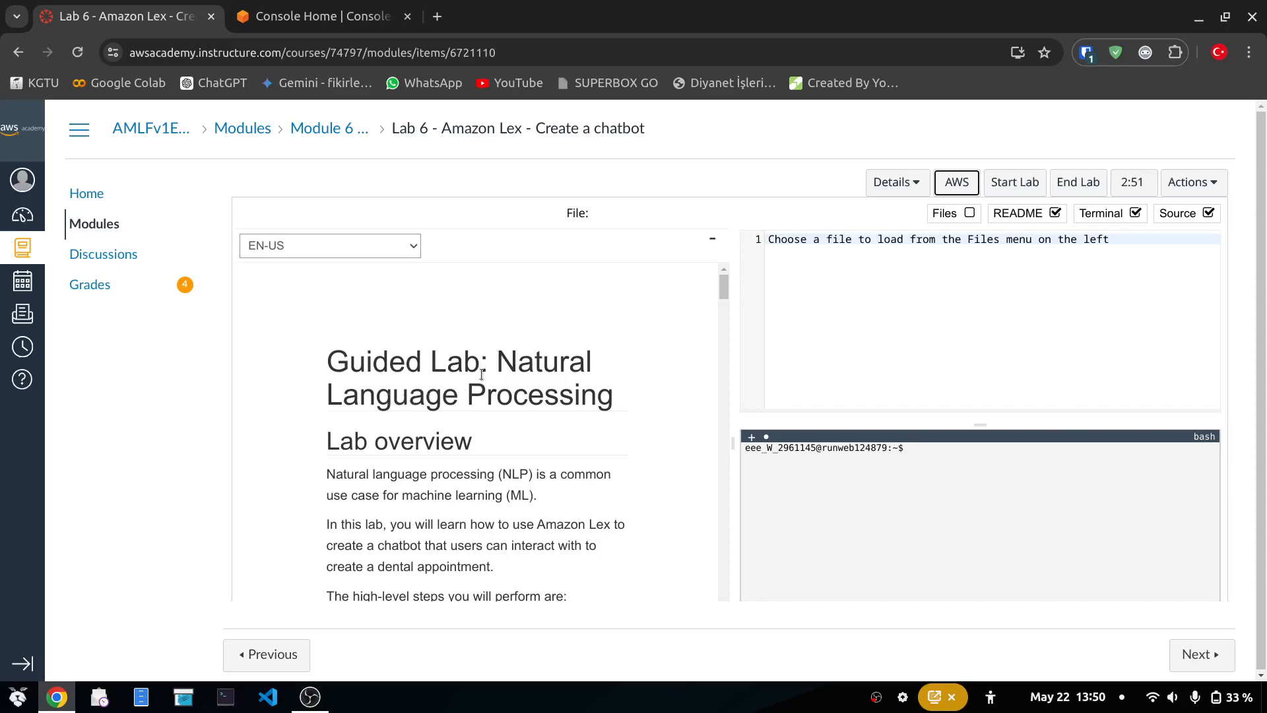
Step: Show the guided lab page in full screen with the Lab overview section of the instructions in view
{"action": "left_click", "coordinate": [503, 355]}
{"action": "left_click_drag", "start_coordinate": [503, 355], "coordinate": [617, 396]}
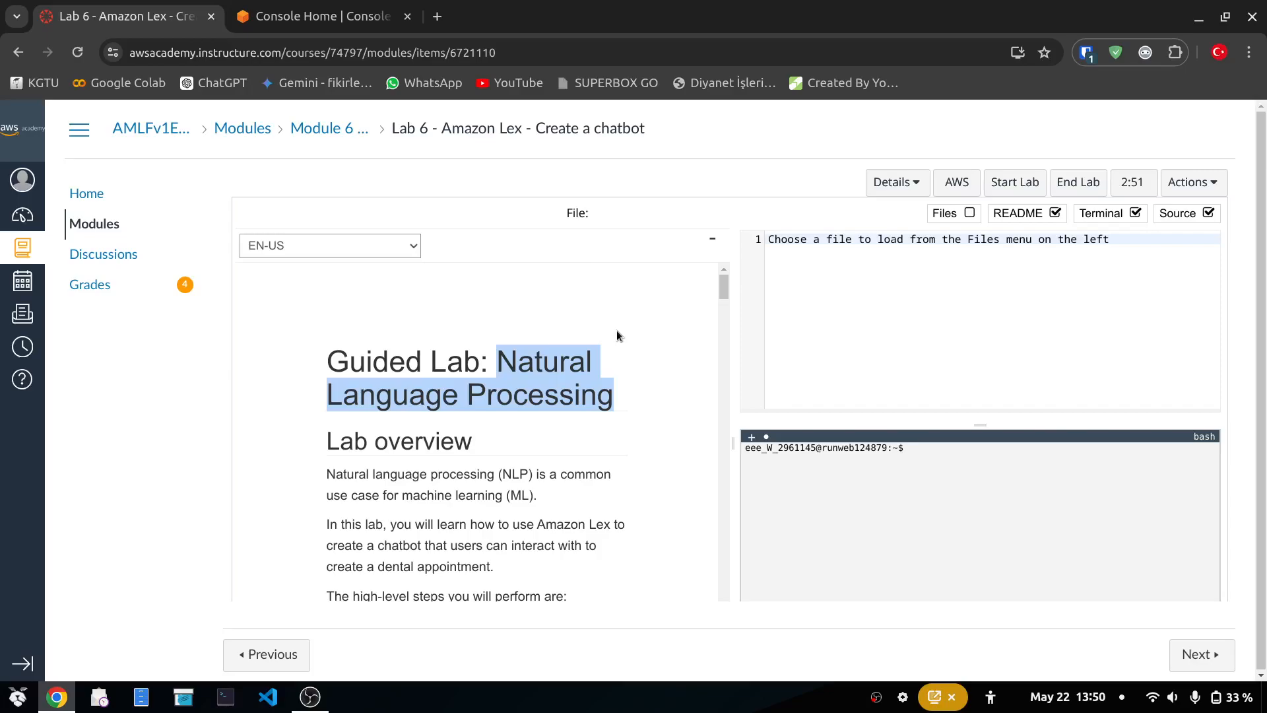
{"action": "scroll", "coordinate": [617, 331], "scroll_direction": "down", "scroll_amount": 3}
{"action": "scroll", "coordinate": [616, 331], "scroll_direction": "up", "scroll_amount": 1}
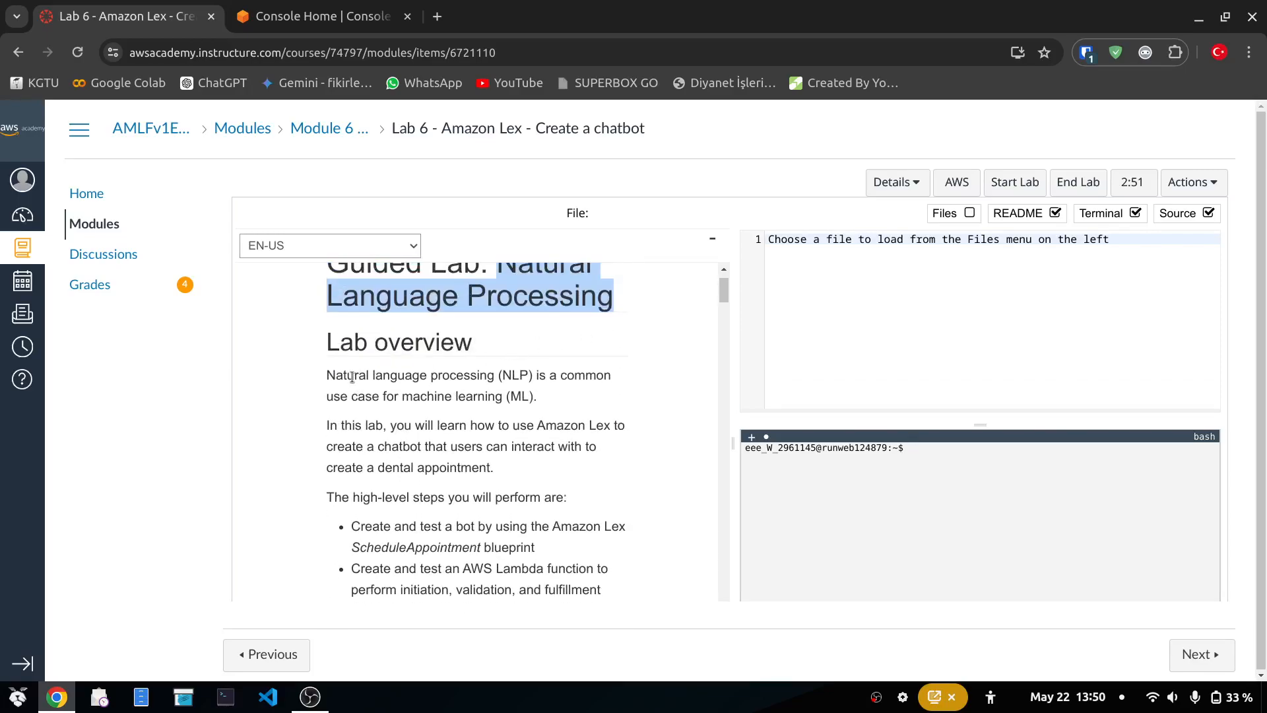
{"action": "key", "text": "F11"}
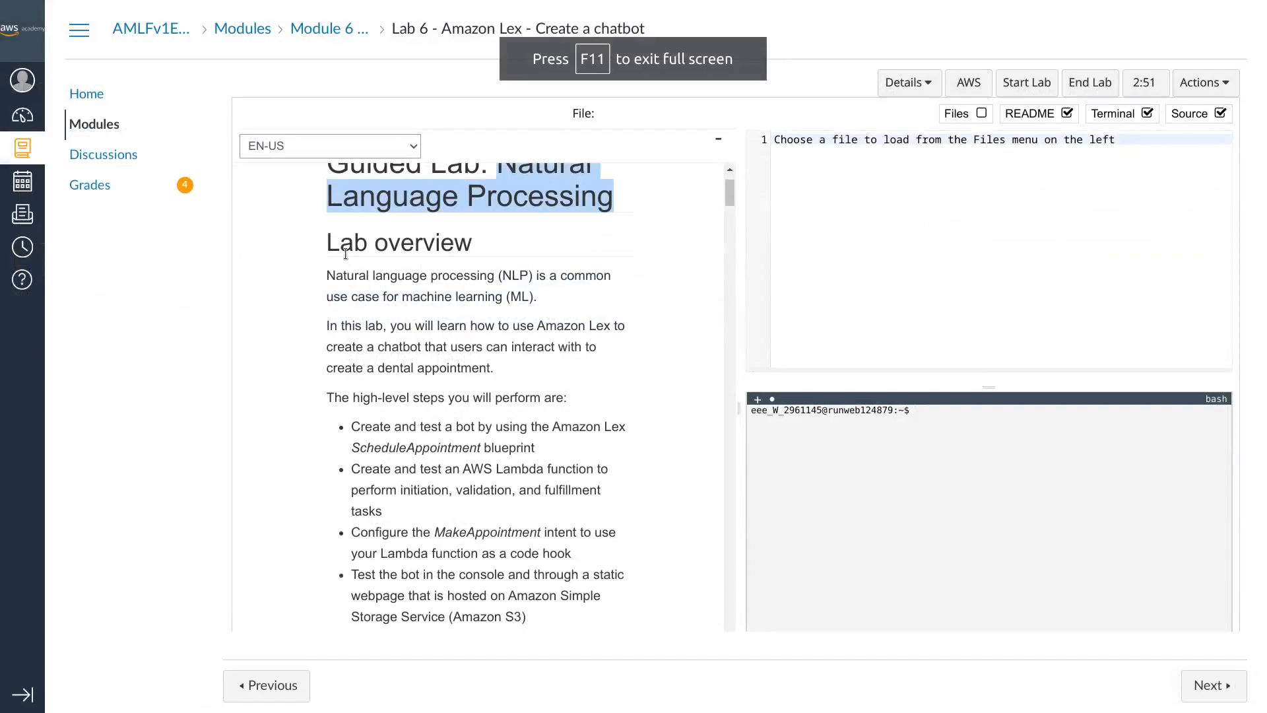
Step: Read the Lab overview's introduction and high-level steps, covering the ScheduleAppointment blueprint, Lambda function, MakeAppointment intent and bot testing
{"action": "left_click", "coordinate": [340, 271]}
{"action": "left_click_drag", "start_coordinate": [327, 276], "coordinate": [536, 283]}
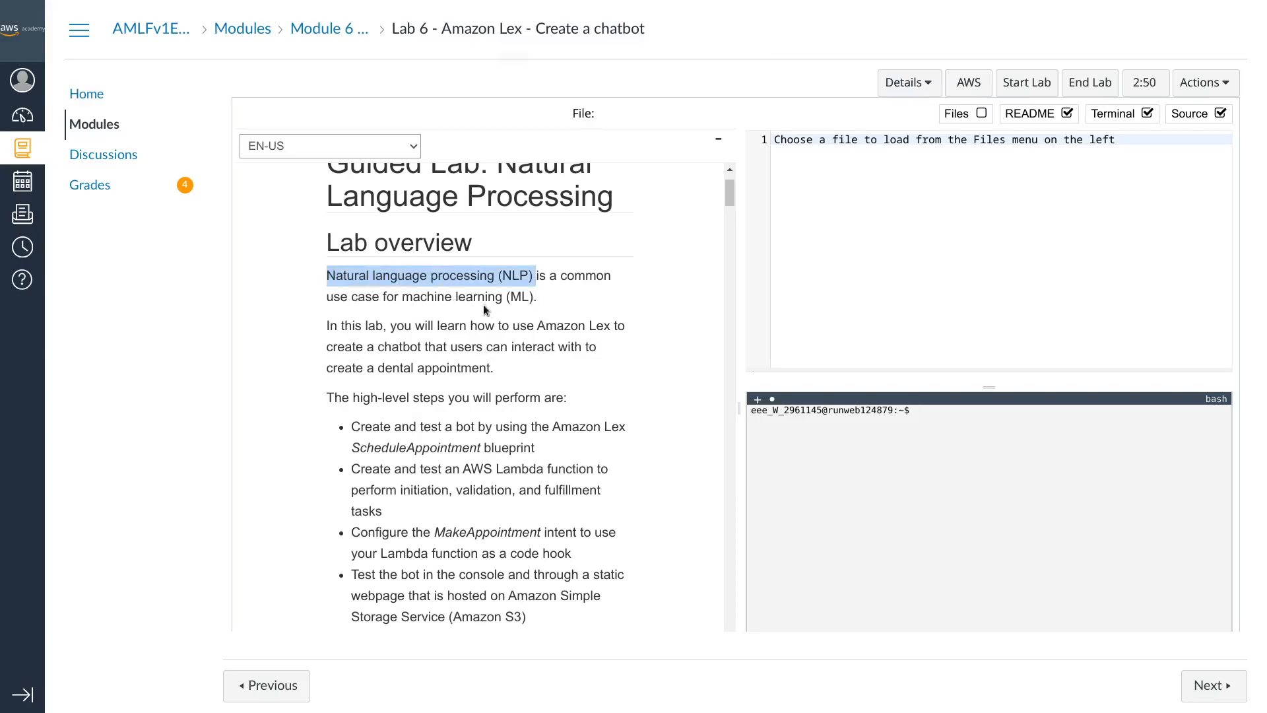
{"action": "left_click", "coordinate": [330, 327]}
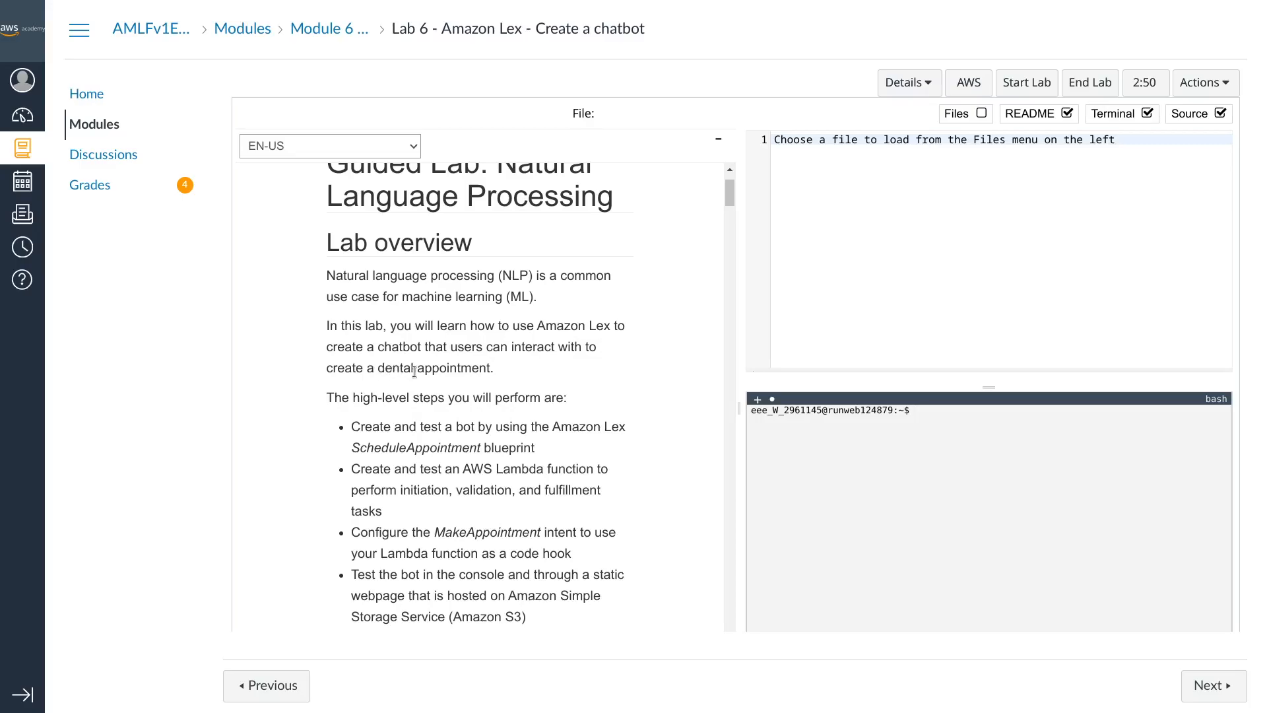
{"action": "scroll", "coordinate": [423, 371], "scroll_direction": "down", "scroll_amount": 3}
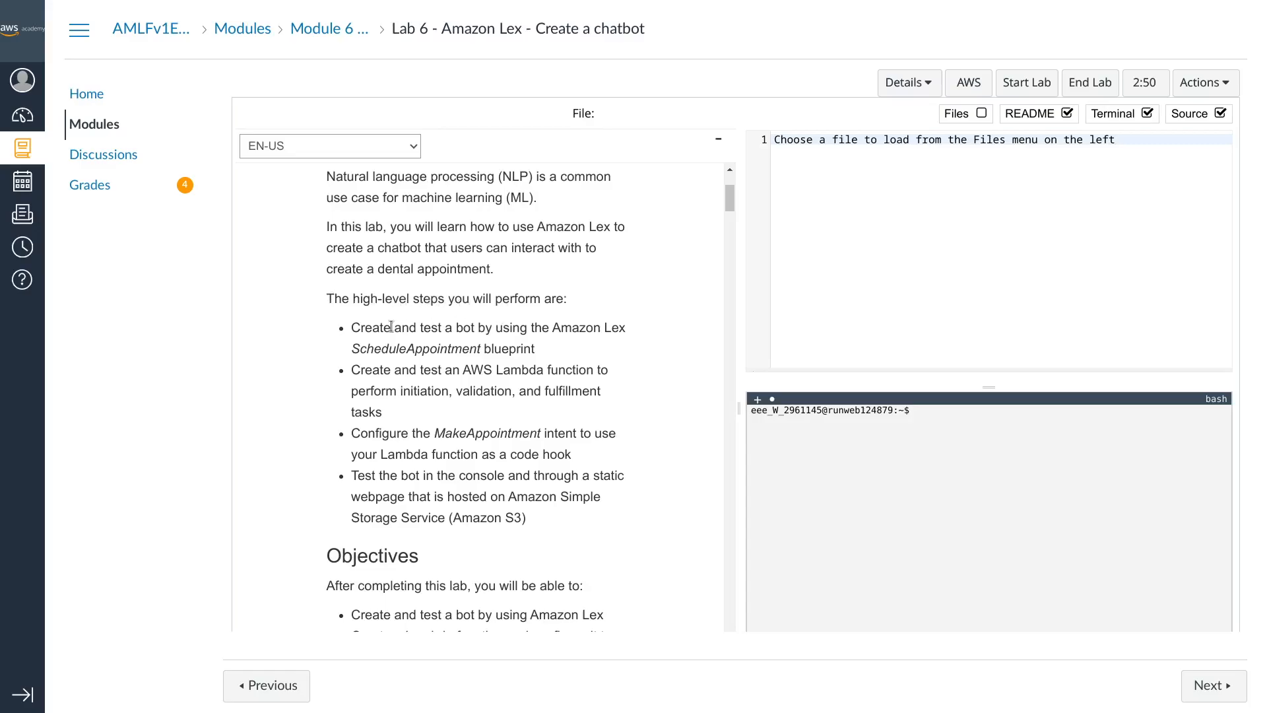
{"action": "left_click_drag", "start_coordinate": [351, 327], "coordinate": [530, 330]}
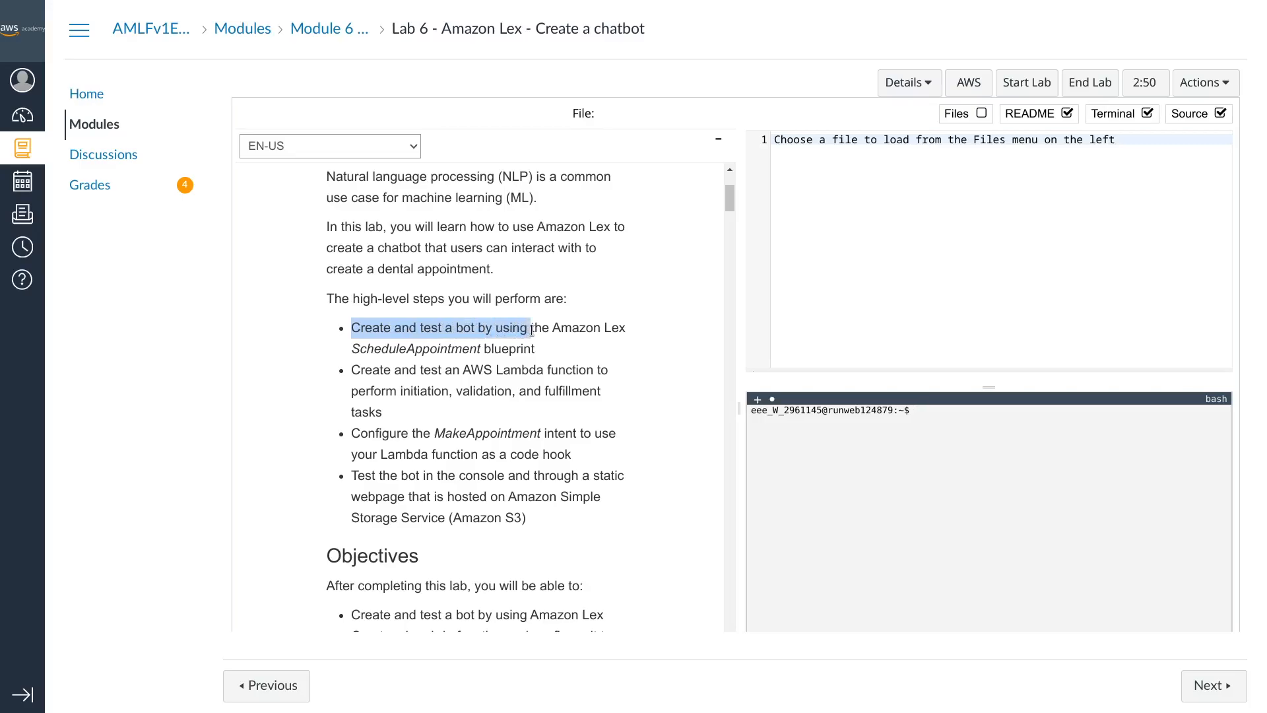
{"action": "double_click", "coordinate": [373, 351]}
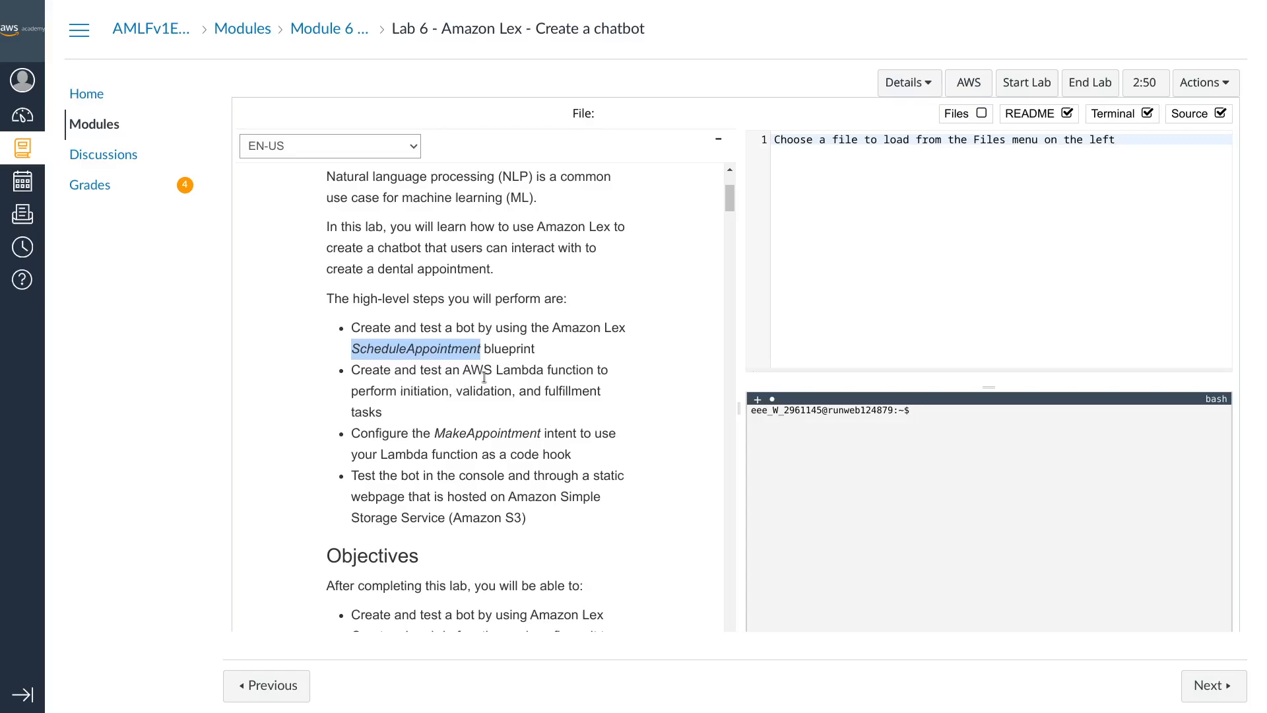
{"action": "double_click", "coordinate": [519, 373]}
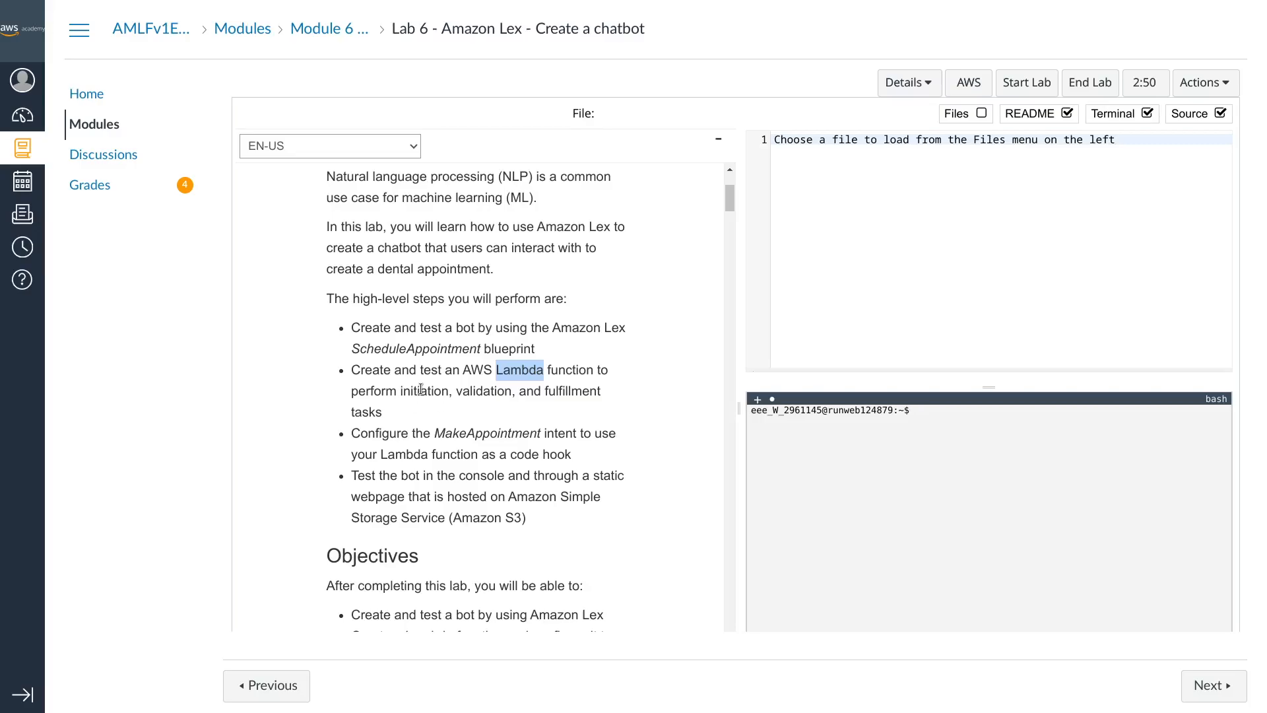
{"action": "double_click", "coordinate": [423, 392]}
{"action": "double_click", "coordinate": [492, 391]}
{"action": "left_click", "coordinate": [554, 394]}
{"action": "double_click", "coordinate": [558, 394]}
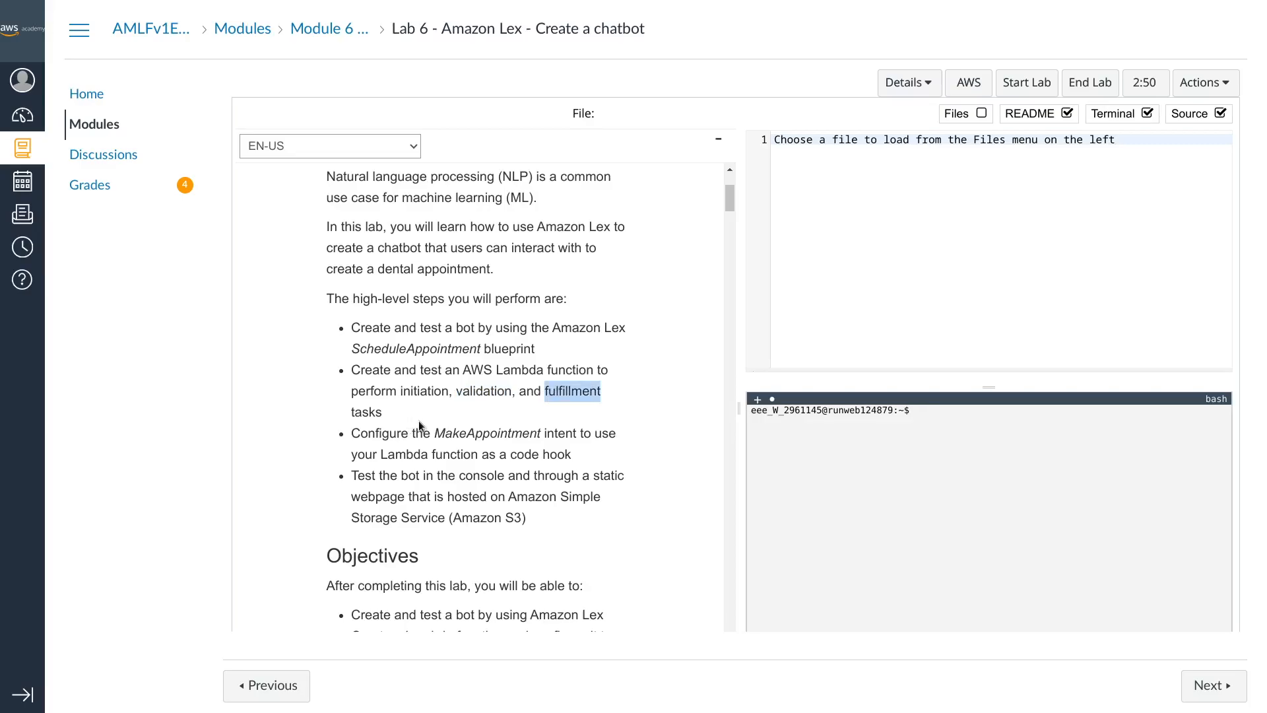
{"action": "double_click", "coordinate": [452, 436]}
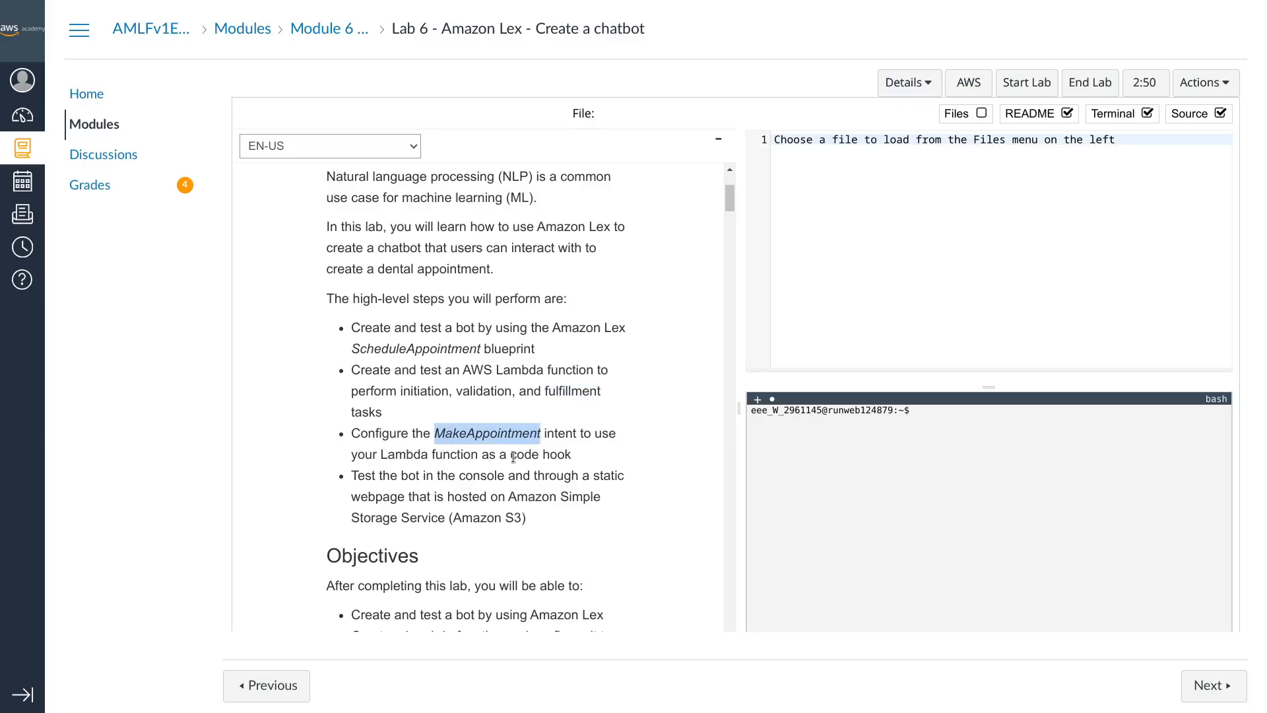
{"action": "scroll", "coordinate": [522, 448], "scroll_direction": "down", "scroll_amount": 3}
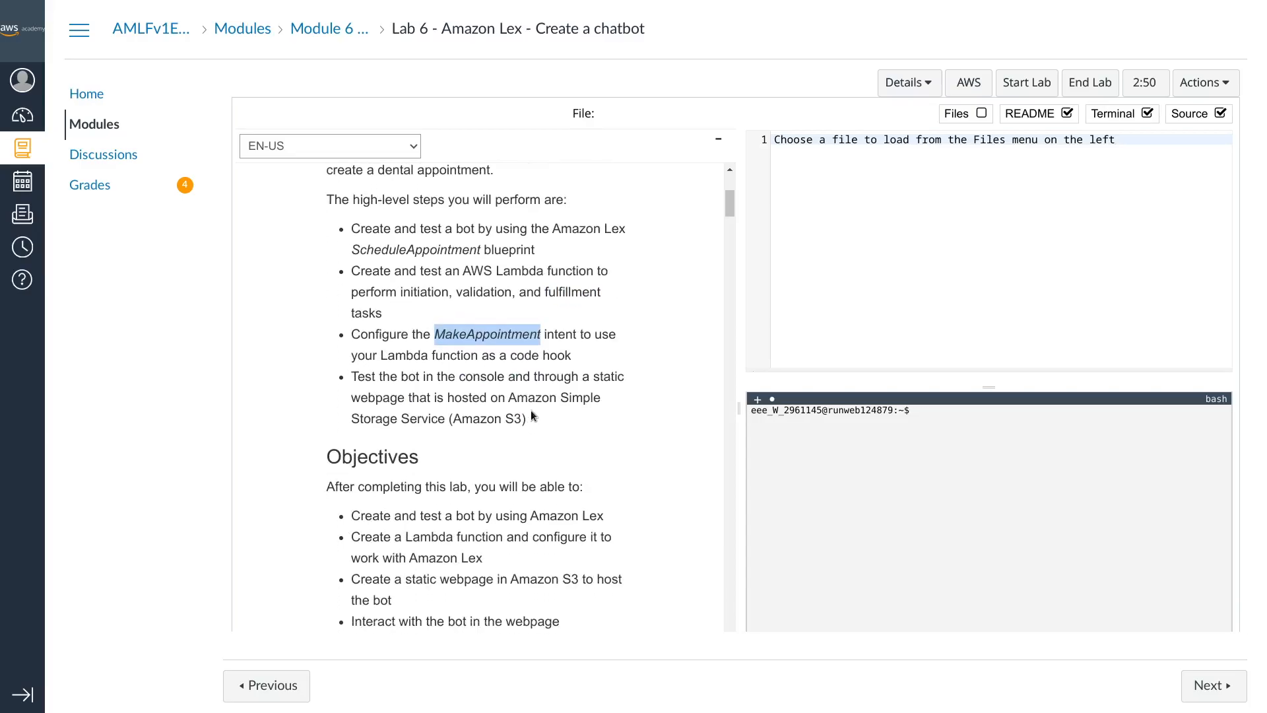
{"action": "double_click", "coordinate": [364, 380]}
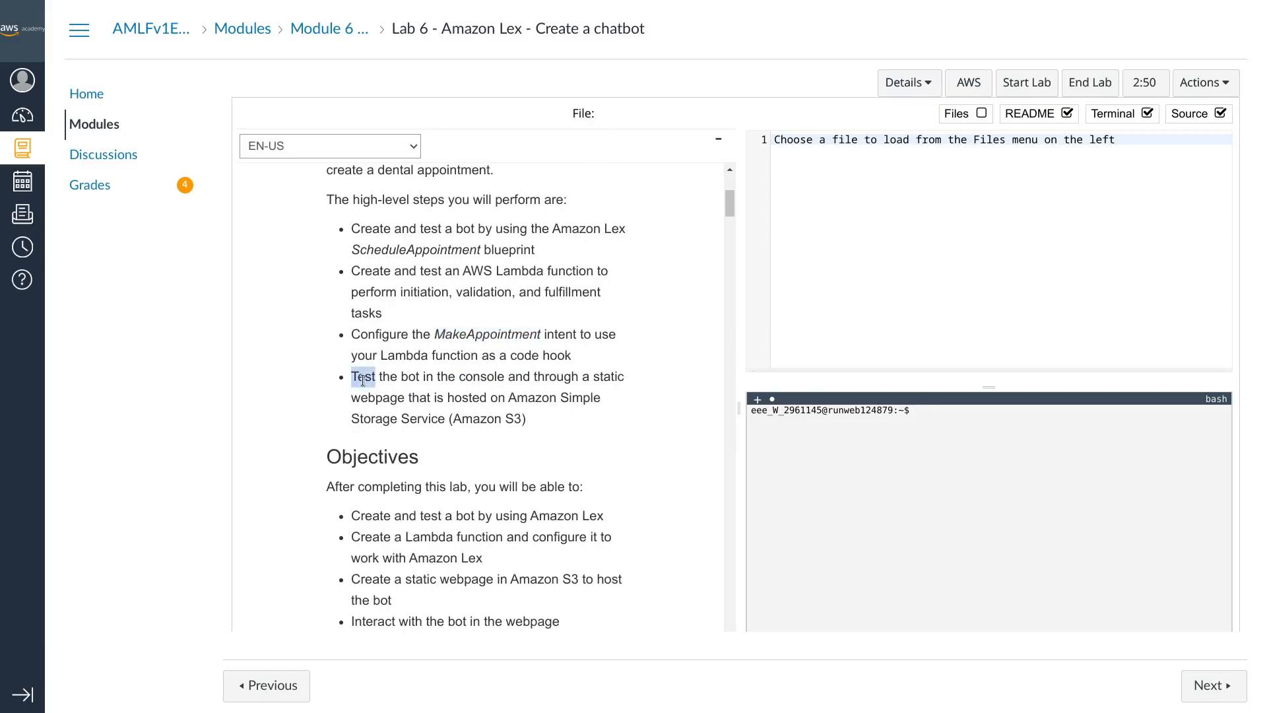
{"action": "left_click", "coordinate": [398, 384]}
Step: Read the lab's Objectives, covering the Amazon Lex bot, Lambda function, static S3 webpage and interaction with the bot
{"action": "scroll", "coordinate": [493, 423], "scroll_direction": "down", "scroll_amount": 3}
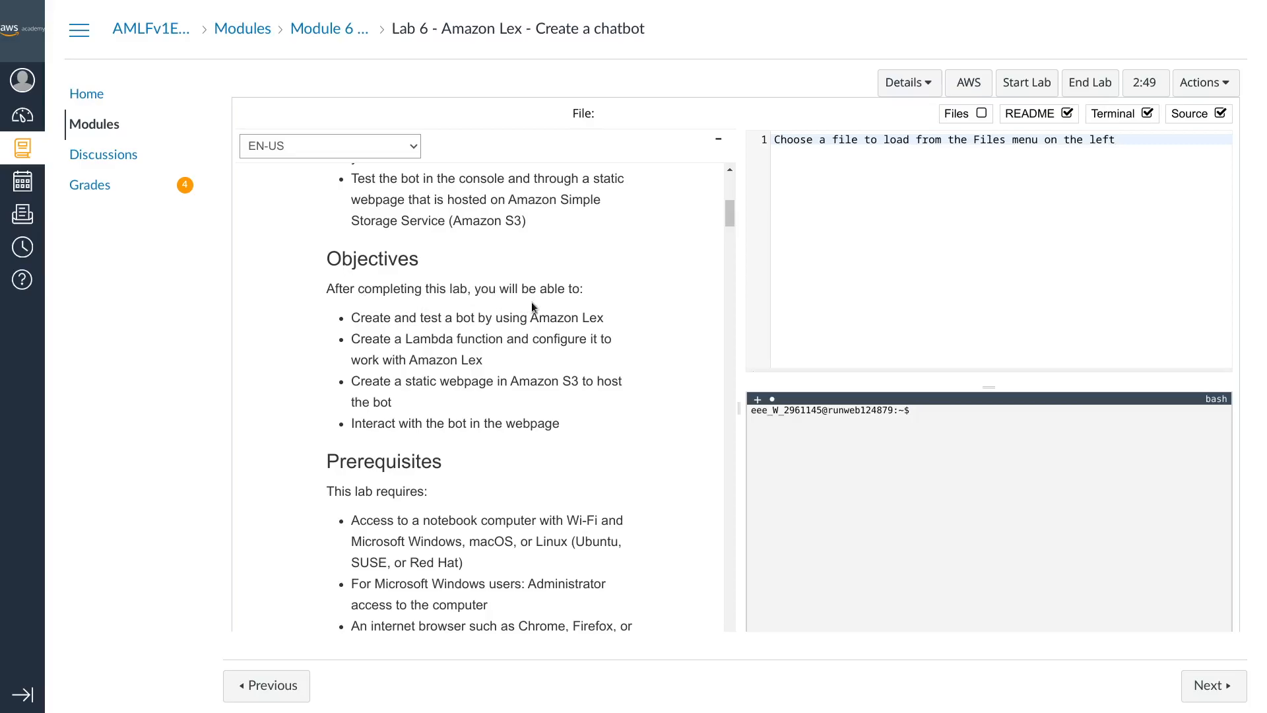
{"action": "left_click_drag", "start_coordinate": [350, 318], "coordinate": [603, 318]}
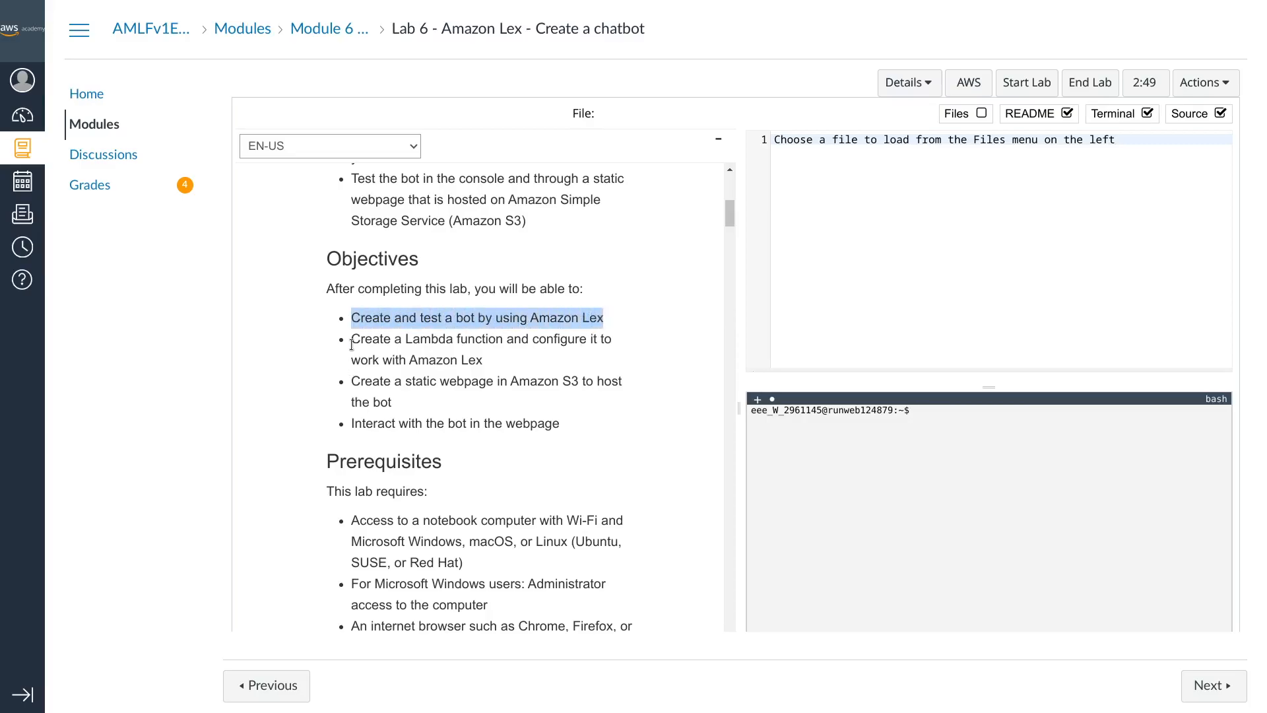
{"action": "left_click_drag", "start_coordinate": [351, 344], "coordinate": [505, 344]}
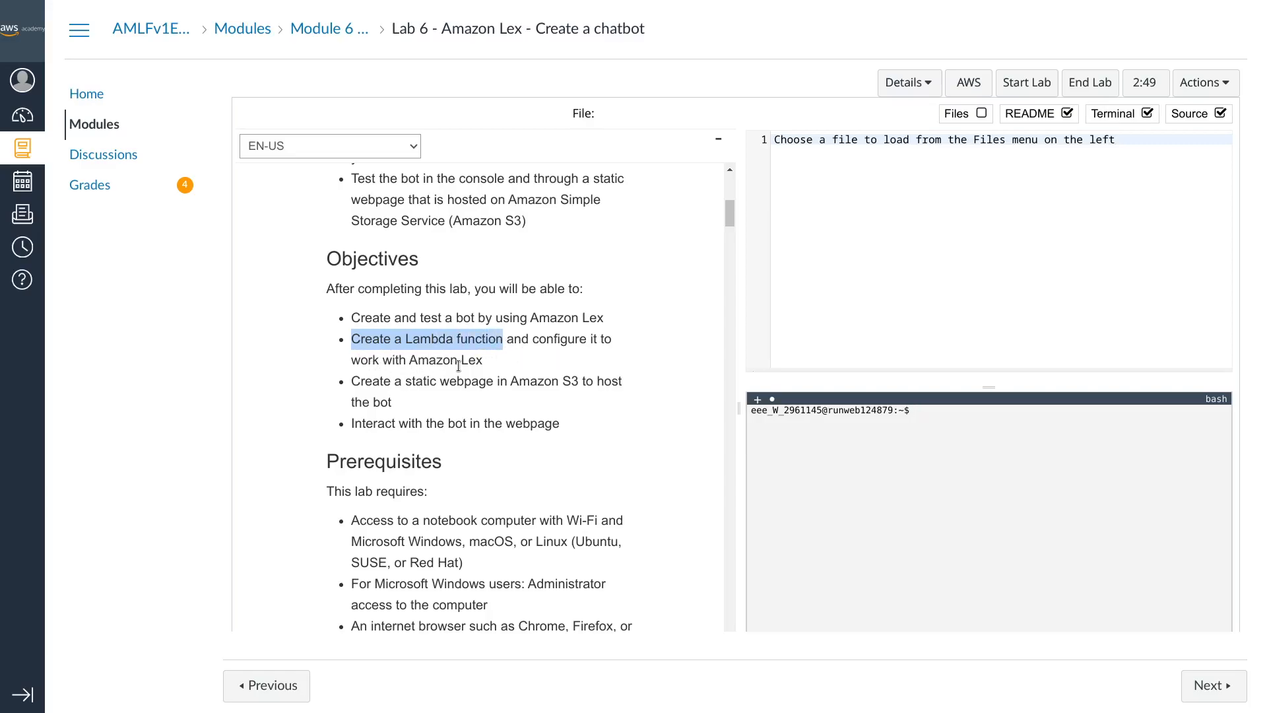
{"action": "left_click_drag", "start_coordinate": [354, 381], "coordinate": [493, 382]}
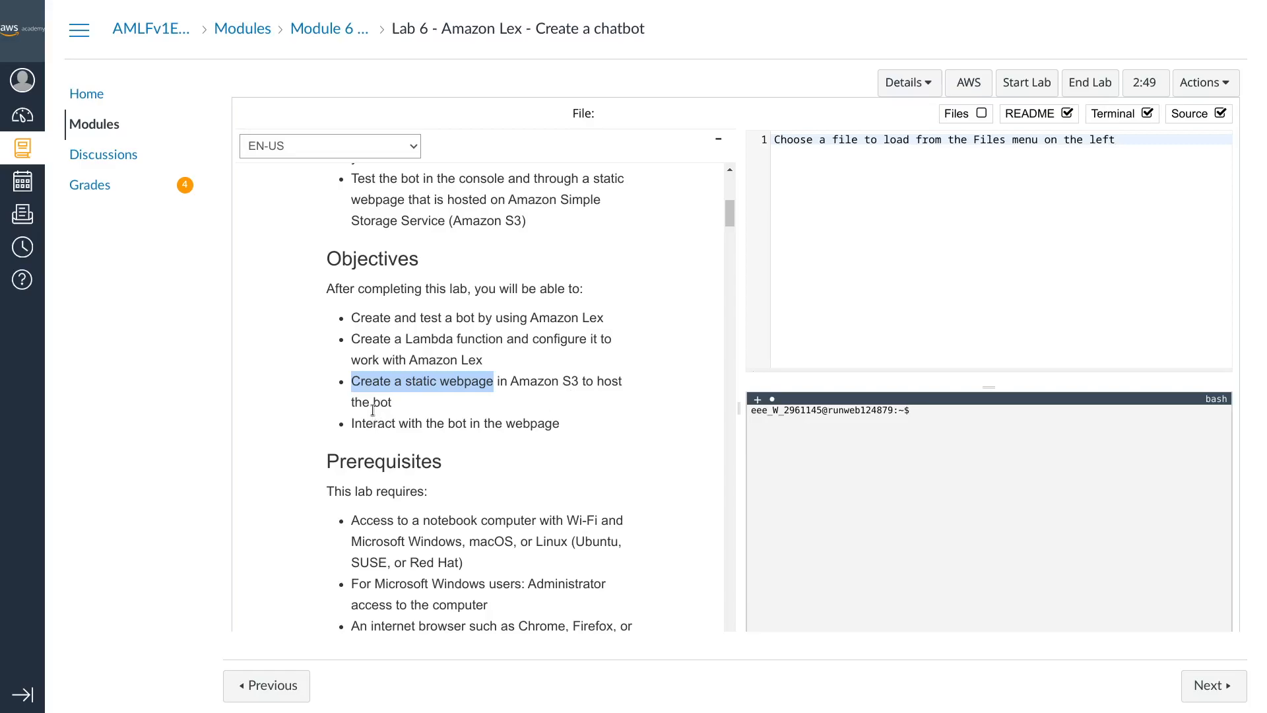
{"action": "left_click_drag", "start_coordinate": [355, 425], "coordinate": [472, 426]}
{"action": "left_click", "coordinate": [489, 432]}
Step: Read the lab's Prerequisites for operating system and browser, and its Duration section
{"action": "scroll", "coordinate": [493, 441], "scroll_direction": "down", "scroll_amount": 3}
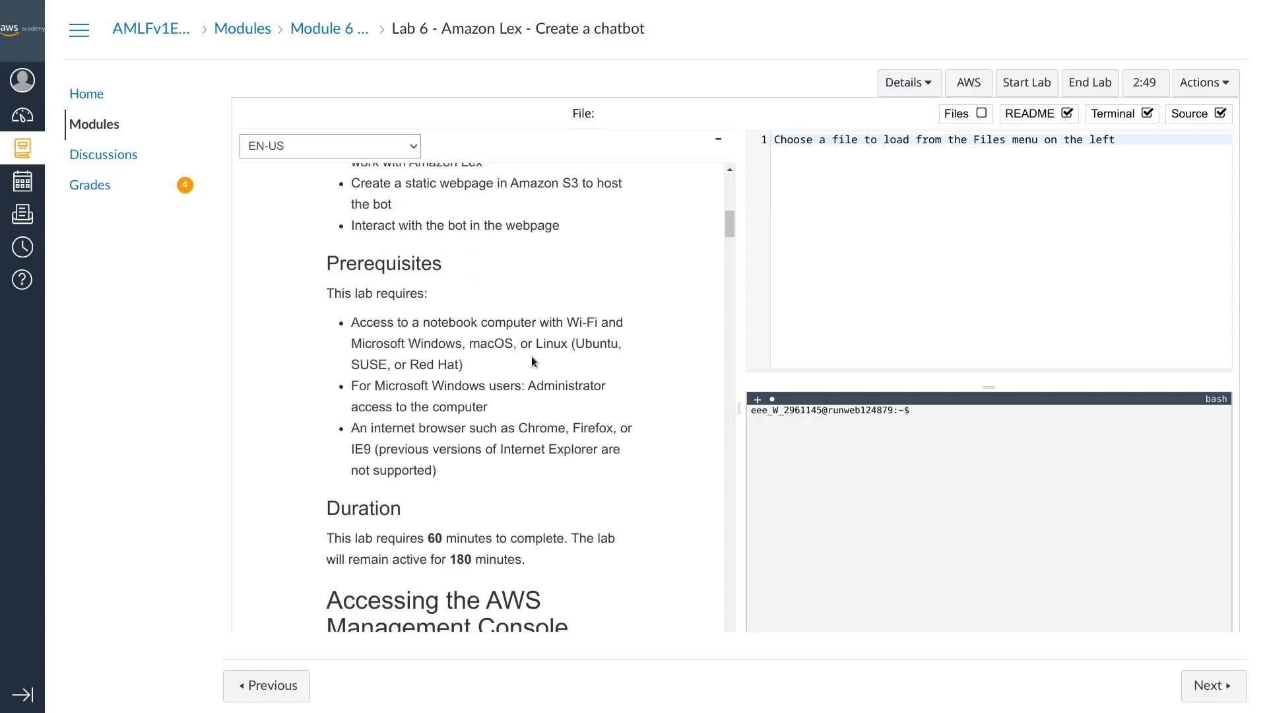
{"action": "left_click_drag", "start_coordinate": [537, 346], "coordinate": [567, 344]}
{"action": "left_click", "coordinate": [514, 404]}
{"action": "scroll", "coordinate": [475, 390], "scroll_direction": "down", "scroll_amount": 1}
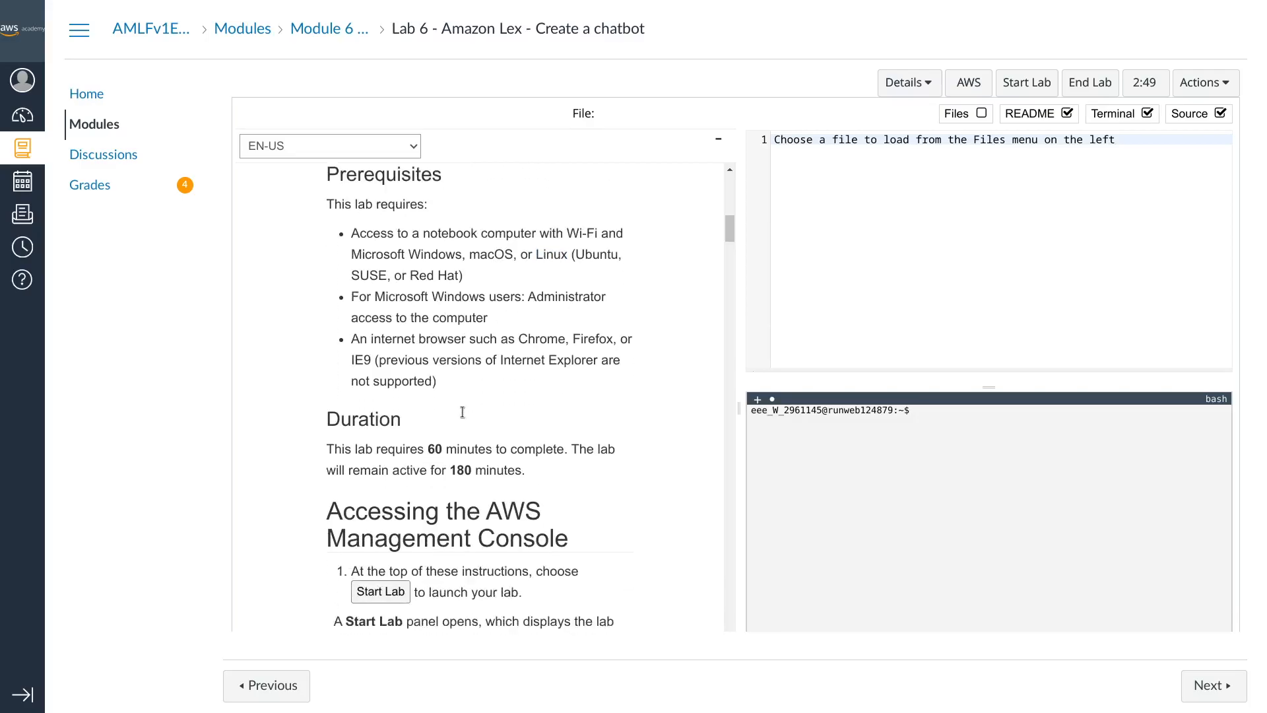
{"action": "left_click_drag", "start_coordinate": [518, 330], "coordinate": [562, 331]}
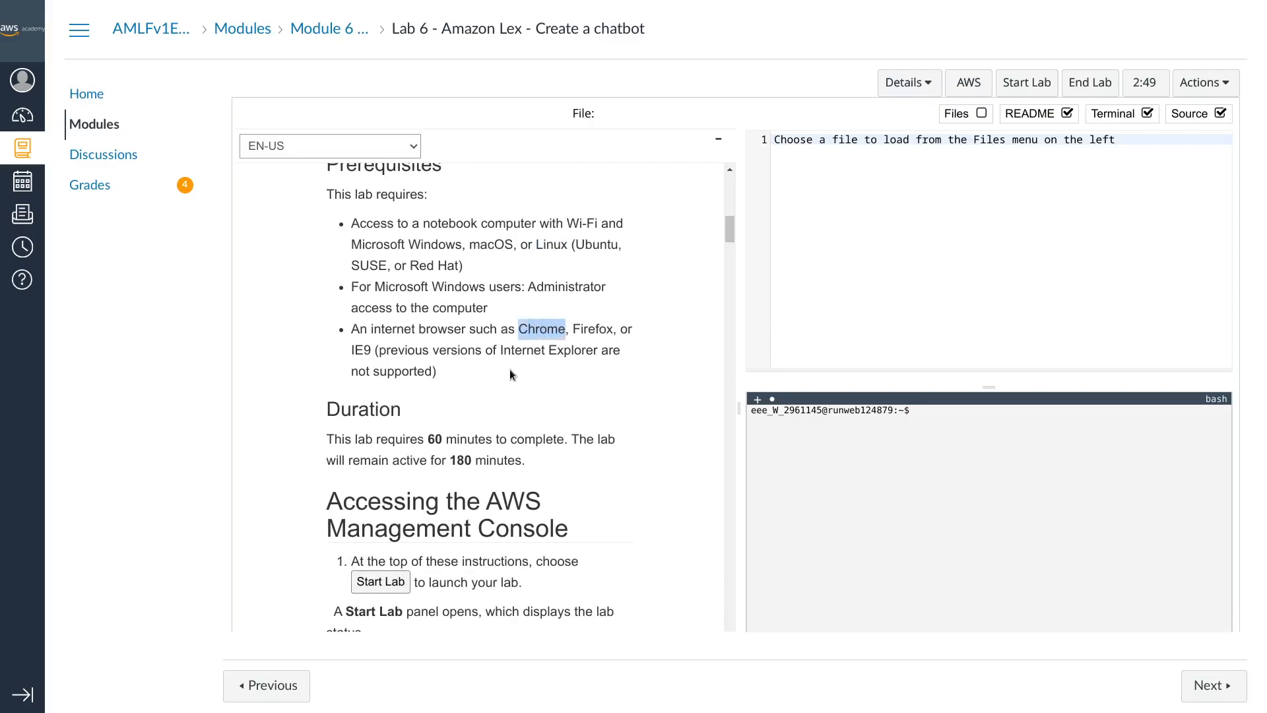
{"action": "scroll", "coordinate": [509, 370], "scroll_direction": "down", "scroll_amount": 1}
{"action": "left_click_drag", "start_coordinate": [328, 341], "coordinate": [490, 340]}
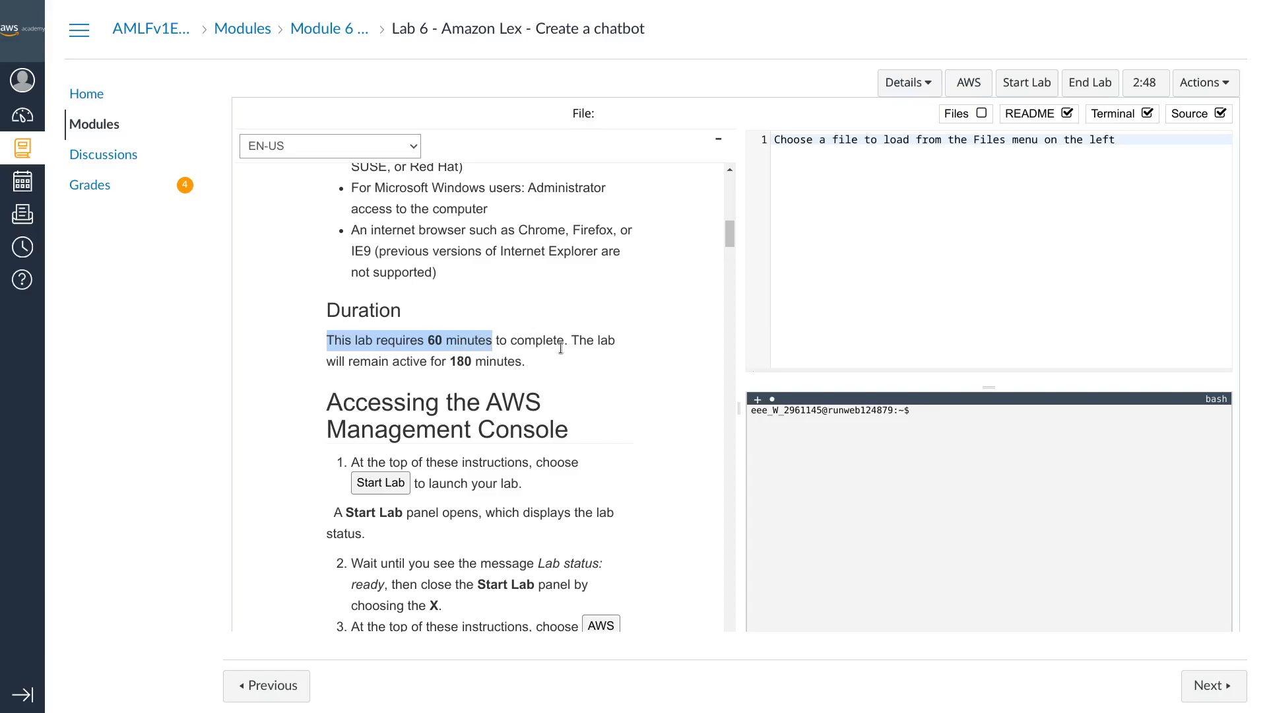
{"action": "left_click_drag", "start_coordinate": [331, 364], "coordinate": [522, 363]}
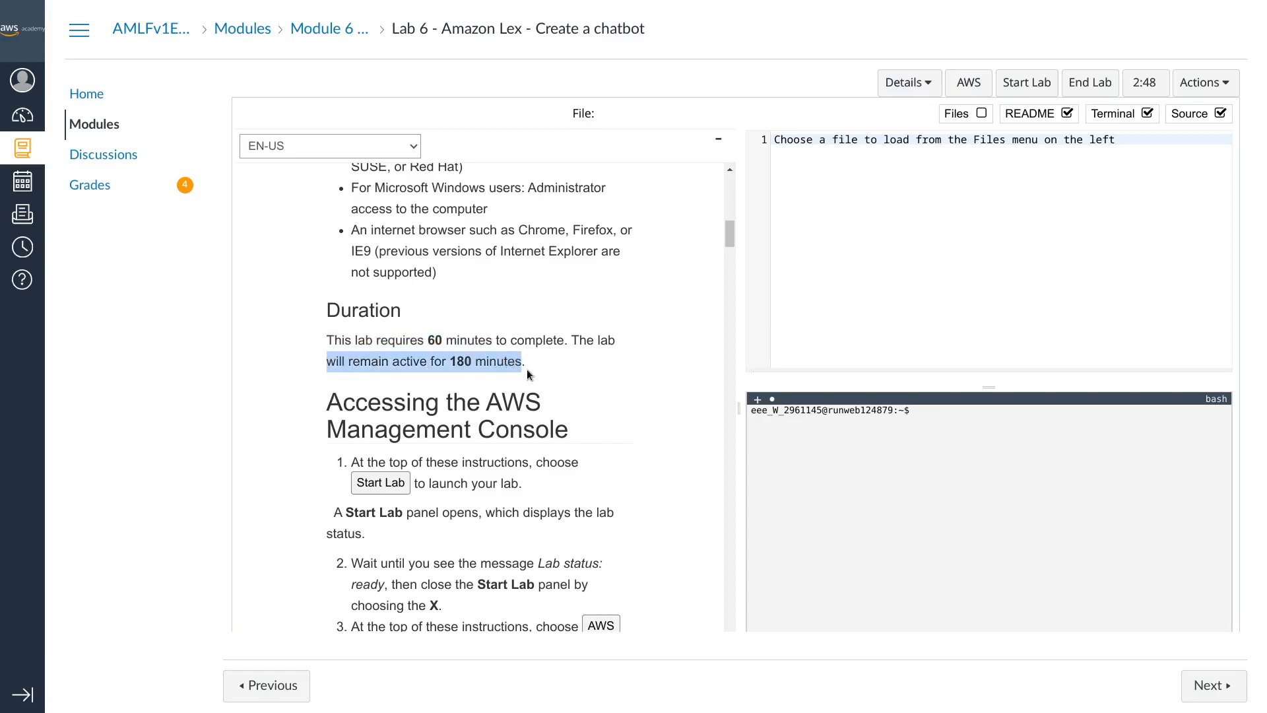
Step: Read the instructions for accessing the AWS Management Console, from launching the lab to arranging the browser tabs
{"action": "scroll", "coordinate": [527, 370], "scroll_direction": "down", "scroll_amount": 3}
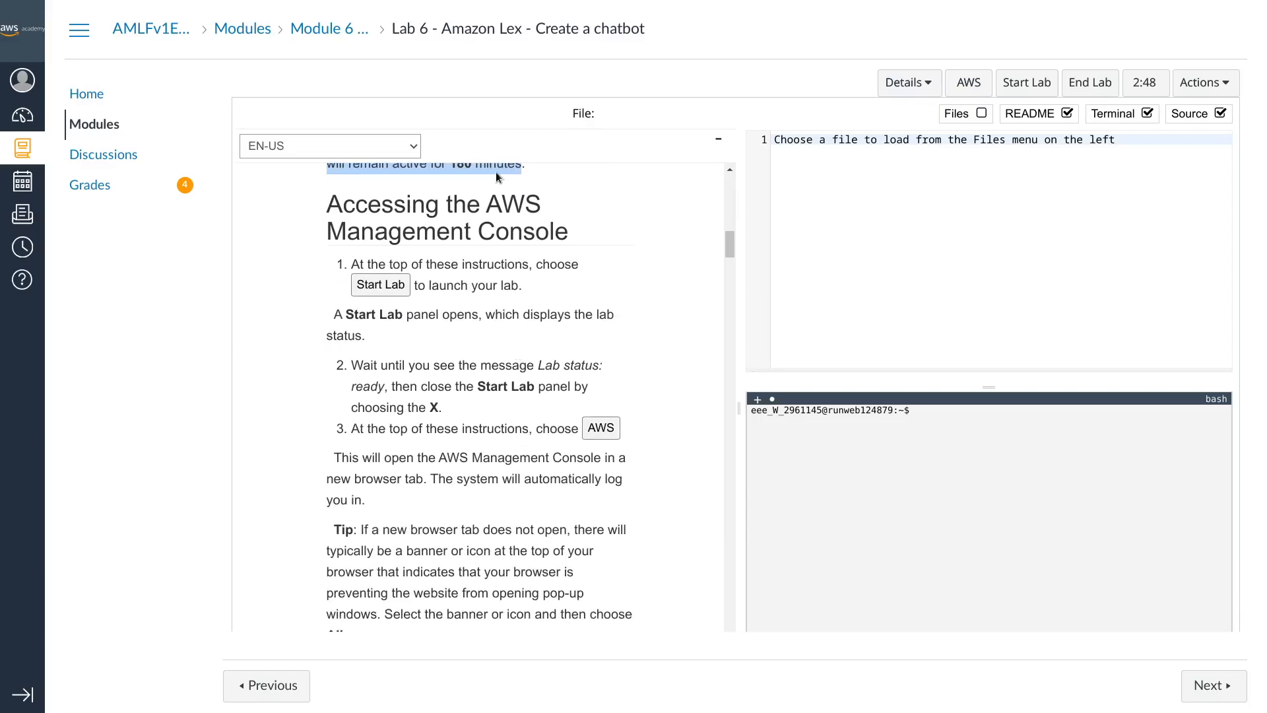
{"action": "left_click", "coordinate": [446, 209]}
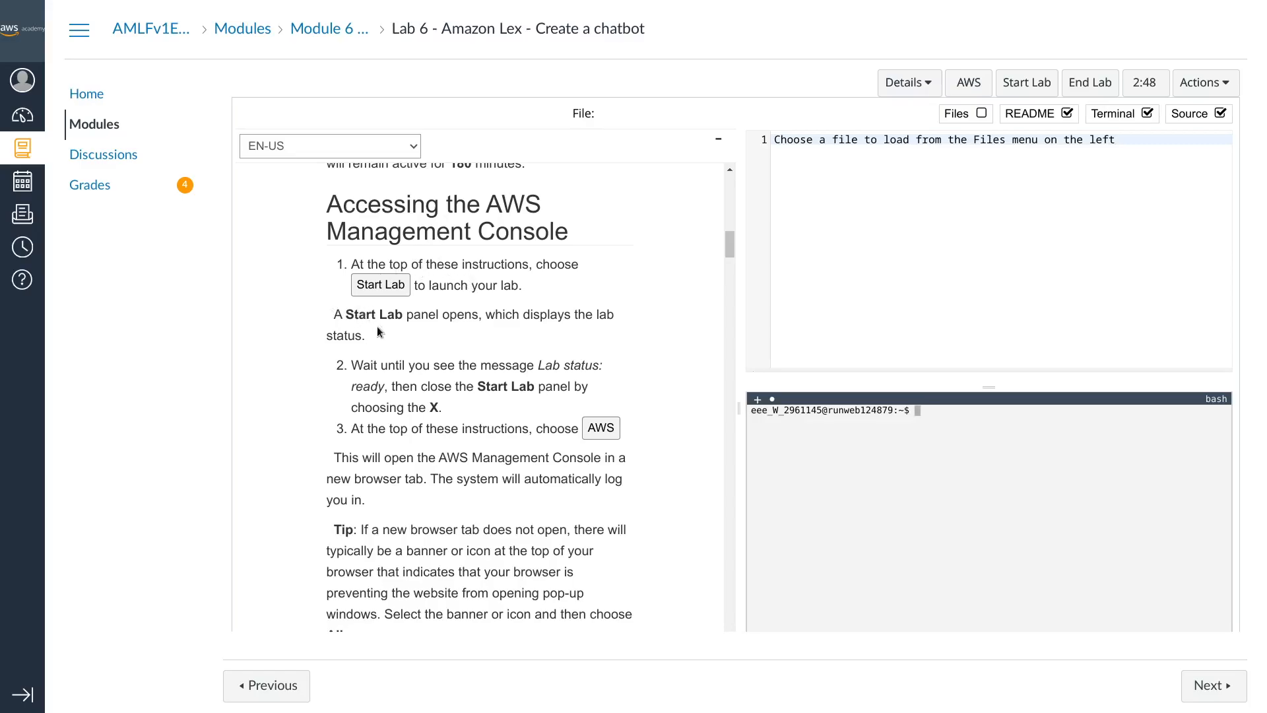
{"action": "scroll", "coordinate": [393, 322], "scroll_direction": "down", "scroll_amount": 2}
{"action": "scroll", "coordinate": [339, 264], "scroll_direction": "up", "scroll_amount": 2}
{"action": "scroll", "coordinate": [492, 330], "scroll_direction": "down", "scroll_amount": 3}
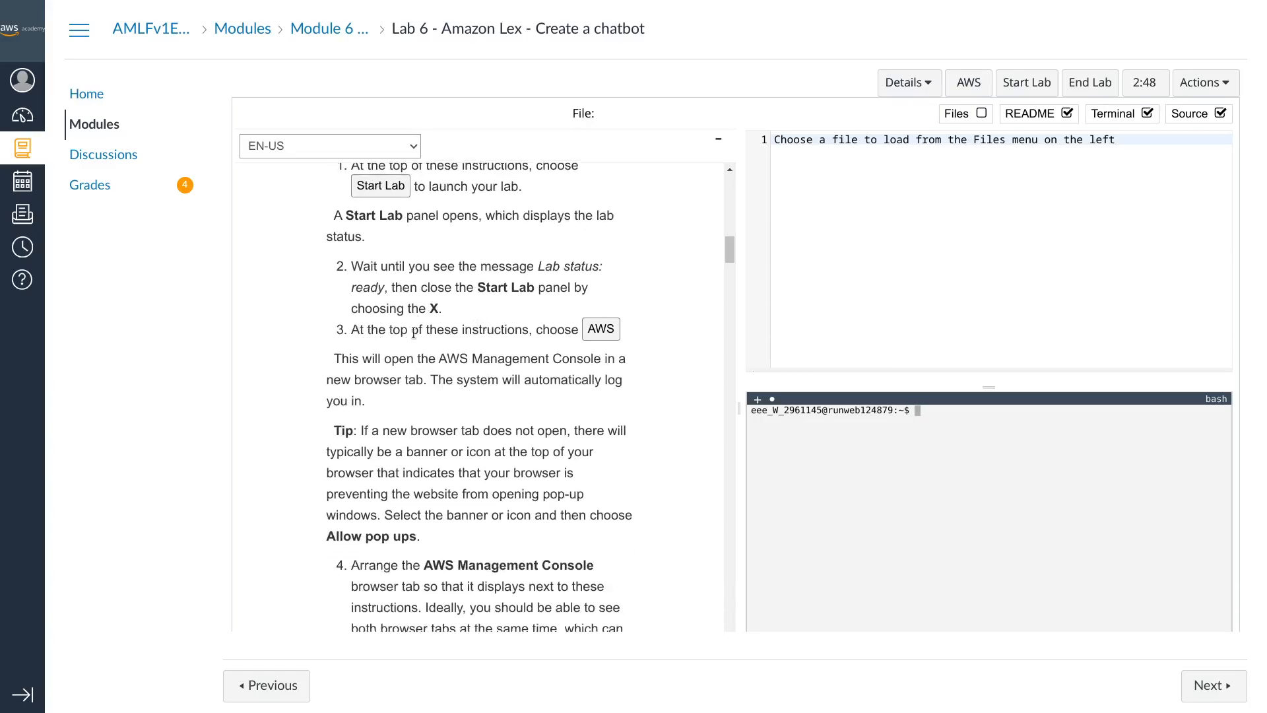
{"action": "scroll", "coordinate": [449, 307], "scroll_direction": "down", "scroll_amount": 2}
{"action": "scroll", "coordinate": [441, 299], "scroll_direction": "down", "scroll_amount": 4}
{"action": "scroll", "coordinate": [442, 312], "scroll_direction": "down", "scroll_amount": 3}
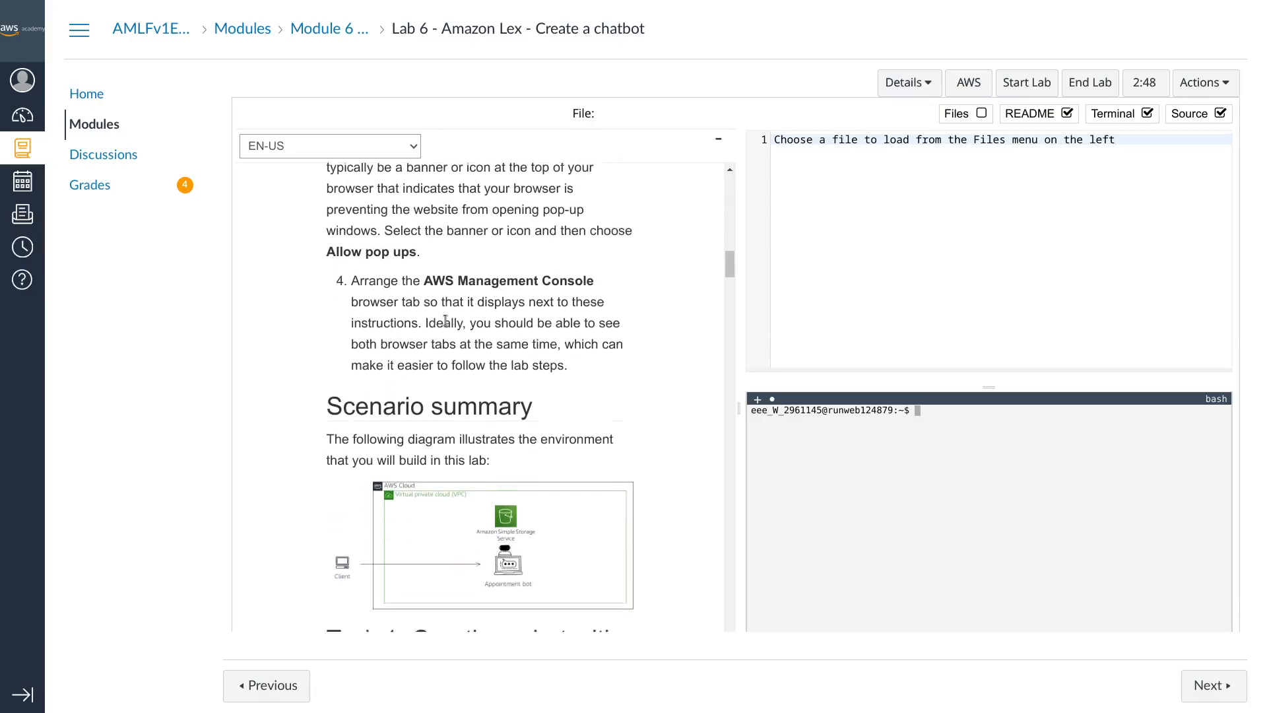
{"action": "scroll", "coordinate": [385, 270], "scroll_direction": "up", "scroll_amount": 3}
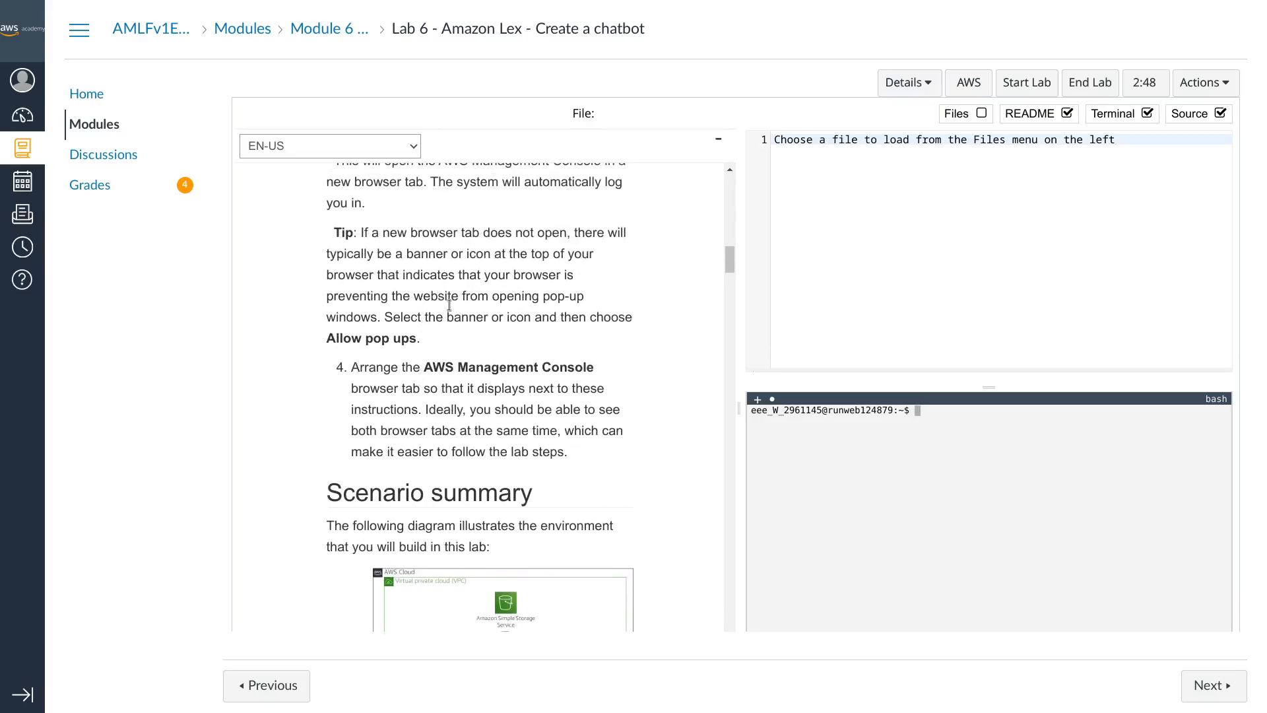
{"action": "scroll", "coordinate": [436, 370], "scroll_direction": "down", "scroll_amount": 3}
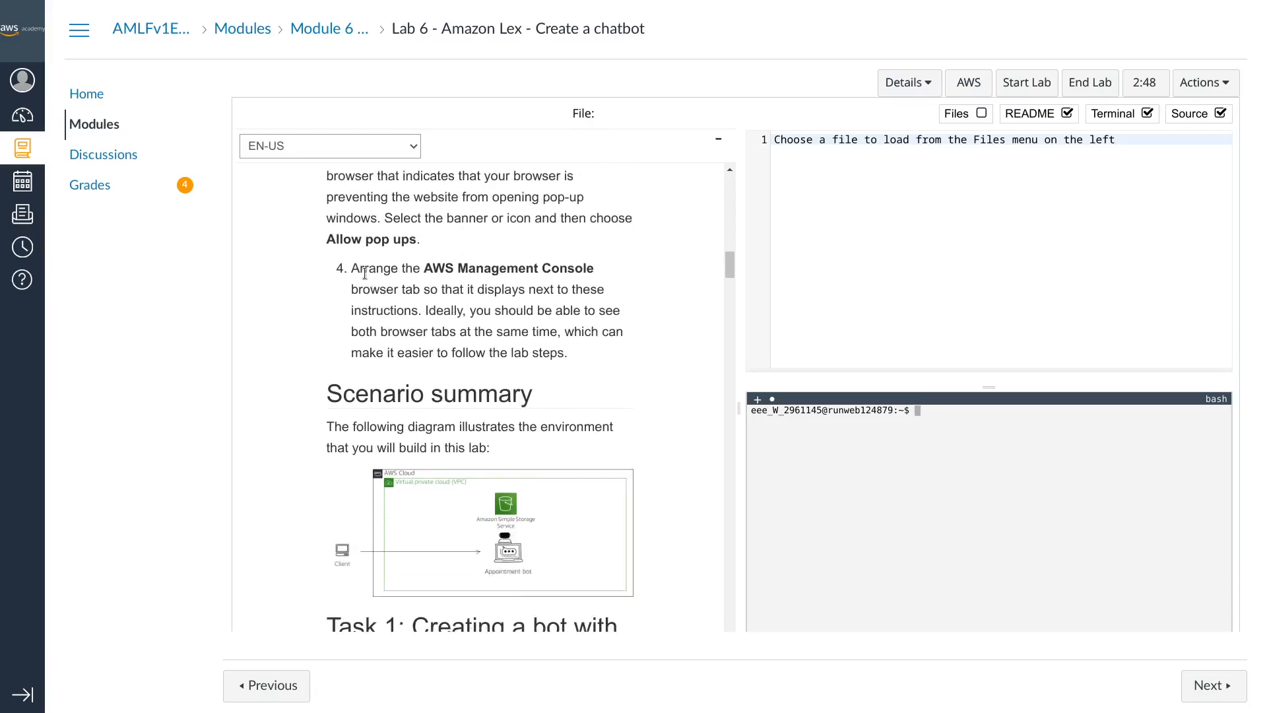
{"action": "scroll", "coordinate": [380, 308], "scroll_direction": "up", "scroll_amount": 6}
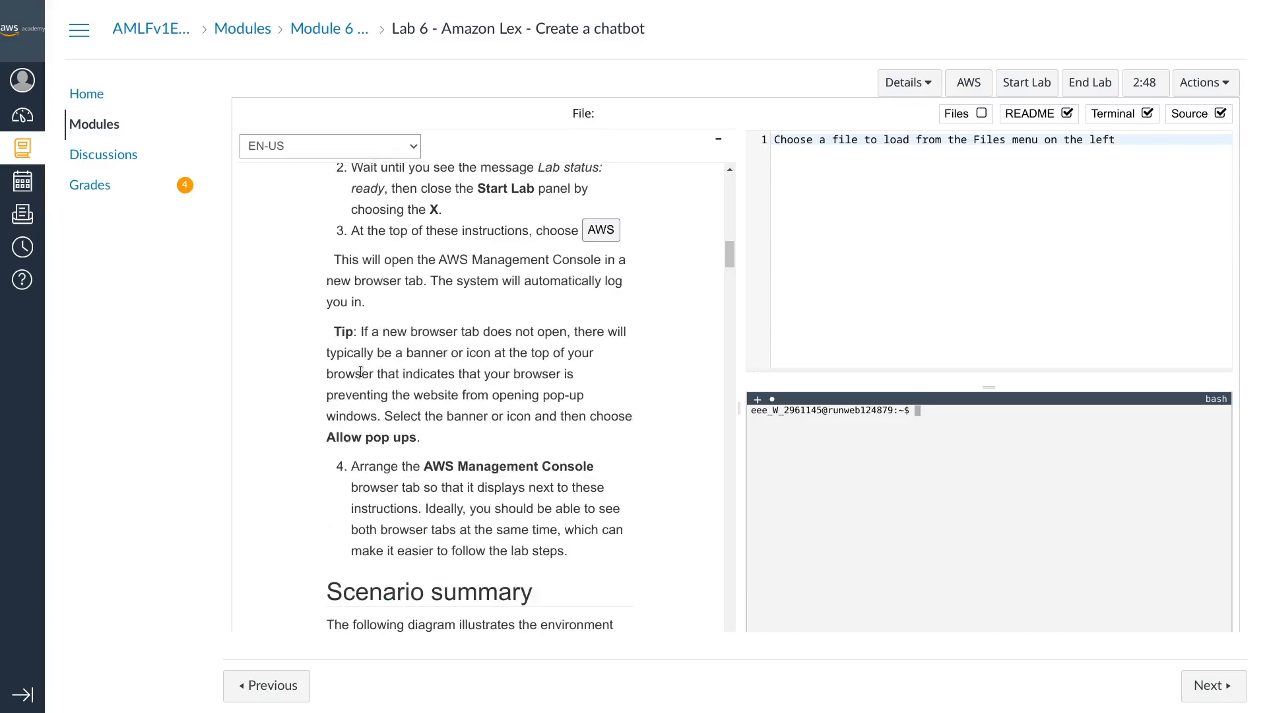
{"action": "scroll", "coordinate": [365, 422], "scroll_direction": "down", "scroll_amount": 1}
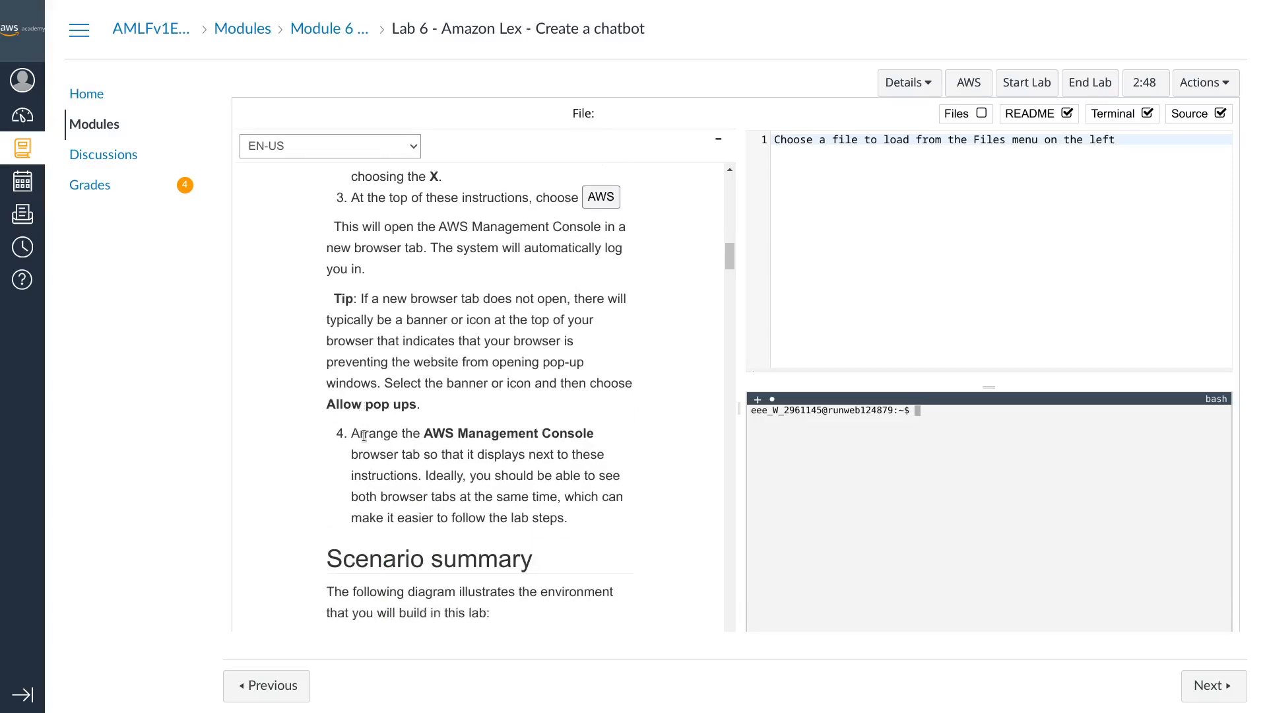
{"action": "scroll", "coordinate": [365, 435], "scroll_direction": "down", "scroll_amount": 2}
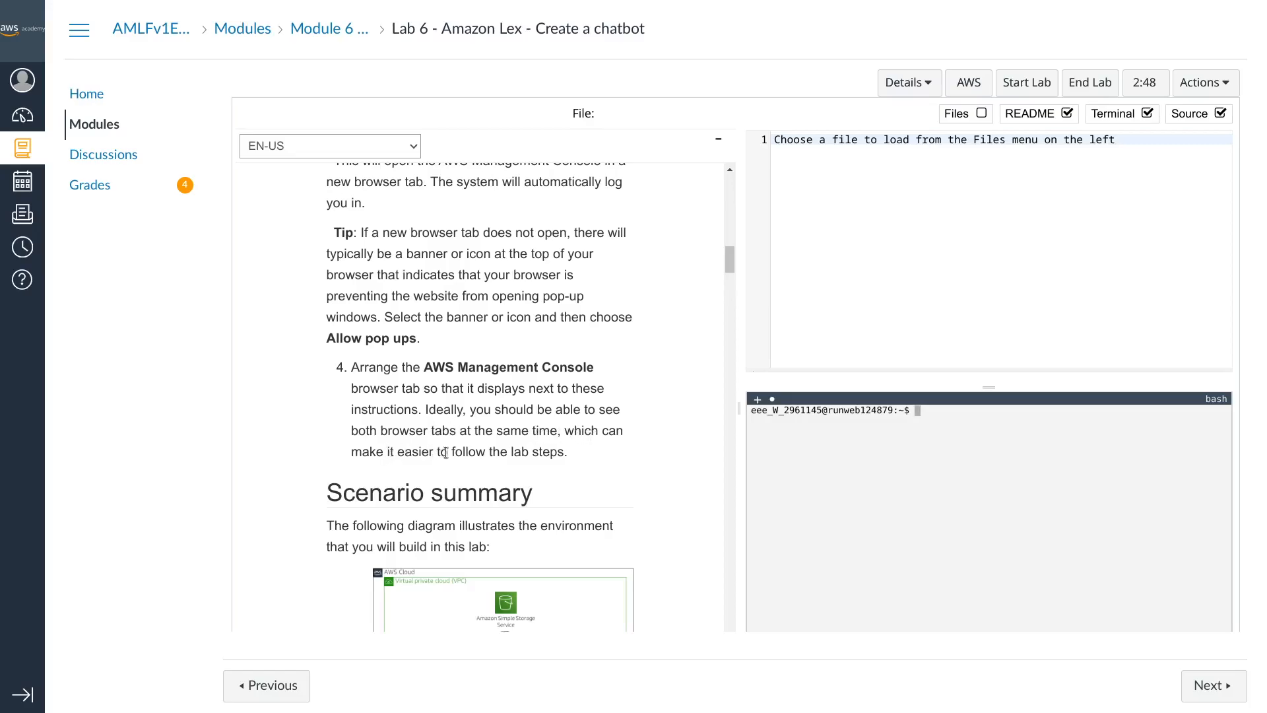
Step: View the Scenario summary diagram and start of Task 1, and check the AWS Console Home before returning to the lab instructions
{"action": "scroll", "coordinate": [566, 454], "scroll_direction": "down", "scroll_amount": 2}
{"action": "scroll", "coordinate": [570, 381], "scroll_direction": "down", "scroll_amount": 4}
{"action": "key", "text": "ctrl+Tab"}
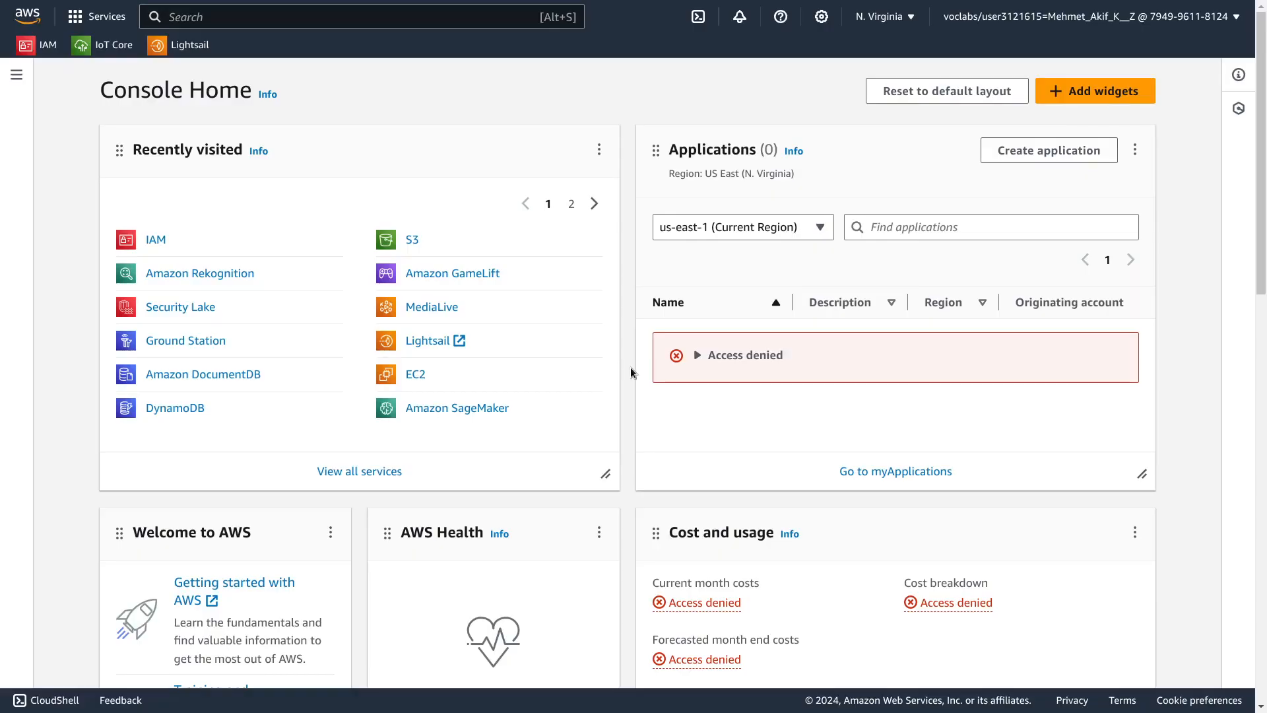
{"action": "key", "text": "ctrl+Tab"}
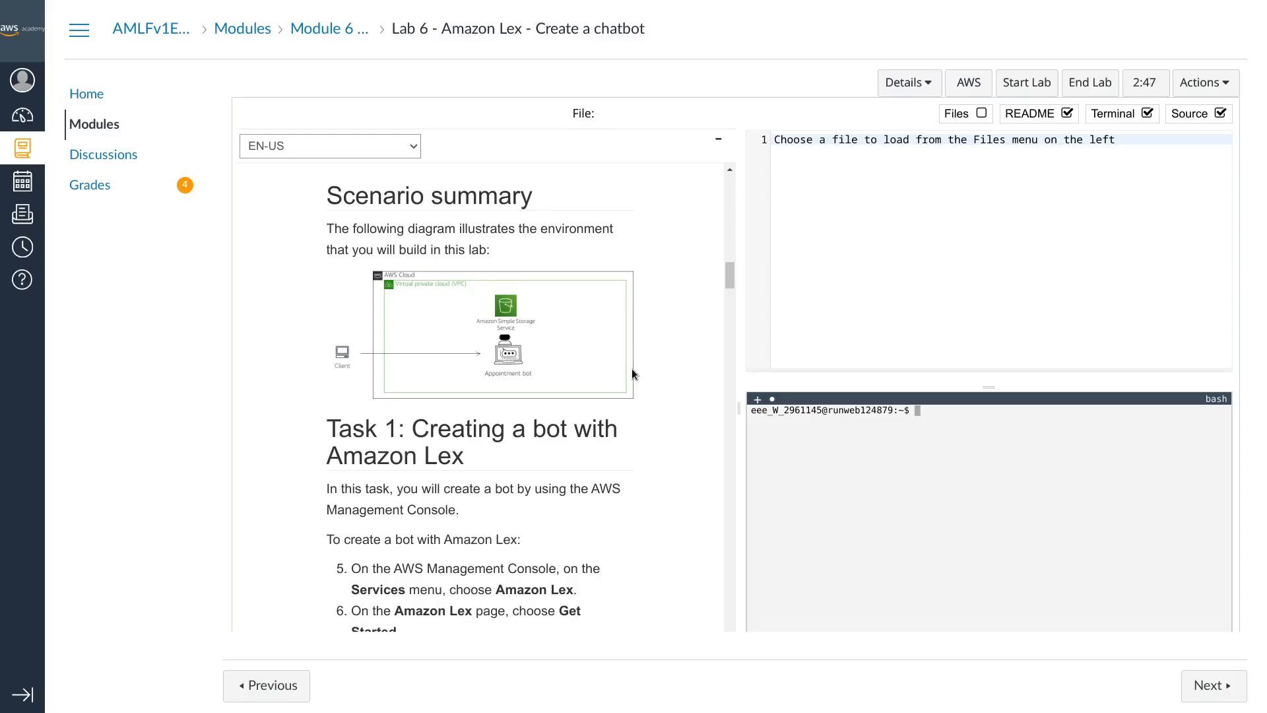
{"action": "key", "text": "ctrl+Tab"}
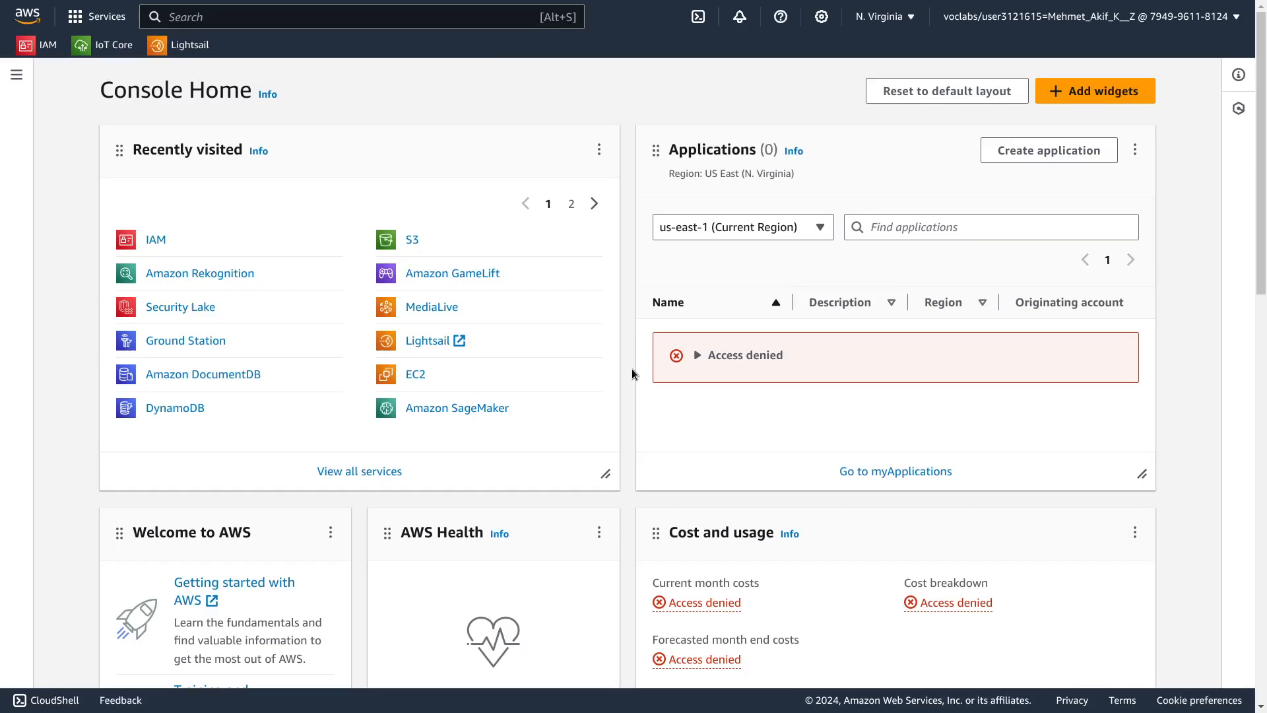
{"action": "key", "text": "ctrl+Tab"}
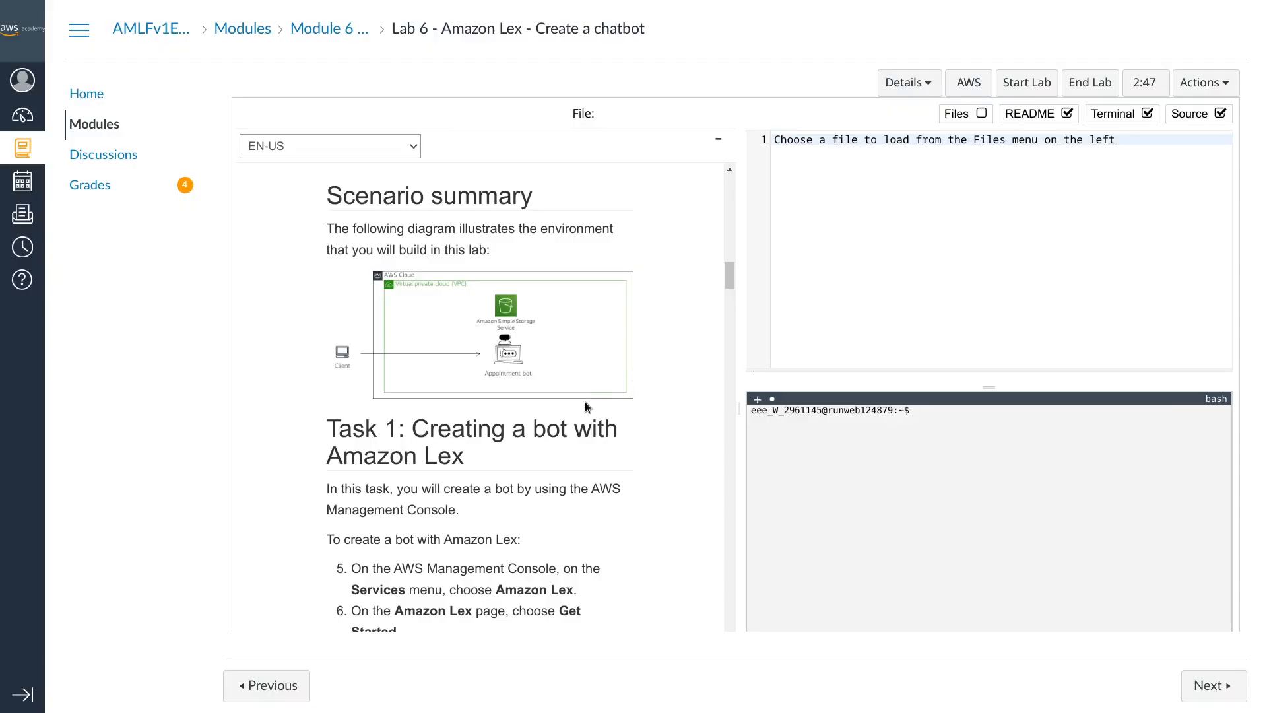
Step: Read the Task 1 instructions for creating a bot with Amazon Lex, focusing on step 5 about choosing Amazon Lex from the services
{"action": "scroll", "coordinate": [585, 401], "scroll_direction": "down", "scroll_amount": 2}
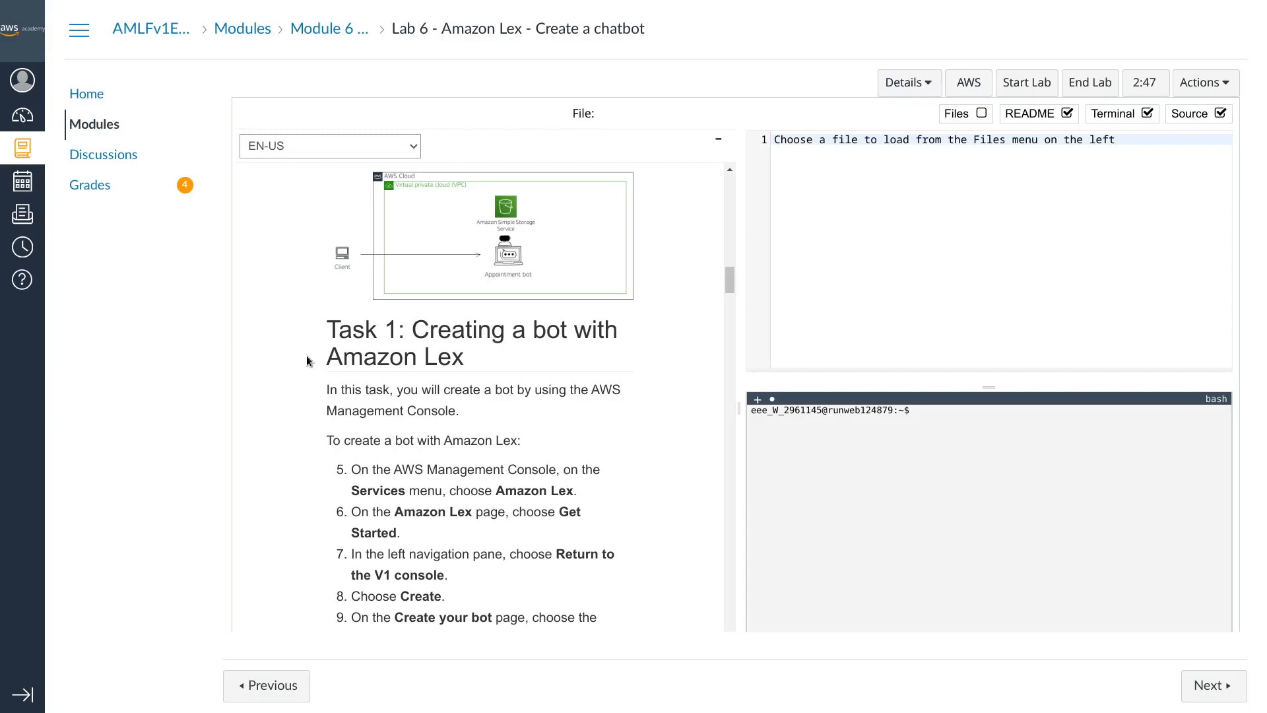
{"action": "scroll", "coordinate": [310, 361], "scroll_direction": "down", "scroll_amount": 2}
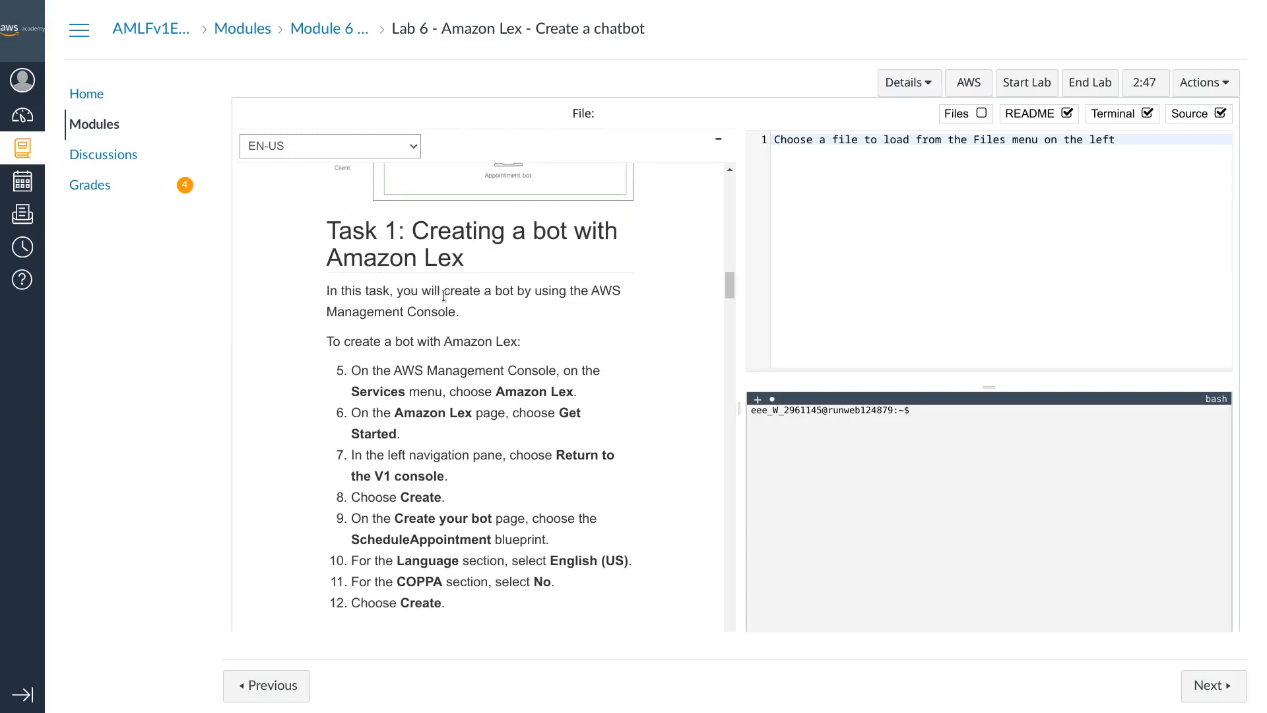
{"action": "left_click_drag", "start_coordinate": [444, 293], "coordinate": [509, 303]}
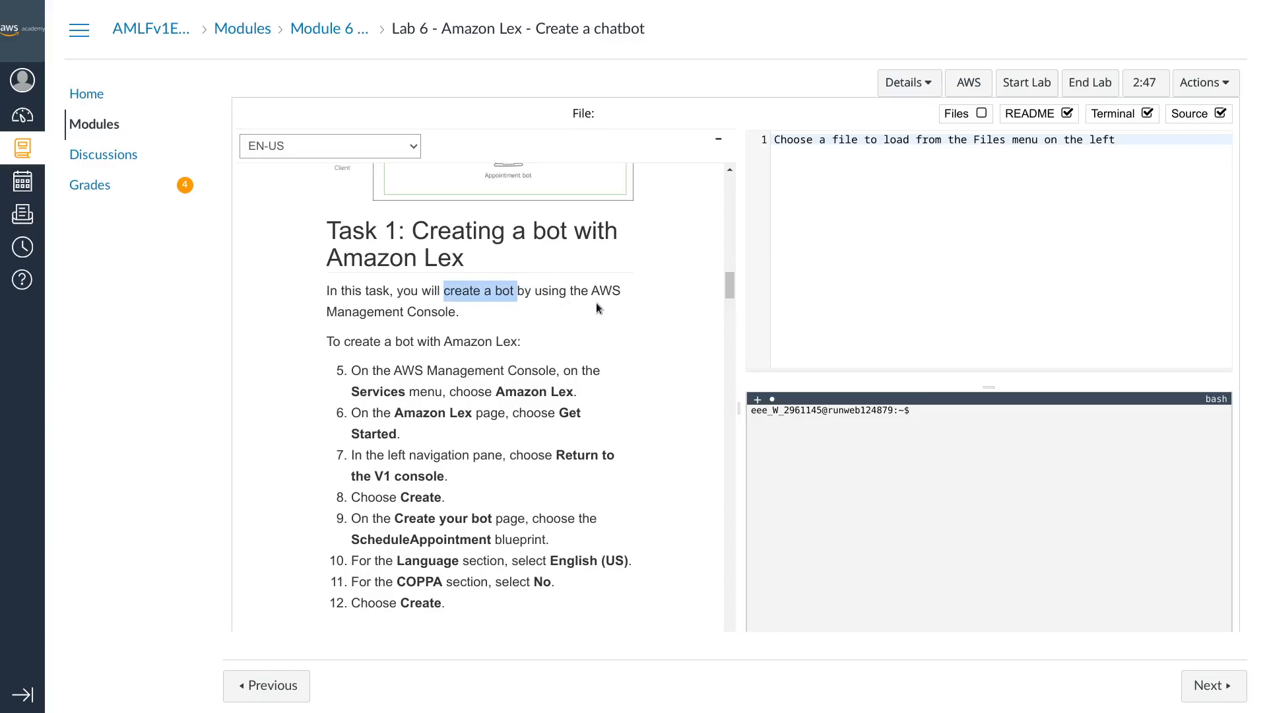
{"action": "scroll", "coordinate": [384, 333], "scroll_direction": "down", "scroll_amount": 3}
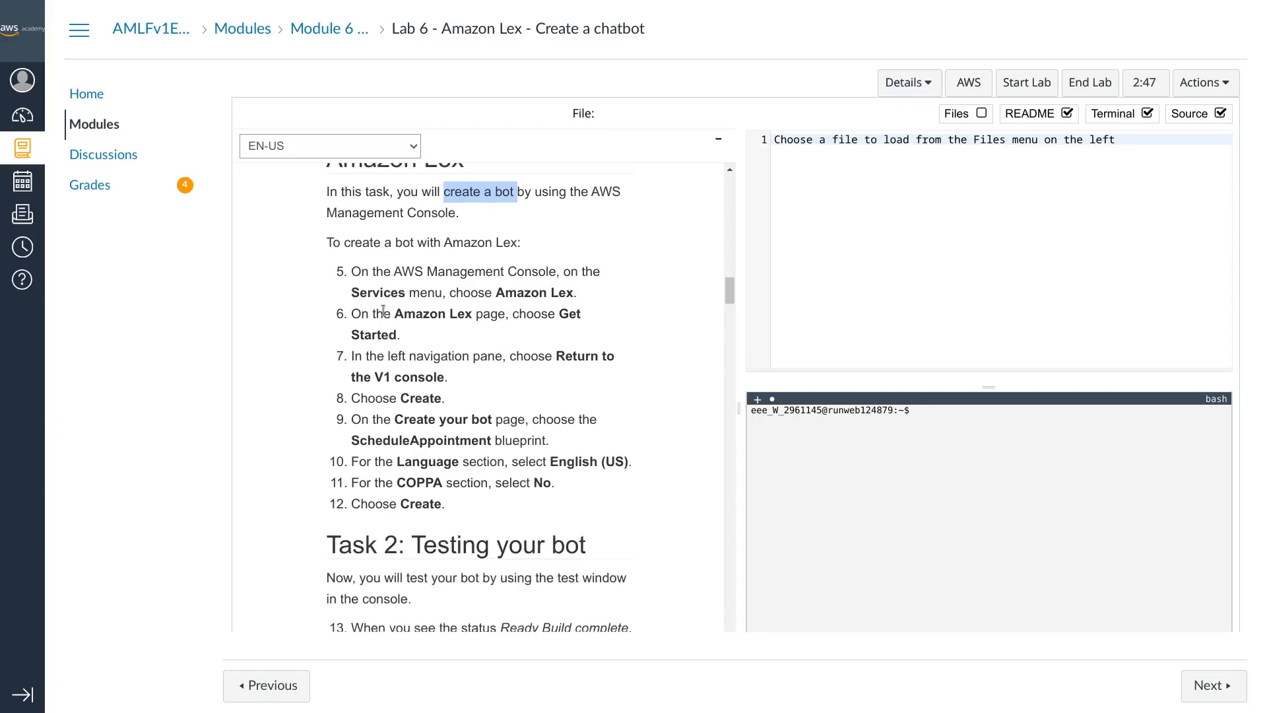
{"action": "left_click_drag", "start_coordinate": [326, 243], "coordinate": [521, 245]}
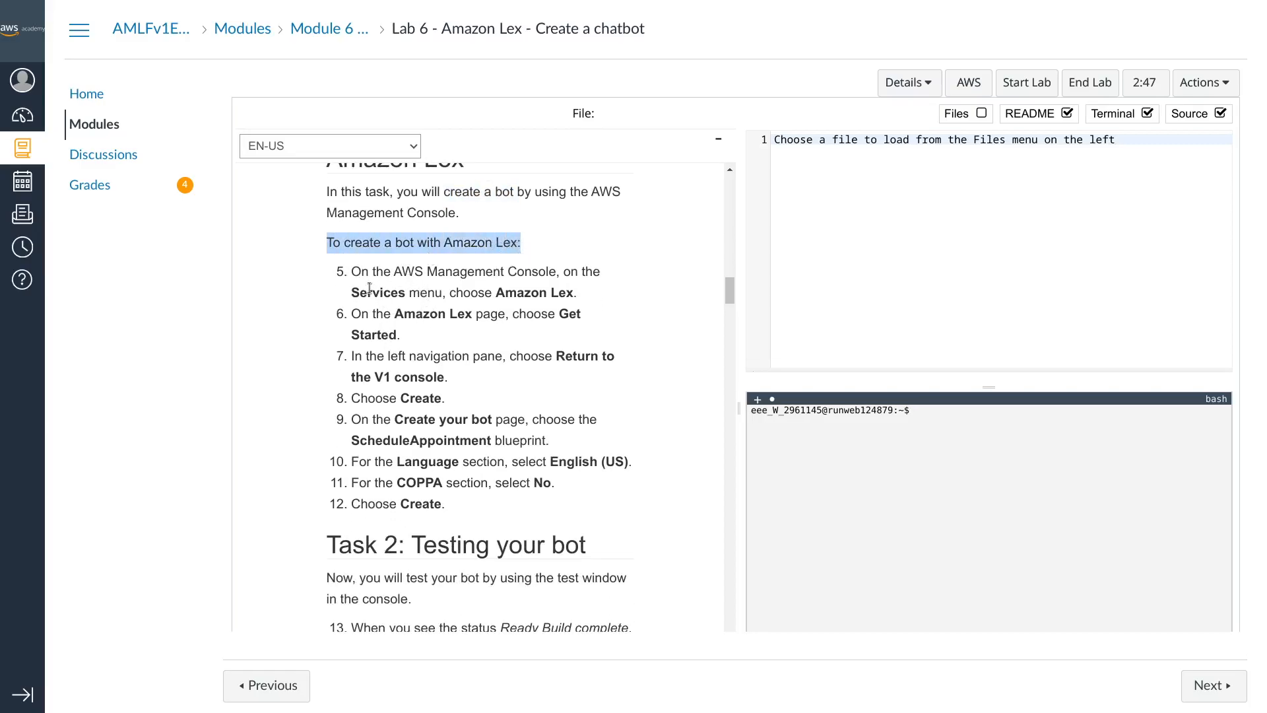
{"action": "left_click_drag", "start_coordinate": [351, 271], "coordinate": [426, 272]}
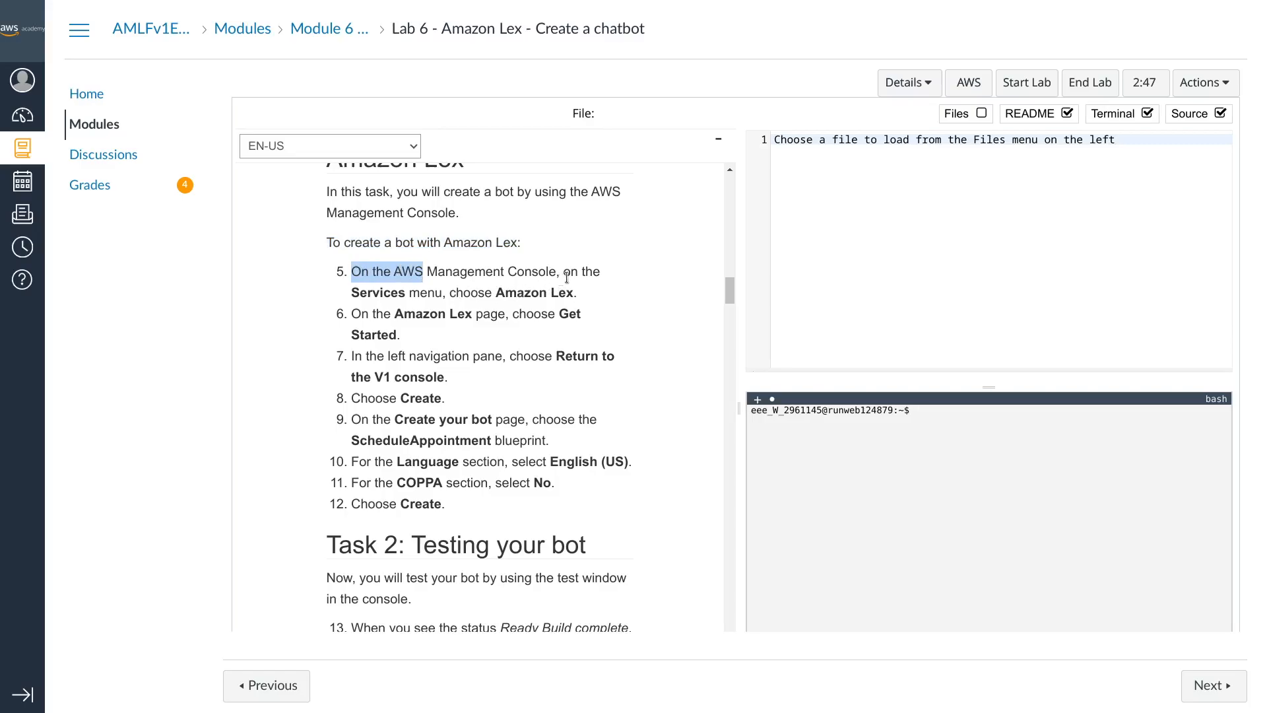
{"action": "double_click", "coordinate": [371, 297]}
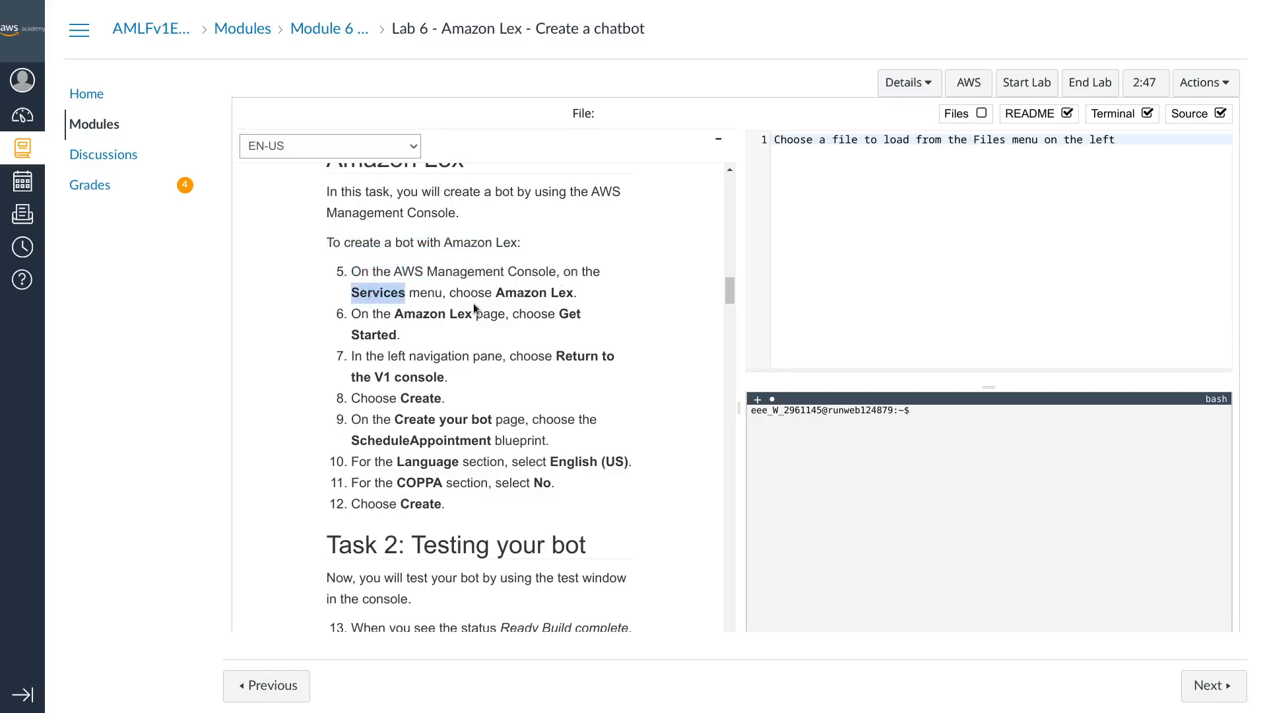
{"action": "left_click_drag", "start_coordinate": [496, 294], "coordinate": [576, 294]}
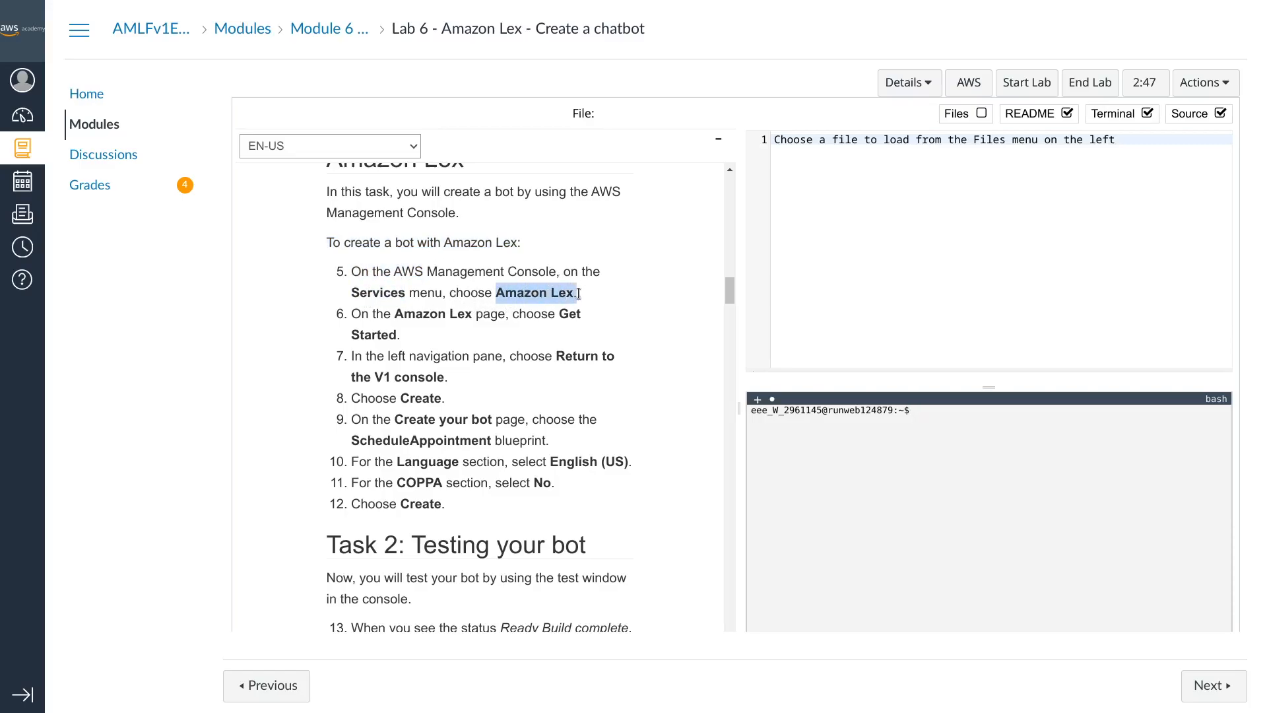
Step: Switch to the AWS Management Console, search for "lex" and open the Amazon Lex service
{"action": "key", "text": "alt+Tab"}
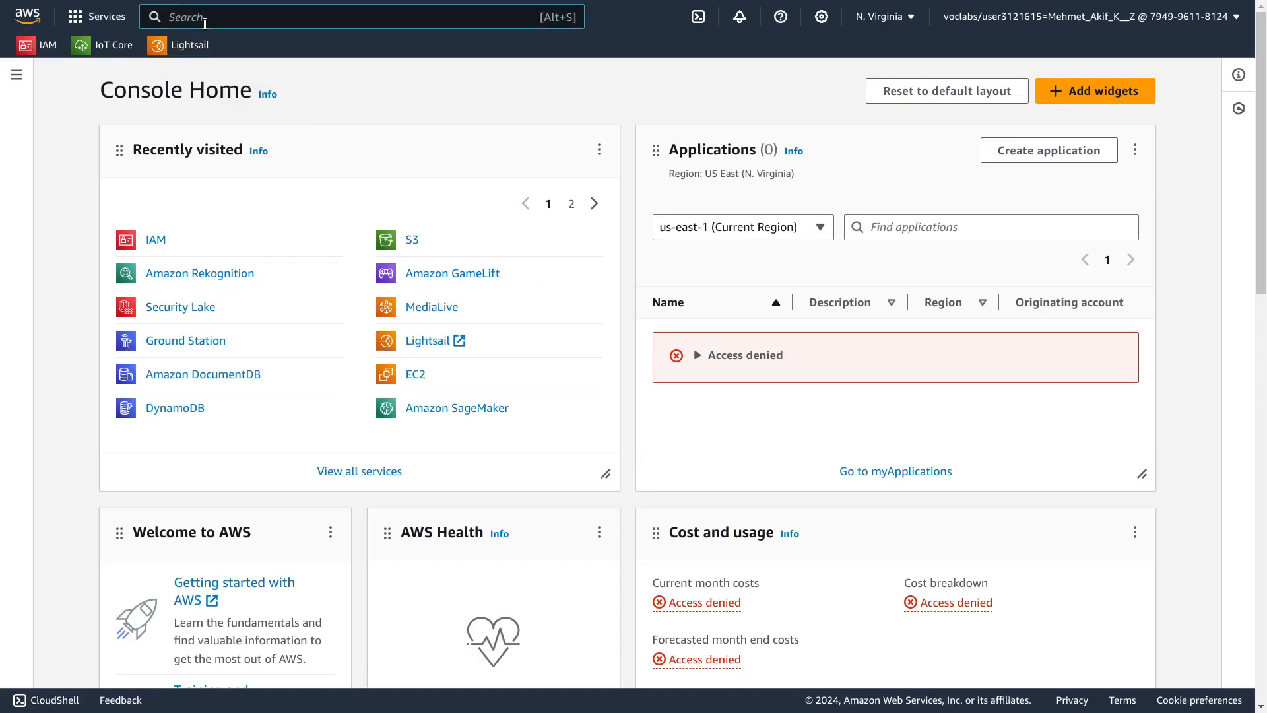
{"action": "type", "text": "lex"}
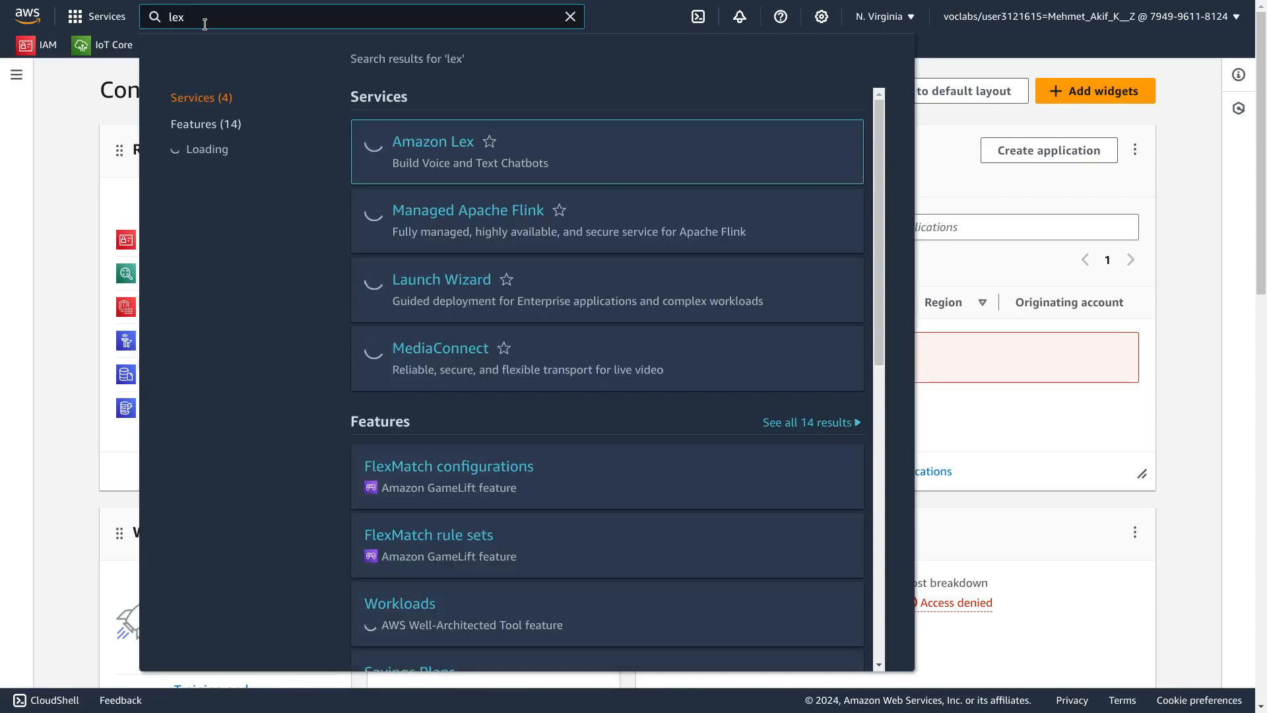
{"action": "left_click", "coordinate": [453, 141]}
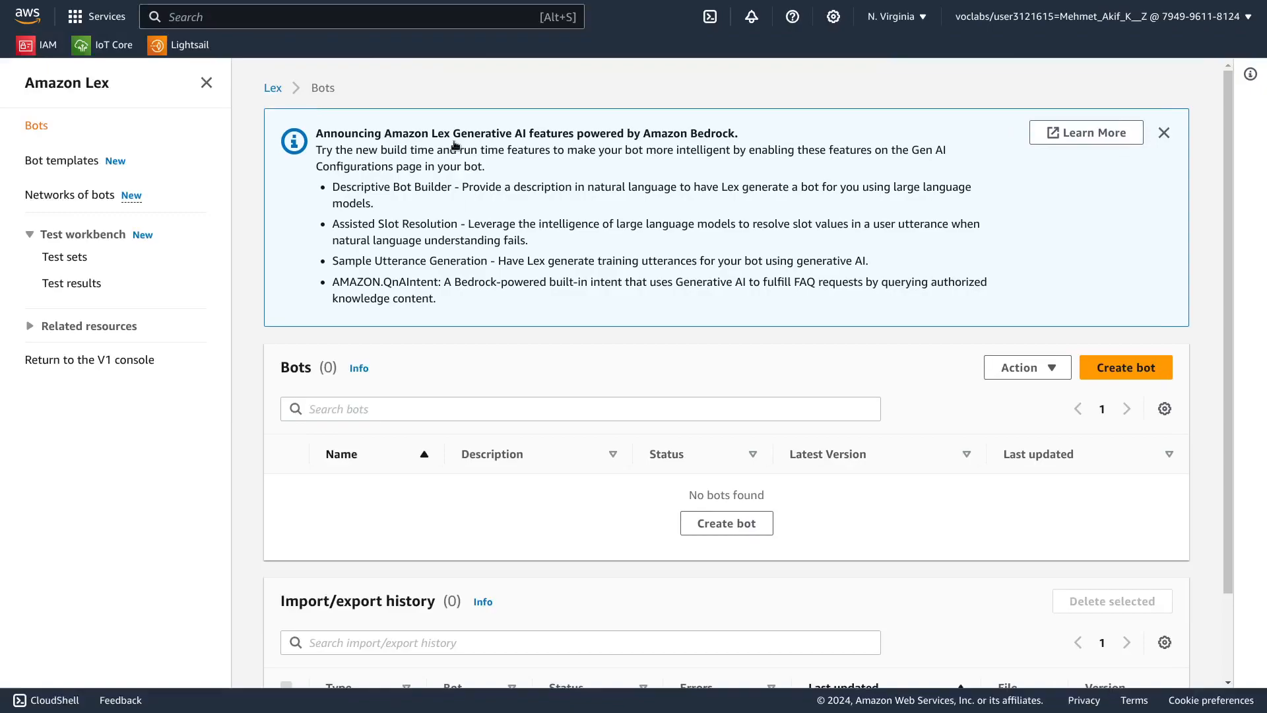
Step: Check lab step 6 about Get Started, and look over the Amazon Lex Bots page for that option
{"action": "key", "text": "ctrl+shift+Tab"}
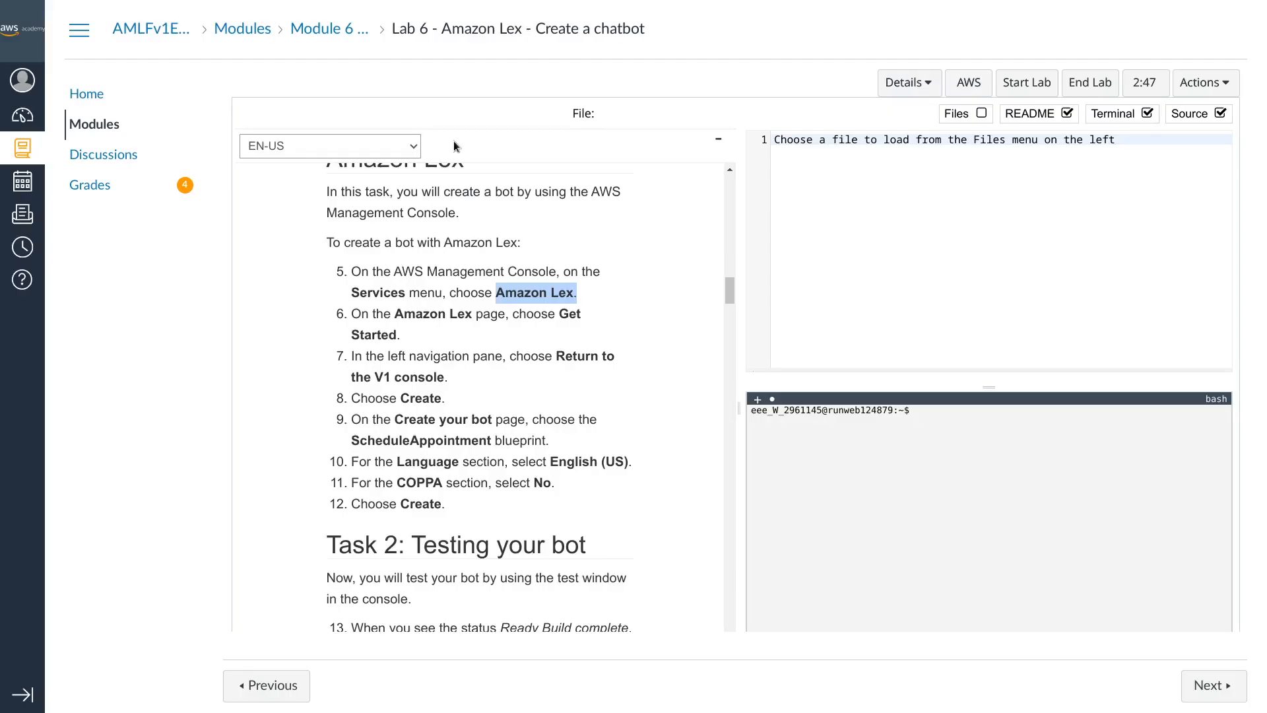
{"action": "left_click_drag", "start_coordinate": [394, 314], "coordinate": [471, 314]}
{"action": "mouse_move", "coordinate": [559, 315]}
{"action": "left_mouse_down"}
{"action": "mouse_move", "coordinate": [574, 316]}
{"action": "mouse_move", "coordinate": [562, 334]}
{"action": "left_mouse_up"}
{"action": "key", "text": "ctrl+Tab"}
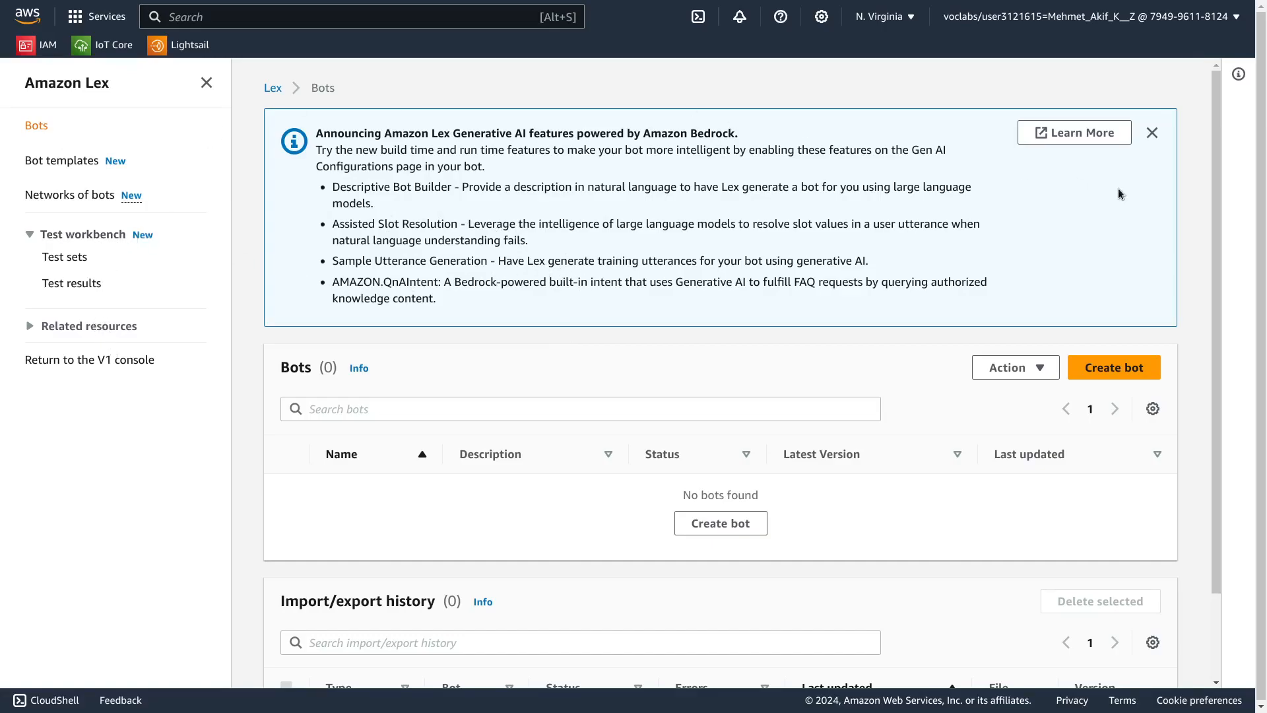
{"action": "scroll", "coordinate": [1056, 251], "scroll_direction": "down", "scroll_amount": 2}
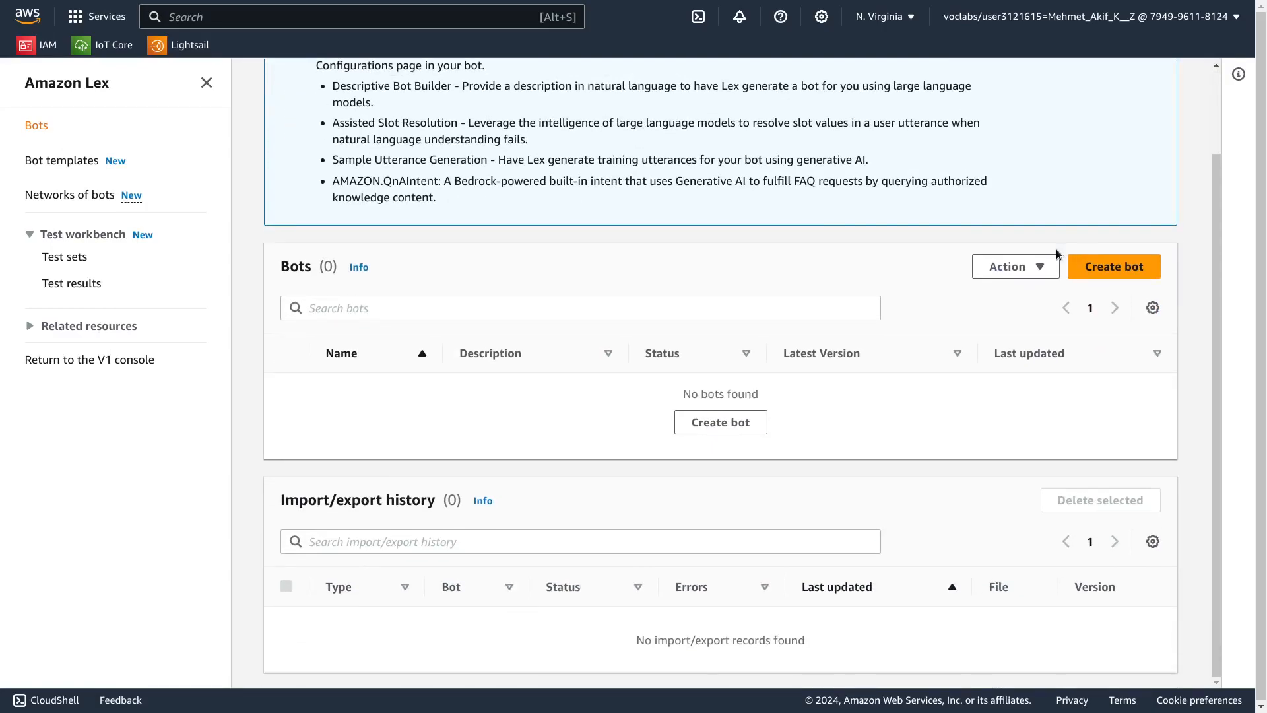
{"action": "scroll", "coordinate": [1058, 255], "scroll_direction": "up", "scroll_amount": 1}
{"action": "scroll", "coordinate": [1057, 255], "scroll_direction": "up", "scroll_amount": 1}
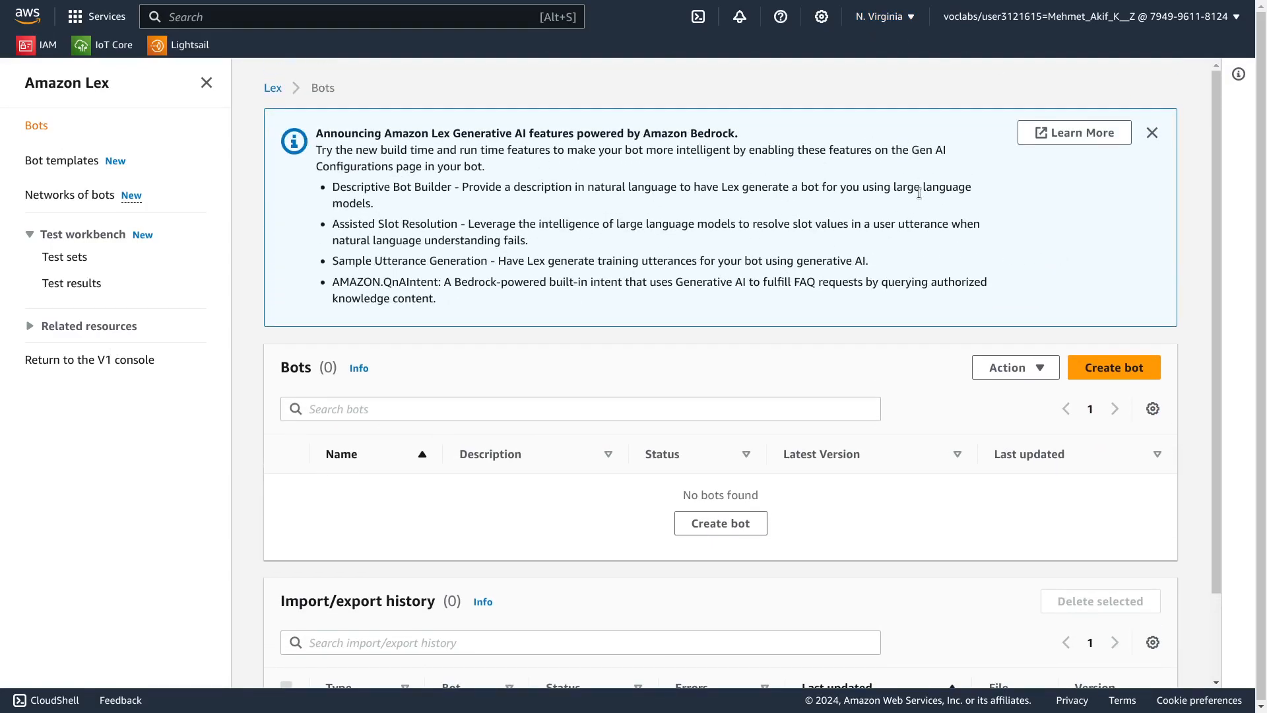
Step: Check lab step 7 and return to the V1 console of Amazon Lex
{"action": "key", "text": "ctrl+shift+Tab"}
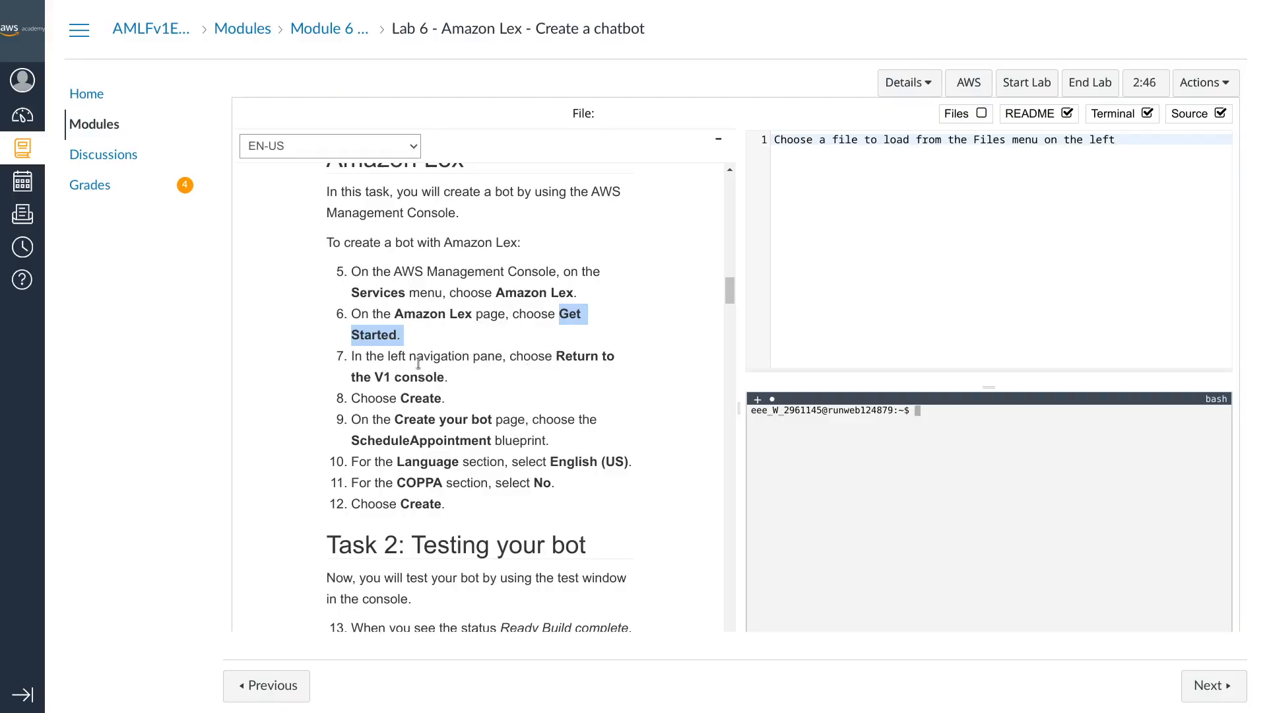
{"action": "mouse_move", "coordinate": [556, 357]}
{"action": "left_mouse_down"}
{"action": "mouse_move", "coordinate": [608, 365]}
{"action": "mouse_move", "coordinate": [560, 369]}
{"action": "left_mouse_up"}
{"action": "key", "text": "ctrl+Tab"}
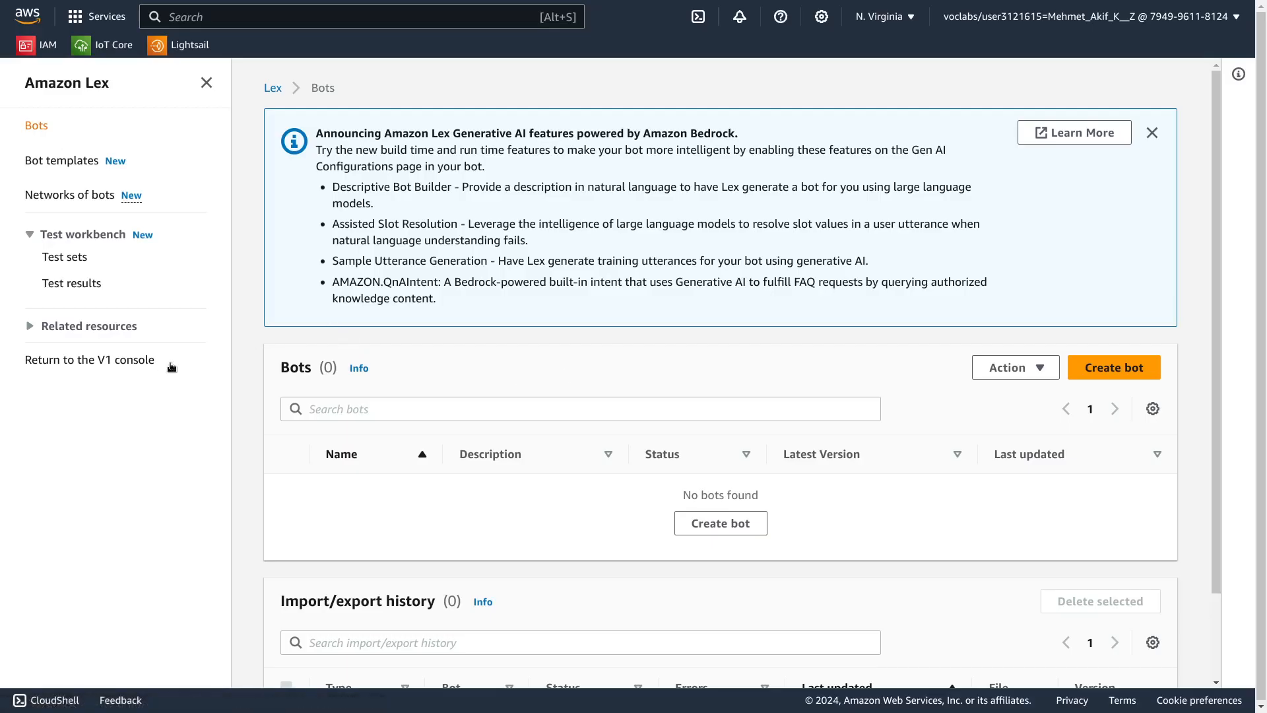
{"action": "left_click", "coordinate": [141, 362]}
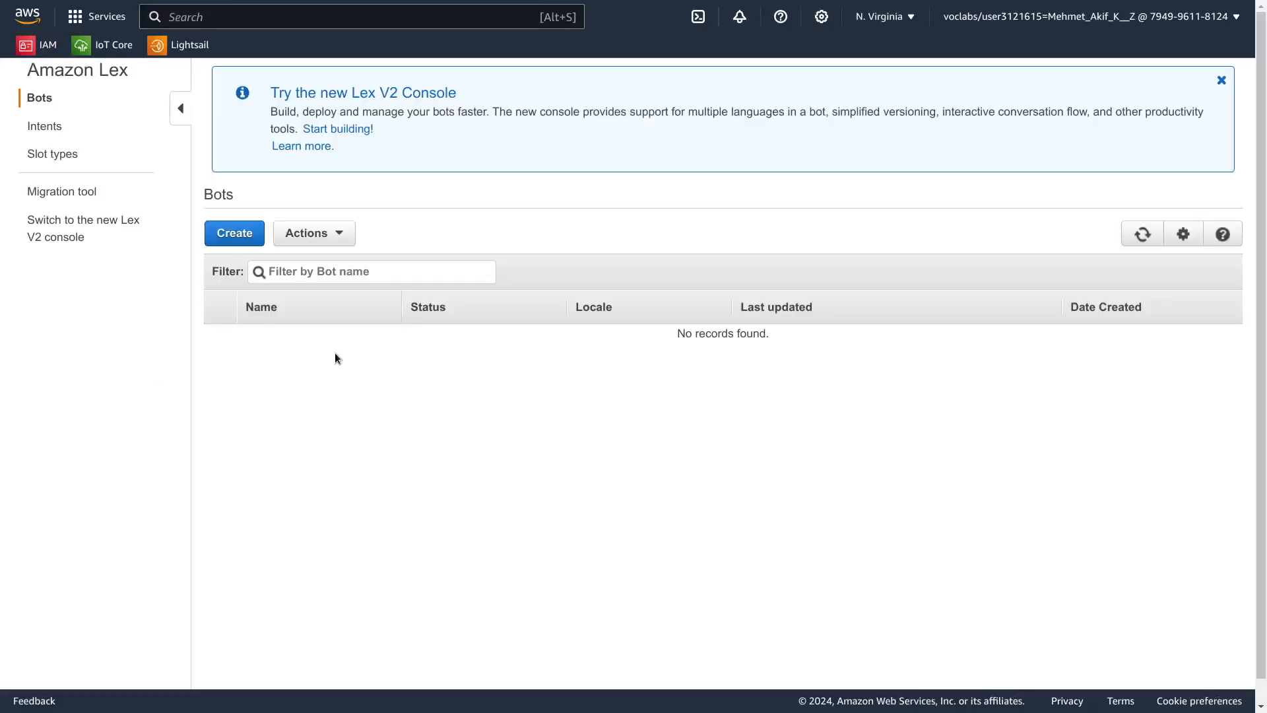
Step: Check lab step 8 and start creating a new bot in the Lex V1 console
{"action": "key", "text": "ctrl+shift+Tab"}
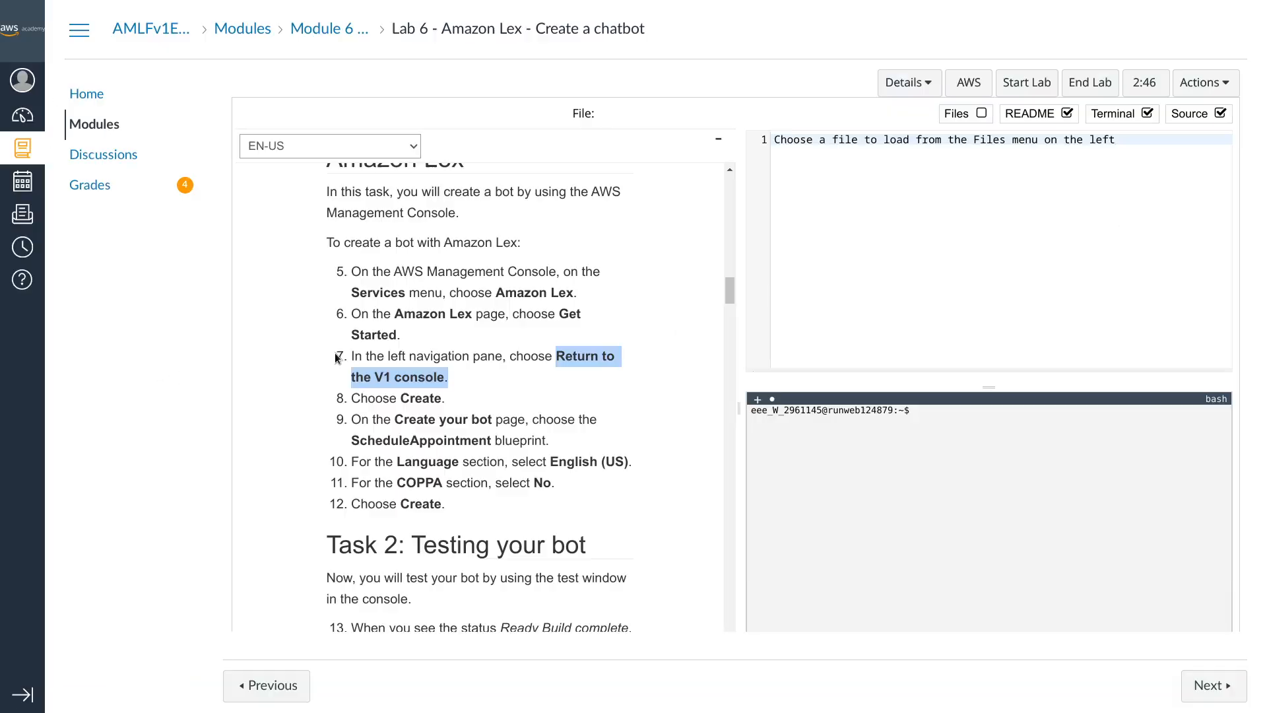
{"action": "left_click", "coordinate": [413, 398]}
{"action": "double_click", "coordinate": [414, 398]}
{"action": "key", "text": "ctrl+Tab"}
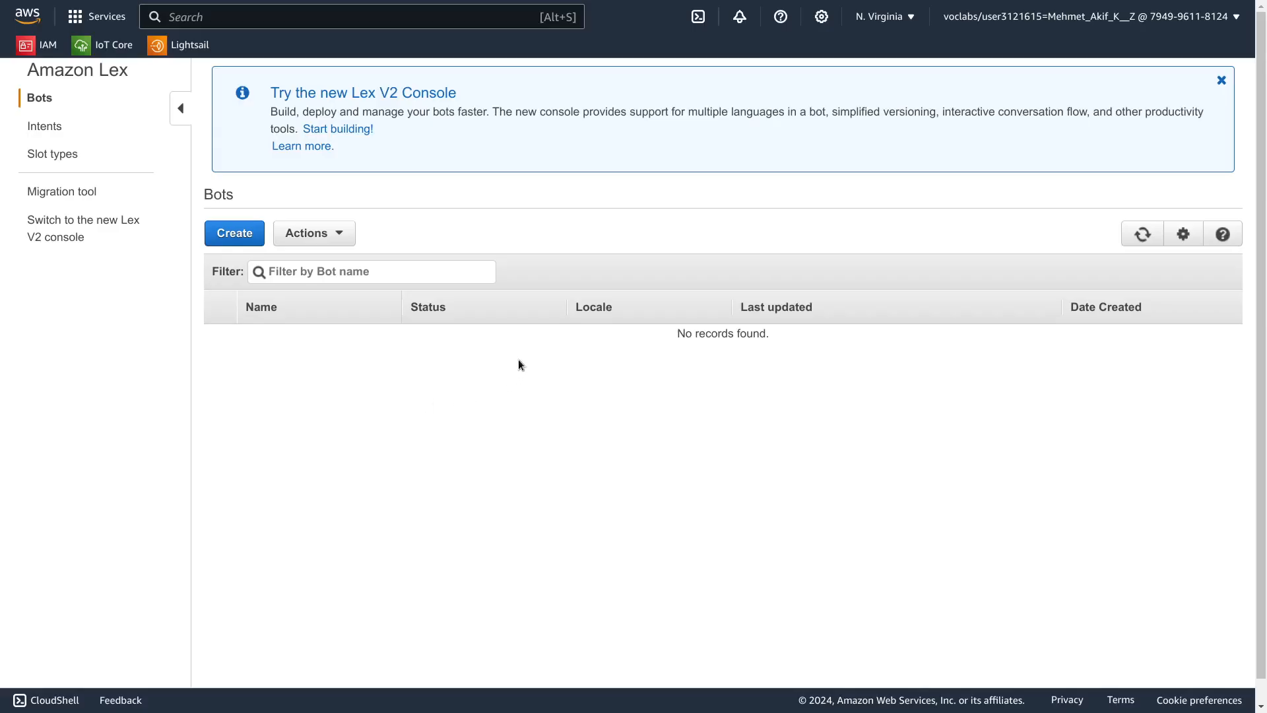
{"action": "left_click", "coordinate": [255, 243]}
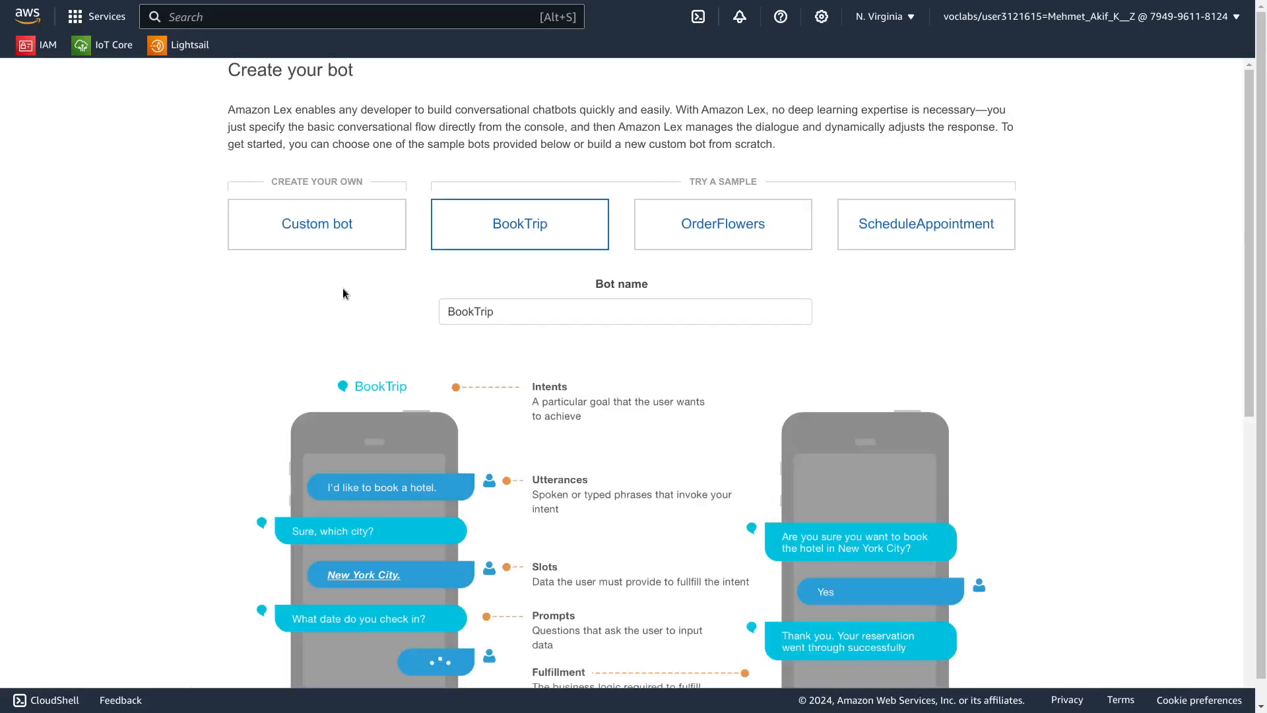
Step: Check lab step 9 and choose the ScheduleAppointment sample as the blueprint for the new bot
{"action": "key", "text": "ctrl+shift+Tab"}
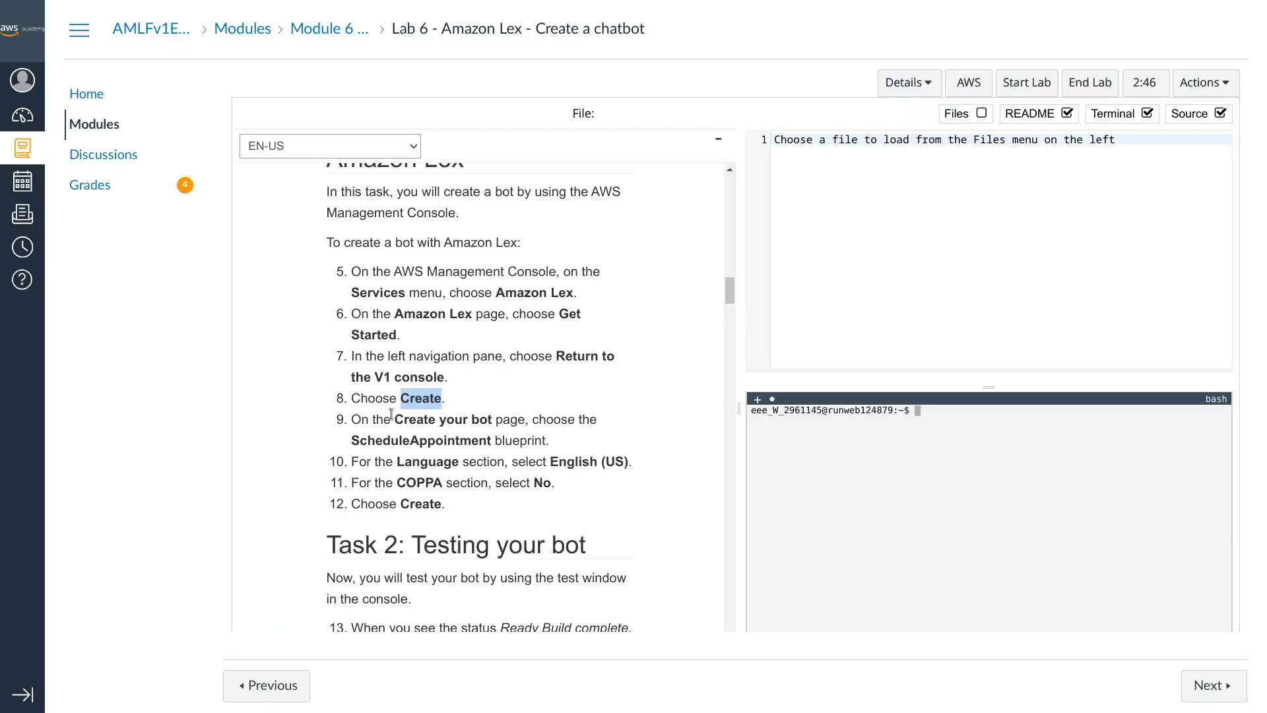
{"action": "left_click_drag", "start_coordinate": [395, 421], "coordinate": [496, 423]}
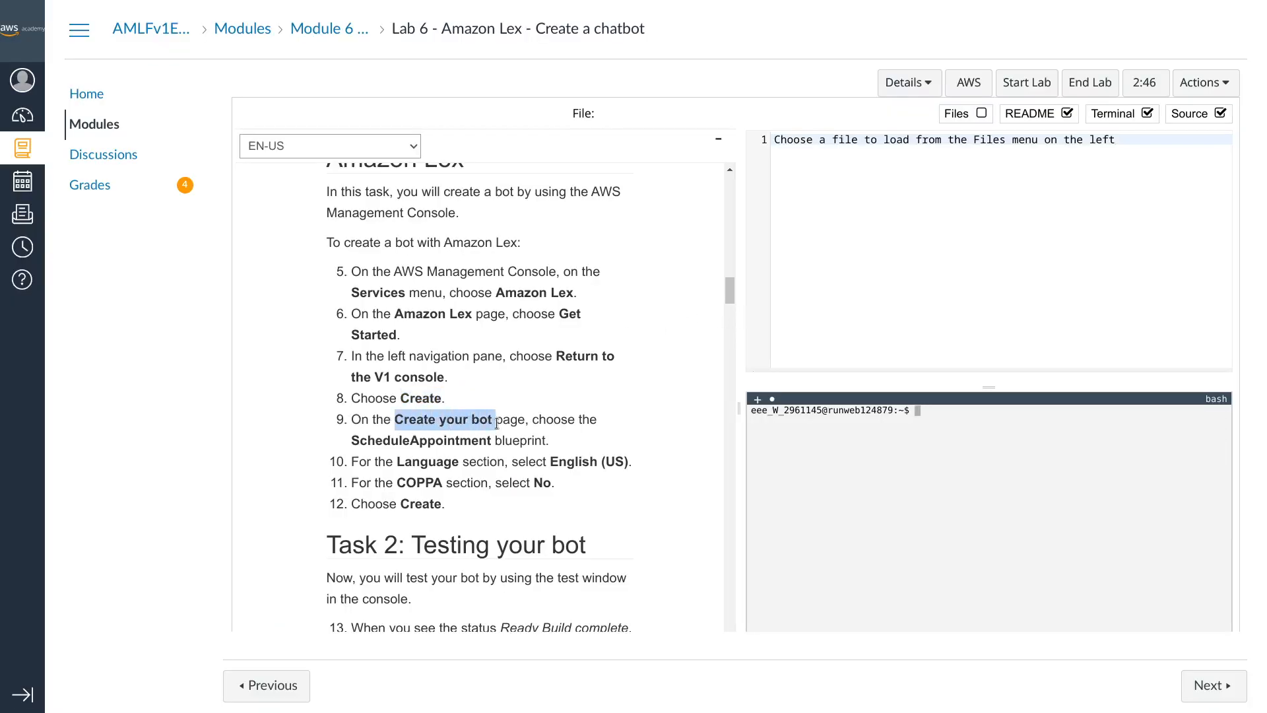
{"action": "double_click", "coordinate": [456, 439]}
{"action": "key", "text": "ctrl+Tab"}
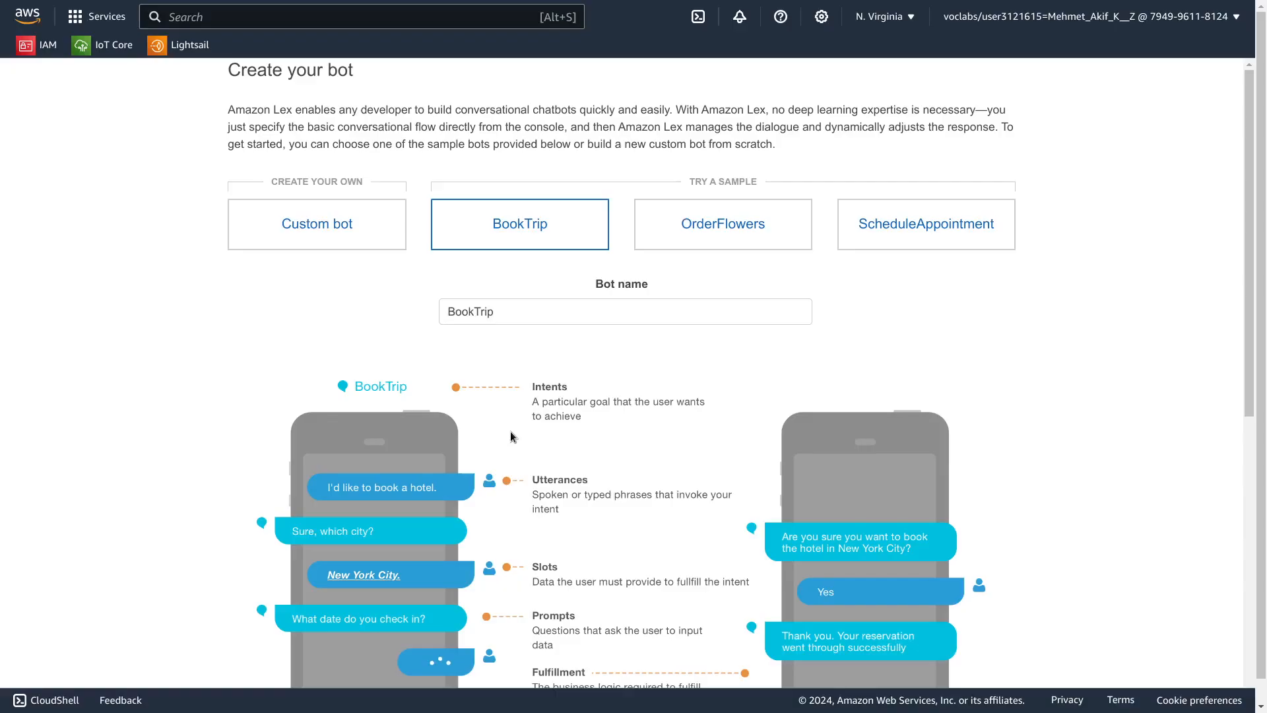
{"action": "left_click", "coordinate": [958, 235]}
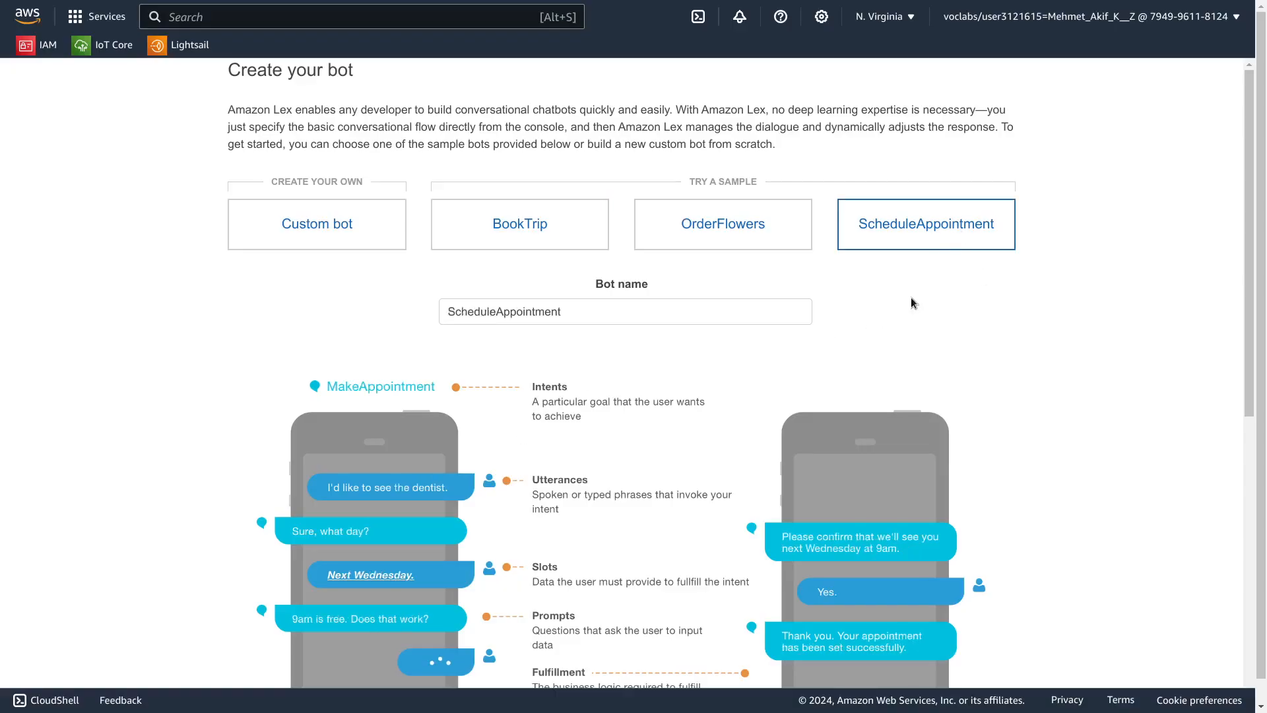
Step: Check lab step 10 and set the new bot's language to English (US)
{"action": "key", "text": "ctrl+Tab"}
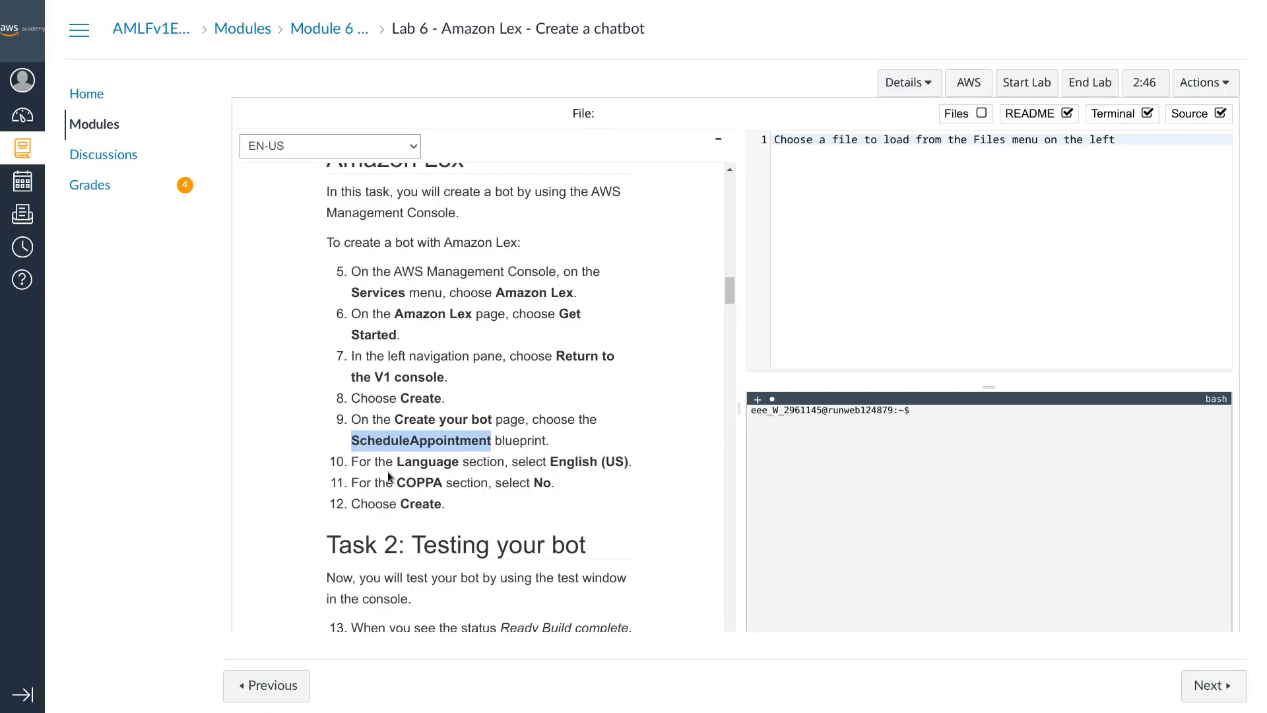
{"action": "left_click_drag", "start_coordinate": [559, 462], "coordinate": [615, 464]}
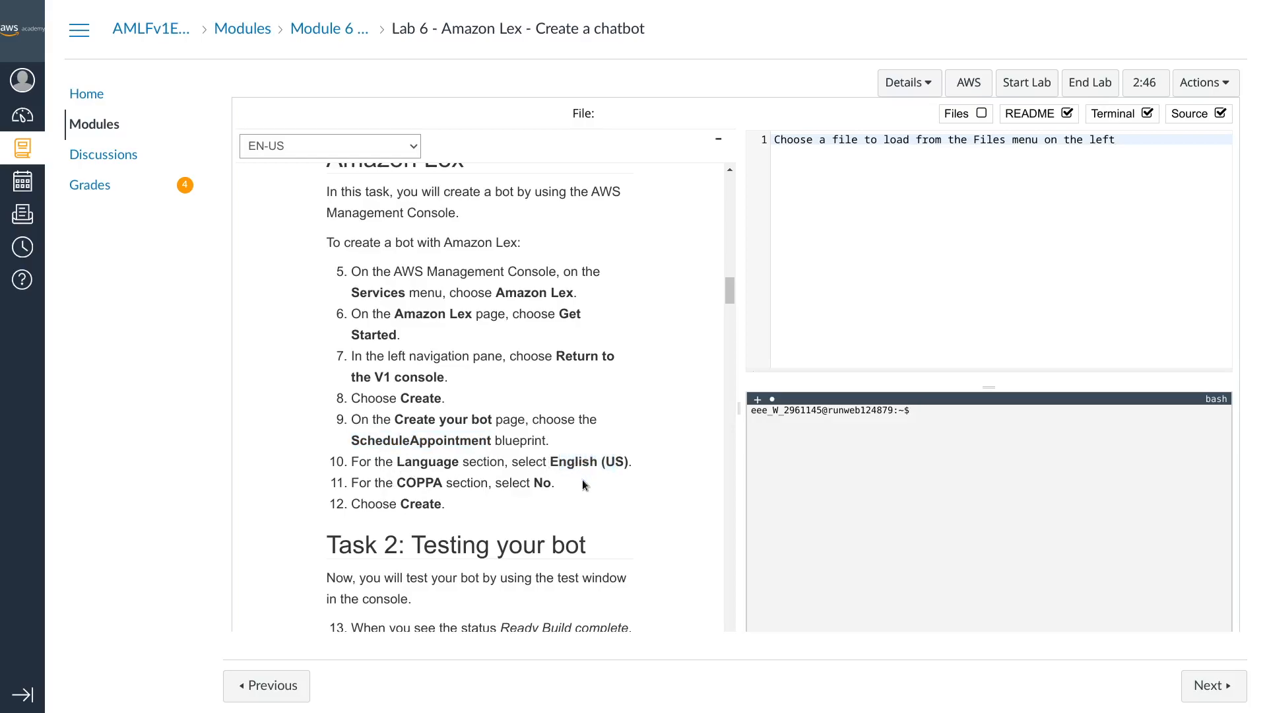
{"action": "key", "text": "ctrl+Tab"}
{"action": "scroll", "coordinate": [798, 355], "scroll_direction": "down", "scroll_amount": 5}
{"action": "scroll", "coordinate": [798, 354], "scroll_direction": "up", "scroll_amount": 3}
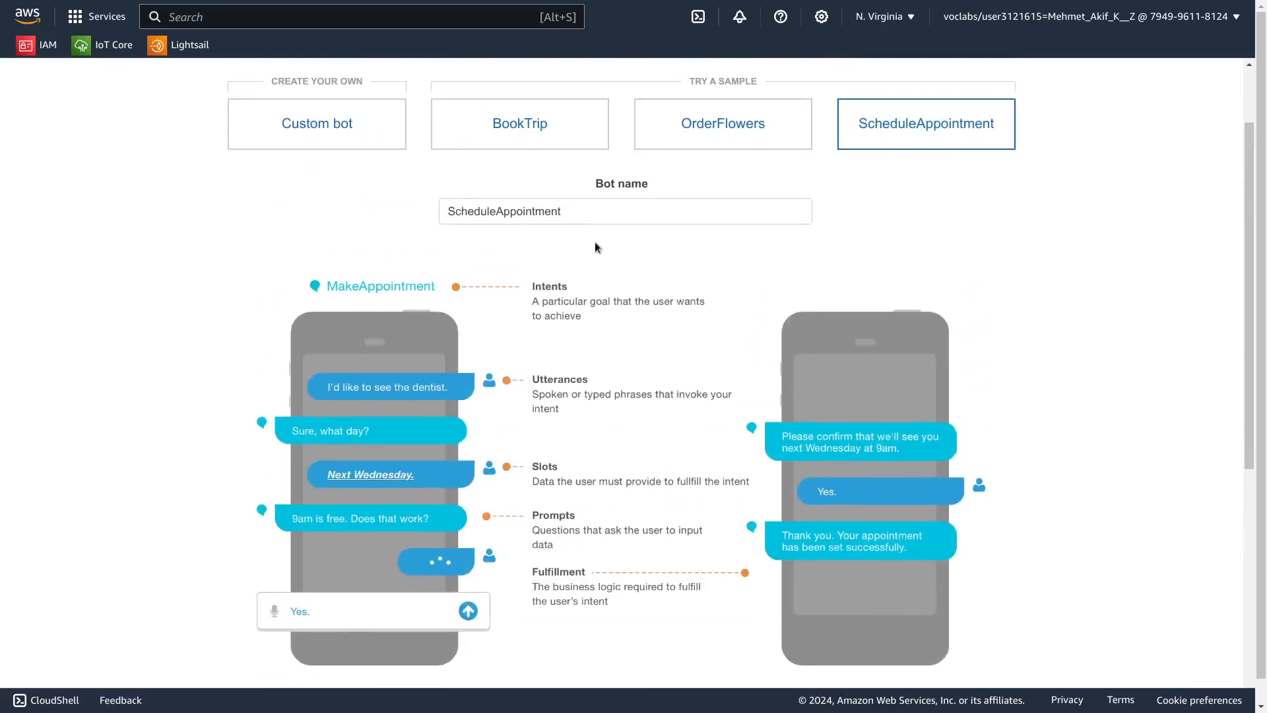
{"action": "scroll", "coordinate": [589, 239], "scroll_direction": "down", "scroll_amount": 6}
{"action": "left_click", "coordinate": [562, 309]}
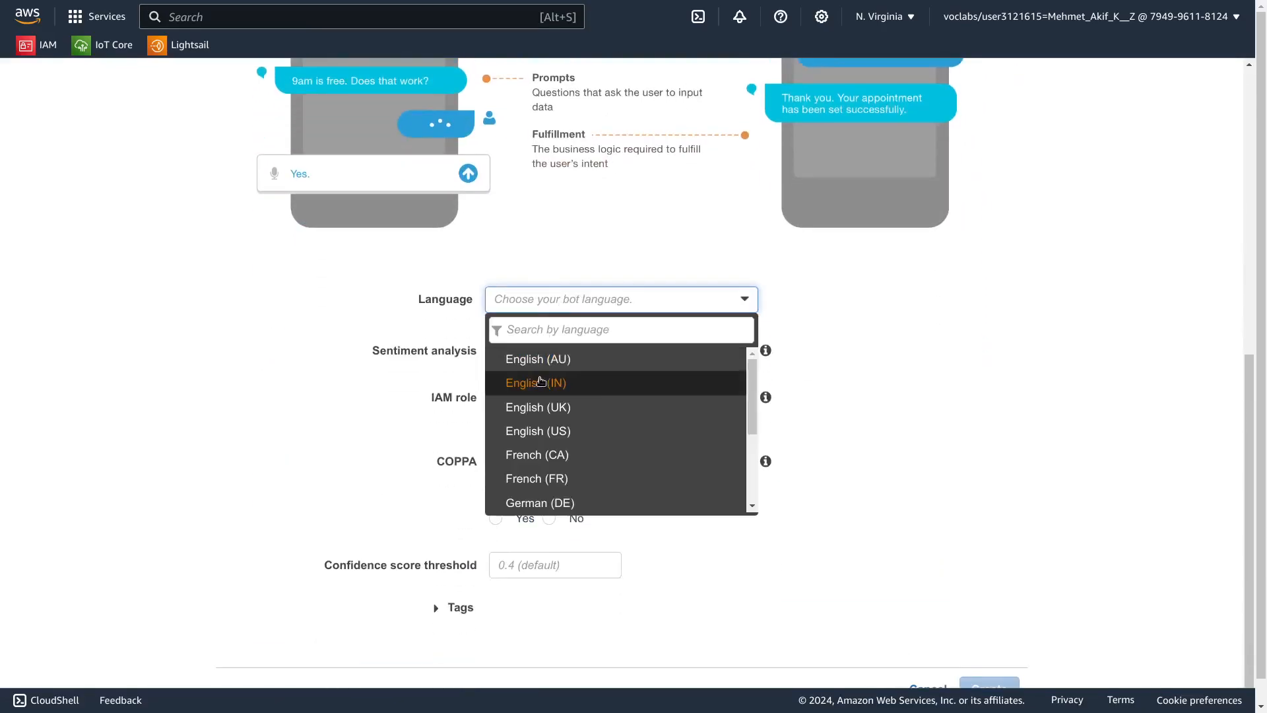
{"action": "left_click", "coordinate": [576, 436]}
Step: Check lab step 11 and set the bot's COPPA option to No
{"action": "key", "text": "ctrl+Tab"}
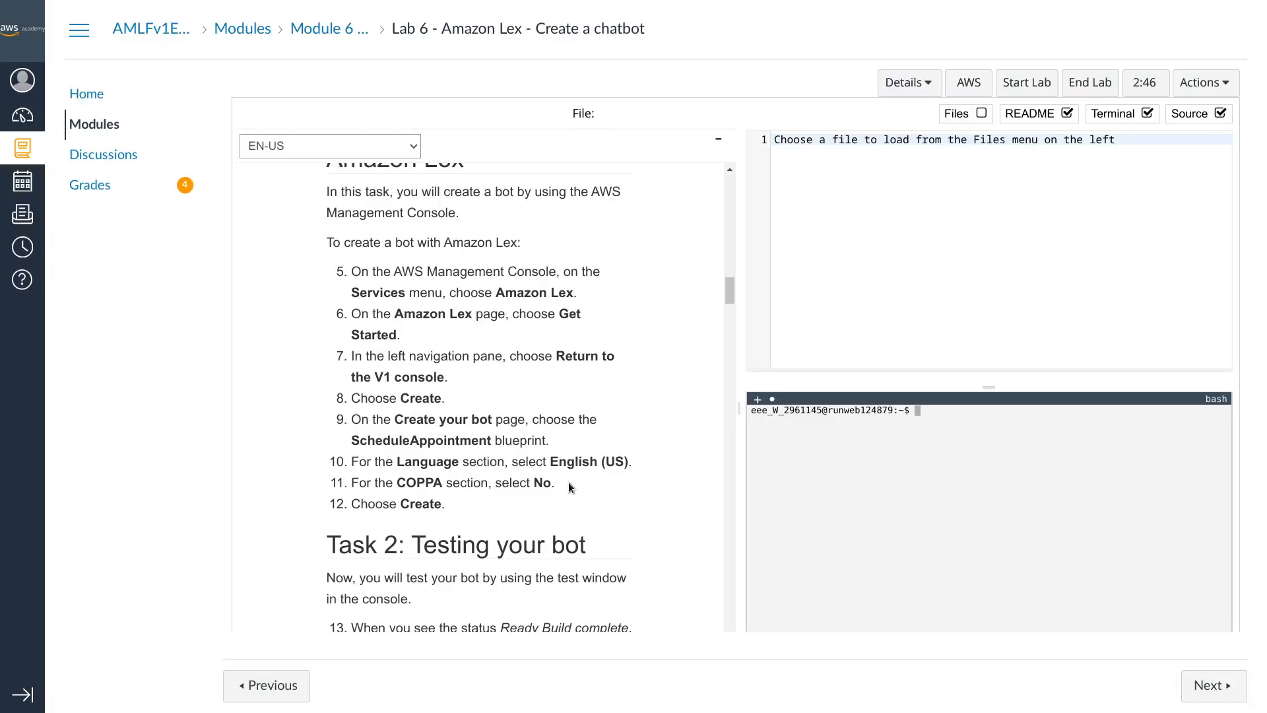
{"action": "double_click", "coordinate": [415, 484]}
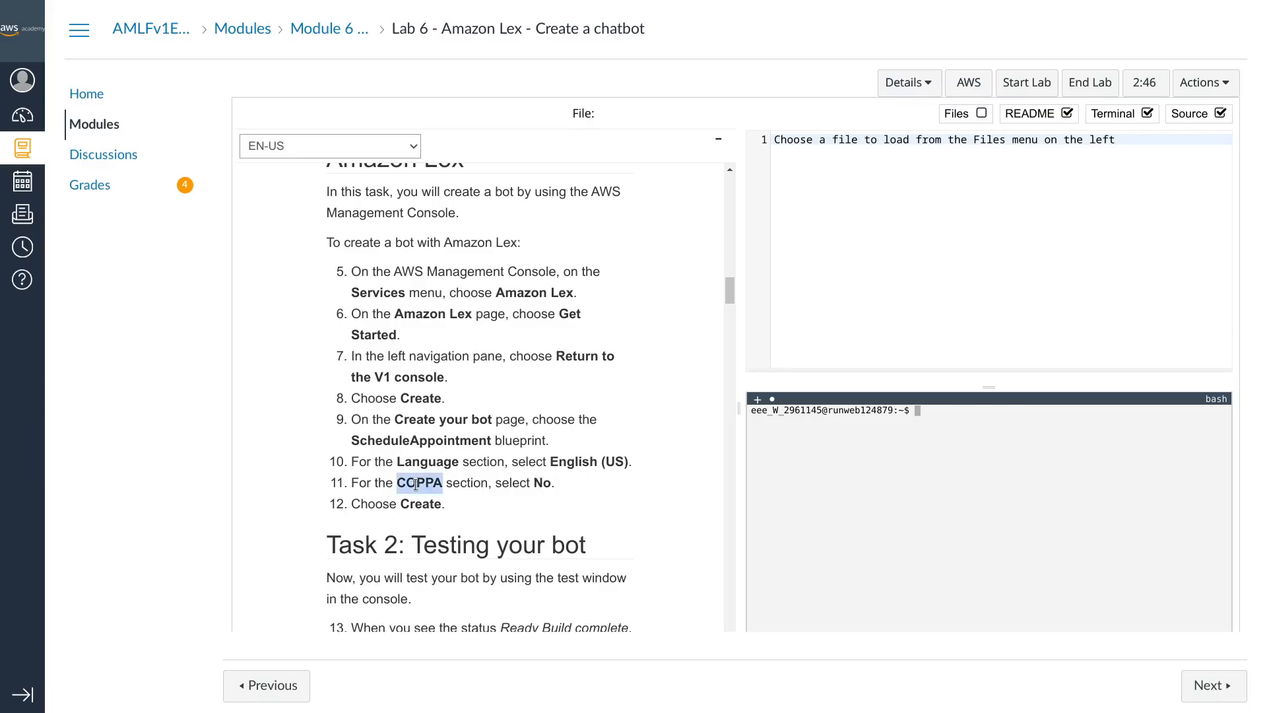
{"action": "double_click", "coordinate": [542, 484]}
{"action": "key", "text": "ctrl+Tab"}
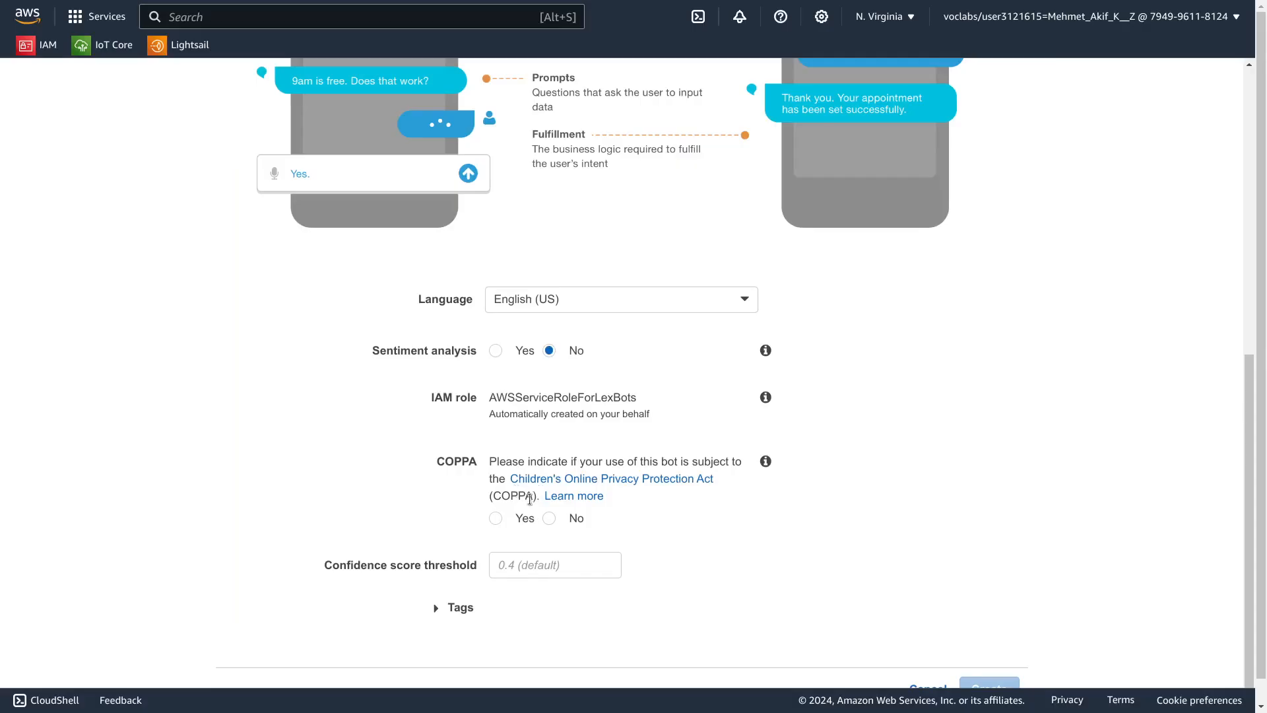
{"action": "left_click", "coordinate": [549, 518]}
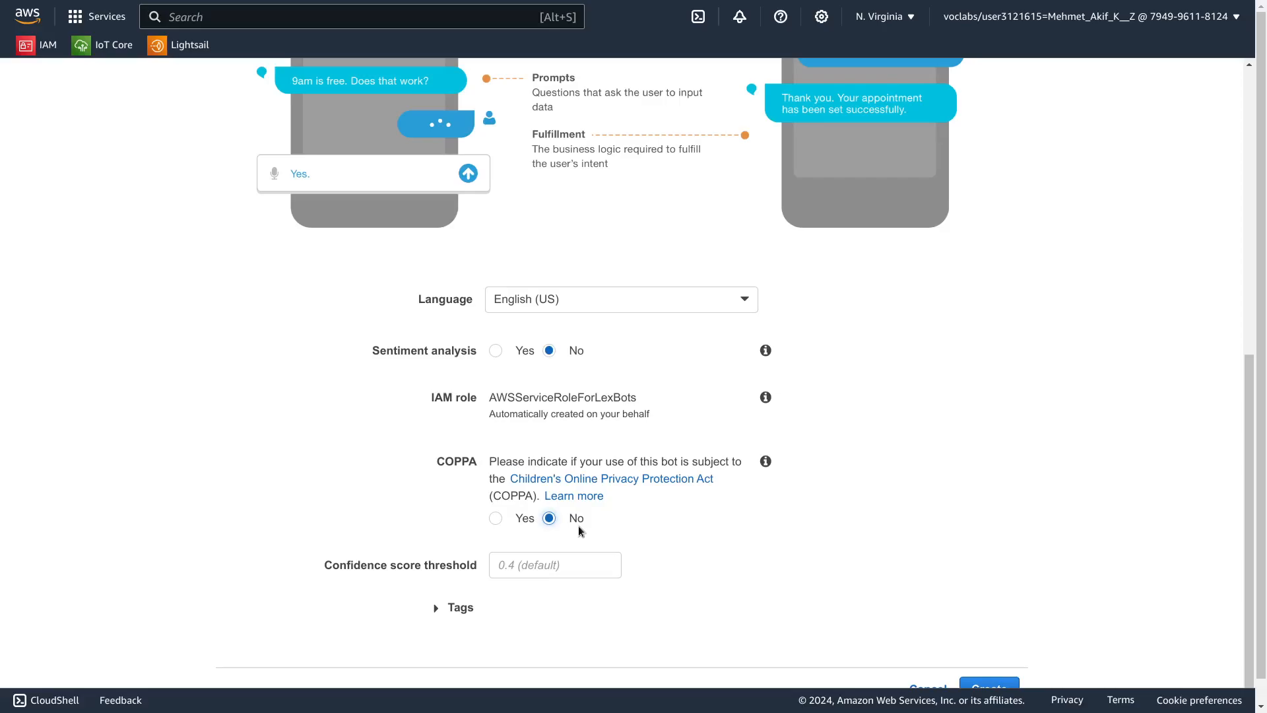
Step: Read lab step 12 about creating the bot and the Task 2 instructions with the values for testing it
{"action": "key", "text": "alt+Tab"}
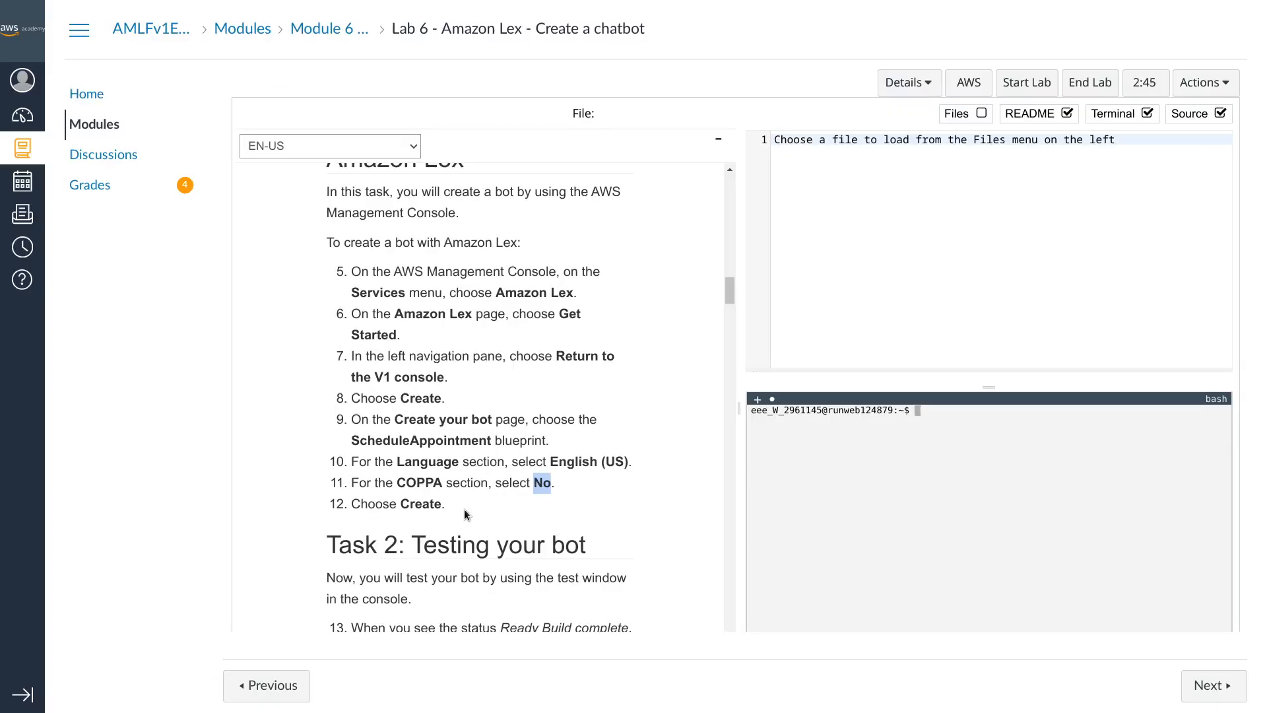
{"action": "double_click", "coordinate": [426, 504]}
{"action": "scroll", "coordinate": [468, 495], "scroll_direction": "down", "scroll_amount": 5}
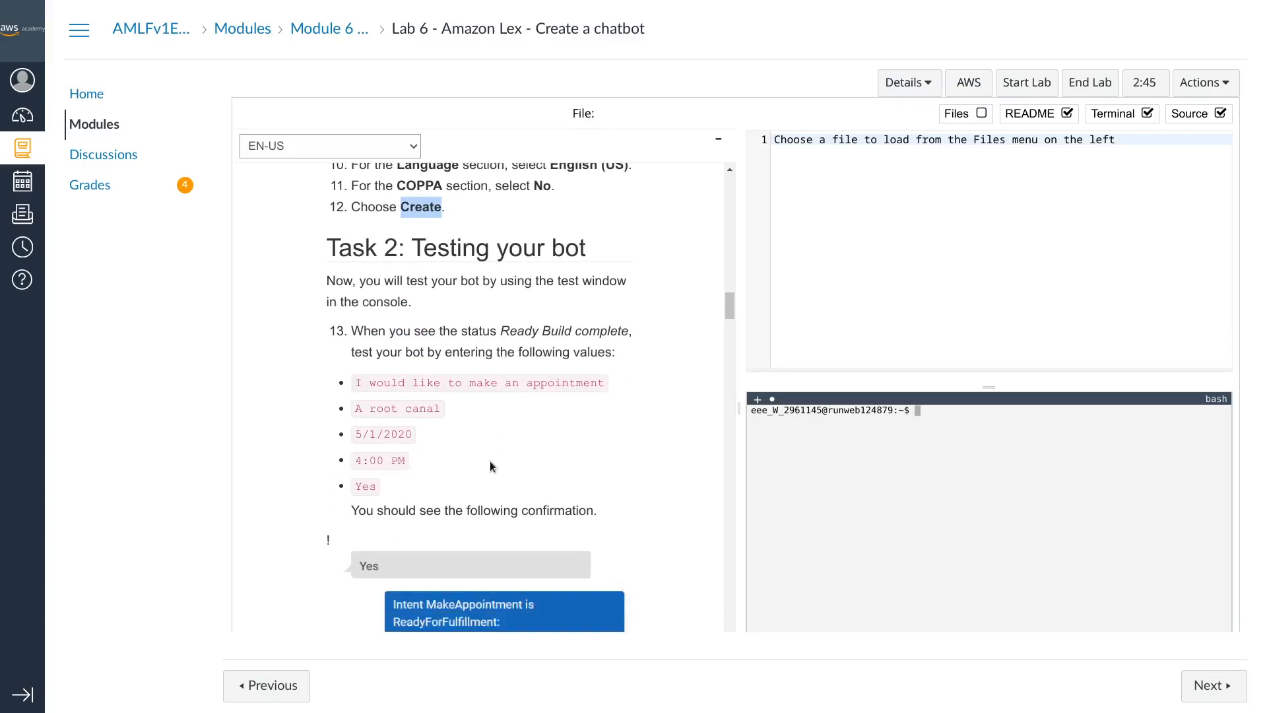
Step: Return to the Lex console and create the ScheduleAppointment bot with the configured settings
{"action": "key", "text": "alt+Tab"}
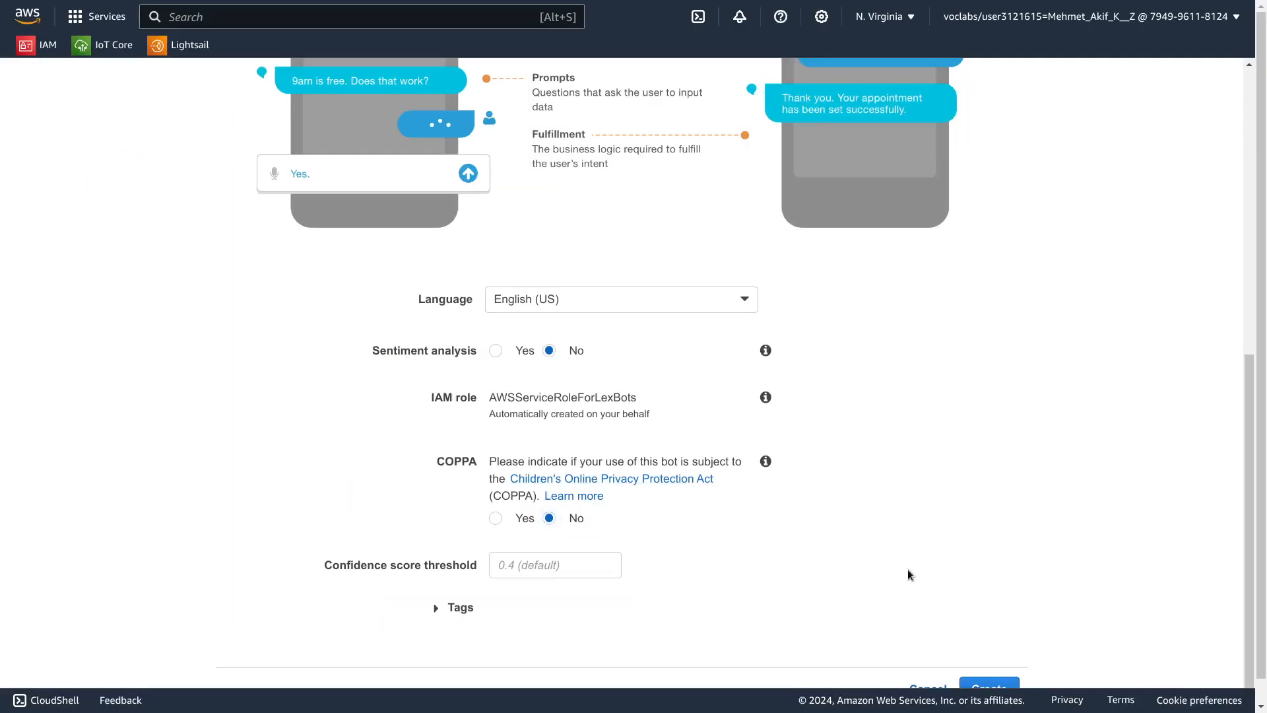
{"action": "left_click", "coordinate": [997, 682]}
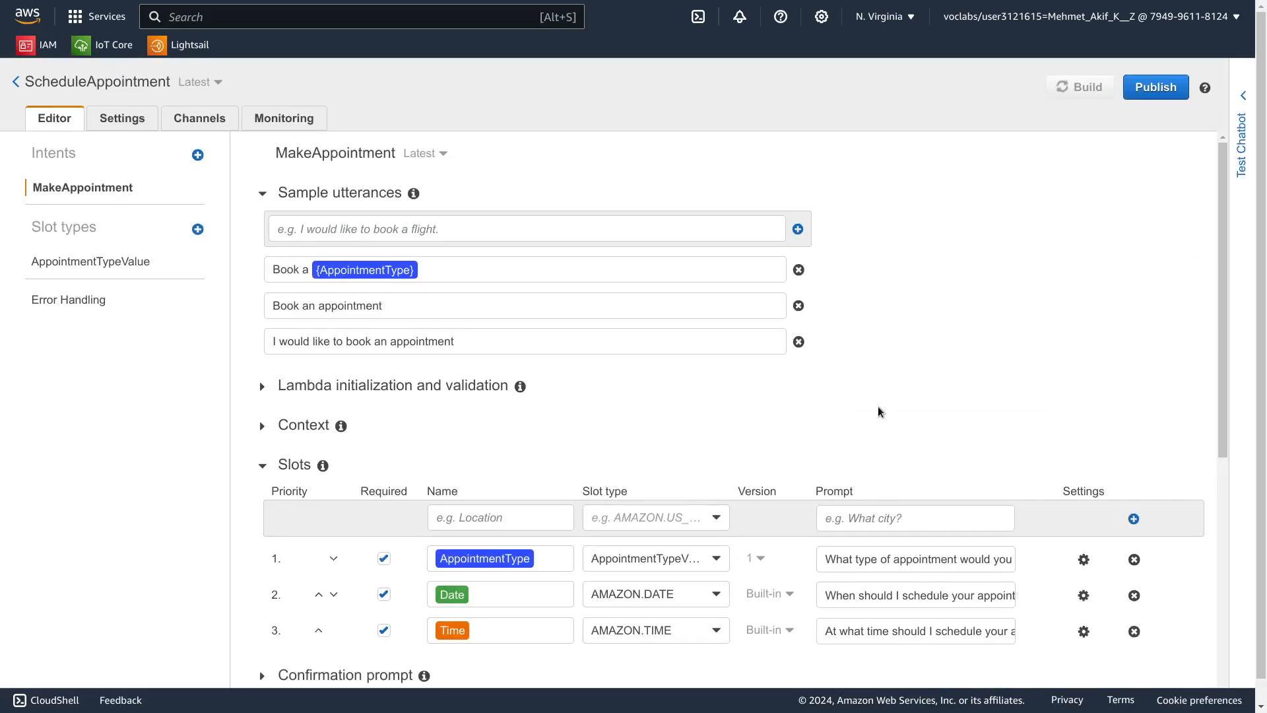
Step: Read lab step 13 in Task 2 on the required build status, the test values and the expected confirmation
{"action": "key", "text": "ctrl+shift+Tab"}
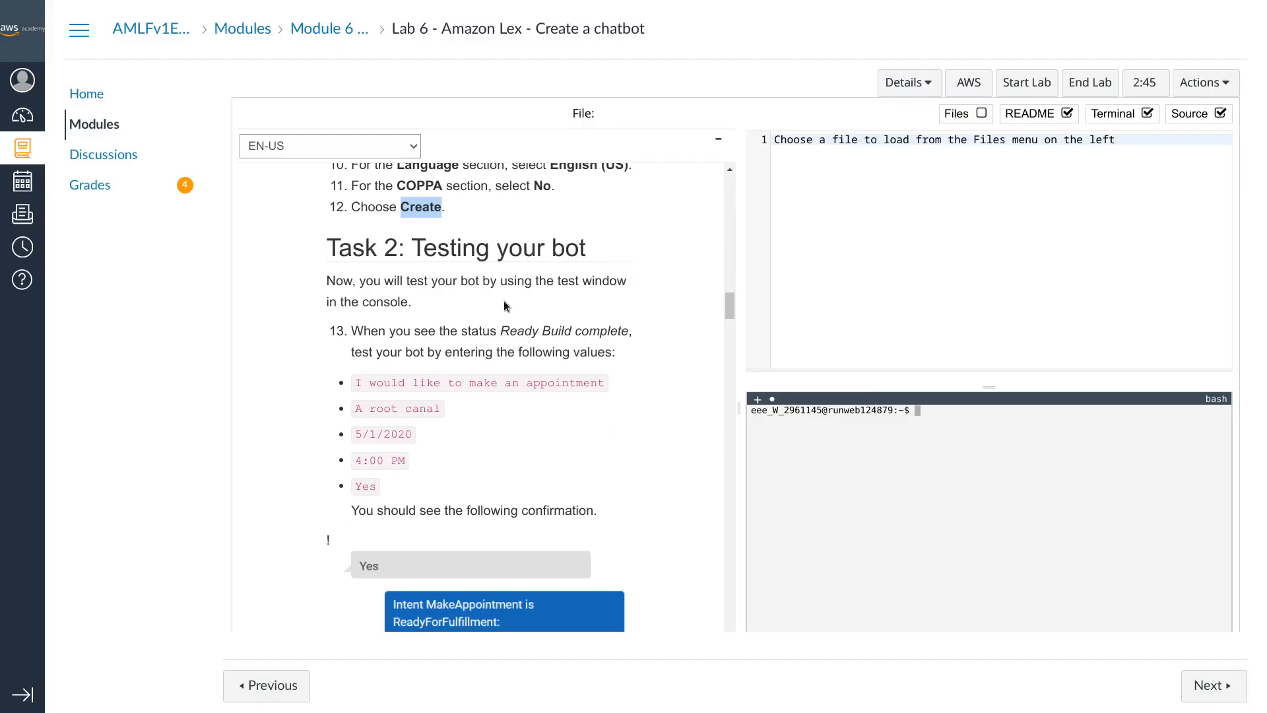
{"action": "left_click", "coordinate": [487, 258]}
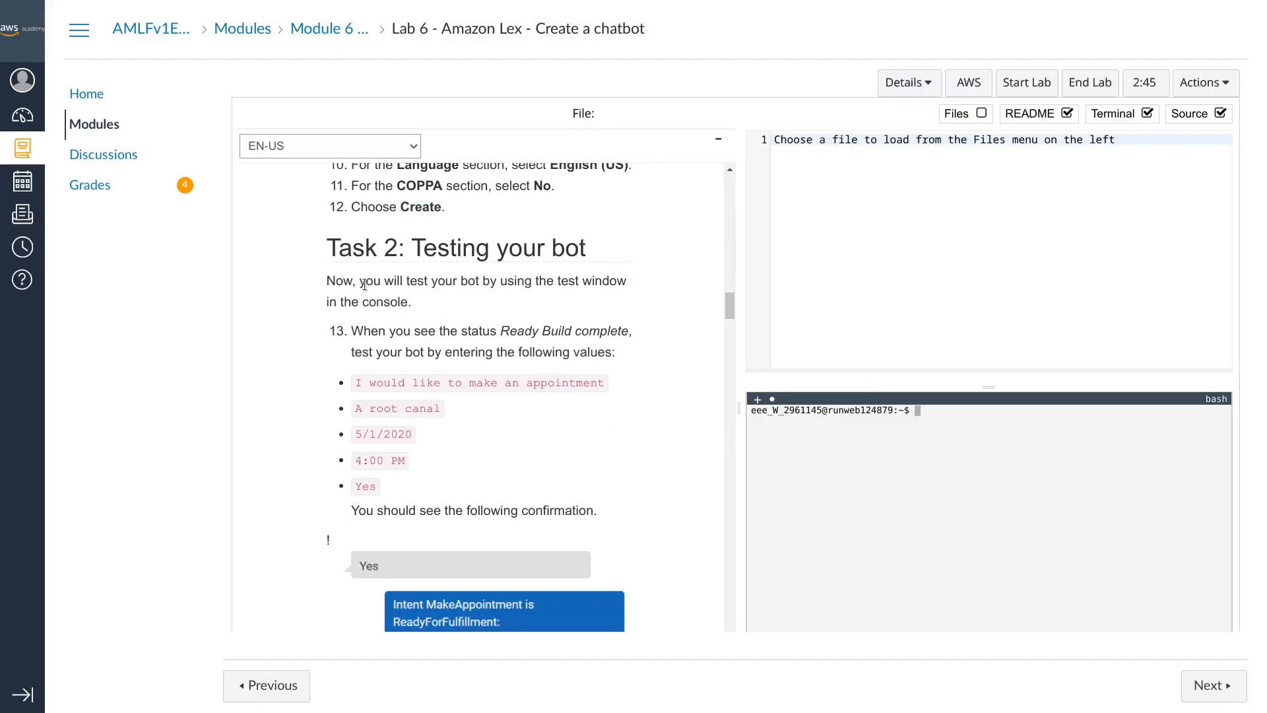
{"action": "left_click_drag", "start_coordinate": [325, 281], "coordinate": [335, 281]}
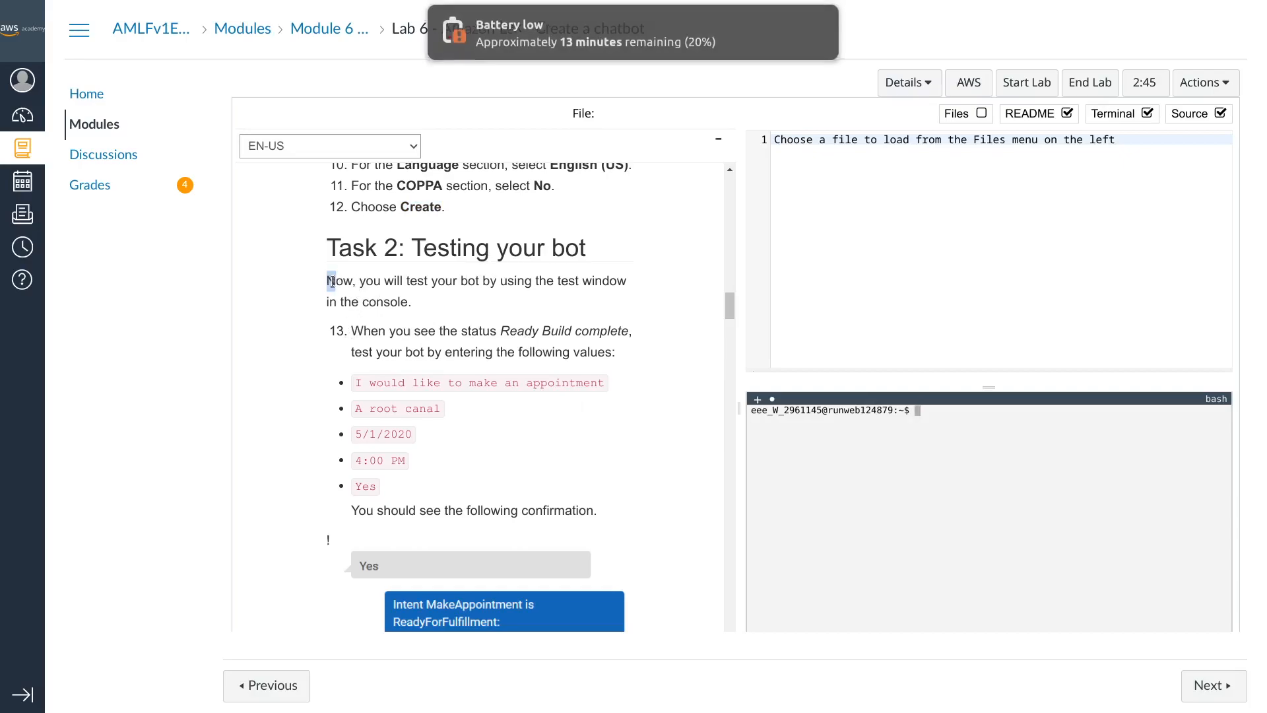
{"action": "left_click", "coordinate": [368, 285]}
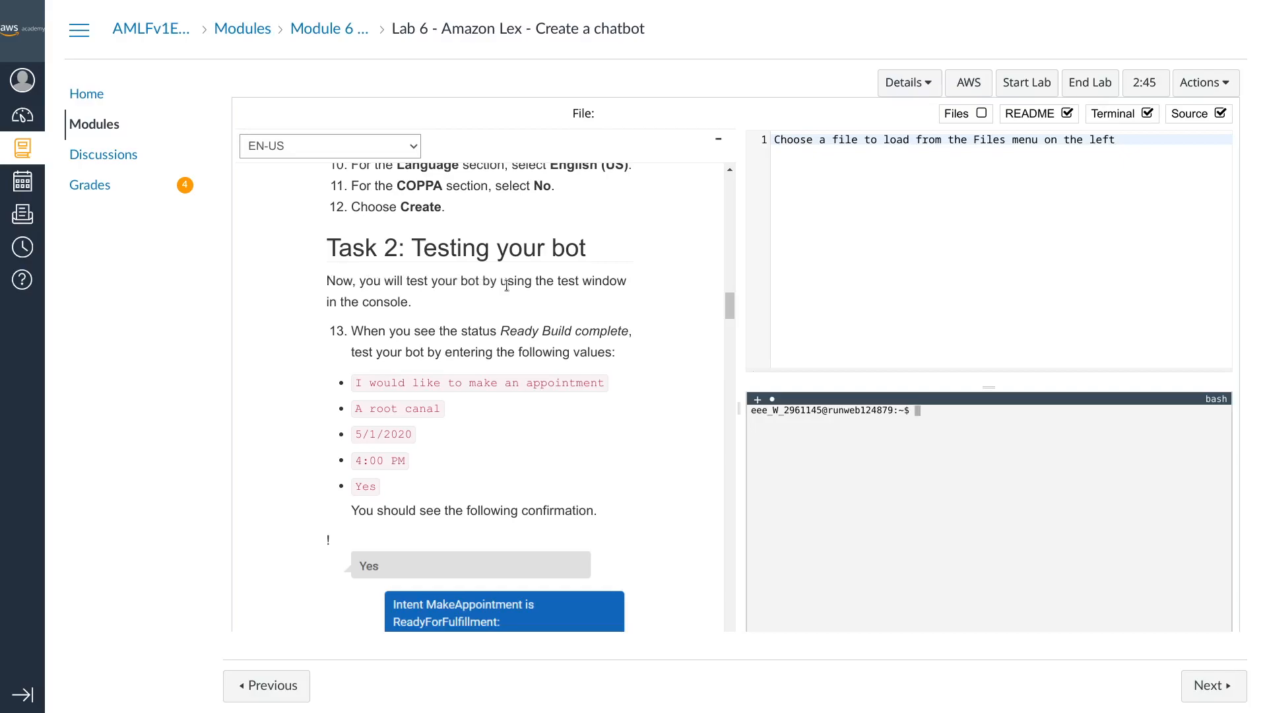
{"action": "left_click_drag", "start_coordinate": [559, 282], "coordinate": [625, 283]}
{"action": "left_click", "coordinate": [571, 308]}
{"action": "left_click_drag", "start_coordinate": [461, 334], "coordinate": [572, 334]}
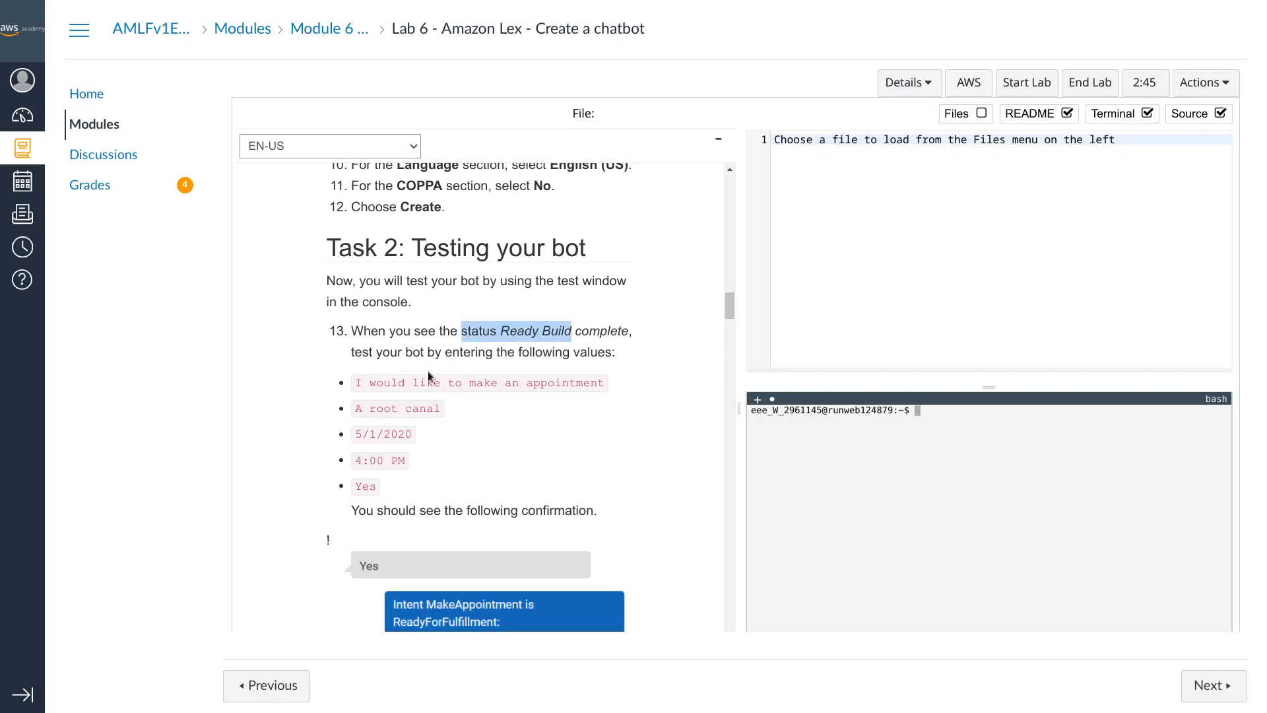
{"action": "left_click_drag", "start_coordinate": [351, 353], "coordinate": [635, 358]}
{"action": "scroll", "coordinate": [635, 352], "scroll_direction": "down", "scroll_amount": 3}
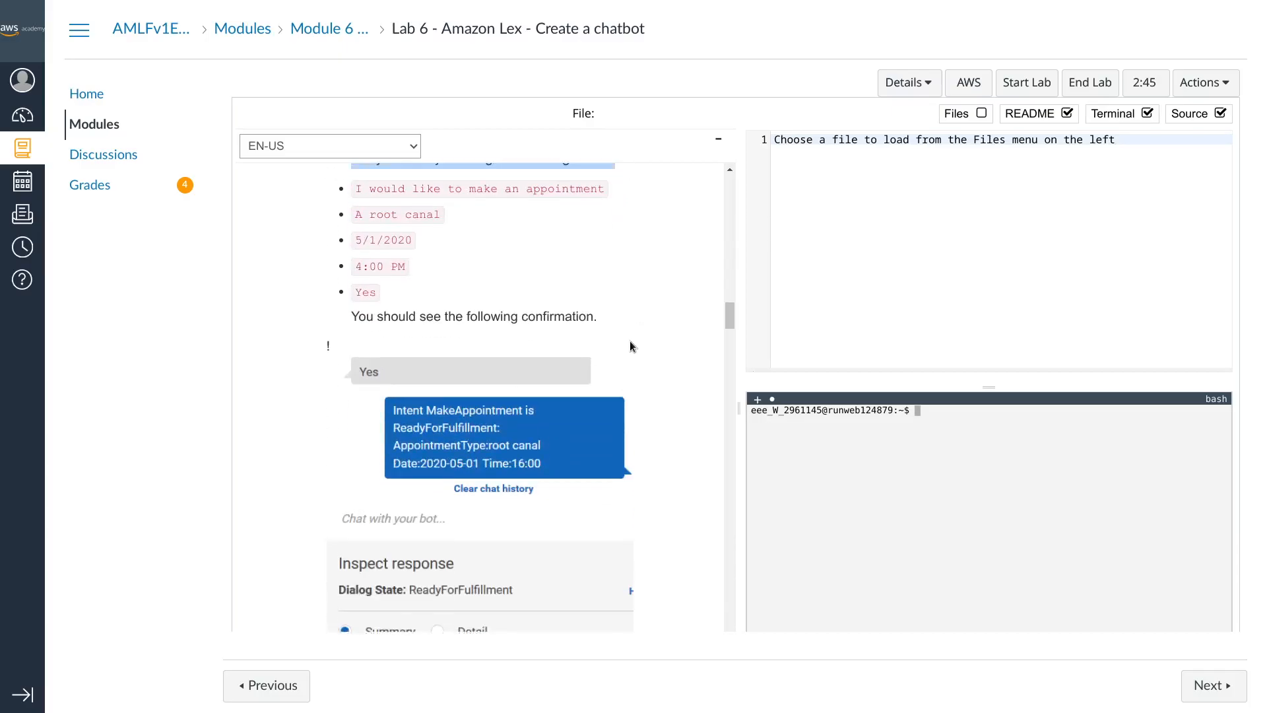
{"action": "scroll", "coordinate": [629, 341], "scroll_direction": "up", "scroll_amount": 2}
{"action": "left_click", "coordinate": [628, 339]}
Step: Return to the Lex console, check the ScheduleAppointment build result and dismiss its notification
{"action": "key", "text": "ctrl+Tab"}
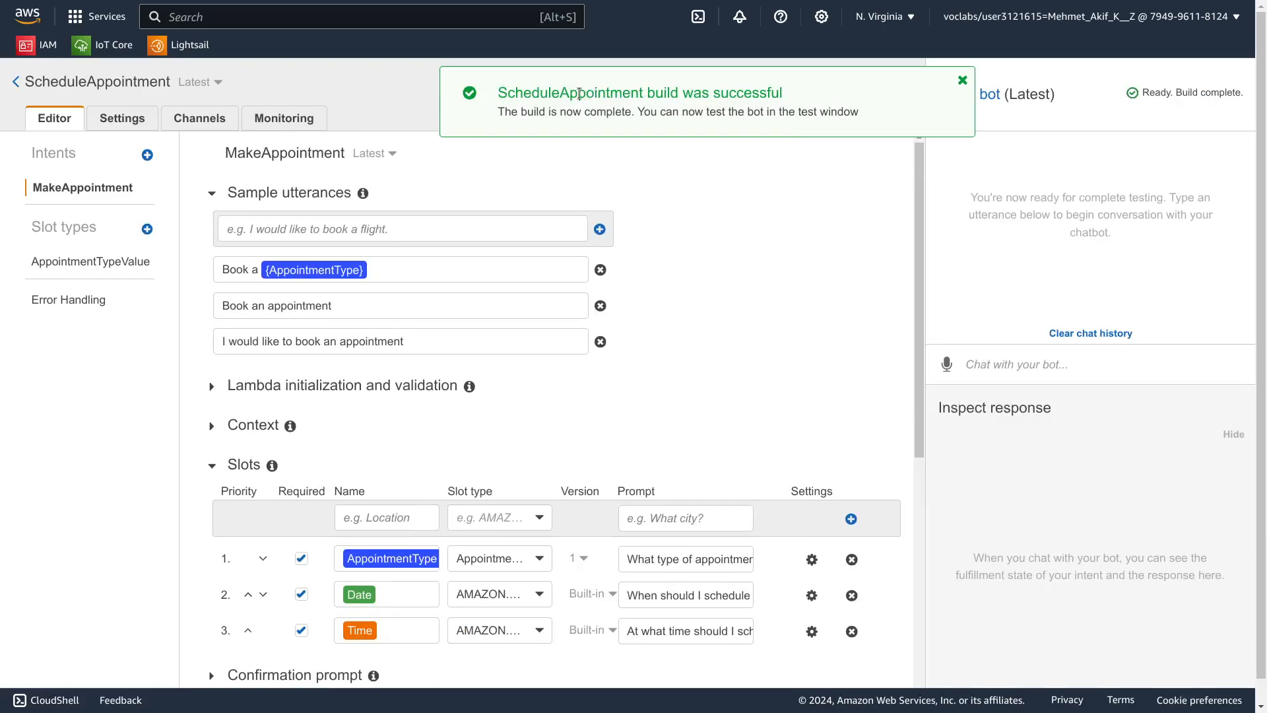
{"action": "left_click_drag", "start_coordinate": [651, 92], "coordinate": [785, 94]}
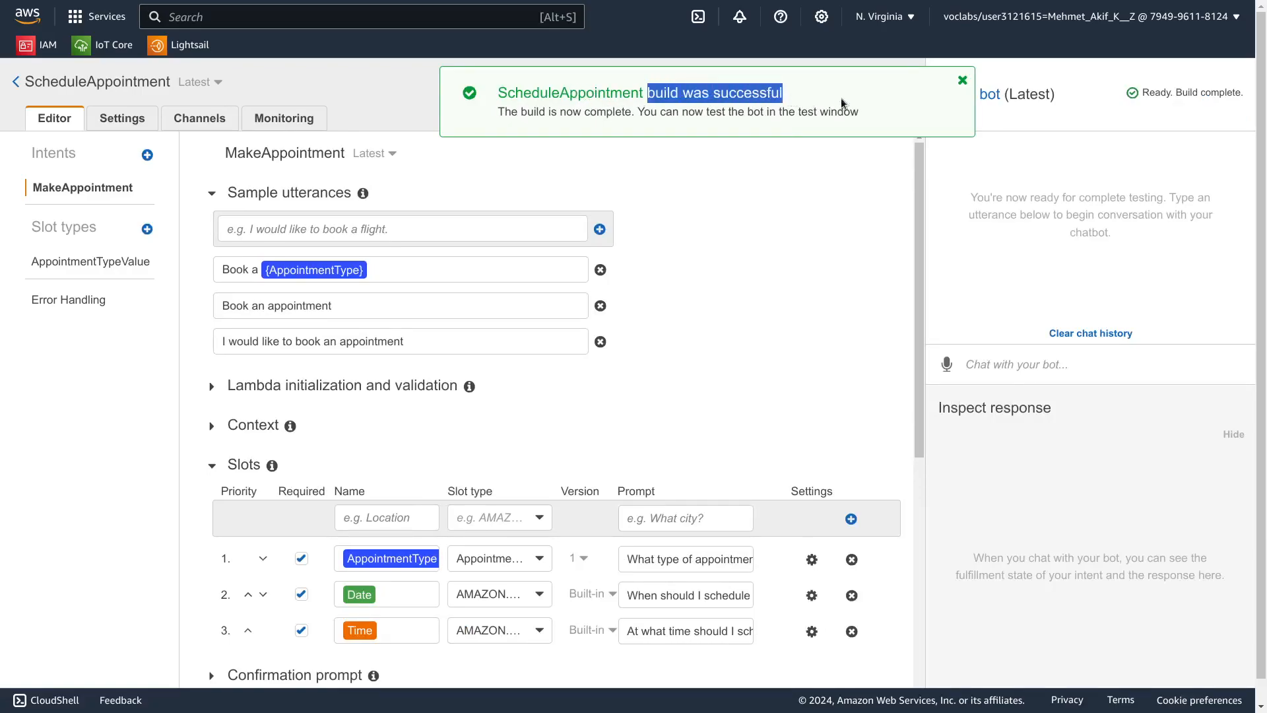
{"action": "left_click", "coordinate": [962, 83]}
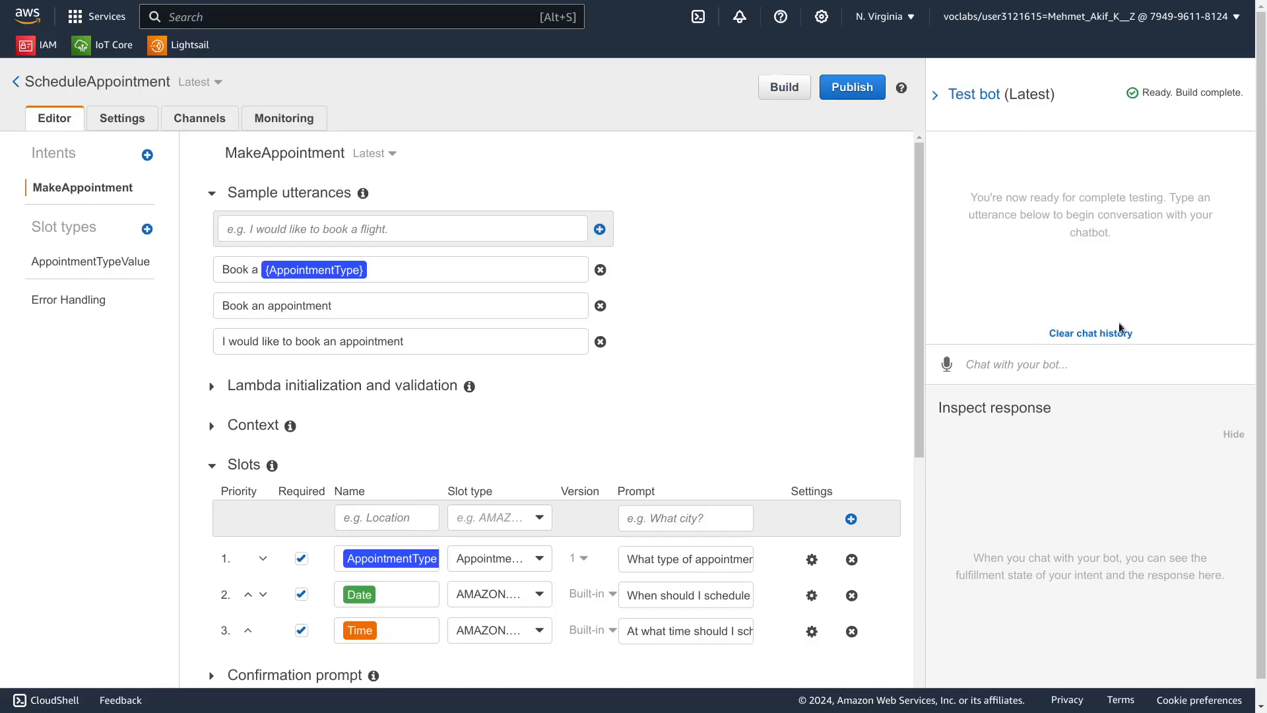
Step: Copy the first test value from lab step 13 and send "I would like to make an appointment" to the test bot
{"action": "key", "text": "ctrl+shift+Tab"}
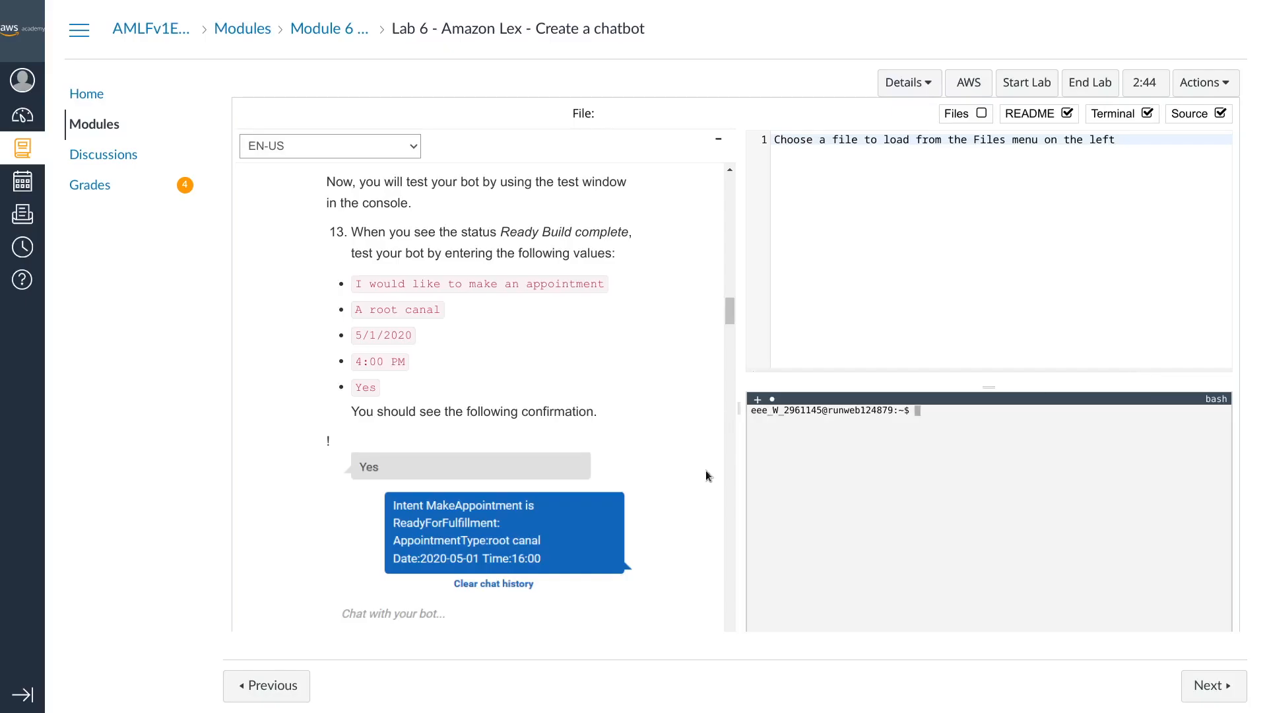
{"action": "left_click_drag", "start_coordinate": [354, 285], "coordinate": [607, 291]}
{"action": "key", "text": "ctrl+c"}
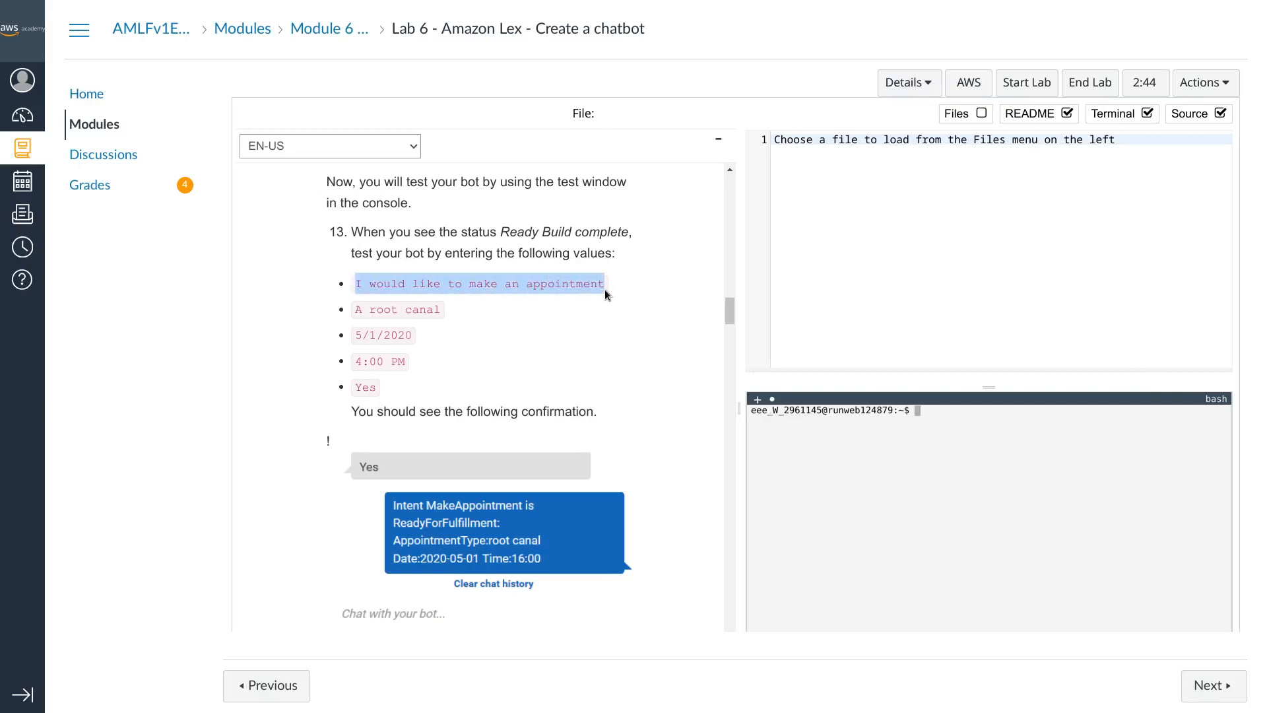
{"action": "key", "text": "ctrl+Tab"}
{"action": "key", "text": "ctrl+v"}
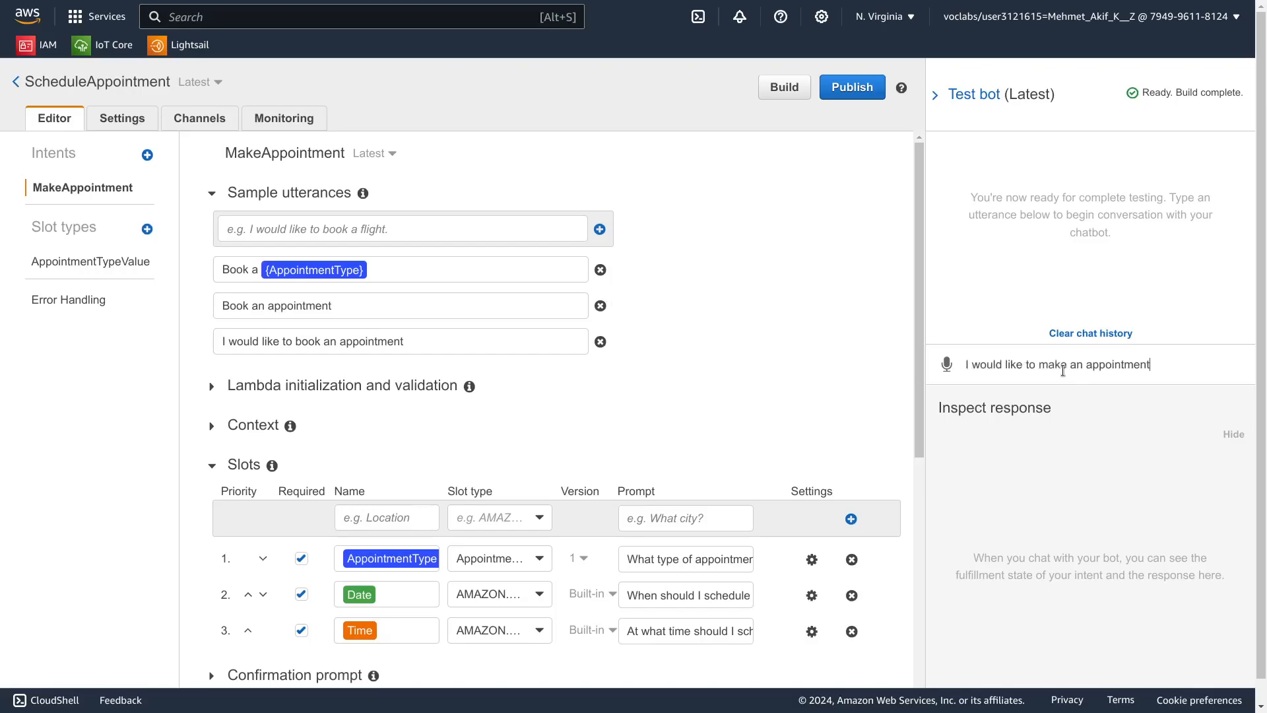
{"action": "key", "text": "Return"}
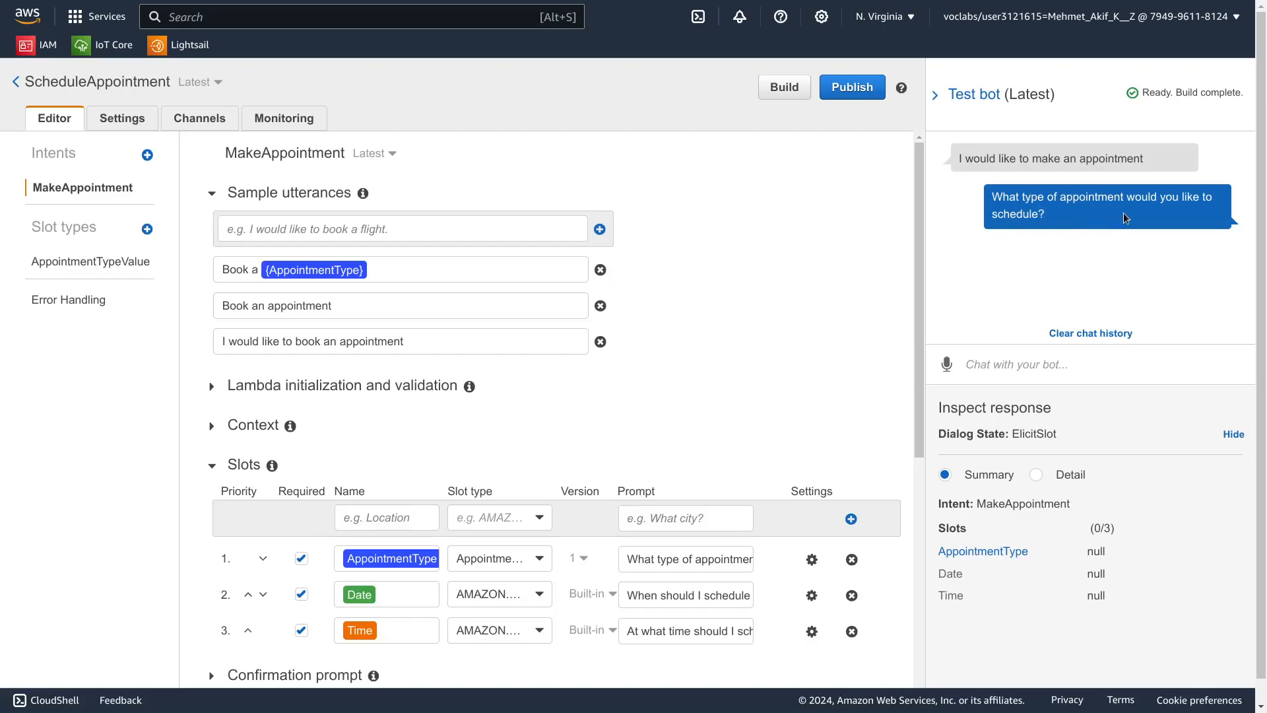
Step: Copy the appointment type from the lab instructions and answer the test bot with "A root canal"
{"action": "key", "text": "alt+Tab"}
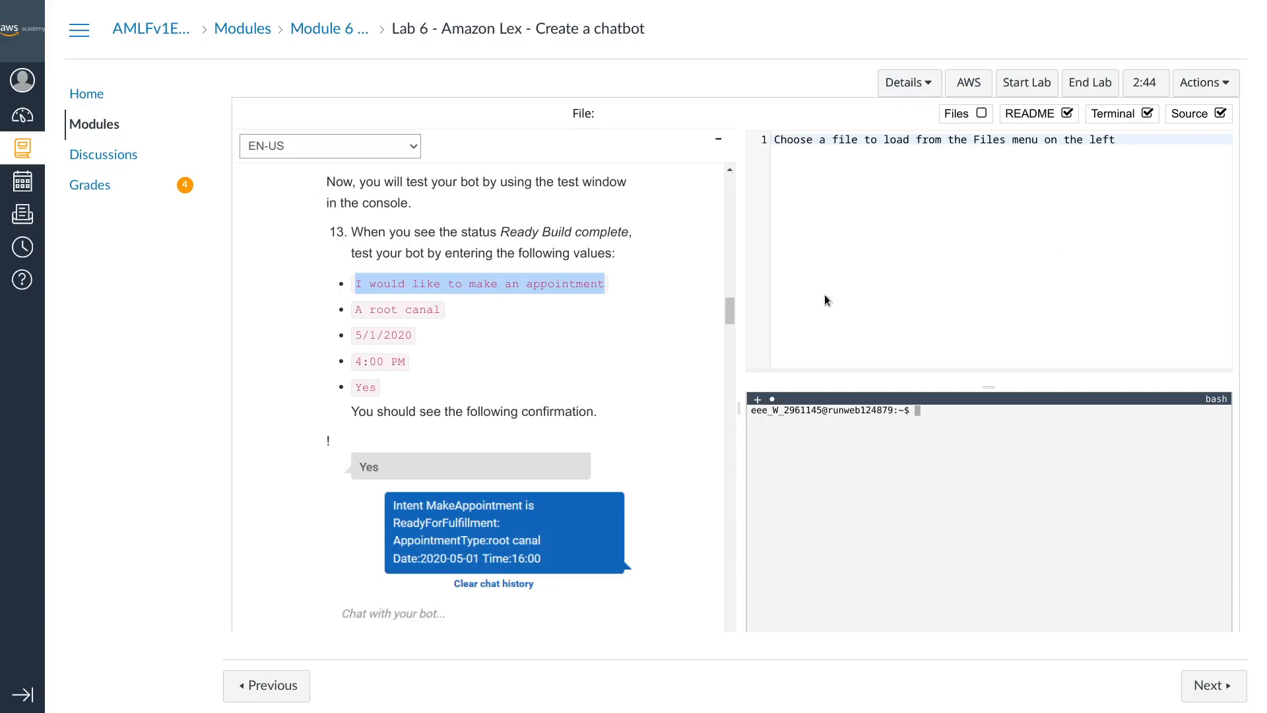
{"action": "left_click_drag", "start_coordinate": [355, 309], "coordinate": [442, 312]}
{"action": "key", "text": "ctrl+c"}
{"action": "key", "text": "alt+Tab"}
{"action": "key", "text": "ctrl+v"}
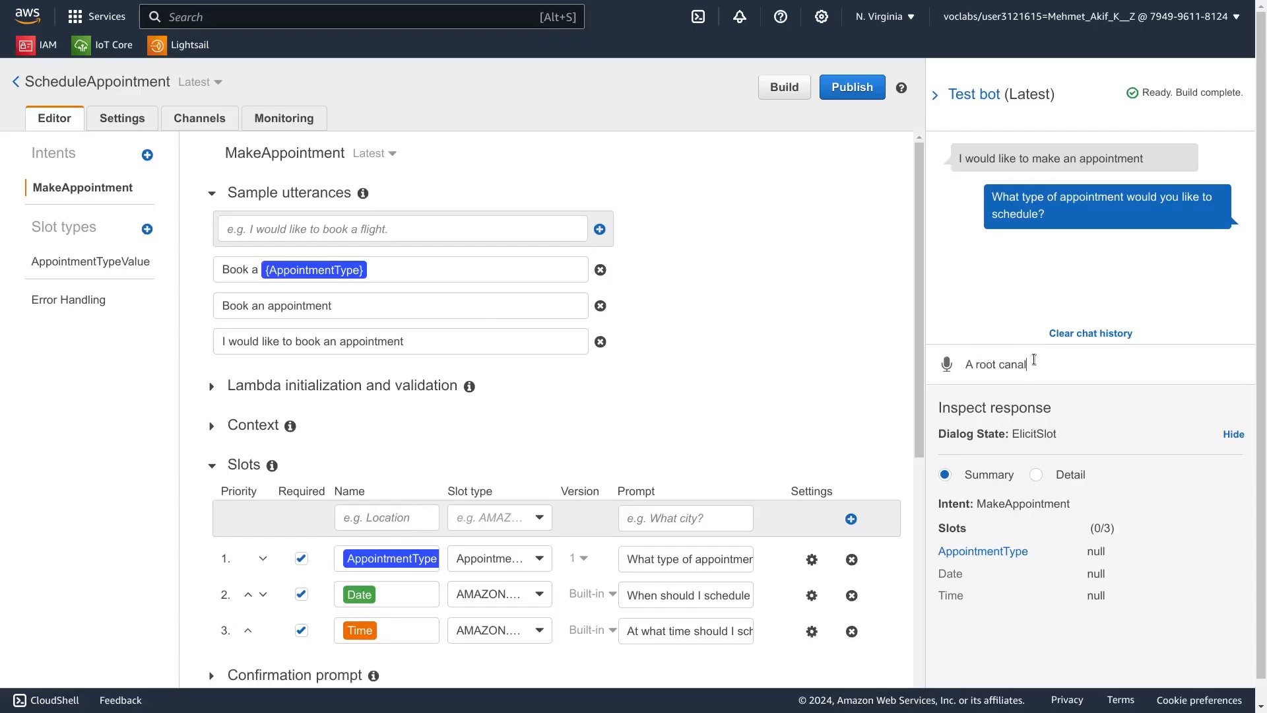
{"action": "key", "text": "Return"}
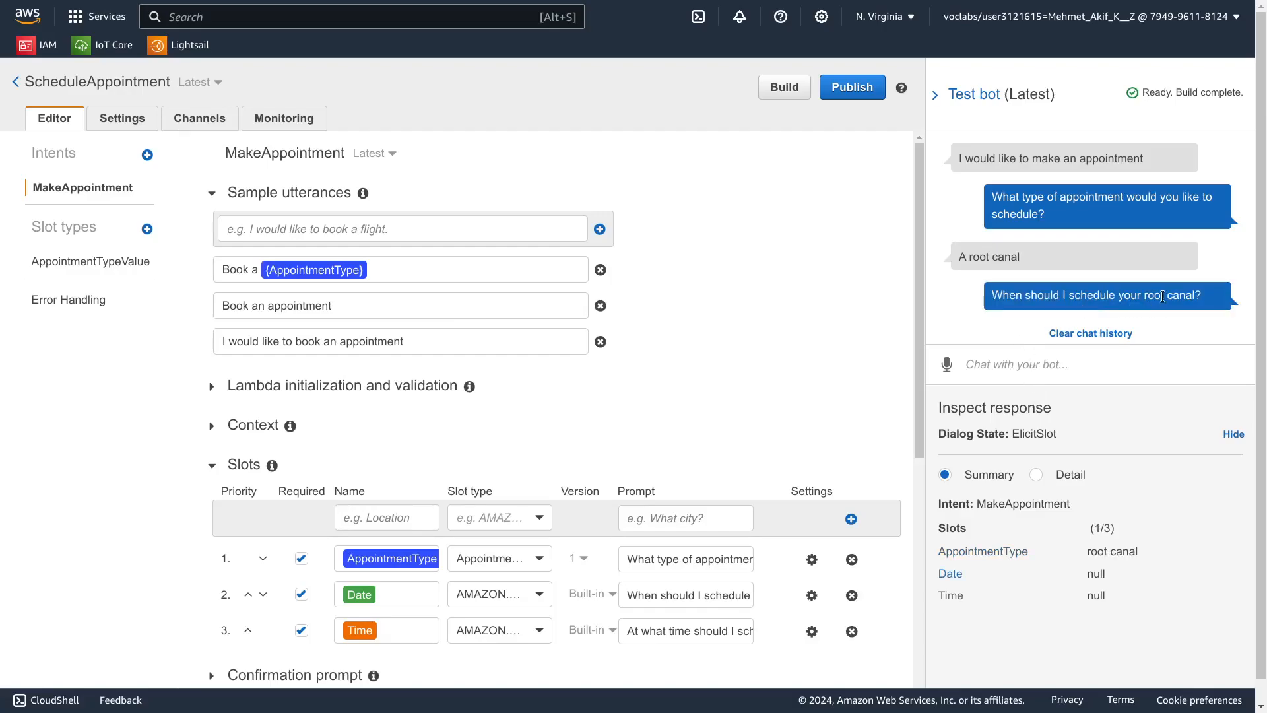
Step: Copy the date from the lab instructions and answer the test bot with 5/1/2020
{"action": "key", "text": "alt+Tab"}
{"action": "left_click_drag", "start_coordinate": [358, 338], "coordinate": [414, 342]}
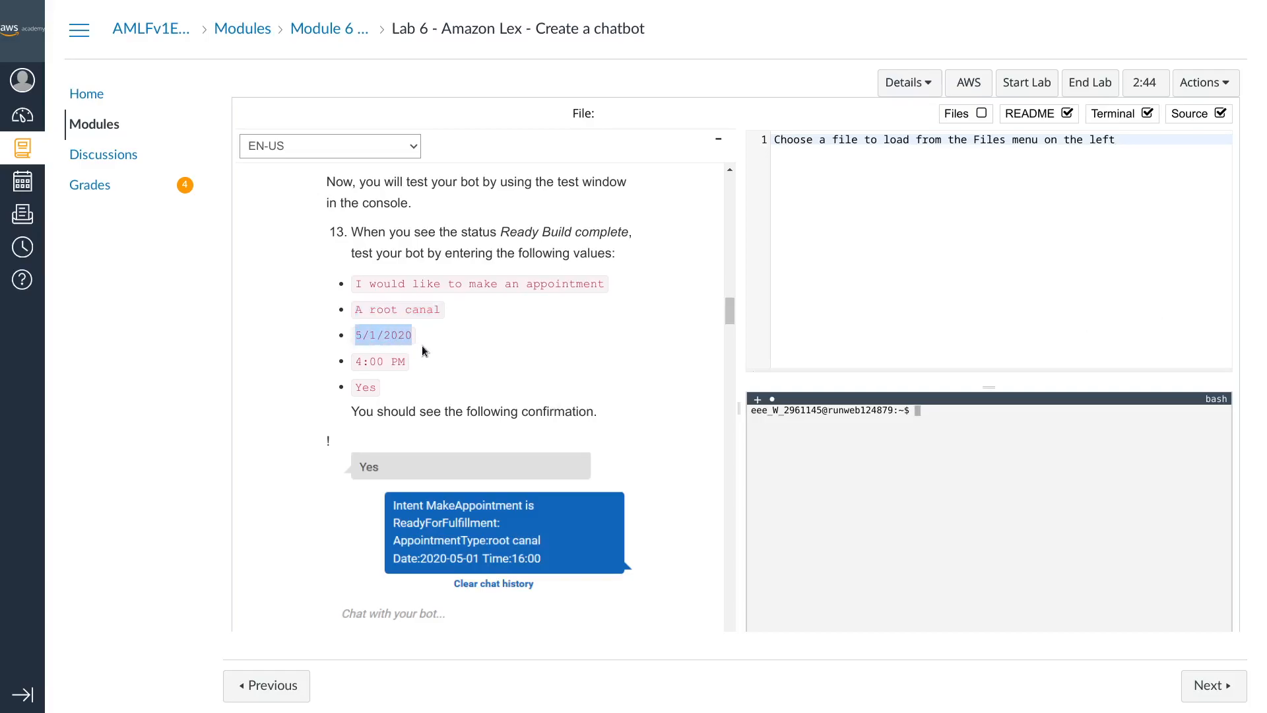
{"action": "key", "text": "alt+Tab"}
{"action": "key", "text": "ctrl+v"}
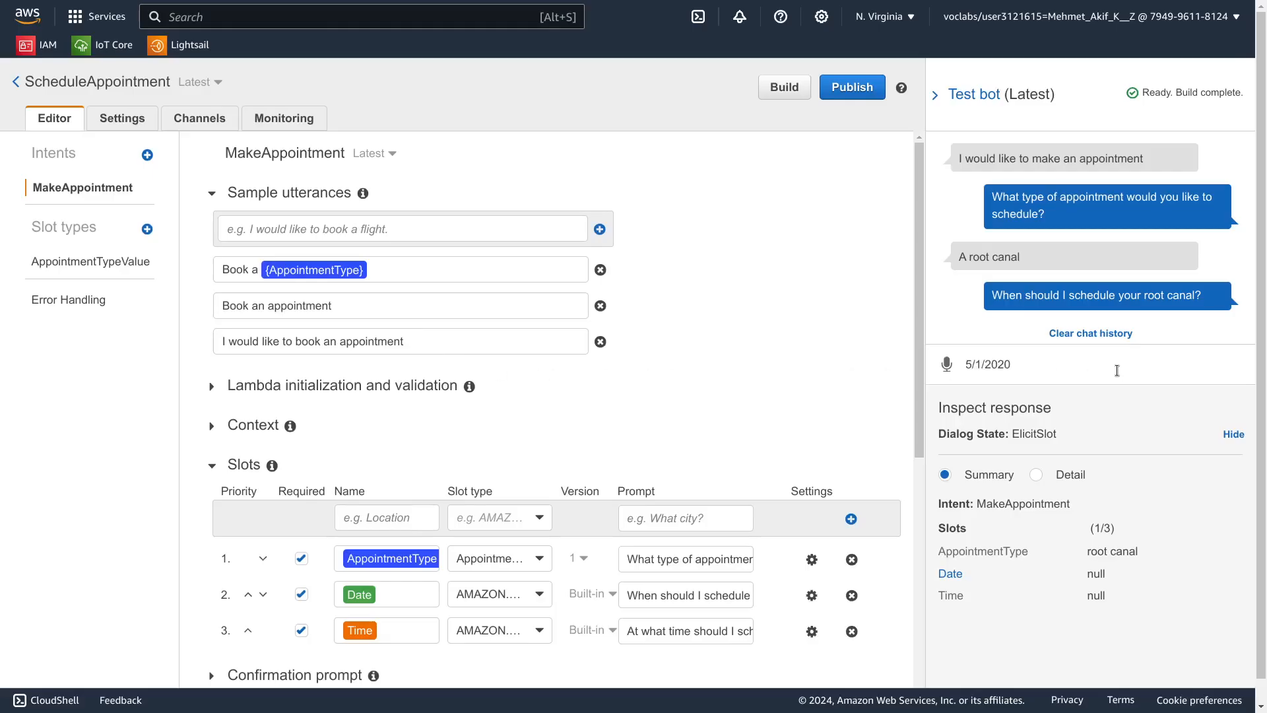
{"action": "key", "text": "Return"}
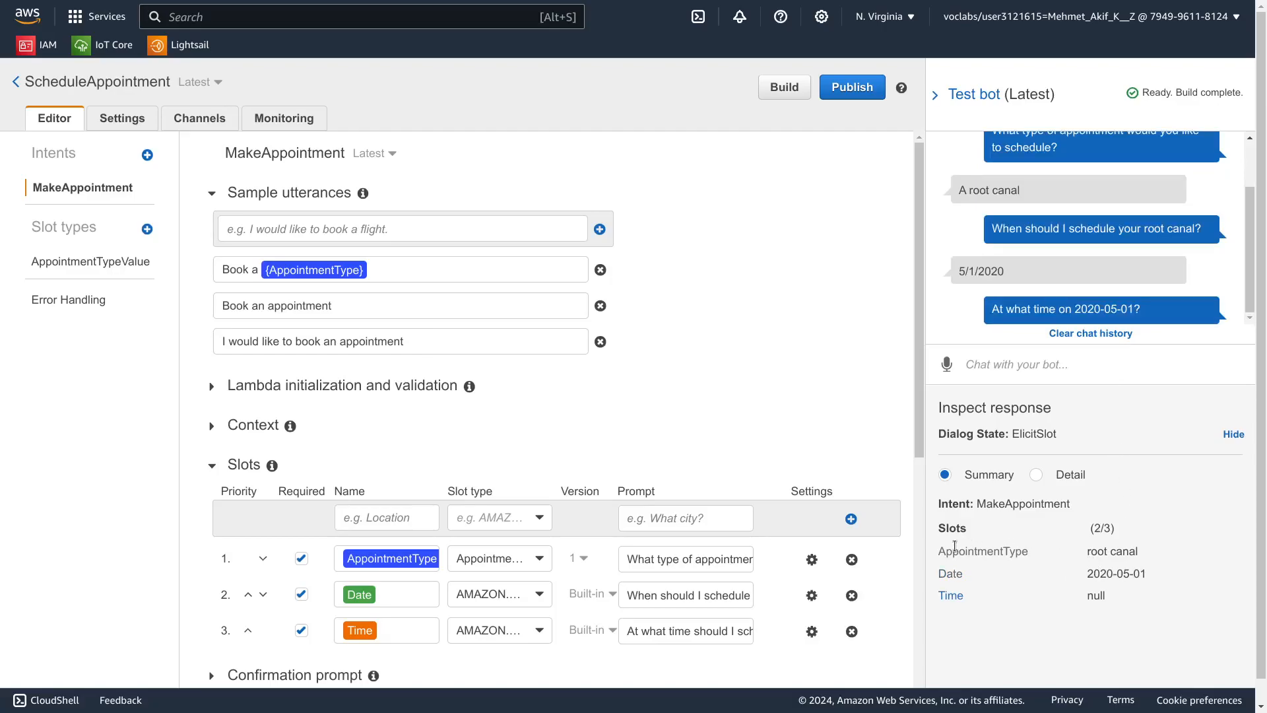
Step: Inspect the AppointmentType and Date slots in the response summary, and answer the test bot's time question with the lab's 4:00 PM
{"action": "left_click_drag", "start_coordinate": [938, 550], "coordinate": [1002, 557]}
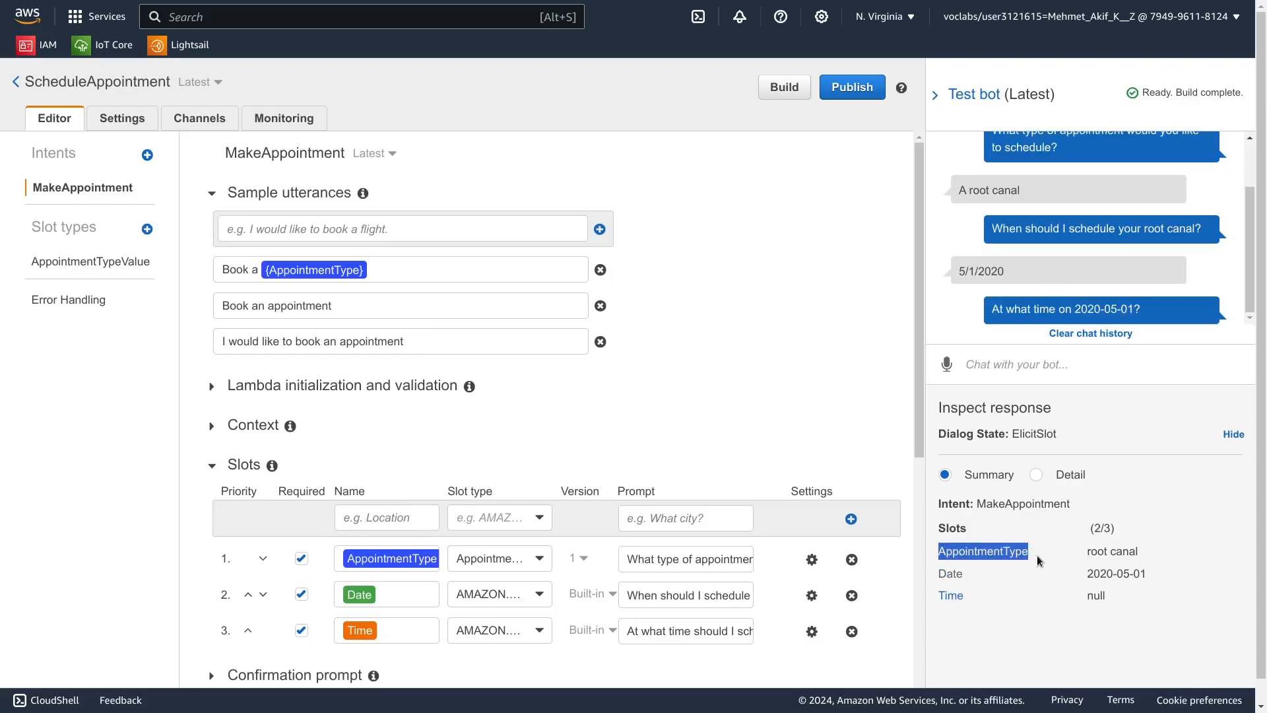
{"action": "left_click", "coordinate": [1088, 551]}
{"action": "left_click_drag", "start_coordinate": [1087, 552], "coordinate": [1141, 559]}
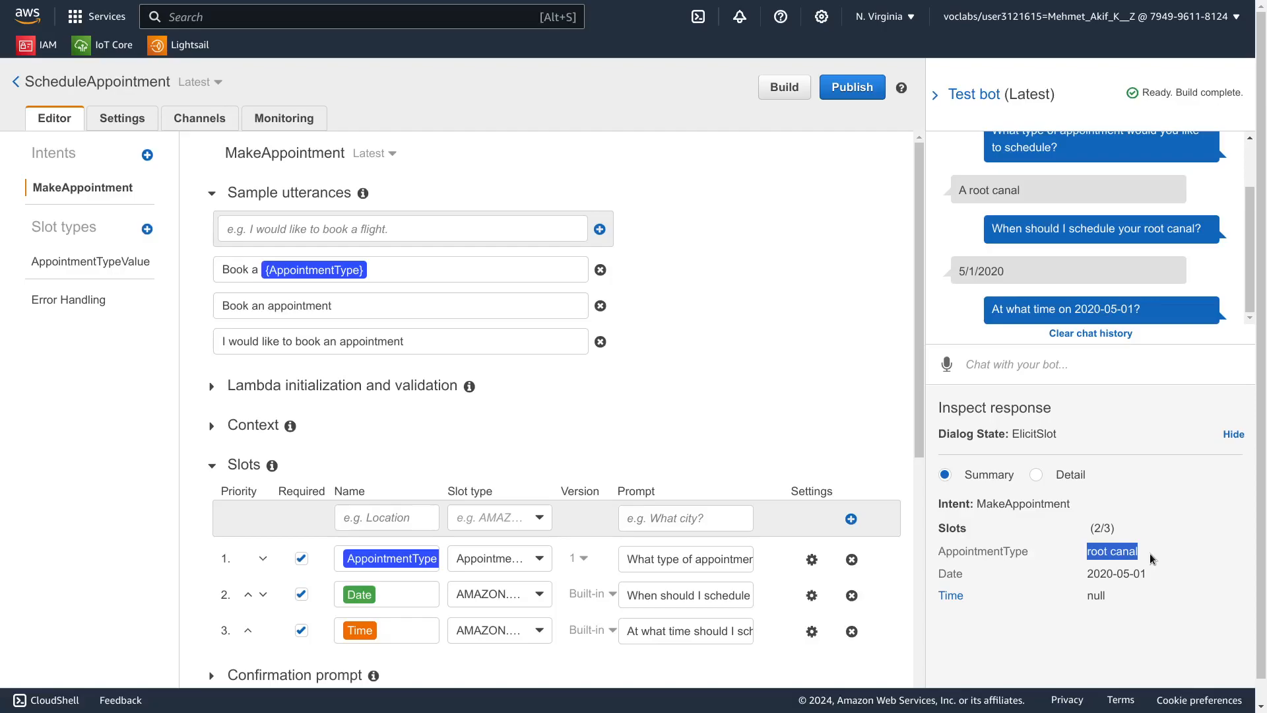
{"action": "left_click_drag", "start_coordinate": [1088, 573], "coordinate": [1166, 583]}
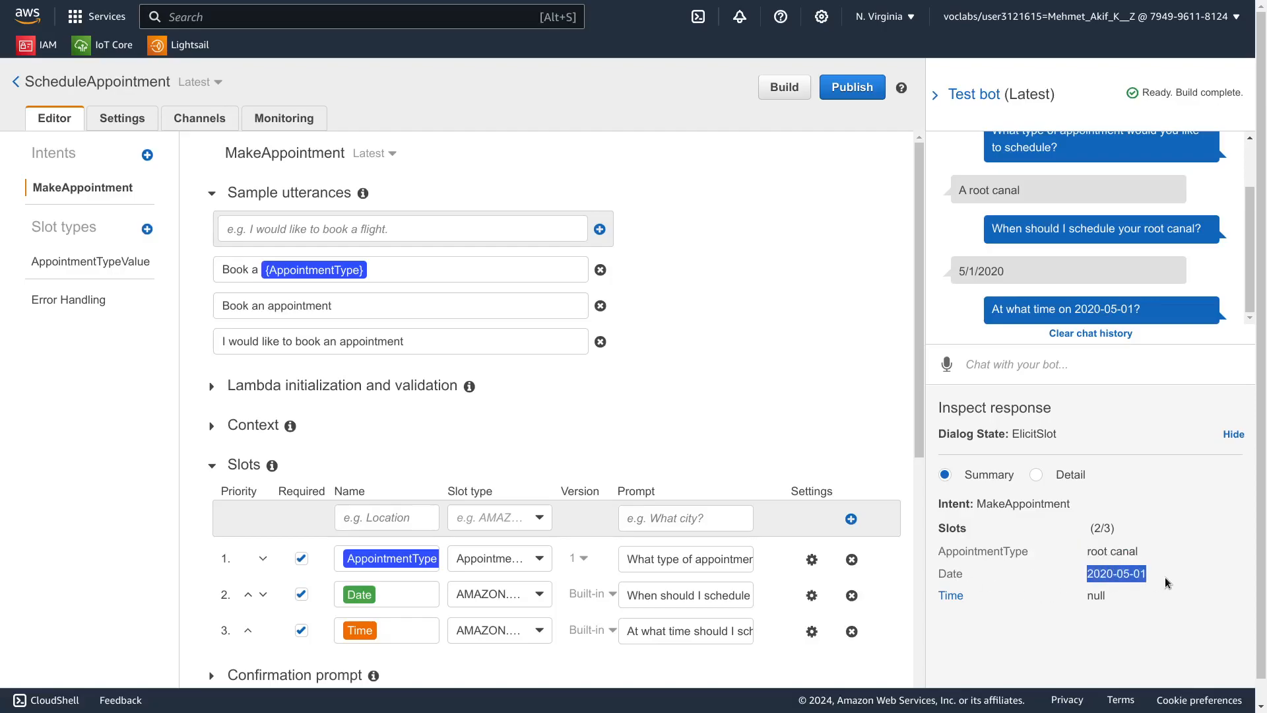
{"action": "left_click", "coordinate": [993, 316]}
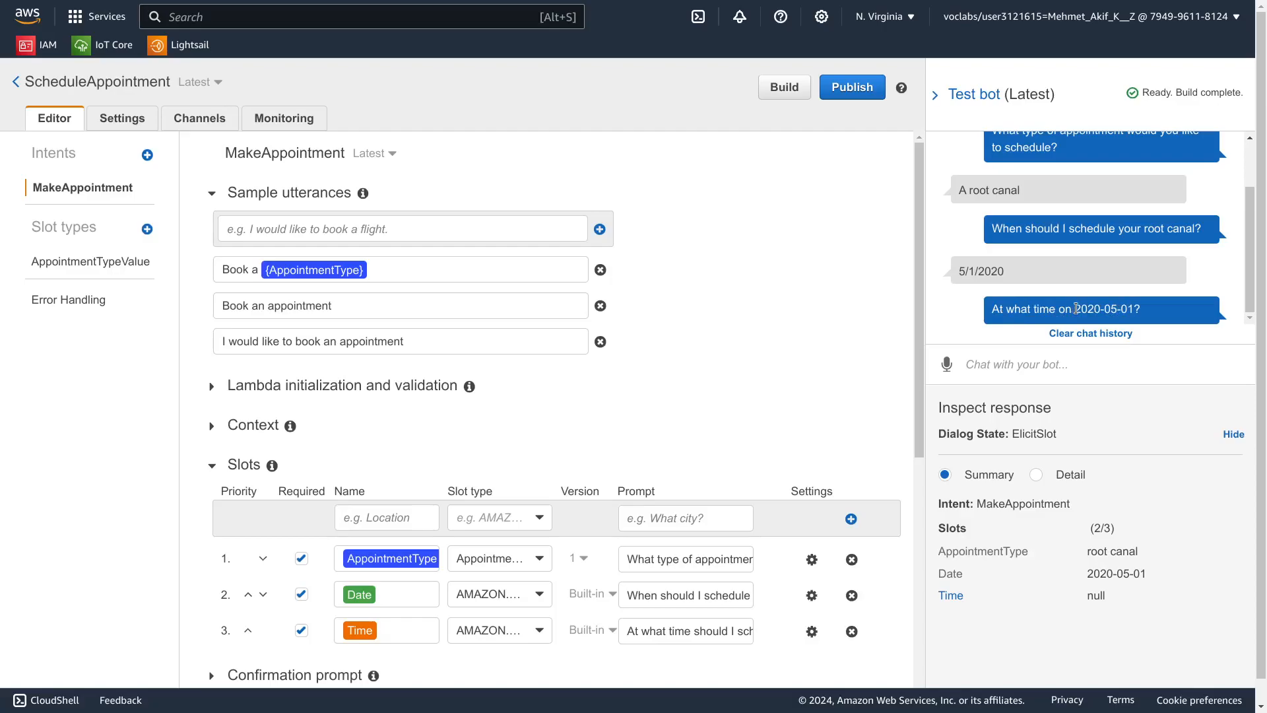
{"action": "key", "text": "alt+Tab"}
{"action": "left_click_drag", "start_coordinate": [355, 361], "coordinate": [421, 376]}
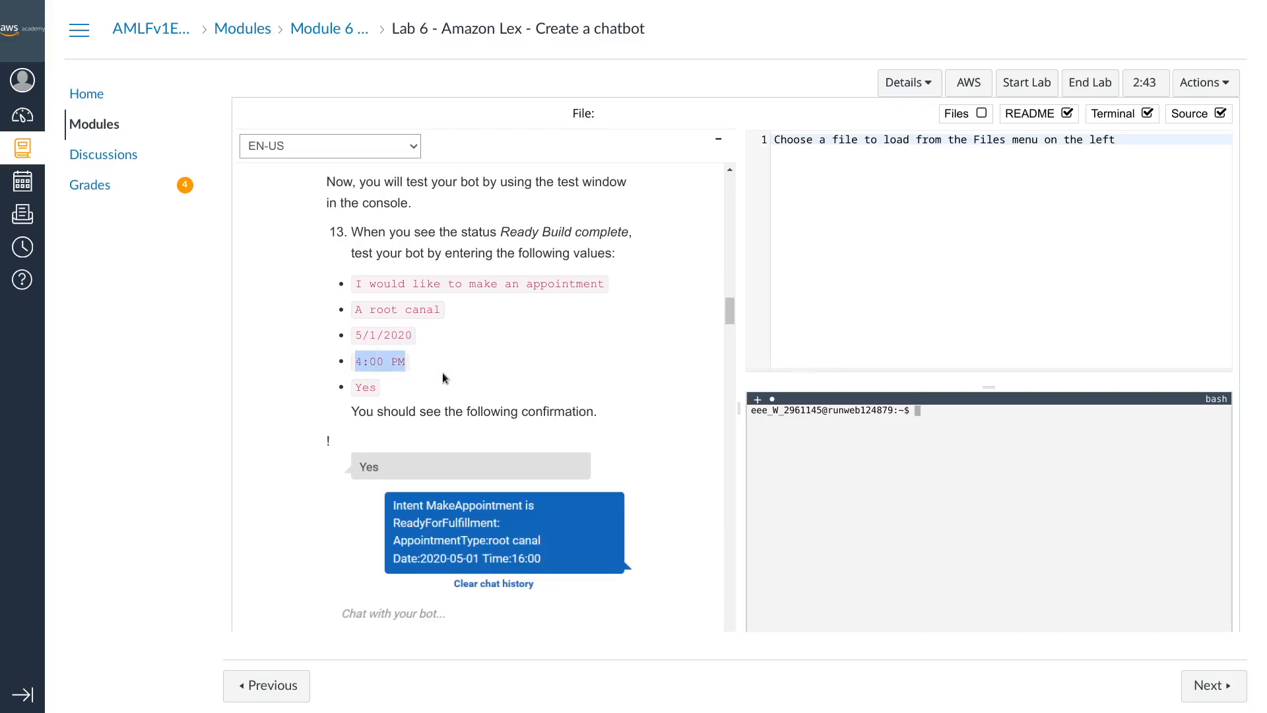
{"action": "key", "text": "alt+Tab"}
{"action": "key", "text": "ctrl+v"}
{"action": "key", "text": "Return"}
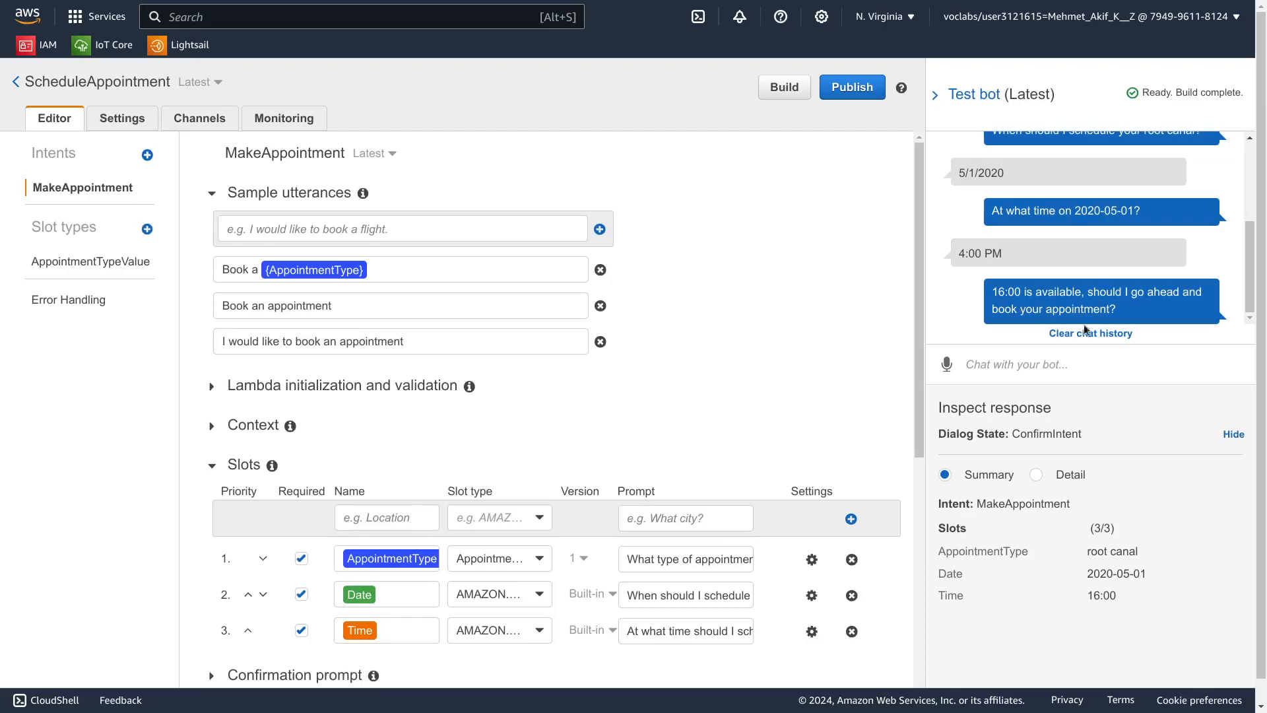
Step: Inspect the Time slot in the response summary and answer Yes to the test bot's booking question
{"action": "left_click_drag", "start_coordinate": [1121, 596], "coordinate": [1088, 601]}
{"action": "left_click", "coordinate": [947, 599]}
{"action": "triple_click", "coordinate": [946, 599]}
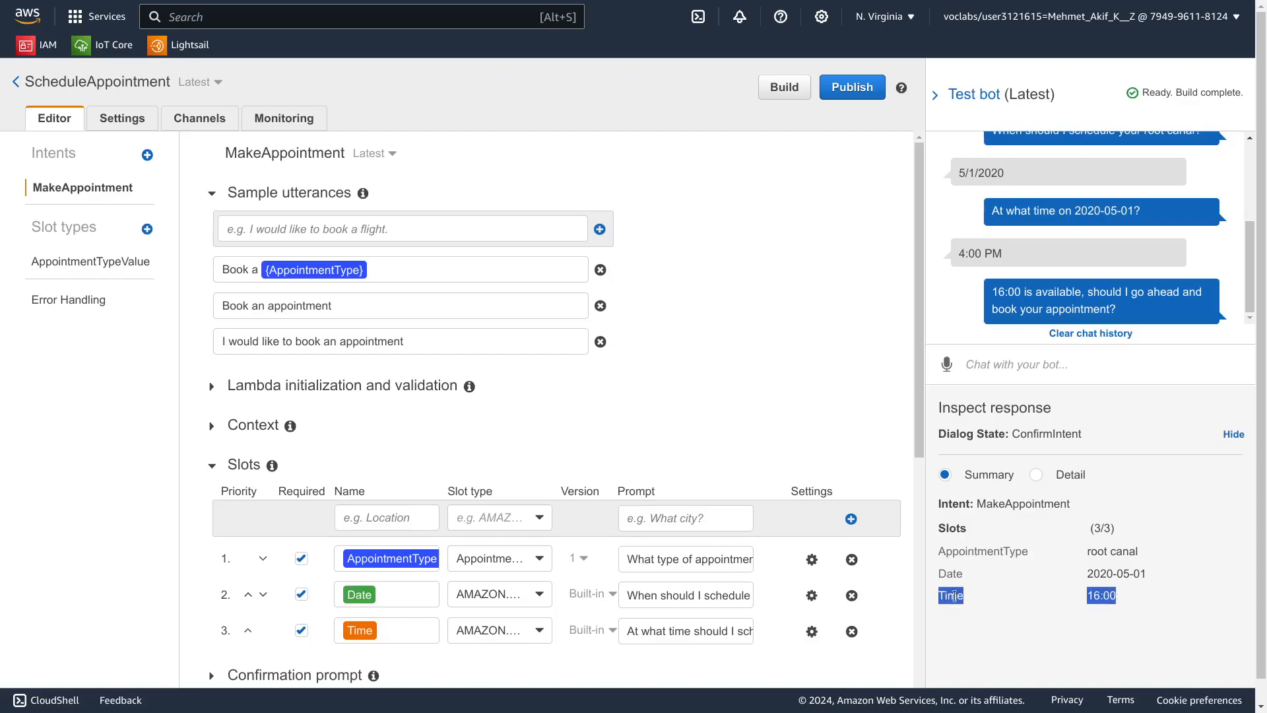
{"action": "left_click", "coordinate": [1030, 365]}
{"action": "type", "text": "Yes"}
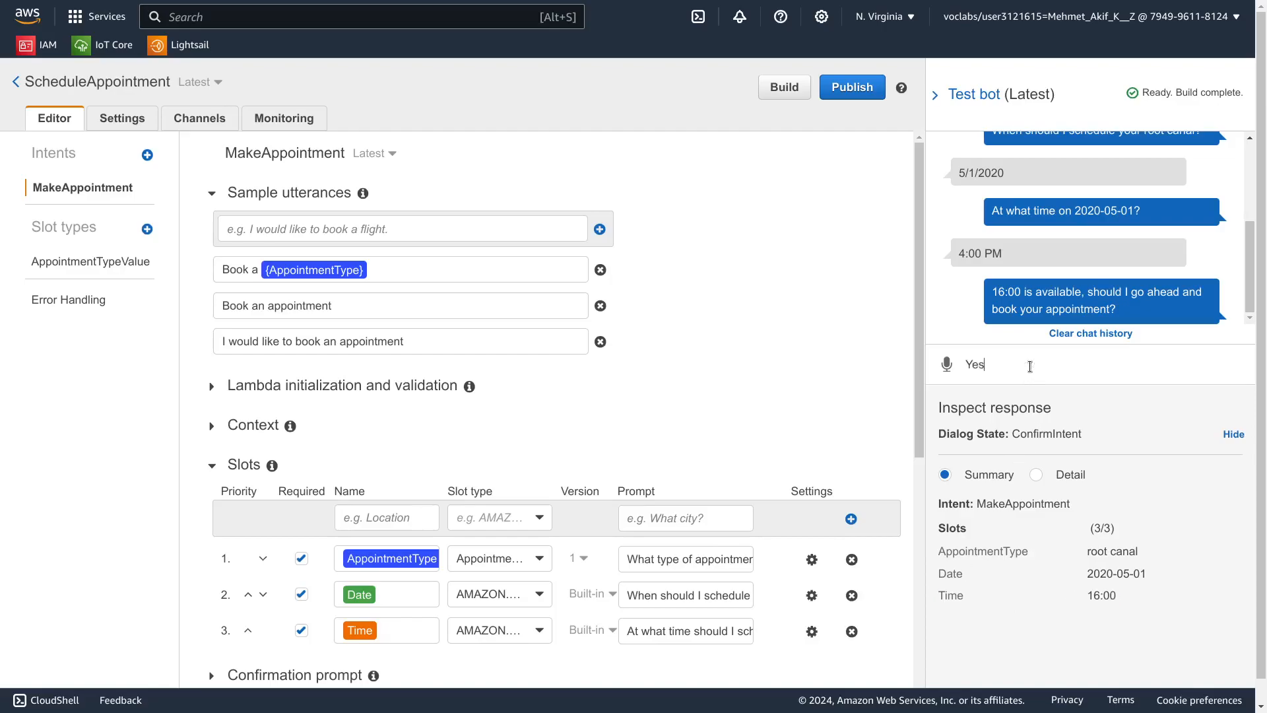
{"action": "key", "text": "Return"}
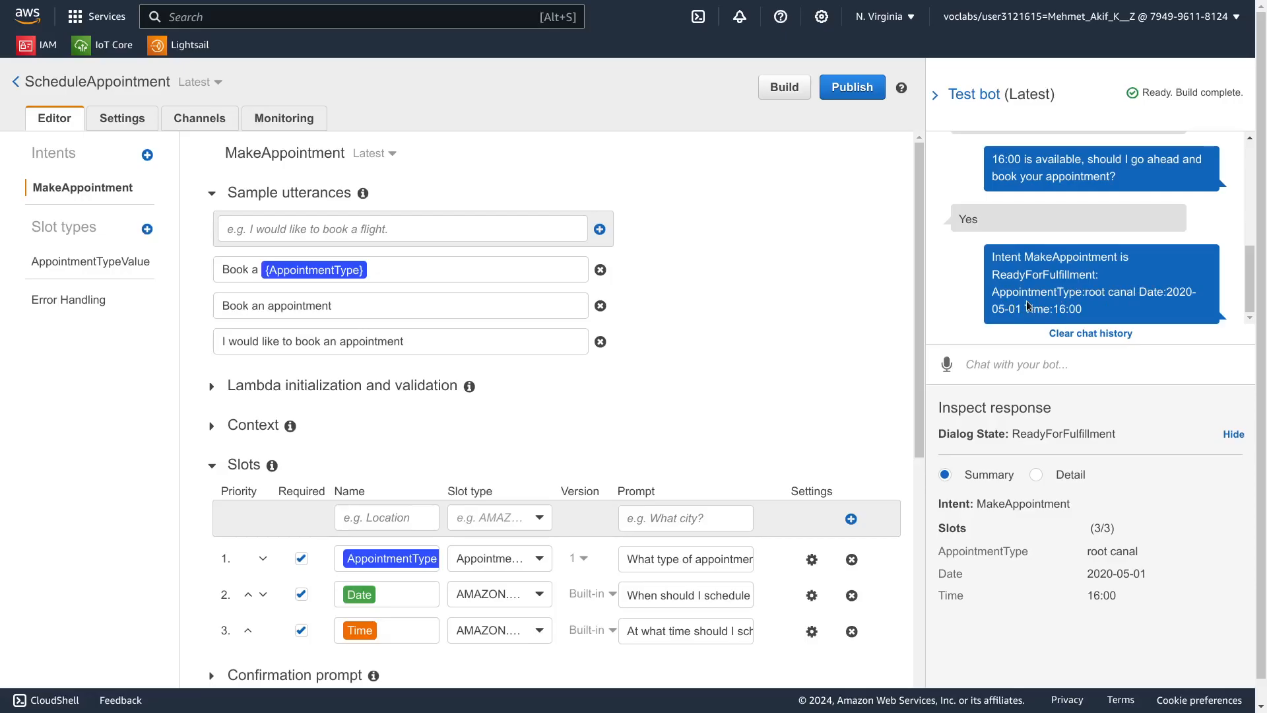
Step: Compare the bot's final reply with the lab's expected confirmation and read the Task 3 instructions for creating an AWS Lambda function
{"action": "key", "text": "alt+Tab"}
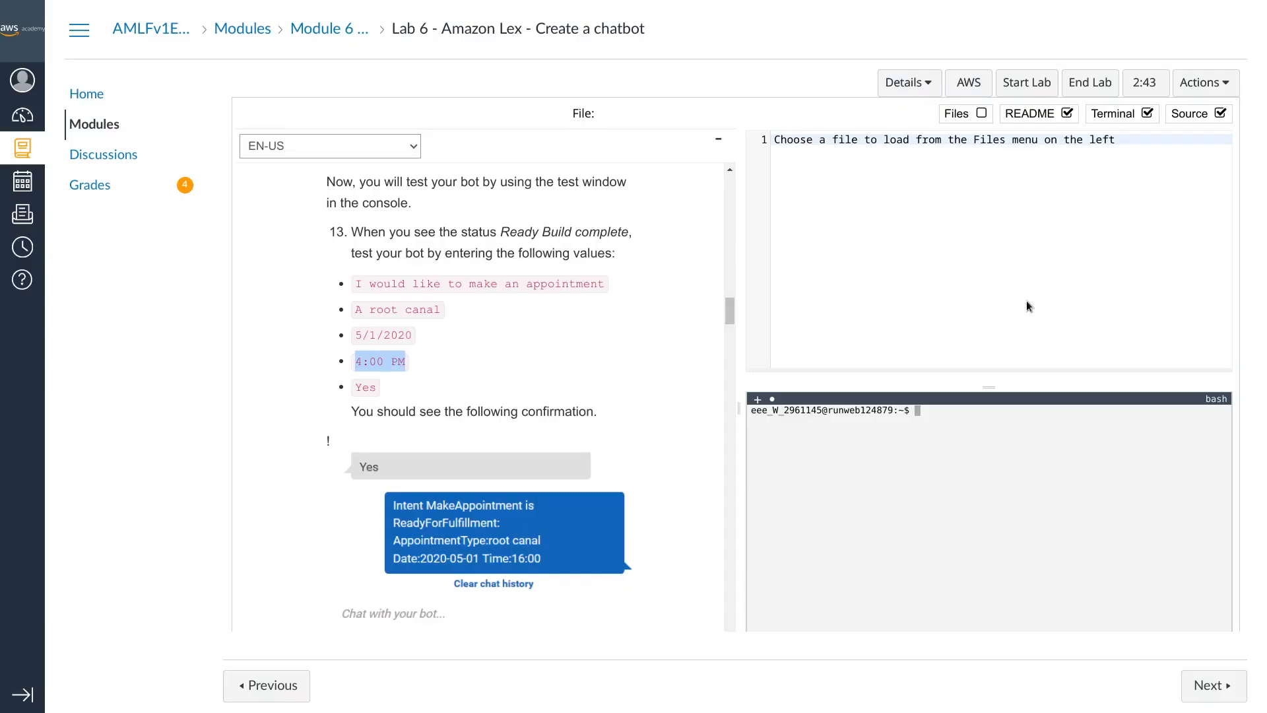
{"action": "left_click", "coordinate": [532, 391]}
{"action": "scroll", "coordinate": [528, 392], "scroll_direction": "down", "scroll_amount": 2}
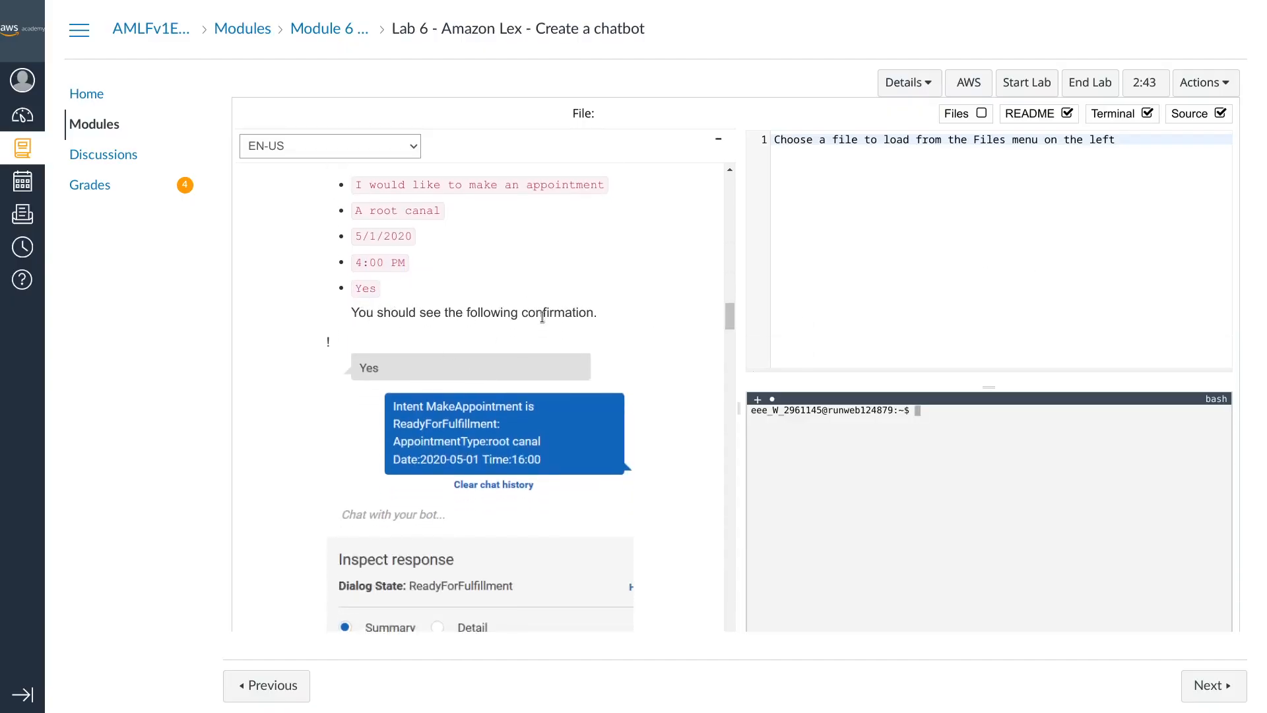
{"action": "scroll", "coordinate": [521, 327], "scroll_direction": "down", "scroll_amount": 2}
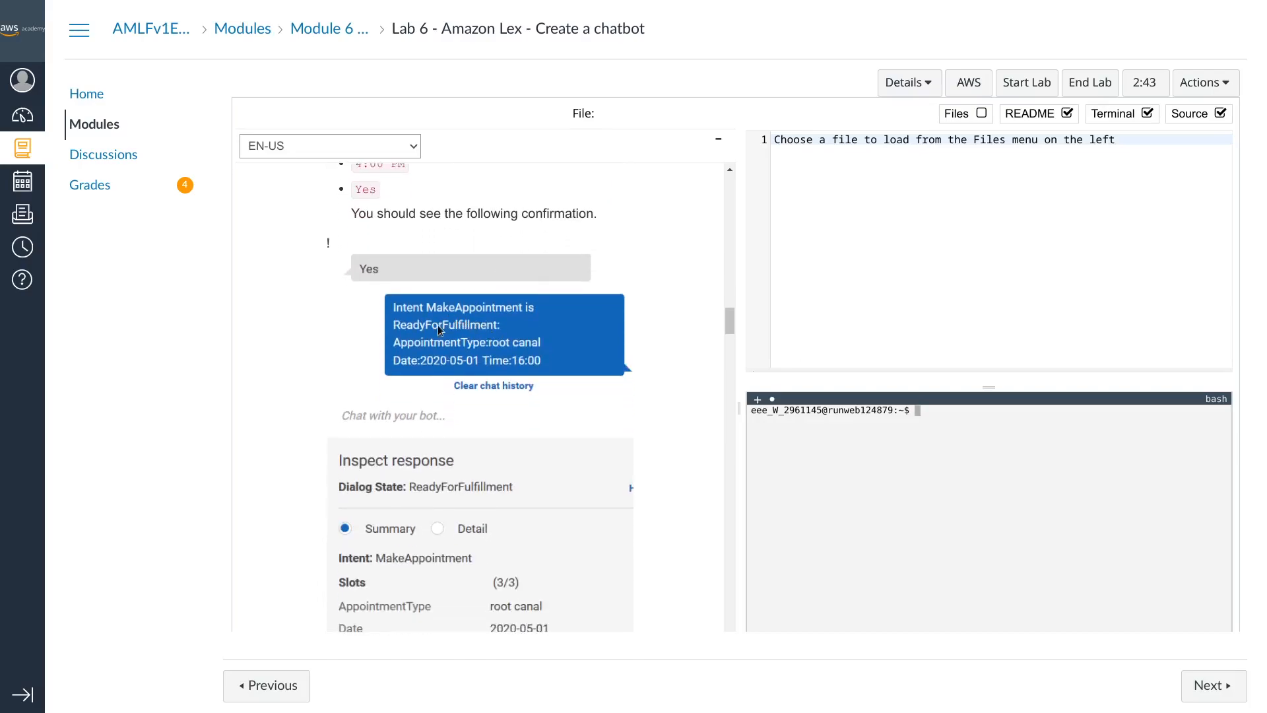
{"action": "scroll", "coordinate": [451, 395], "scroll_direction": "down", "scroll_amount": 4}
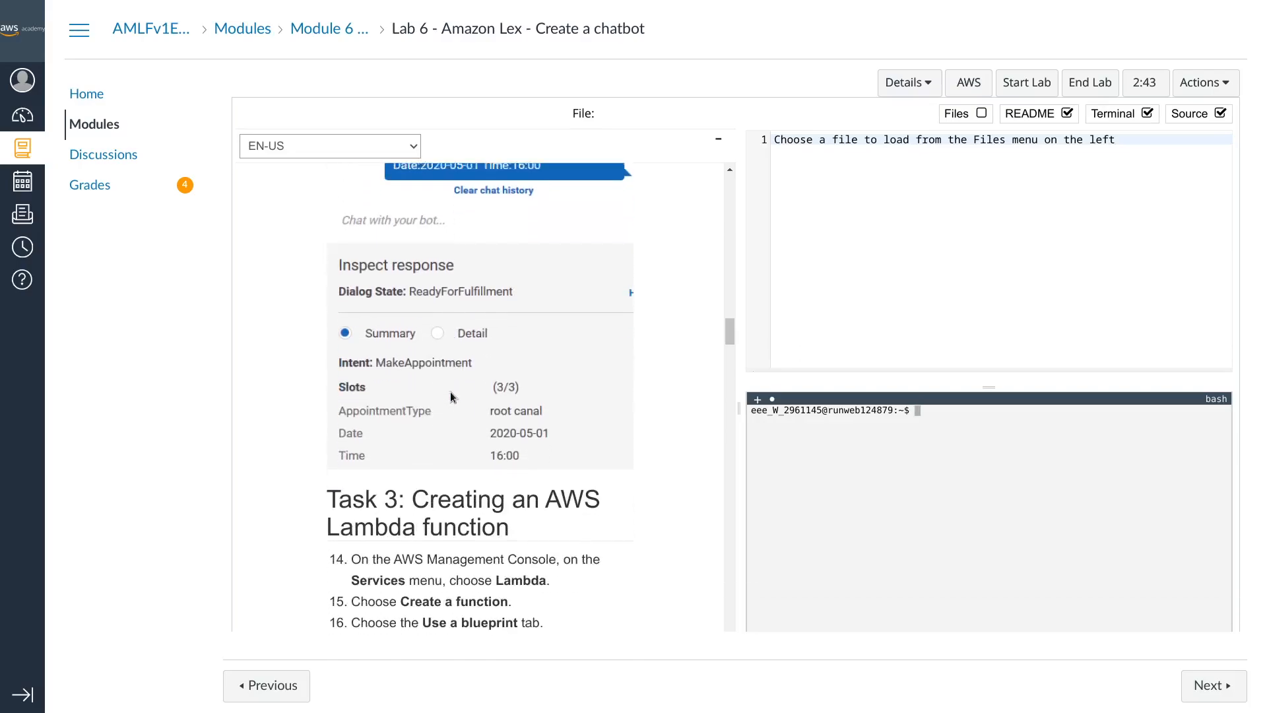
{"action": "scroll", "coordinate": [450, 394], "scroll_direction": "down", "scroll_amount": 6}
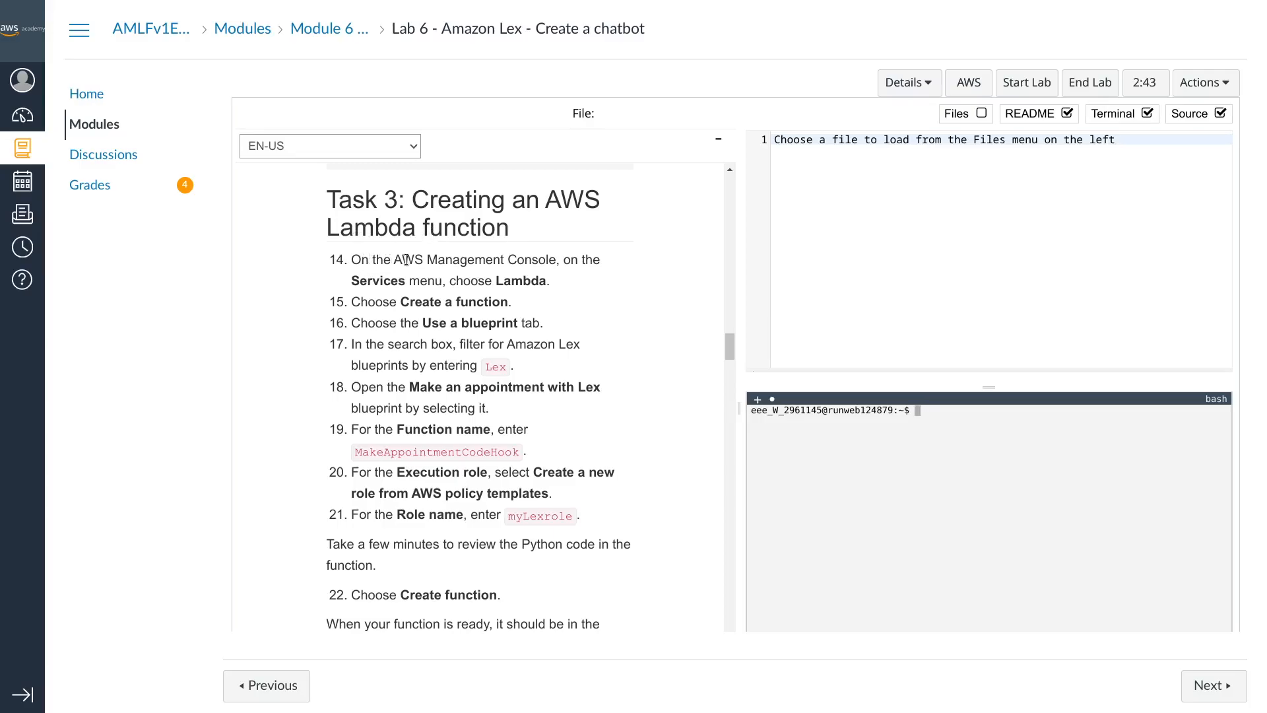
Step: Open the AWS Console Home in a new tab and check the lab instructions for the service to choose
{"action": "key", "text": "F11"}
{"action": "left_click", "coordinate": [290, 17]}
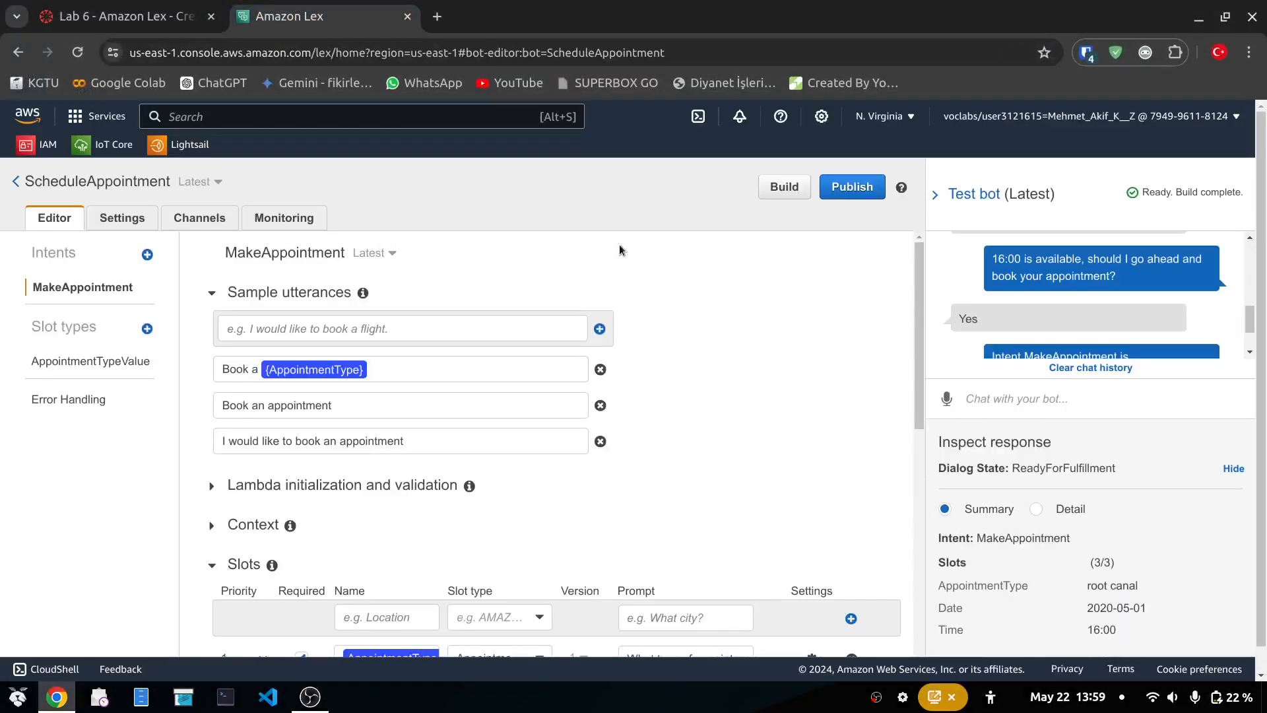
{"action": "left_click", "coordinate": [28, 116]}
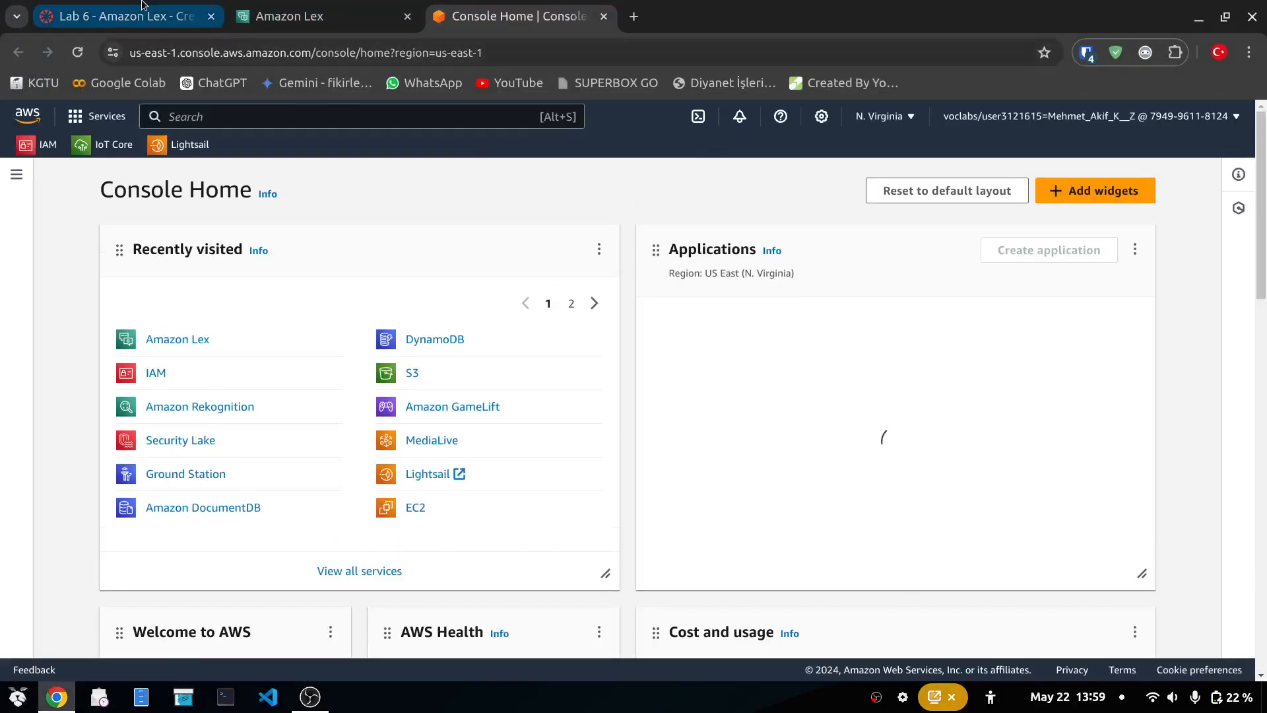
{"action": "left_click", "coordinate": [128, 5]}
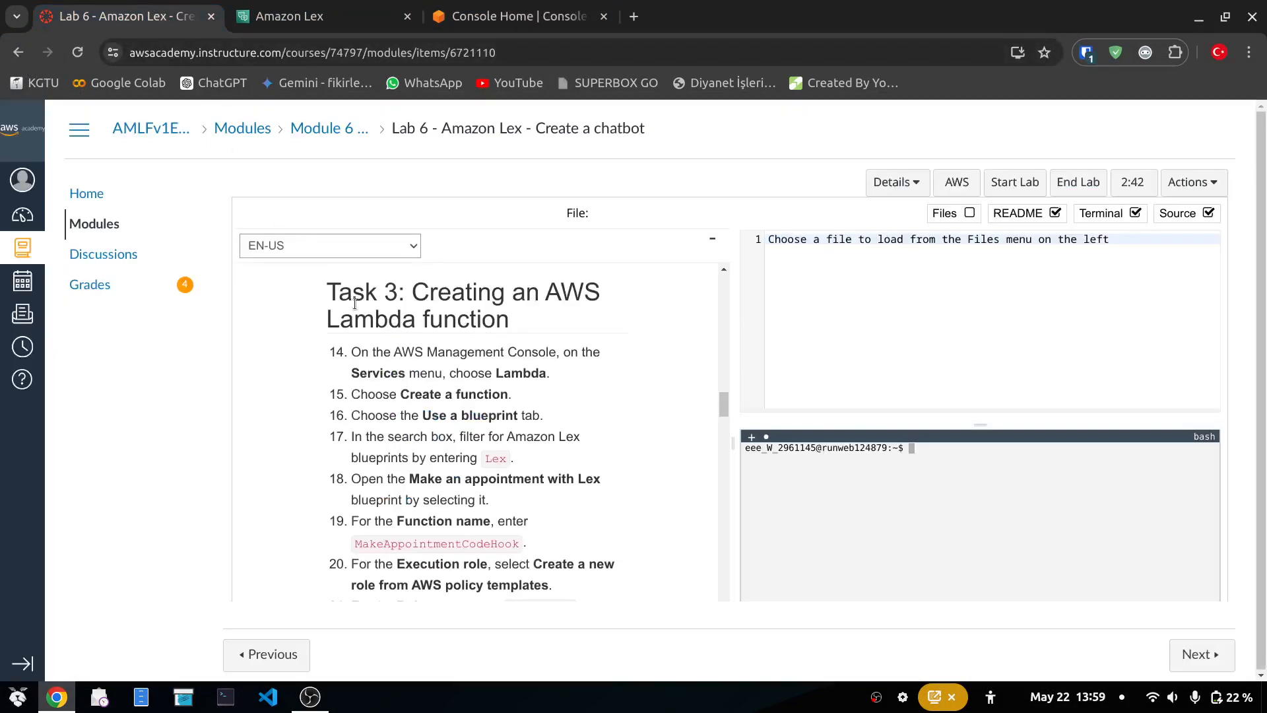
{"action": "double_click", "coordinate": [373, 374]}
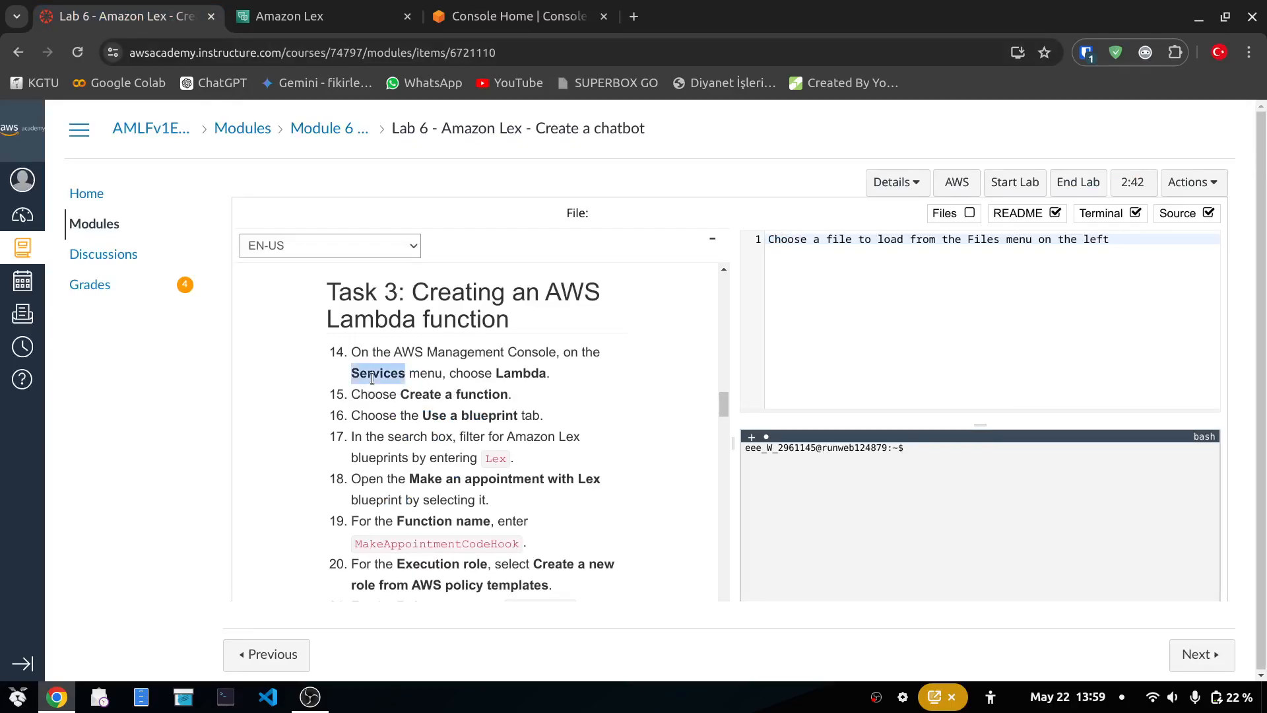
{"action": "double_click", "coordinate": [520, 373]}
{"action": "left_click", "coordinate": [519, 16]}
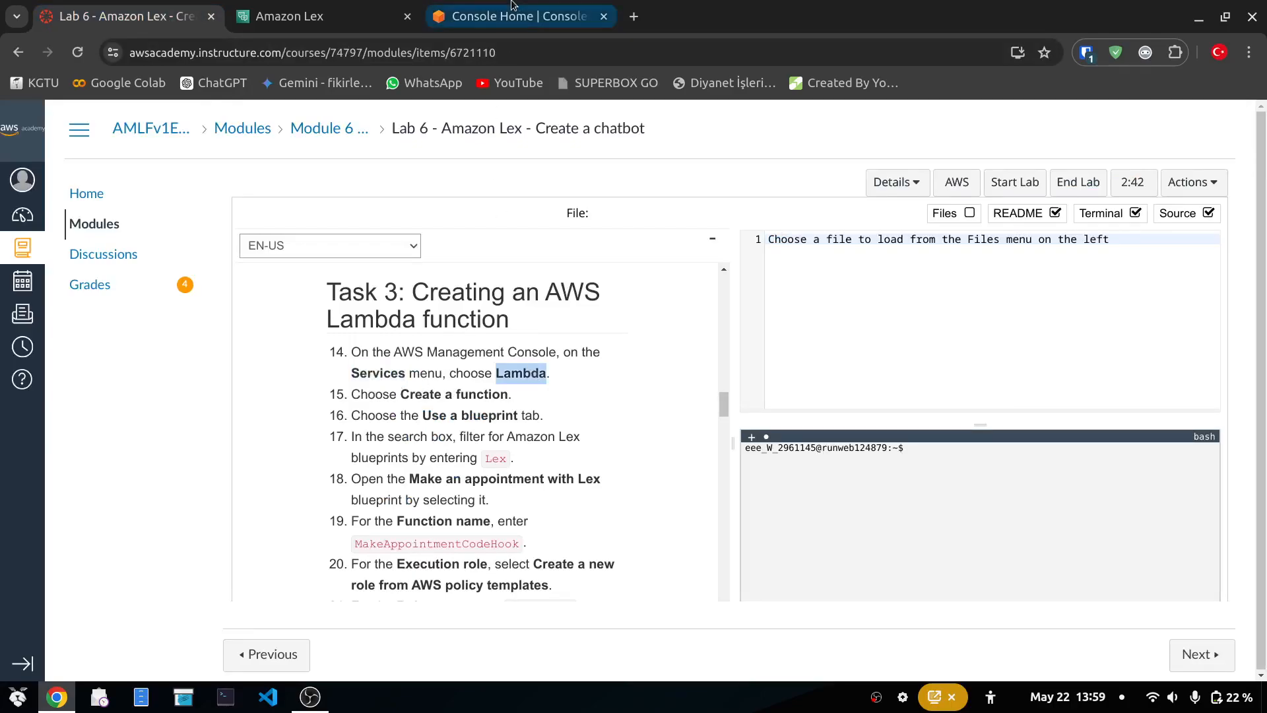
Step: Search the AWS console for lambda and open the Lambda service
{"action": "left_click", "coordinate": [97, 116]}
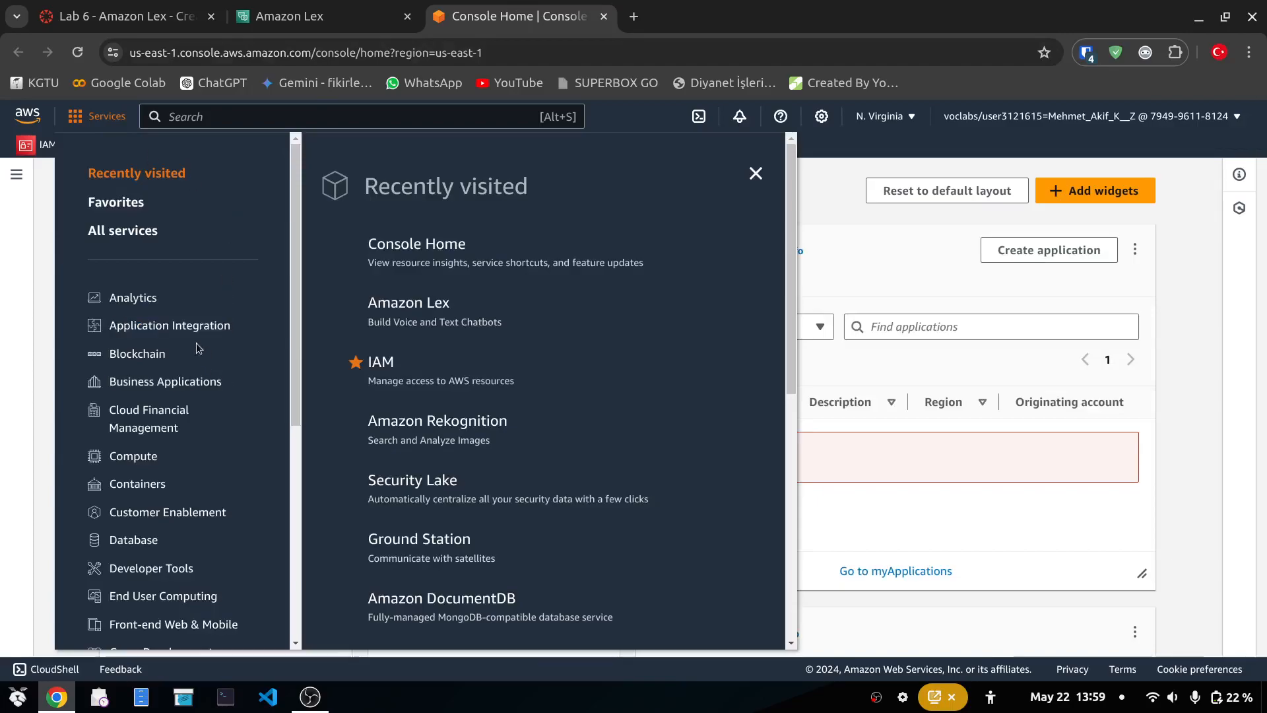
{"action": "scroll", "coordinate": [211, 362], "scroll_direction": "down", "scroll_amount": 3}
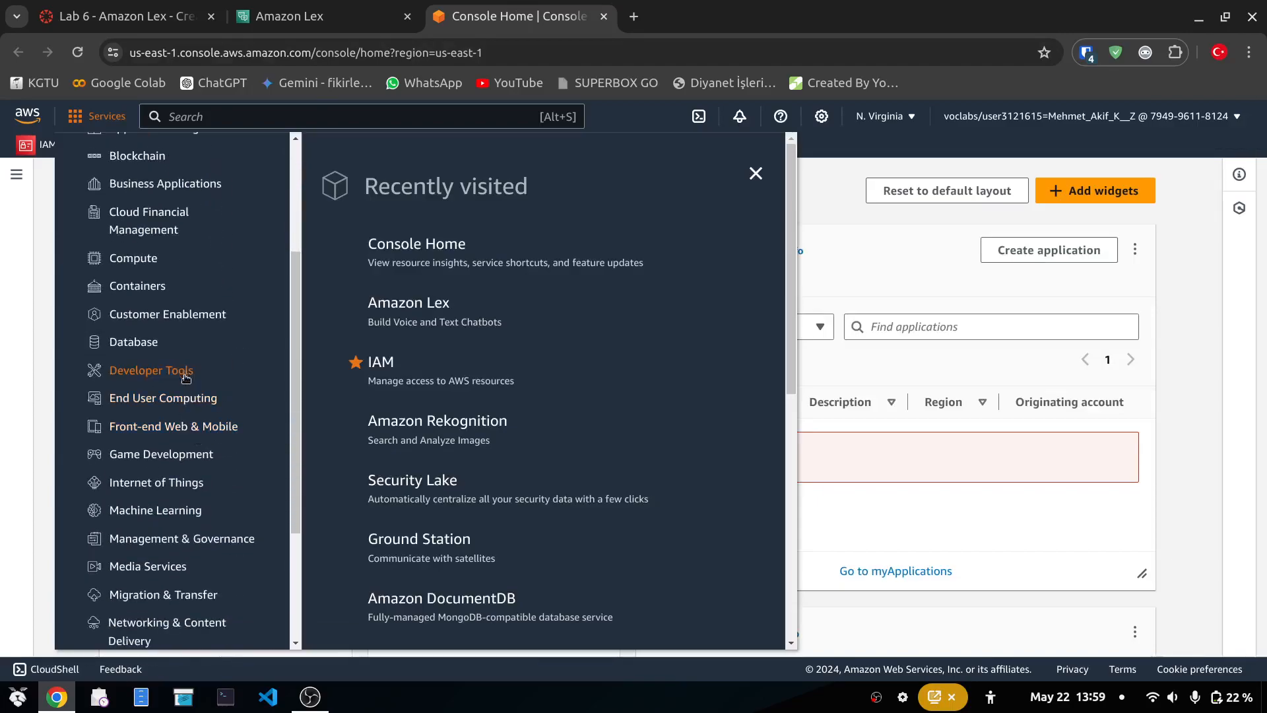
{"action": "scroll", "coordinate": [156, 437], "scroll_direction": "down", "scroll_amount": 3}
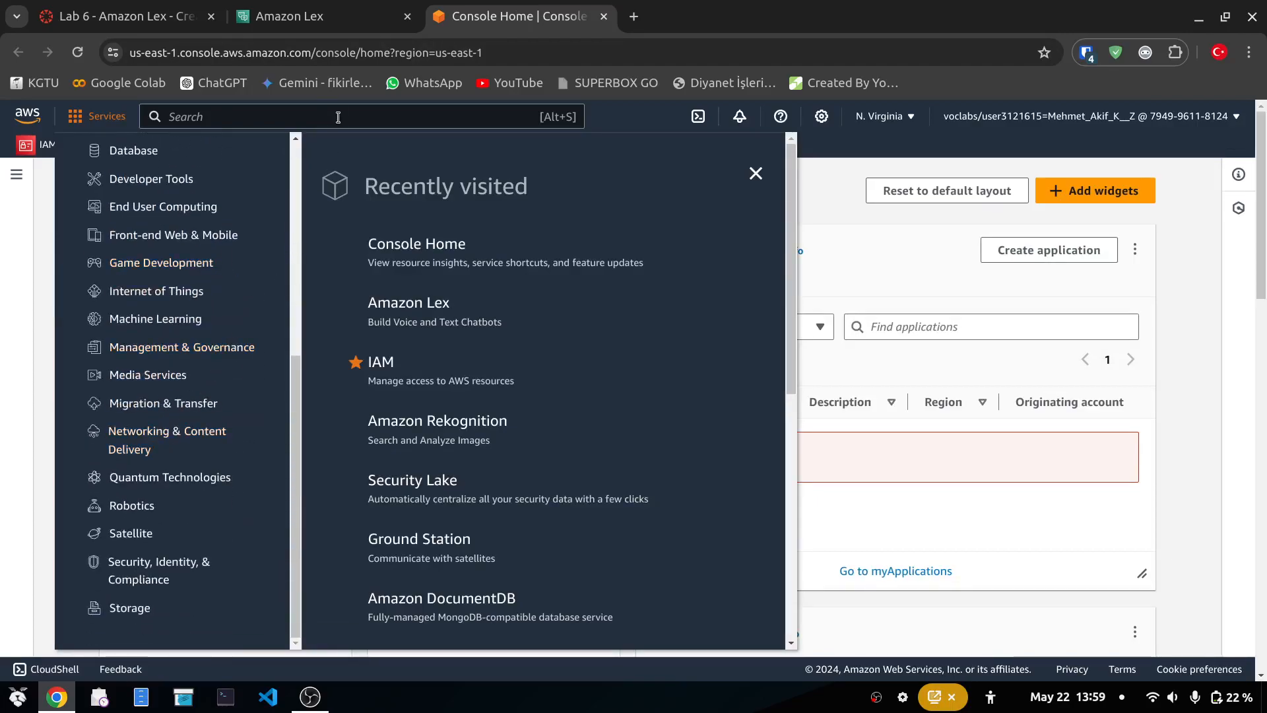
{"action": "scroll", "coordinate": [188, 257], "scroll_direction": "up", "scroll_amount": 2}
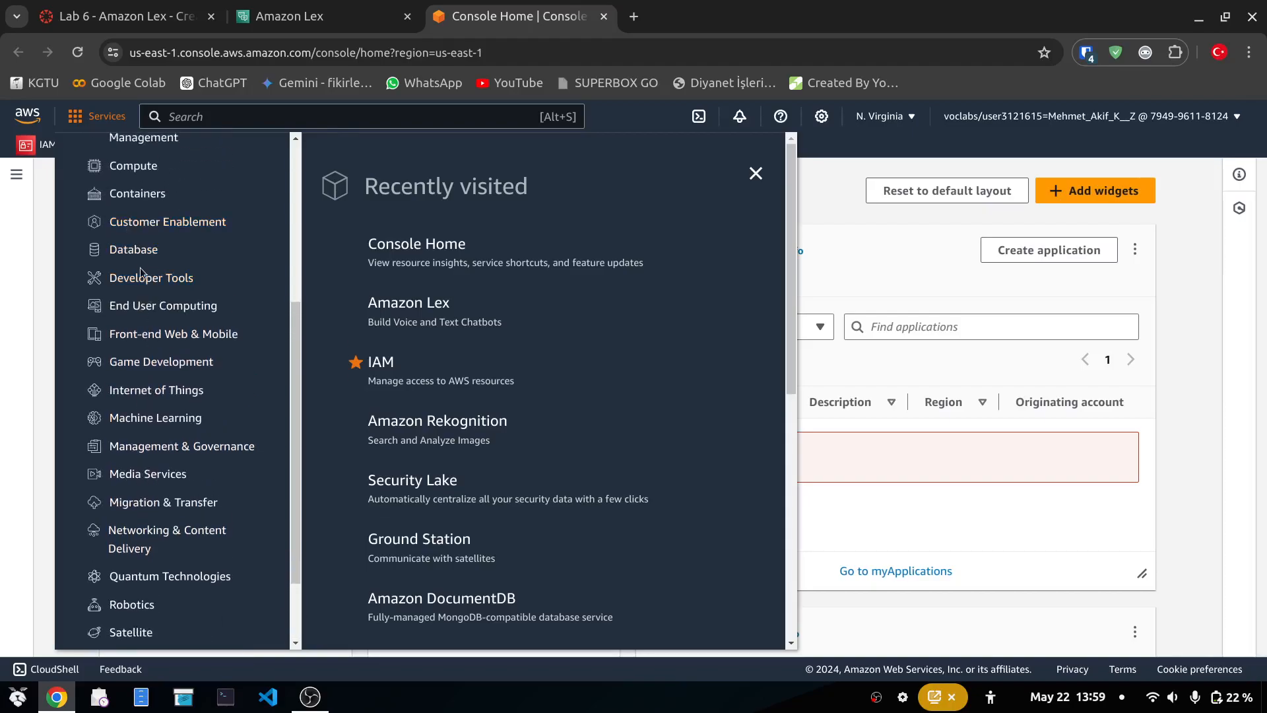
{"action": "left_click", "coordinate": [303, 119]}
{"action": "type", "text": "lambda"}
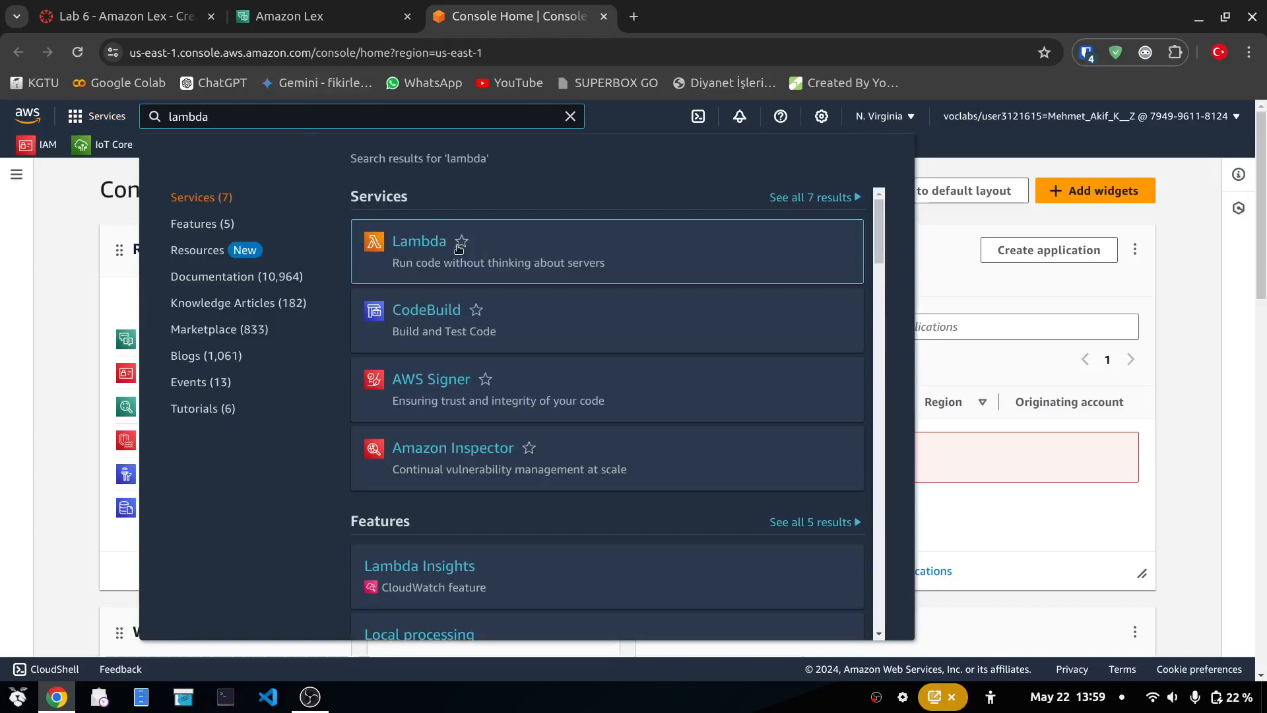
{"action": "left_click", "coordinate": [458, 248]}
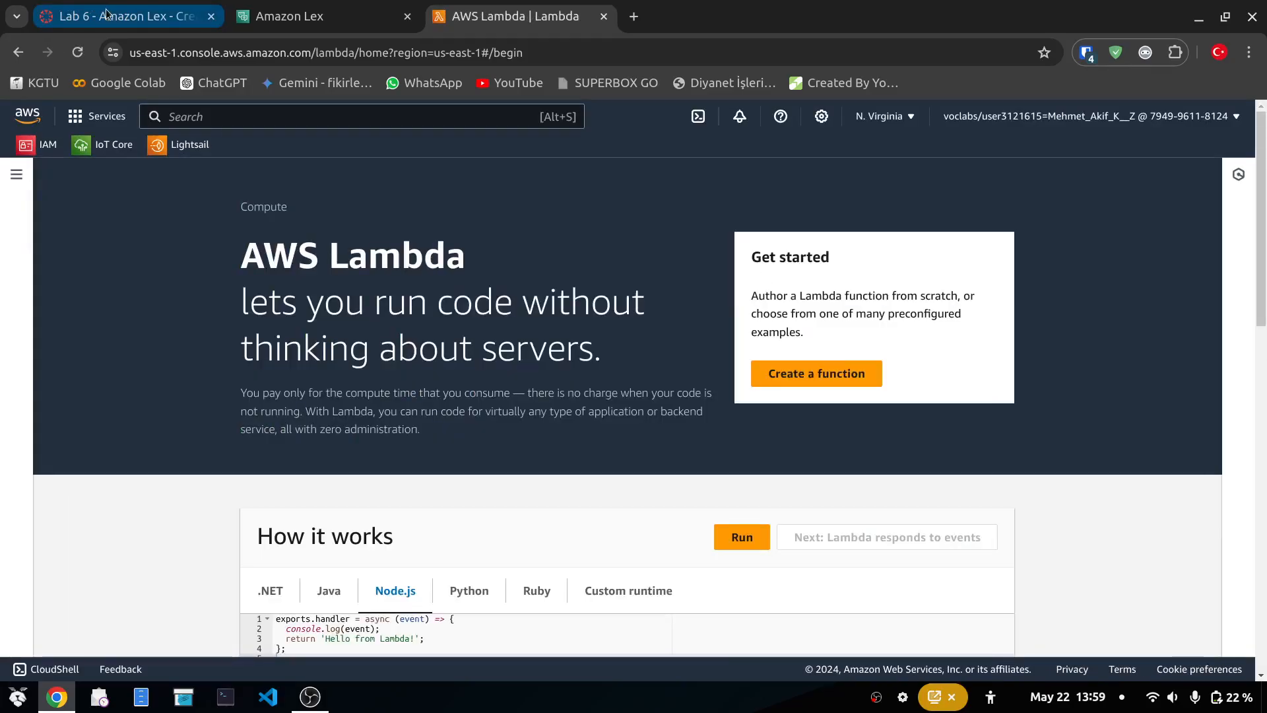
Step: Check step 15 of the lab instructions and start creating a Lambda function
{"action": "left_click", "coordinate": [106, 13]}
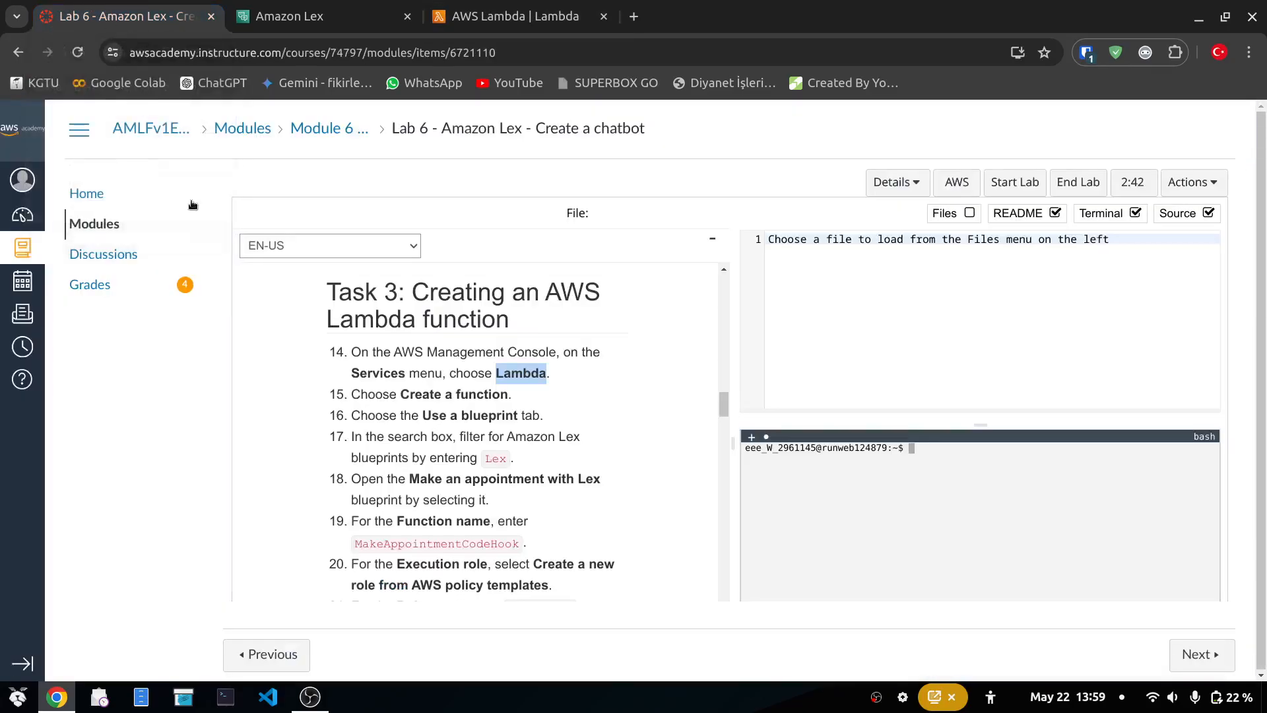
{"action": "left_click_drag", "start_coordinate": [400, 394], "coordinate": [507, 394]}
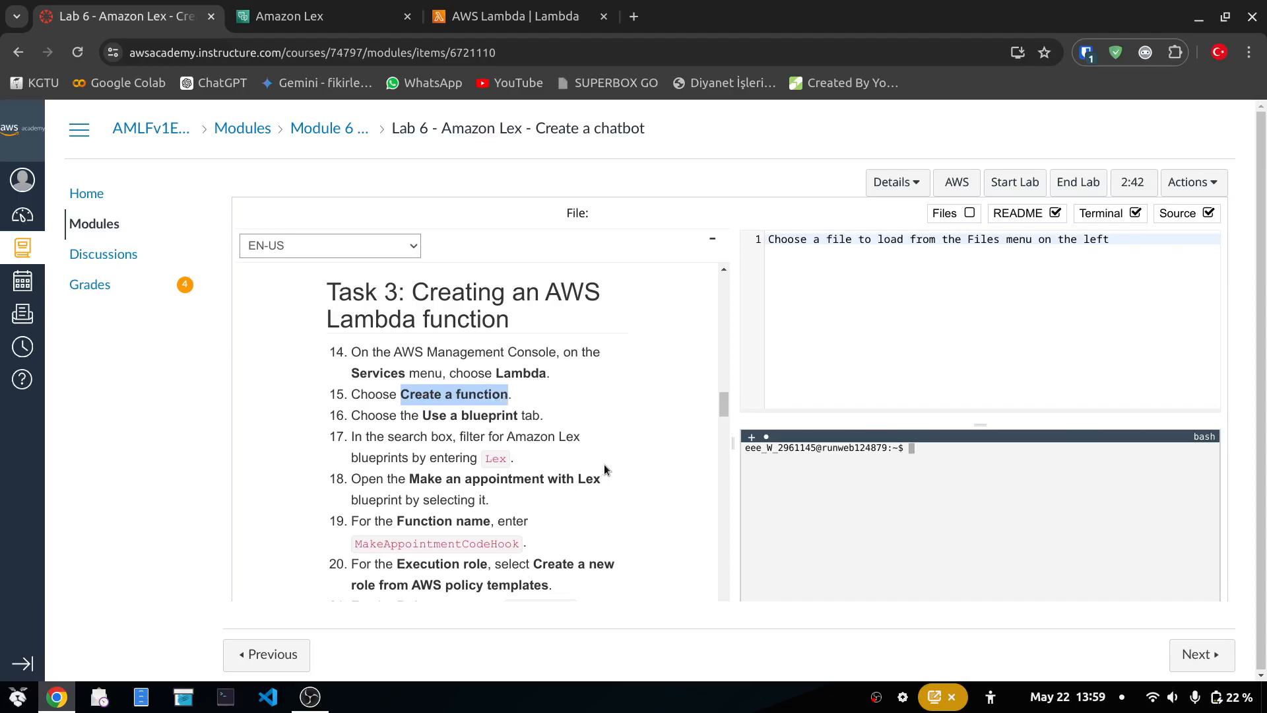
{"action": "left_click", "coordinate": [574, 14]}
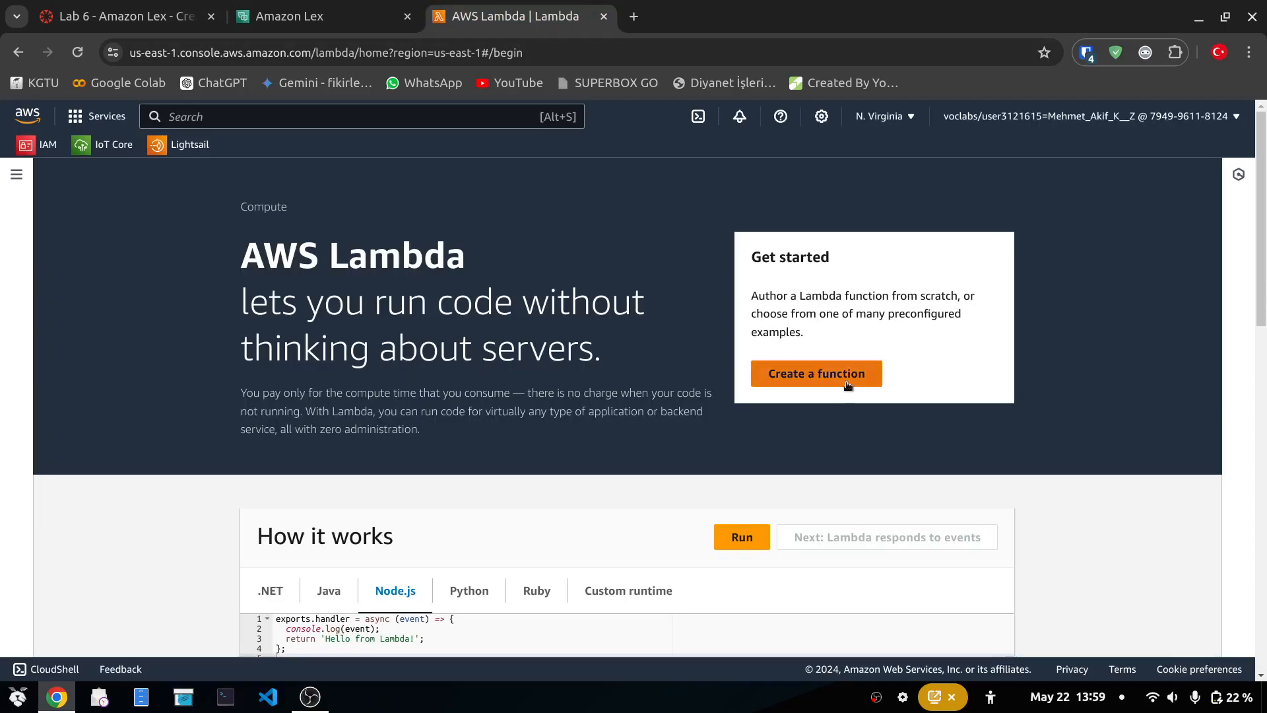
{"action": "left_click", "coordinate": [846, 380]}
Step: Check step 16 of the lab instructions and choose Use a blueprint for the new function
{"action": "left_click", "coordinate": [125, 16]}
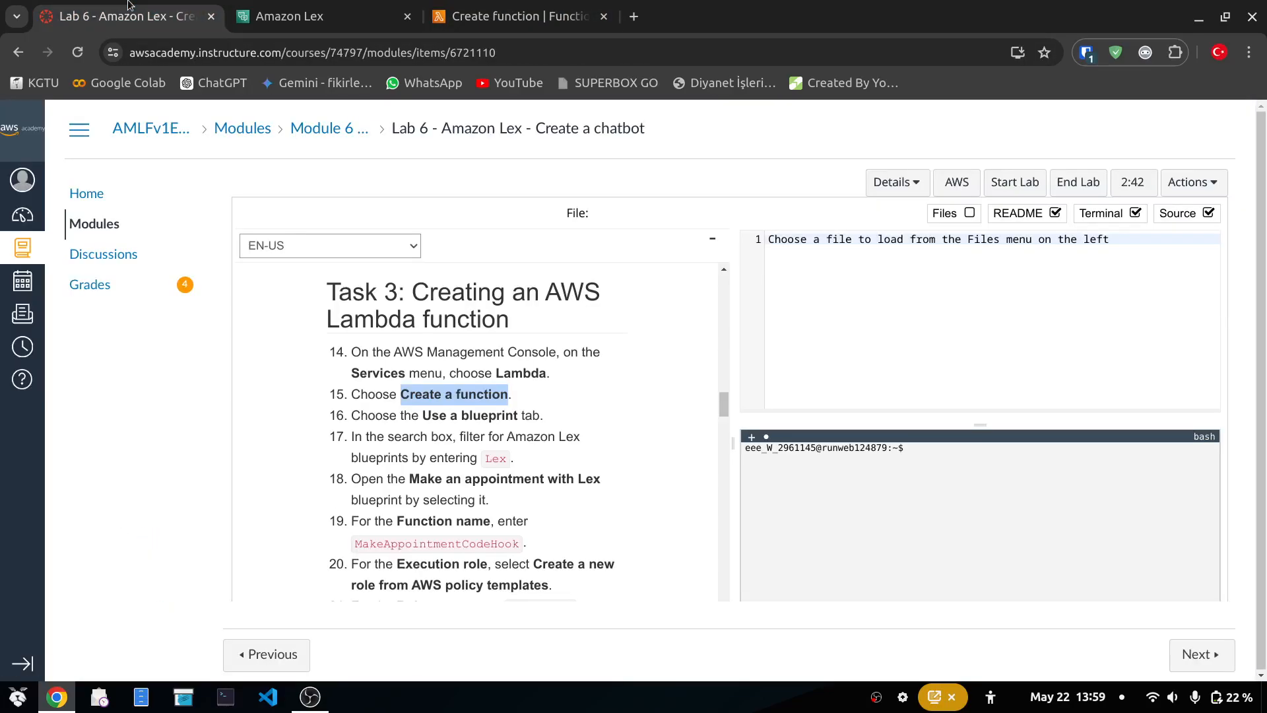
{"action": "left_click_drag", "start_coordinate": [422, 415], "coordinate": [518, 415]}
{"action": "left_click", "coordinate": [515, 16]}
{"action": "left_click", "coordinate": [445, 322]}
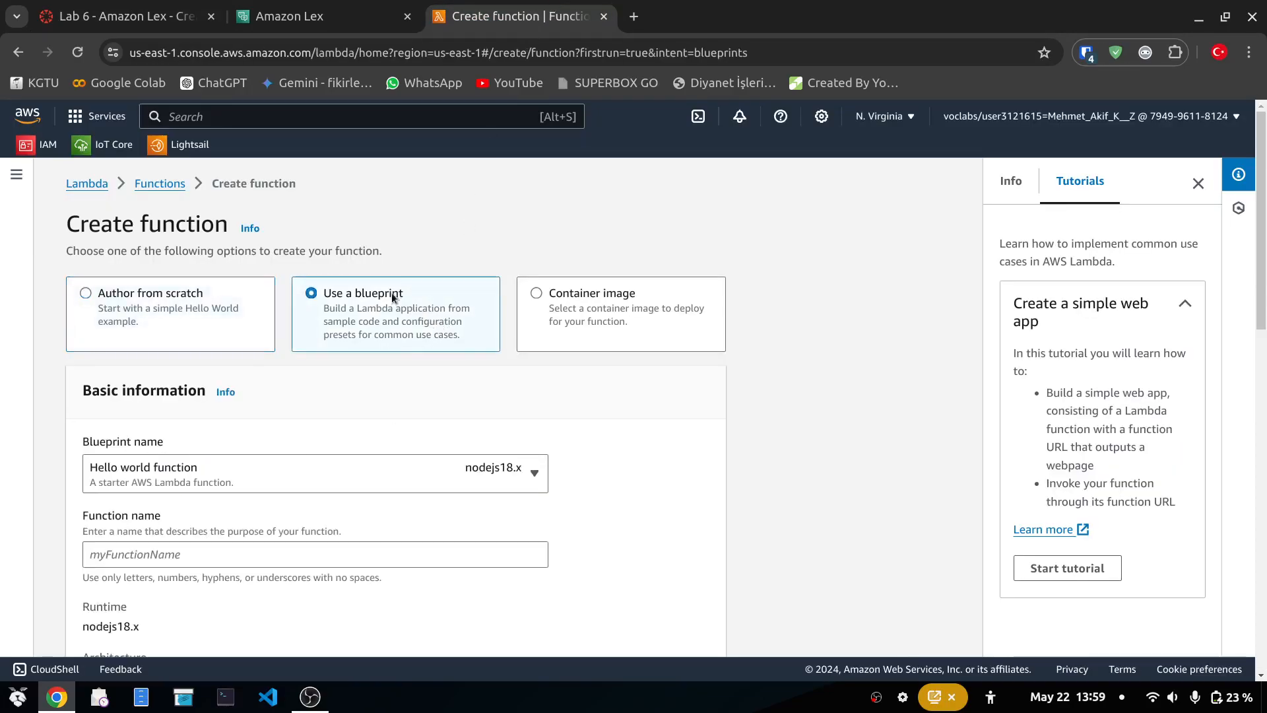
Step: Filter the blueprints by lex as the lab instructs and select Make an appointment with Lex
{"action": "left_click", "coordinate": [126, 16]}
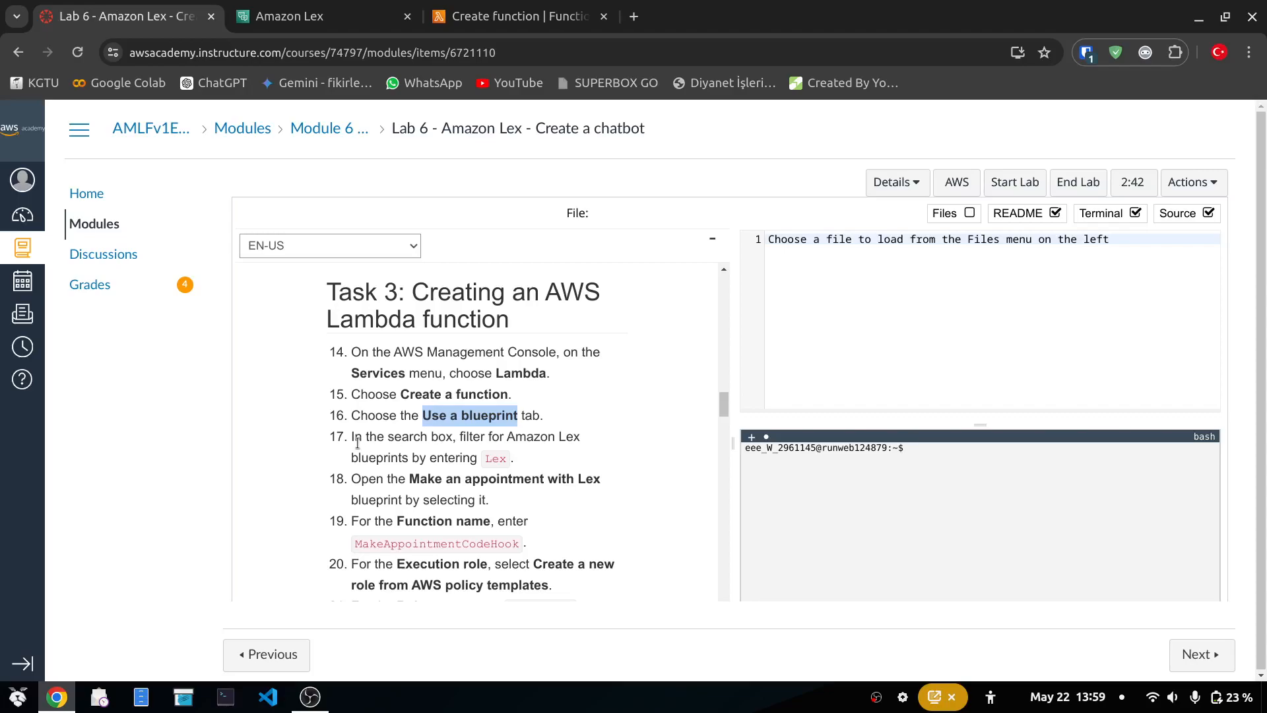
{"action": "double_click", "coordinate": [495, 458]}
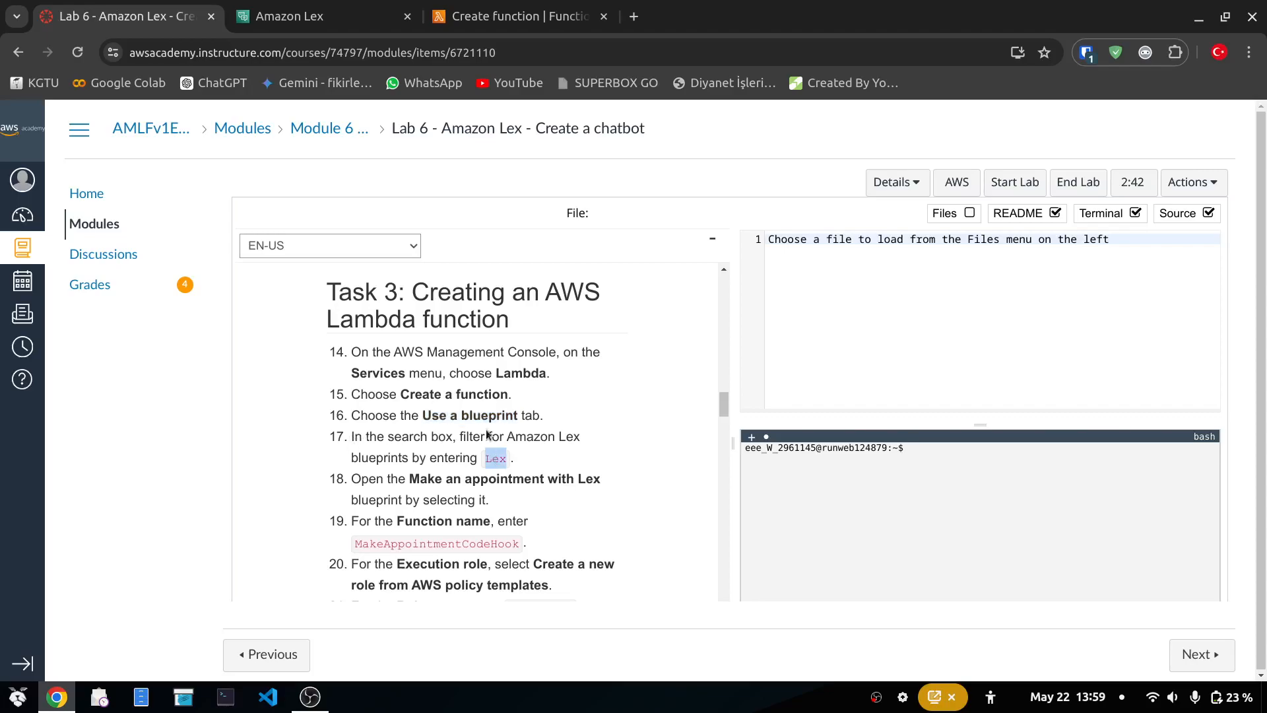
{"action": "left_click", "coordinate": [547, 6]}
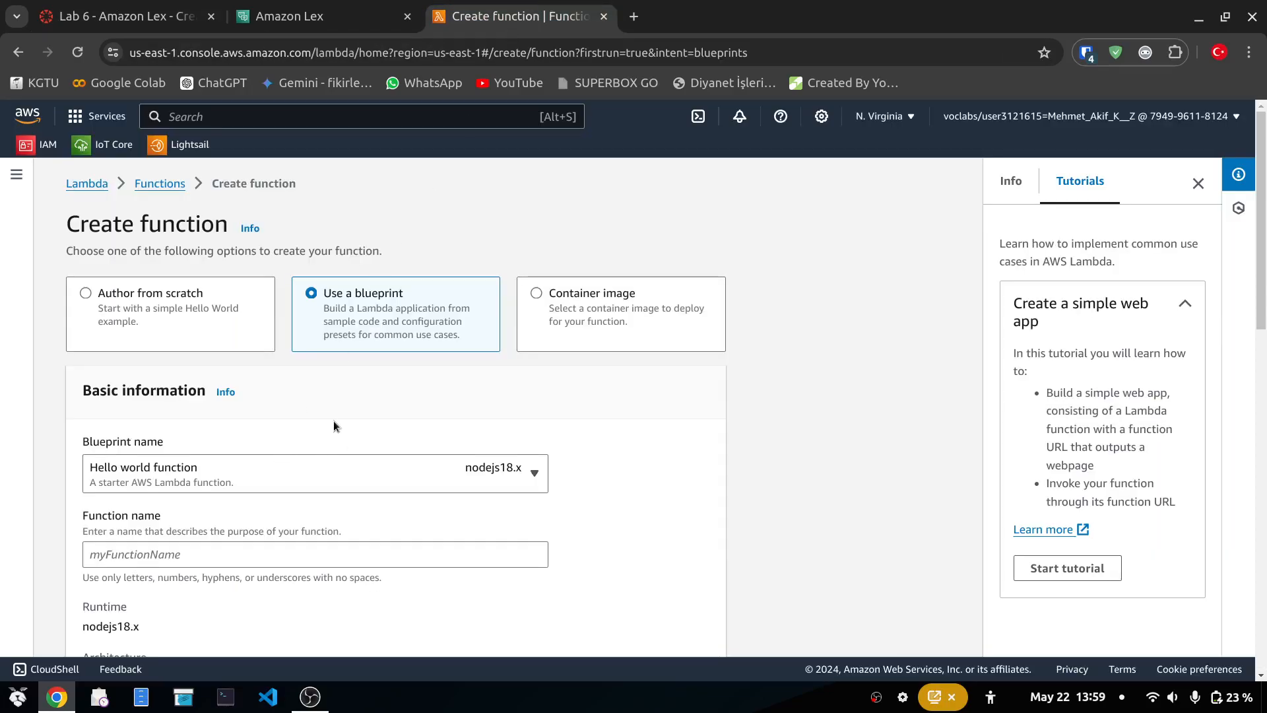
{"action": "scroll", "coordinate": [333, 423], "scroll_direction": "down", "scroll_amount": 3}
{"action": "left_click", "coordinate": [279, 389]}
{"action": "type", "text": "lex"}
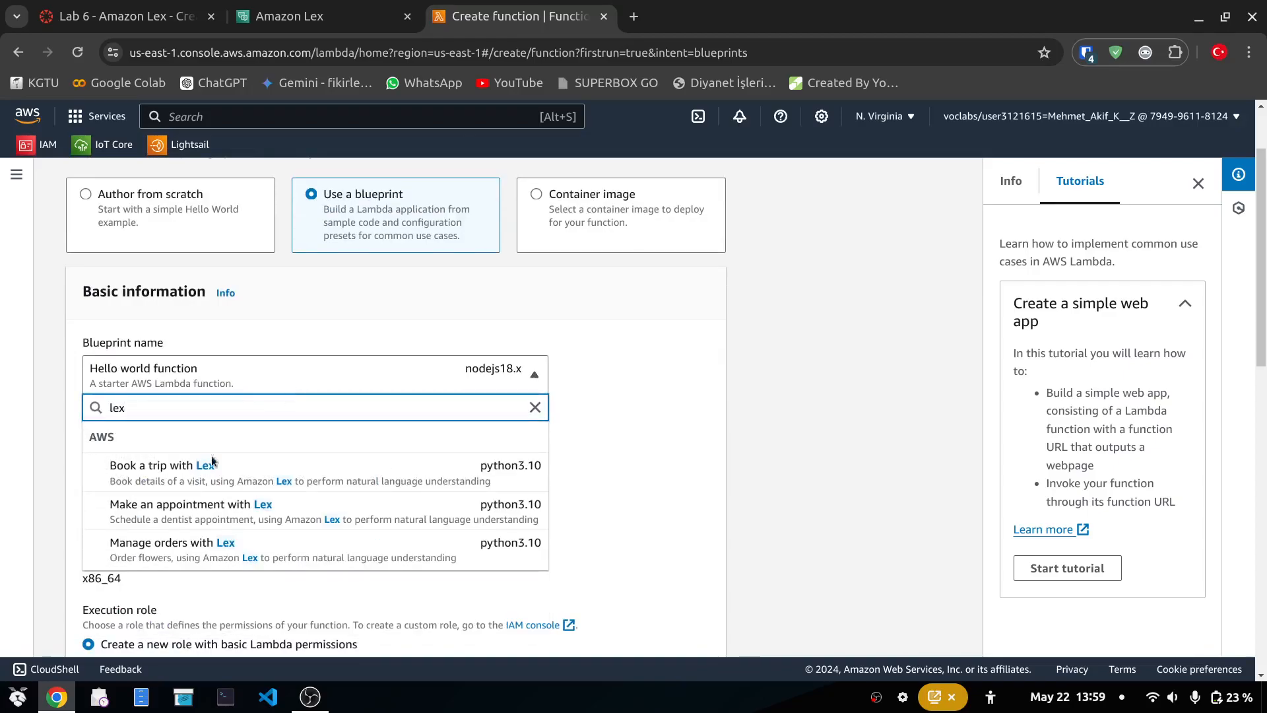
{"action": "left_click", "coordinate": [206, 521]}
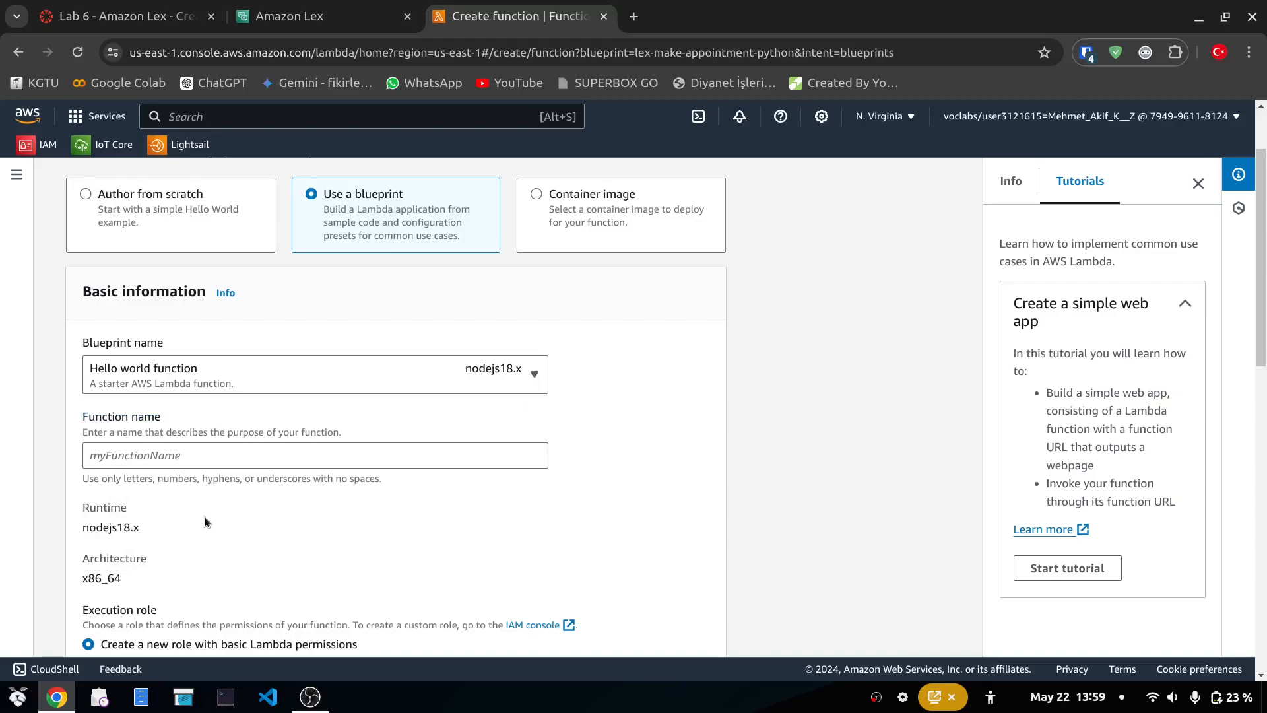
Step: Copy MakeAppointmentCodeHook from the lab instructions and enter it as the function name
{"action": "left_click", "coordinate": [126, 16]}
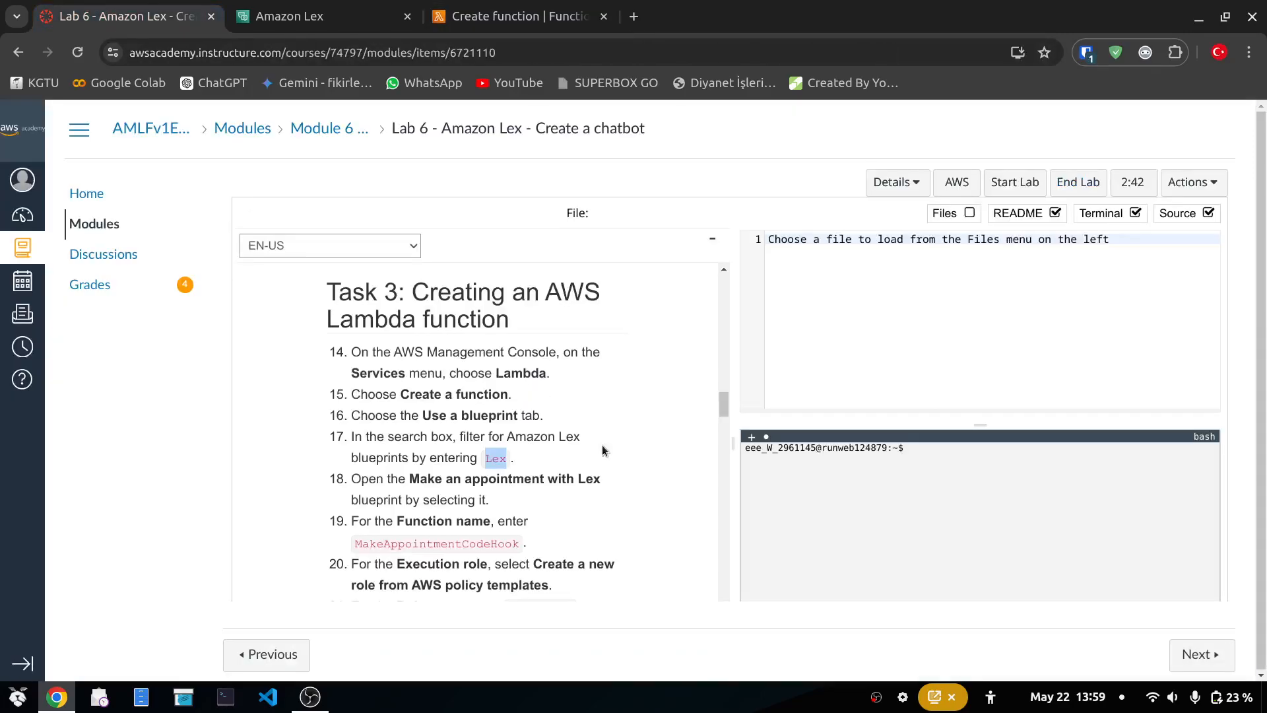
{"action": "scroll", "coordinate": [488, 395], "scroll_direction": "down", "scroll_amount": 3}
{"action": "left_click_drag", "start_coordinate": [409, 379], "coordinate": [601, 382]}
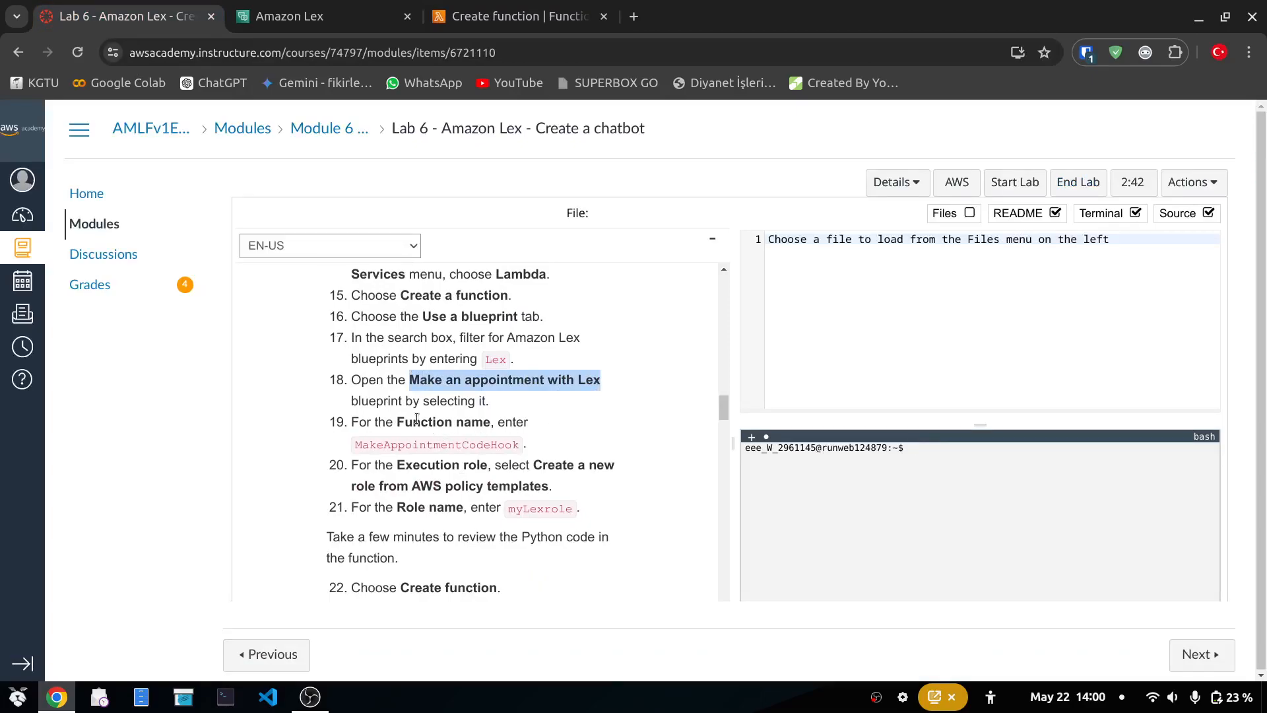
{"action": "left_click_drag", "start_coordinate": [396, 422], "coordinate": [486, 423]}
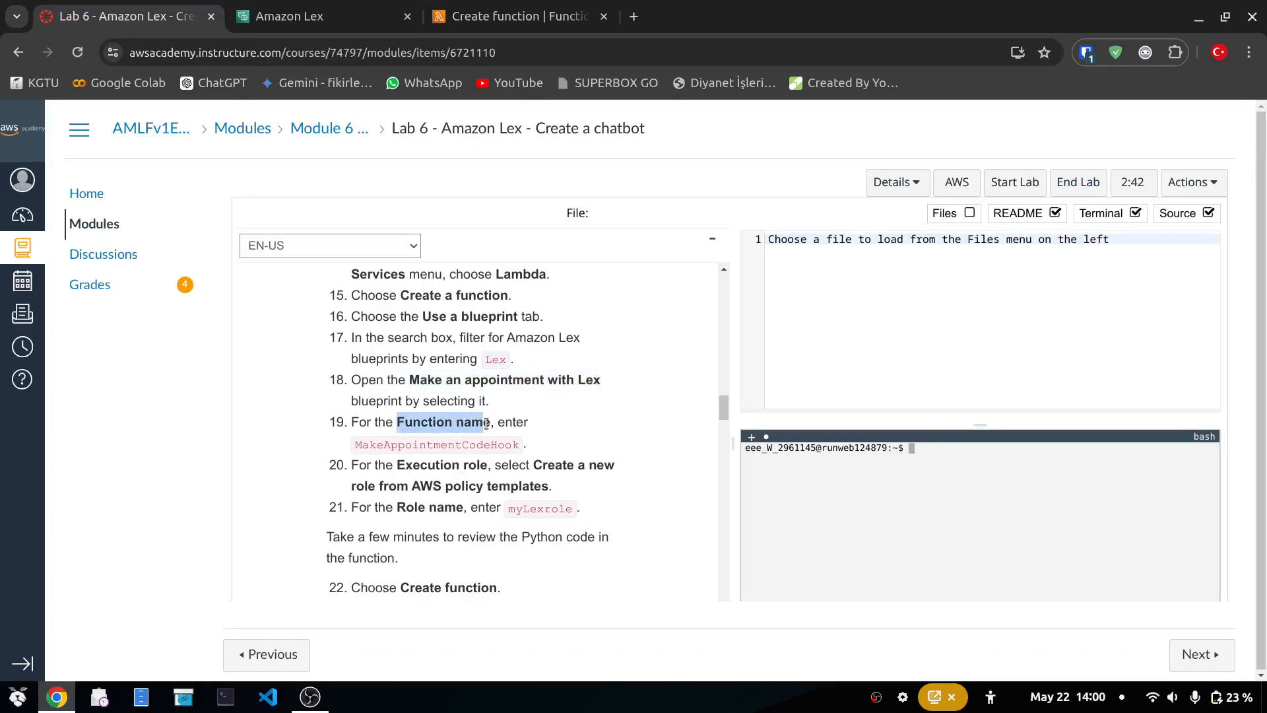
{"action": "double_click", "coordinate": [441, 444]}
{"action": "key", "text": "ctrl+c"}
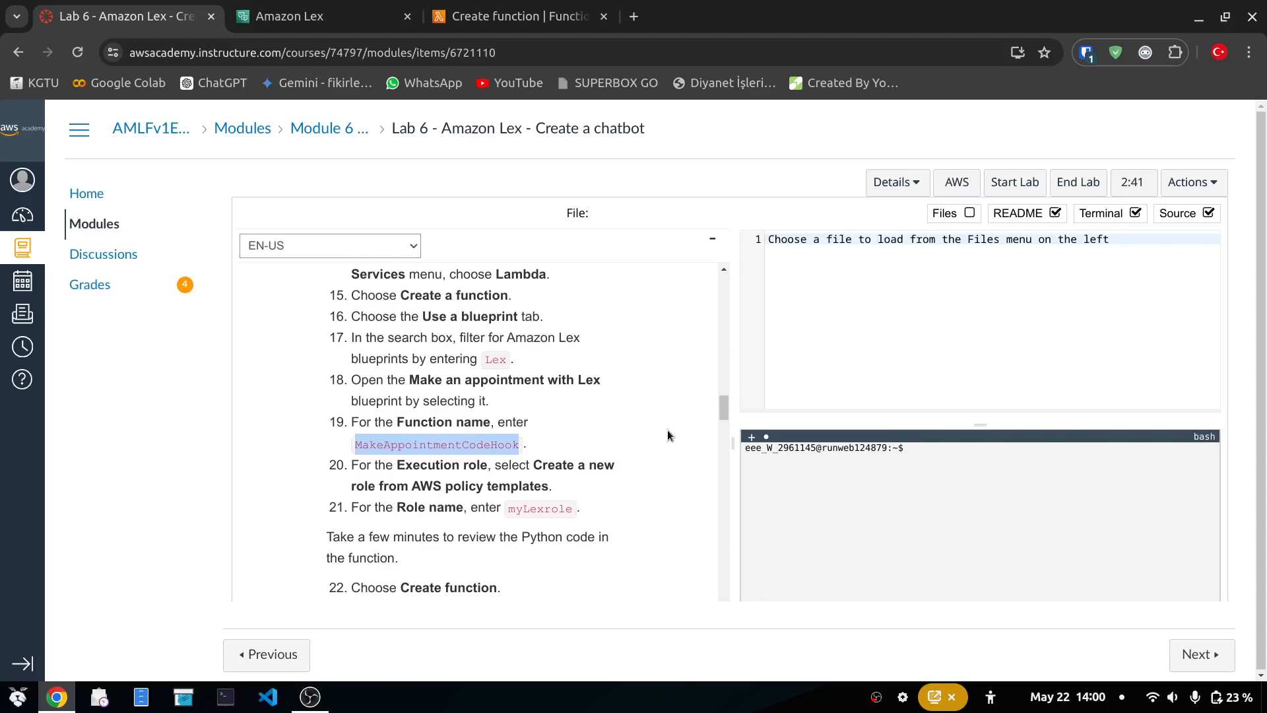
{"action": "left_click", "coordinate": [520, 16]}
{"action": "left_click", "coordinate": [251, 456]}
{"action": "key", "text": "ctrl+v"}
Step: Check step 20 of the lab and set the execution role to Create a new role from AWS policy templates
{"action": "scroll", "coordinate": [354, 516], "scroll_direction": "down", "scroll_amount": 2}
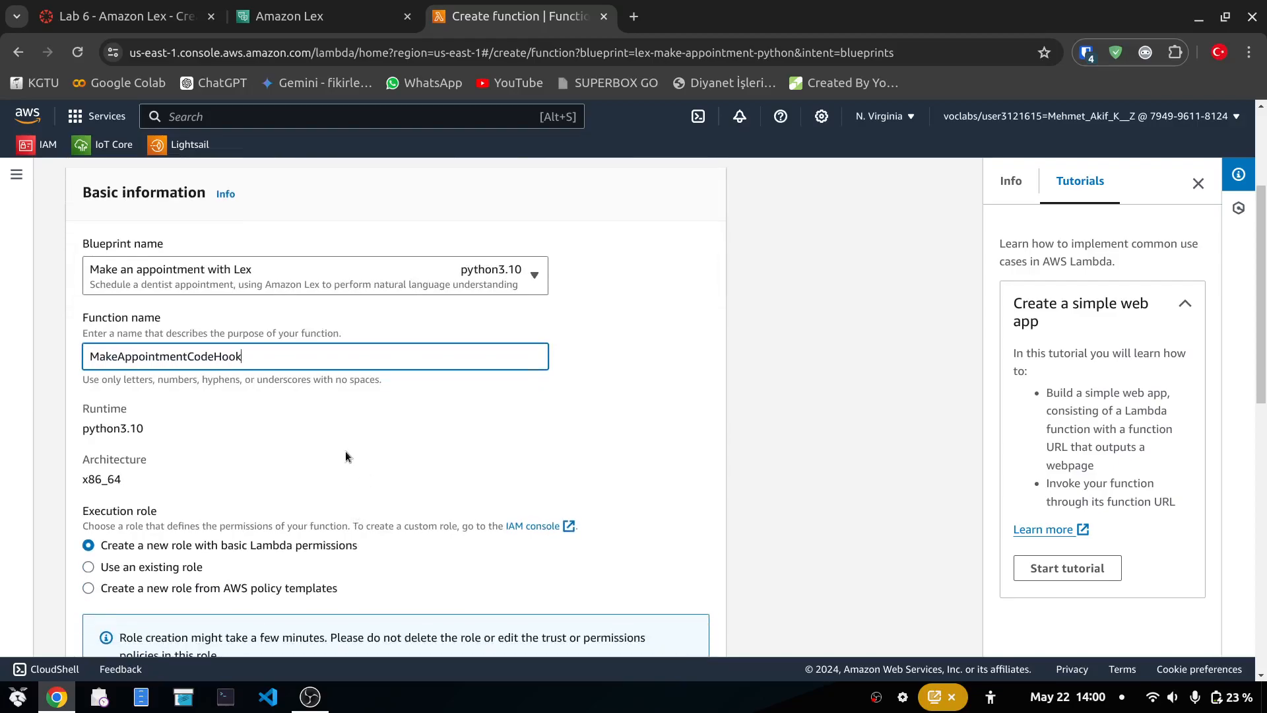
{"action": "scroll", "coordinate": [346, 456], "scroll_direction": "down", "scroll_amount": 2}
{"action": "left_click", "coordinate": [125, 16]}
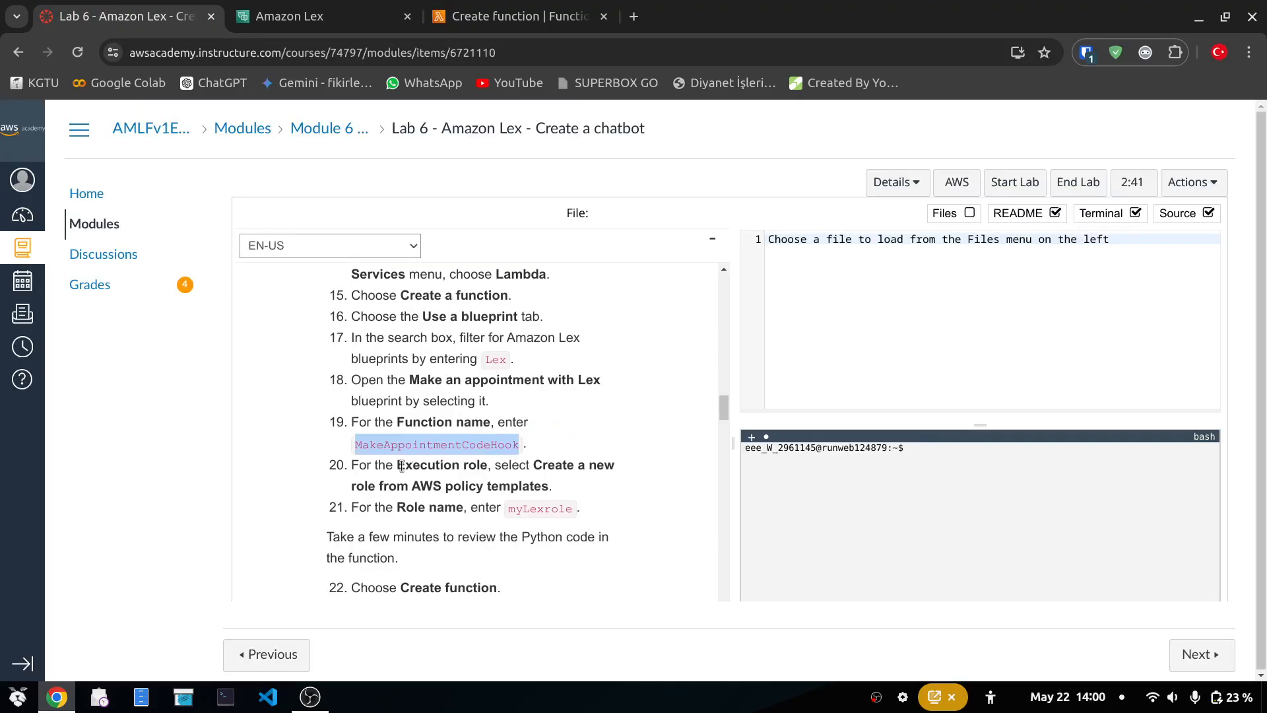
{"action": "left_click_drag", "start_coordinate": [396, 466], "coordinate": [540, 486]}
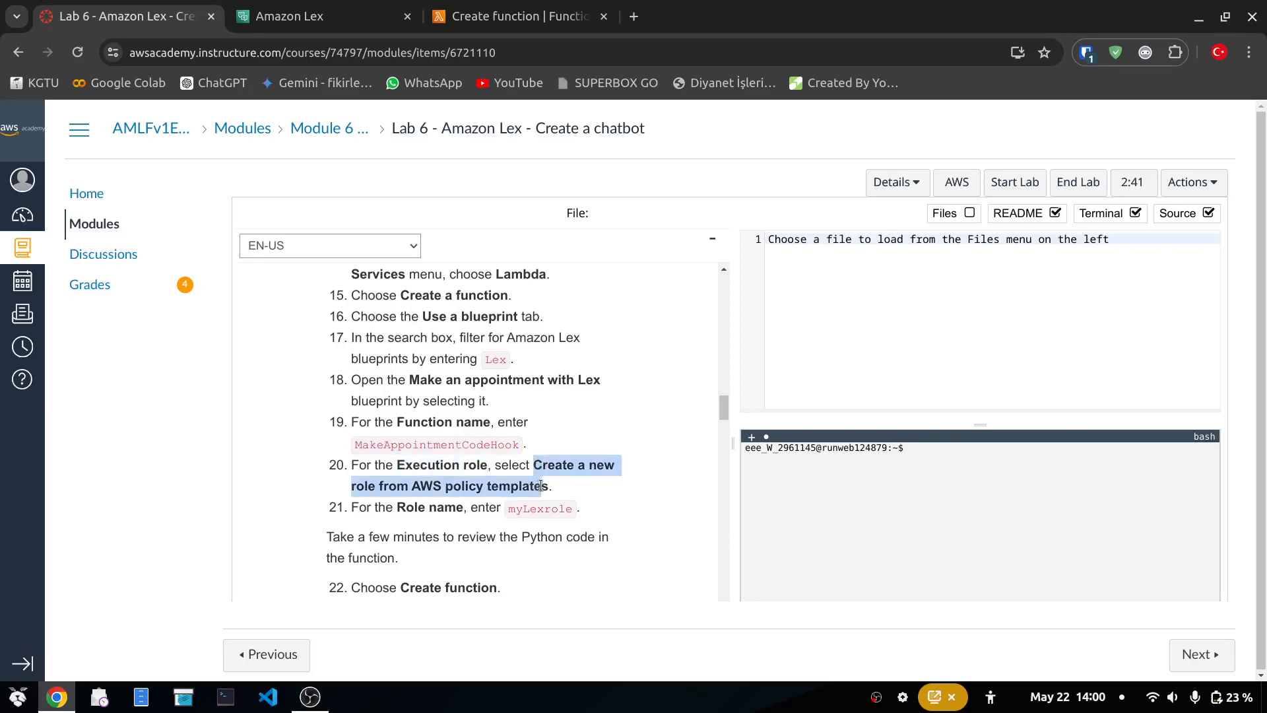
{"action": "left_click", "coordinate": [456, 14]}
{"action": "scroll", "coordinate": [523, 442], "scroll_direction": "down", "scroll_amount": 6}
{"action": "scroll", "coordinate": [859, 430], "scroll_direction": "down", "scroll_amount": 3}
{"action": "scroll", "coordinate": [804, 455], "scroll_direction": "up", "scroll_amount": 5}
{"action": "scroll", "coordinate": [192, 391], "scroll_direction": "up", "scroll_amount": 4}
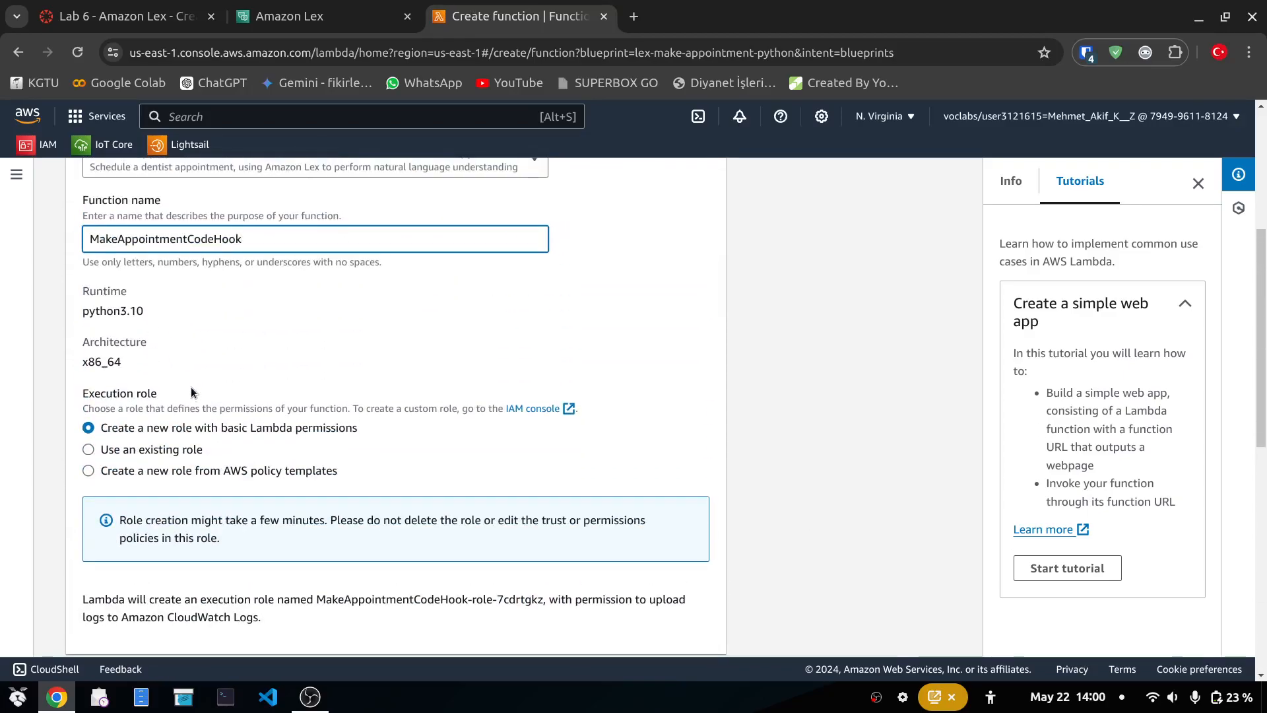
{"action": "left_click", "coordinate": [161, 473]}
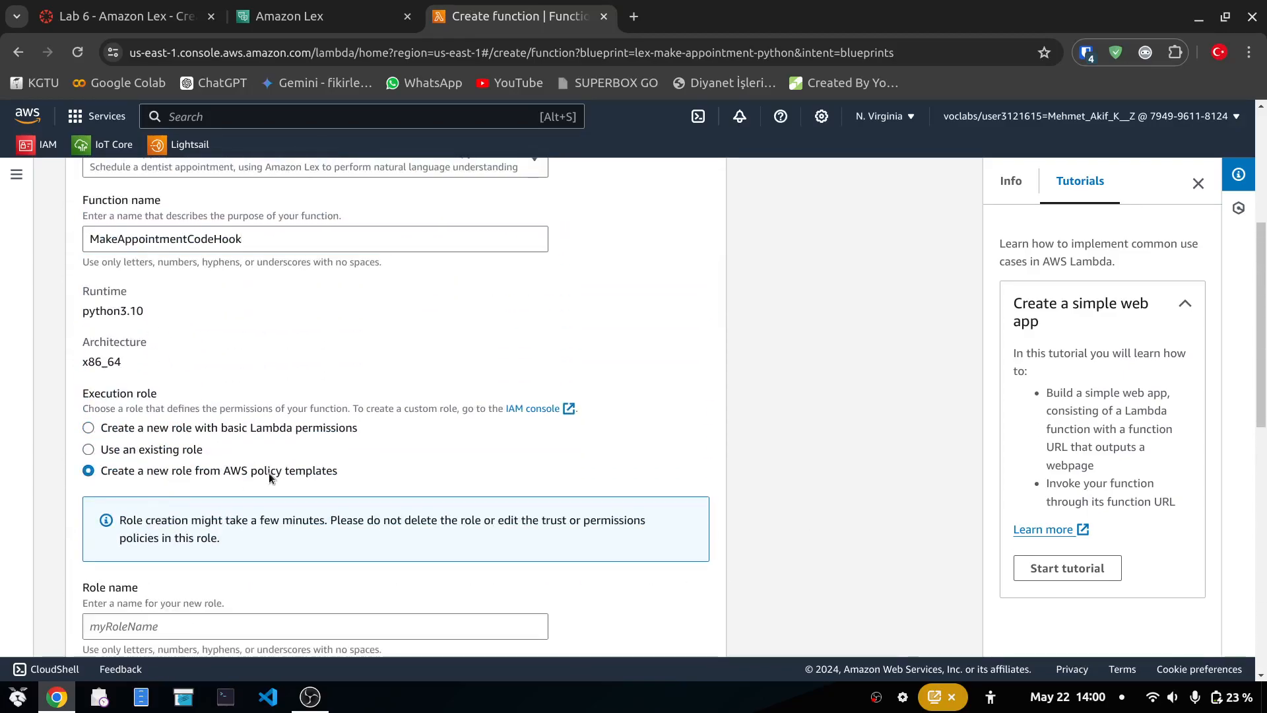
Step: Enter the lab's role name myLexrole for the new execution role
{"action": "scroll", "coordinate": [277, 472], "scroll_direction": "down", "scroll_amount": 3}
{"action": "left_click", "coordinate": [125, 16]}
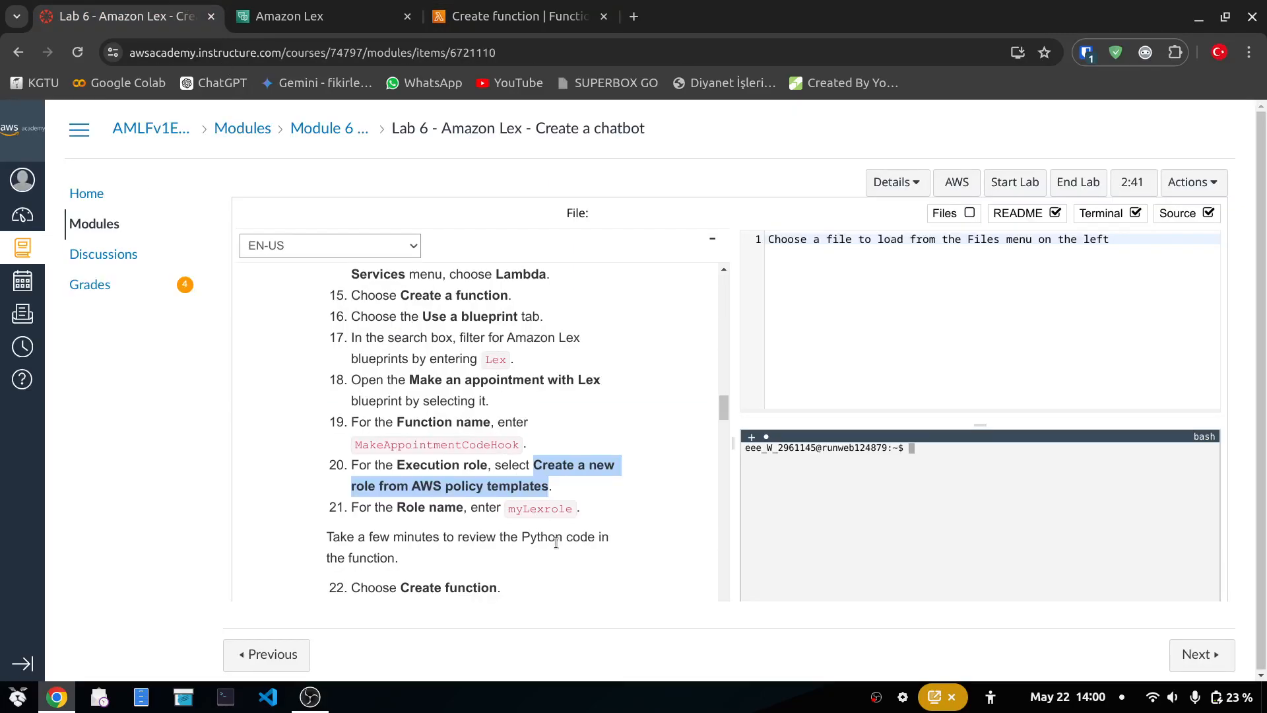
{"action": "double_click", "coordinate": [545, 508]}
{"action": "left_click", "coordinate": [528, 19]}
{"action": "left_click", "coordinate": [334, 428]}
{"action": "key", "text": "ctrl+v"}
{"action": "key", "text": "ctrl+z"}
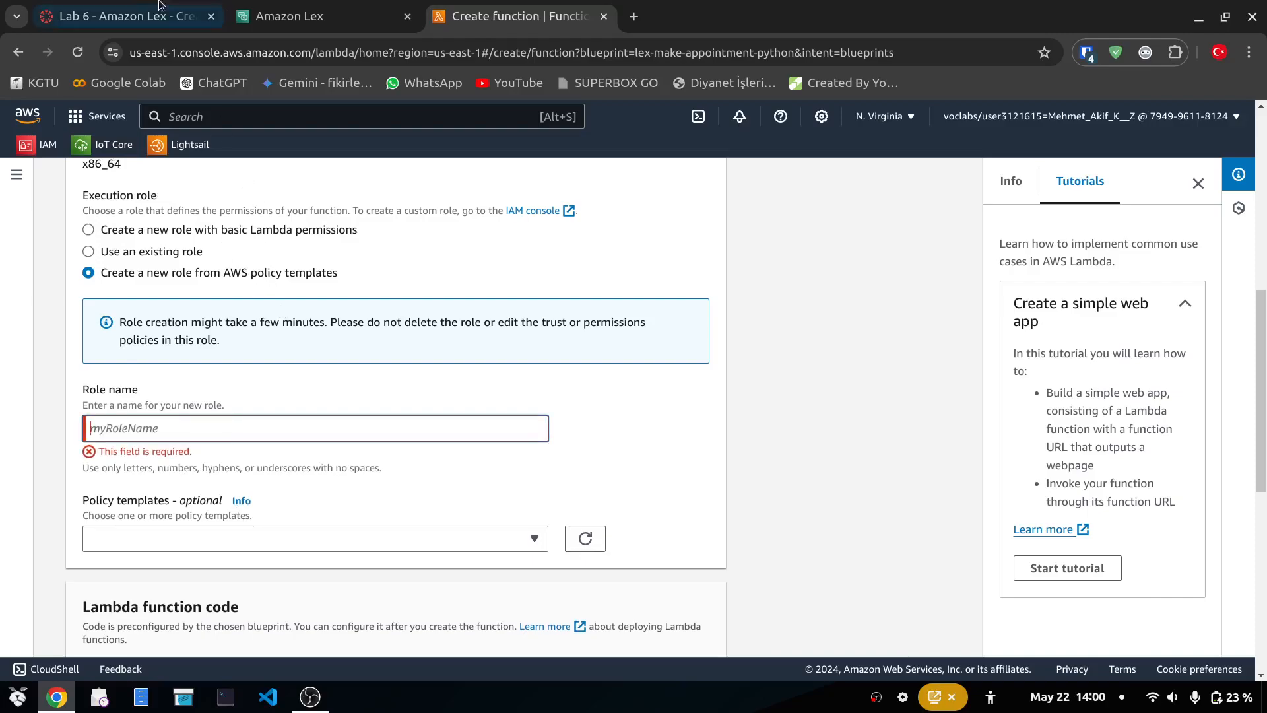
{"action": "type", "text": "myLexRole"}
Step: Check step 22 of the lab, and review the new function's policy templates setting and preconfigured Python code
{"action": "left_click", "coordinate": [125, 16]}
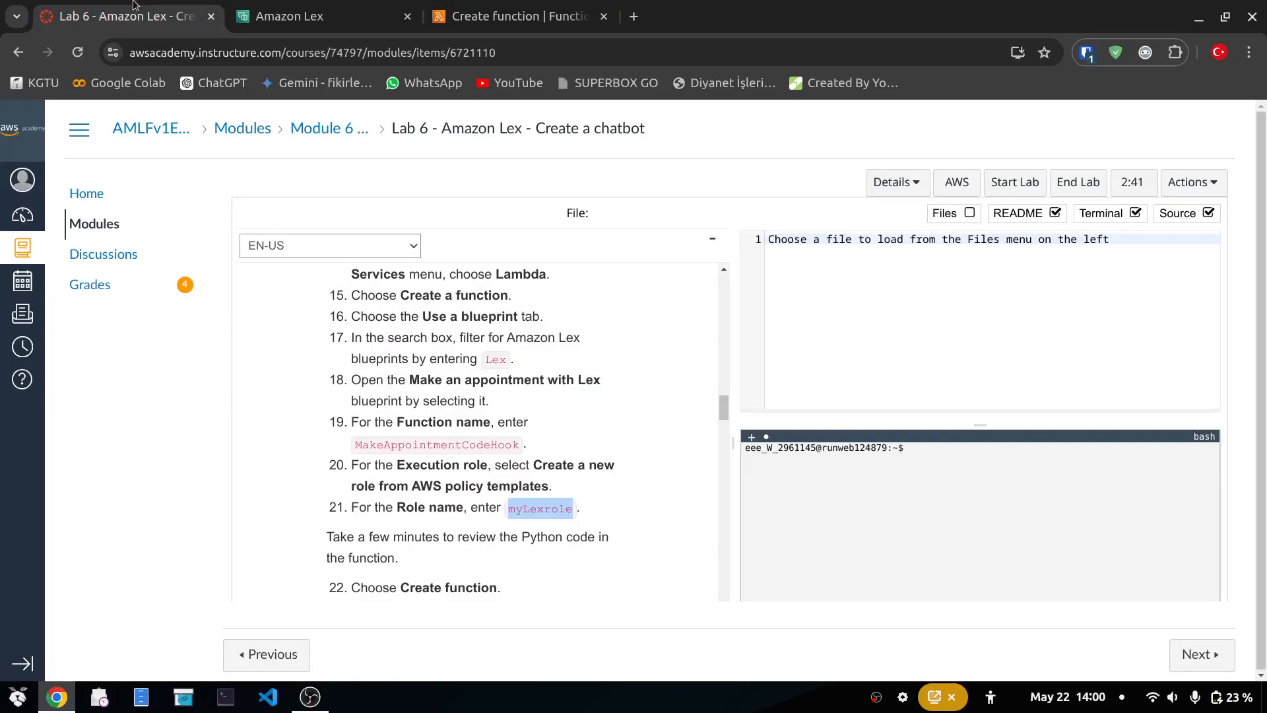
{"action": "scroll", "coordinate": [418, 439], "scroll_direction": "down", "scroll_amount": 2}
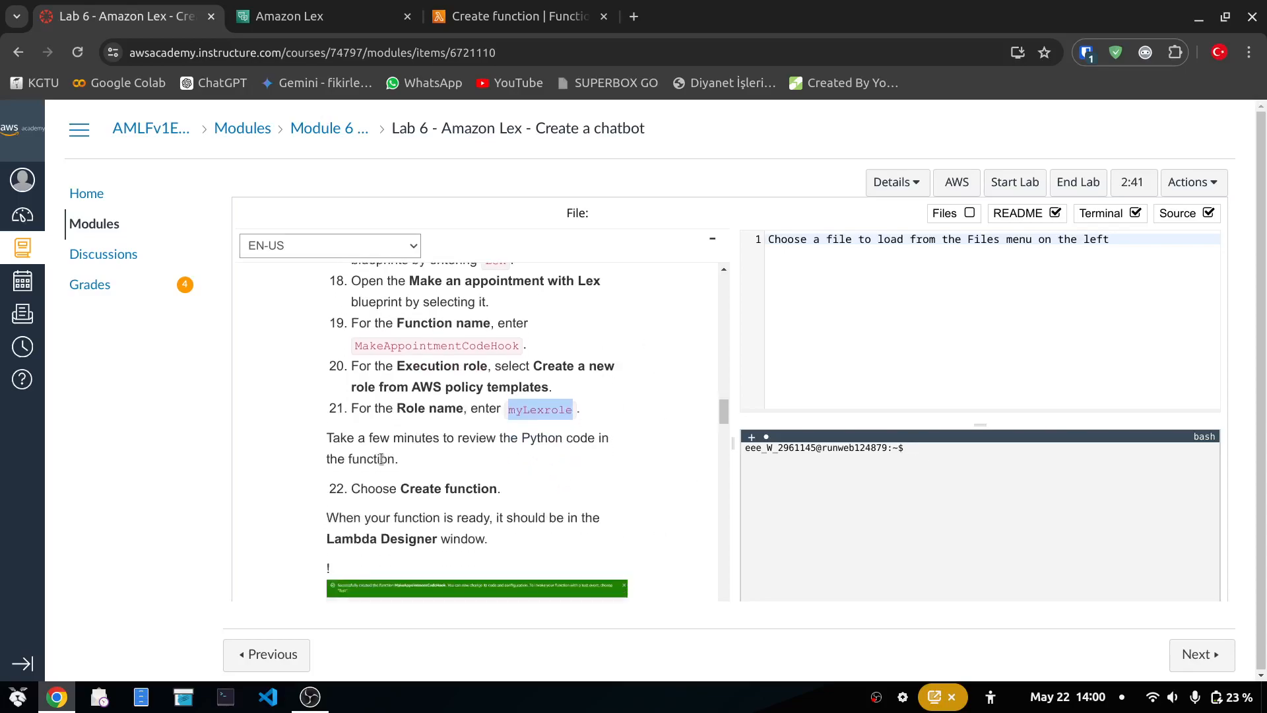
{"action": "left_click", "coordinate": [418, 489]}
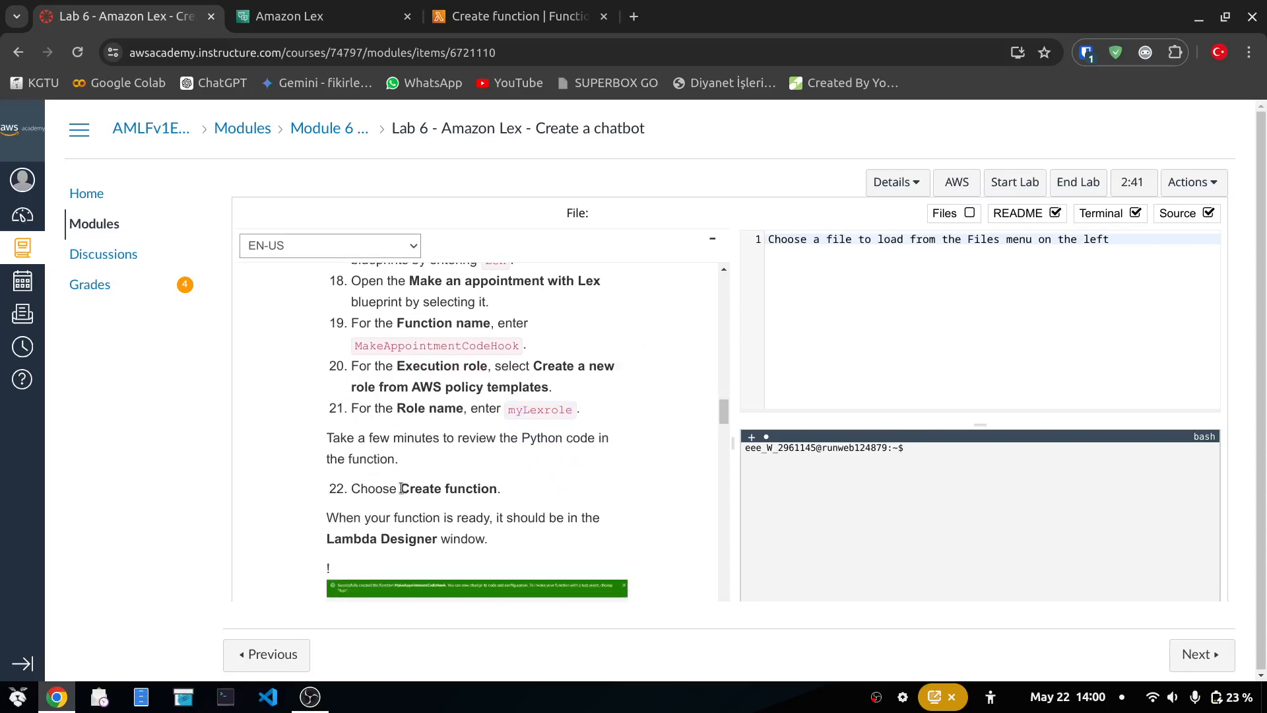
{"action": "left_click_drag", "start_coordinate": [410, 489], "coordinate": [494, 488]}
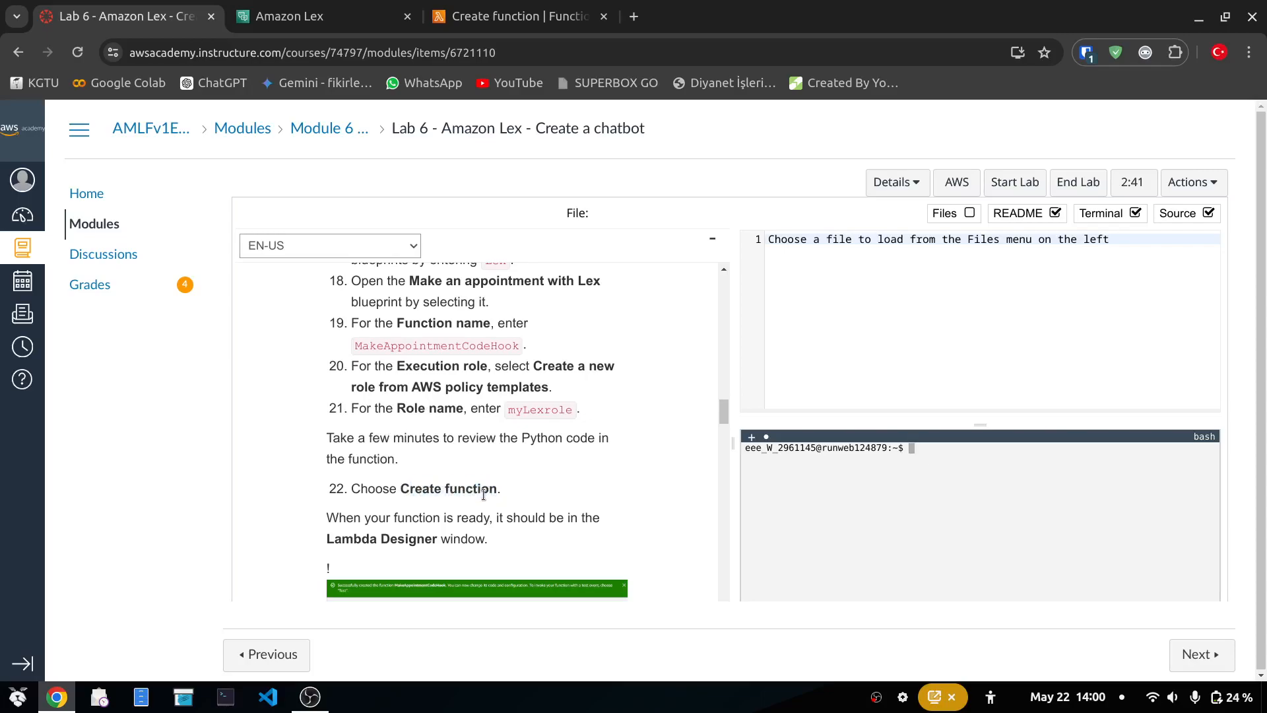
{"action": "left_click", "coordinate": [488, 16]}
{"action": "scroll", "coordinate": [478, 445], "scroll_direction": "down", "scroll_amount": 2}
{"action": "left_click", "coordinate": [456, 420]}
{"action": "left_click", "coordinate": [458, 425]}
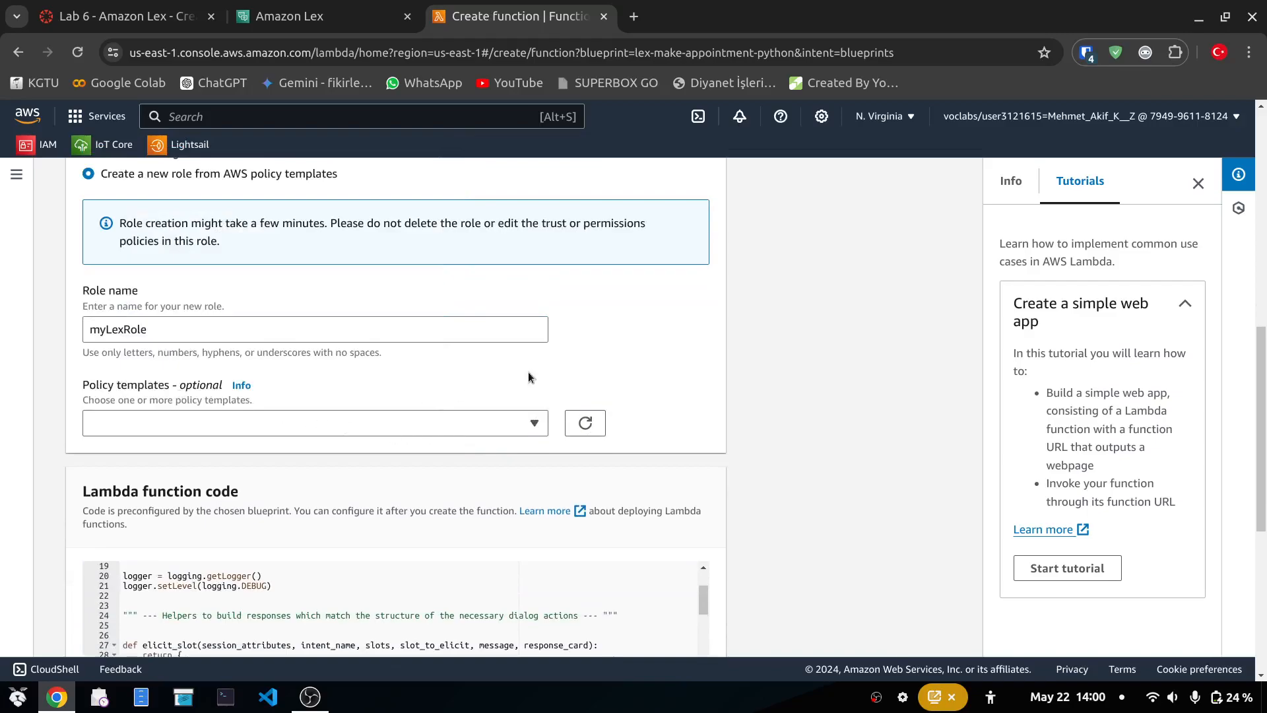
{"action": "scroll", "coordinate": [609, 354], "scroll_direction": "down", "scroll_amount": 6}
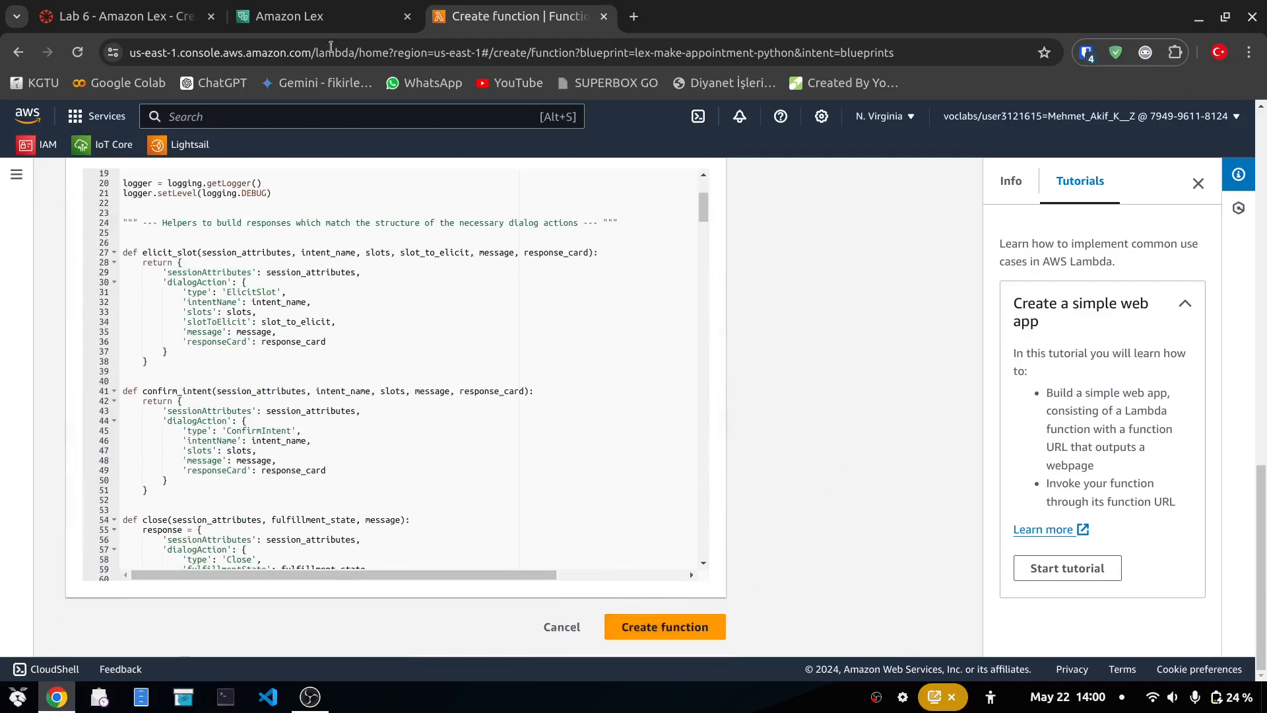
Step: Check the lab's instruction to create the function and create MakeAppointmentCodeHook from the Lex appointment blueprint
{"action": "left_click", "coordinate": [132, 16]}
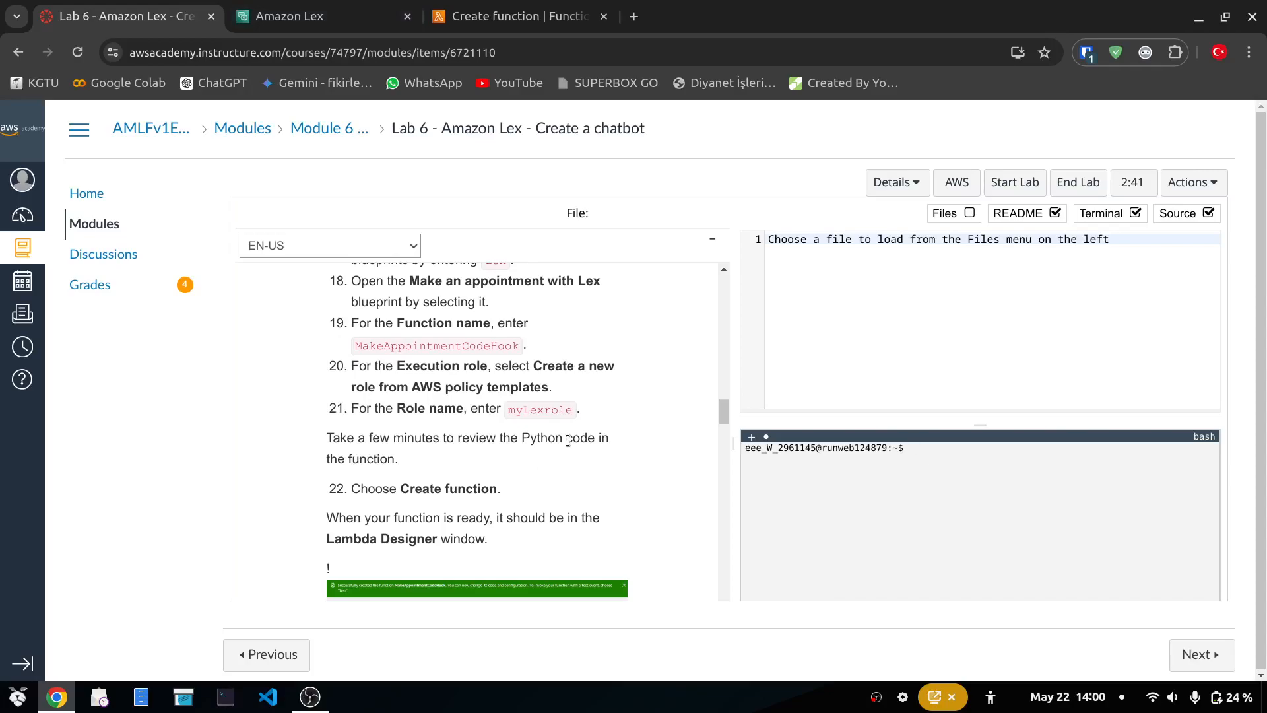
{"action": "scroll", "coordinate": [568, 441], "scroll_direction": "down", "scroll_amount": 3}
{"action": "scroll", "coordinate": [568, 441], "scroll_direction": "up", "scroll_amount": 2}
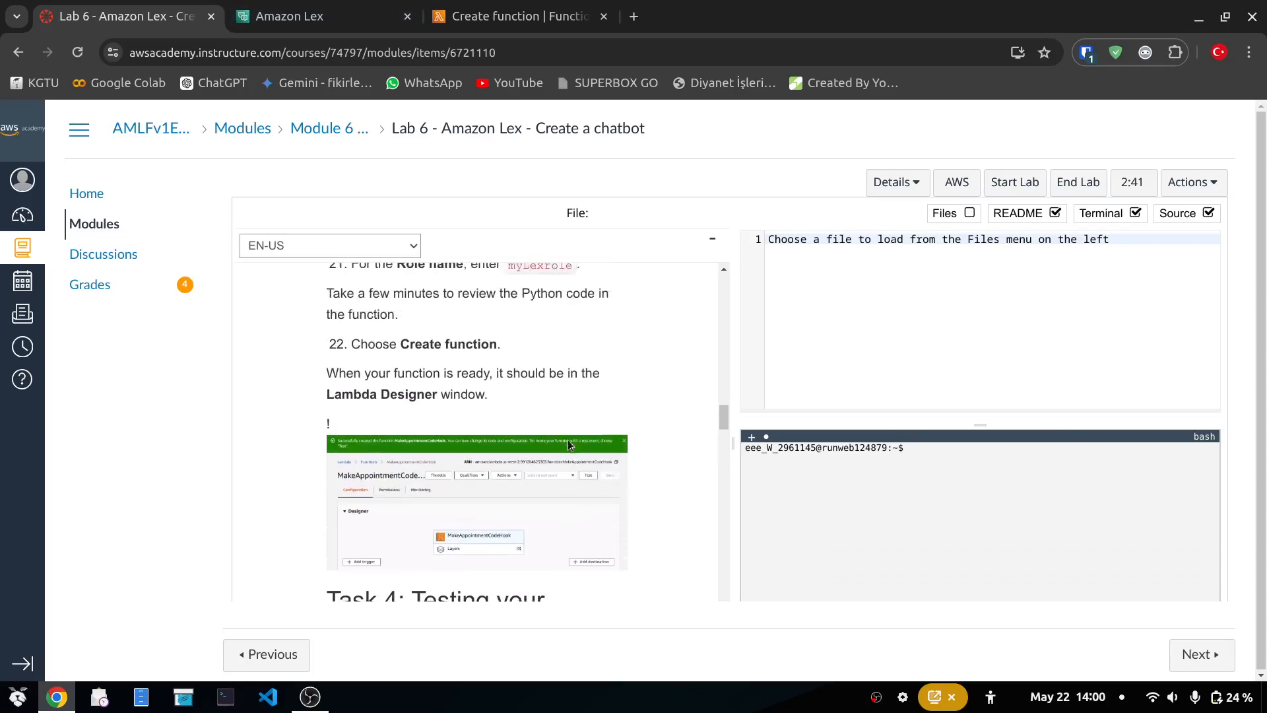
{"action": "left_click", "coordinate": [521, 16]}
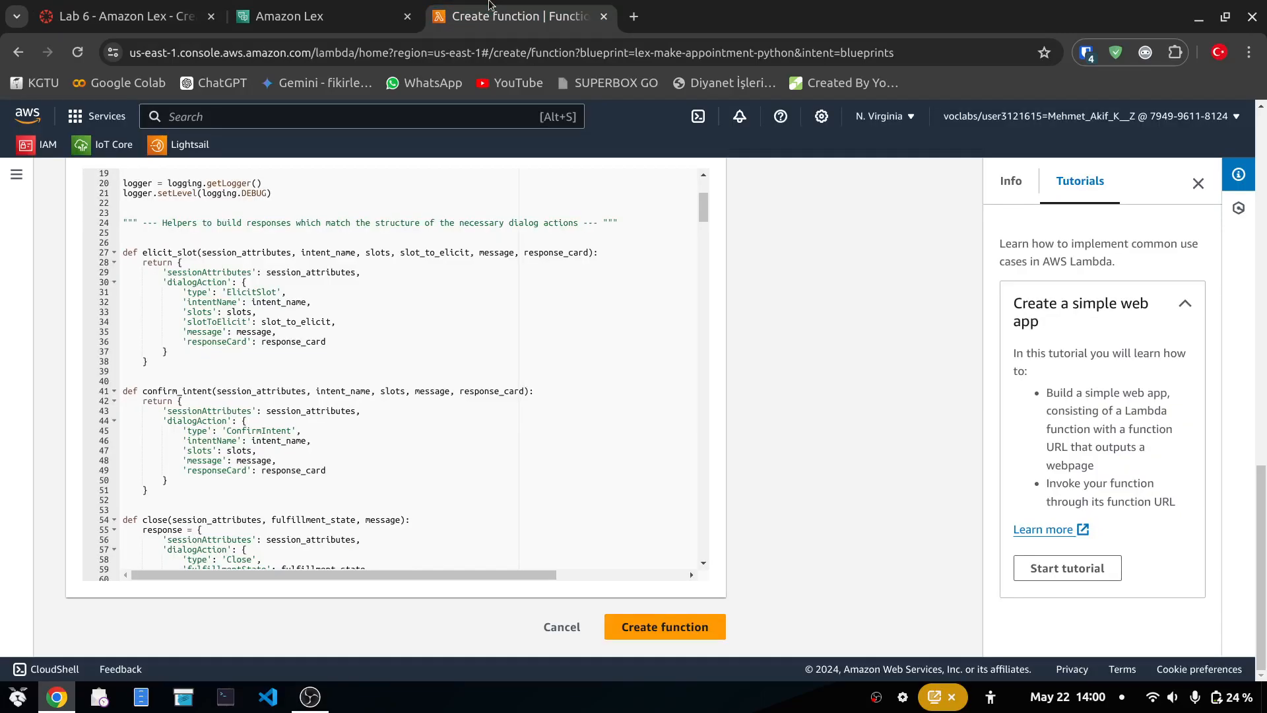
{"action": "left_click", "coordinate": [700, 628]}
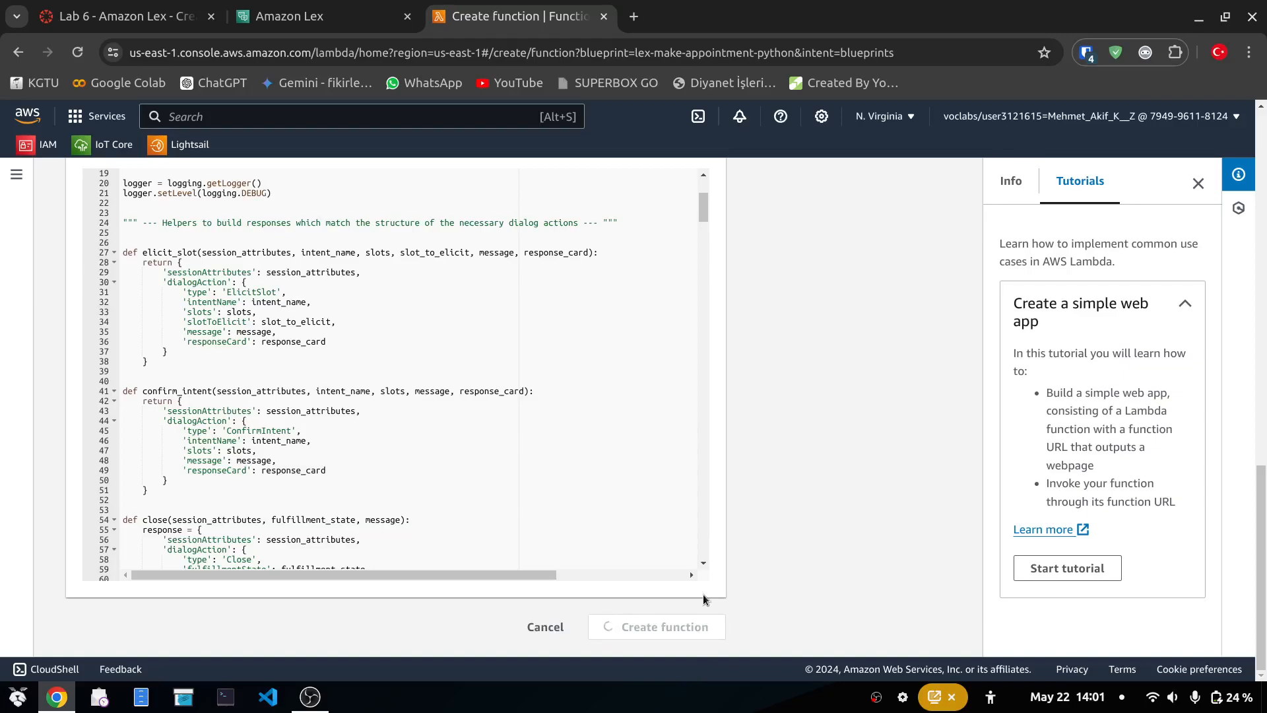
Step: Compare the lab's Lambda Designer illustration with the new function's overview and dismiss the creation notification
{"action": "left_click", "coordinate": [128, 7]}
{"action": "scroll", "coordinate": [642, 404], "scroll_direction": "down", "scroll_amount": 2}
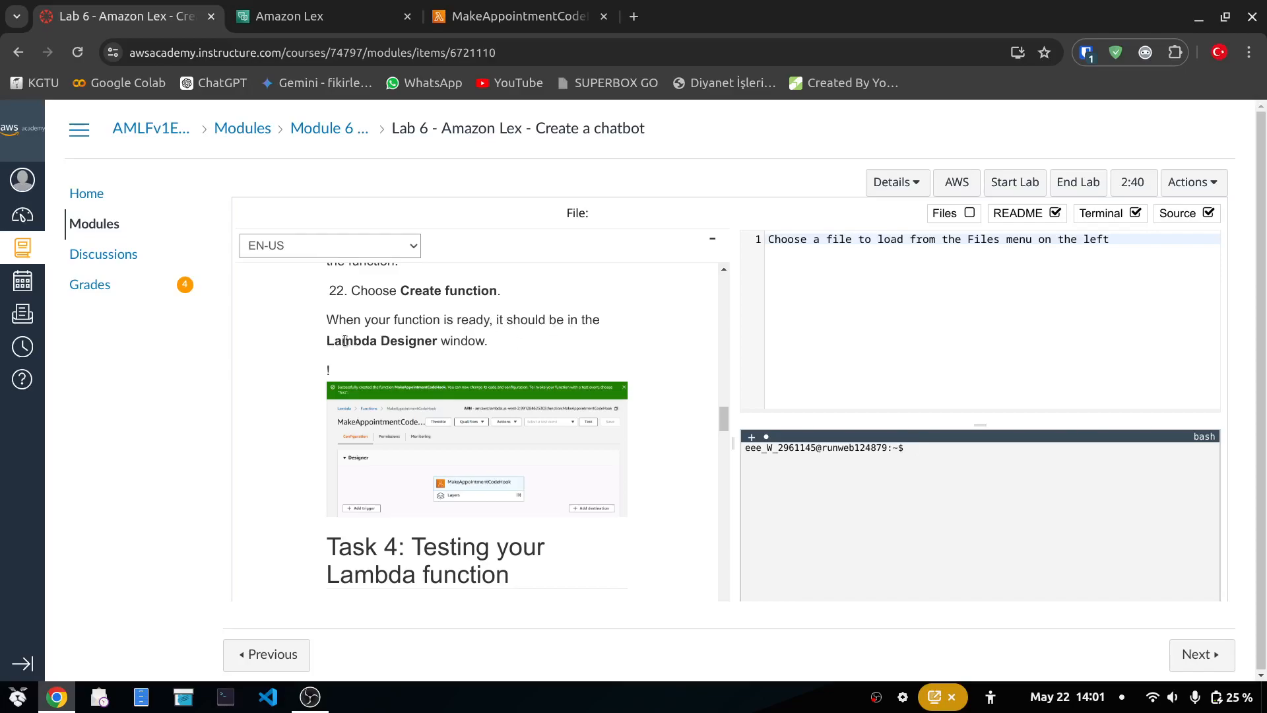
{"action": "left_click_drag", "start_coordinate": [326, 341], "coordinate": [438, 341]}
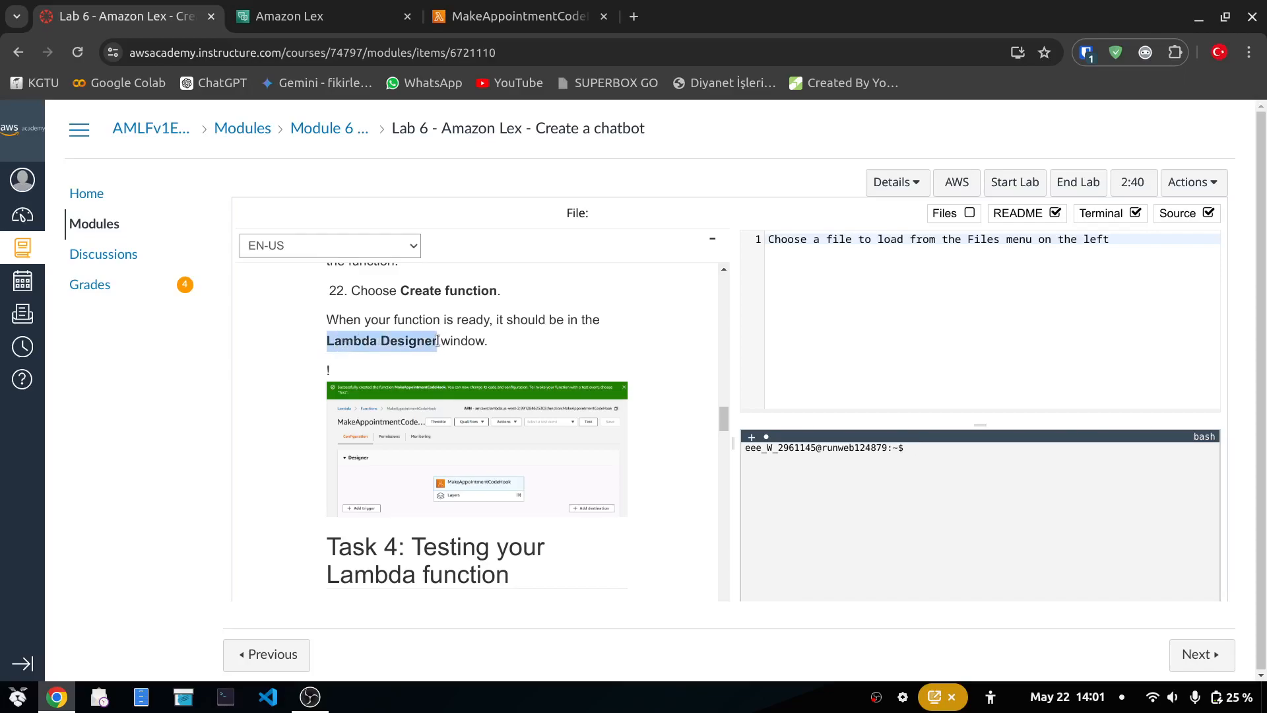
{"action": "left_click", "coordinate": [512, 362]}
{"action": "left_click", "coordinate": [518, 16]}
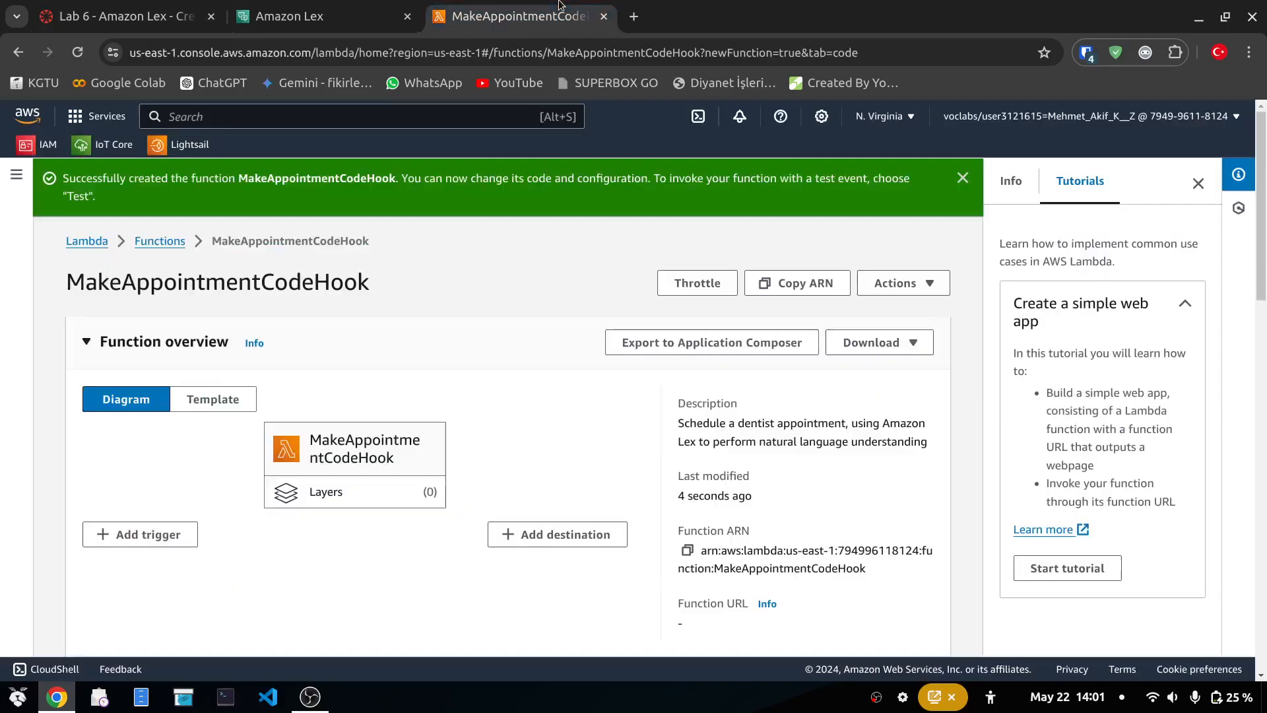
{"action": "scroll", "coordinate": [526, 404], "scroll_direction": "down", "scroll_amount": 3}
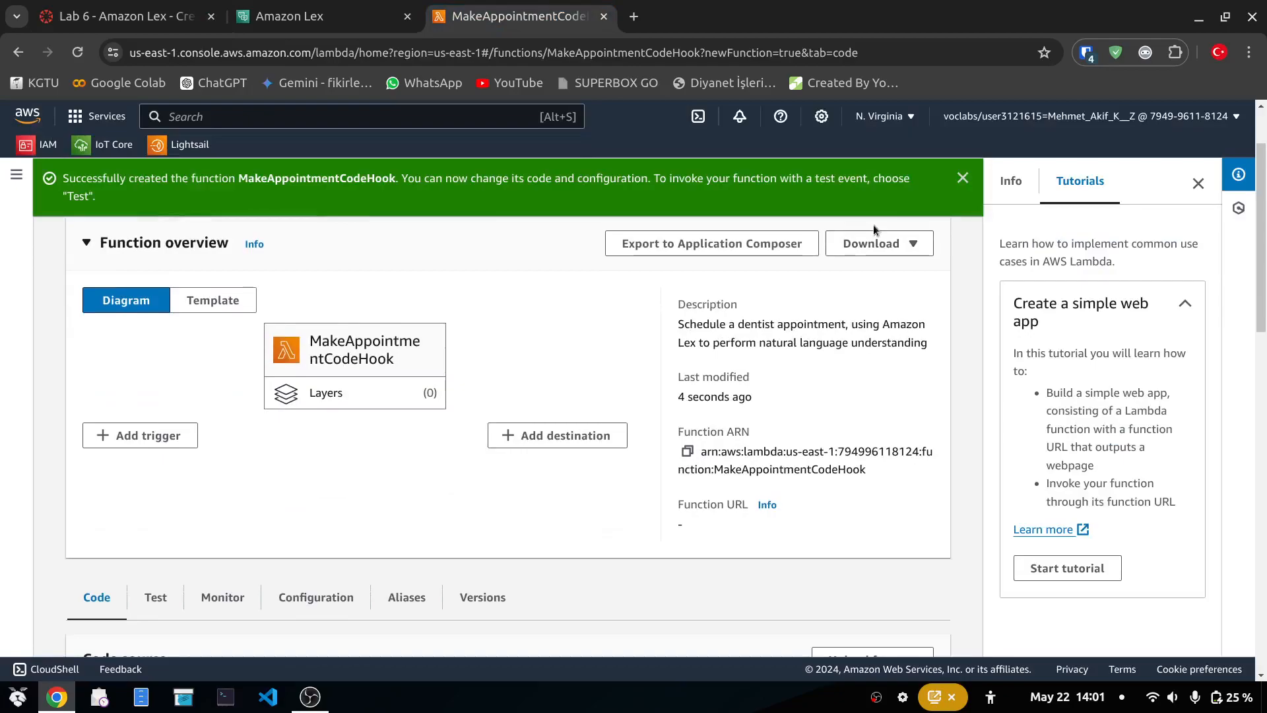
{"action": "left_click", "coordinate": [963, 178]}
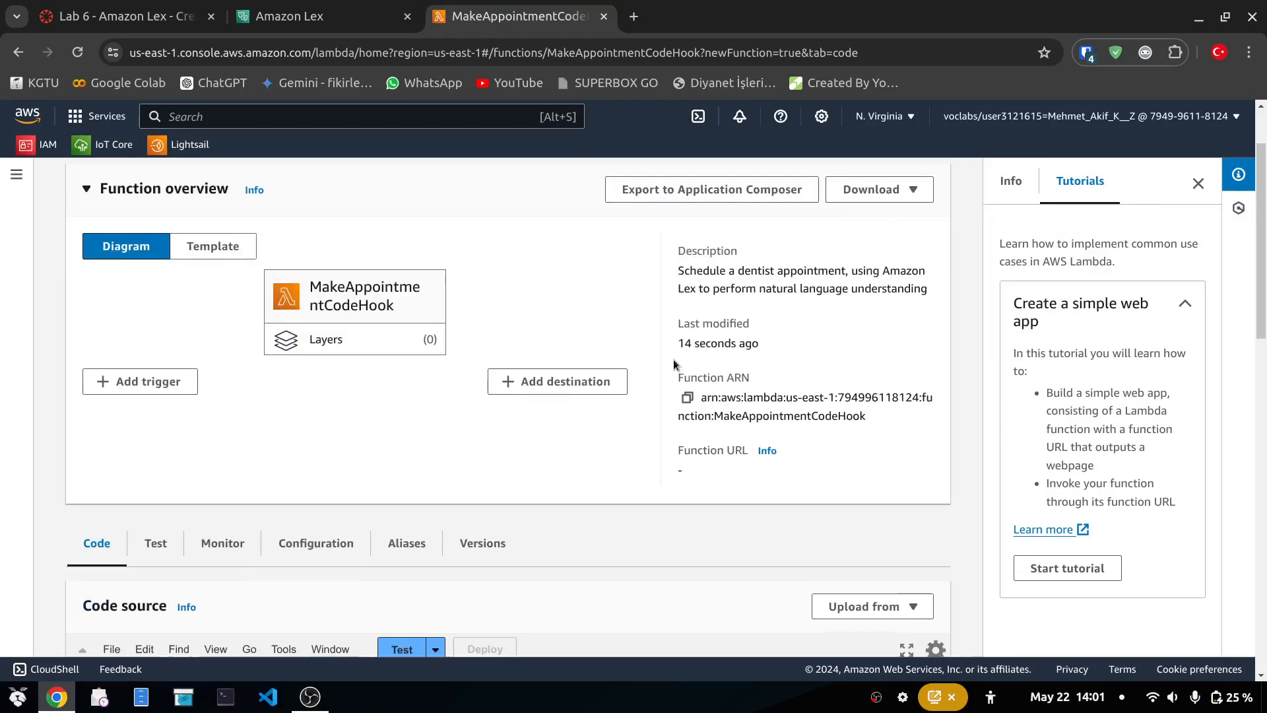
{"action": "scroll", "coordinate": [276, 488], "scroll_direction": "up", "scroll_amount": 3}
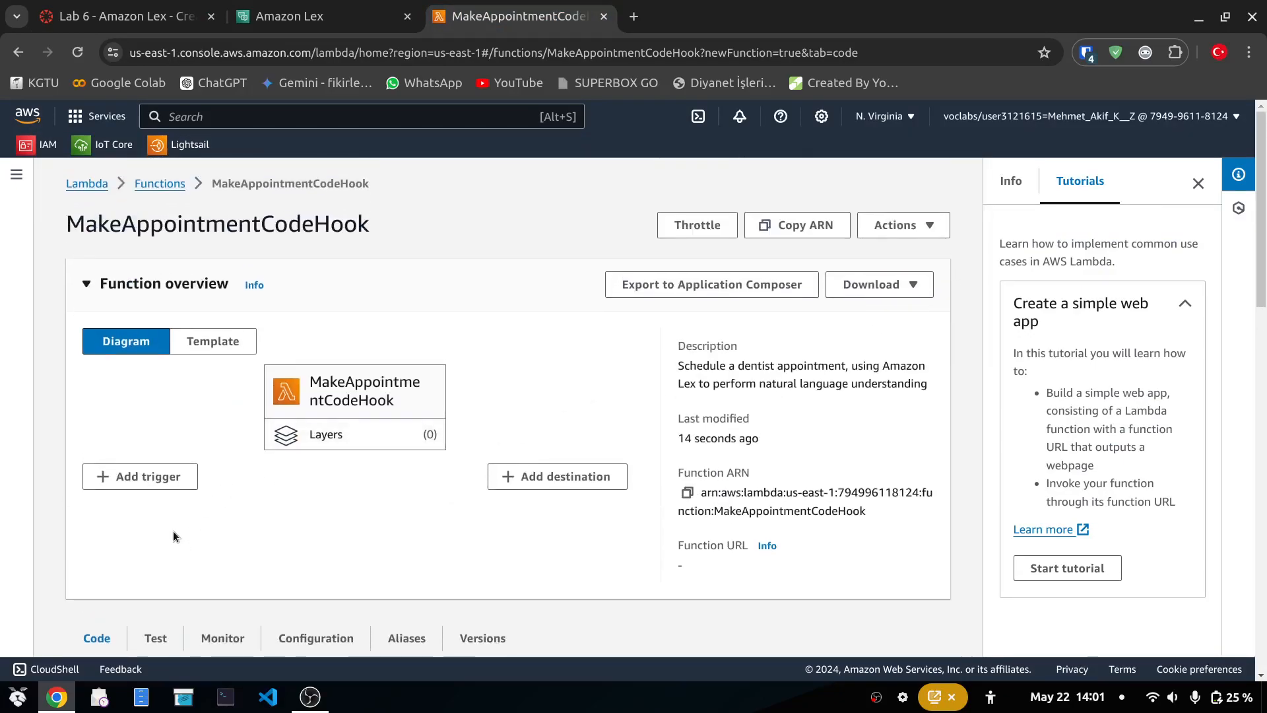
Step: Read the lab's Task 4 on testing the Lambda function and open the test event configuration for MakeAppointmentCodeHook
{"action": "left_click", "coordinate": [125, 16]}
{"action": "scroll", "coordinate": [518, 480], "scroll_direction": "down", "scroll_amount": 3}
{"action": "scroll", "coordinate": [519, 480], "scroll_direction": "down", "scroll_amount": 3}
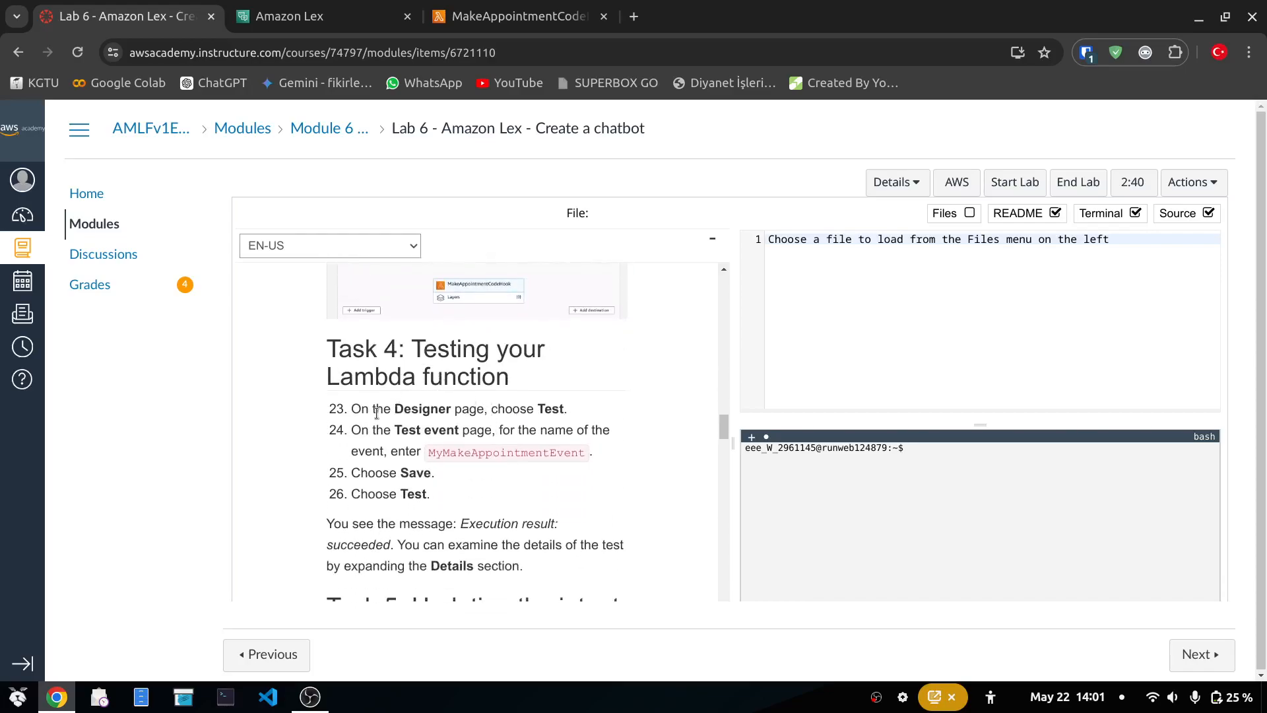
{"action": "scroll", "coordinate": [371, 402], "scroll_direction": "down", "scroll_amount": 3}
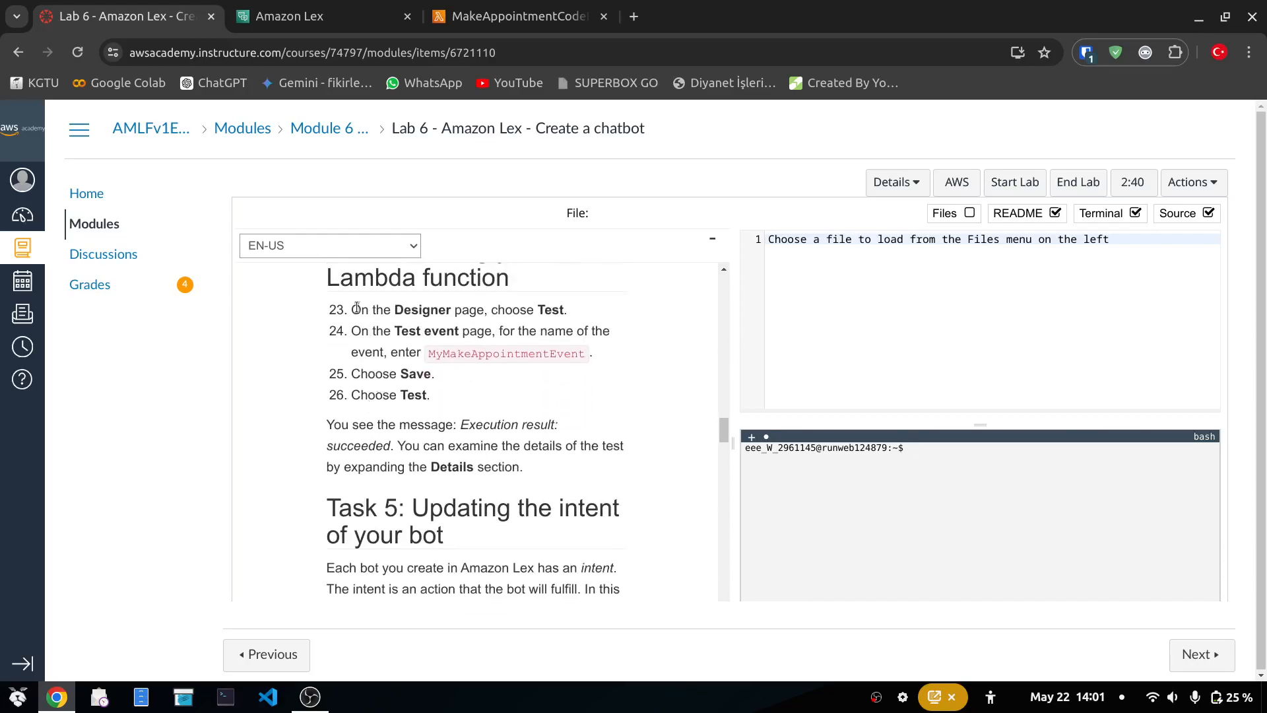
{"action": "double_click", "coordinate": [421, 312]}
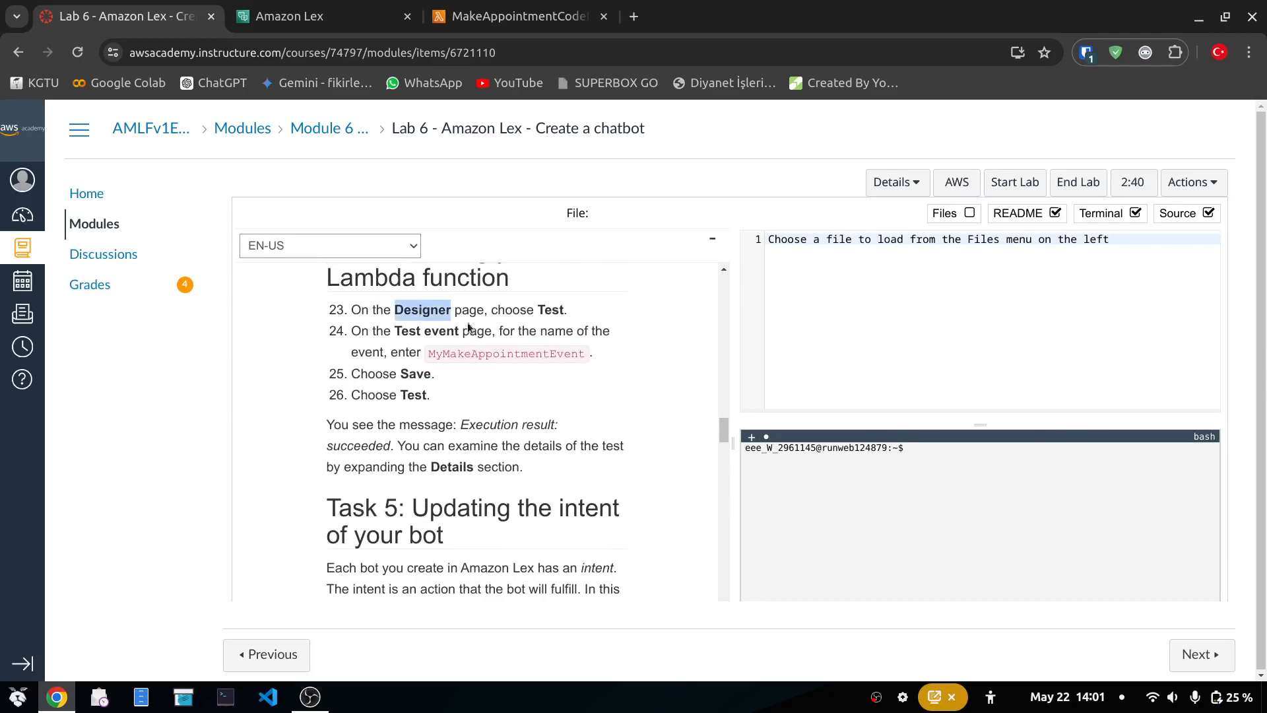
{"action": "double_click", "coordinate": [550, 310]}
{"action": "left_click", "coordinate": [520, 15]}
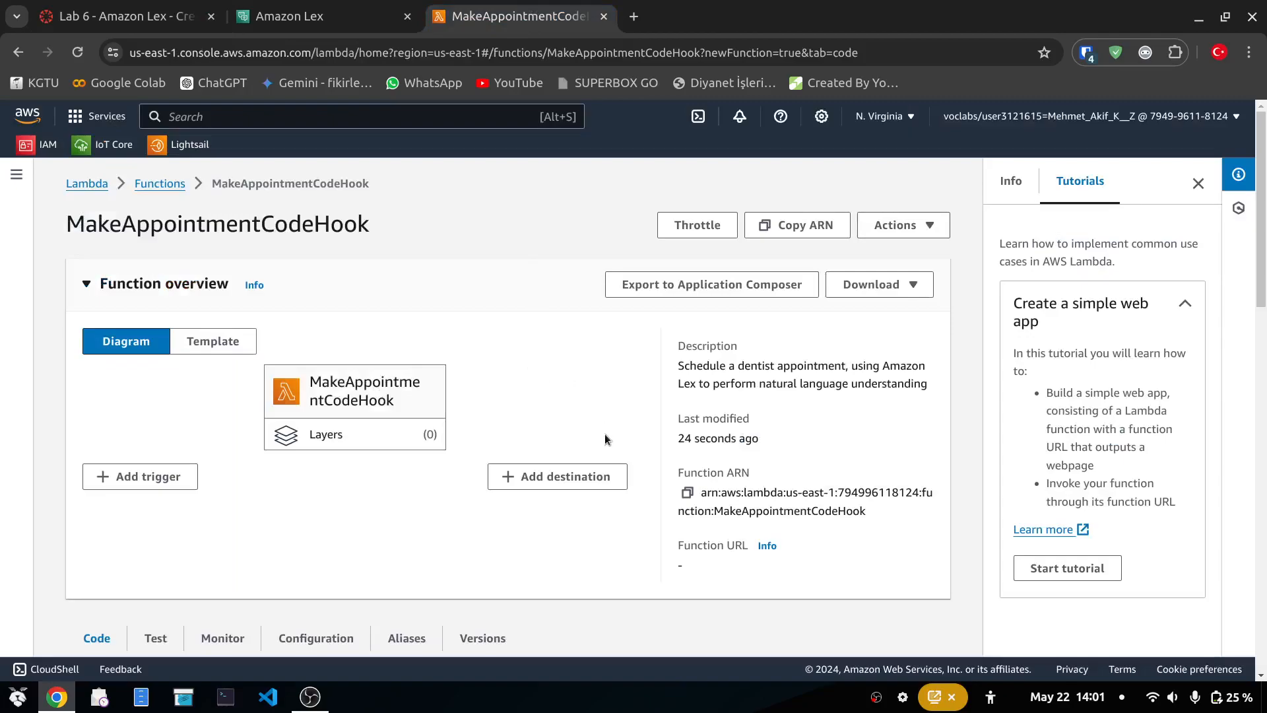
{"action": "scroll", "coordinate": [473, 480], "scroll_direction": "down", "scroll_amount": 3}
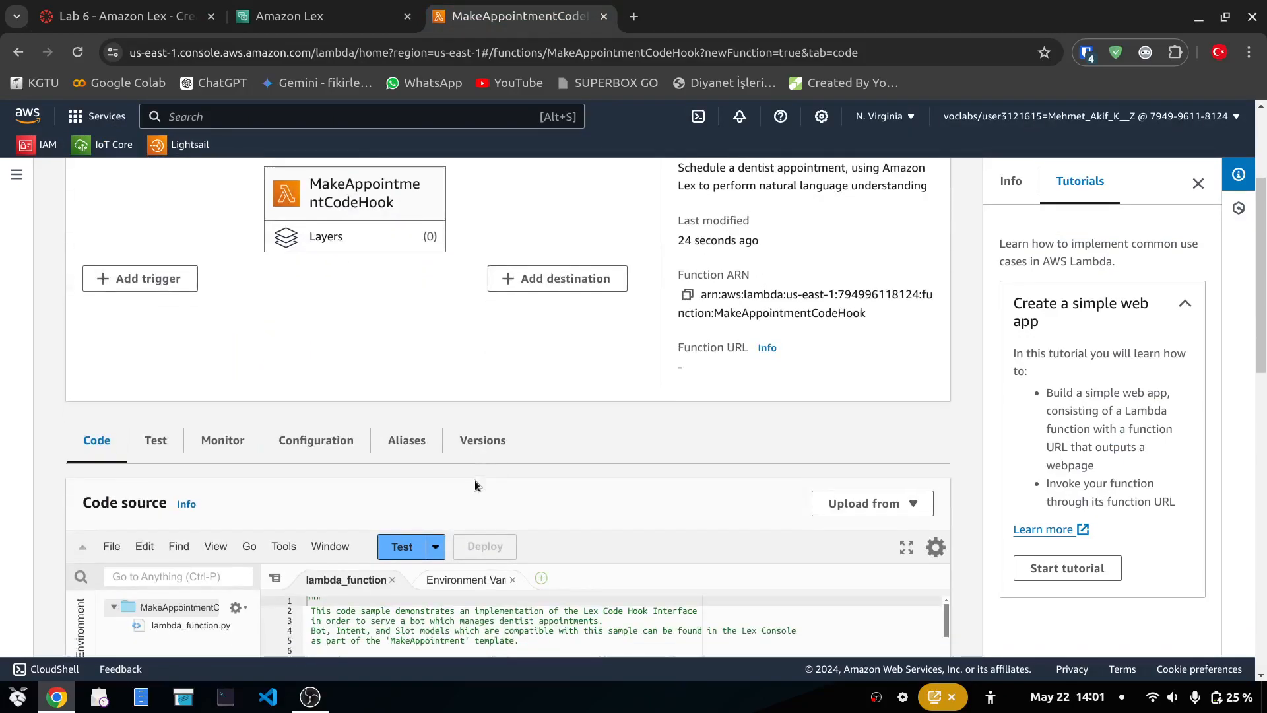
{"action": "scroll", "coordinate": [477, 489], "scroll_direction": "down", "scroll_amount": 3}
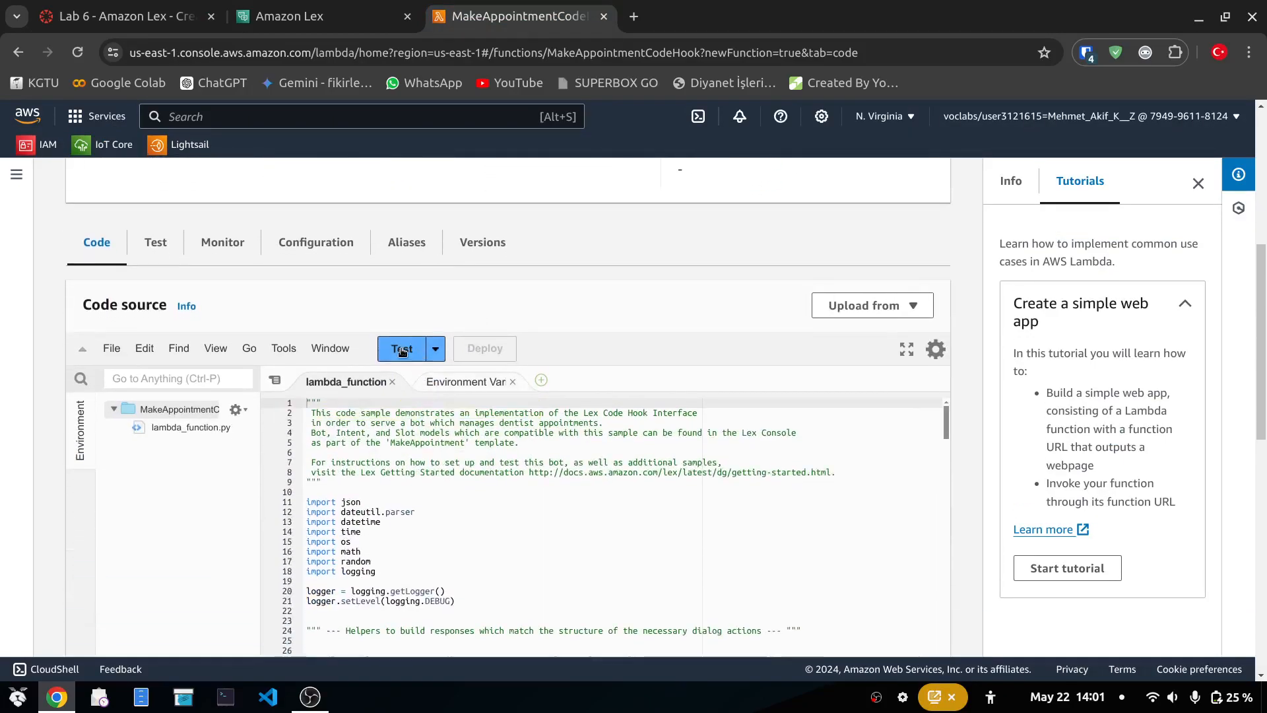
{"action": "left_click", "coordinate": [402, 351]}
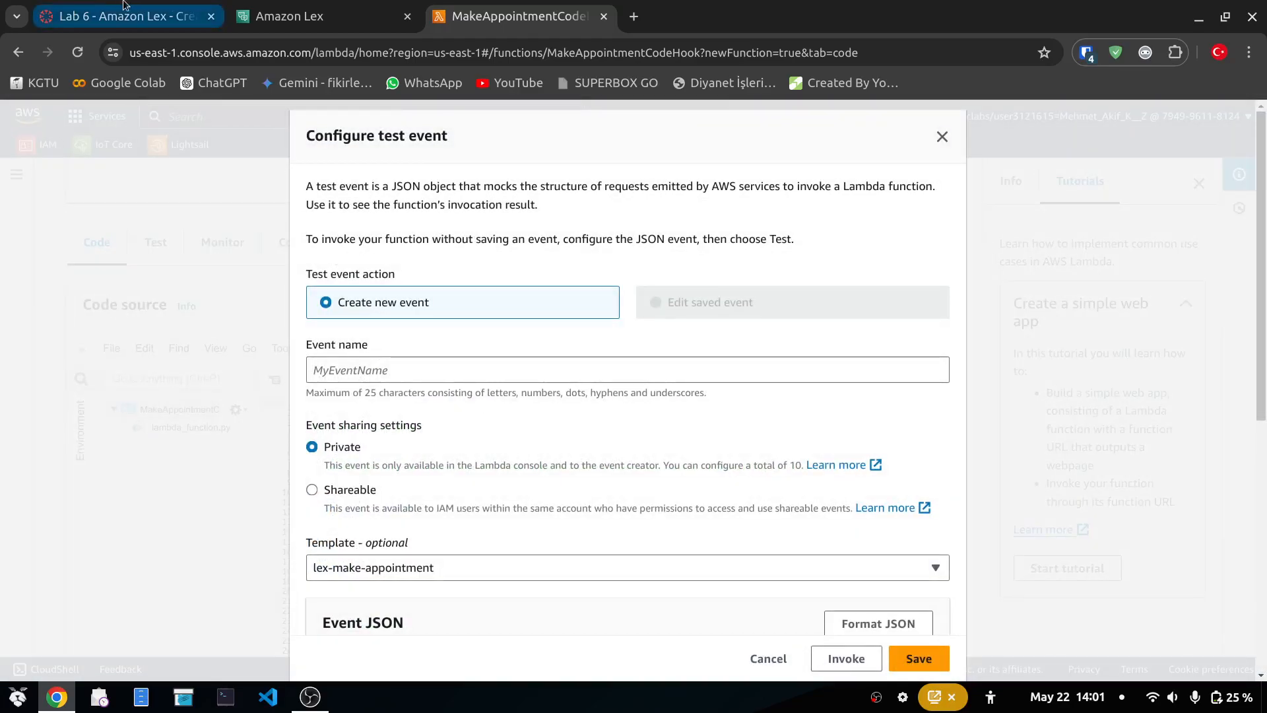
Step: Copy MyMakeAppointmentEvent from step 24 of the lab and enter it as the test event name
{"action": "left_click", "coordinate": [134, 26]}
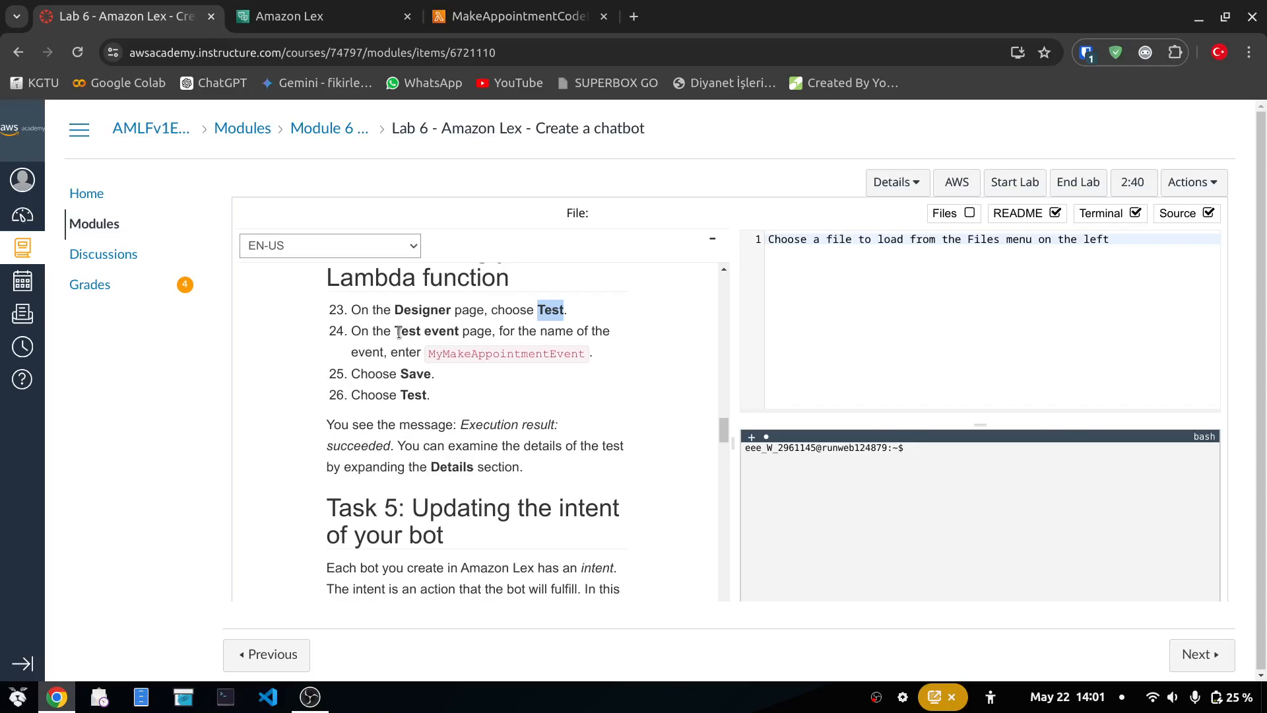
{"action": "double_click", "coordinate": [533, 355]}
{"action": "key", "text": "ctrl+c"}
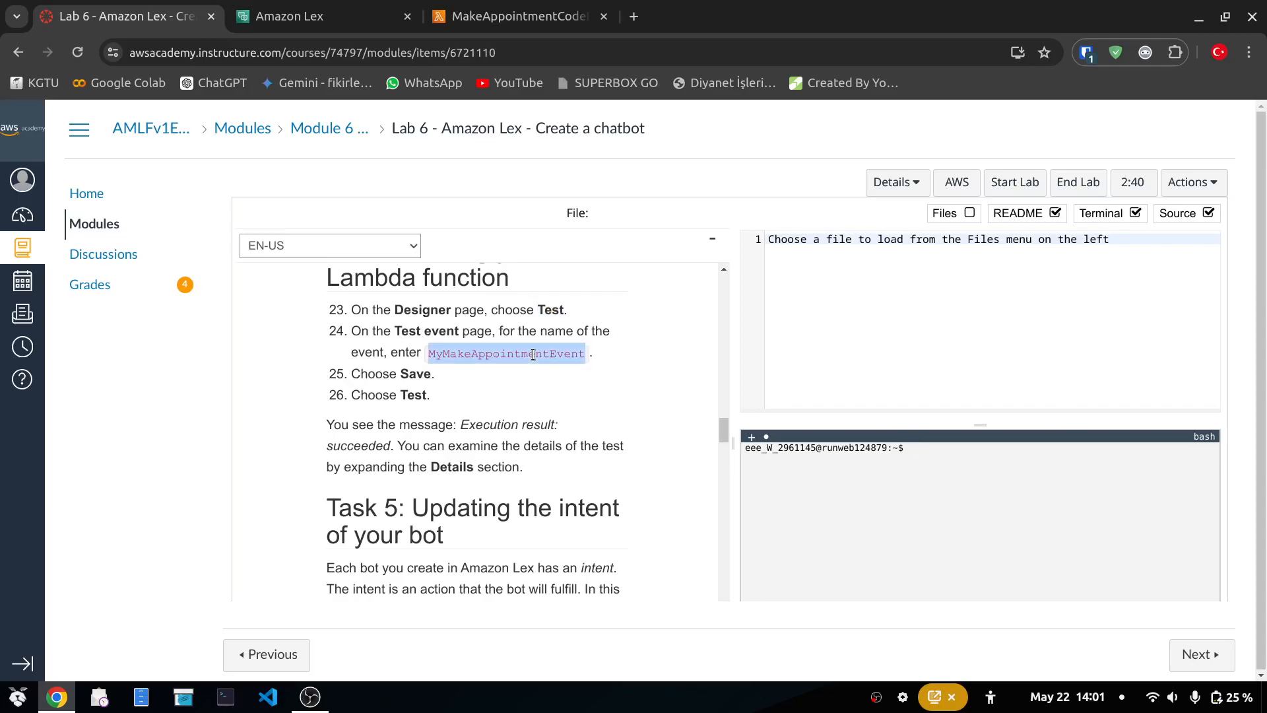
{"action": "left_click", "coordinate": [538, 17]}
{"action": "left_click", "coordinate": [490, 364]}
{"action": "key", "text": "ctrl+v"}
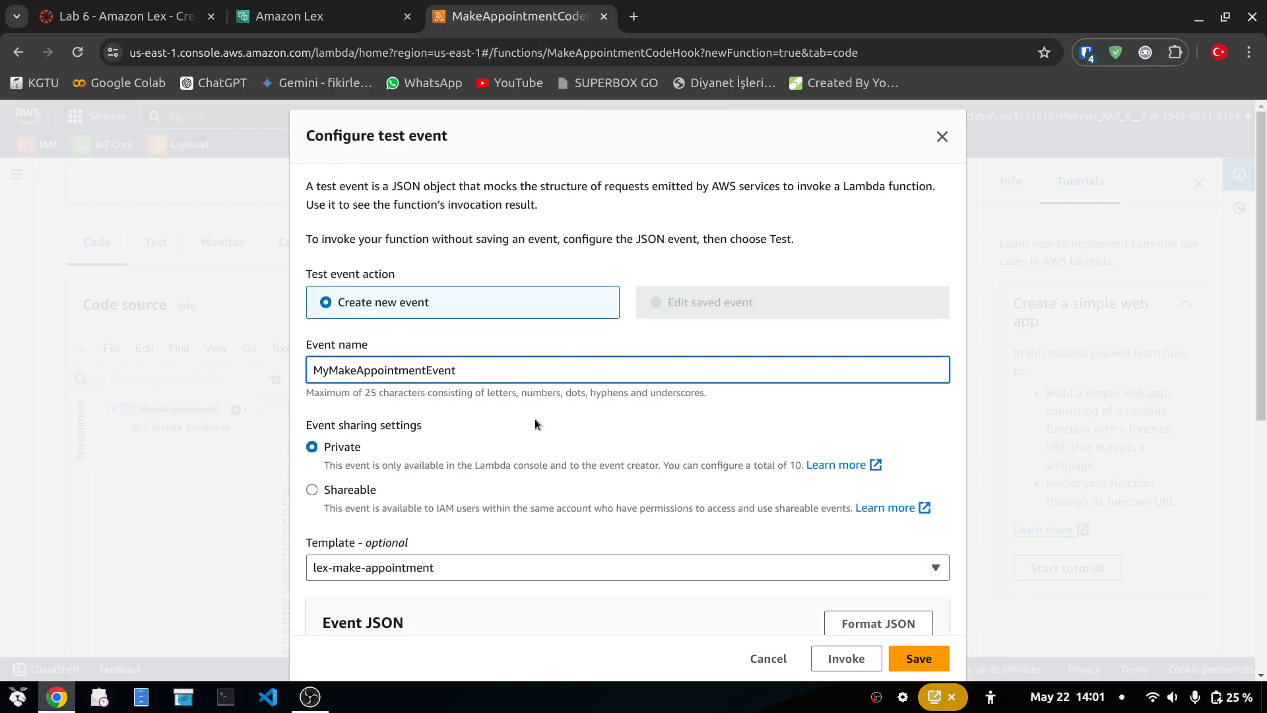
Step: Check step 25 of the lab and save the test event with the lex-make-appointment template
{"action": "left_click", "coordinate": [148, 17]}
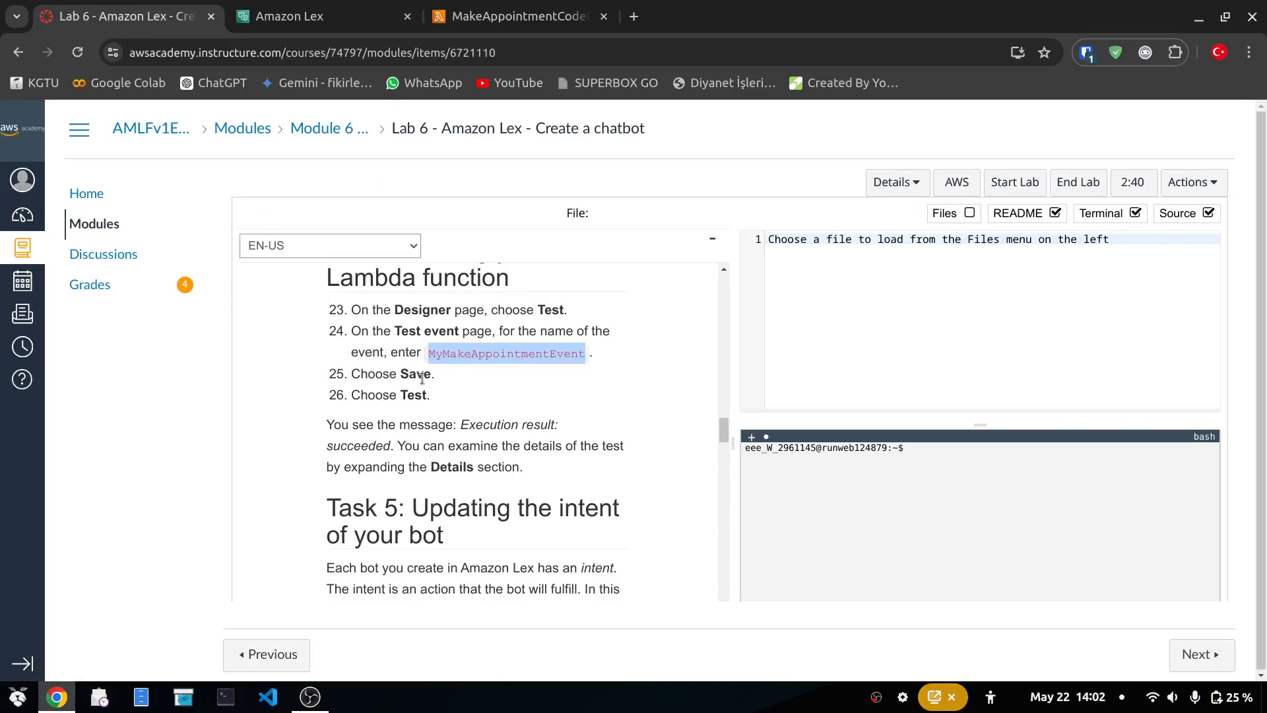
{"action": "left_click", "coordinate": [508, 17]}
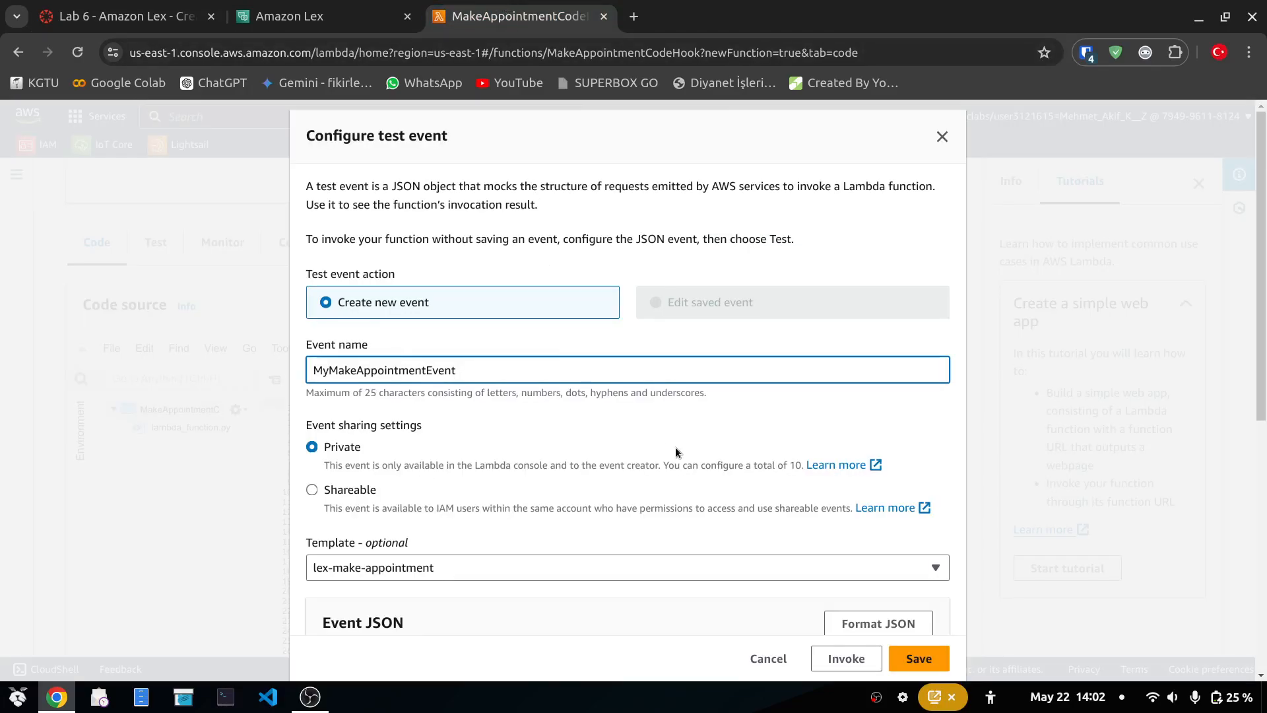
{"action": "scroll", "coordinate": [667, 444], "scroll_direction": "down", "scroll_amount": 3}
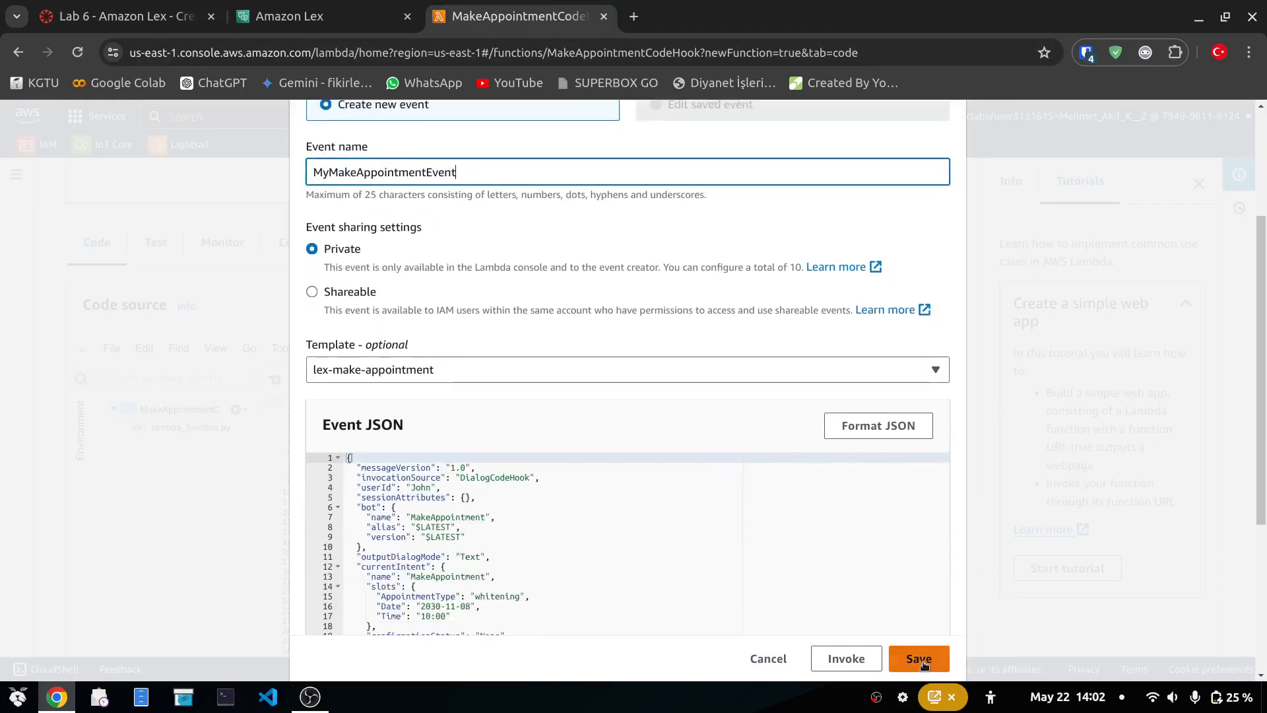
{"action": "left_click", "coordinate": [920, 660]}
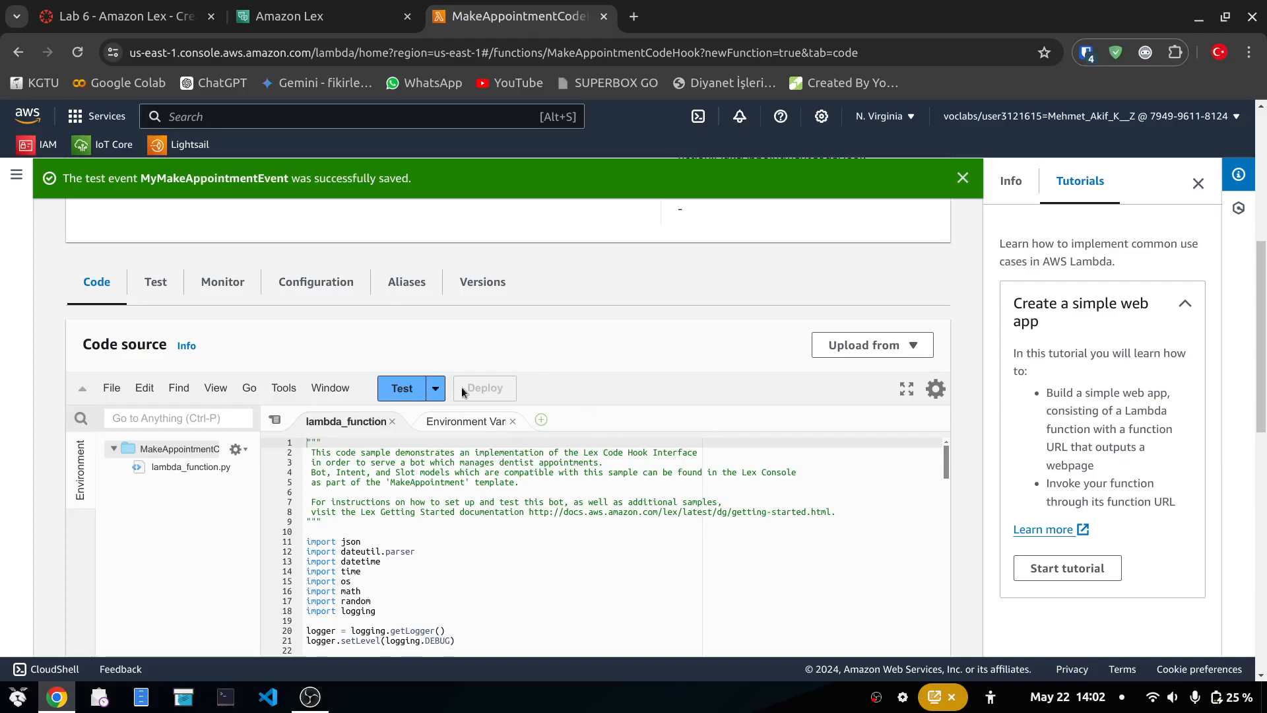
Step: Check step 26 of the lab and run the MakeAppointmentCodeHook function with the saved test event
{"action": "left_click", "coordinate": [125, 15]}
{"action": "left_click", "coordinate": [519, 16]}
{"action": "left_click", "coordinate": [404, 389]}
{"action": "scroll", "coordinate": [762, 436], "scroll_direction": "down", "scroll_amount": 3}
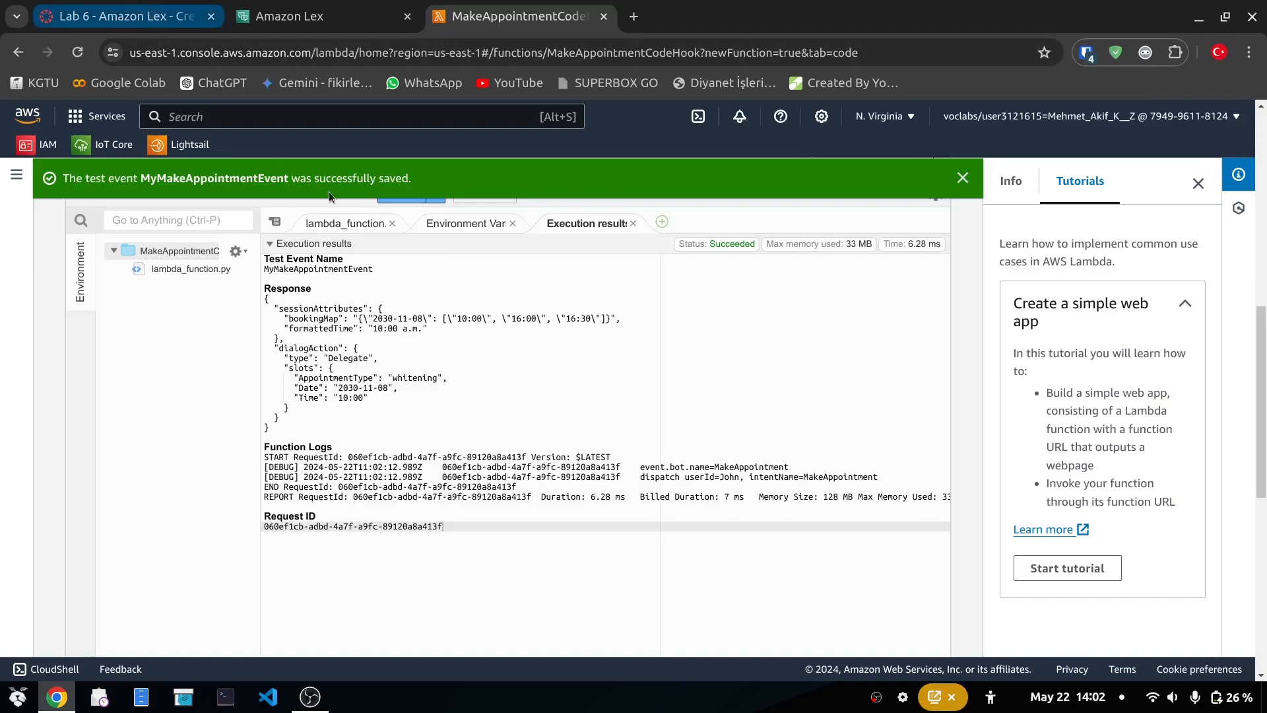
{"action": "left_click", "coordinate": [481, 222]}
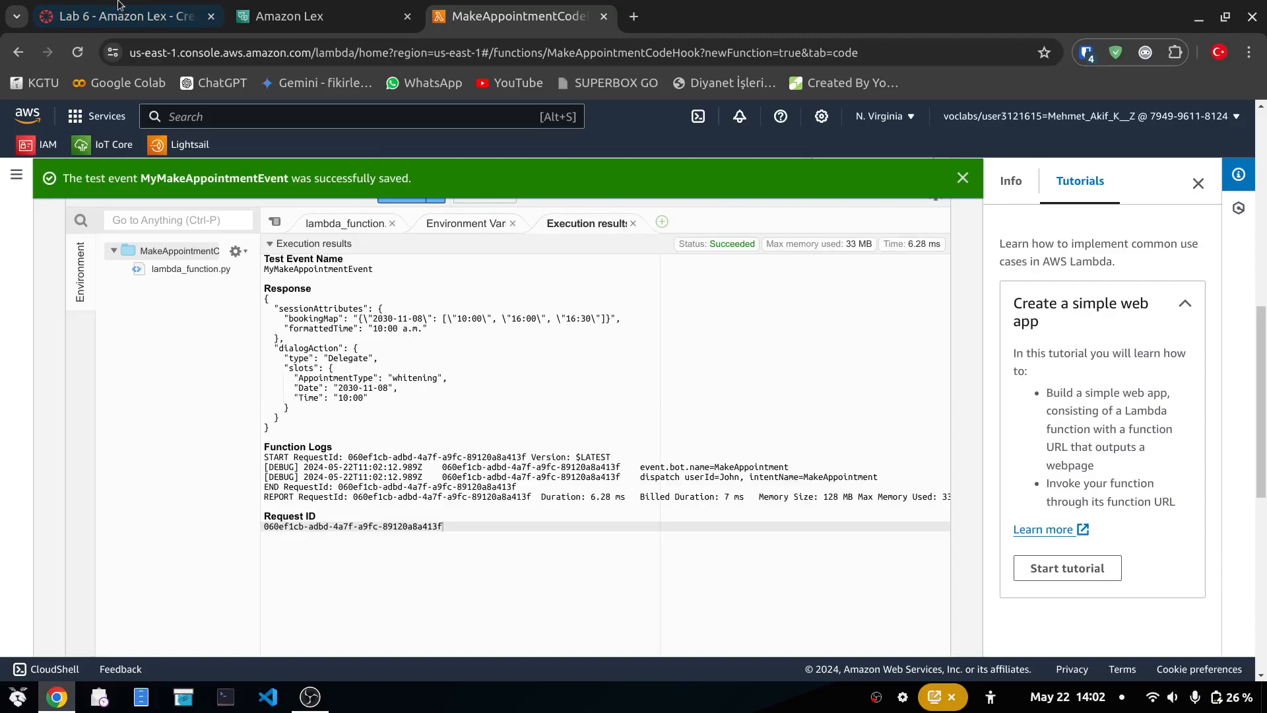
Step: Compare the function's execution results with the outcome described at the end of the lab's Task 4
{"action": "left_click", "coordinate": [141, 17]}
{"action": "scroll", "coordinate": [503, 401], "scroll_direction": "down", "scroll_amount": 3}
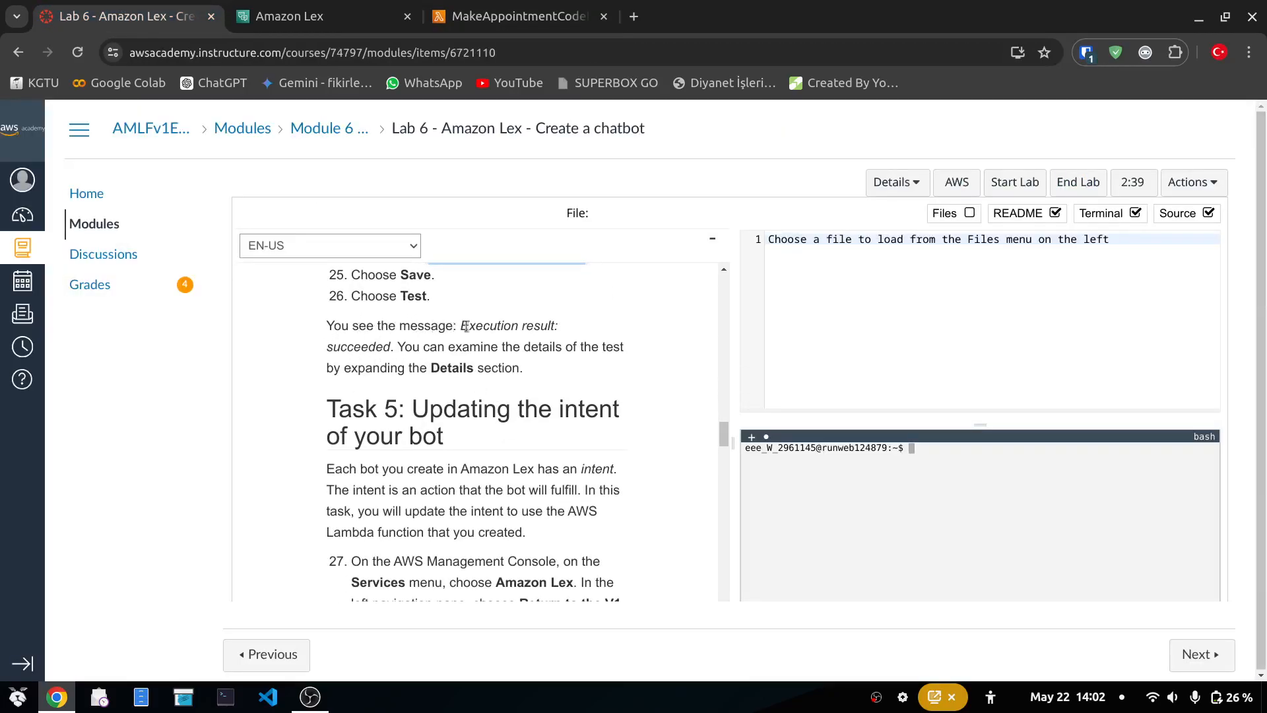
{"action": "left_click", "coordinate": [491, 9]}
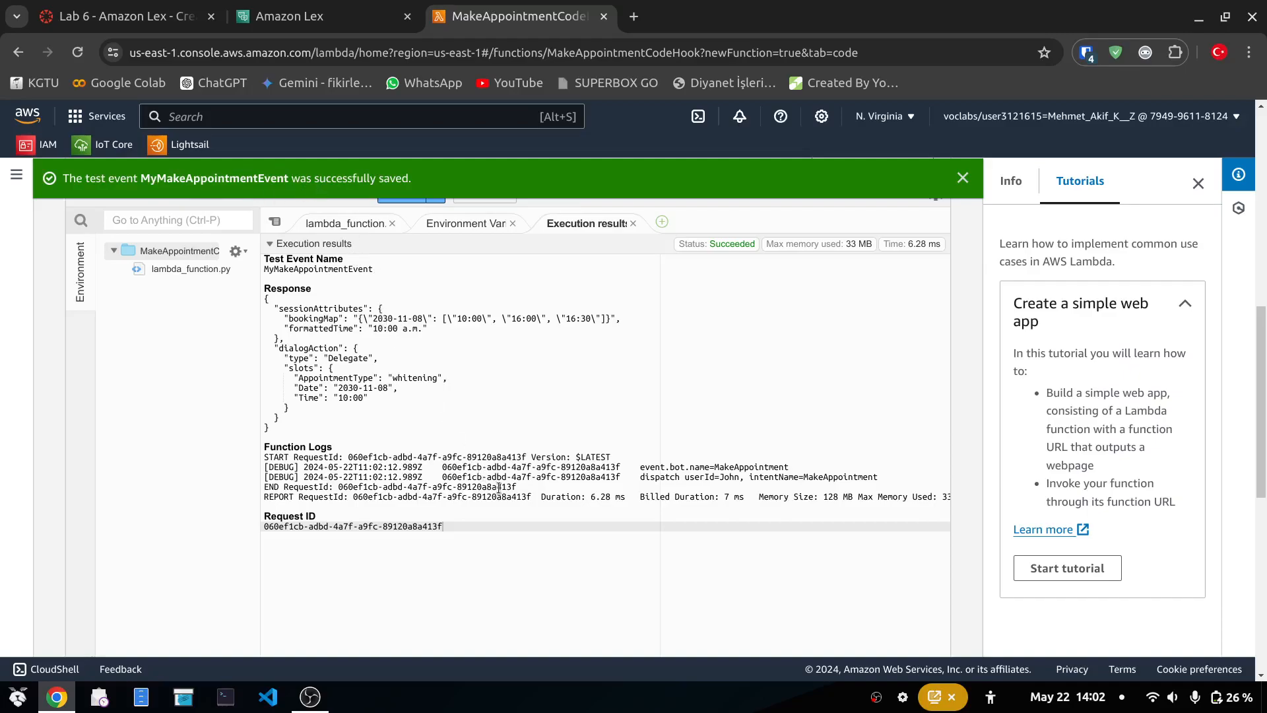
{"action": "scroll", "coordinate": [499, 487], "scroll_direction": "up", "scroll_amount": 3}
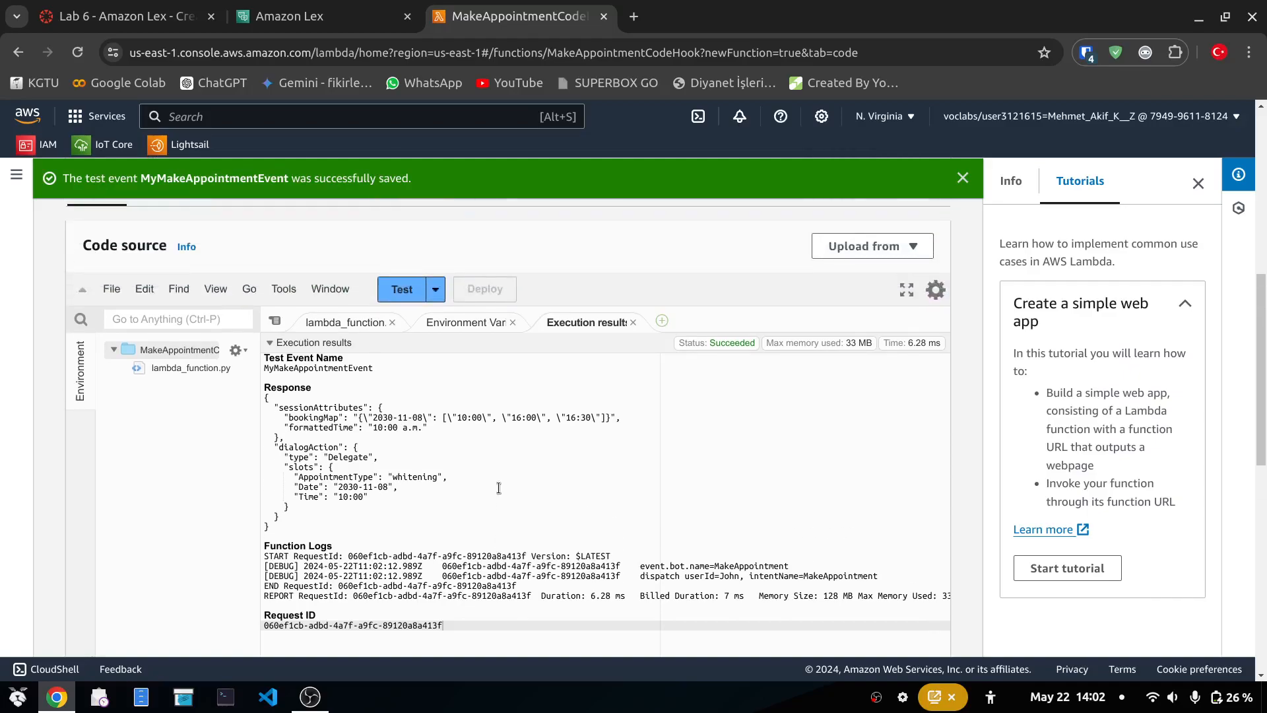
Step: Examine the MakeAppointmentCodeHook page and its execution results for the success message and Details section described in the lab
{"action": "scroll", "coordinate": [499, 488], "scroll_direction": "down", "scroll_amount": 3}
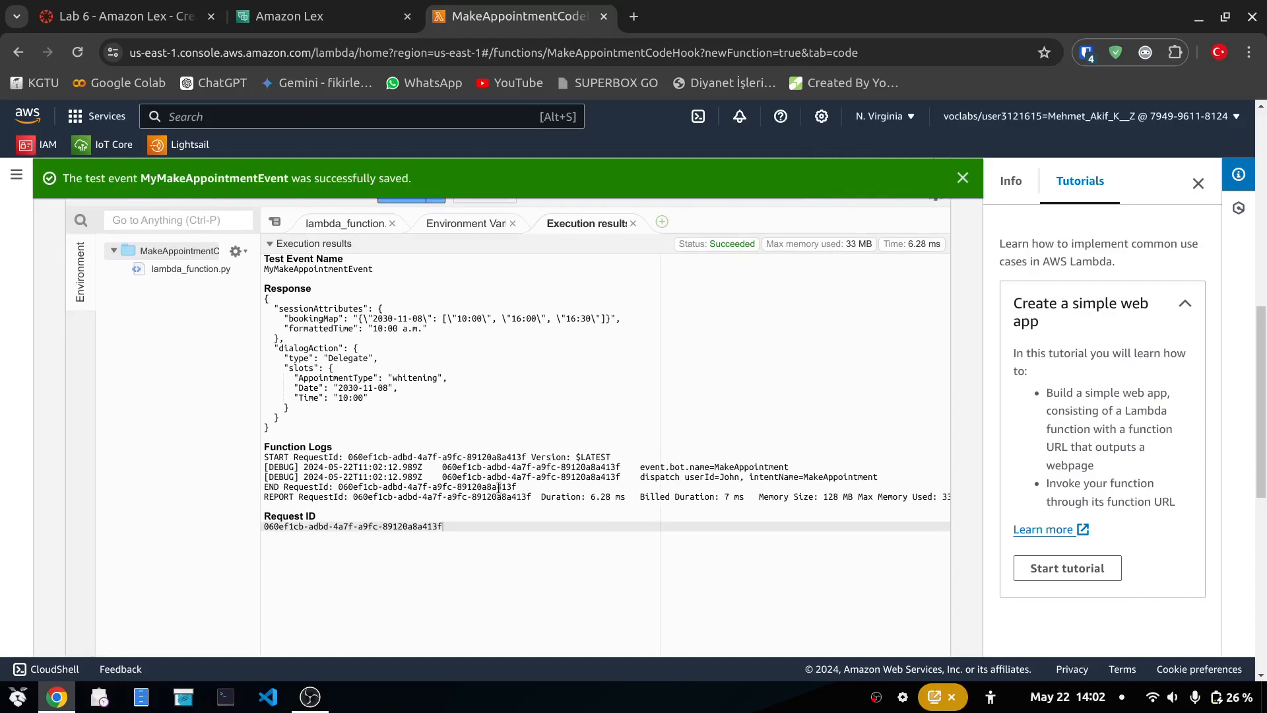
{"action": "scroll", "coordinate": [499, 488], "scroll_direction": "down", "scroll_amount": 3}
{"action": "scroll", "coordinate": [499, 488], "scroll_direction": "up", "scroll_amount": 5}
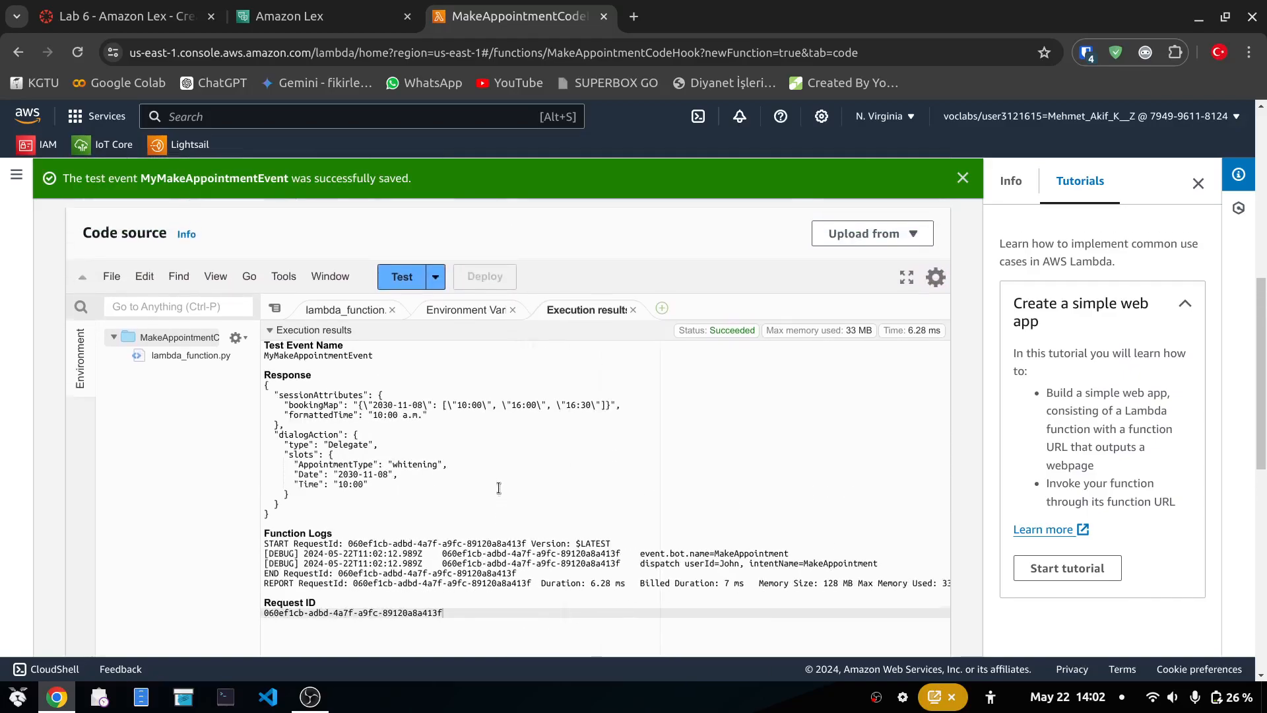
{"action": "scroll", "coordinate": [499, 487], "scroll_direction": "down", "scroll_amount": 4}
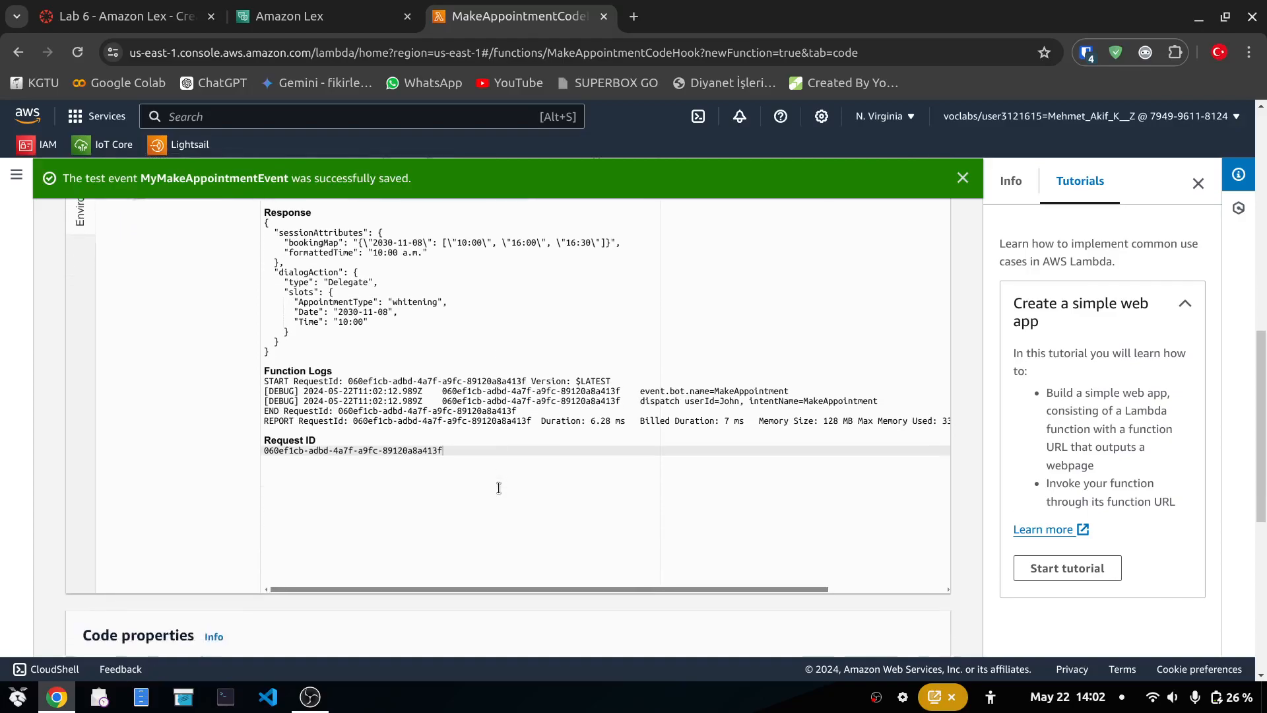
{"action": "left_click", "coordinate": [60, 4]}
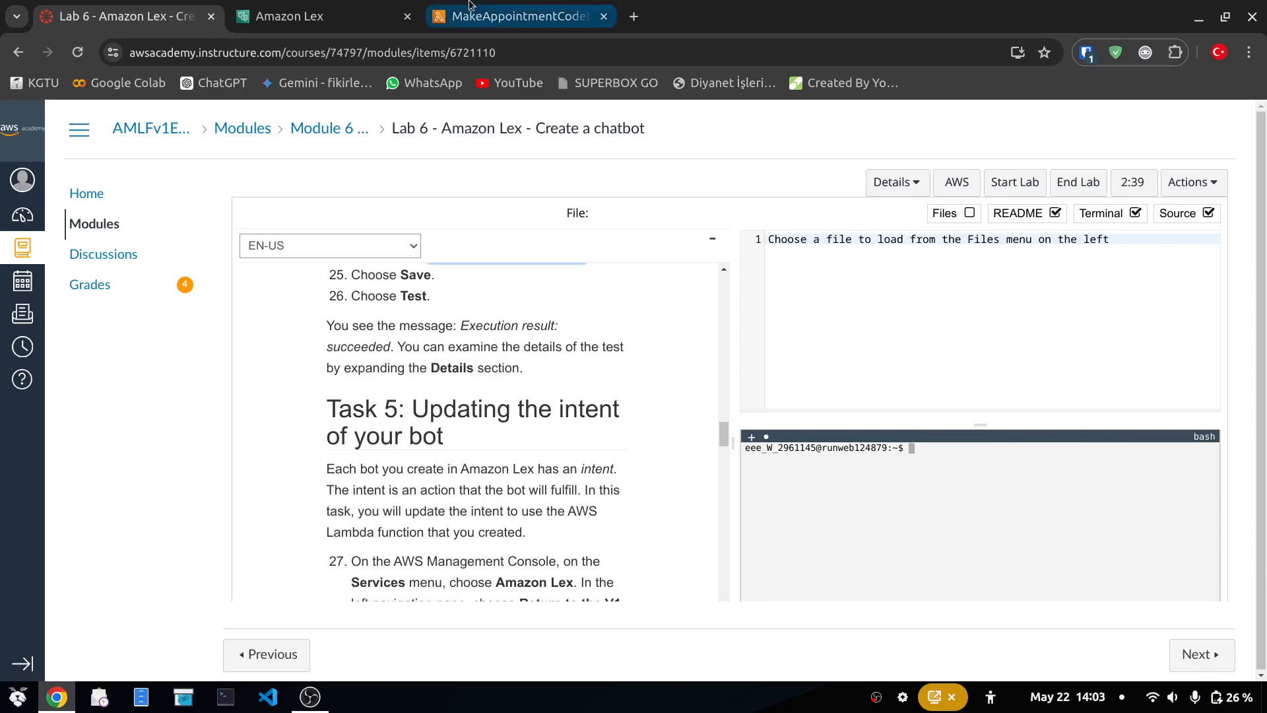
{"action": "left_click", "coordinate": [489, 14]}
{"action": "scroll", "coordinate": [499, 466], "scroll_direction": "up", "scroll_amount": 3}
{"action": "scroll", "coordinate": [499, 466], "scroll_direction": "down", "scroll_amount": 8}
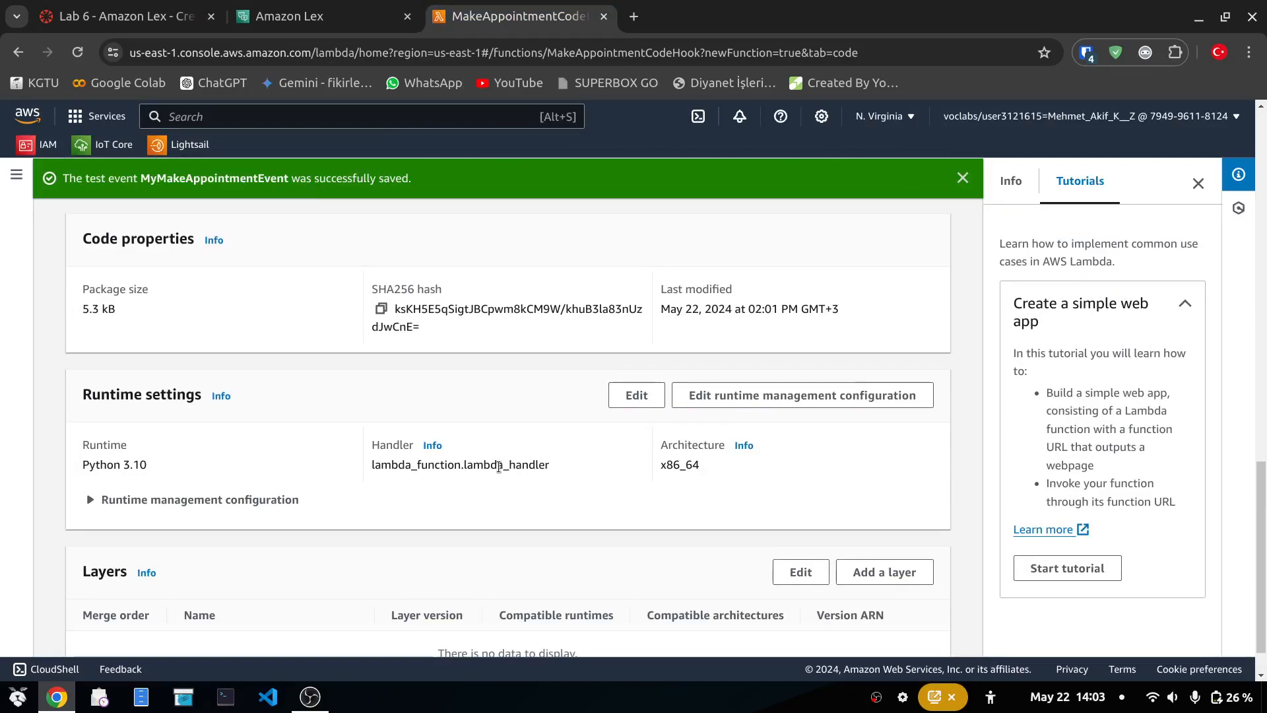
{"action": "scroll", "coordinate": [499, 467], "scroll_direction": "down", "scroll_amount": 1}
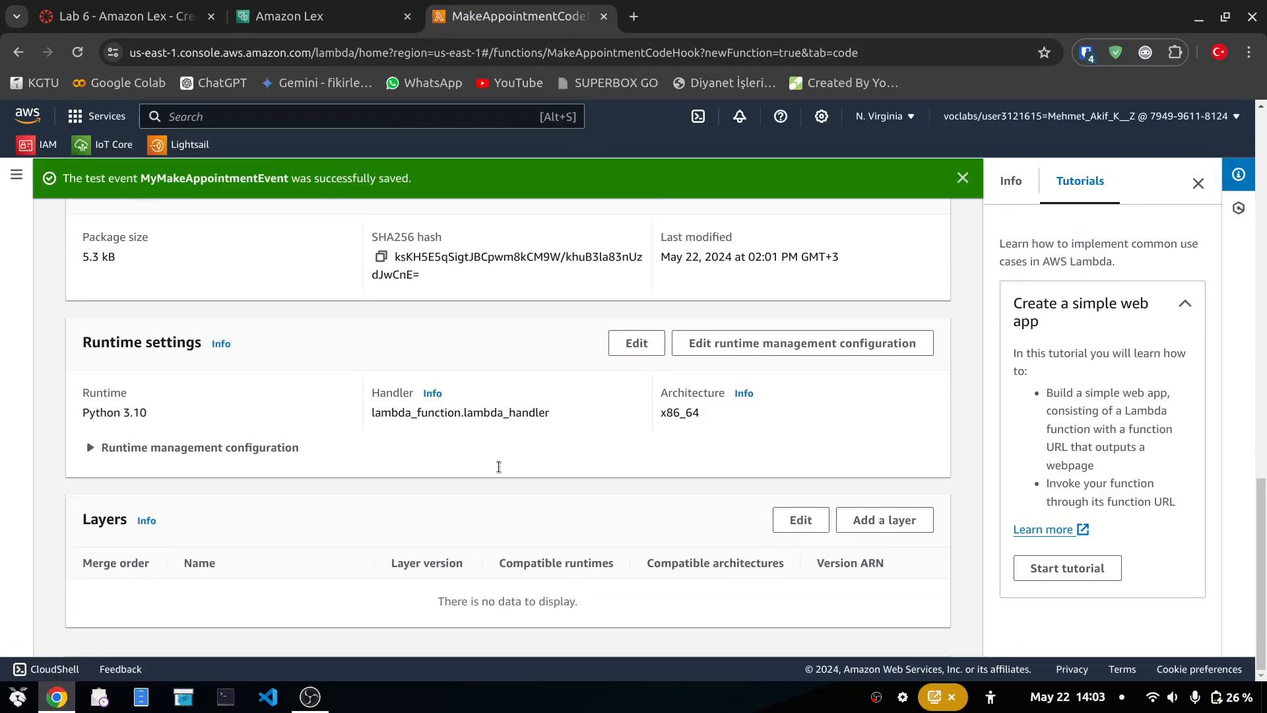
{"action": "scroll", "coordinate": [351, 456], "scroll_direction": "up", "scroll_amount": 6}
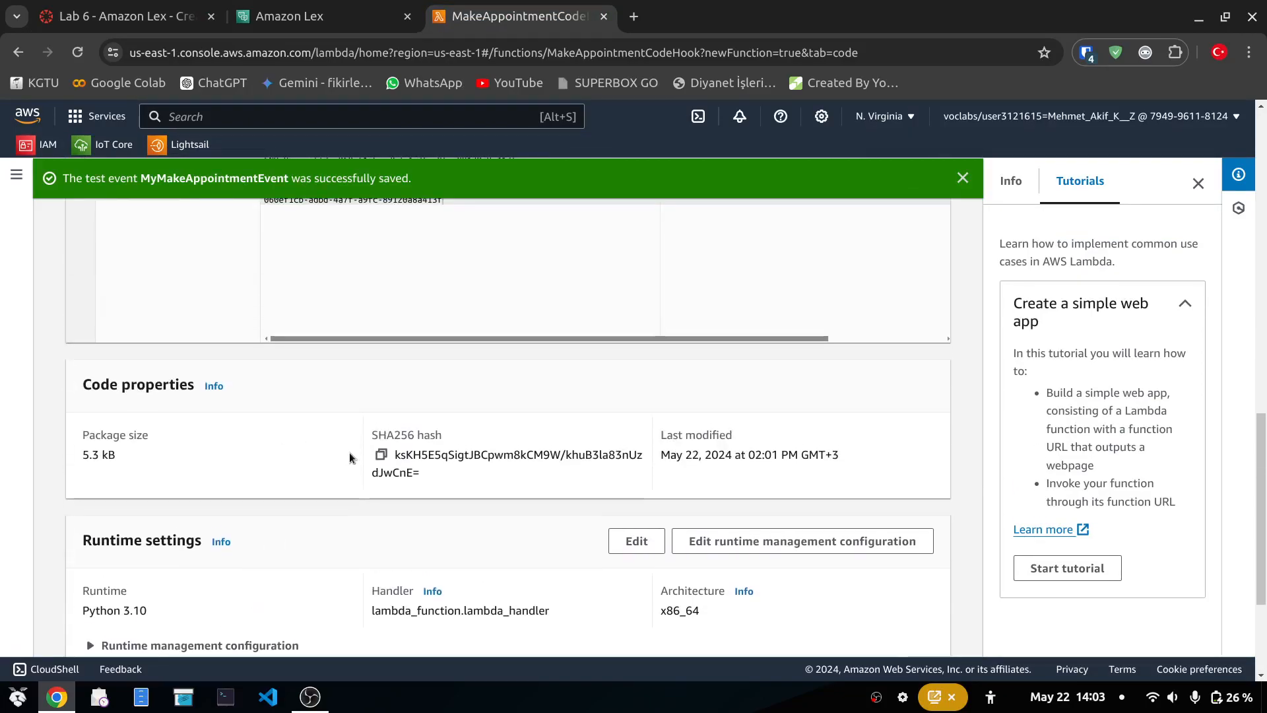
{"action": "scroll", "coordinate": [396, 452], "scroll_direction": "up", "scroll_amount": 10}
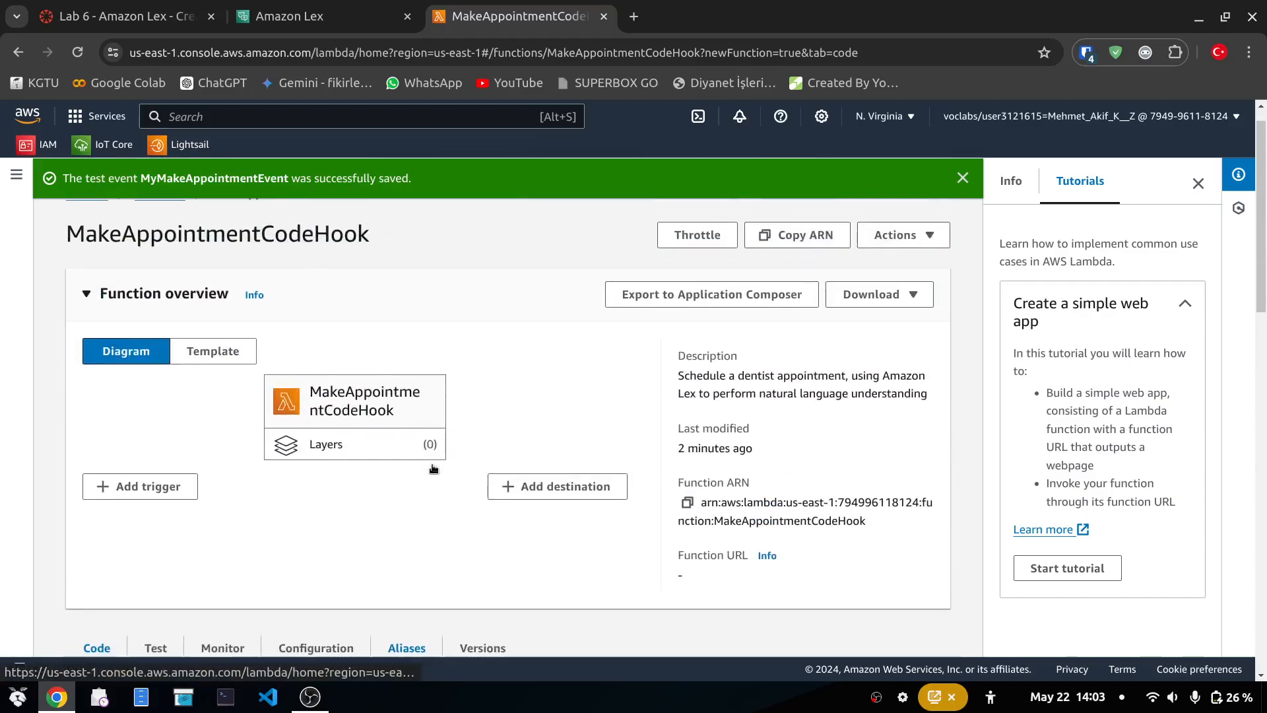
{"action": "scroll", "coordinate": [433, 470], "scroll_direction": "down", "scroll_amount": 7}
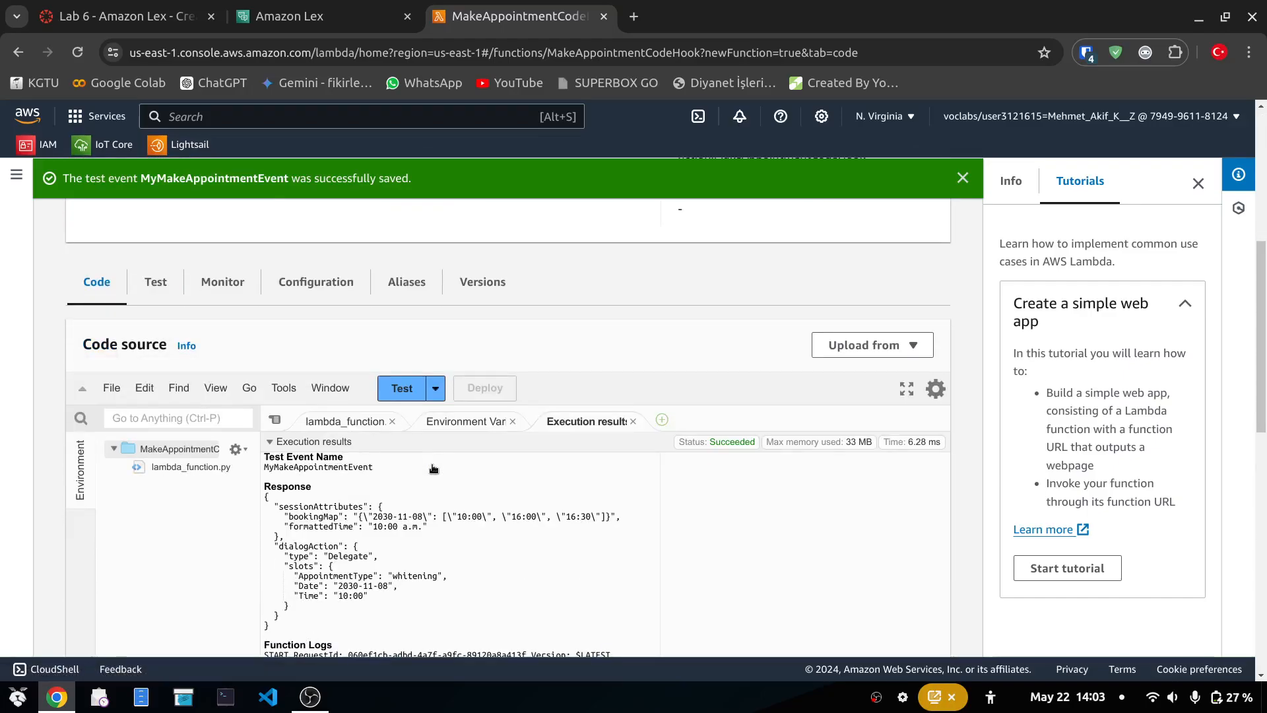
Step: Search the MakeAppointmentCodeHook function page for "succ" and "detai"
{"action": "key", "text": "ctrl+f"}
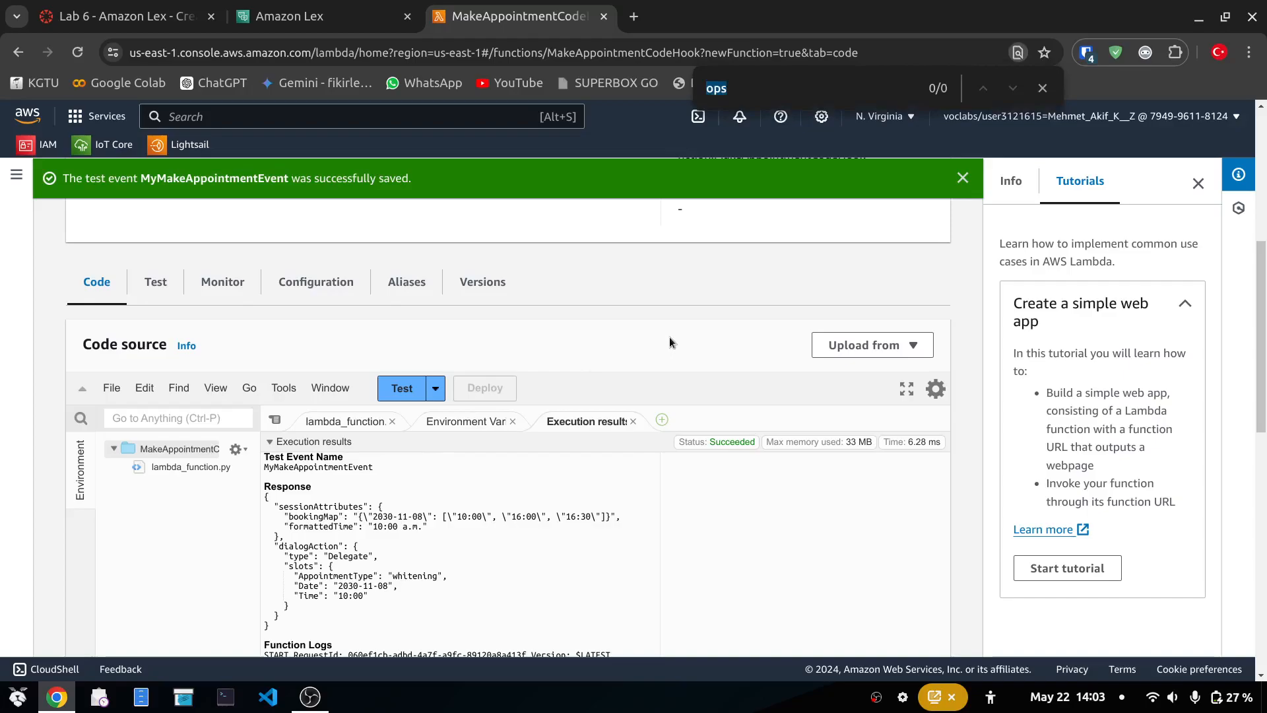
{"action": "type", "text": "succ"}
{"action": "key", "text": "Return"}
{"action": "key", "text": "Return"}
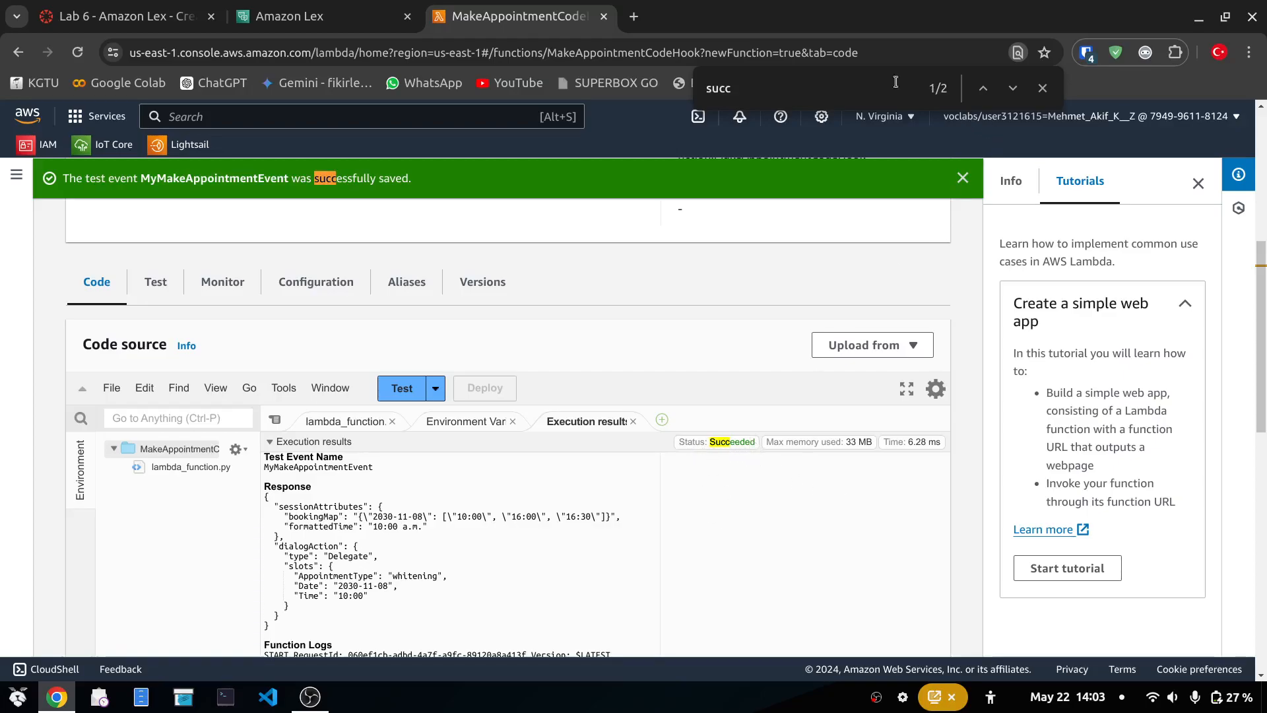
{"action": "double_click", "coordinate": [866, 86]}
{"action": "key", "text": "BackSpace"}
{"action": "type", "text": "detal"}
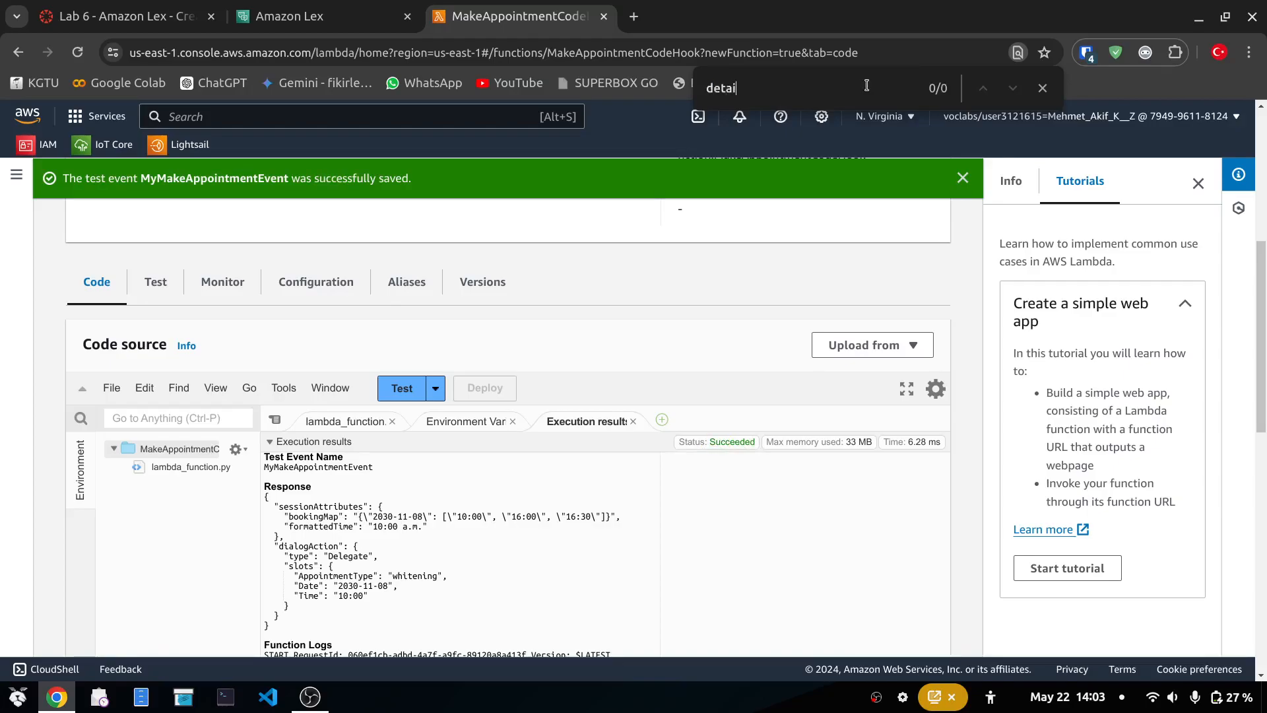
{"action": "double_click", "coordinate": [866, 86]}
{"action": "key", "text": "BackSpace"}
{"action": "left_click", "coordinate": [1043, 88]}
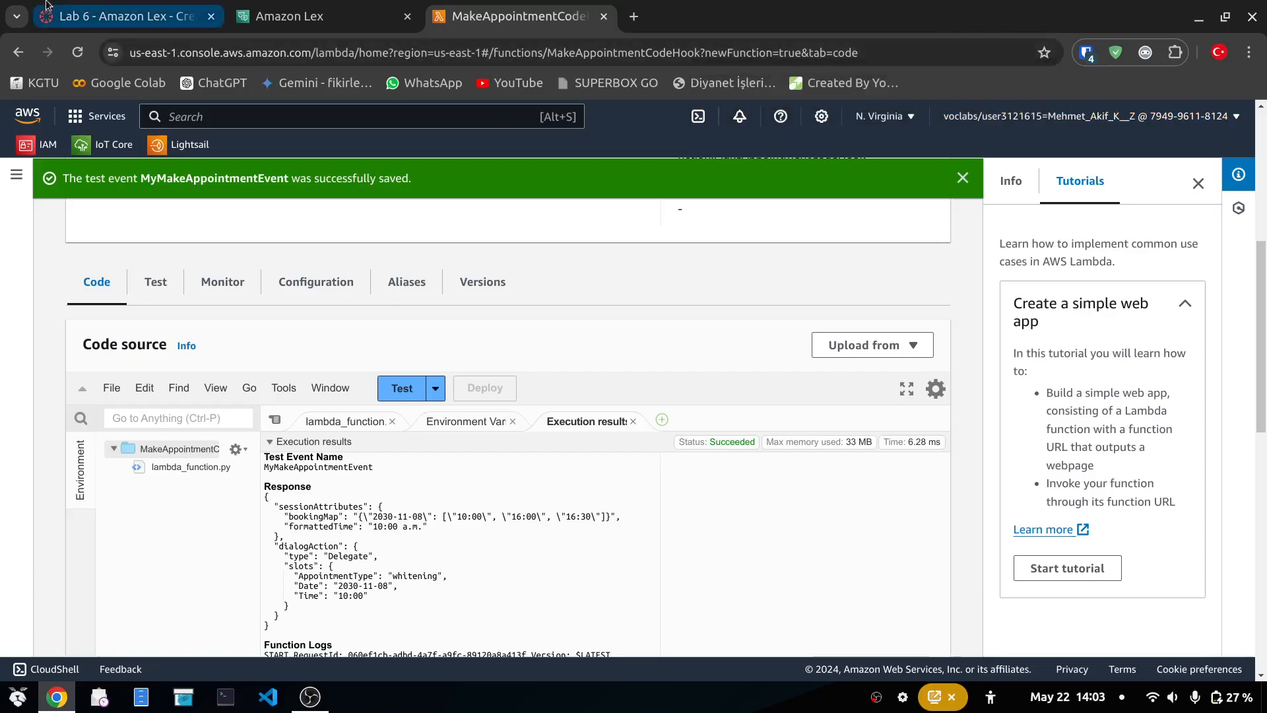
Step: Read the introduction to Task 5 in the lab about updating the bot's intent
{"action": "left_click", "coordinate": [45, 4]}
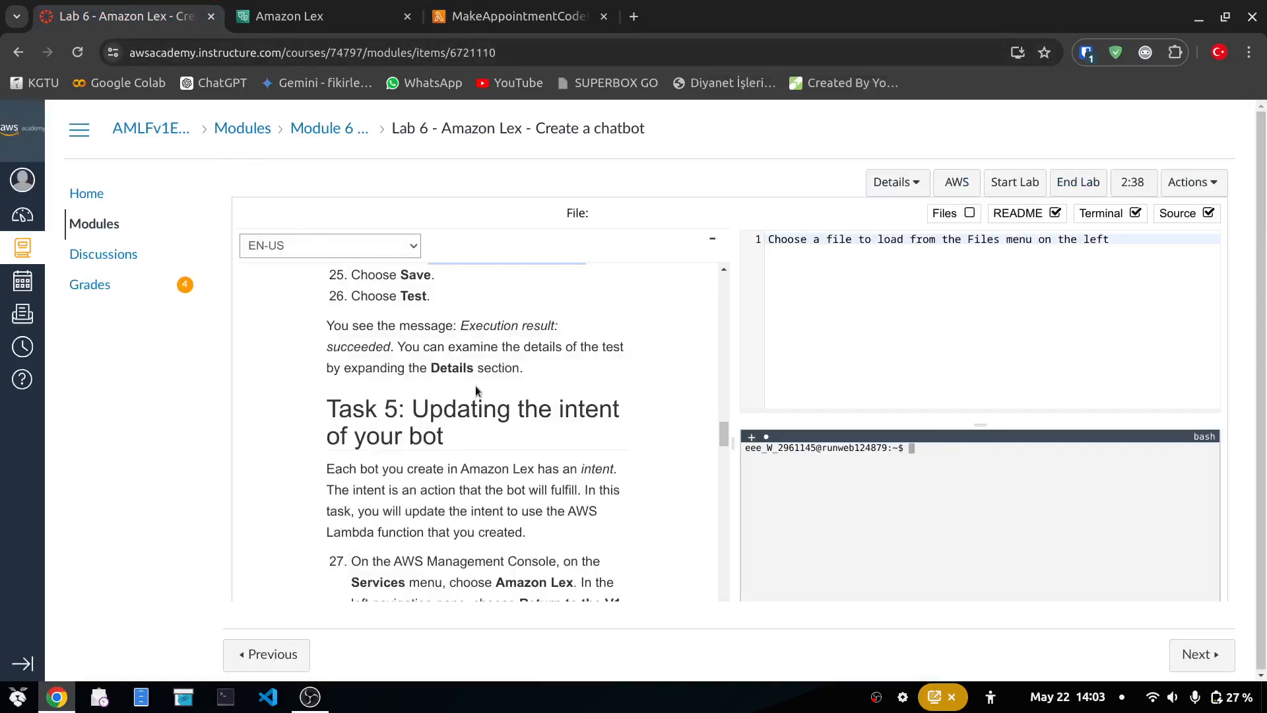
{"action": "scroll", "coordinate": [475, 385], "scroll_direction": "down", "scroll_amount": 3}
{"action": "scroll", "coordinate": [472, 382], "scroll_direction": "up", "scroll_amount": 2}
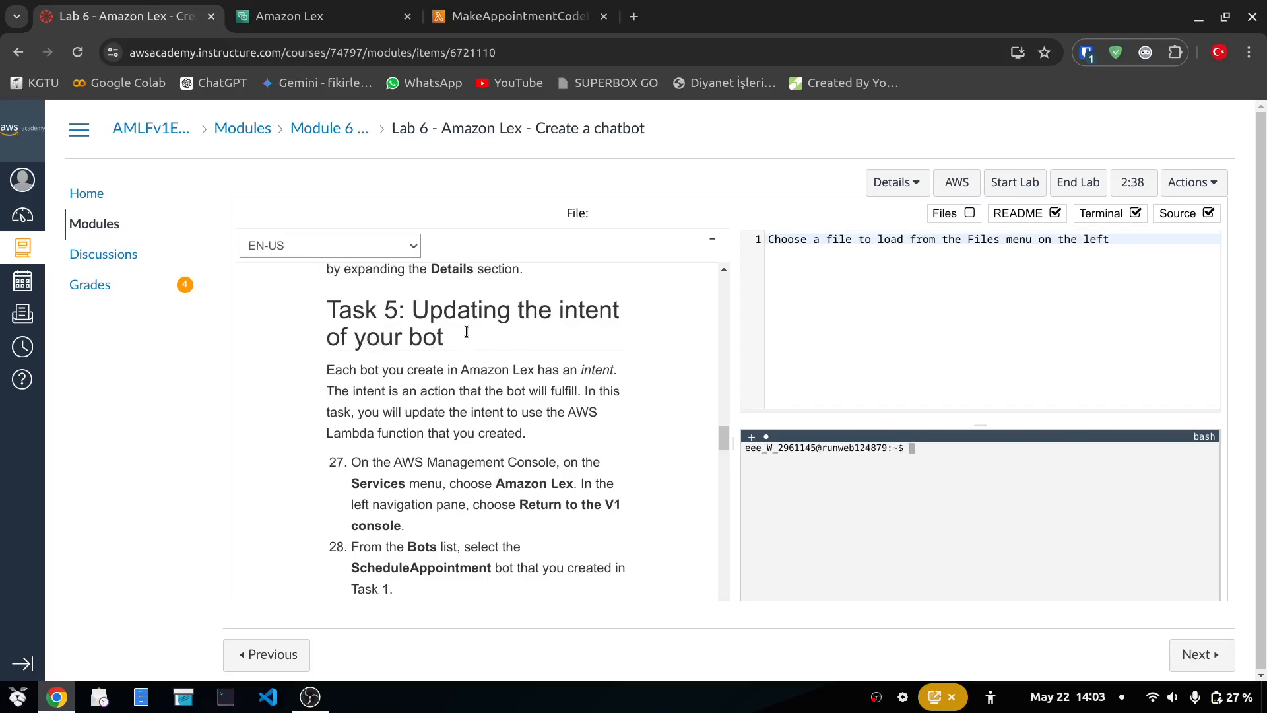
{"action": "scroll", "coordinate": [459, 332], "scroll_direction": "down", "scroll_amount": 2}
{"action": "scroll", "coordinate": [462, 336], "scroll_direction": "up", "scroll_amount": 2}
{"action": "left_click_drag", "start_coordinate": [463, 369], "coordinate": [536, 370]}
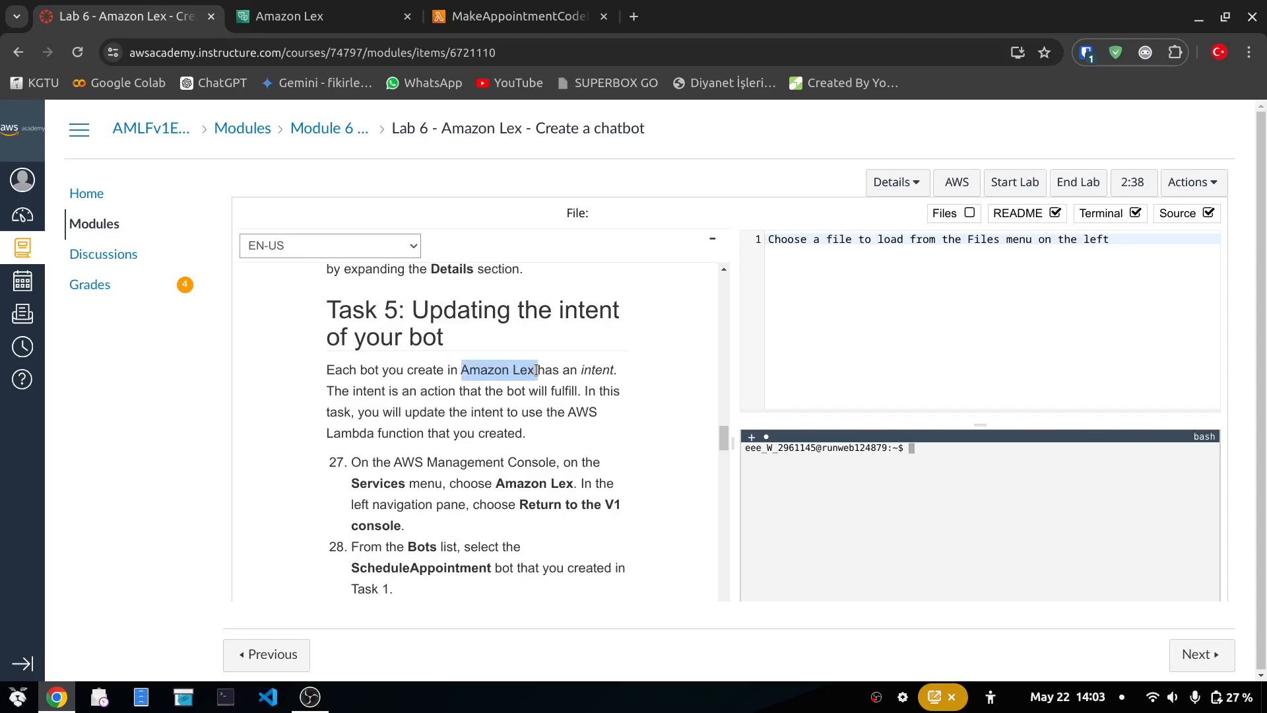
{"action": "double_click", "coordinate": [591, 374]}
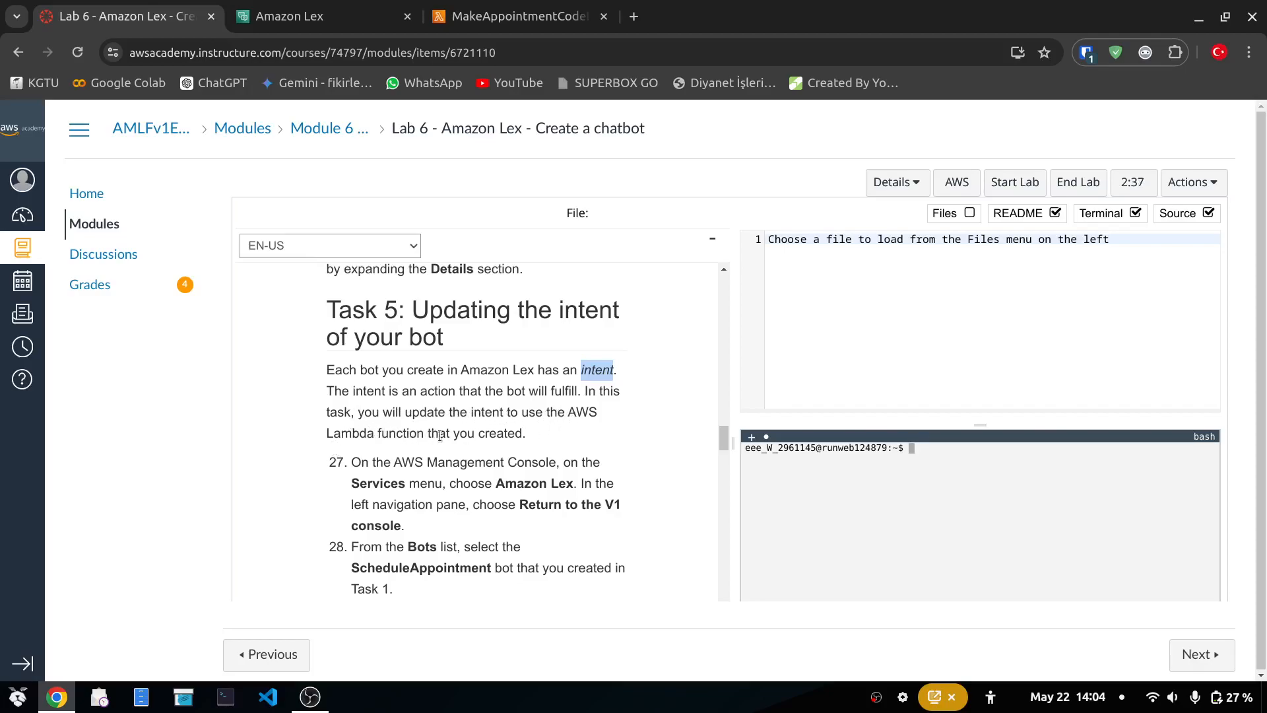
{"action": "scroll", "coordinate": [436, 439], "scroll_direction": "down", "scroll_amount": 3}
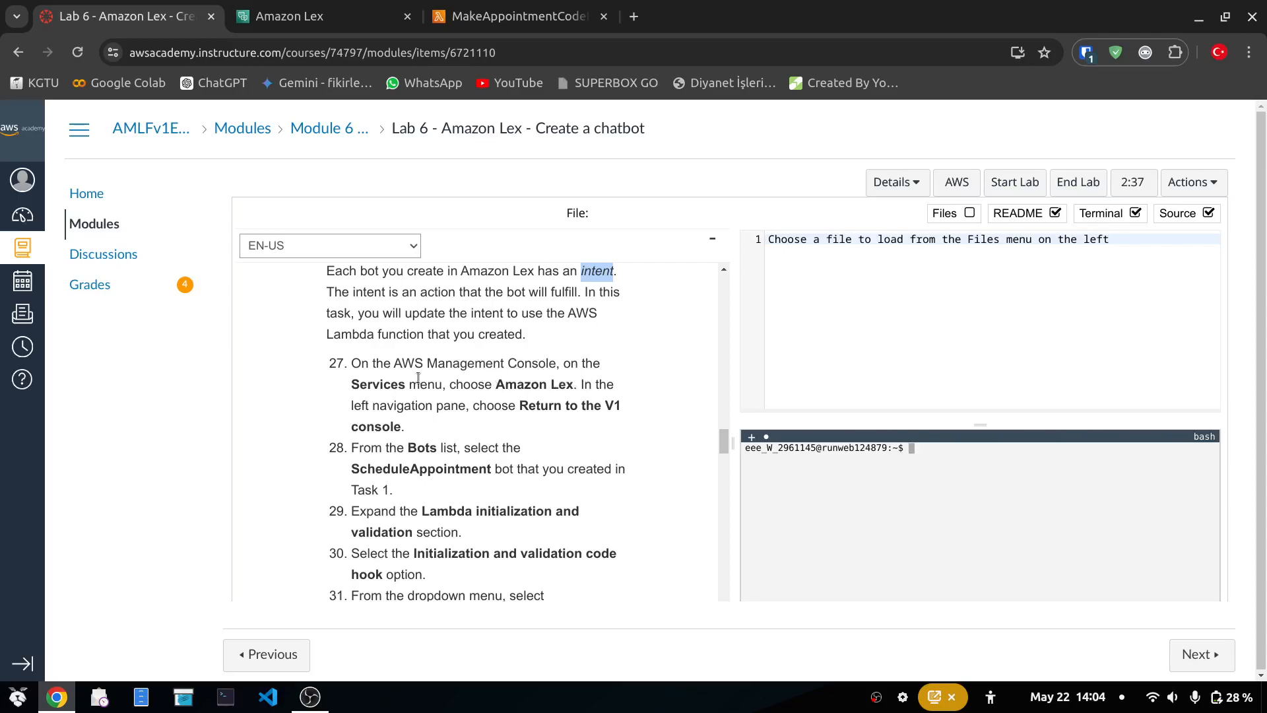
Step: Read step 27 of the lab, comparing it with the Amazon Lex page that is already open
{"action": "double_click", "coordinate": [383, 385]}
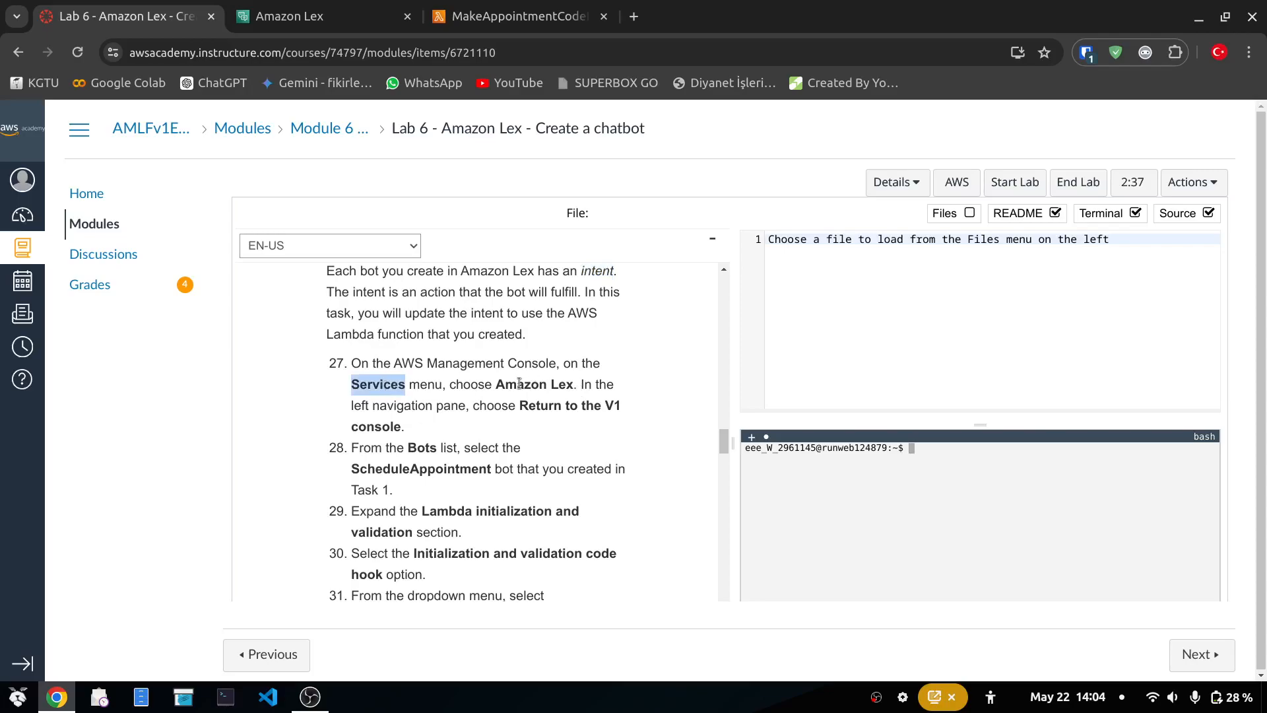
{"action": "left_click_drag", "start_coordinate": [496, 385], "coordinate": [574, 384]}
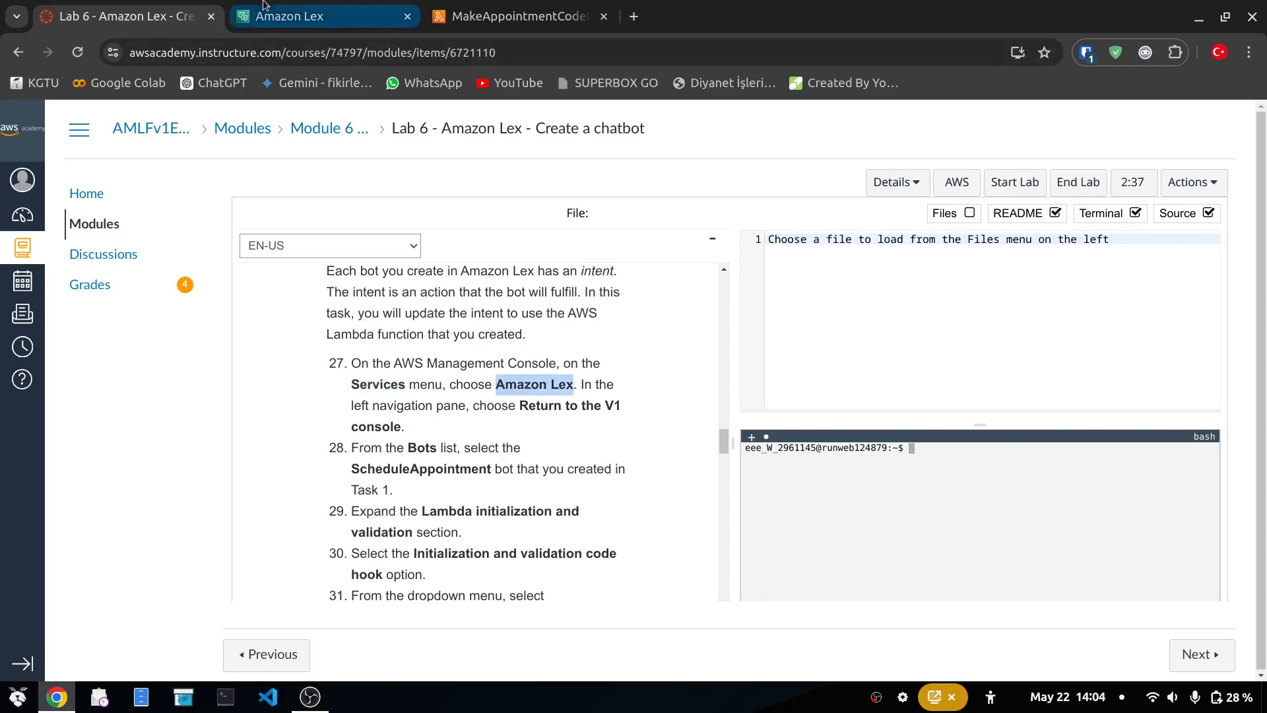
{"action": "left_click", "coordinate": [316, 16]}
{"action": "scroll", "coordinate": [345, 331], "scroll_direction": "down", "scroll_amount": 3}
{"action": "scroll", "coordinate": [345, 331], "scroll_direction": "up", "scroll_amount": 3}
{"action": "left_click", "coordinate": [77, 8]}
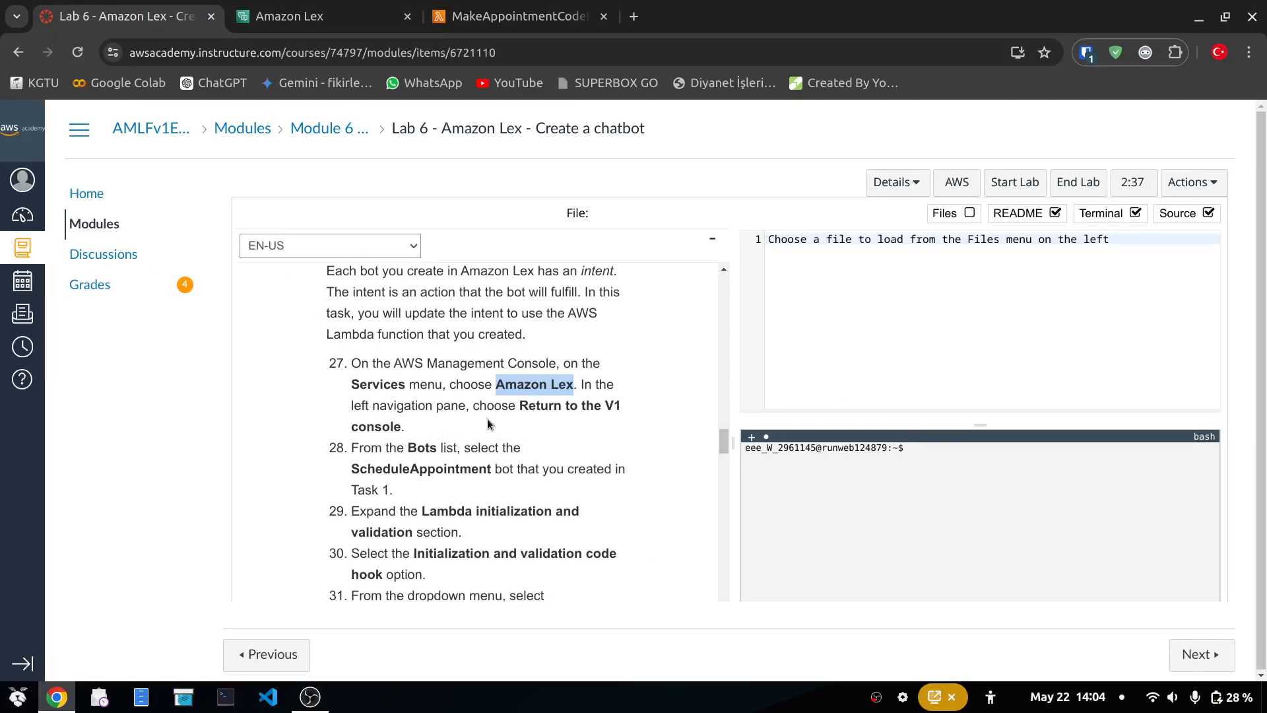
{"action": "left_click_drag", "start_coordinate": [520, 405], "coordinate": [503, 427]}
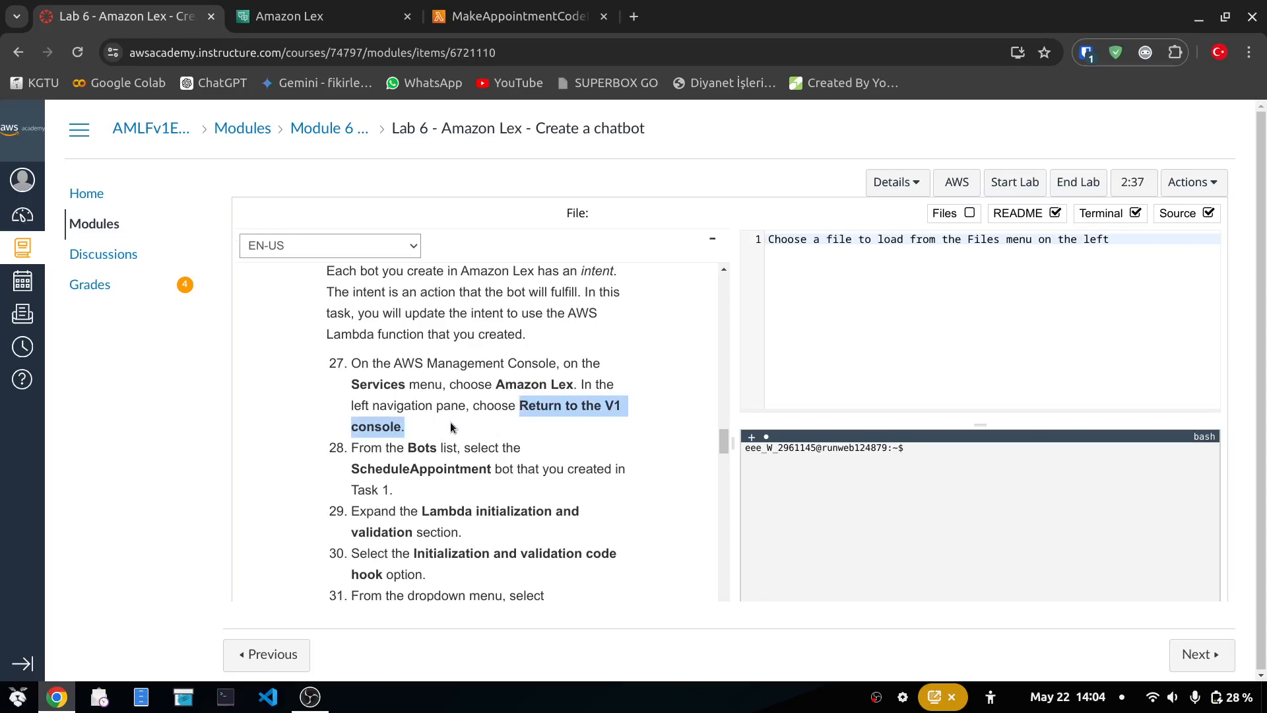
Step: Close the old bot editor page, switch the browser to full screen, and open the Amazon Lex V1 console from the AWS console
{"action": "key", "text": "ctrl+Tab"}
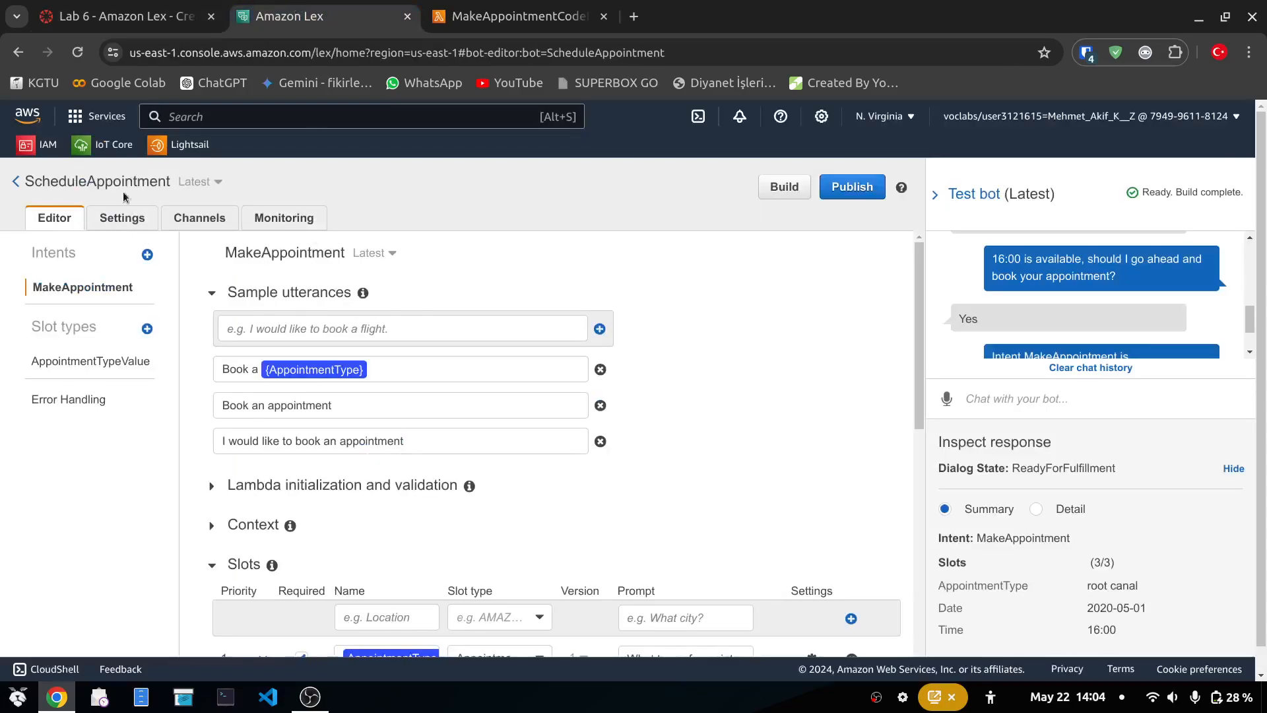
{"action": "left_click", "coordinate": [407, 16]}
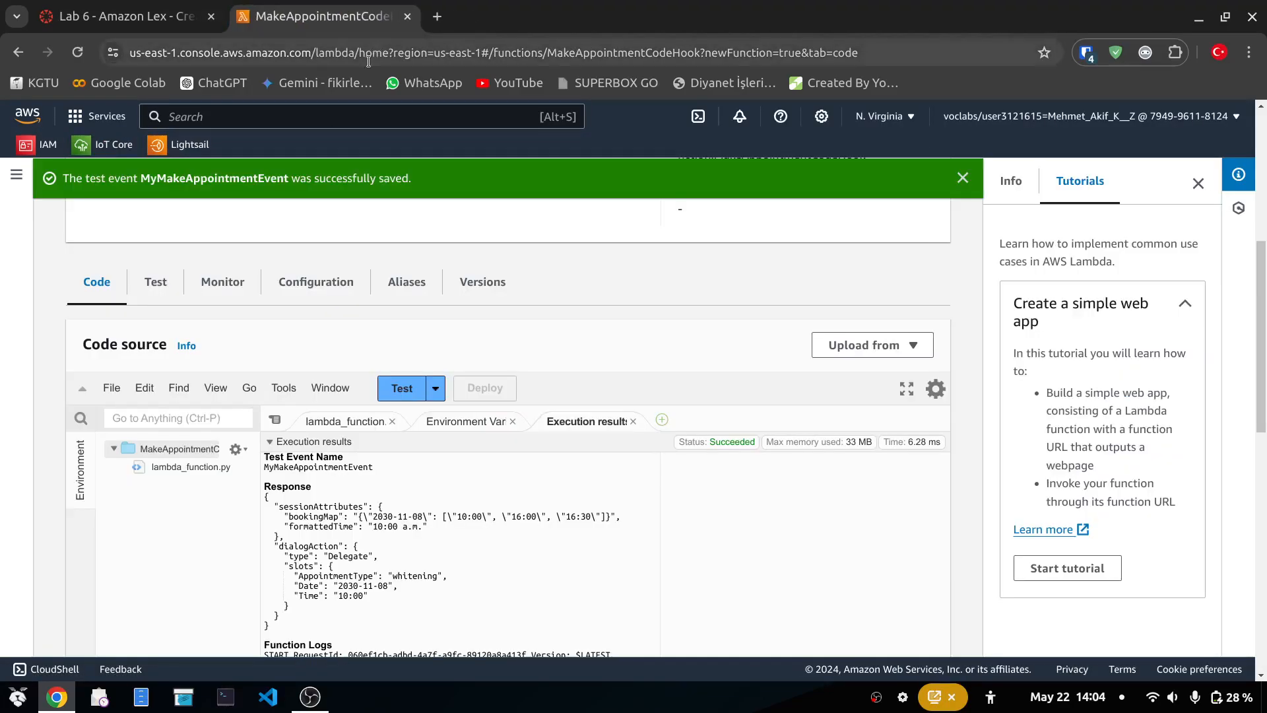
{"action": "key", "text": "F11"}
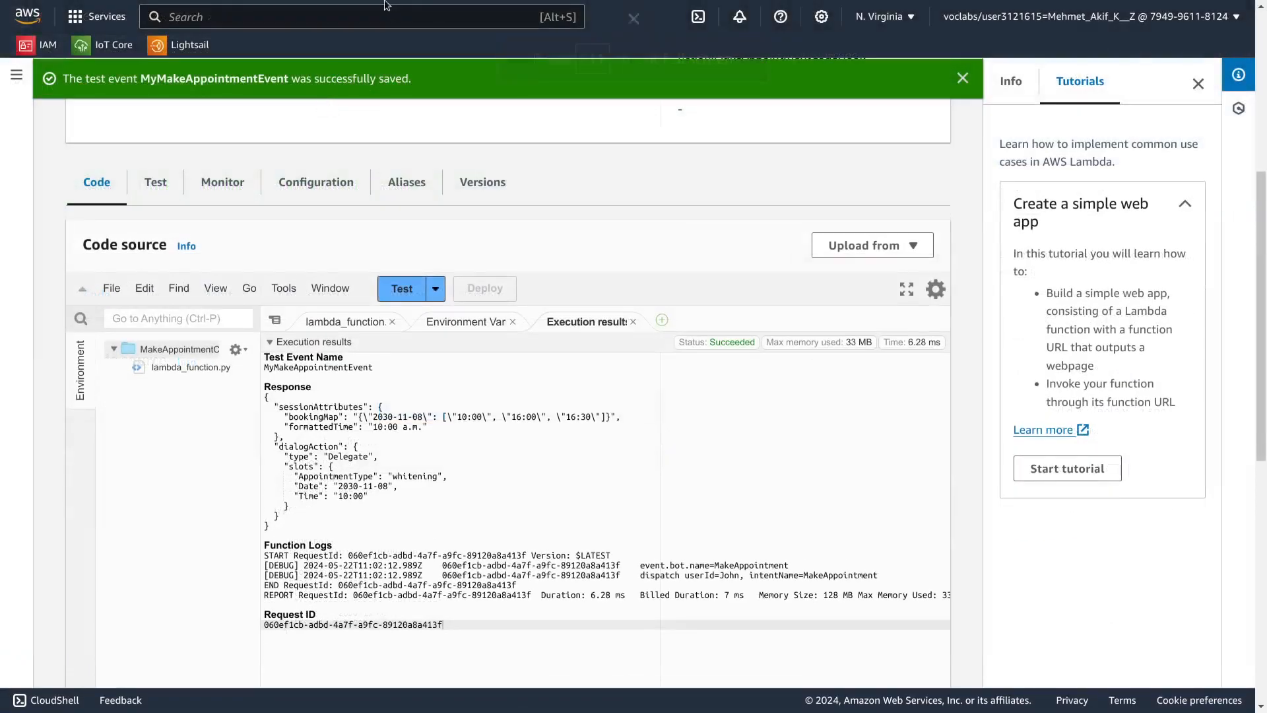
{"action": "left_click", "coordinate": [363, 24]}
{"action": "type", "text": "lex"}
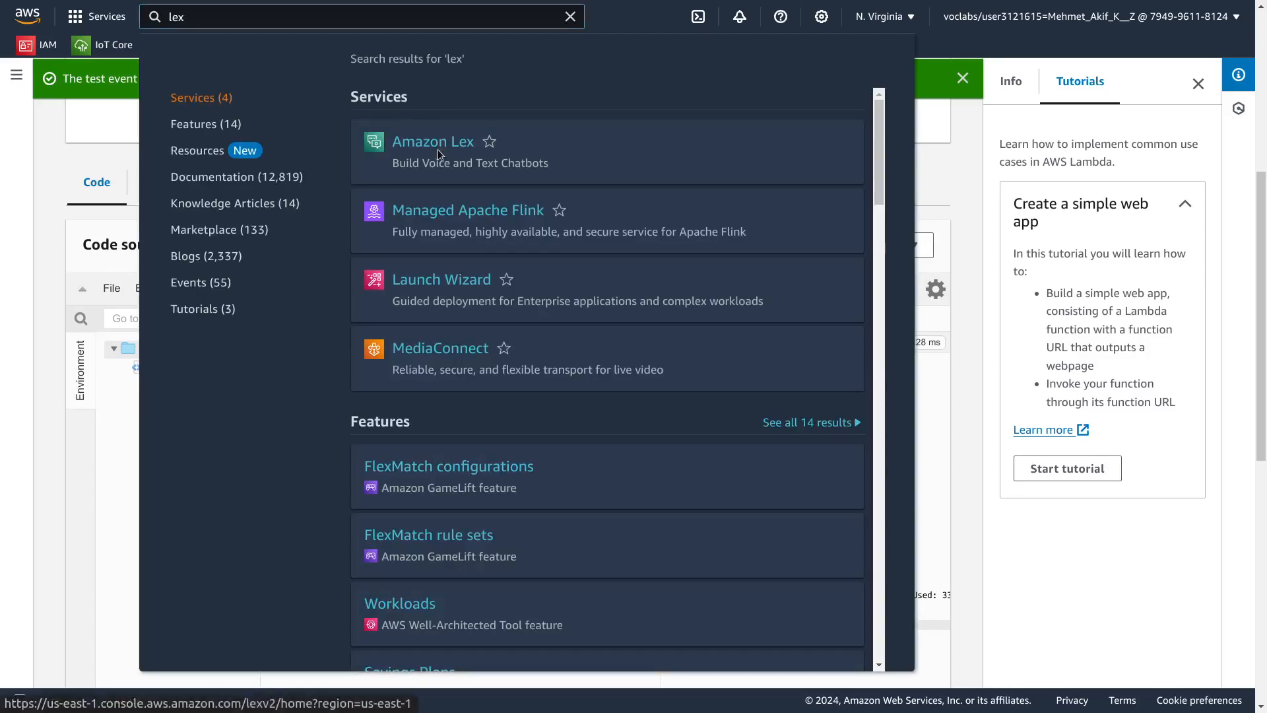
{"action": "left_click", "coordinate": [438, 149]}
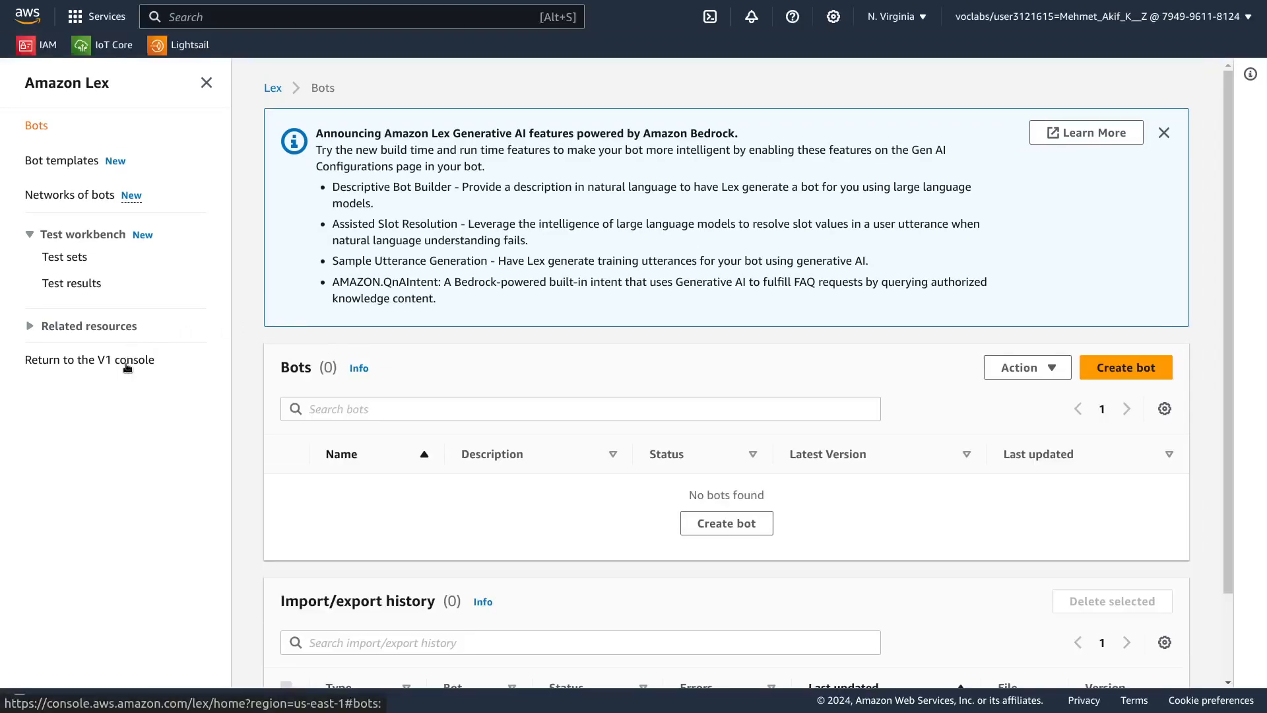
{"action": "left_click", "coordinate": [127, 361]}
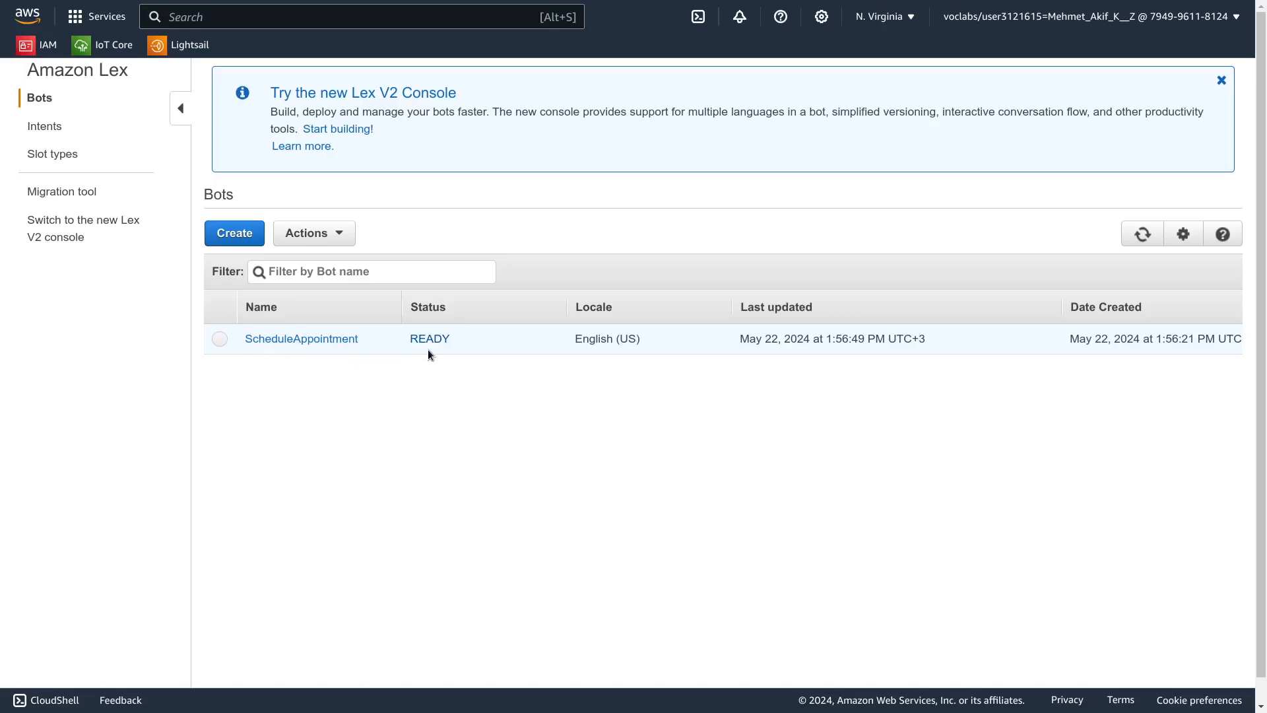
Step: Check step 28 of the lab and open the ScheduleAppointment bot from the Bots list
{"action": "key", "text": "alt+Tab"}
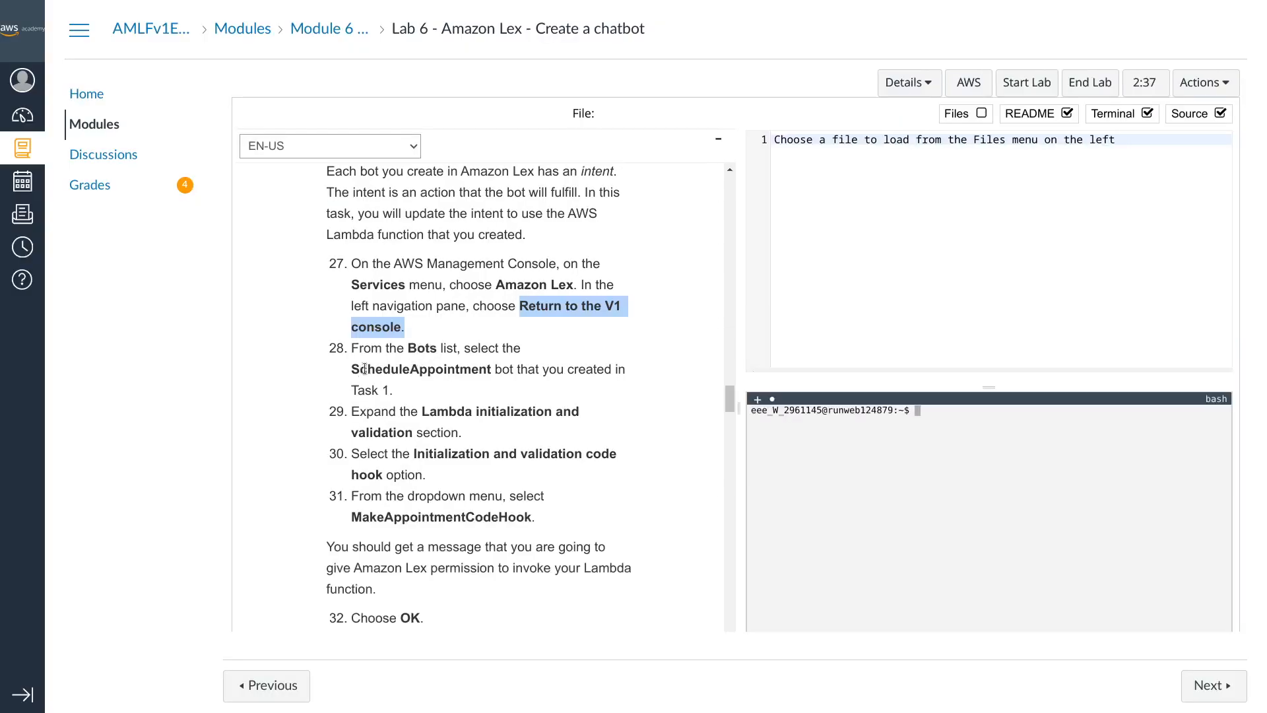
{"action": "double_click", "coordinate": [432, 368]}
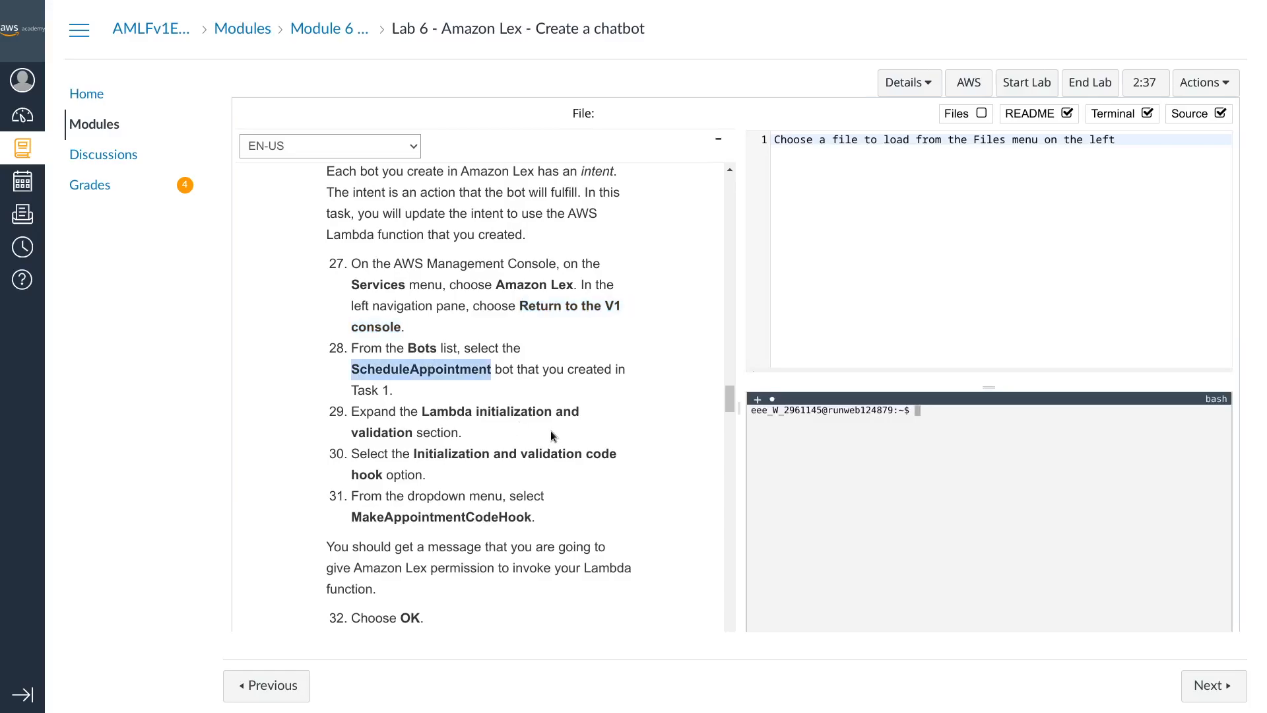
{"action": "key", "text": "alt+Tab"}
{"action": "left_click", "coordinate": [311, 342]}
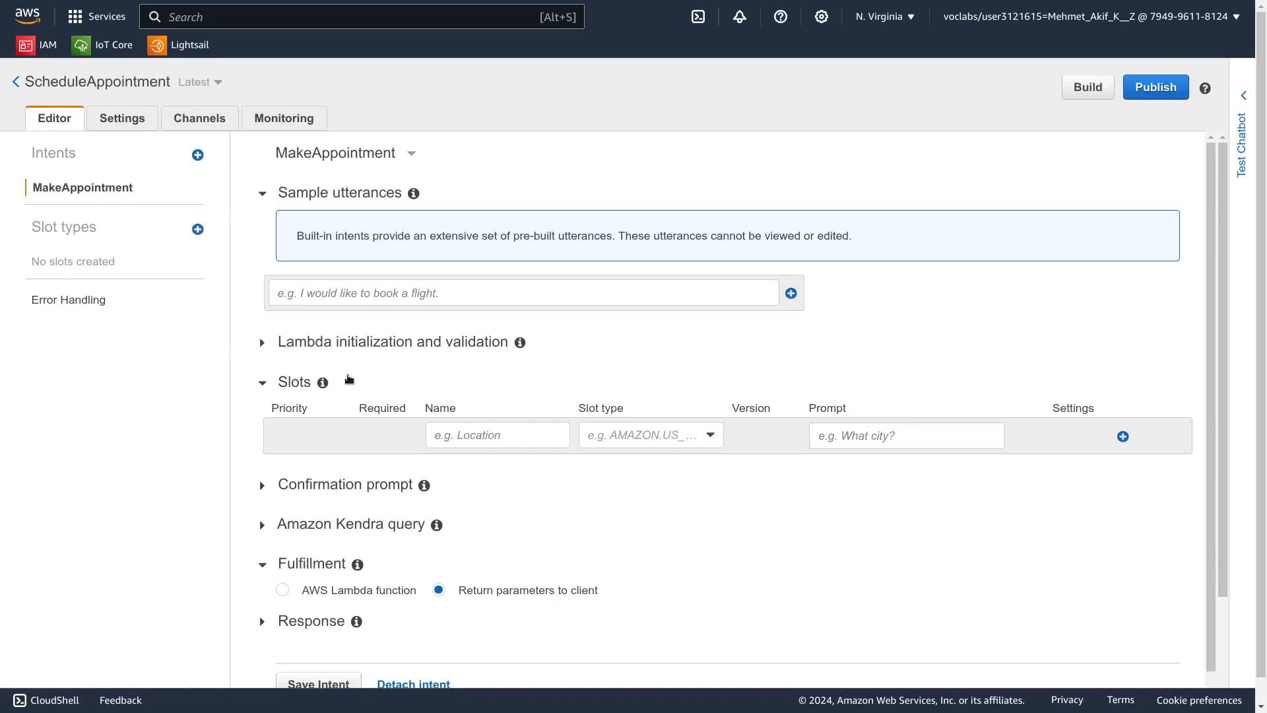
Step: Check step 29 of the lab and expand the Lambda initialization and validation section of the MakeAppointment intent
{"action": "key", "text": "alt+Tab"}
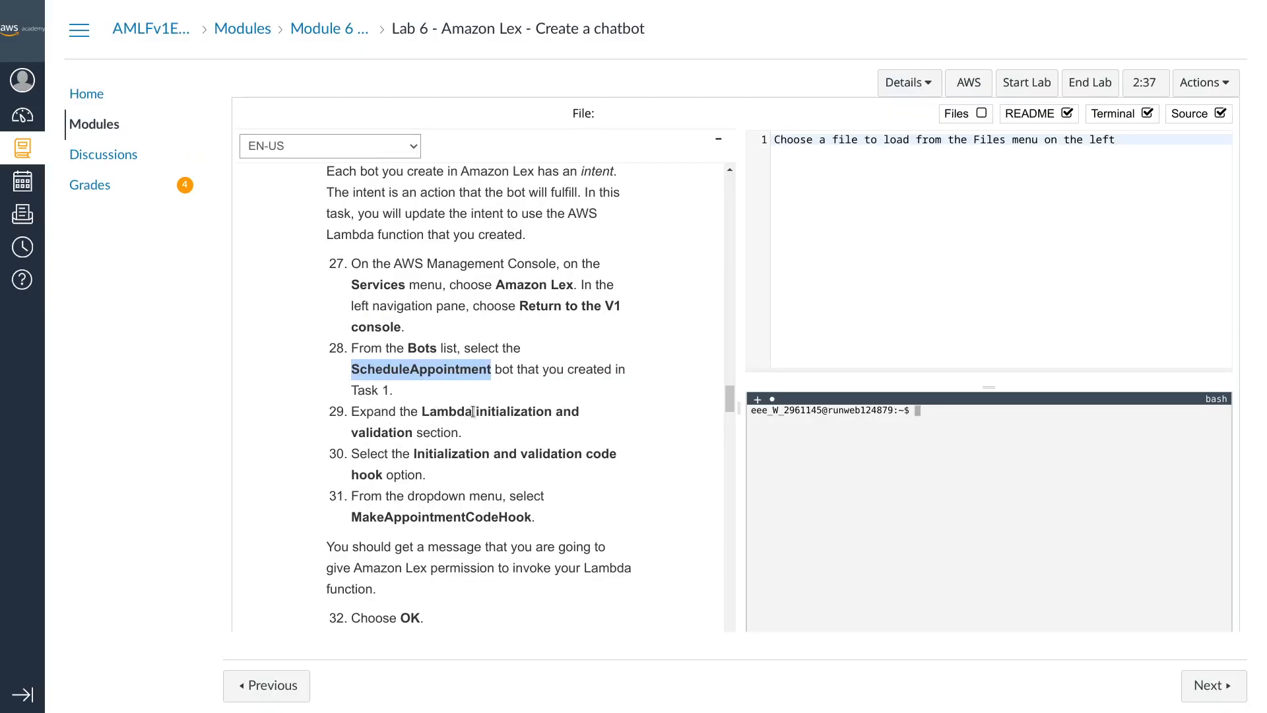
{"action": "left_click_drag", "start_coordinate": [422, 411], "coordinate": [413, 432]}
{"action": "key", "text": "alt+Tab"}
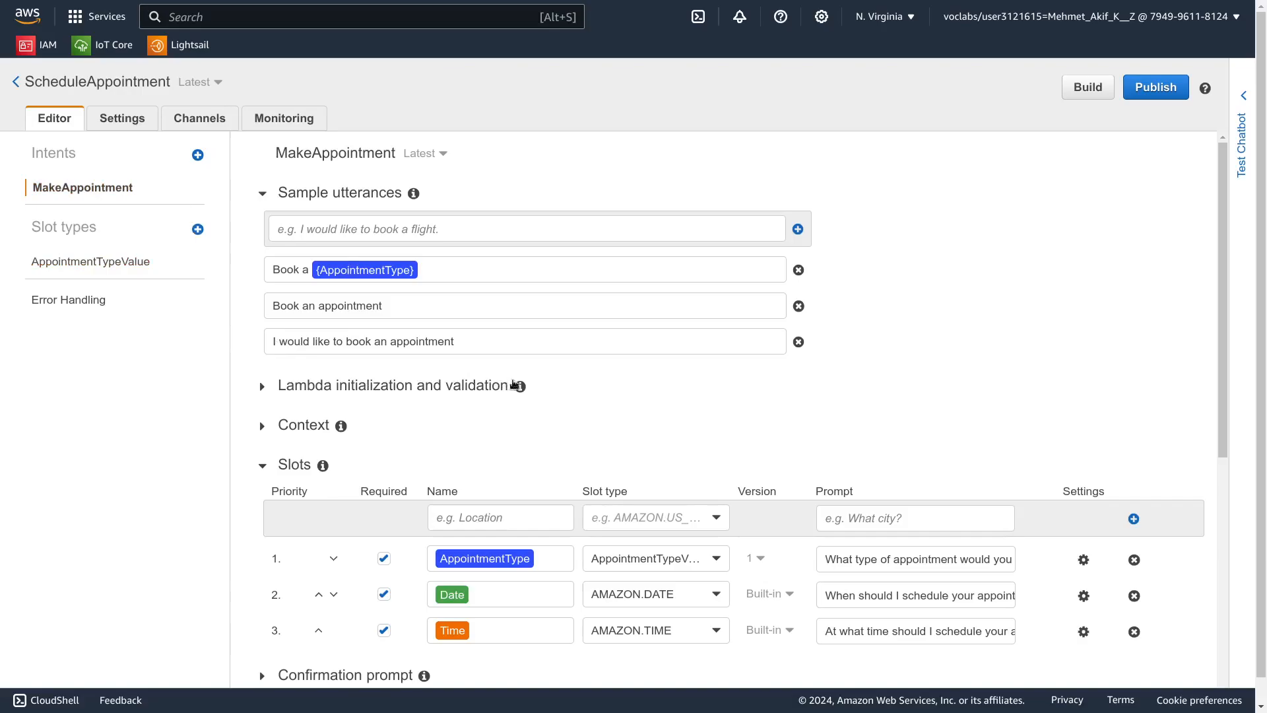
{"action": "scroll", "coordinate": [569, 388], "scroll_direction": "down", "scroll_amount": 5}
{"action": "scroll", "coordinate": [569, 390], "scroll_direction": "down", "scroll_amount": 3}
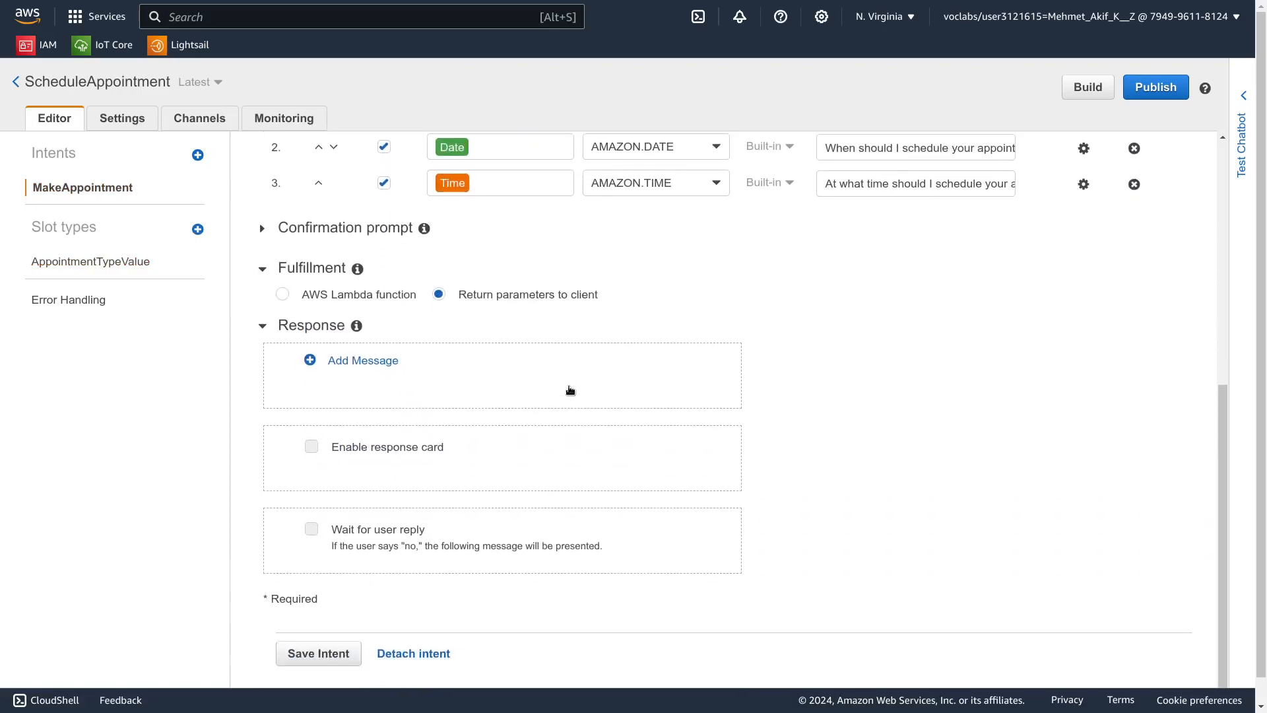
{"action": "scroll", "coordinate": [569, 389], "scroll_direction": "up", "scroll_amount": 7}
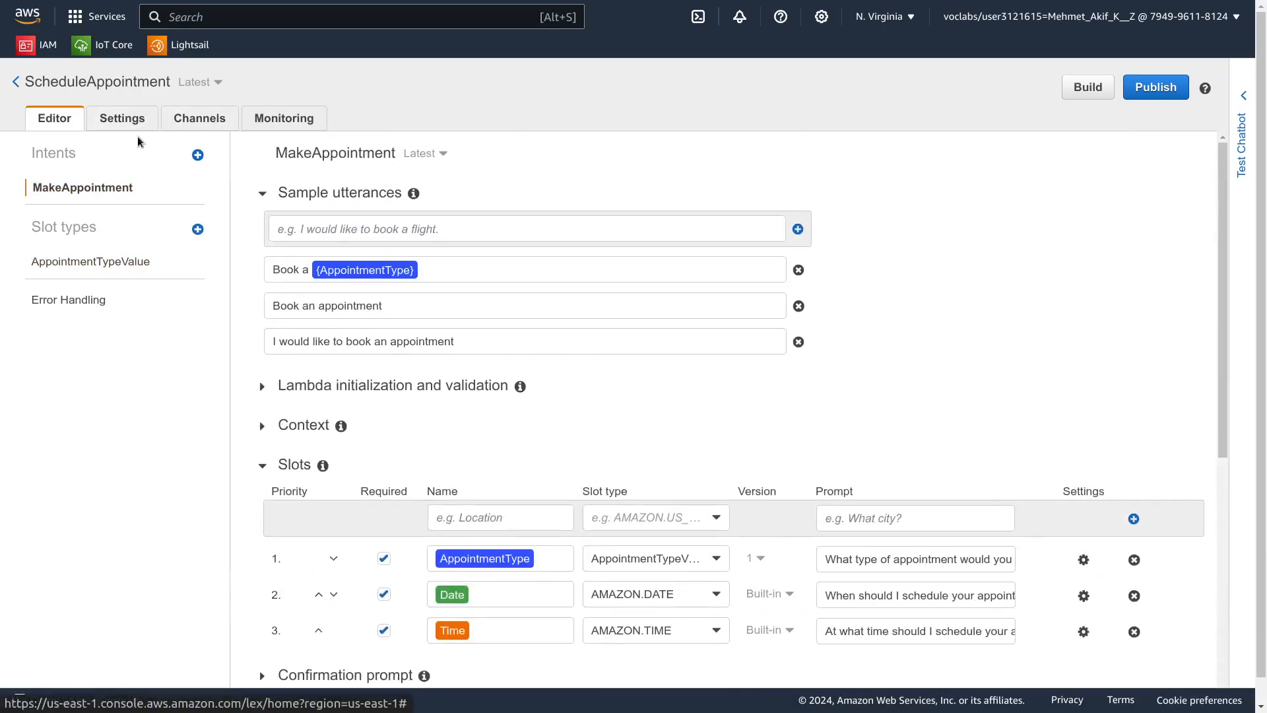
{"action": "key", "text": "ctrl+f"}
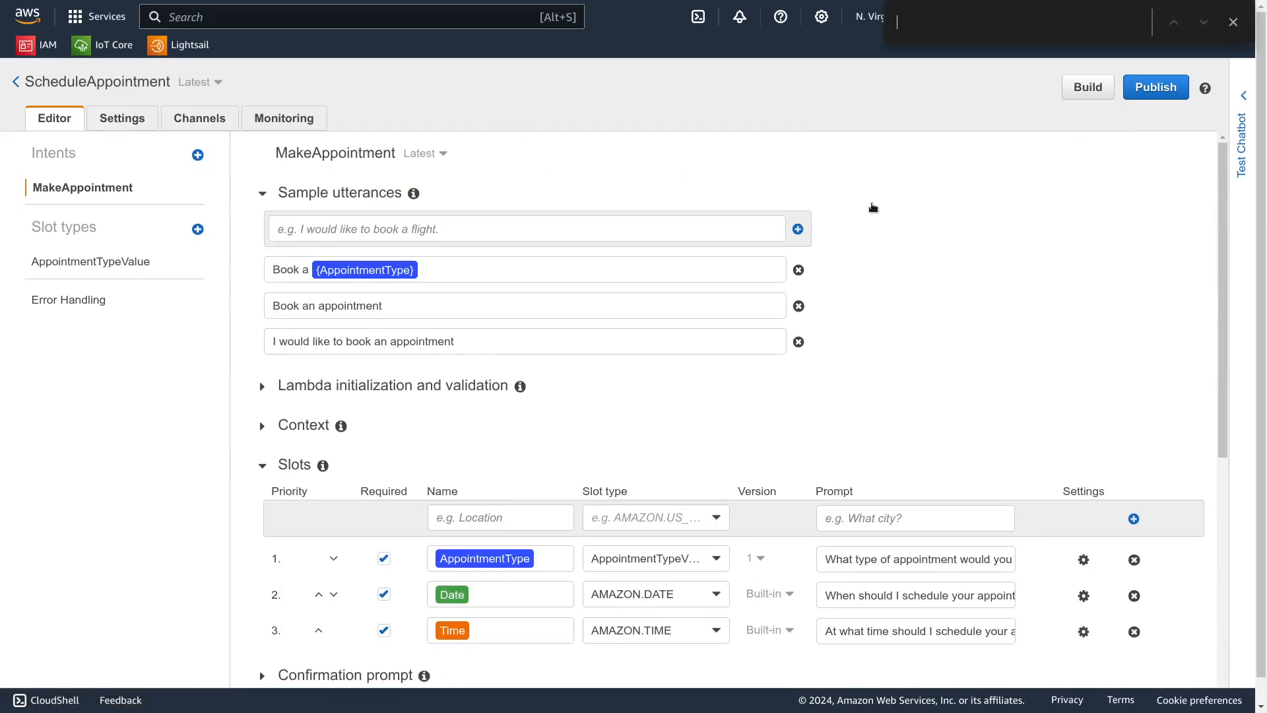
{"action": "type", "text": "lam"}
{"action": "left_click", "coordinate": [262, 386]}
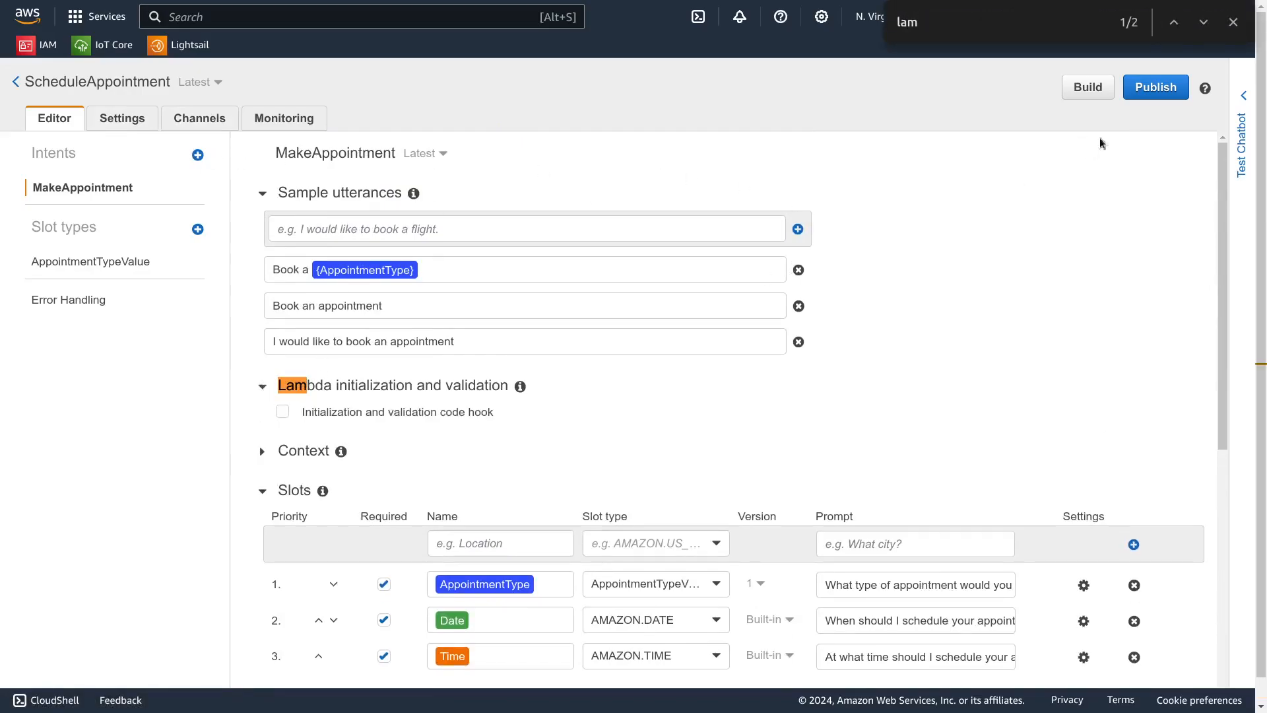
{"action": "left_click", "coordinate": [1233, 21]}
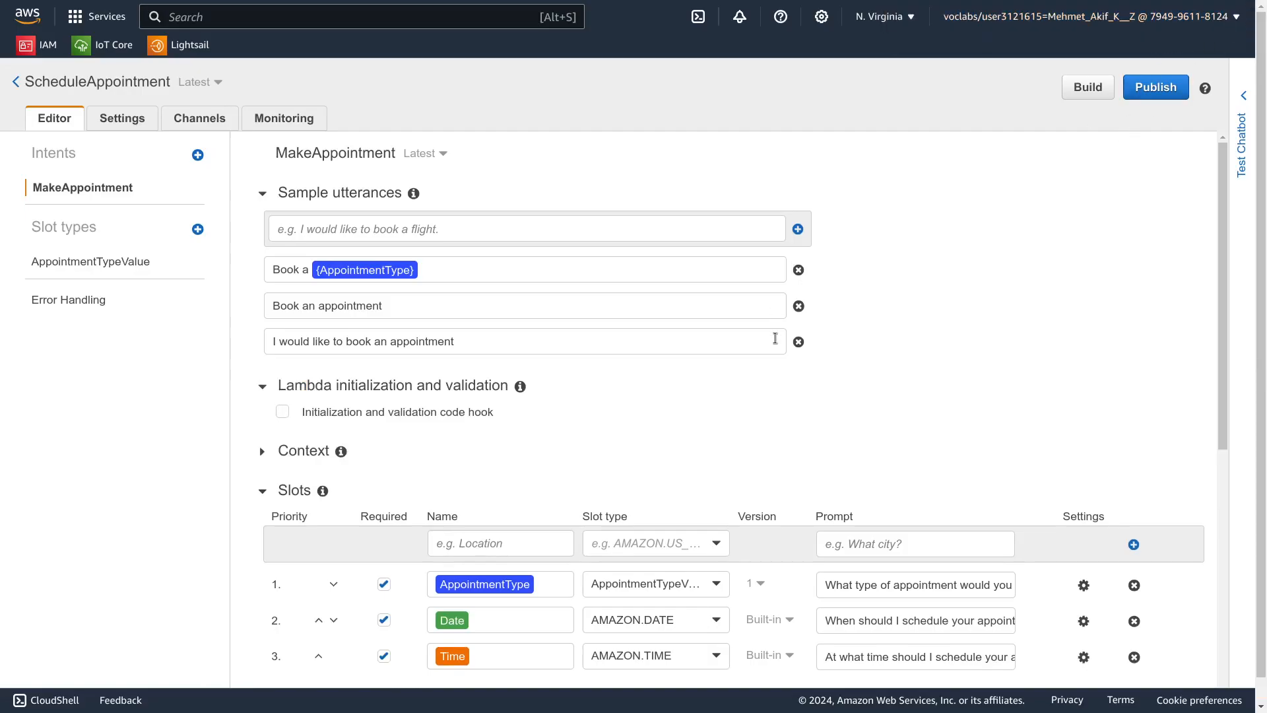
Step: Check step 30 of the lab and enable the Initialization and validation code hook option for the intent
{"action": "key", "text": "ctrl+Tab"}
{"action": "left_click_drag", "start_coordinate": [414, 454], "coordinate": [386, 477]}
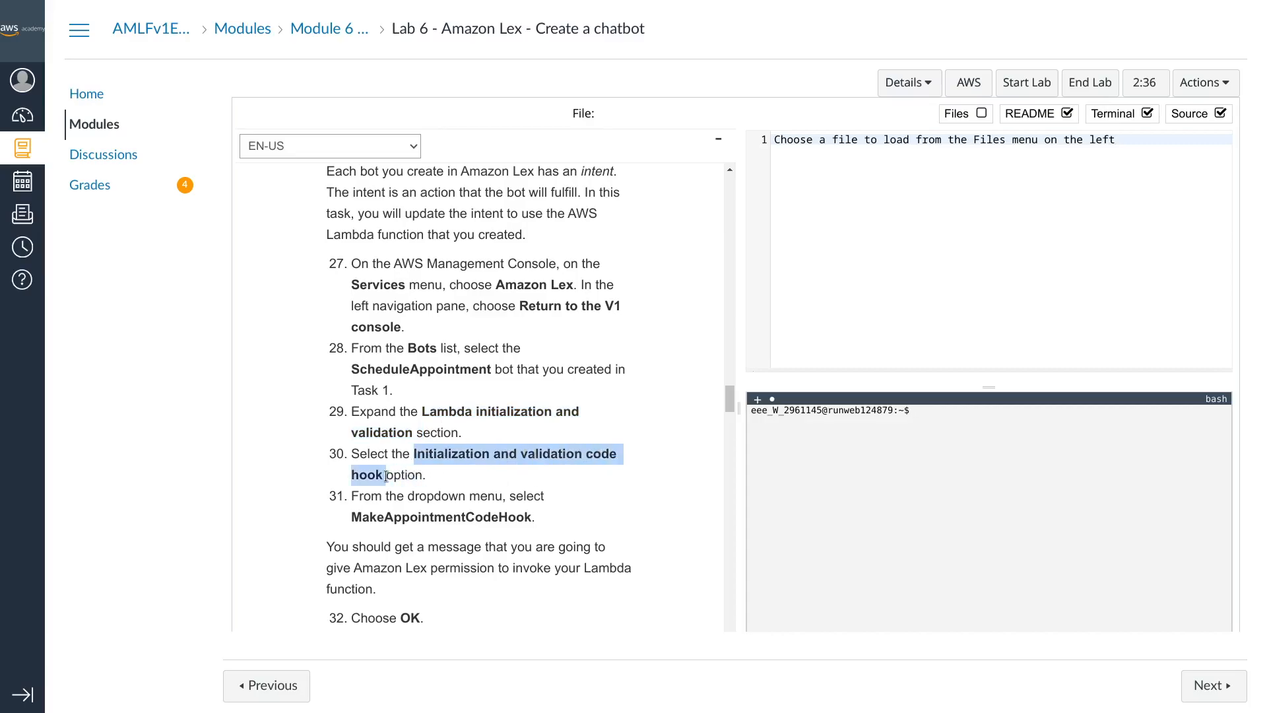
{"action": "key", "text": "ctrl+Tab"}
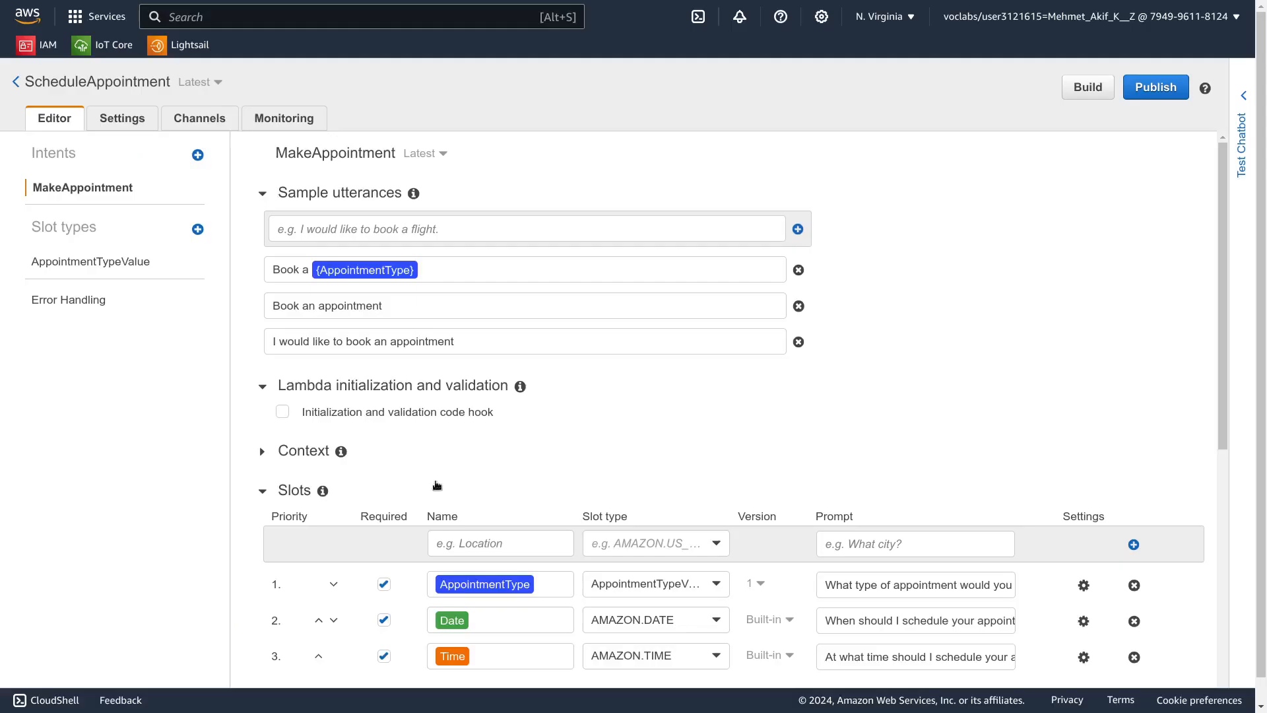
{"action": "left_click", "coordinate": [282, 412]}
Step: Following step 31, choose MakeAppointmentCodeHook as the initialization and validation Lambda function and grant Amazon Lex permission to invoke it
{"action": "key", "text": "ctrl+Tab"}
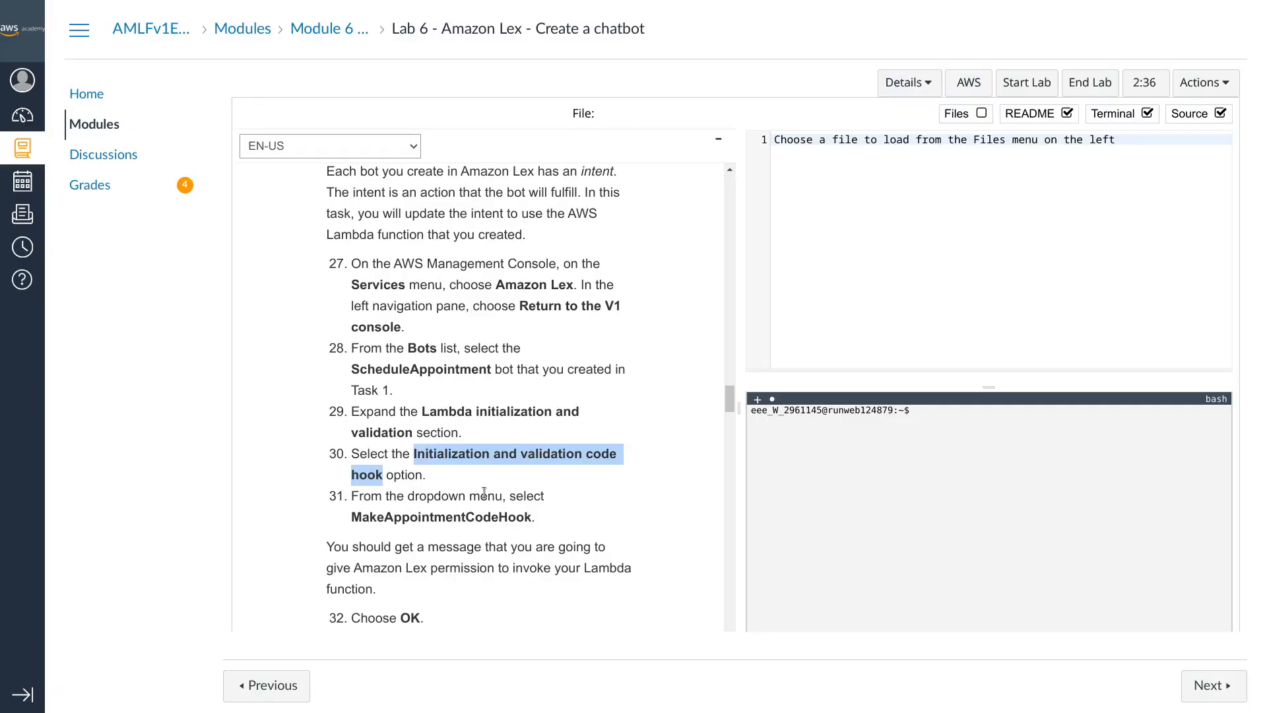
{"action": "scroll", "coordinate": [484, 493], "scroll_direction": "down", "scroll_amount": 2}
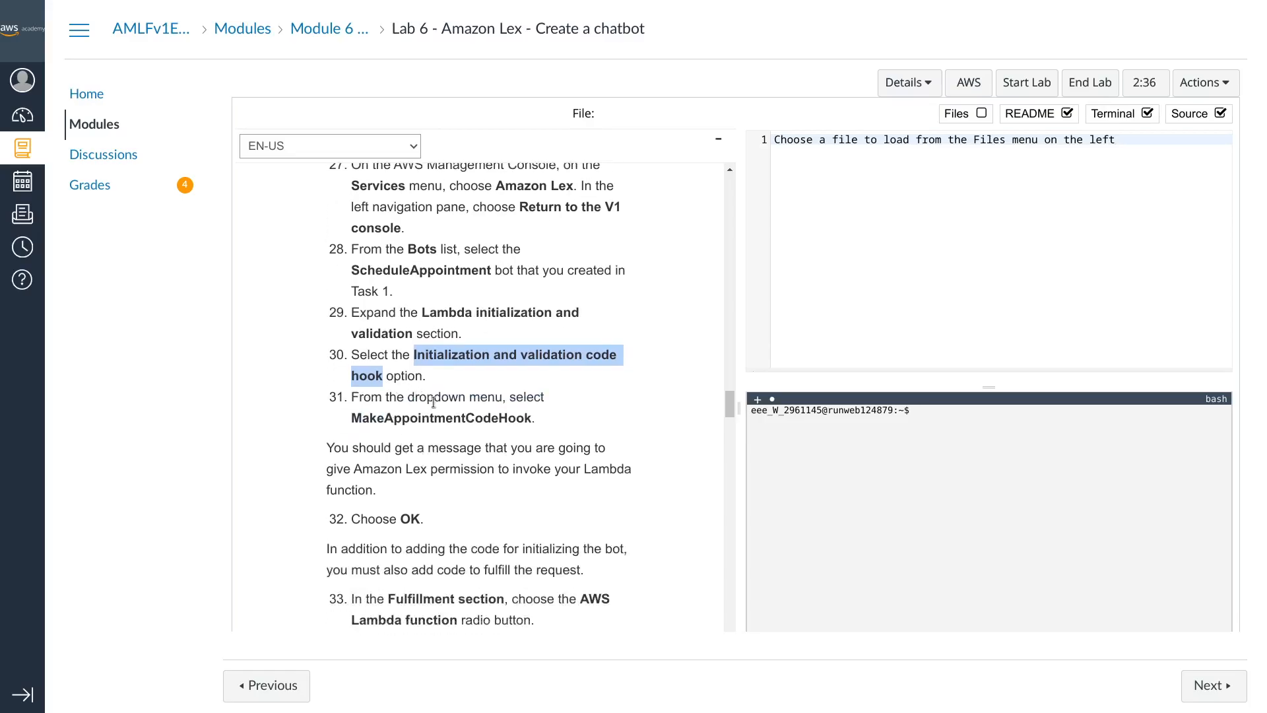
{"action": "double_click", "coordinate": [375, 419]}
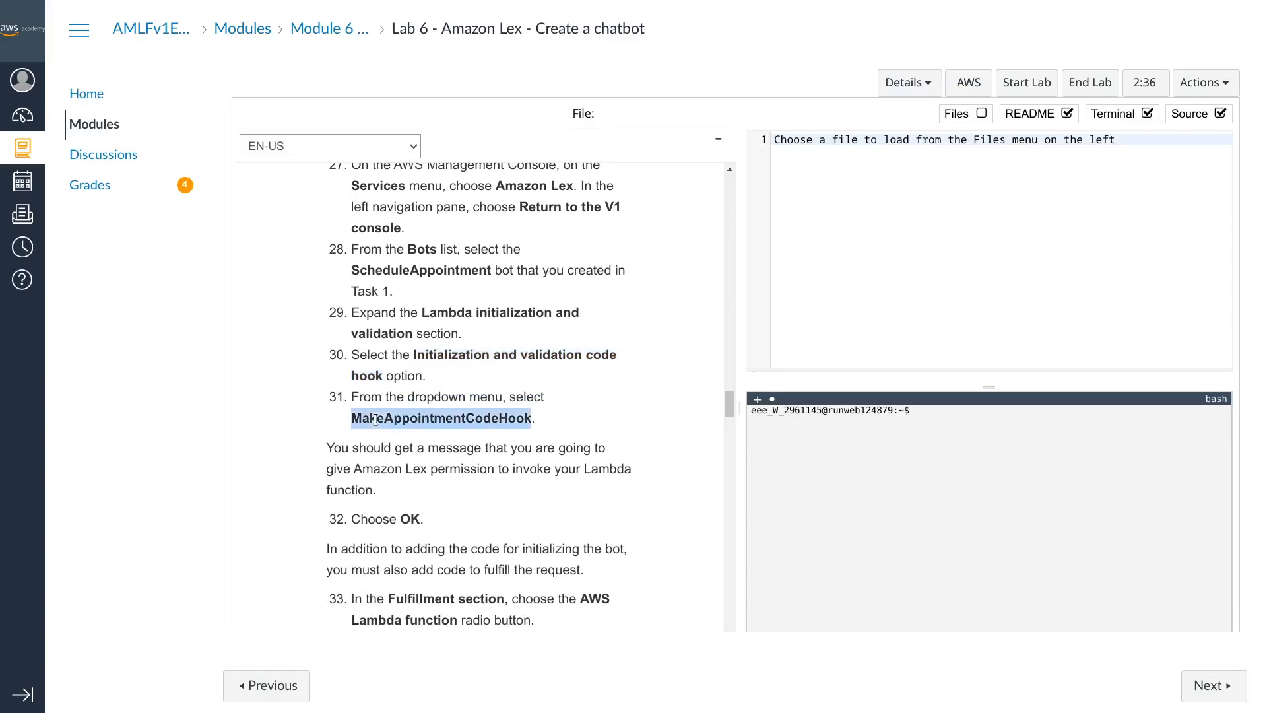
{"action": "key", "text": "ctrl+Tab"}
{"action": "left_click", "coordinate": [548, 454]}
{"action": "left_click", "coordinate": [519, 477]}
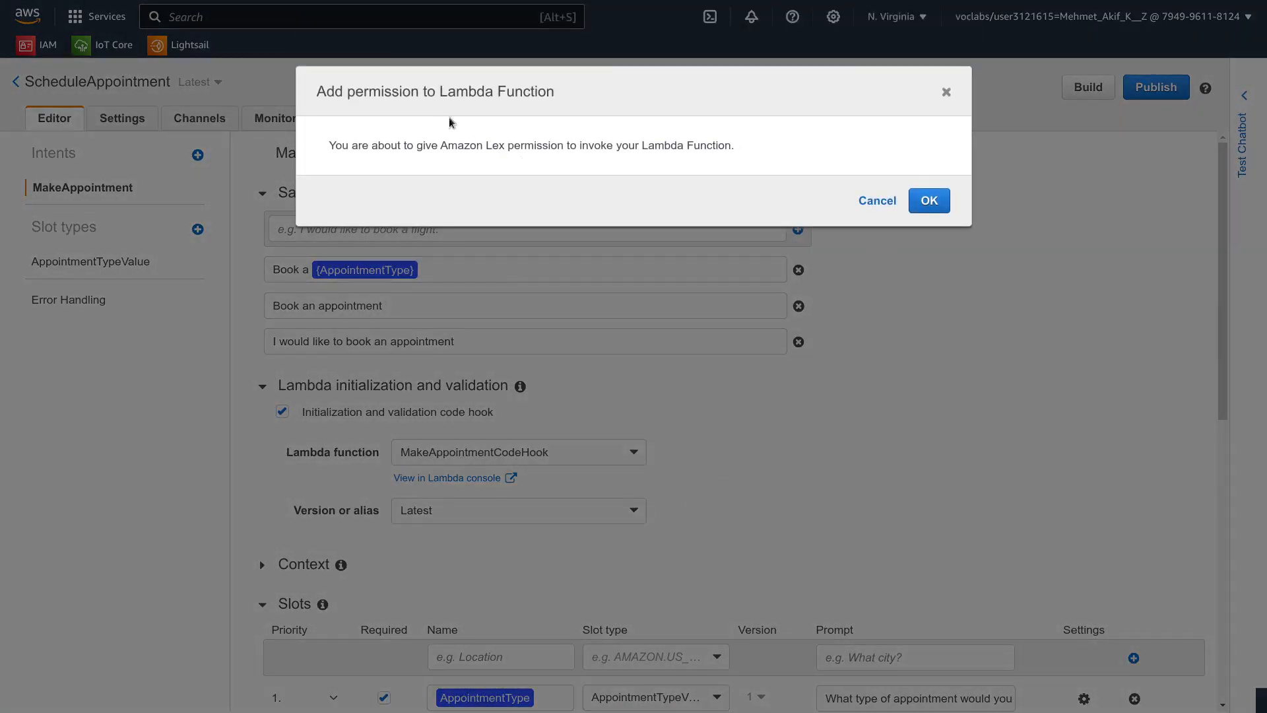
{"action": "left_click", "coordinate": [921, 209]}
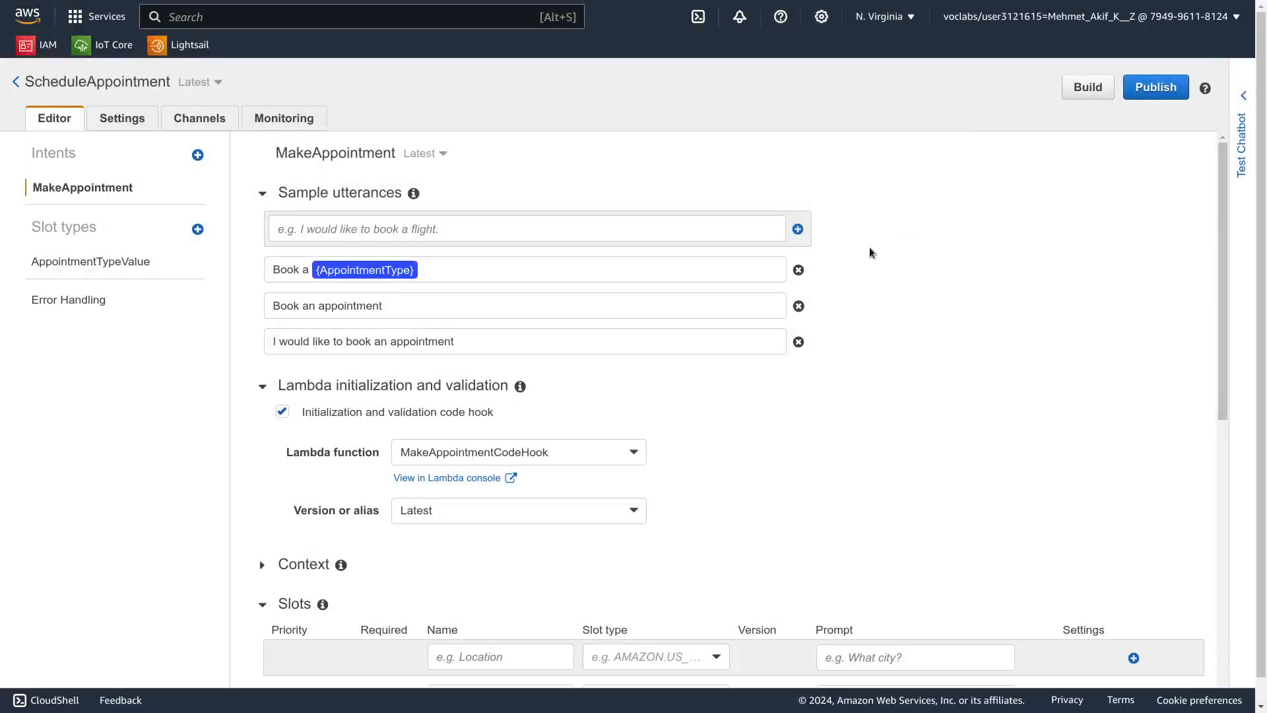
Step: Check steps 32 and 33 of the lab and set the intent's fulfillment to AWS Lambda function
{"action": "key", "text": "ctrl+Tab"}
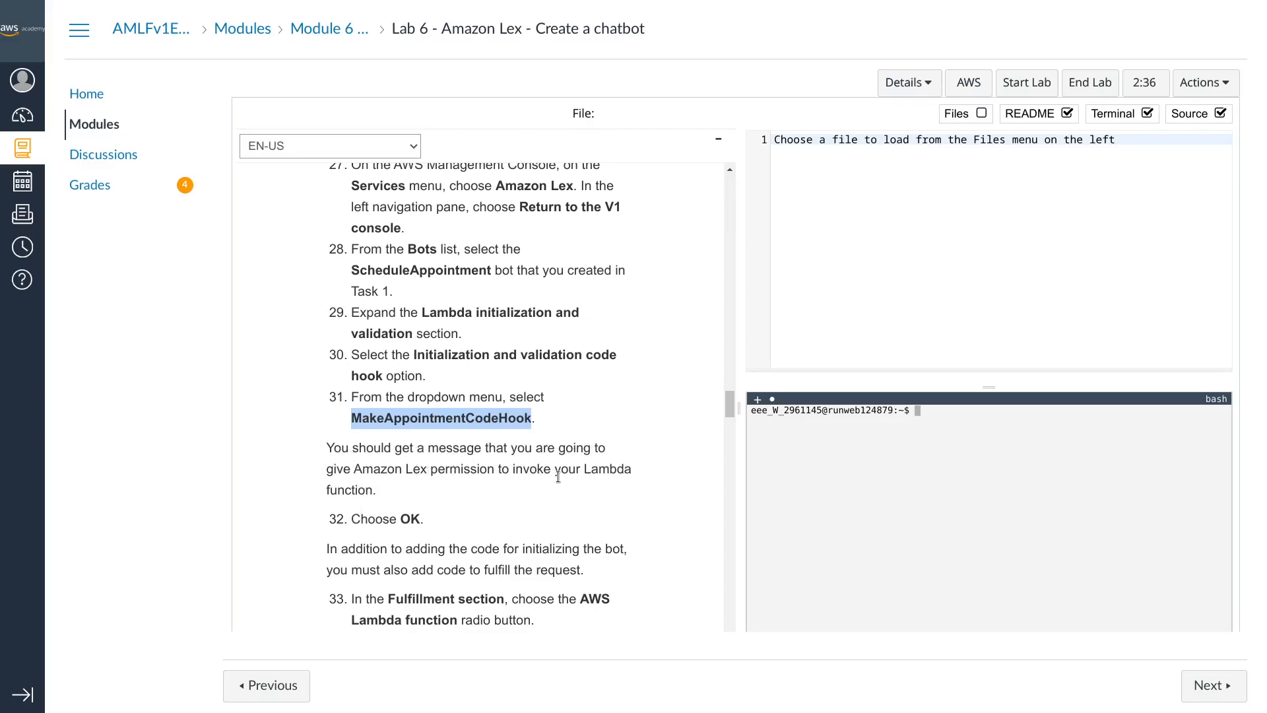
{"action": "scroll", "coordinate": [558, 473], "scroll_direction": "down", "scroll_amount": 3}
{"action": "double_click", "coordinate": [411, 422]}
{"action": "scroll", "coordinate": [412, 423], "scroll_direction": "down", "scroll_amount": 3}
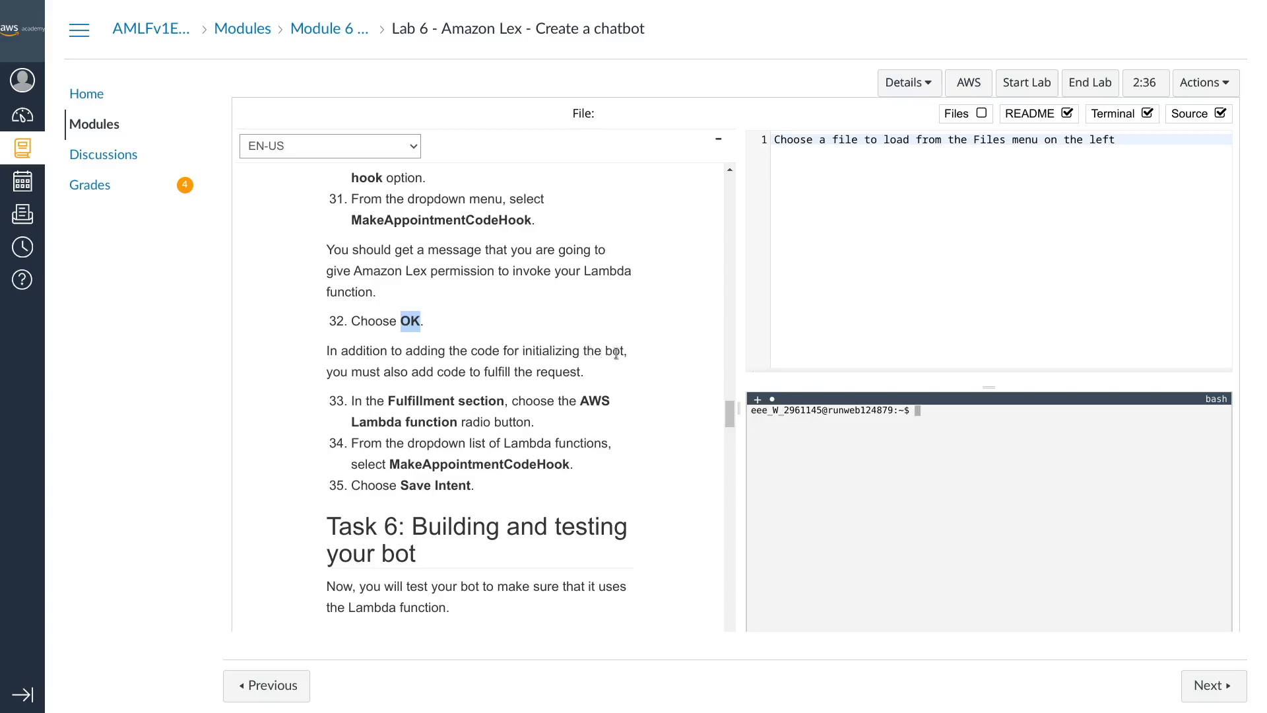
{"action": "double_click", "coordinate": [416, 401]}
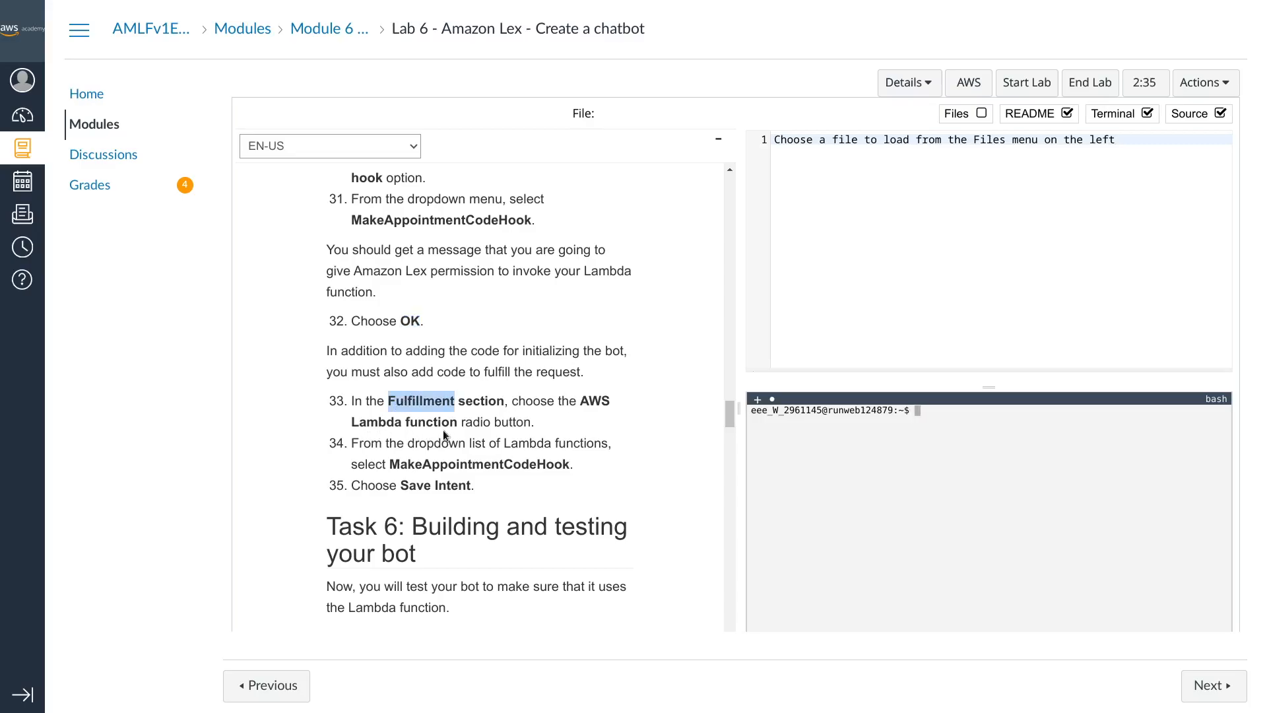
{"action": "key", "text": "alt+Tab"}
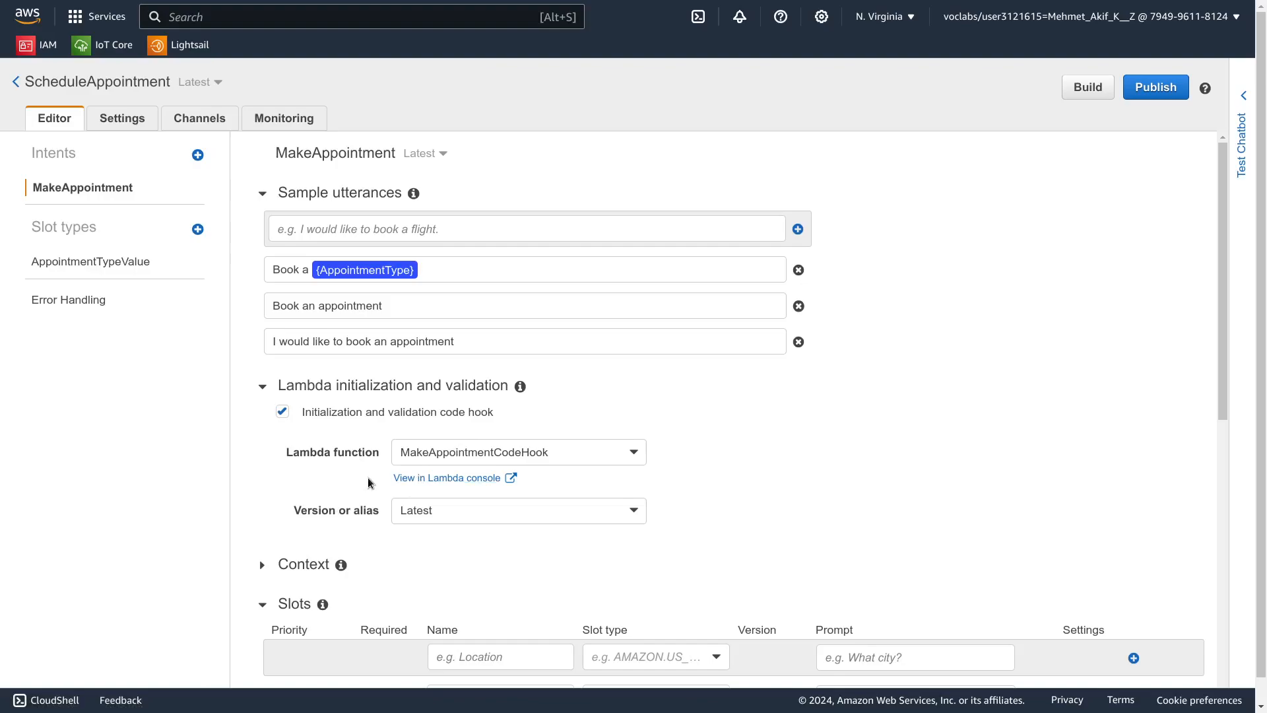
{"action": "scroll", "coordinate": [367, 478], "scroll_direction": "down", "scroll_amount": 7}
{"action": "scroll", "coordinate": [432, 479], "scroll_direction": "down", "scroll_amount": 2}
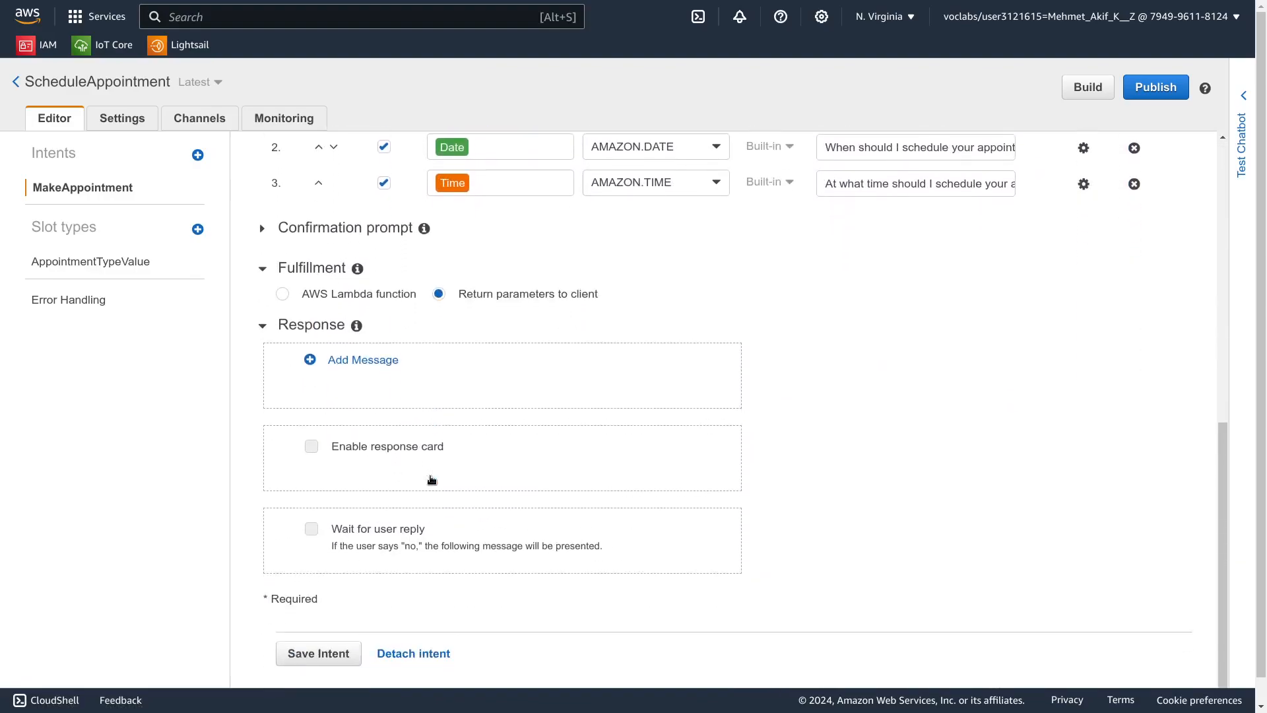
{"action": "scroll", "coordinate": [431, 480], "scroll_direction": "up", "scroll_amount": 3}
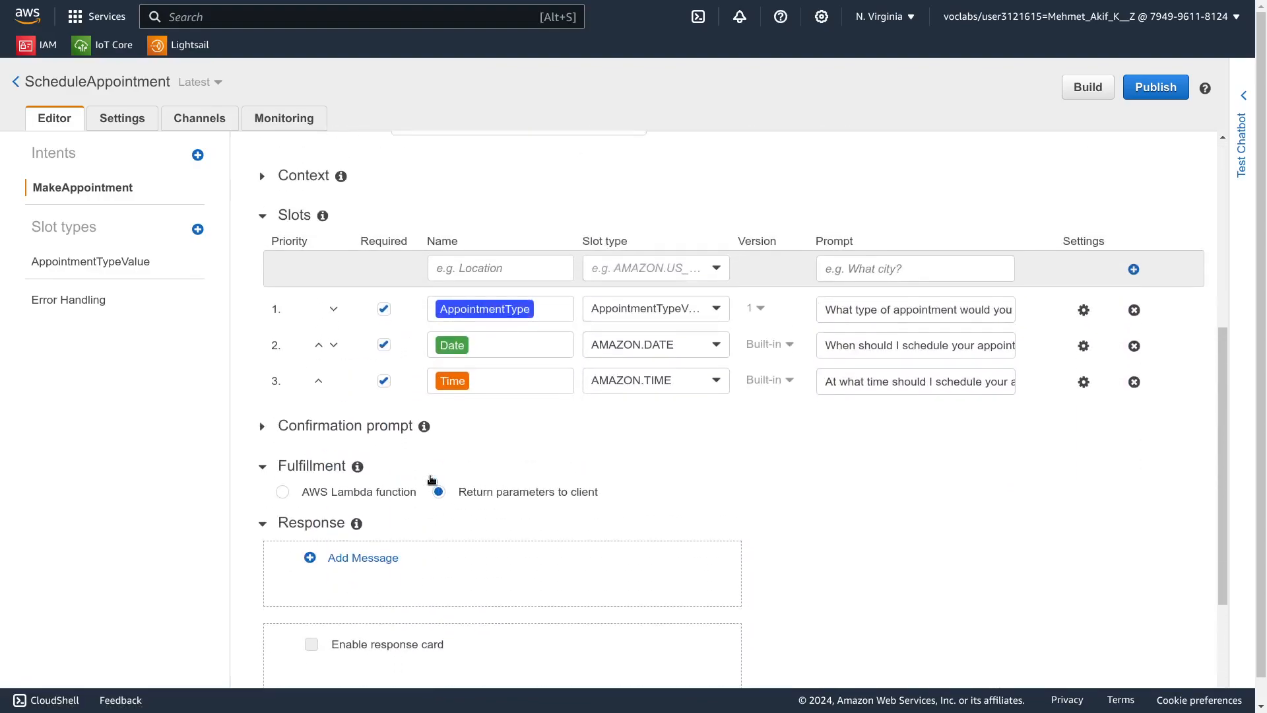
{"action": "left_click", "coordinate": [285, 492]}
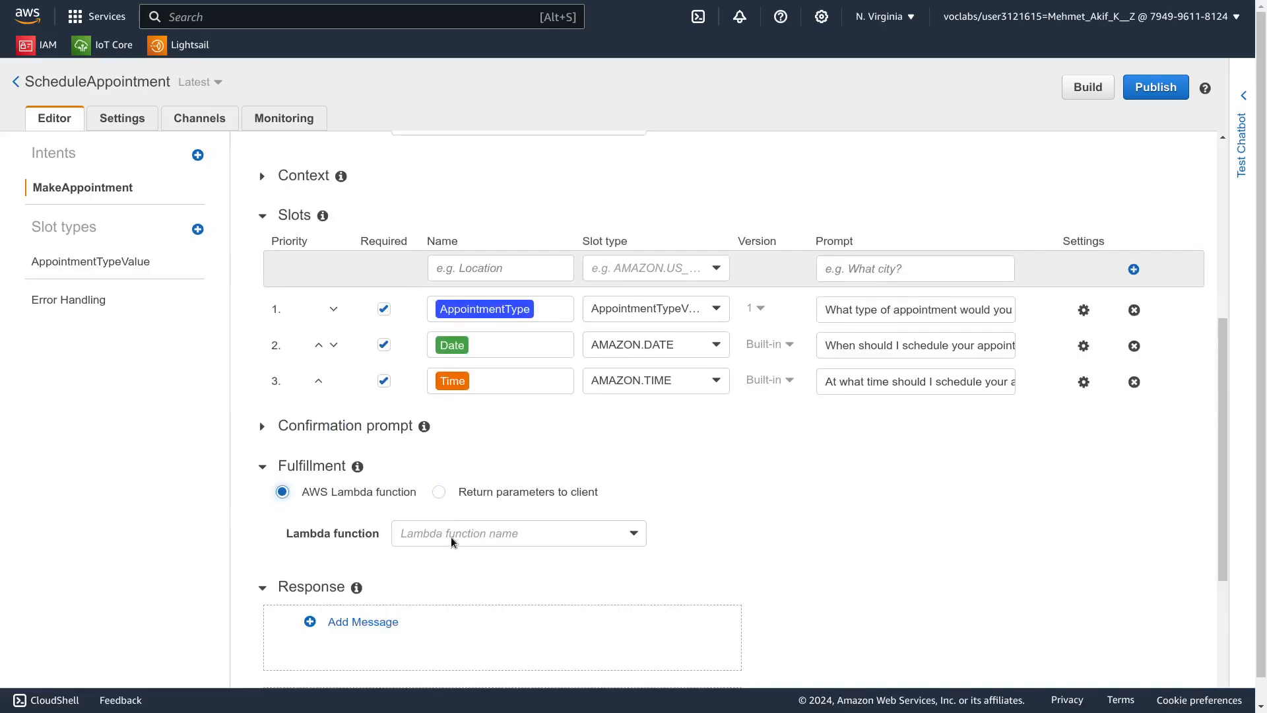
Step: Following step 34 of the lab, choose MakeAppointmentCodeHook as the fulfillment Lambda function
{"action": "key", "text": "alt+Tab"}
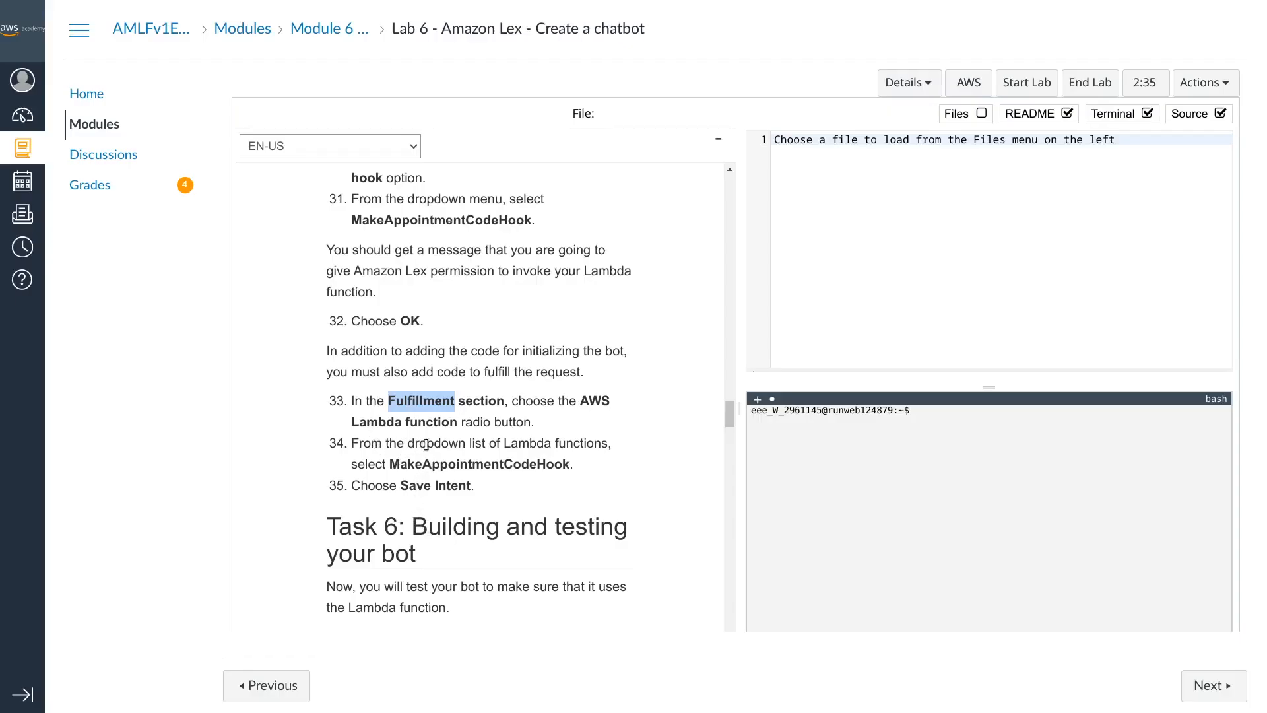
{"action": "double_click", "coordinate": [487, 462]}
{"action": "key", "text": "alt+Tab"}
{"action": "left_click", "coordinate": [525, 540]}
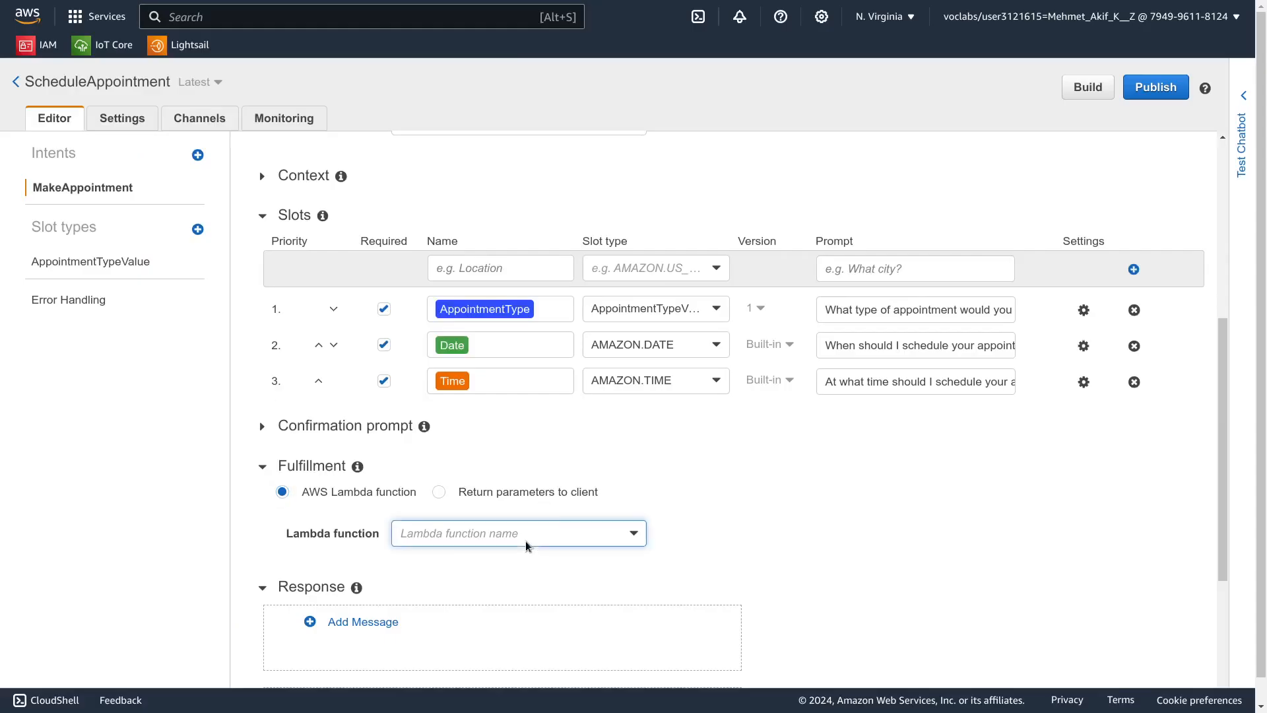
{"action": "left_click", "coordinate": [489, 559]}
{"action": "scroll", "coordinate": [524, 545], "scroll_direction": "down", "scroll_amount": 1}
Step: Check step 35 of the lab and save the MakeAppointment intent
{"action": "key", "text": "alt+Tab"}
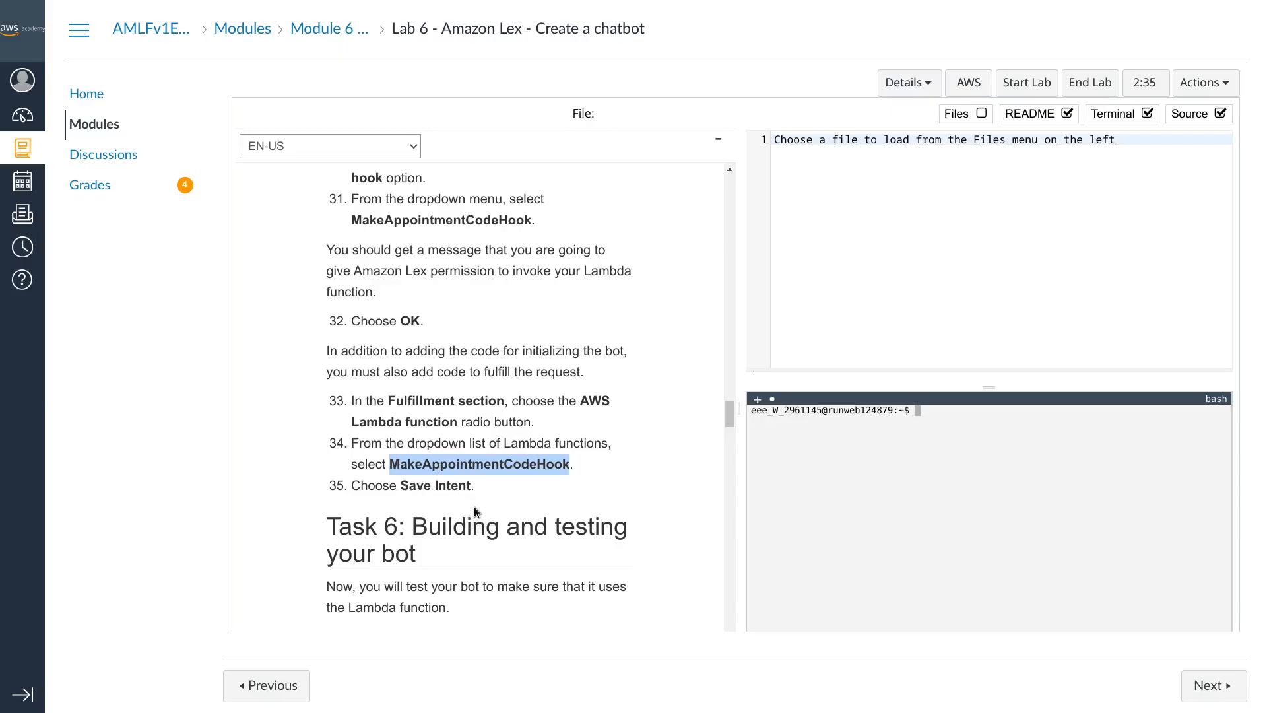
{"action": "key", "text": "alt+Tab"}
{"action": "scroll", "coordinate": [491, 509], "scroll_direction": "down", "scroll_amount": 3}
{"action": "left_click", "coordinate": [300, 654]}
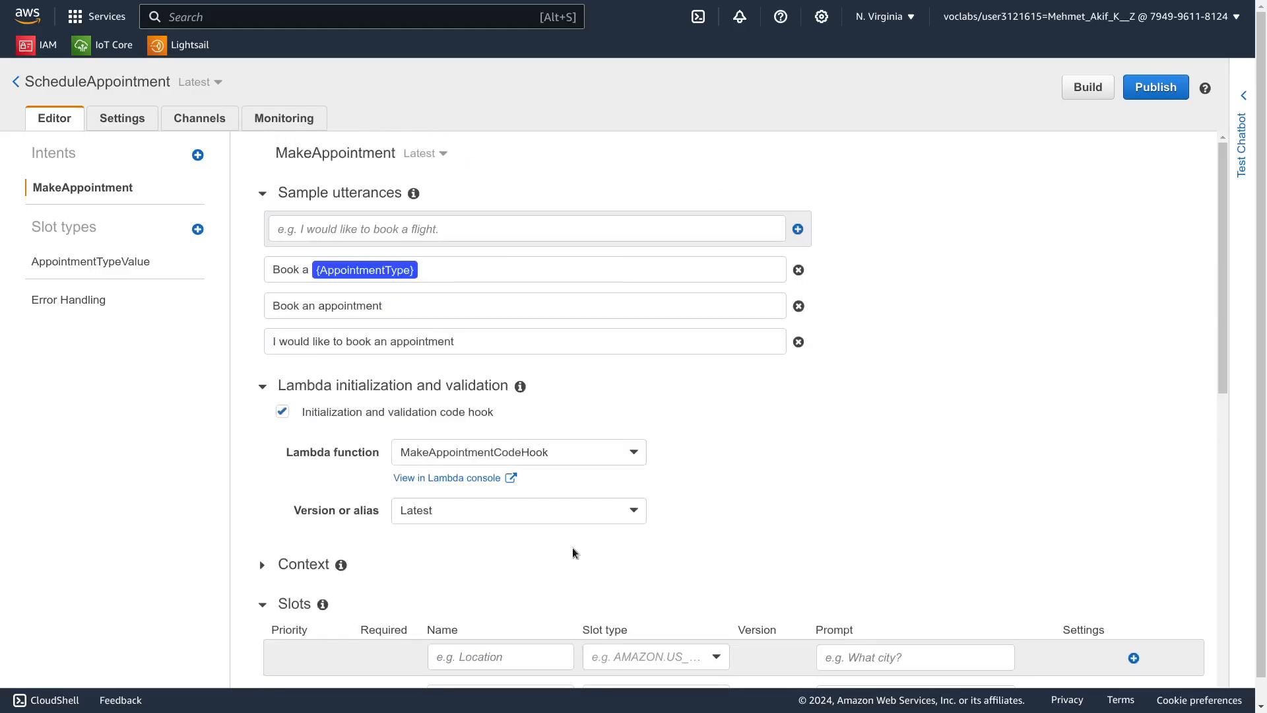
Step: Read the start of Task 6 in the lab, then build the ScheduleAppointment bot and confirm the build prompt
{"action": "key", "text": "alt+Tab"}
{"action": "scroll", "coordinate": [481, 334], "scroll_direction": "down", "scroll_amount": 4}
{"action": "left_click", "coordinate": [1099, 93]}
{"action": "left_click", "coordinate": [938, 207]}
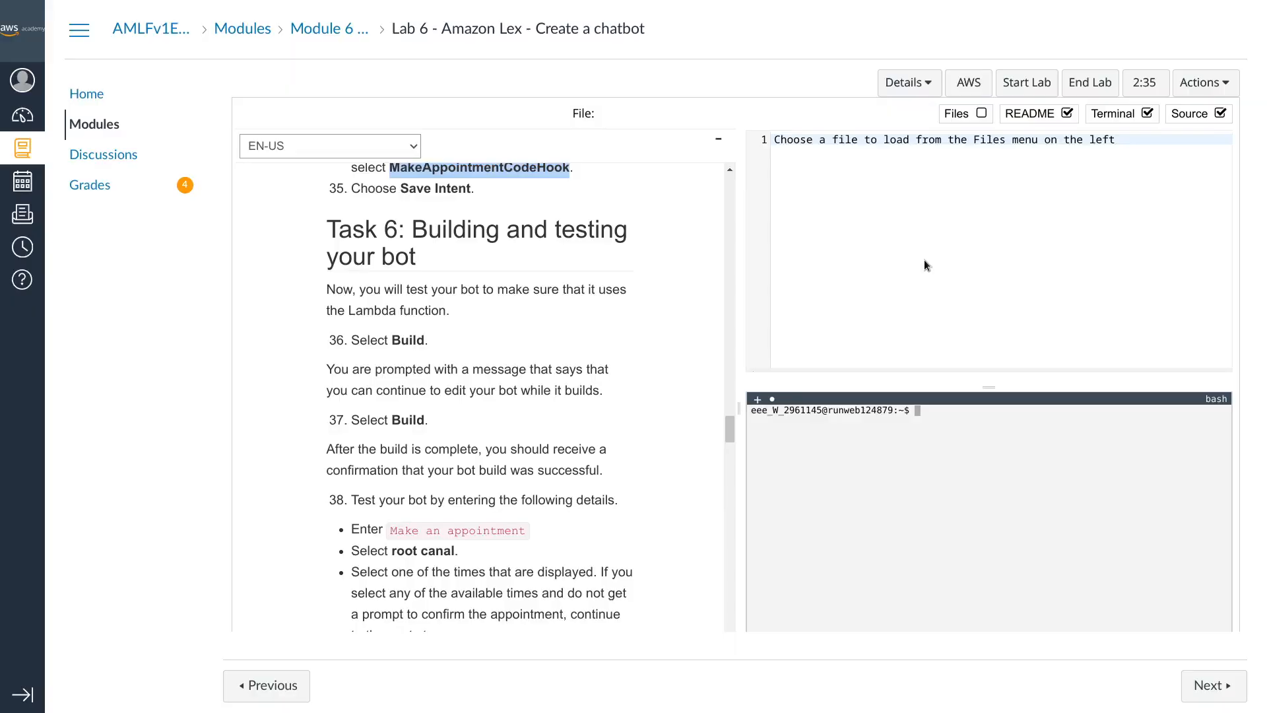
Step: Read step 38 of the lab, copy the test phrase "Make an appointment" and return to the bot editor
{"action": "scroll", "coordinate": [343, 357], "scroll_direction": "down", "scroll_amount": 2}
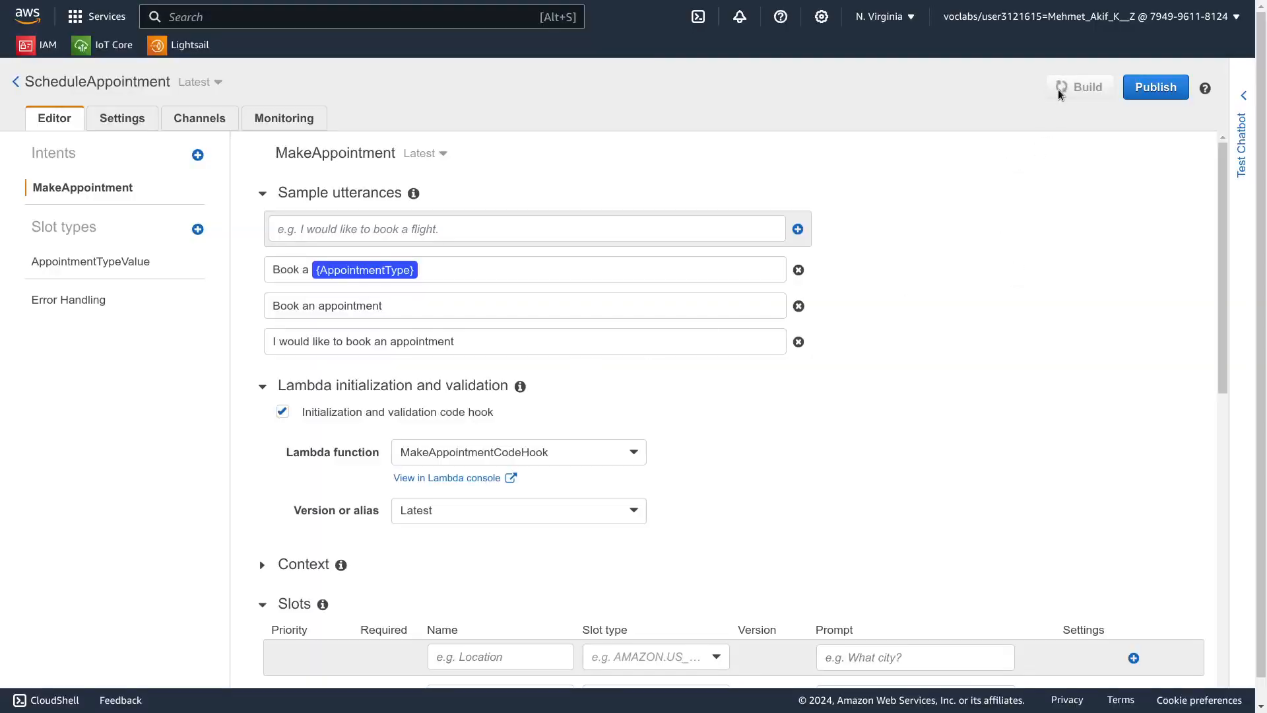
{"action": "key", "text": "ctrl+Tab"}
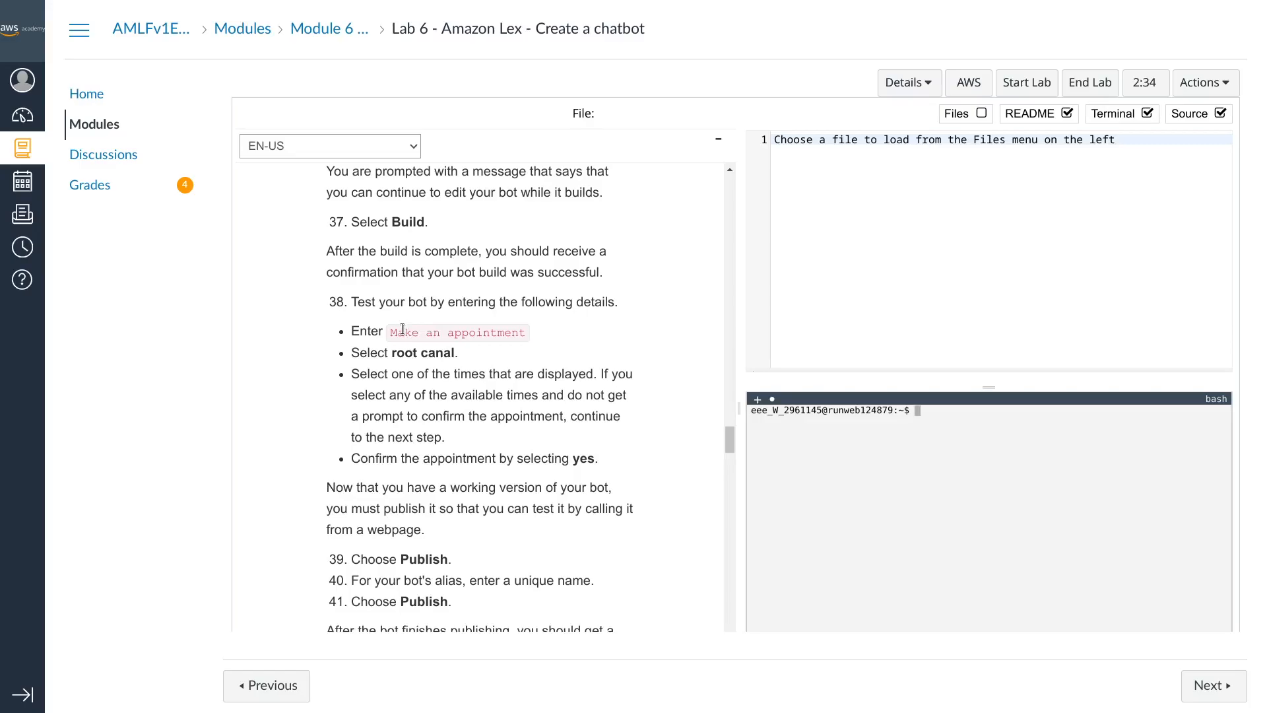
{"action": "left_click_drag", "start_coordinate": [391, 332], "coordinate": [514, 339]}
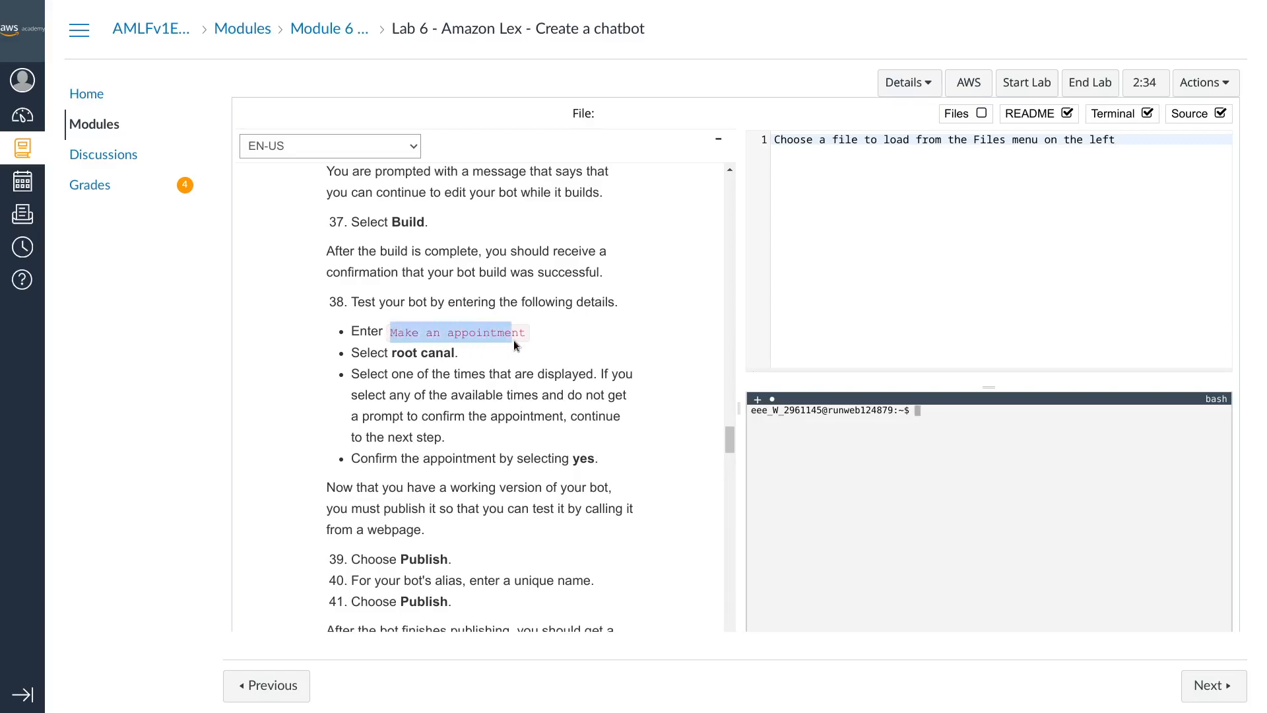
{"action": "right_click", "coordinate": [528, 337]}
{"action": "left_click", "coordinate": [528, 354]}
{"action": "left_click", "coordinate": [540, 348]}
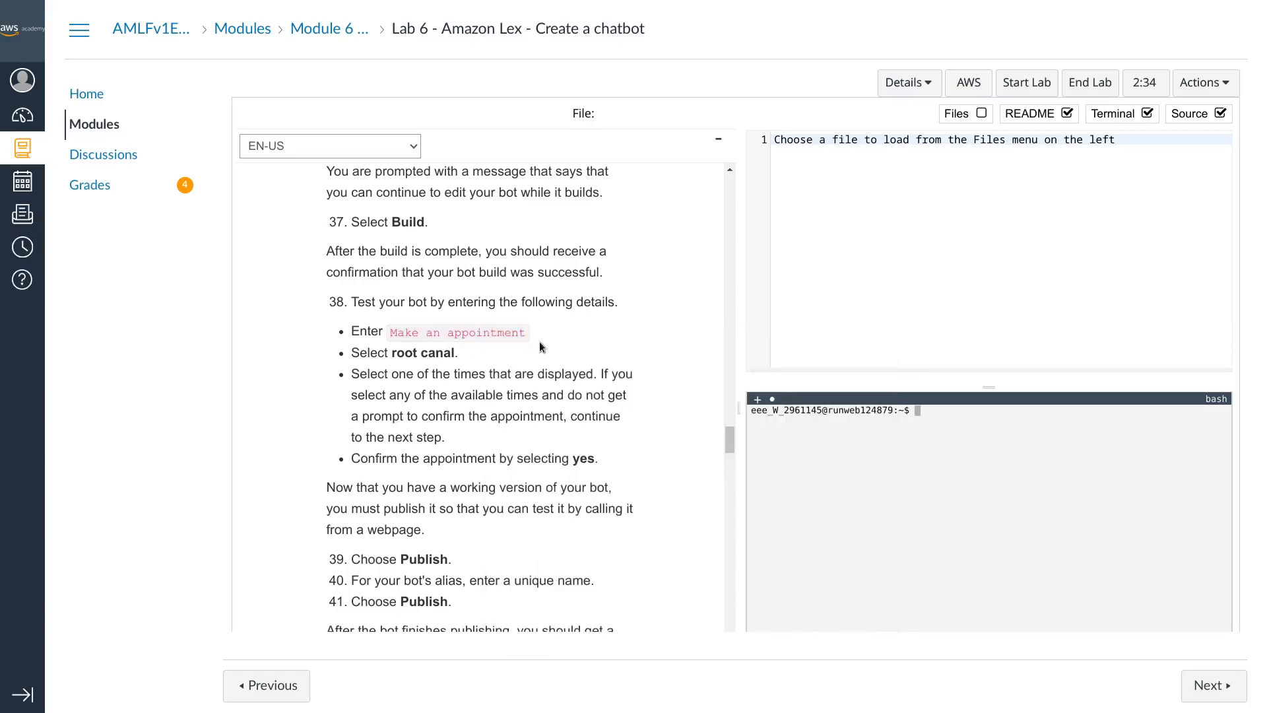
{"action": "key", "text": "ctrl+Tab"}
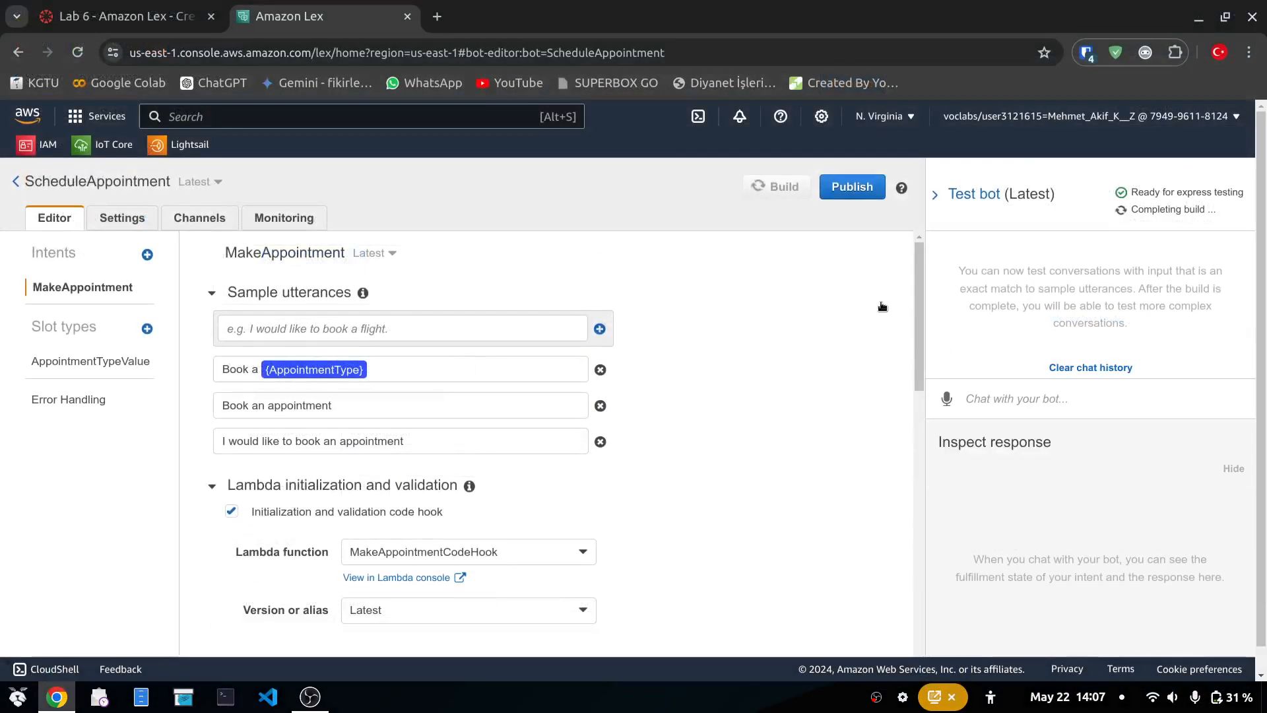
{"action": "left_click", "coordinate": [312, 699]}
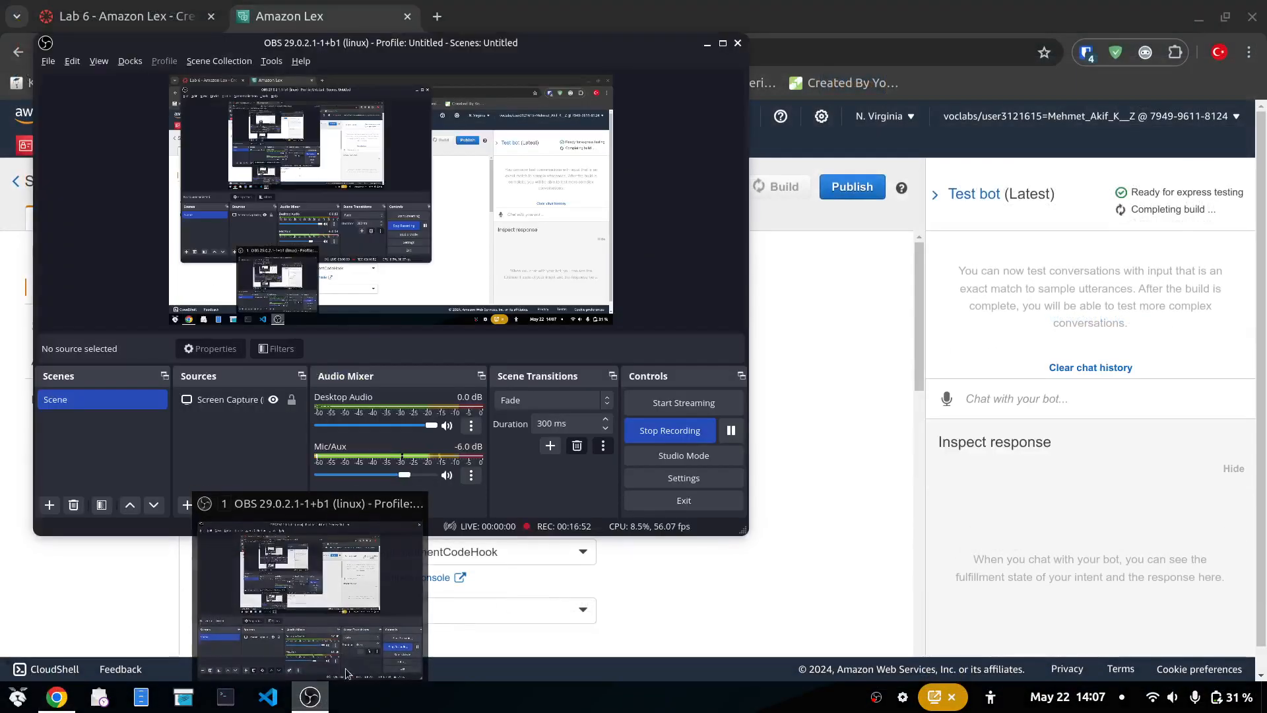
{"action": "left_click", "coordinate": [830, 393]}
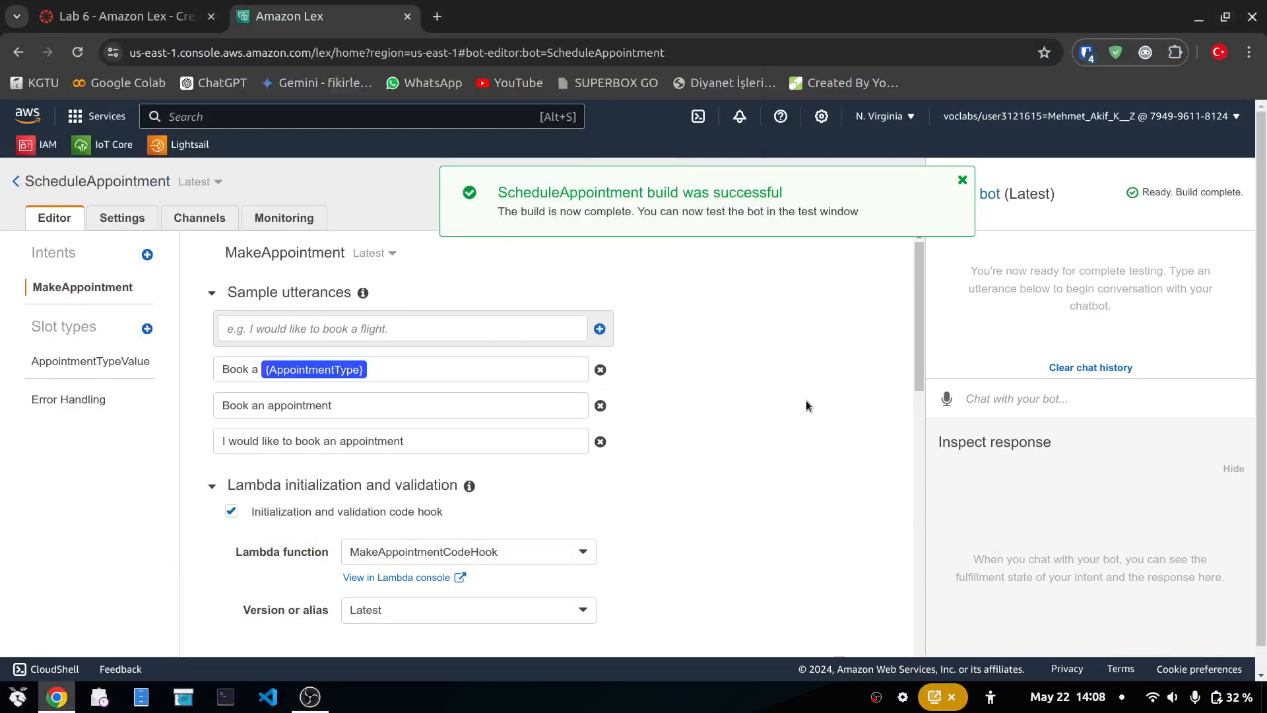
Step: Switch the browser to full screen and check the ScheduleAppointment bot's build notification
{"action": "key", "text": "F11"}
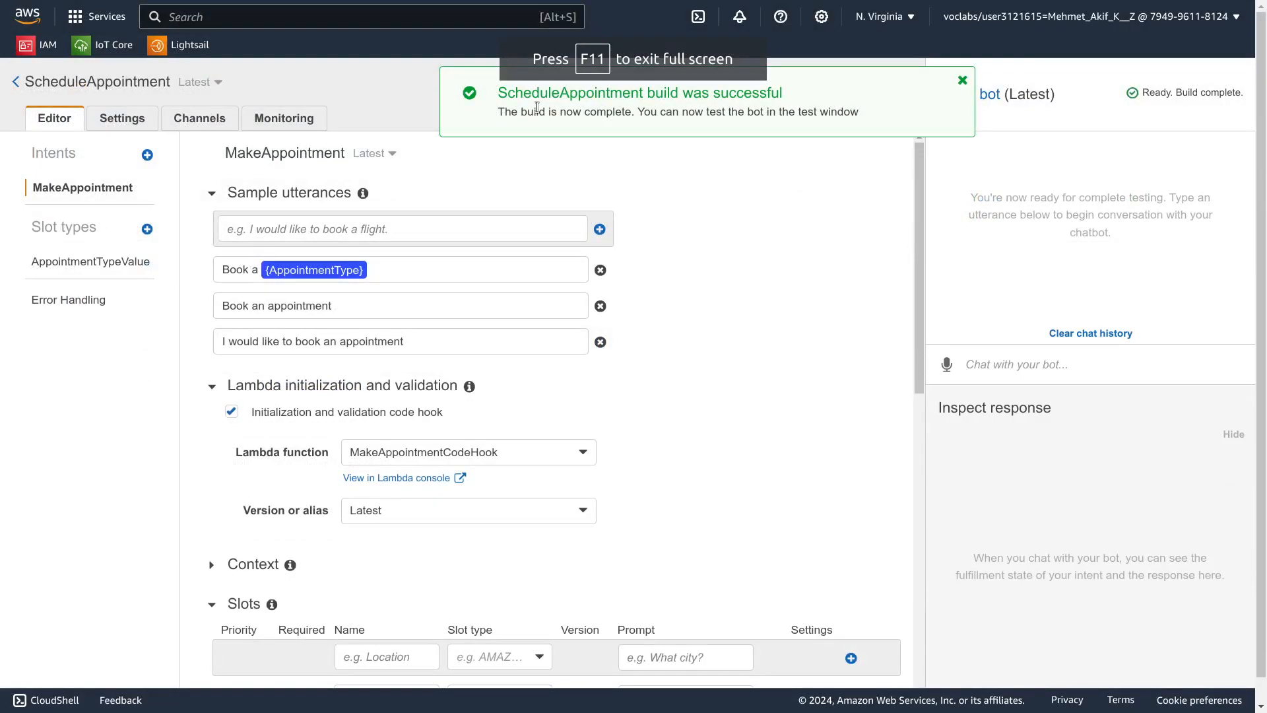
{"action": "double_click", "coordinate": [611, 93]}
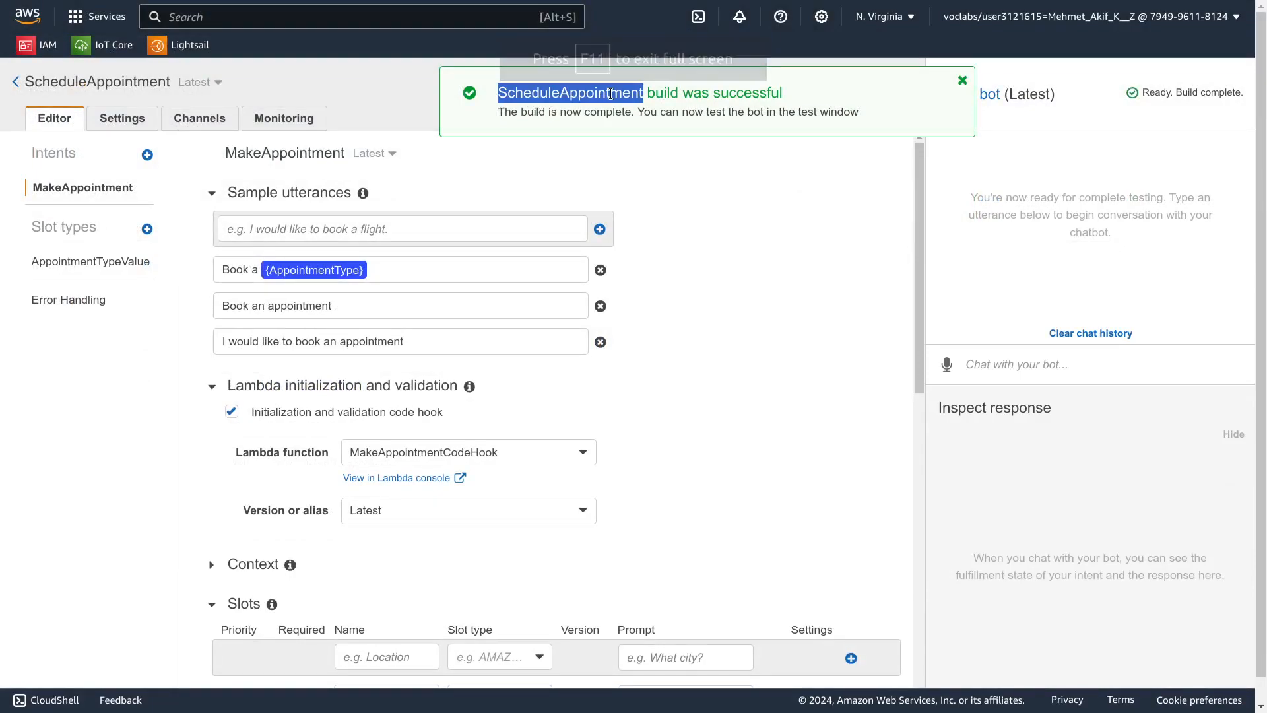
Step: Dismiss the build notification, send "Make an appointment" to the test bot and choose root canal as the appointment type
{"action": "left_click", "coordinate": [963, 80]}
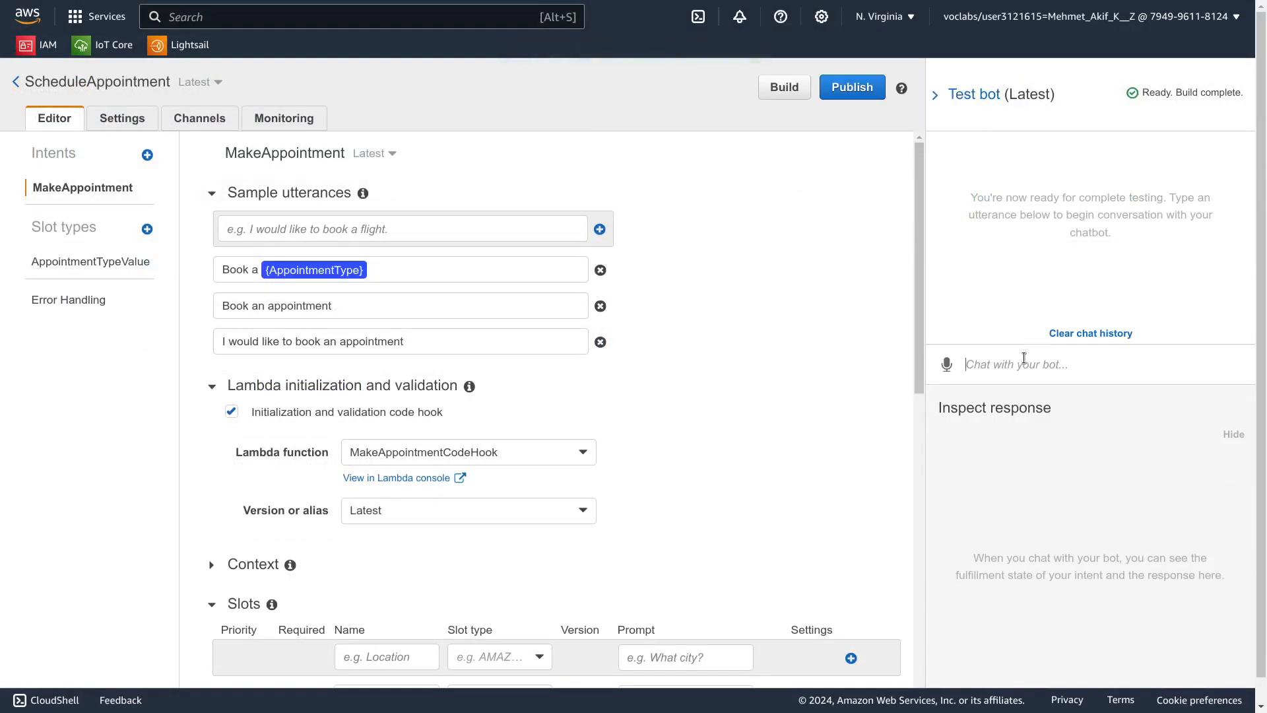
{"action": "key", "text": "ctrl+v"}
{"action": "key", "text": "Return"}
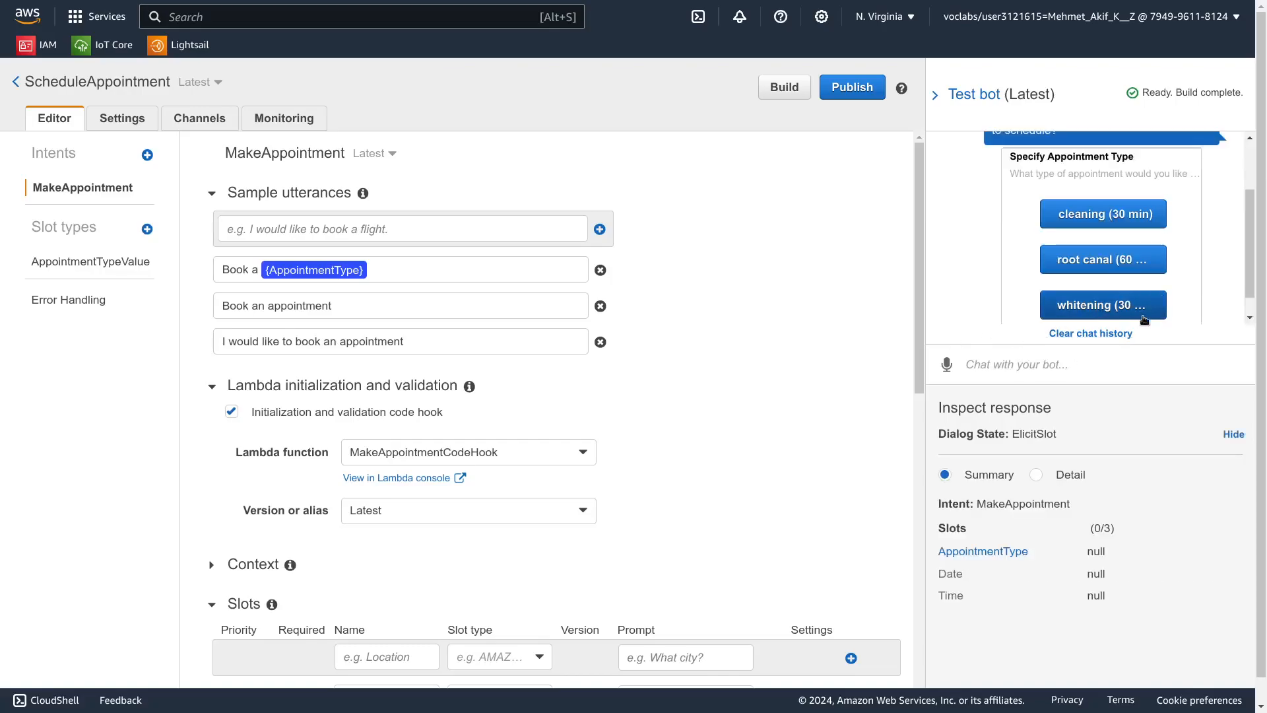
{"action": "left_click", "coordinate": [1146, 265]}
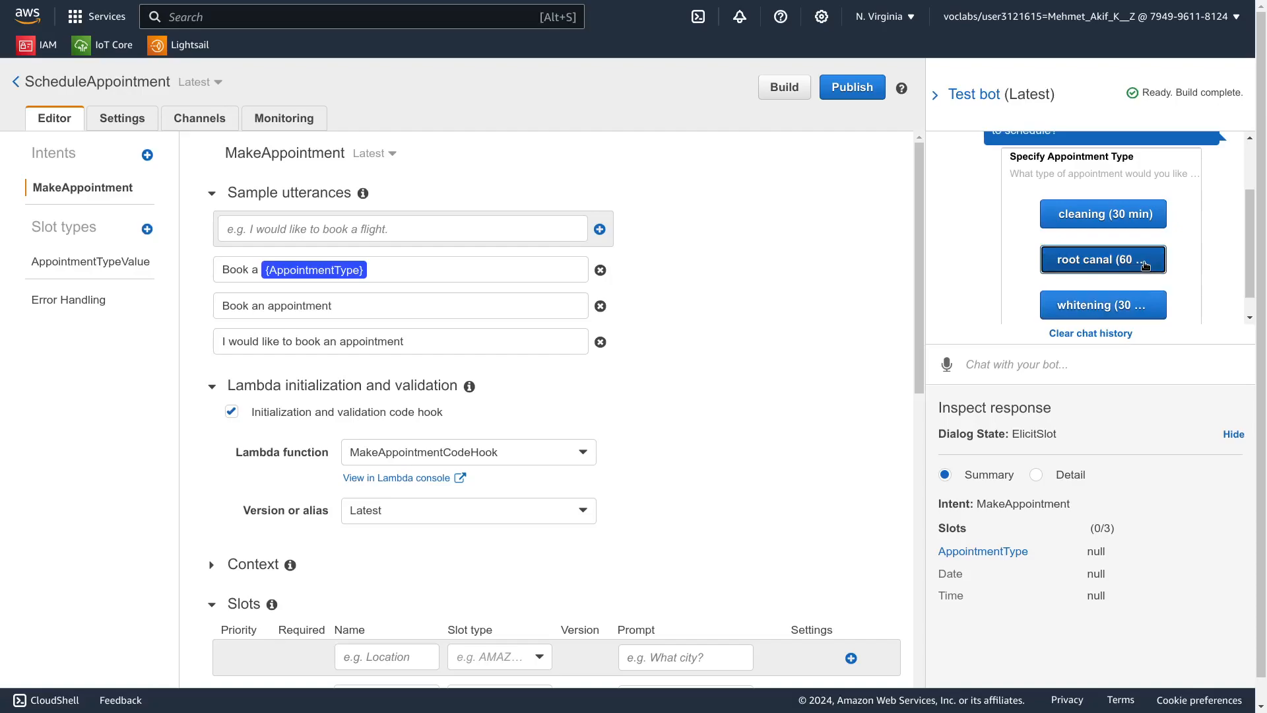
Step: Consult step 38 of the lab, then choose 5-27 (Mon) and 2:00 p.m. for the test appointment
{"action": "key", "text": "ctrl+Tab"}
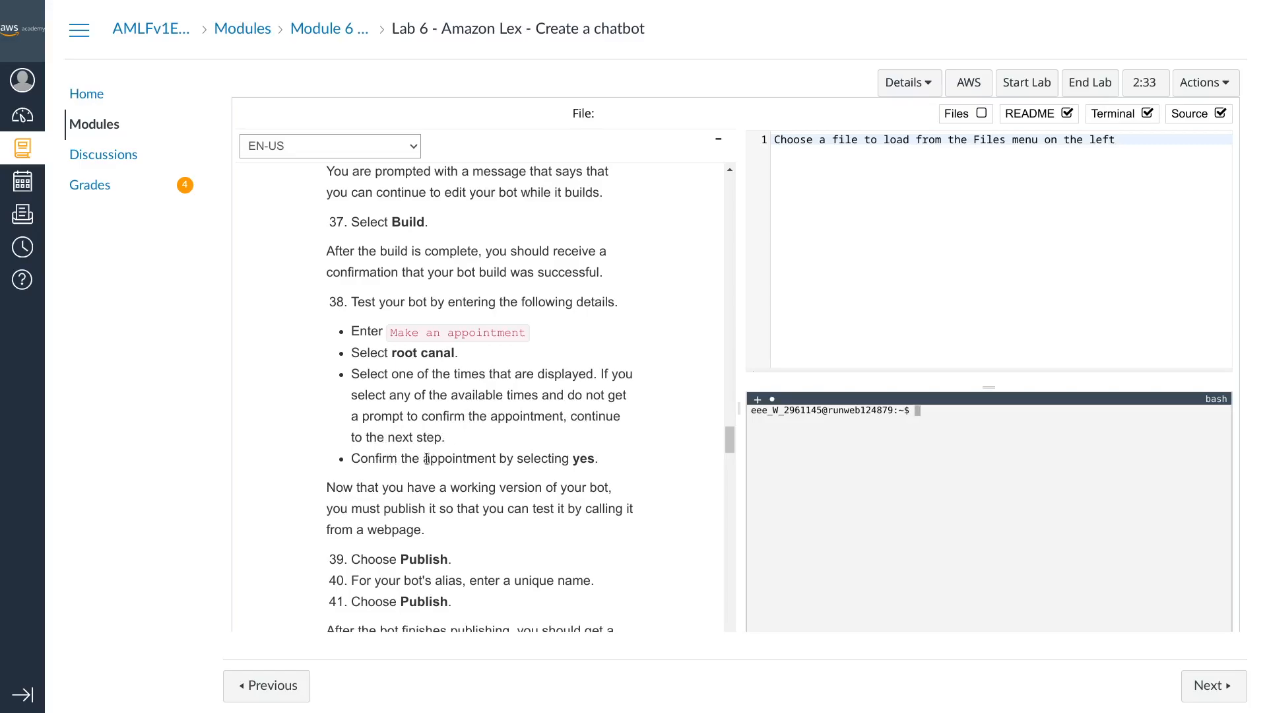
{"action": "key", "text": "ctrl+Tab"}
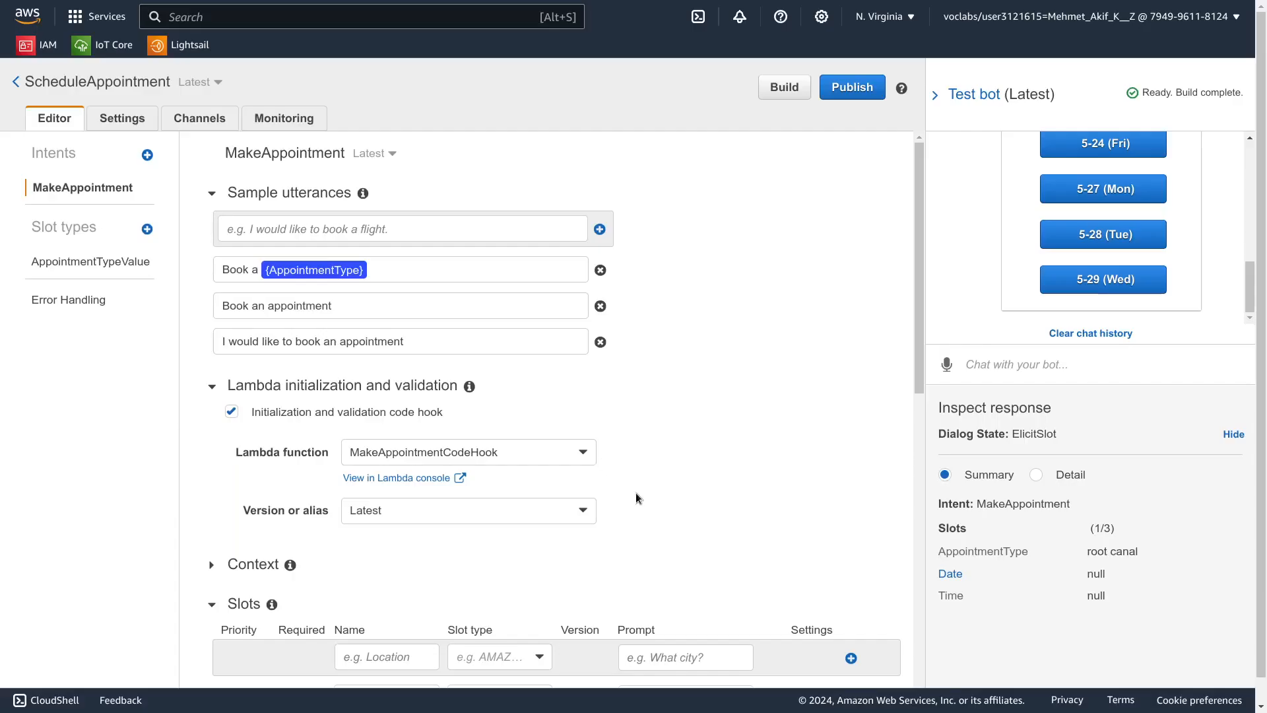
{"action": "scroll", "coordinate": [1202, 284], "scroll_direction": "up", "scroll_amount": 1}
{"action": "scroll", "coordinate": [1202, 283], "scroll_direction": "up", "scroll_amount": 2}
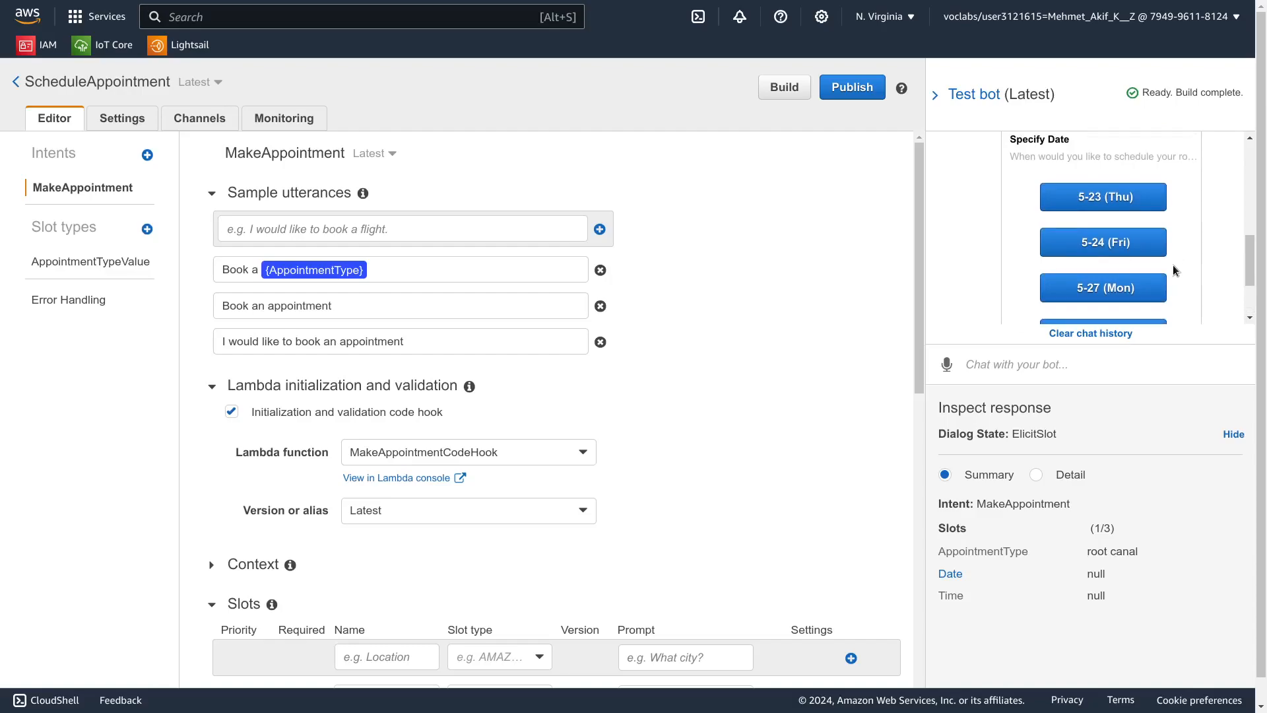
{"action": "left_click", "coordinate": [1157, 292]}
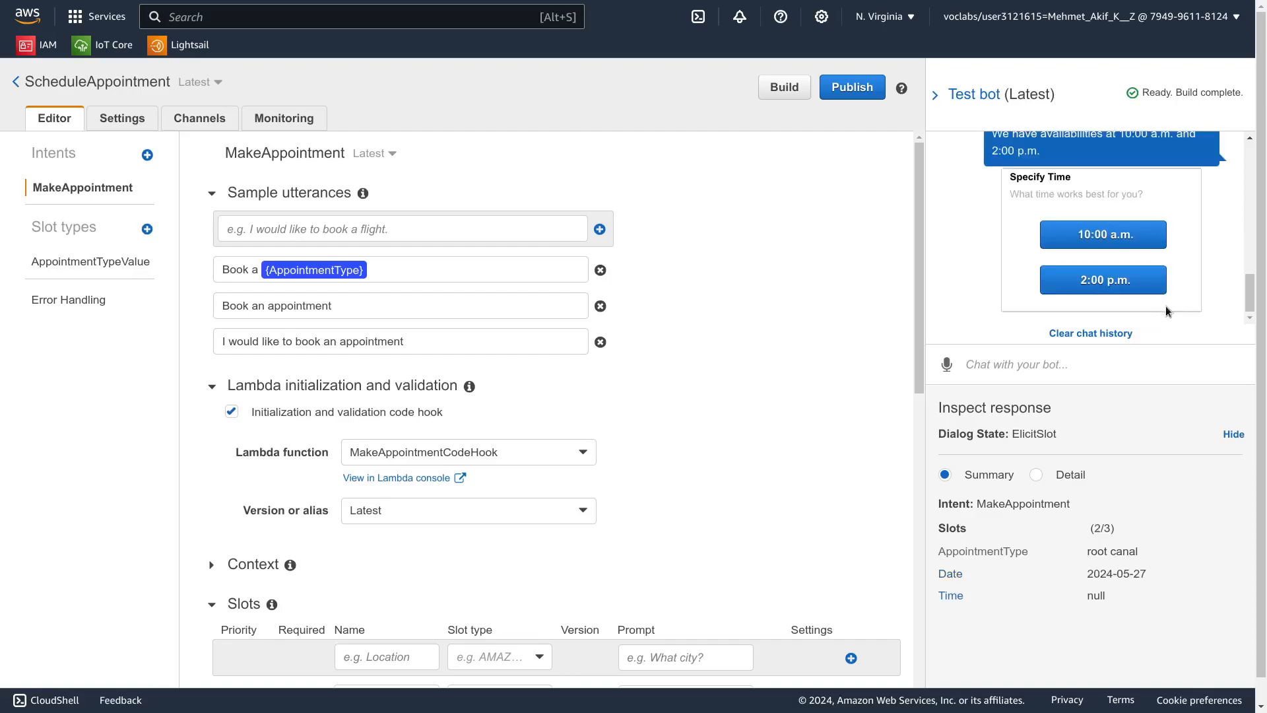
{"action": "left_click", "coordinate": [1138, 289]}
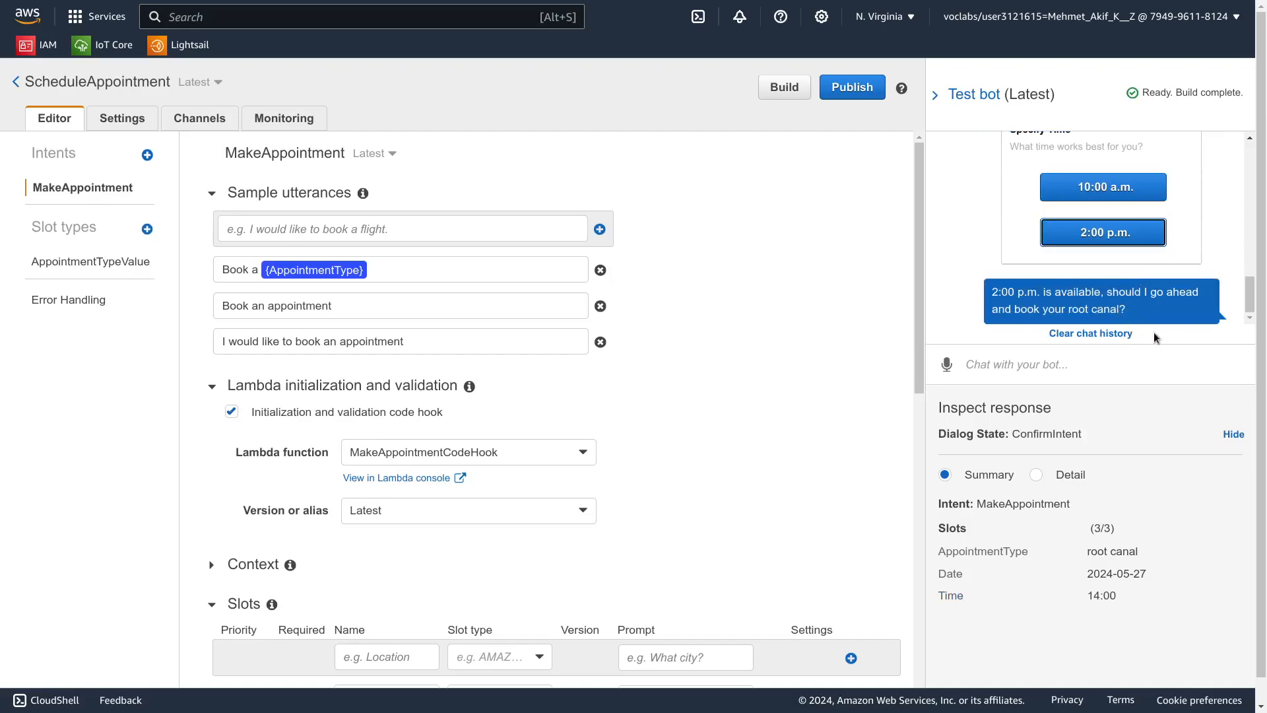
Step: Answer "Yes" to the test bot's question about booking the root canal
{"action": "left_click", "coordinate": [1009, 365]}
{"action": "type", "text": "Y"}
{"action": "key", "text": "Return"}
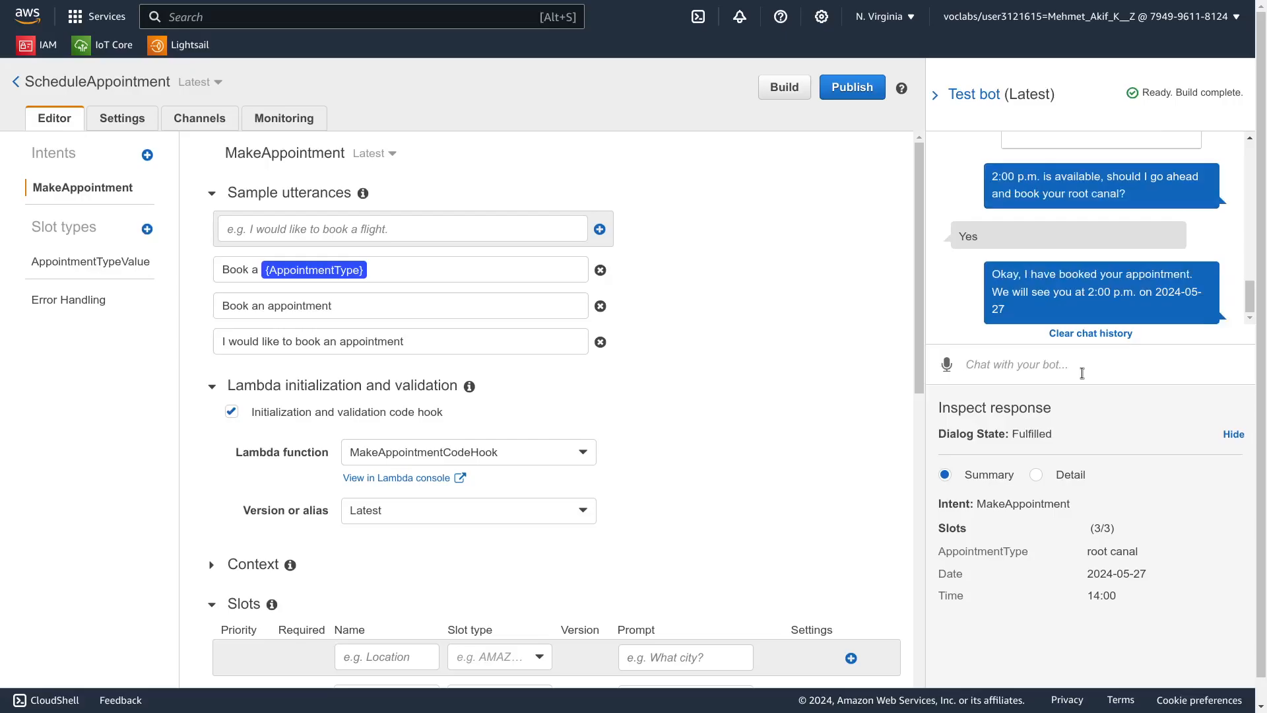
Step: Compare the test bot's booking conversation with the confirmation instruction in step 38 of the lab
{"action": "key", "text": "ctrl+Tab"}
{"action": "scroll", "coordinate": [449, 506], "scroll_direction": "down", "scroll_amount": 1}
{"action": "scroll", "coordinate": [449, 506], "scroll_direction": "down", "scroll_amount": 3}
{"action": "key", "text": "ctrl+shift+Tab"}
{"action": "key", "text": "ctrl+Tab"}
{"action": "left_click_drag", "start_coordinate": [517, 360], "coordinate": [596, 360]}
{"action": "key", "text": "ctrl+shift+Tab"}
{"action": "scroll", "coordinate": [1220, 262], "scroll_direction": "up", "scroll_amount": 3}
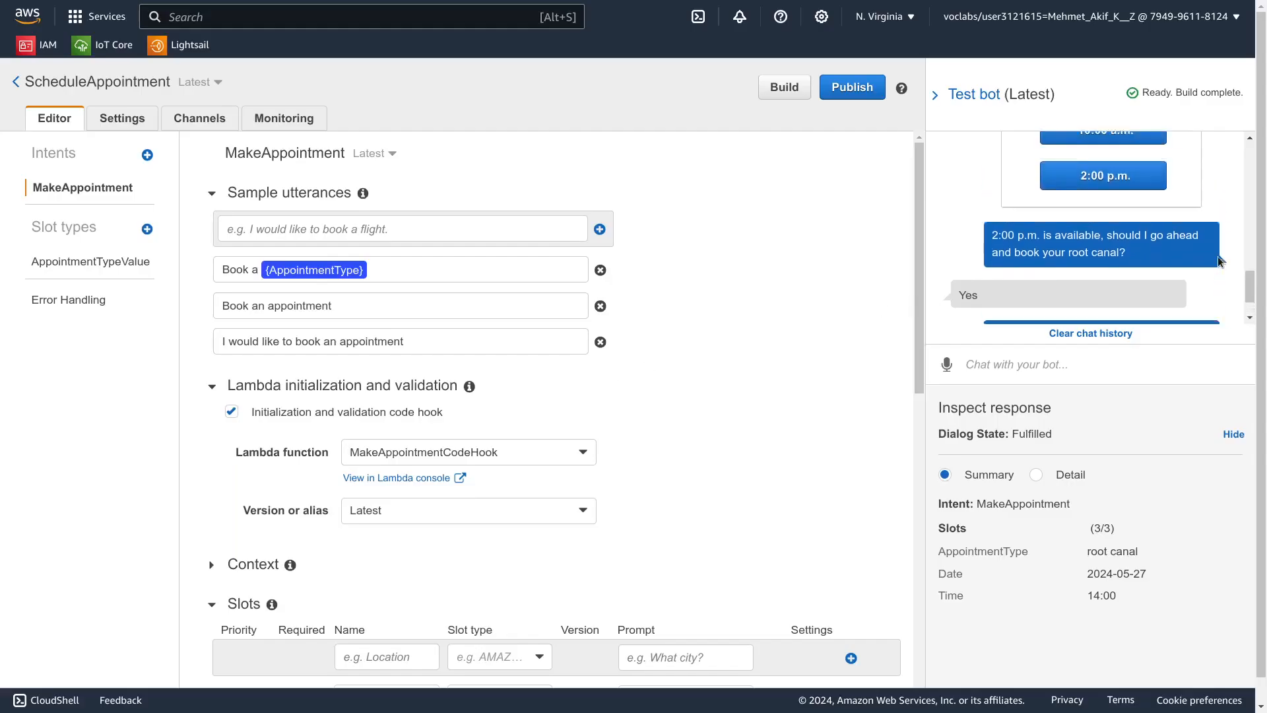
{"action": "scroll", "coordinate": [1220, 262], "scroll_direction": "down", "scroll_amount": 3}
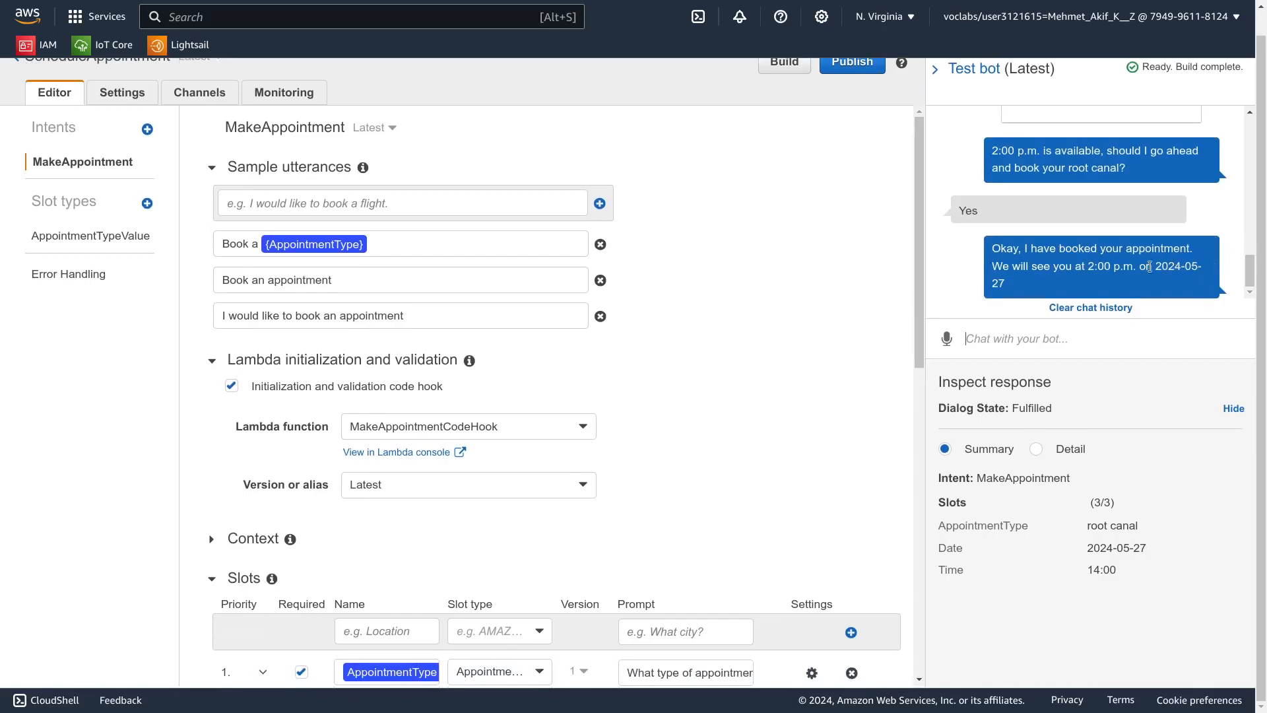
{"action": "key", "text": "ctrl+Tab"}
{"action": "key", "text": "ctrl+shift+Tab"}
Step: Examine the MakeAppointment intent's confirmation prompt, then collapse it and expand the Slots section
{"action": "left_click", "coordinate": [493, 577]}
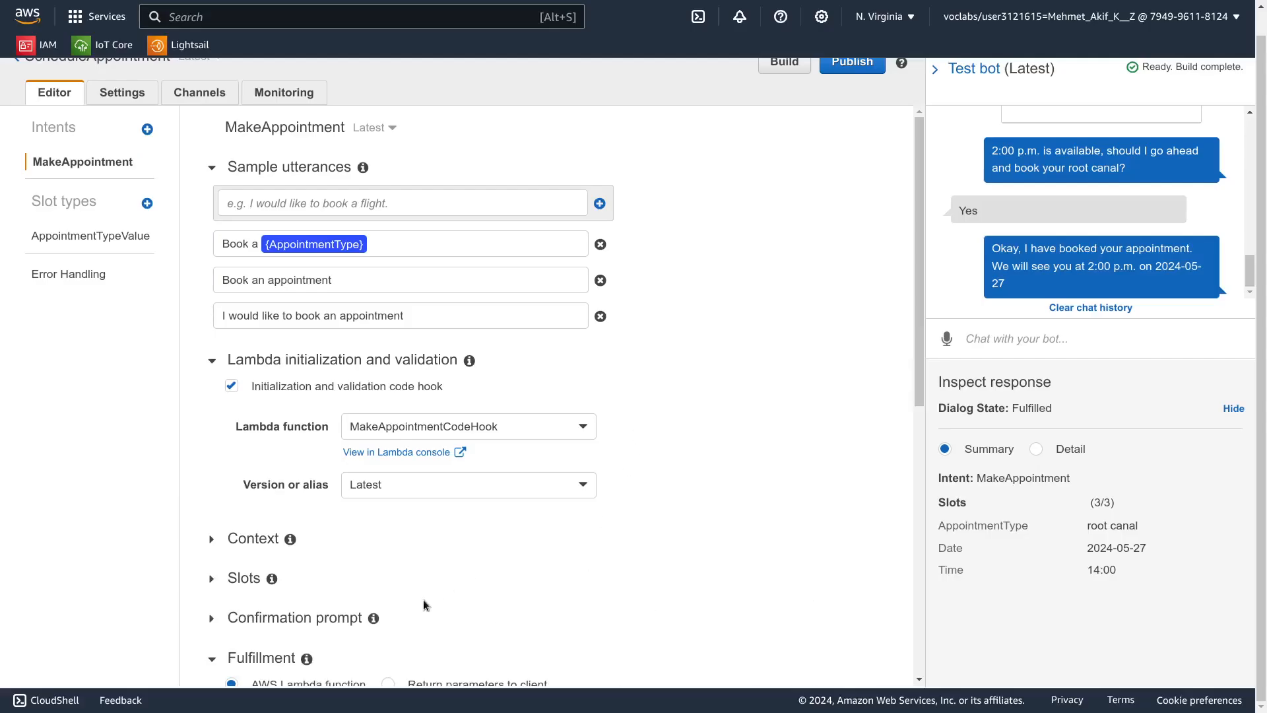
{"action": "left_click", "coordinate": [311, 622]}
{"action": "scroll", "coordinate": [505, 550], "scroll_direction": "down", "scroll_amount": 3}
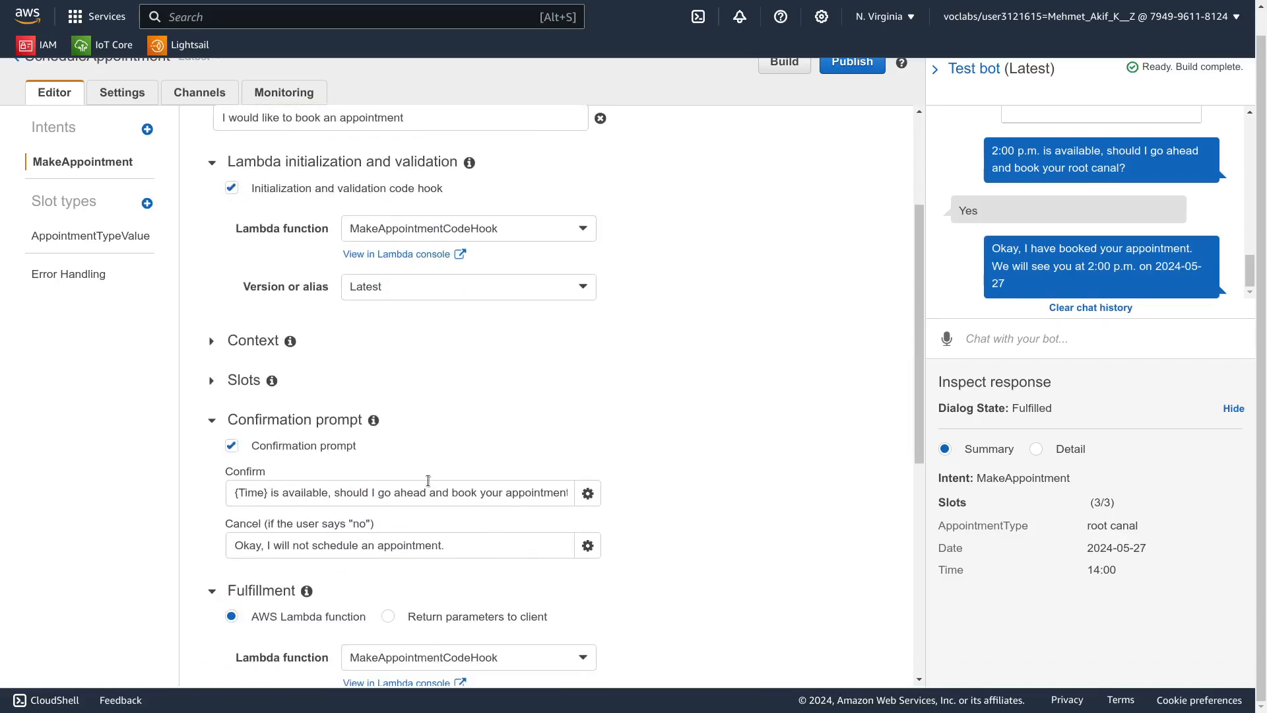
{"action": "left_click", "coordinate": [312, 410]}
{"action": "left_click", "coordinate": [241, 377]}
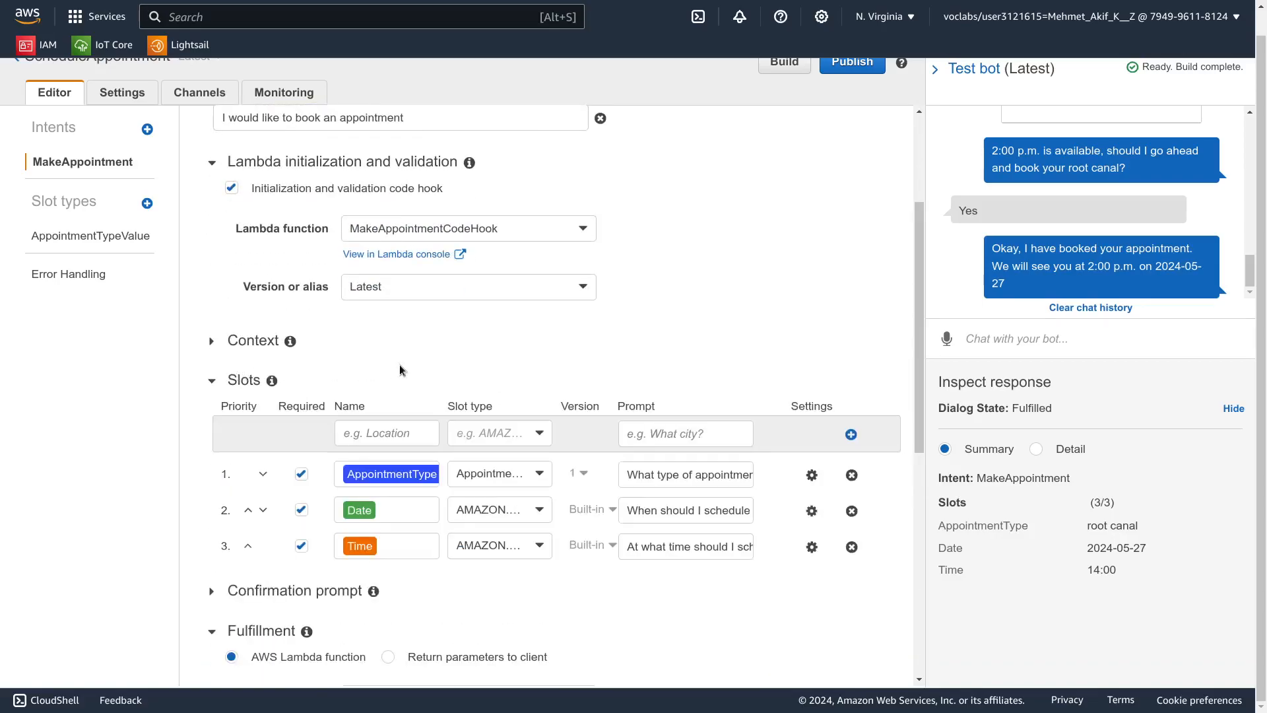
Step: Read steps 39 to 41 of the lab and open the publish dialog for the ScheduleAppointment bot
{"action": "key", "text": "ctrl+Tab"}
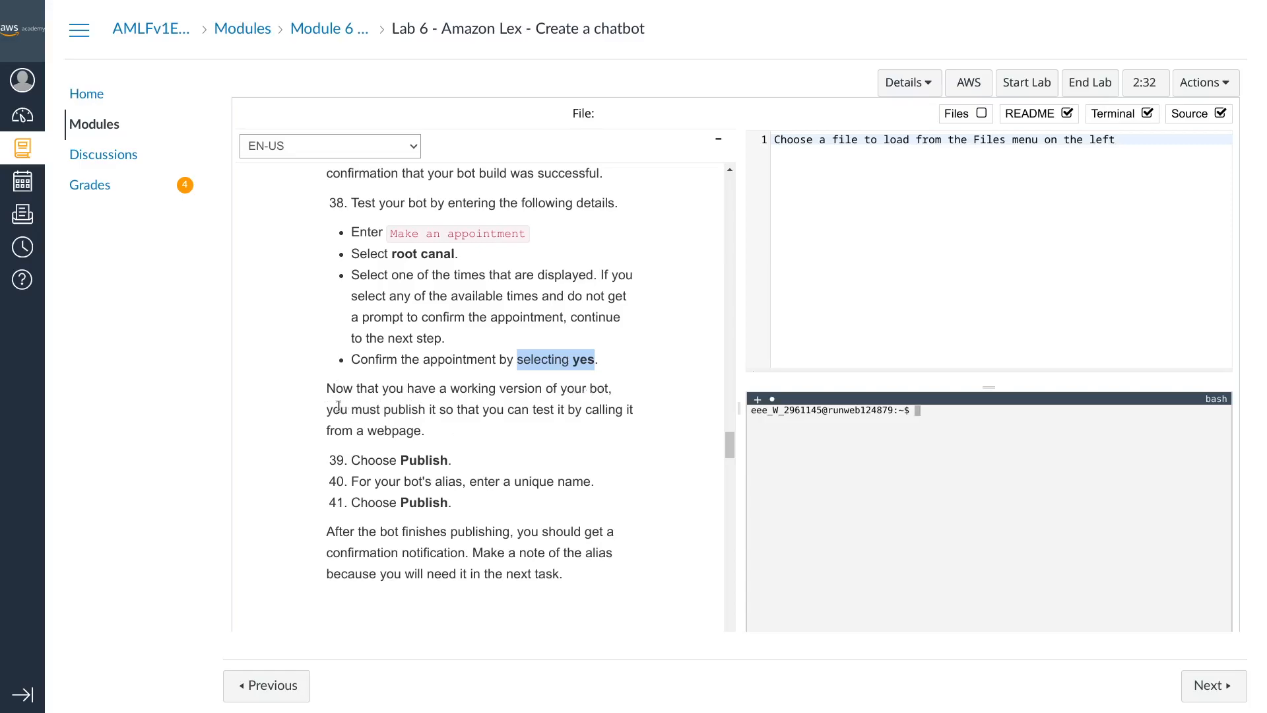
{"action": "scroll", "coordinate": [376, 390], "scroll_direction": "down", "scroll_amount": 2}
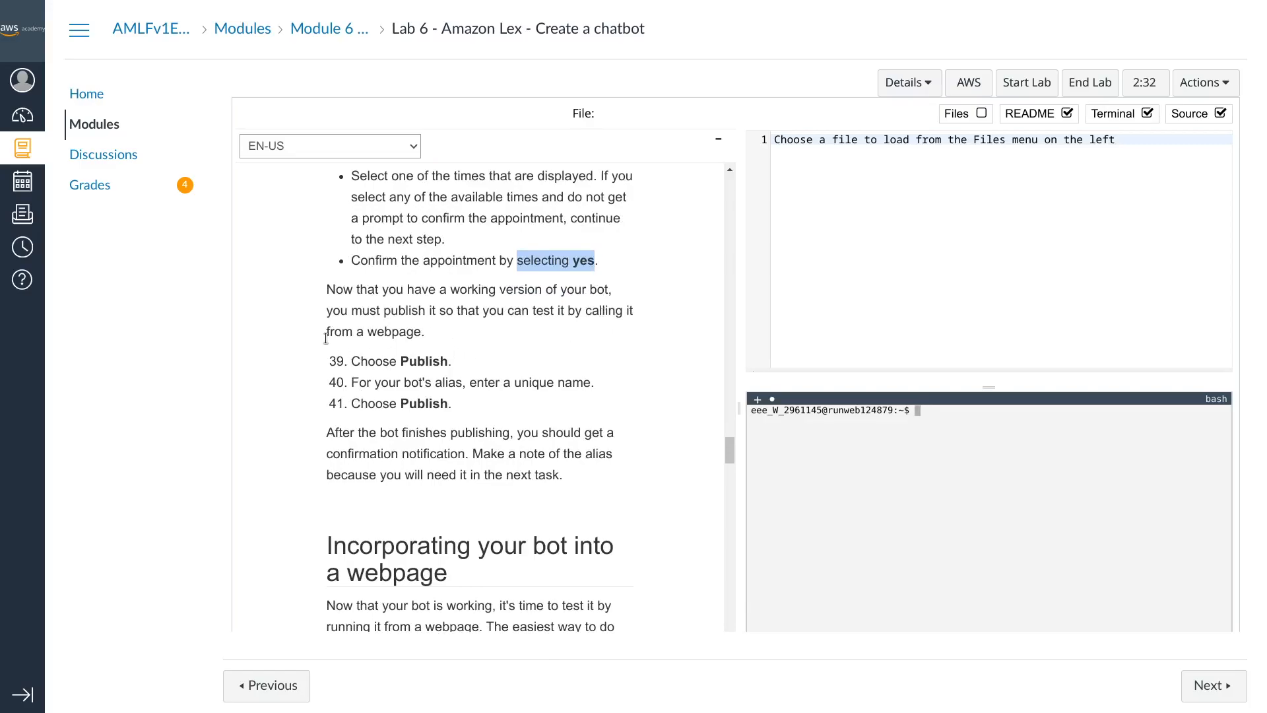
{"action": "double_click", "coordinate": [416, 361]}
{"action": "key", "text": "ctrl+Tab"}
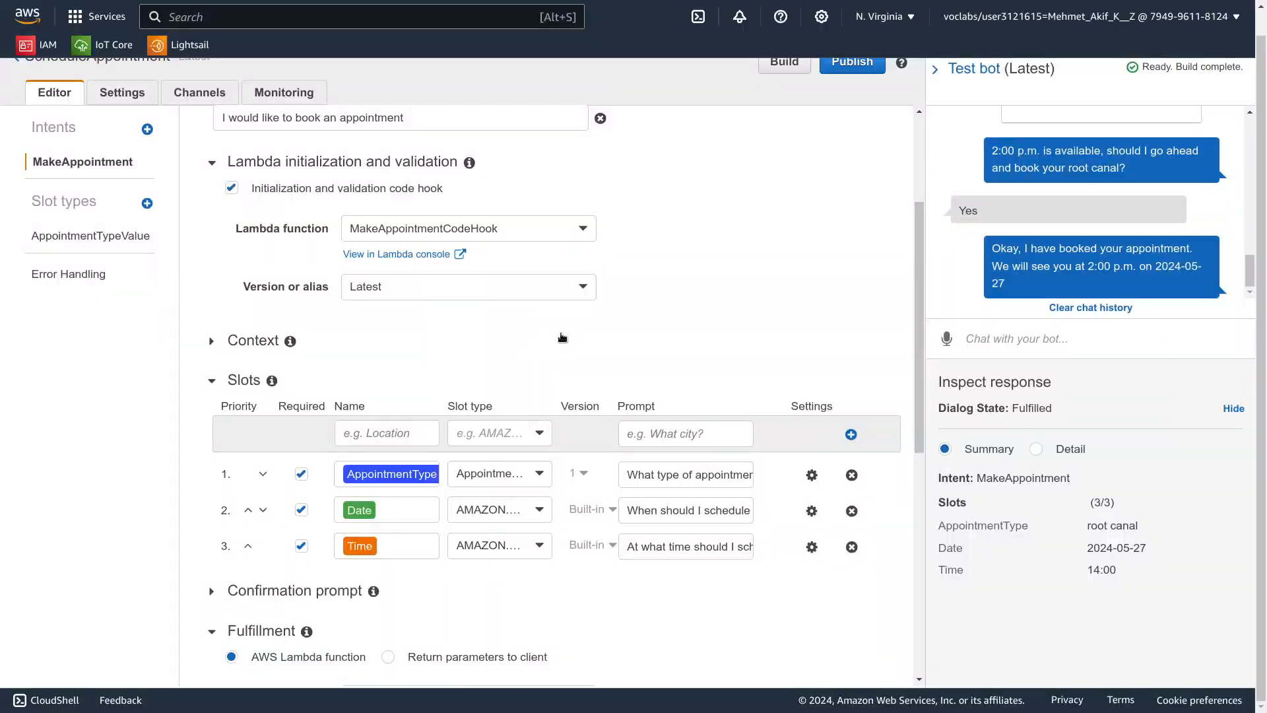
{"action": "left_click", "coordinate": [853, 62]}
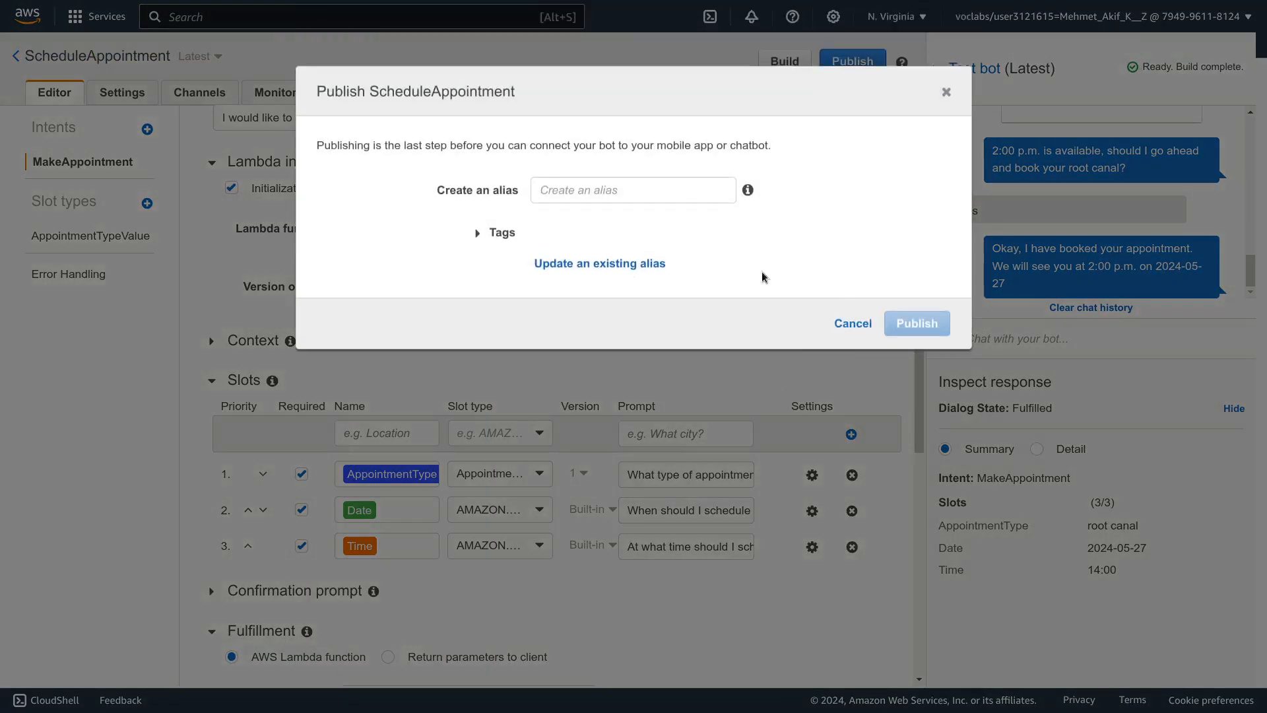
{"action": "key", "text": "ctrl+Tab"}
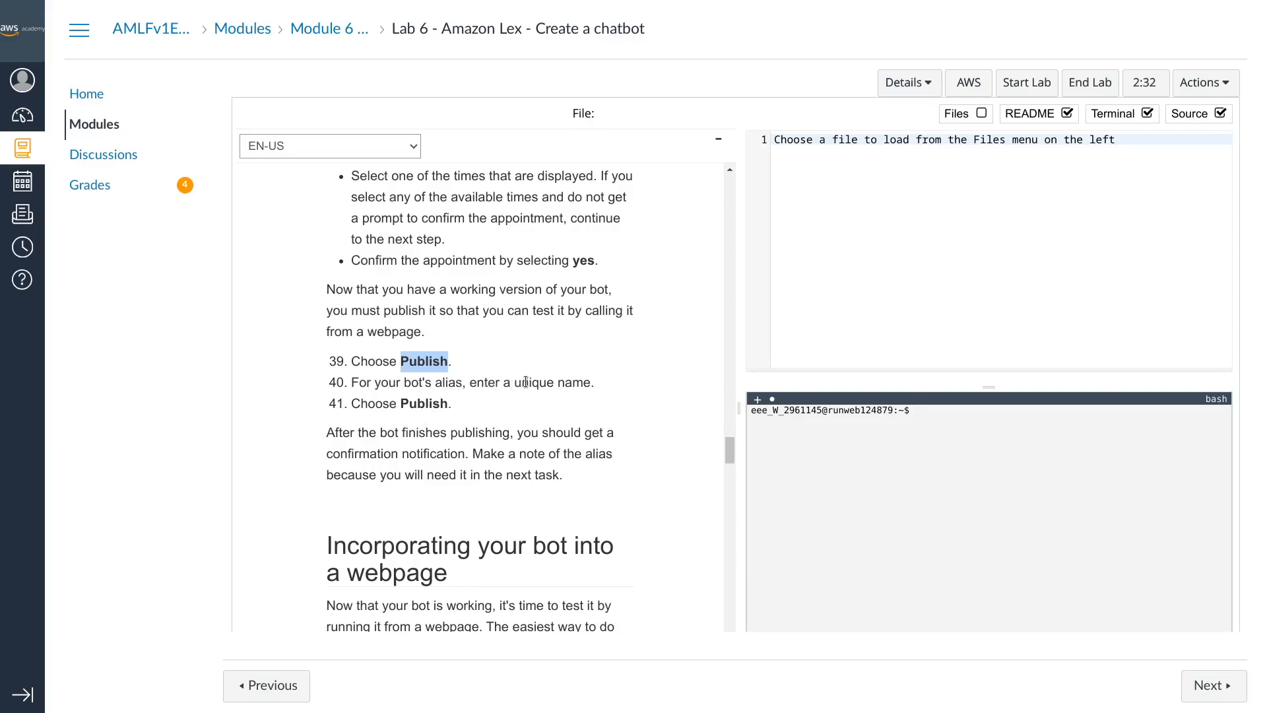
{"action": "key", "text": "ctrl+Tab"}
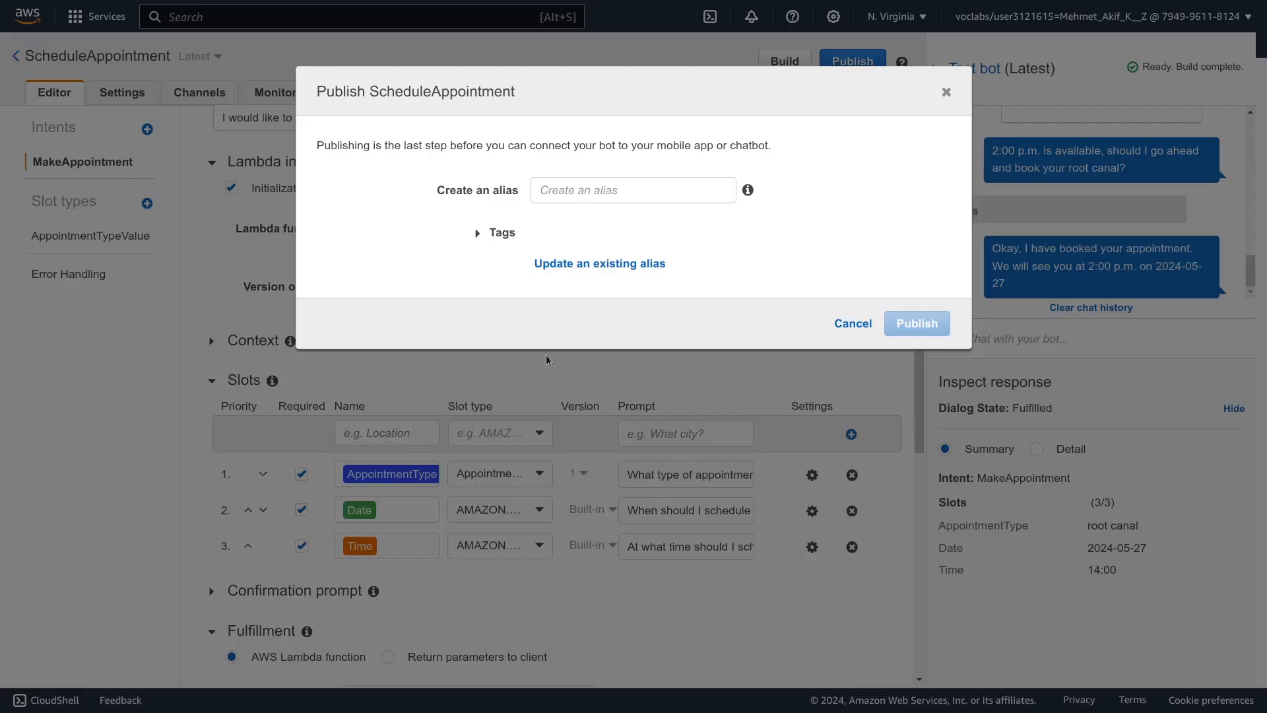
Step: Create the alias AppointmentLex and publish the ScheduleAppointment bot
{"action": "left_click", "coordinate": [598, 192]}
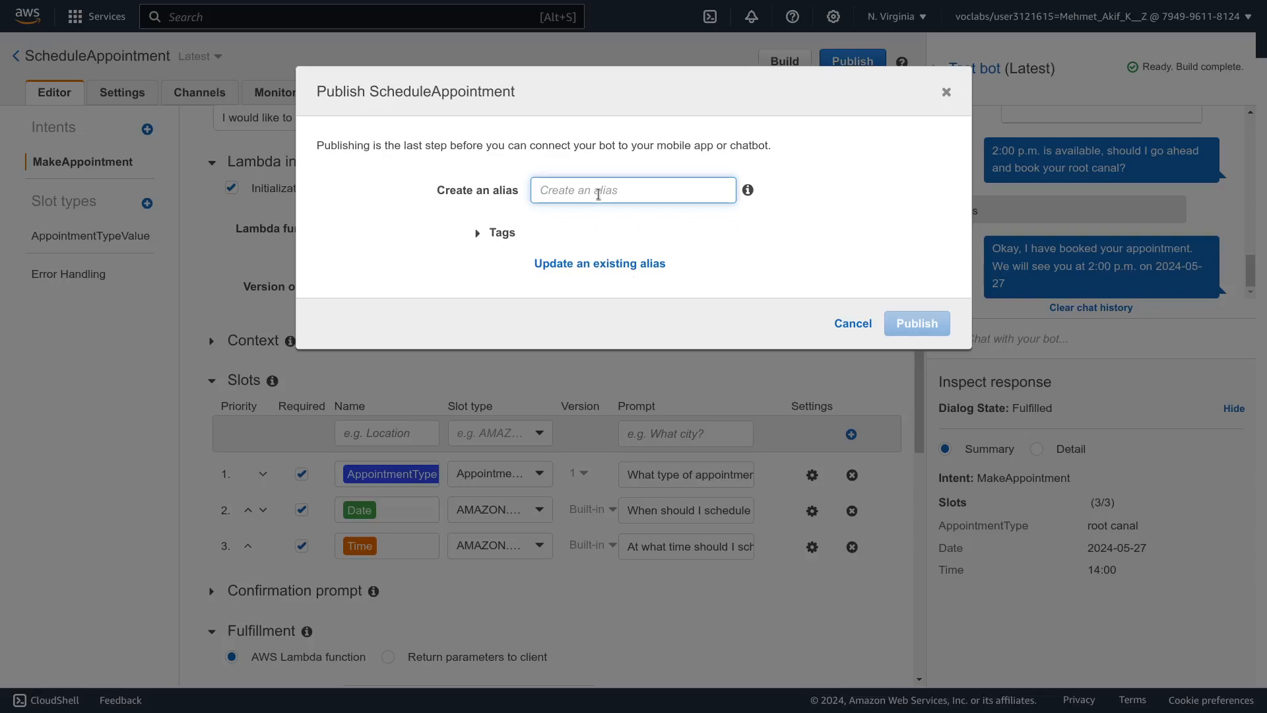
{"action": "type", "text": "A"}
{"action": "key", "text": "BackSpace"}
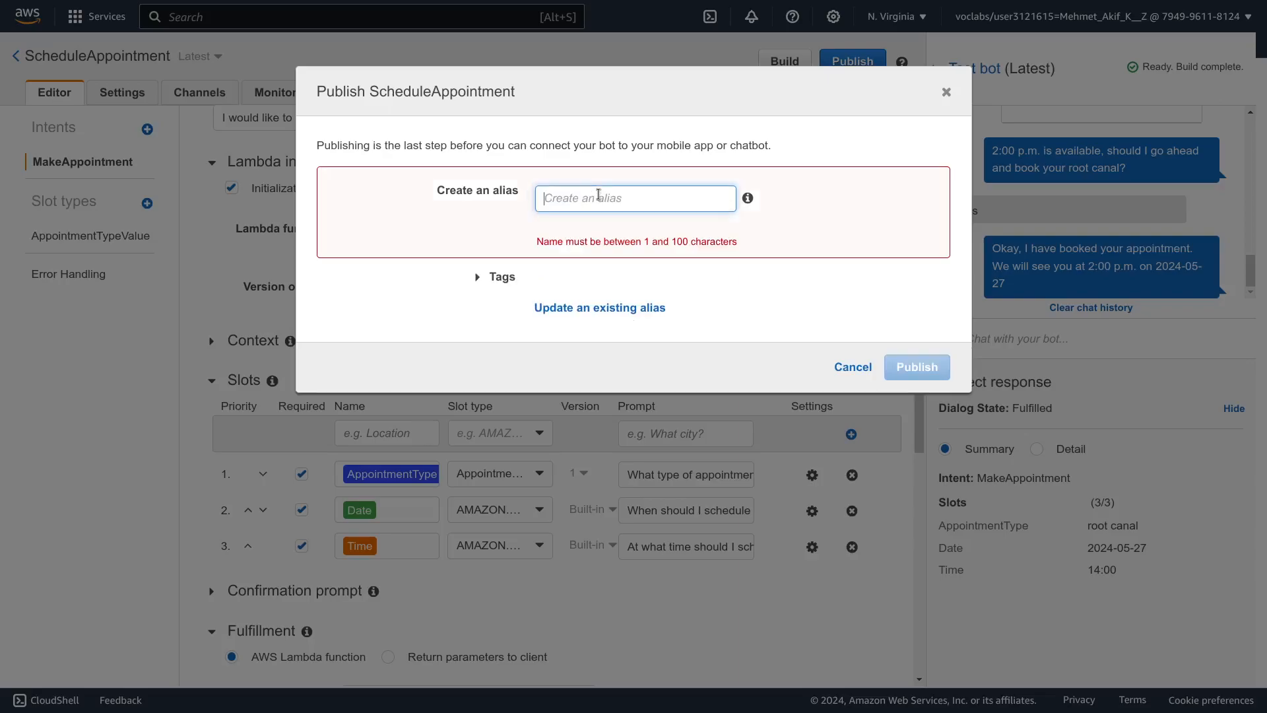
{"action": "type", "text": "AppointmentLex"}
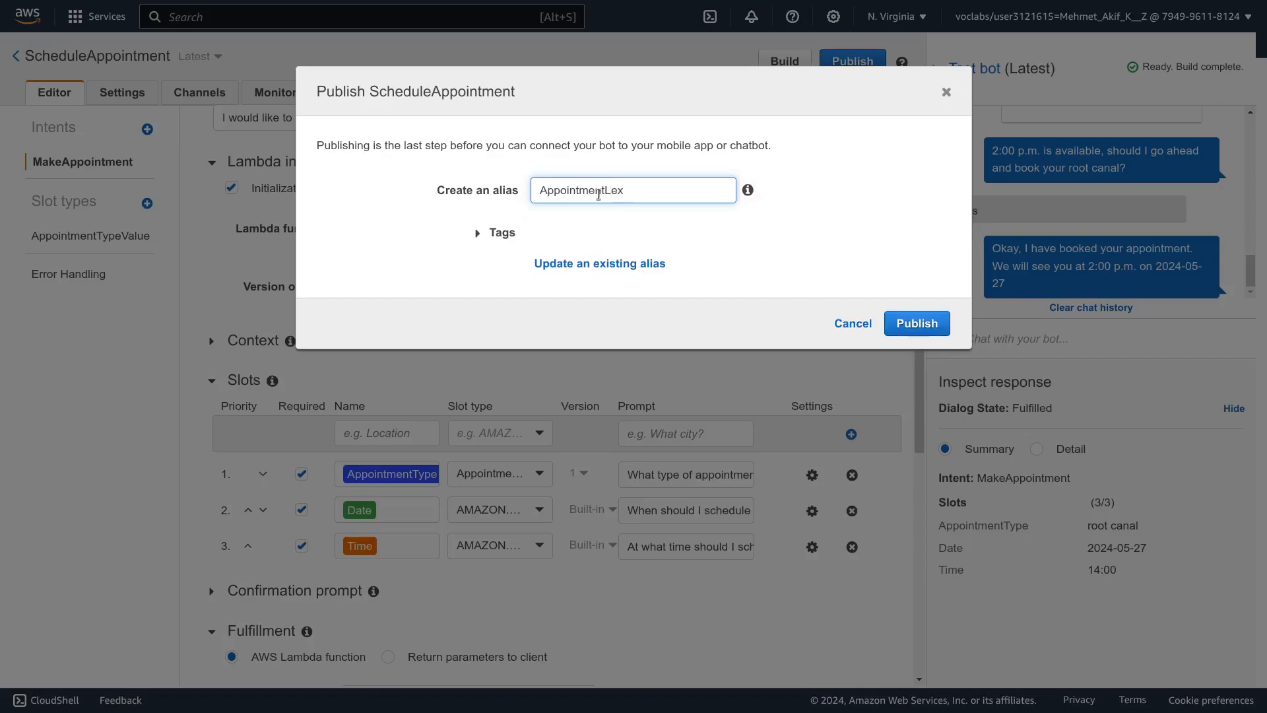
{"action": "left_click", "coordinate": [917, 322]}
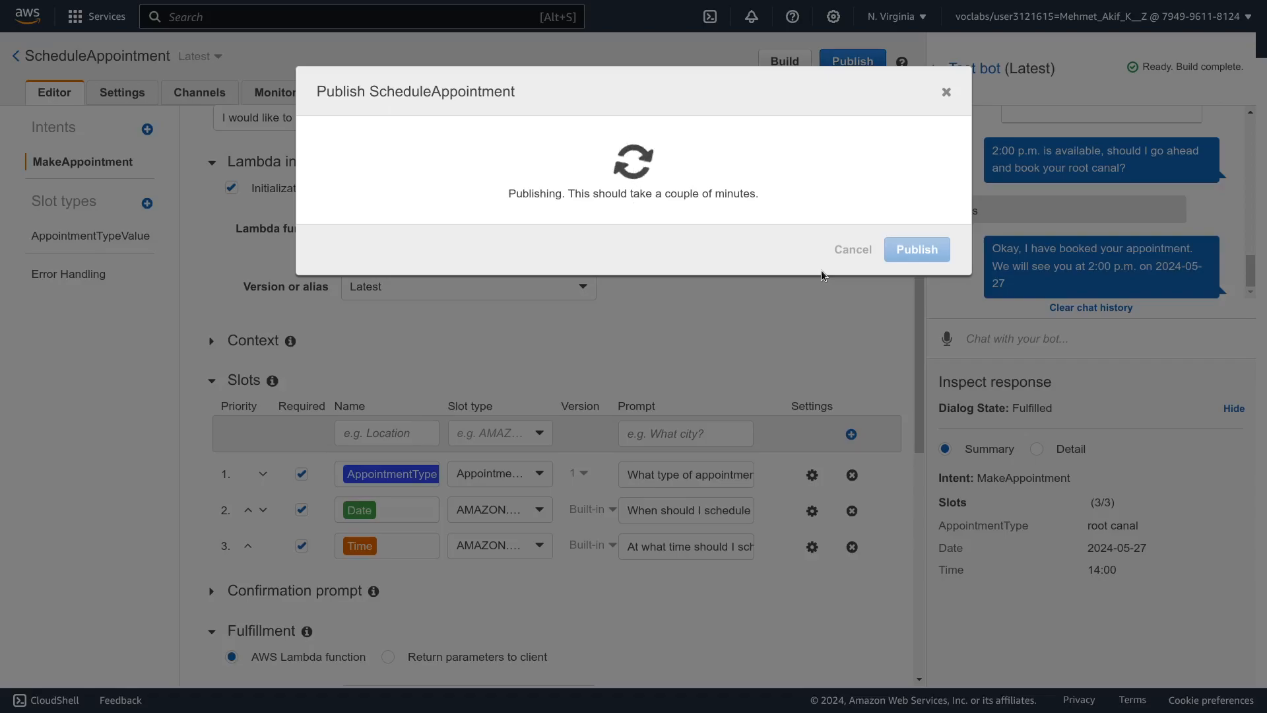
{"action": "key", "text": "alt+Tab"}
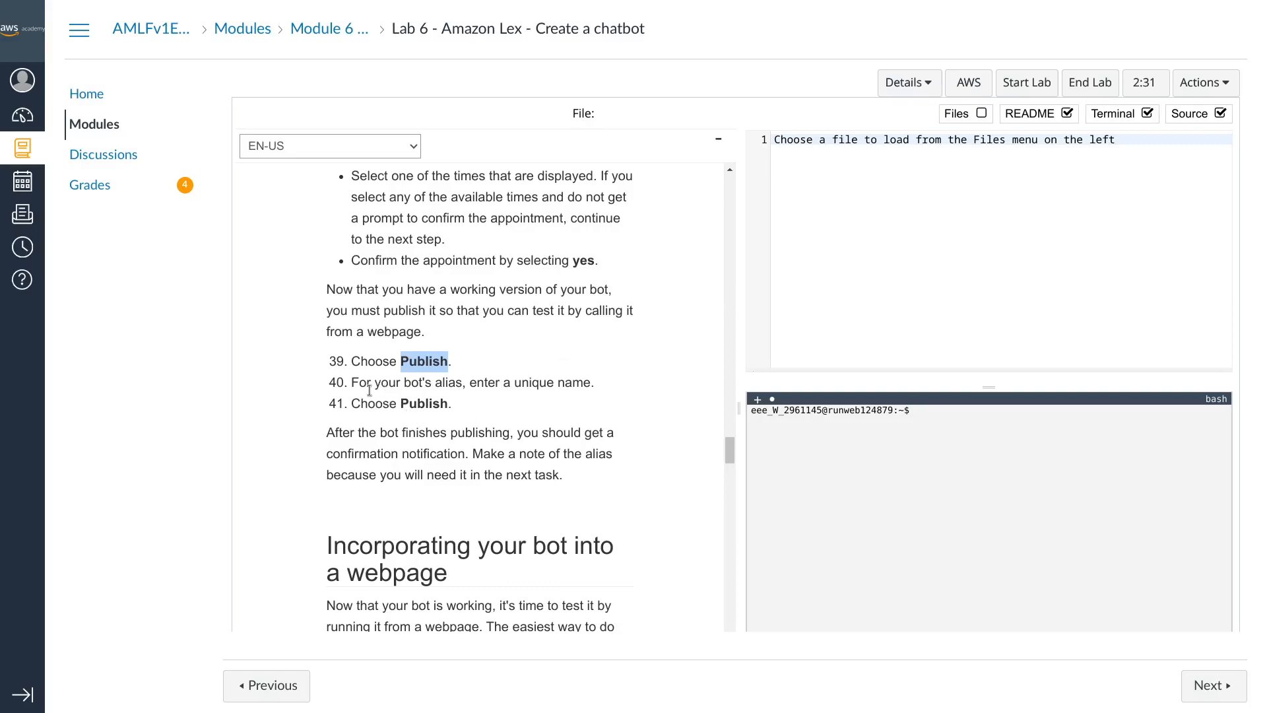
{"action": "key", "text": "alt+Tab"}
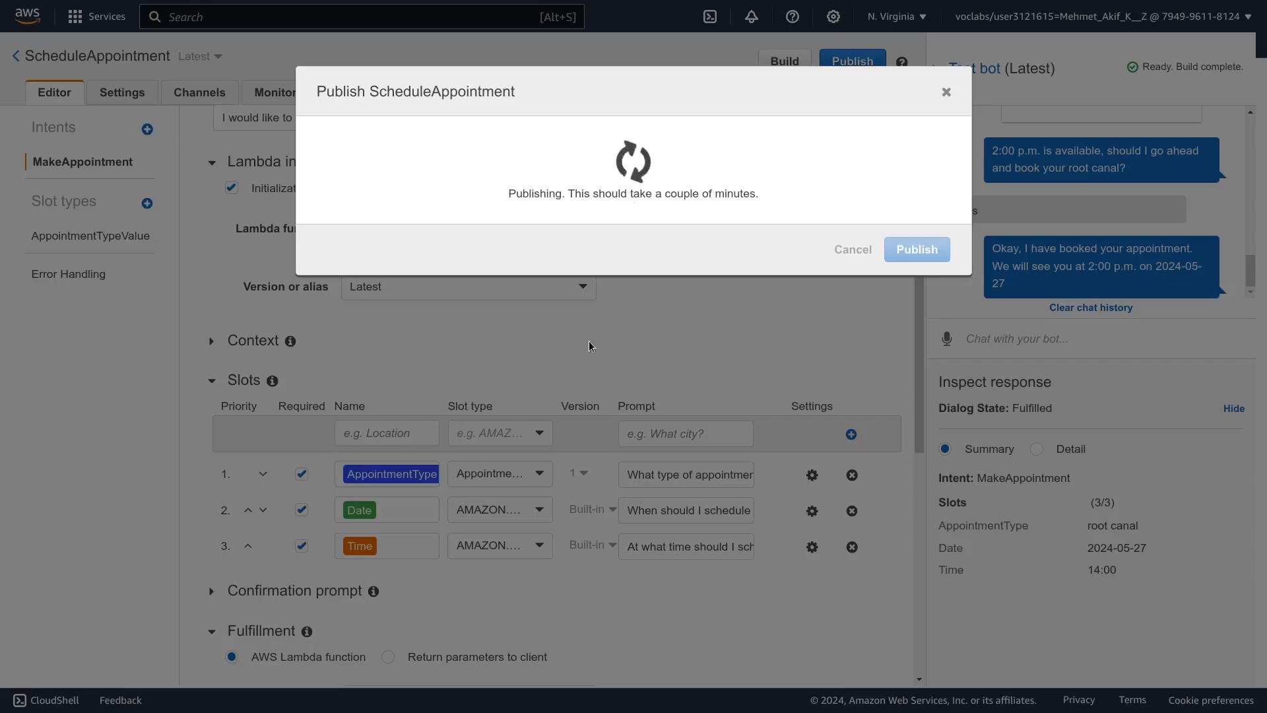
{"action": "key", "text": "F11"}
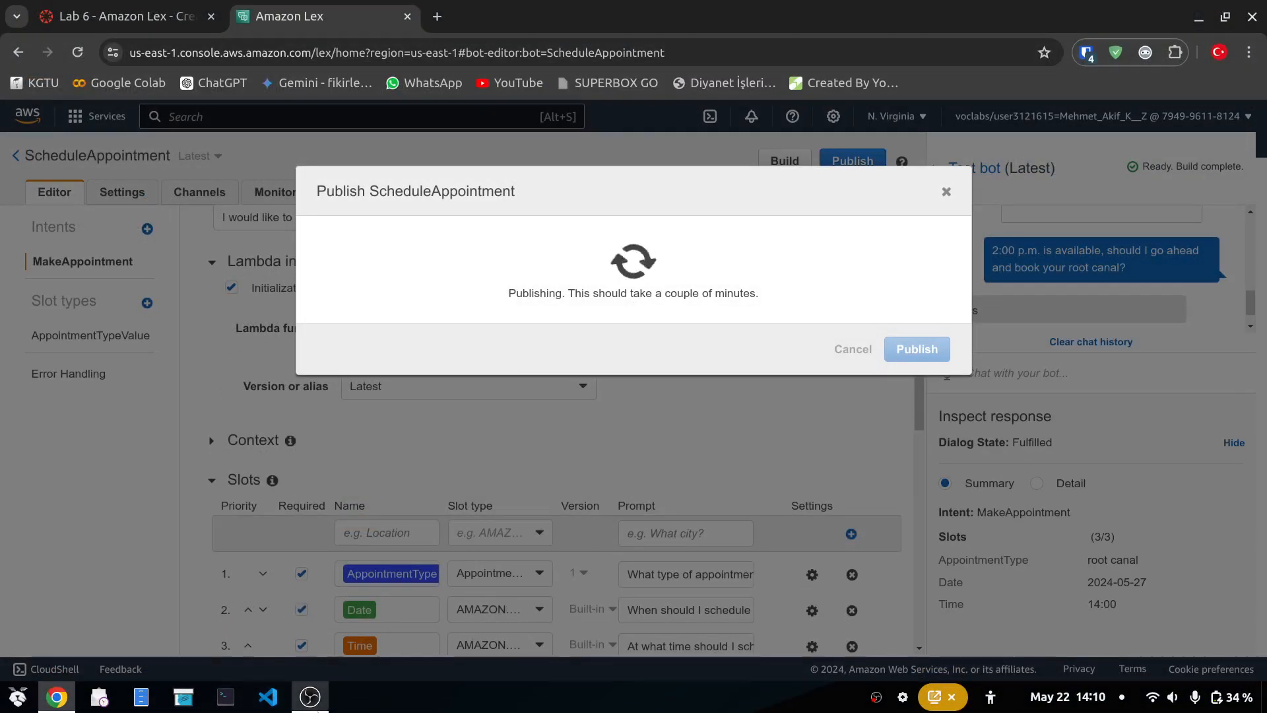
{"action": "left_click", "coordinate": [310, 696]}
{"action": "left_click", "coordinate": [730, 430]}
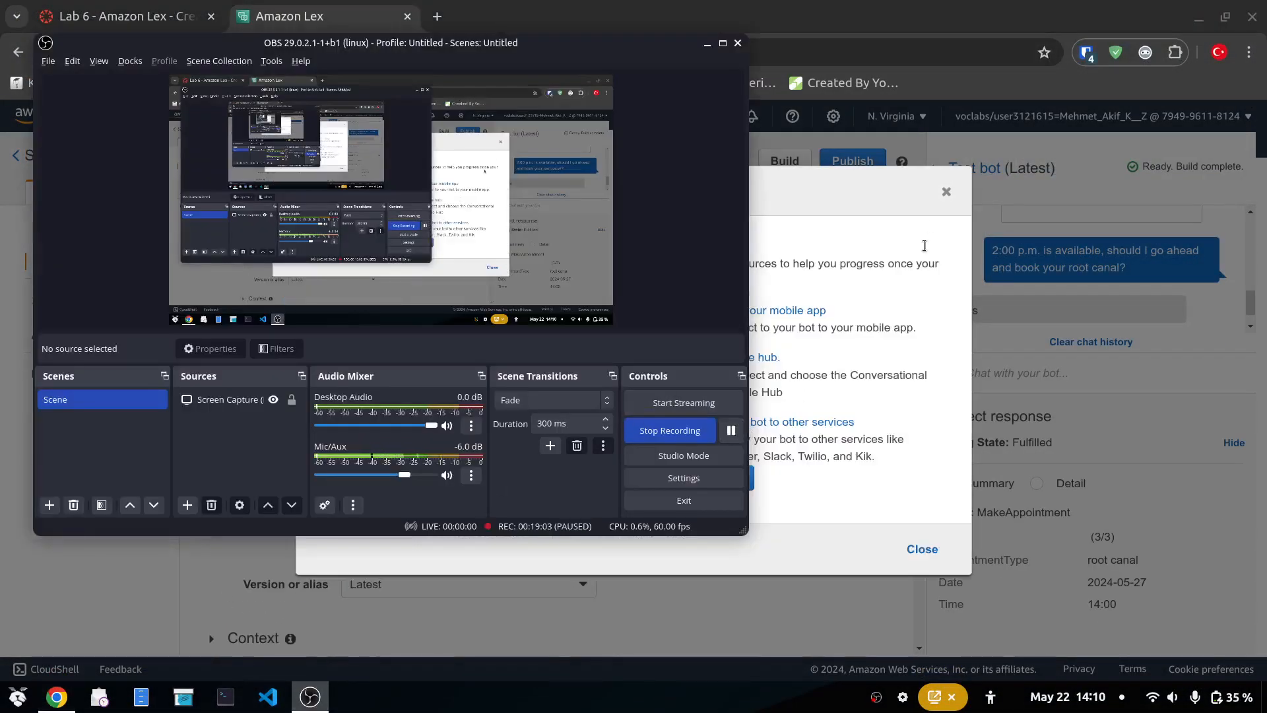
{"action": "left_click", "coordinate": [855, 177]}
{"action": "key", "text": "F11"}
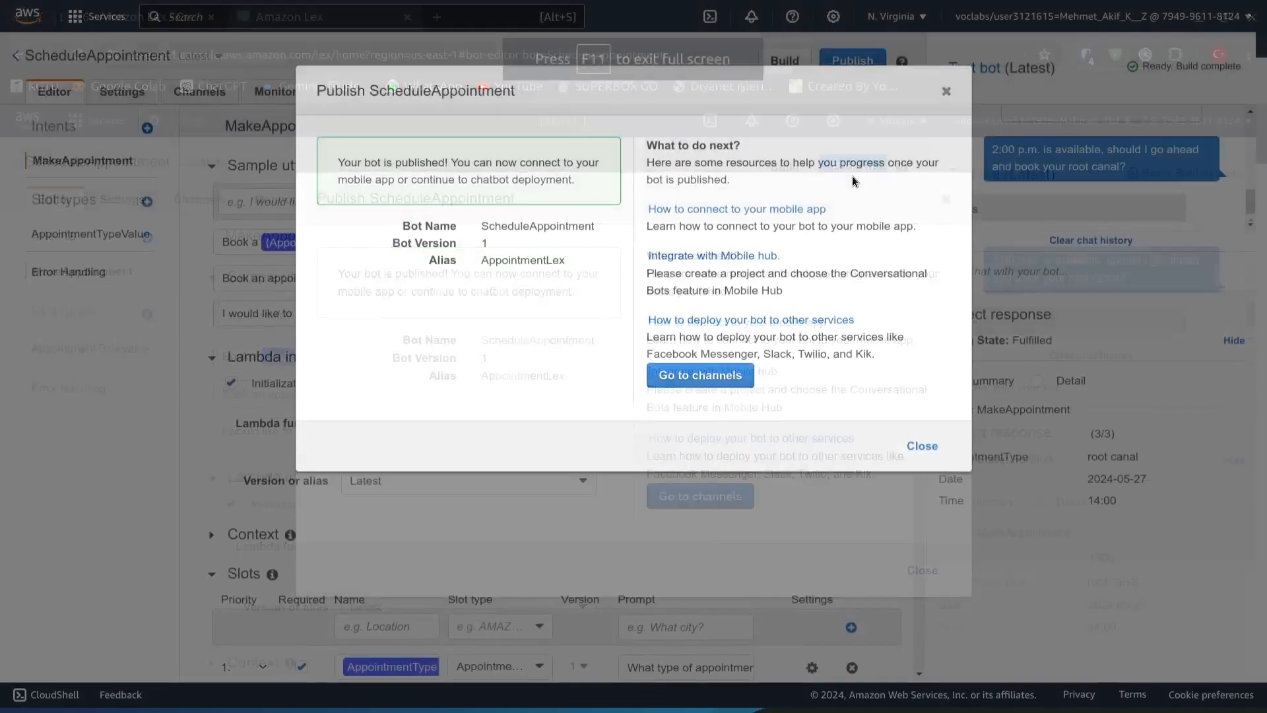
Step: Read the lab's note on keeping the bot alias and copy the alias AppointmentLex from the publish confirmation
{"action": "key", "text": "ctrl+Tab"}
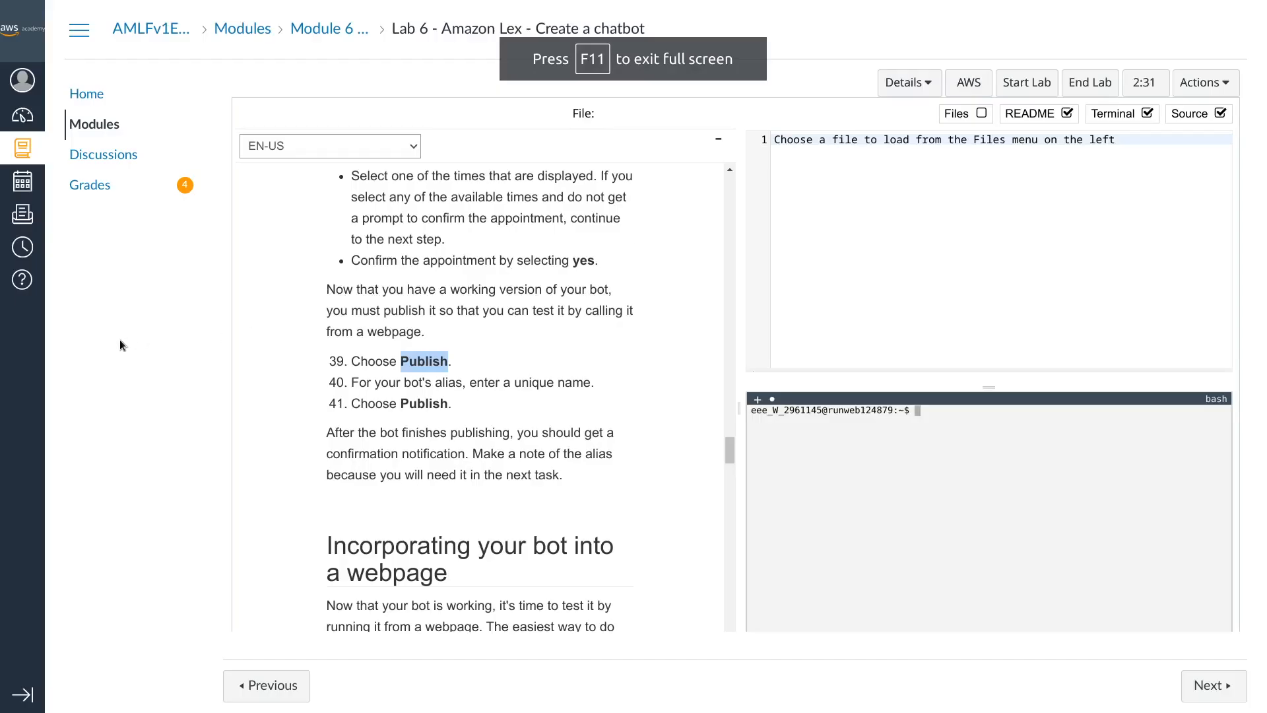
{"action": "scroll", "coordinate": [390, 418], "scroll_direction": "down", "scroll_amount": 1}
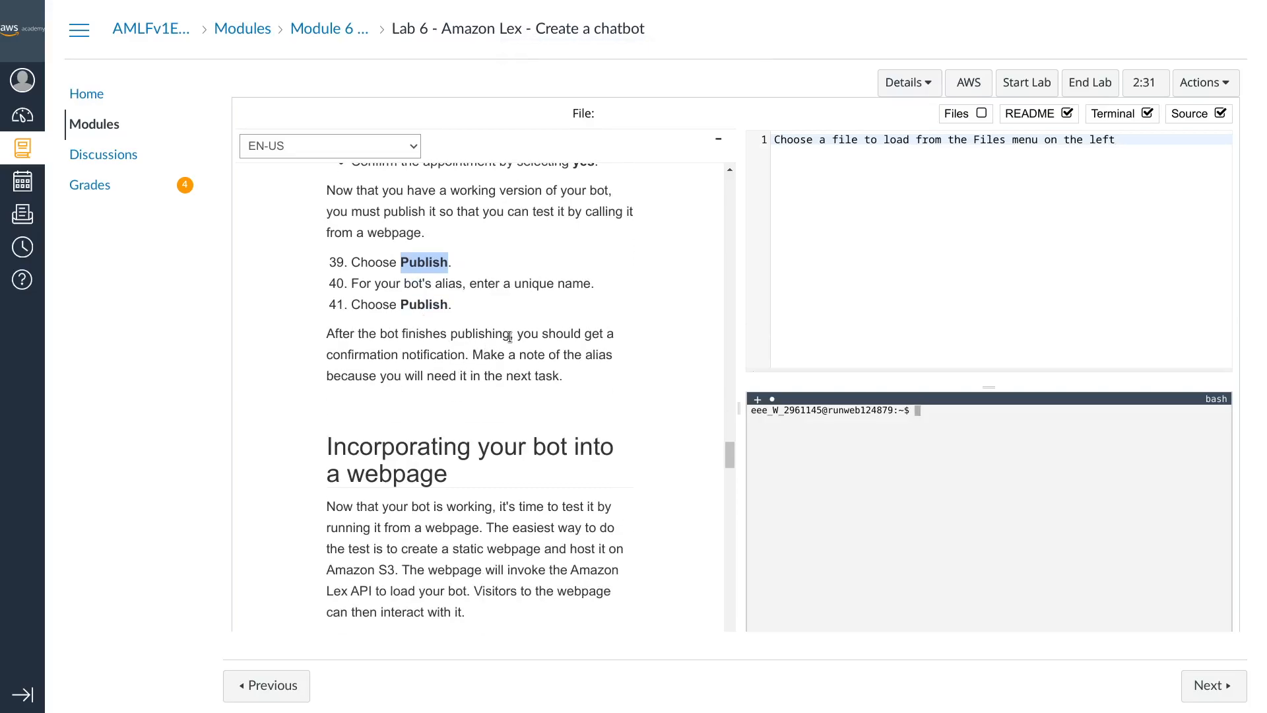
{"action": "key", "text": "F11"}
{"action": "key", "text": "F11"}
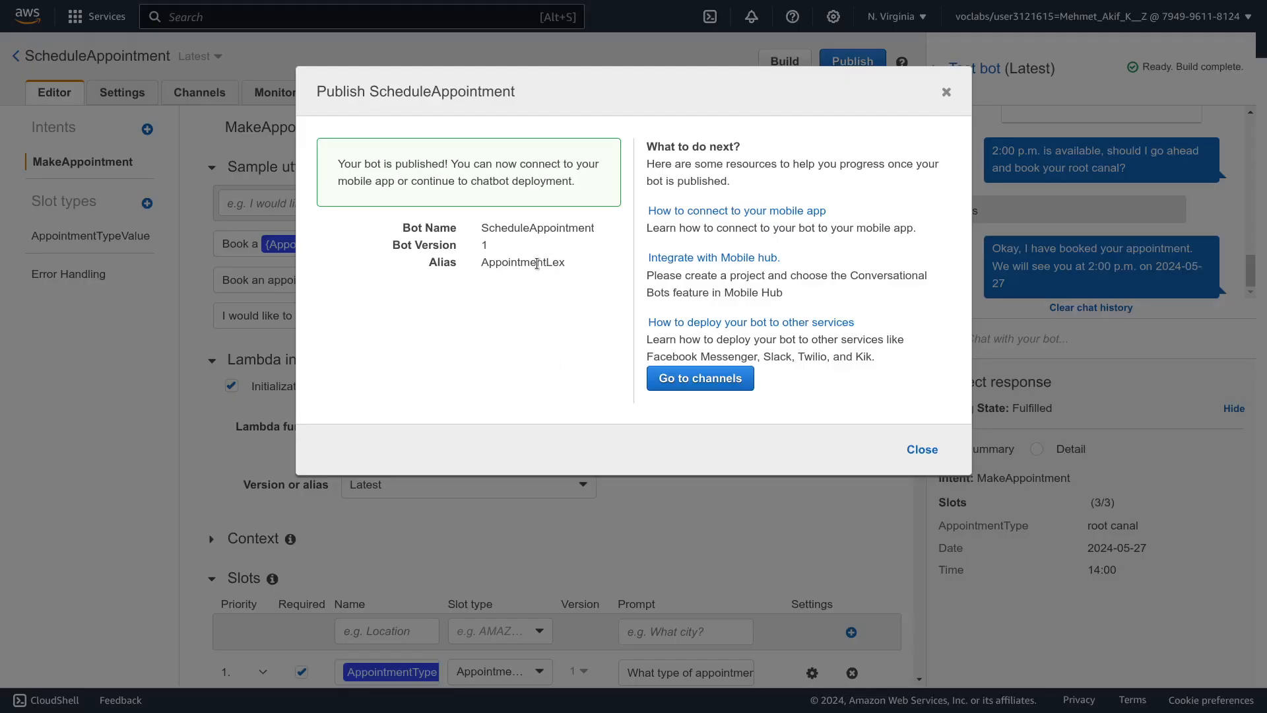
{"action": "double_click", "coordinate": [537, 264]}
{"action": "right_click", "coordinate": [537, 264]}
{"action": "left_click", "coordinate": [608, 273]}
{"action": "right_click", "coordinate": [551, 265]}
{"action": "left_click", "coordinate": [607, 280]}
{"action": "left_click", "coordinate": [609, 283]}
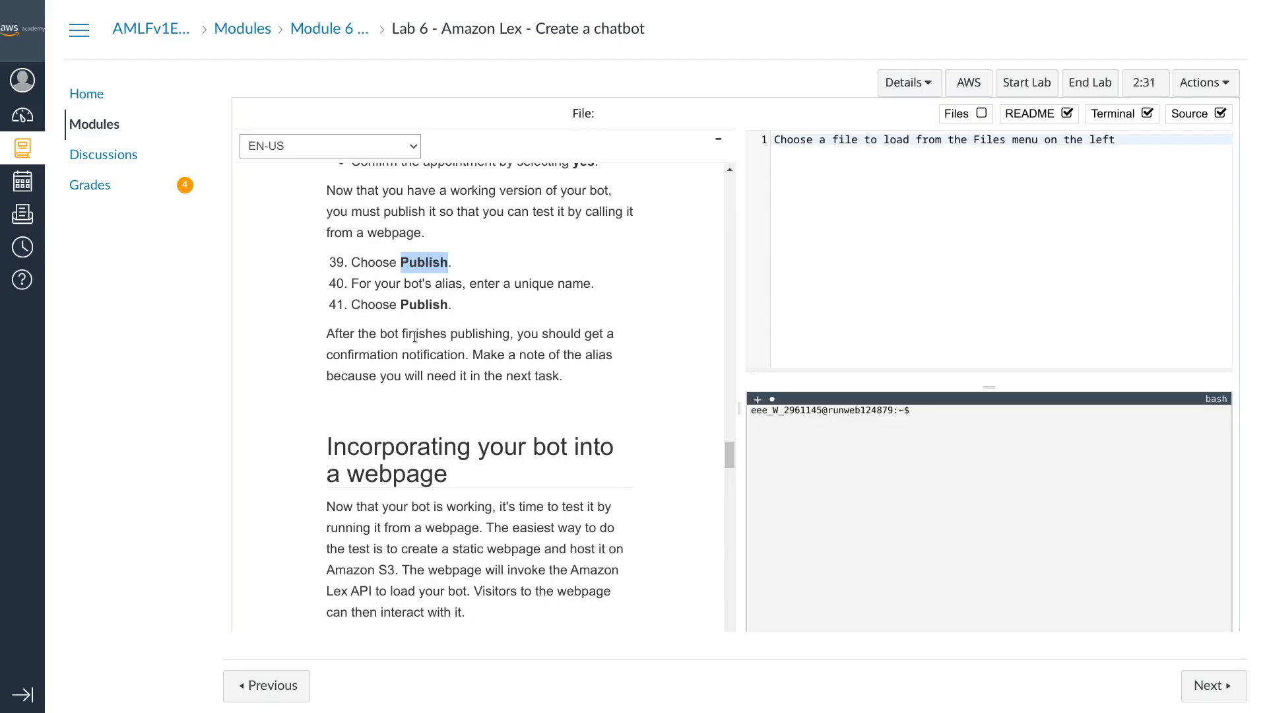
Step: Read the lab's section on incorporating the bot into a webpage and the introduction to Task 7 on the Amazon Cognito identity pool
{"action": "scroll", "coordinate": [410, 347], "scroll_direction": "down", "scroll_amount": 3}
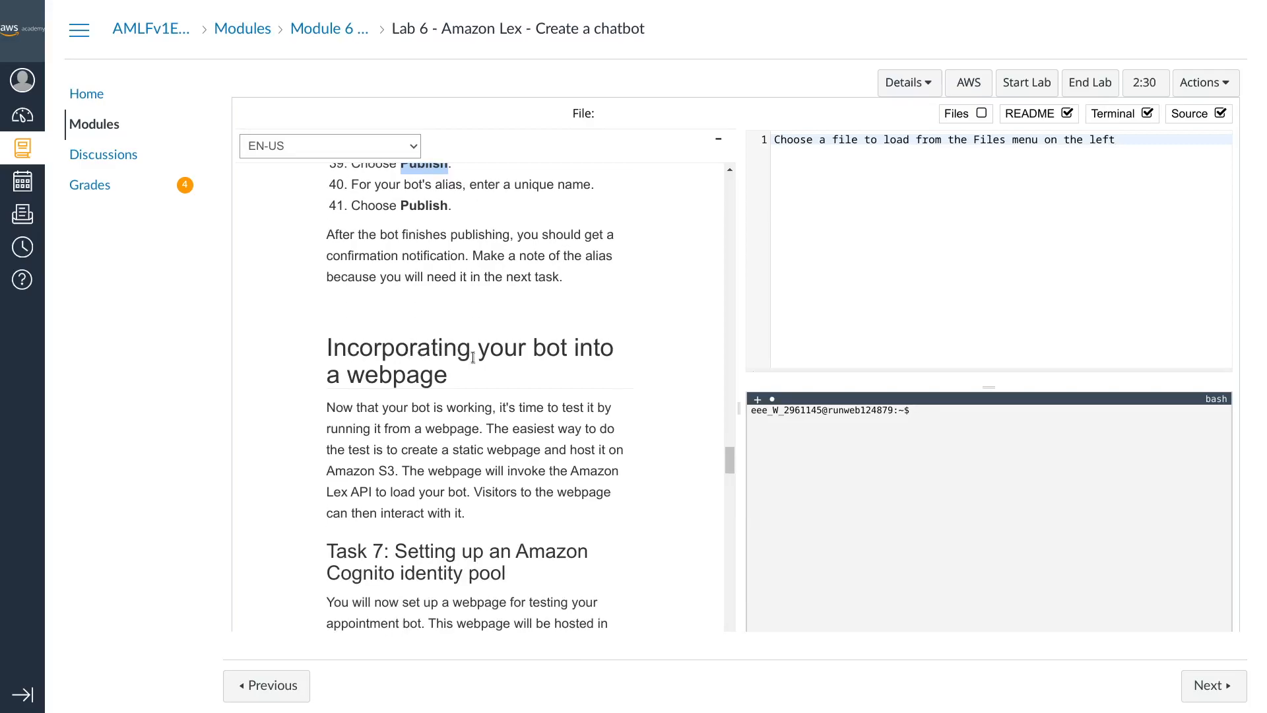
{"action": "scroll", "coordinate": [472, 357], "scroll_direction": "down", "scroll_amount": 3}
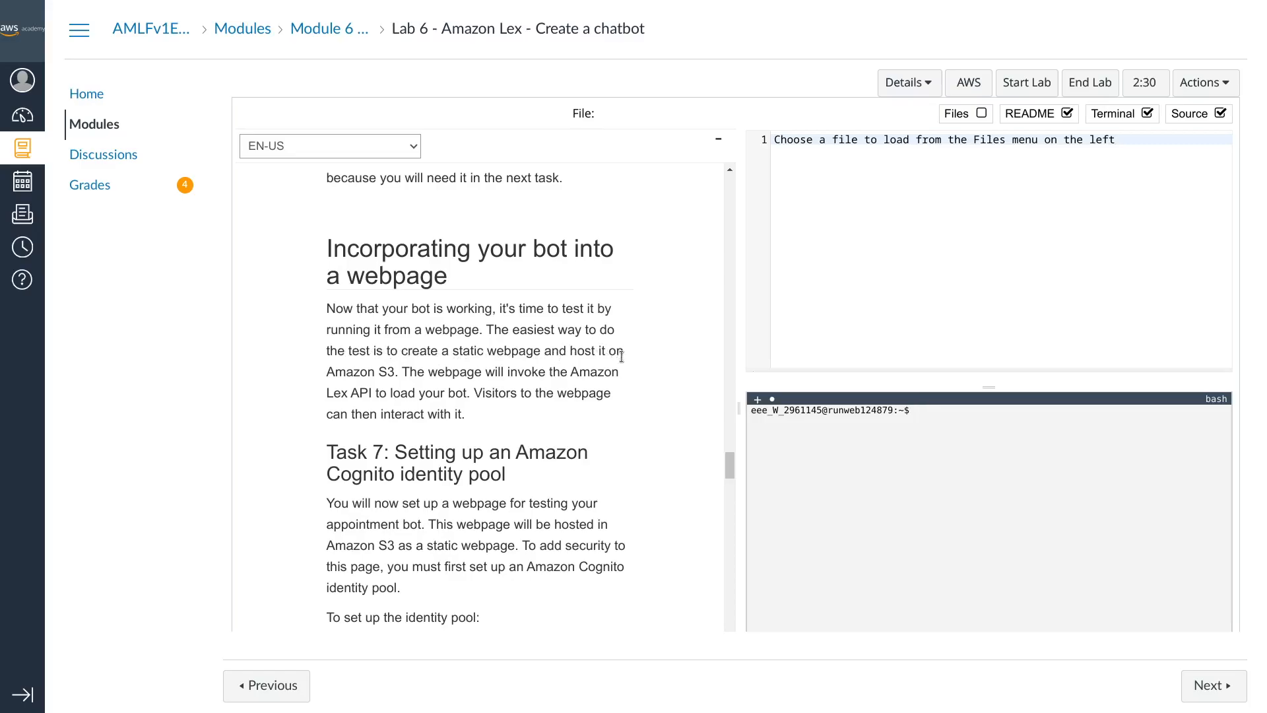
{"action": "left_click_drag", "start_coordinate": [332, 372], "coordinate": [405, 373]}
{"action": "left_click", "coordinate": [390, 378]}
{"action": "scroll", "coordinate": [423, 406], "scroll_direction": "down", "scroll_amount": 3}
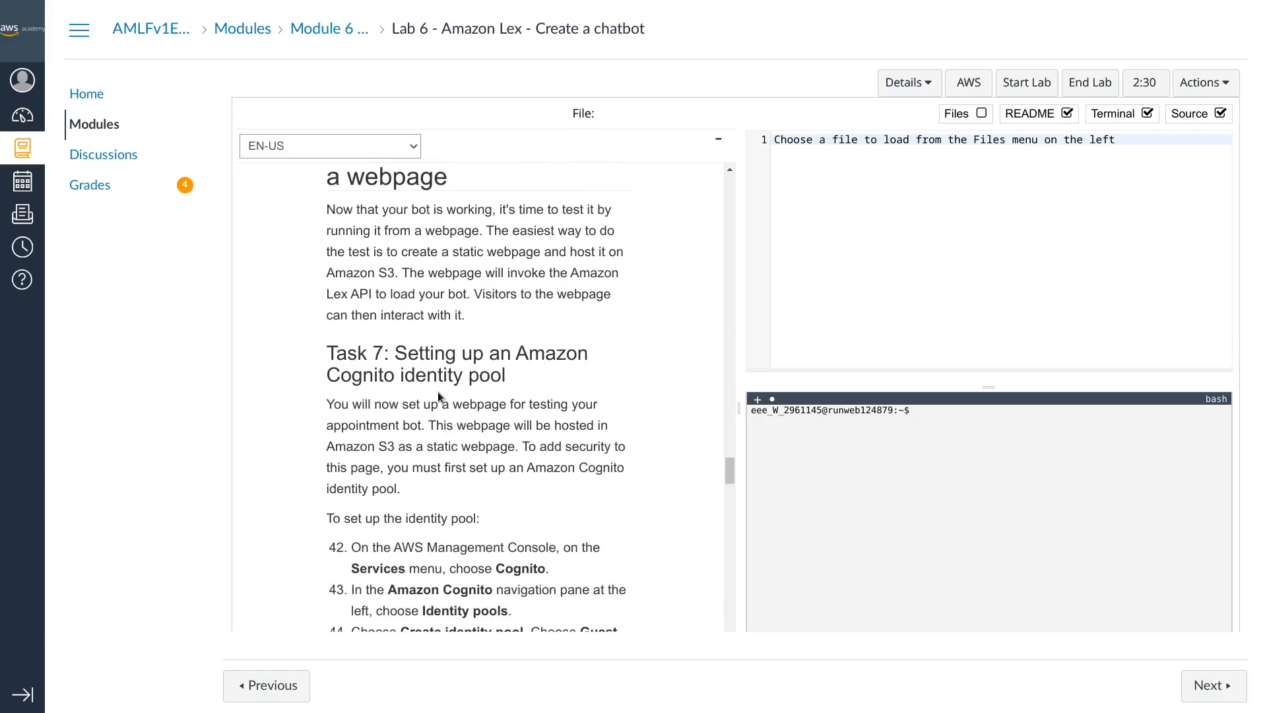
{"action": "scroll", "coordinate": [439, 396], "scroll_direction": "down", "scroll_amount": 3}
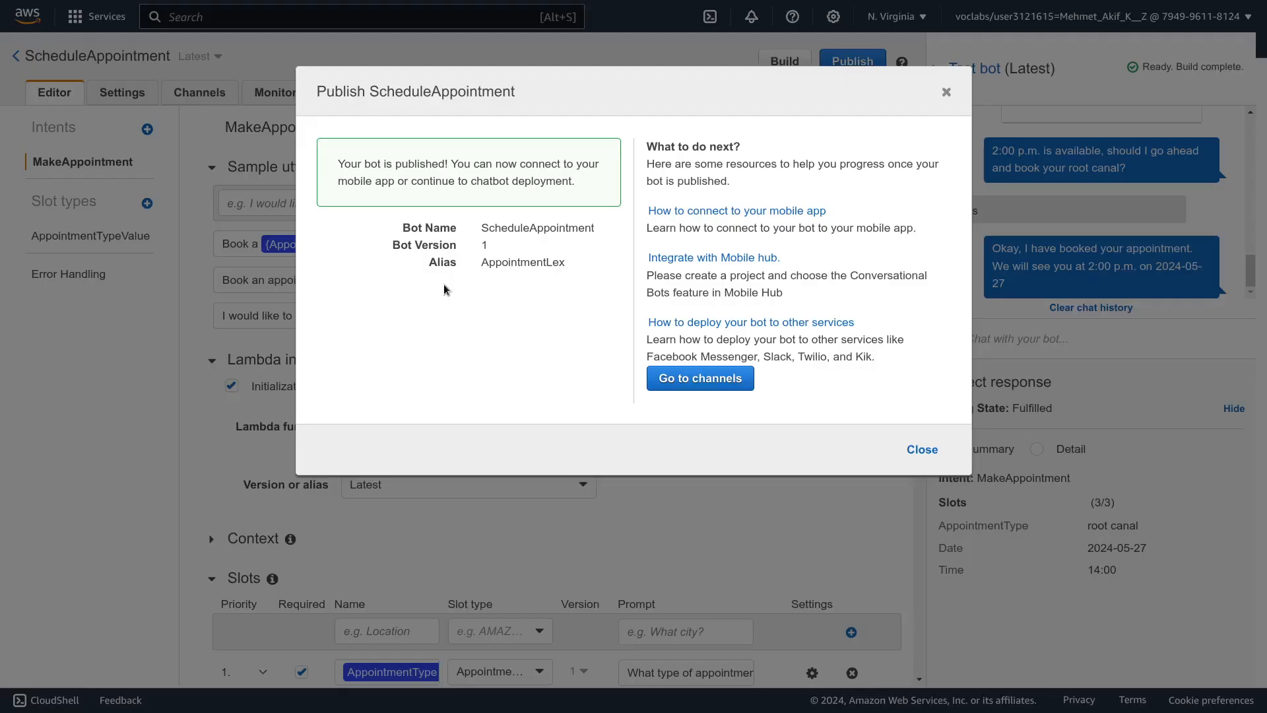
Step: Close the ScheduleAppointment publish confirmation, search the AWS console for cognito and open the Cognito service
{"action": "left_click", "coordinate": [948, 98]}
{"action": "left_click", "coordinate": [479, 7]}
{"action": "type", "text": "cognito"}
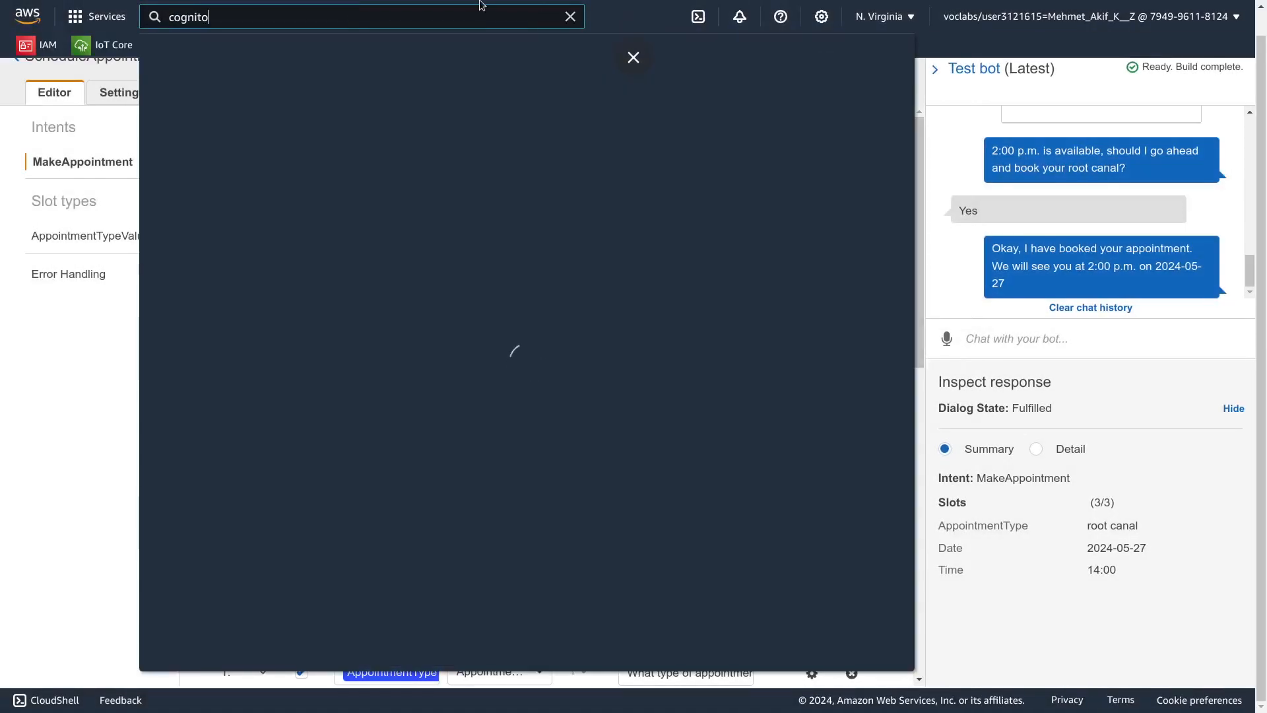
{"action": "left_click", "coordinate": [427, 145]}
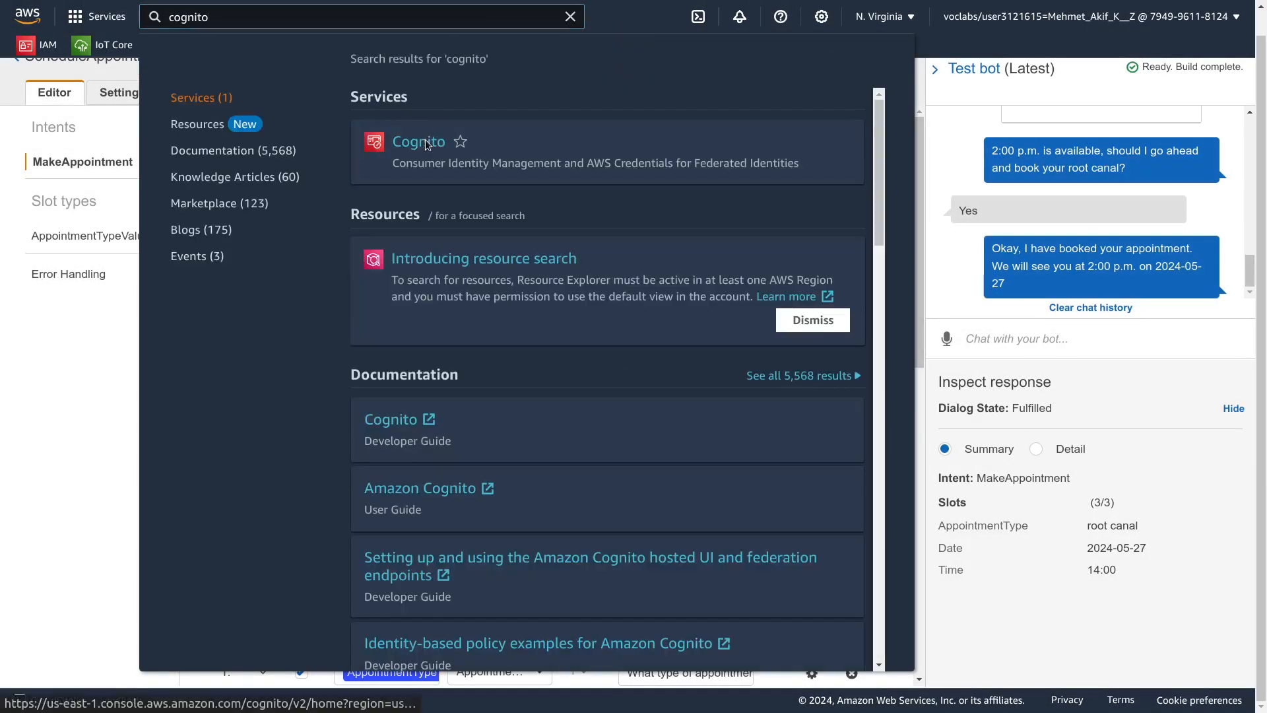
Step: Read lab steps 42 to 49 and open the Identity pools page in Amazon Cognito
{"action": "key", "text": "ctrl+Tab"}
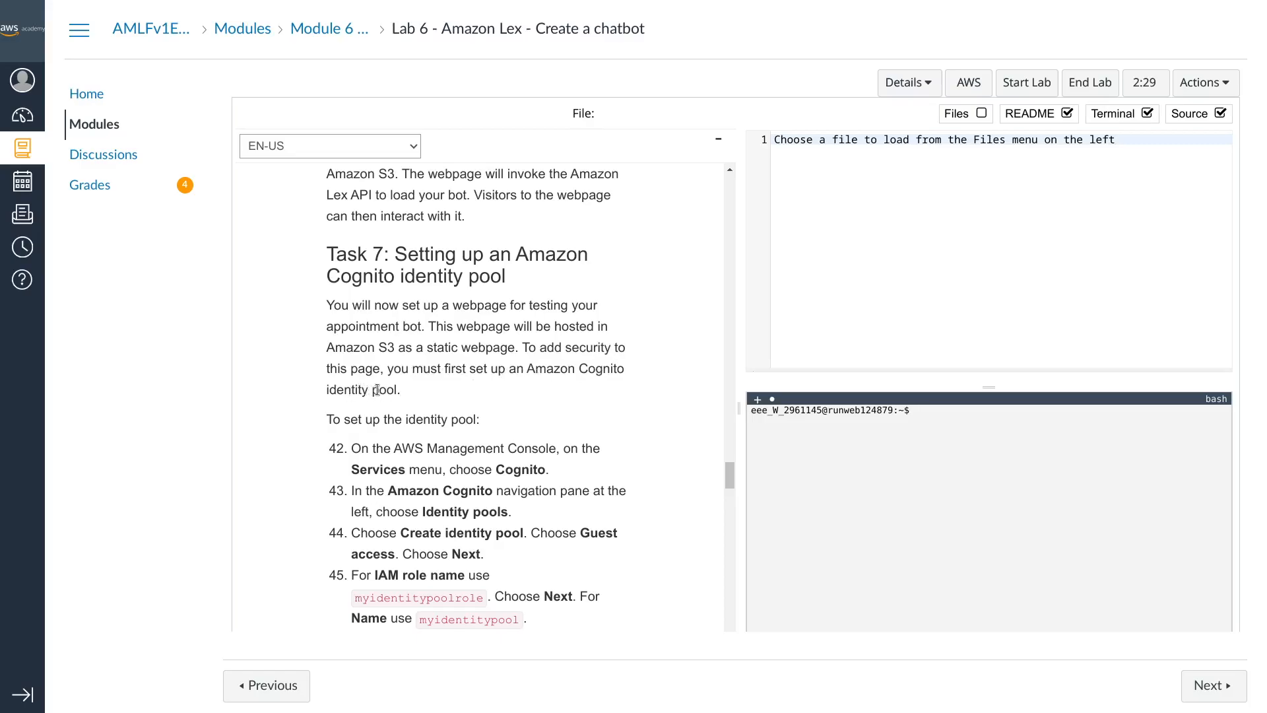
{"action": "scroll", "coordinate": [377, 389], "scroll_direction": "down", "scroll_amount": 3}
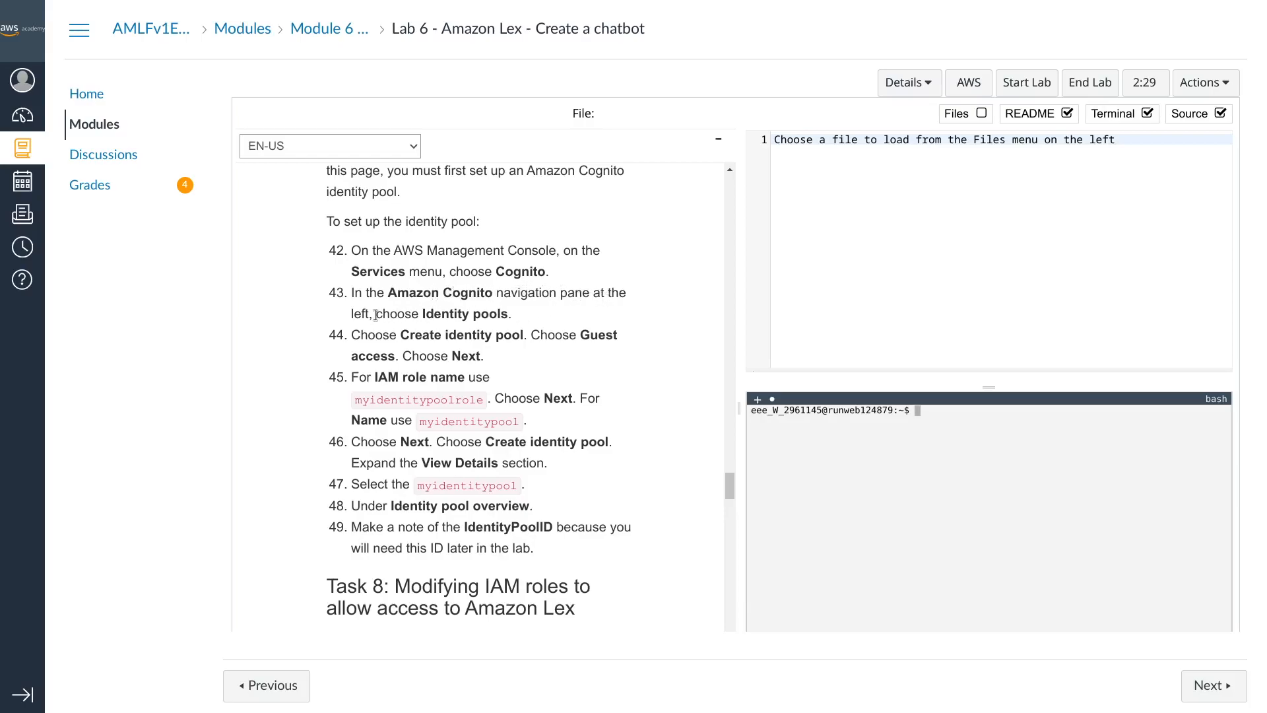
{"action": "key", "text": "ctrl+Tab"}
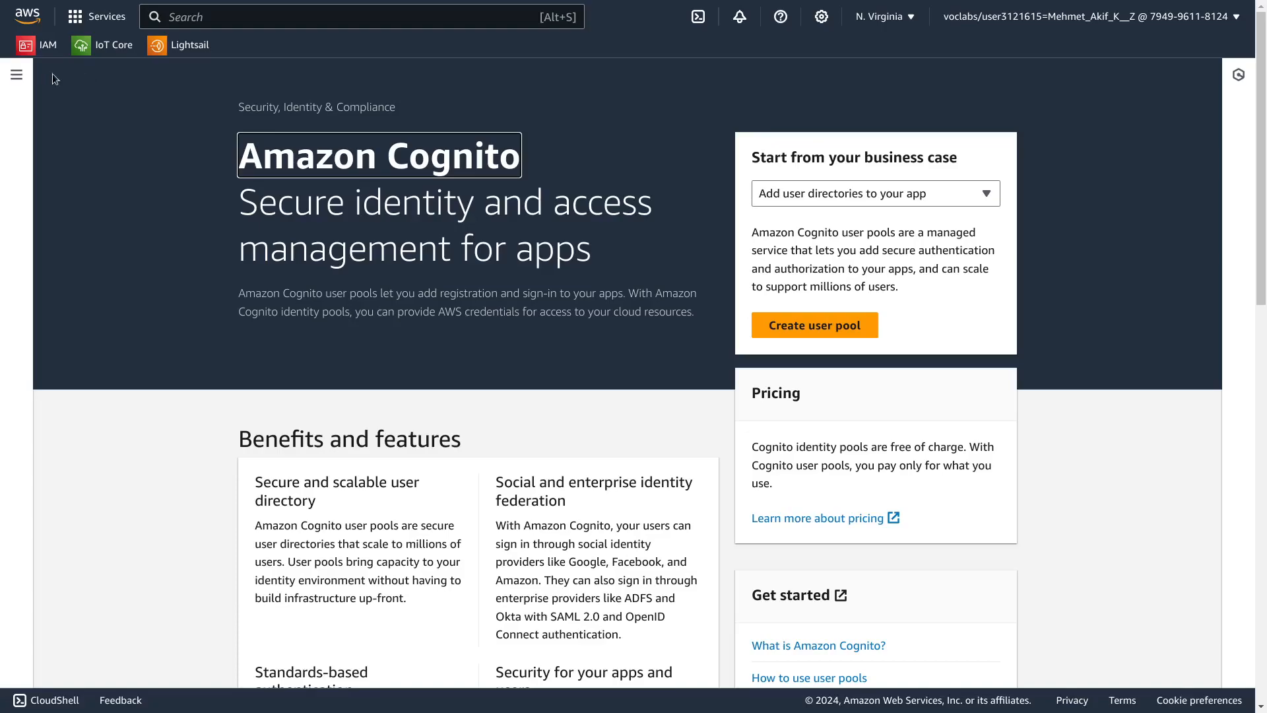
{"action": "left_click", "coordinate": [17, 75]}
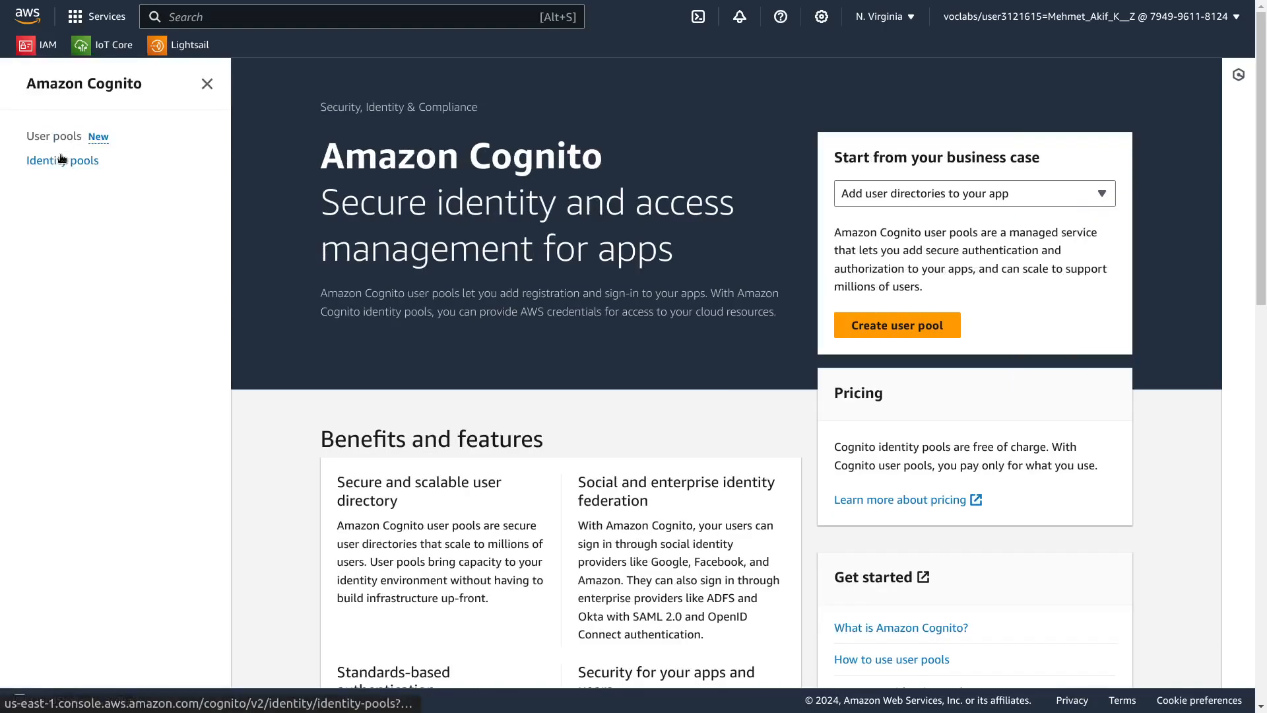
{"action": "left_click", "coordinate": [61, 160]}
Step: Check lab step 44, start creating an identity pool with Guest access, and continue to the permissions configuration
{"action": "key", "text": "ctrl+Tab"}
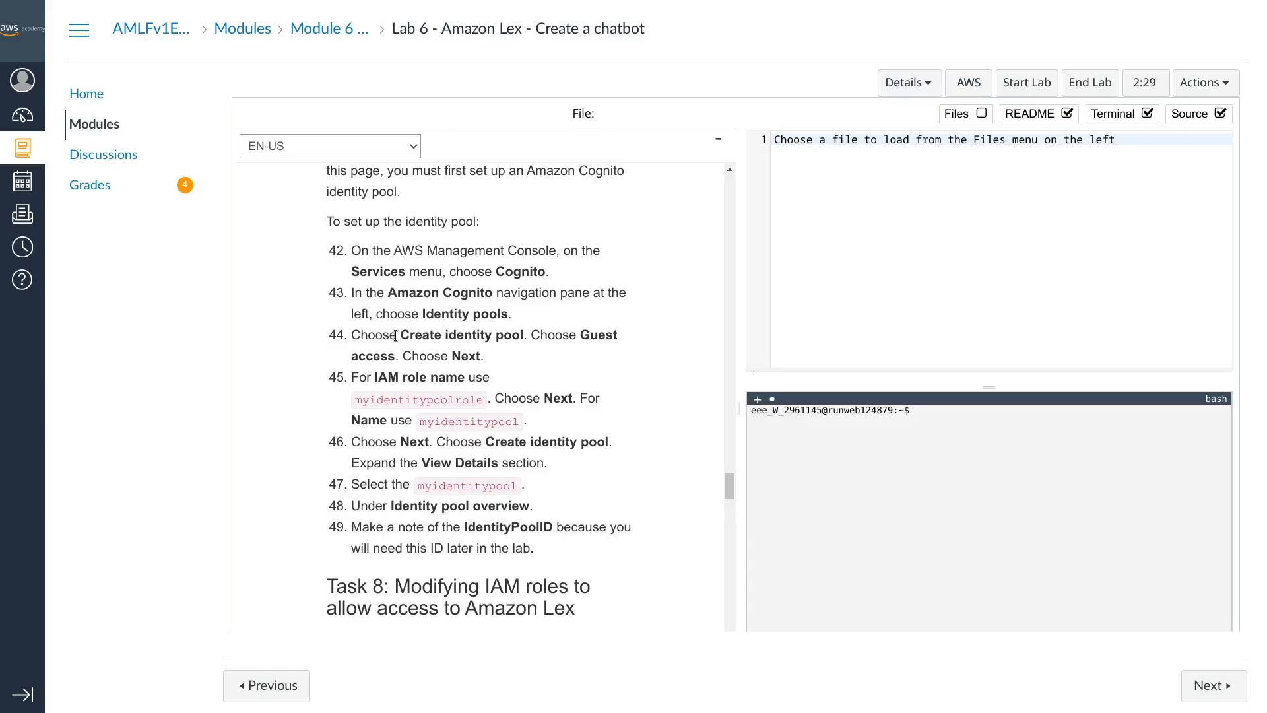
{"action": "left_click_drag", "start_coordinate": [400, 335], "coordinate": [525, 335]}
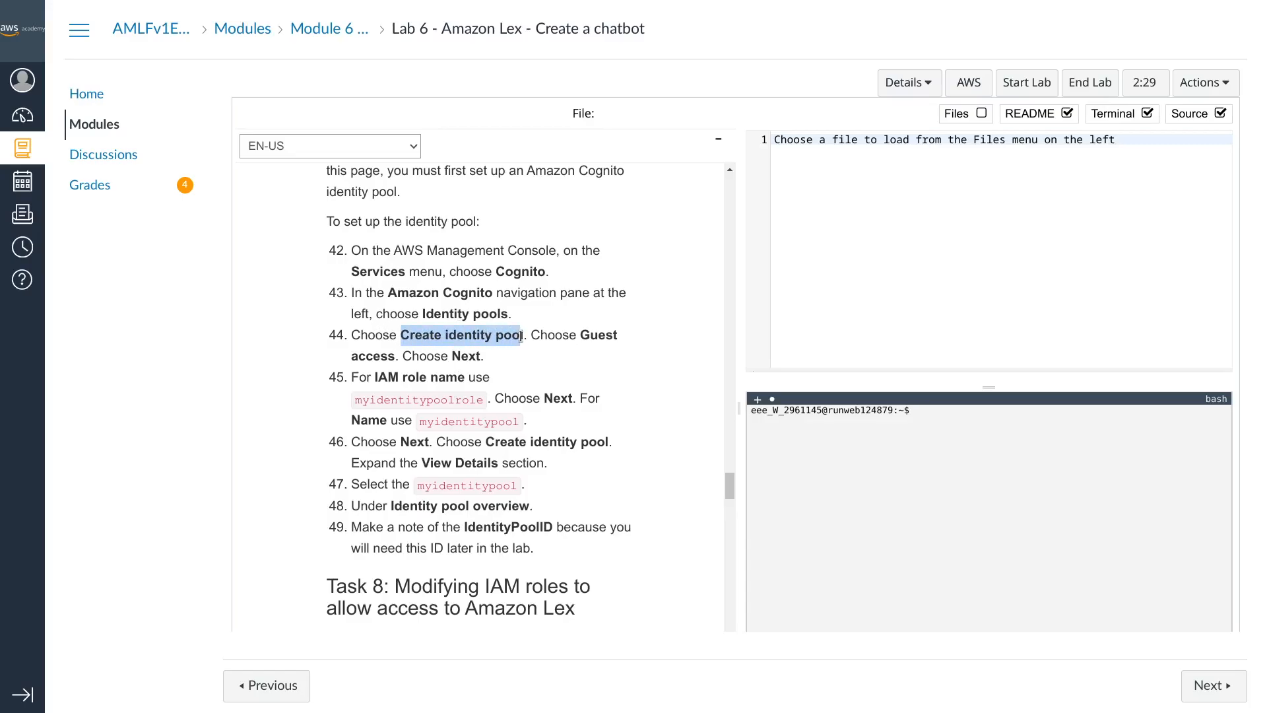
{"action": "left_click", "coordinate": [529, 352]}
{"action": "double_click", "coordinate": [597, 334]}
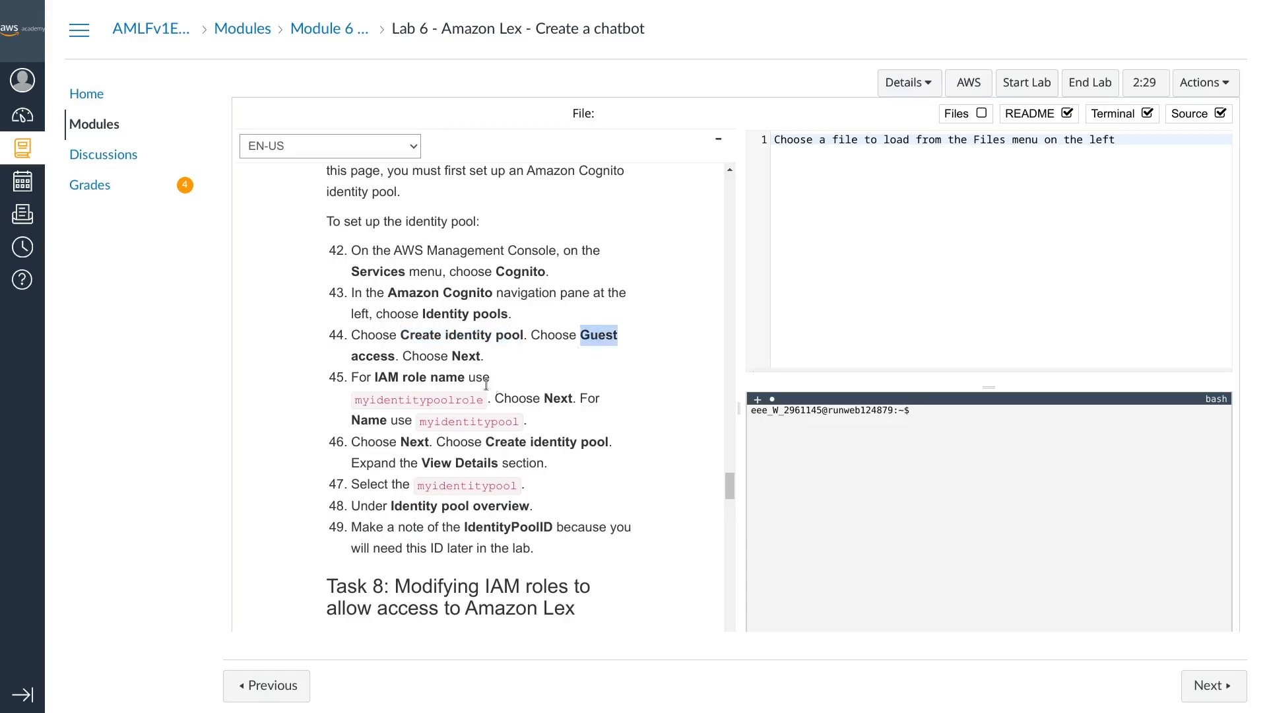
{"action": "key", "text": "ctrl+Tab"}
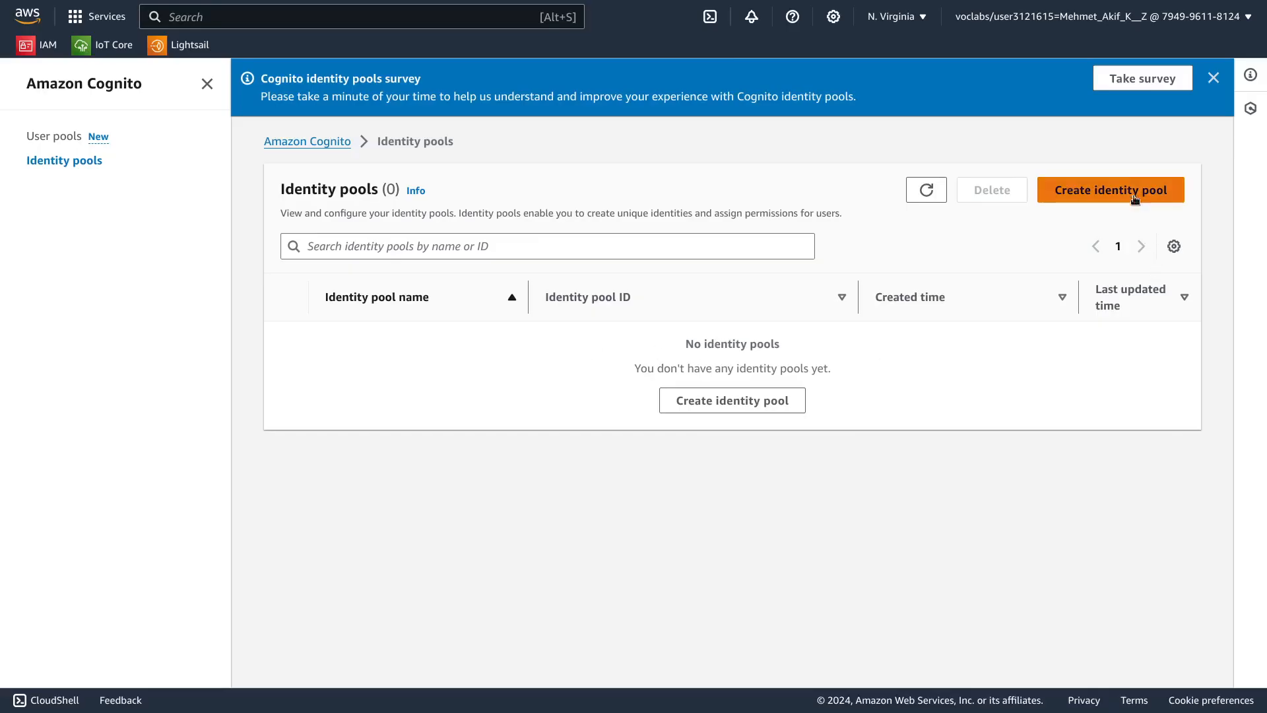
{"action": "left_click", "coordinate": [1111, 190]}
{"action": "left_click", "coordinate": [872, 355]}
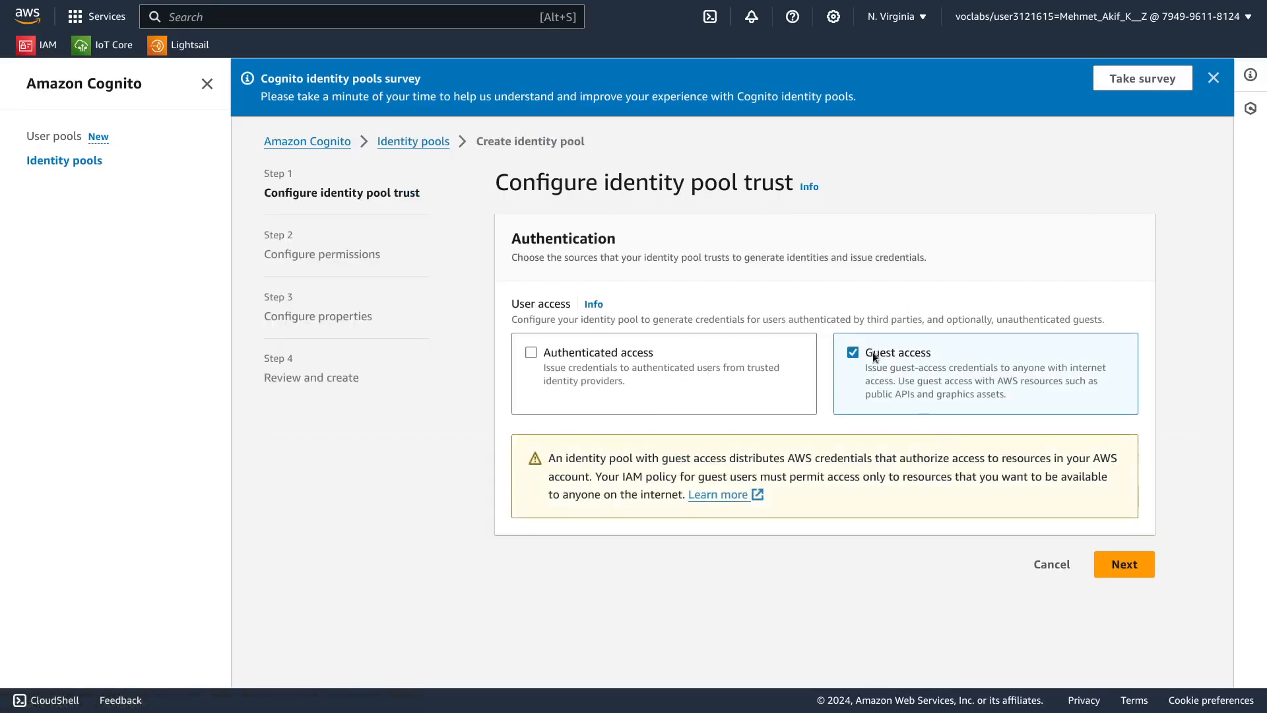
{"action": "left_click", "coordinate": [1124, 564]}
Step: Copy the role name from lab step 45 and set the new guest IAM role's name to myidentitypoolrole
{"action": "key", "text": "ctrl+Tab"}
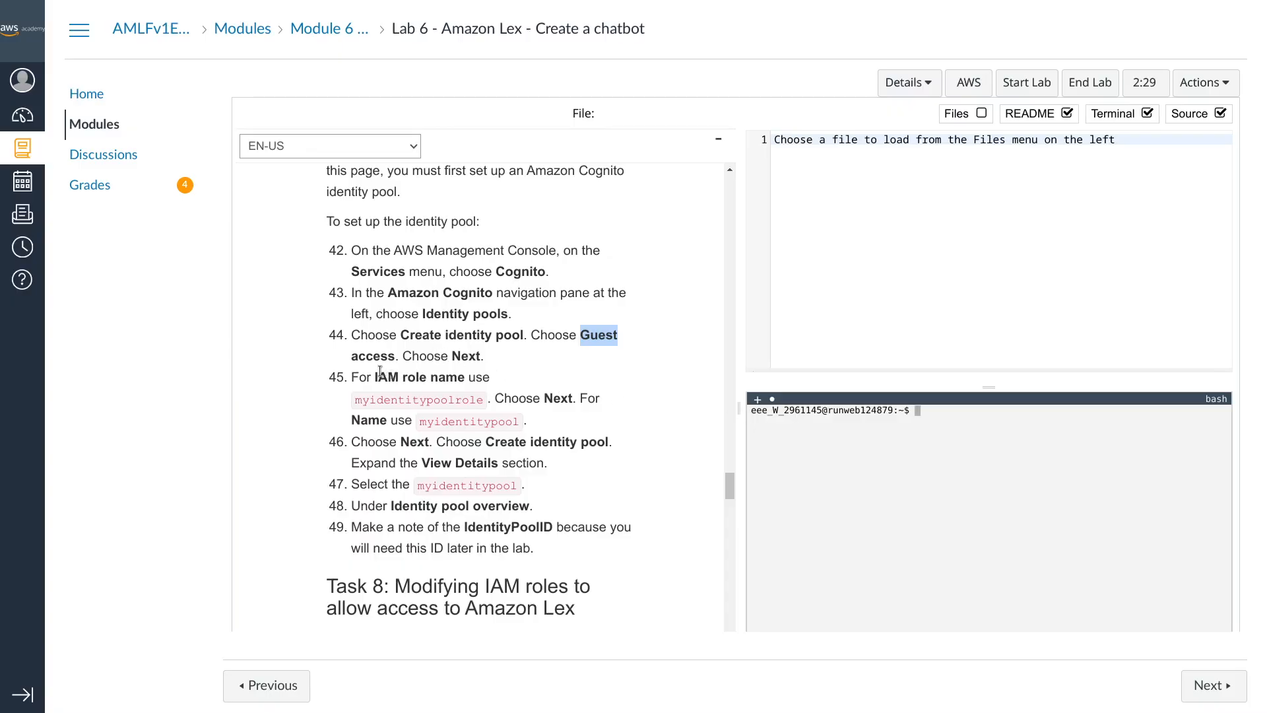
{"action": "double_click", "coordinate": [393, 399]}
{"action": "key", "text": "ctrl+c"}
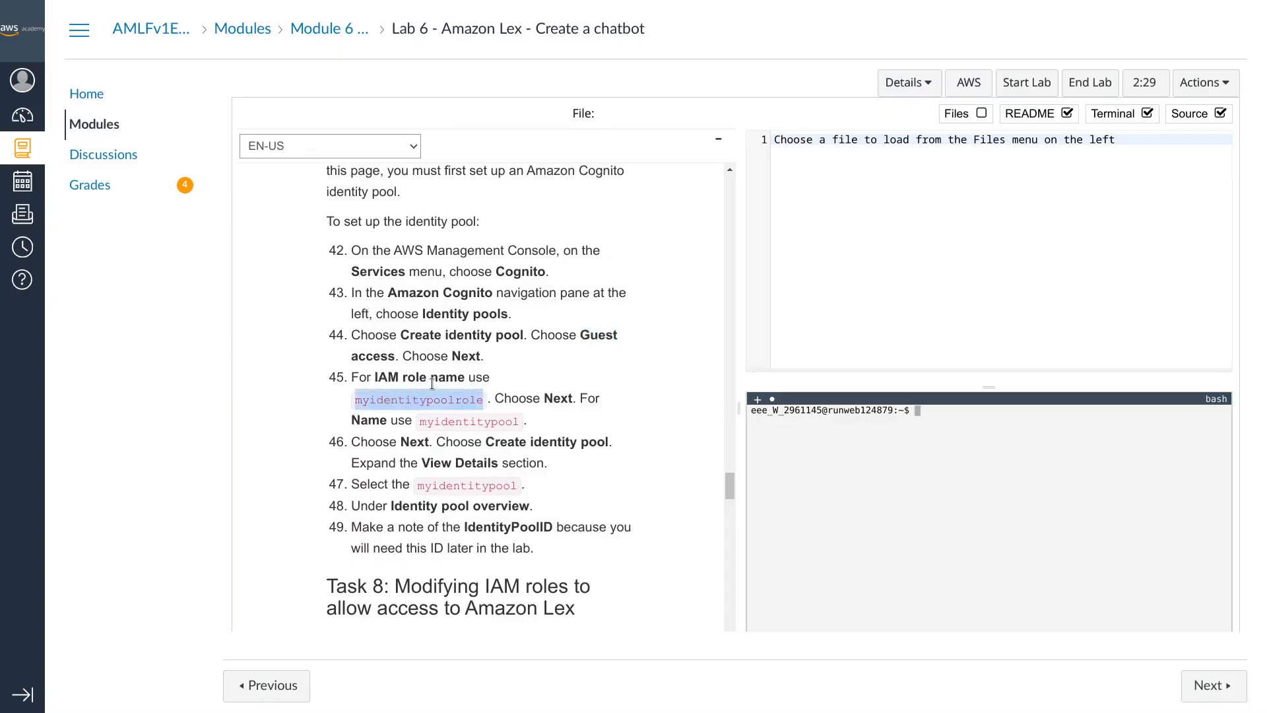
{"action": "right_click", "coordinate": [468, 406]}
{"action": "left_click", "coordinate": [522, 122]}
{"action": "key", "text": "alt+Tab"}
{"action": "left_click", "coordinate": [638, 514]}
{"action": "key", "text": "ctrl+v"}
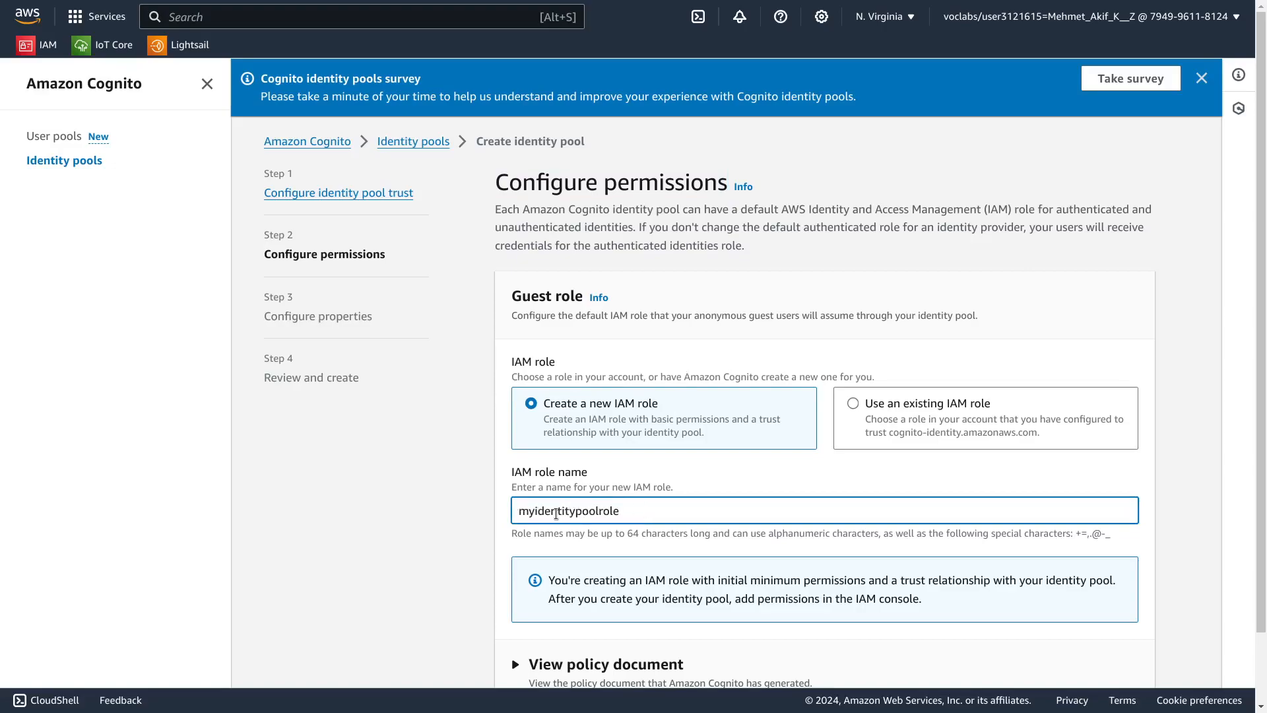
Step: Copy the pool name from lab step 45, continue to the properties configuration and name the identity pool myidentitypool
{"action": "key", "text": "alt+Tab"}
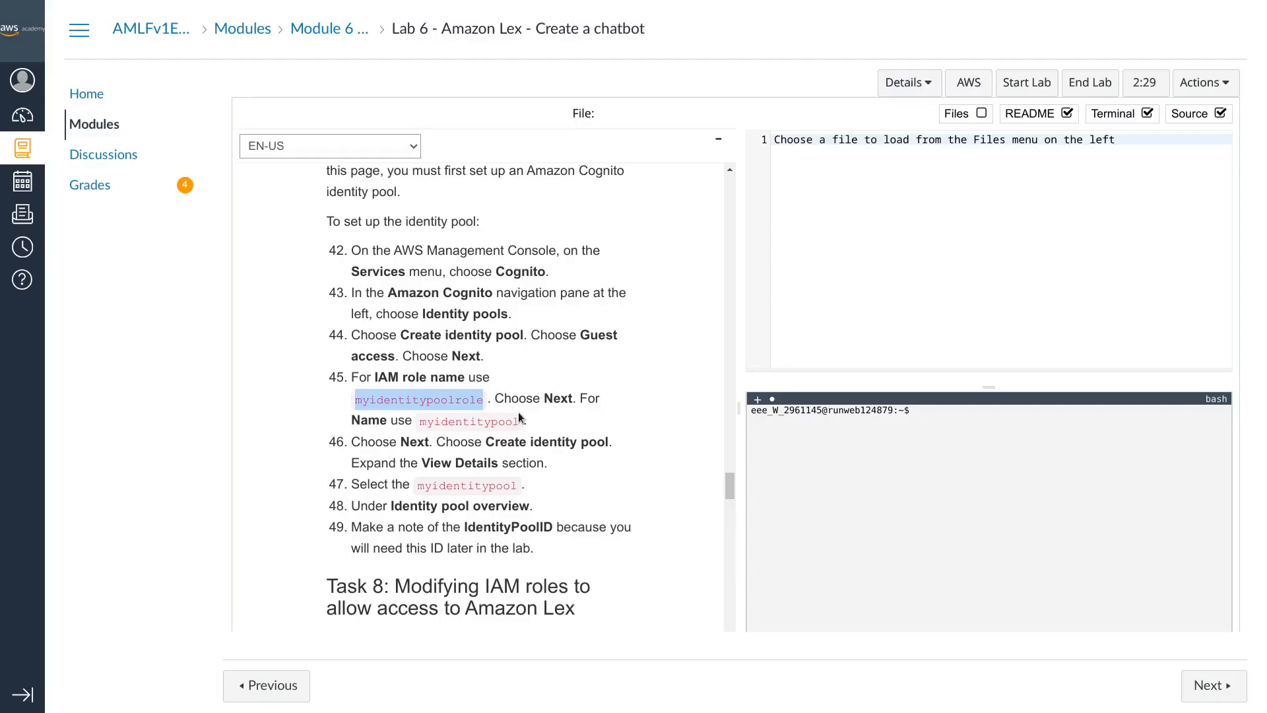
{"action": "double_click", "coordinate": [463, 419]}
{"action": "key", "text": "ctrl+c"}
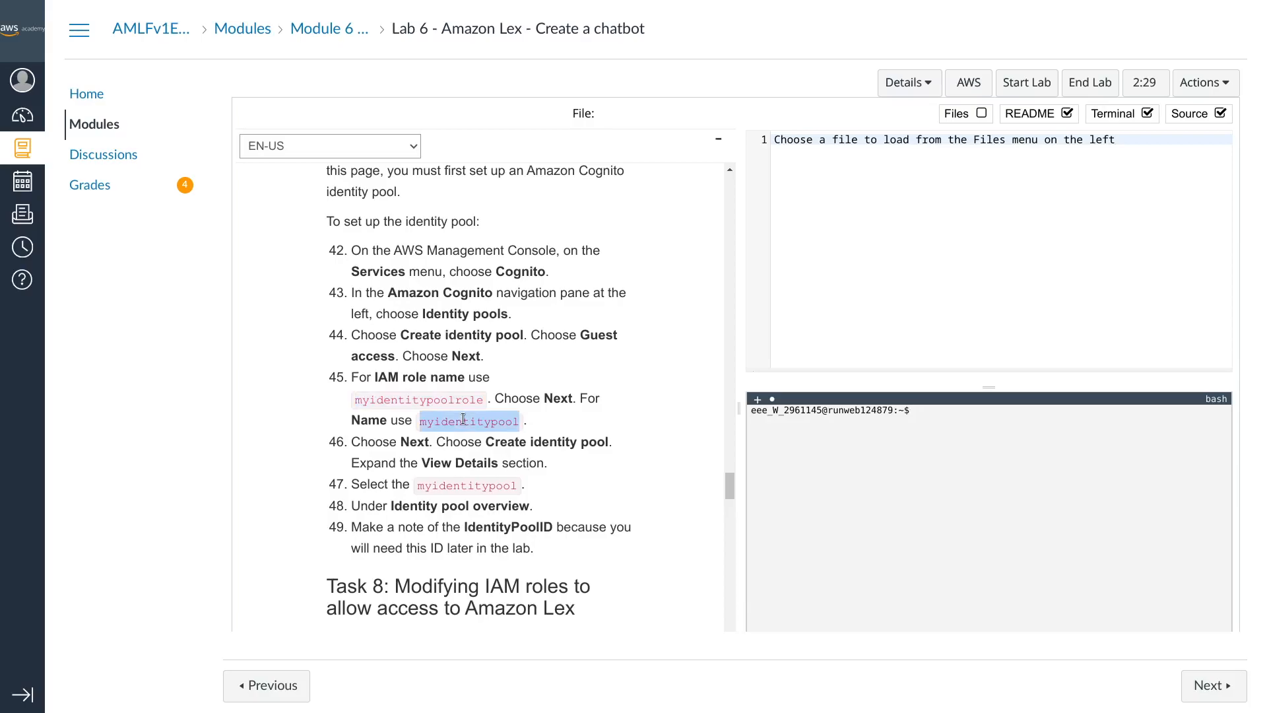
{"action": "key", "text": "alt+Tab"}
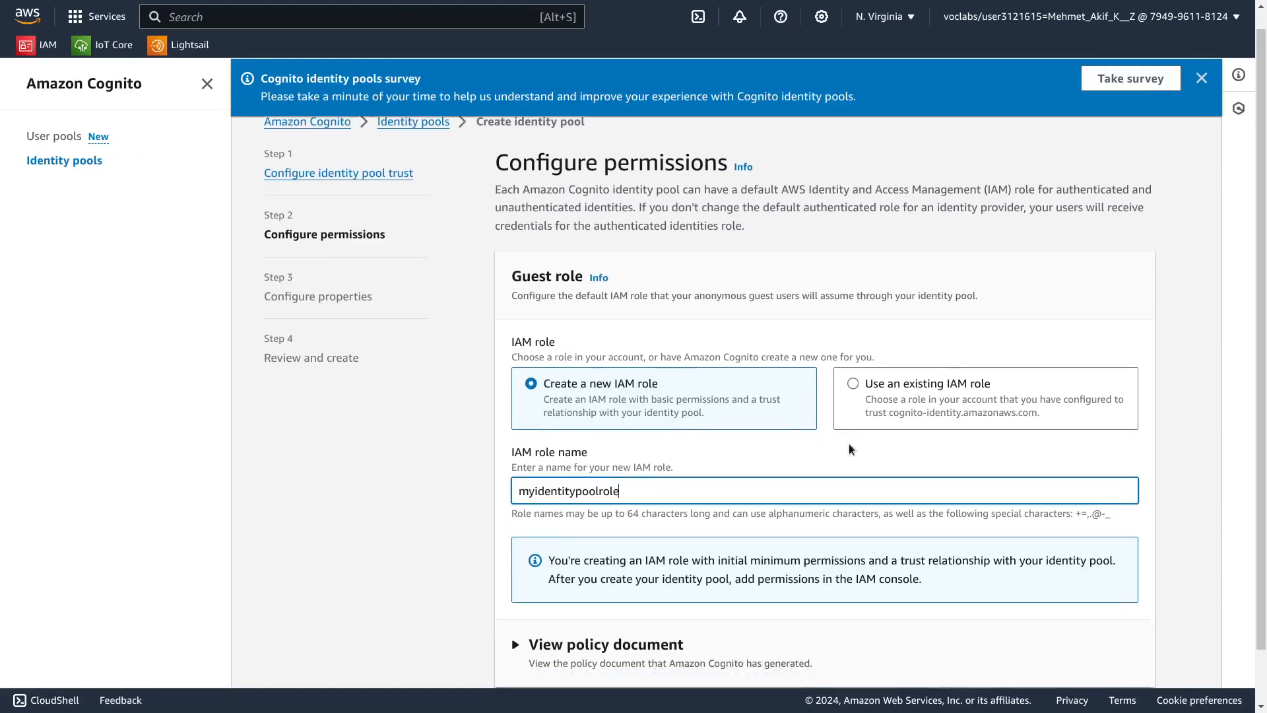
{"action": "left_click", "coordinate": [1118, 655]}
{"action": "left_click", "coordinate": [566, 251]}
{"action": "key", "text": "ctrl+v"}
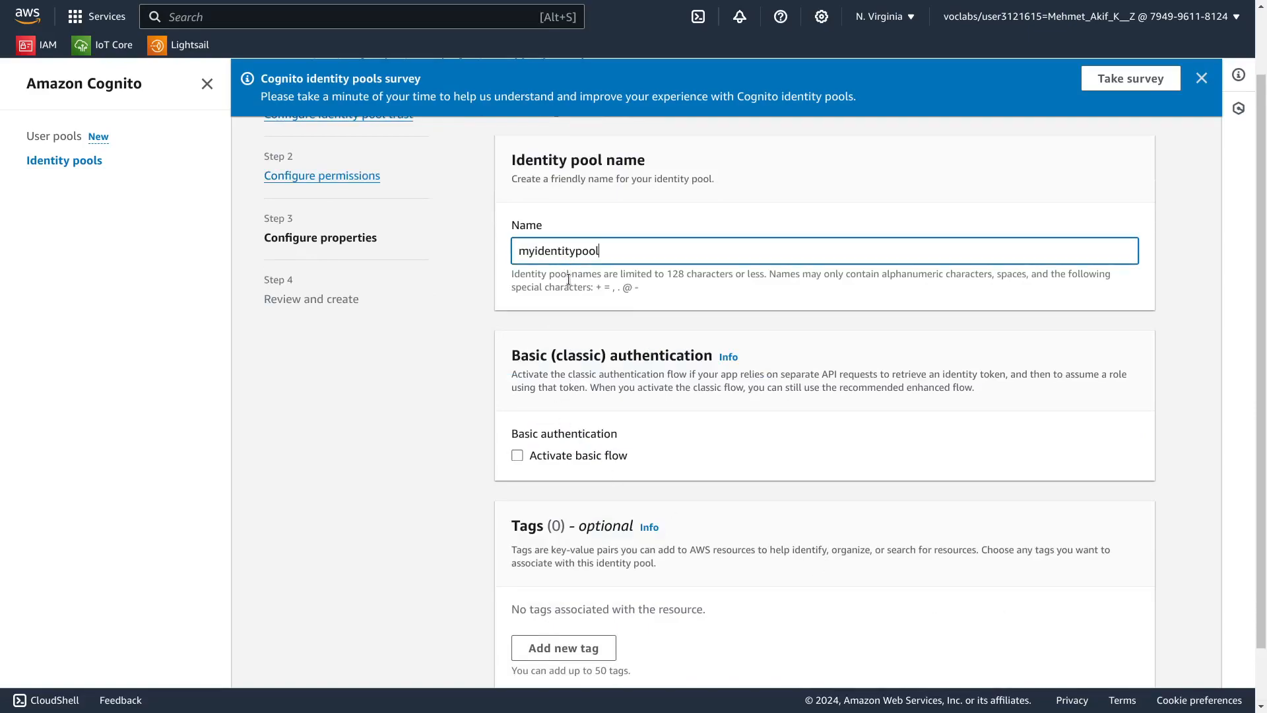
Step: Read lab steps 46 to 49 on finishing the identity pool and return to its properties configuration
{"action": "key", "text": "alt+Tab"}
{"action": "key", "text": "alt+Tab"}
{"action": "key", "text": "alt+Tab"}
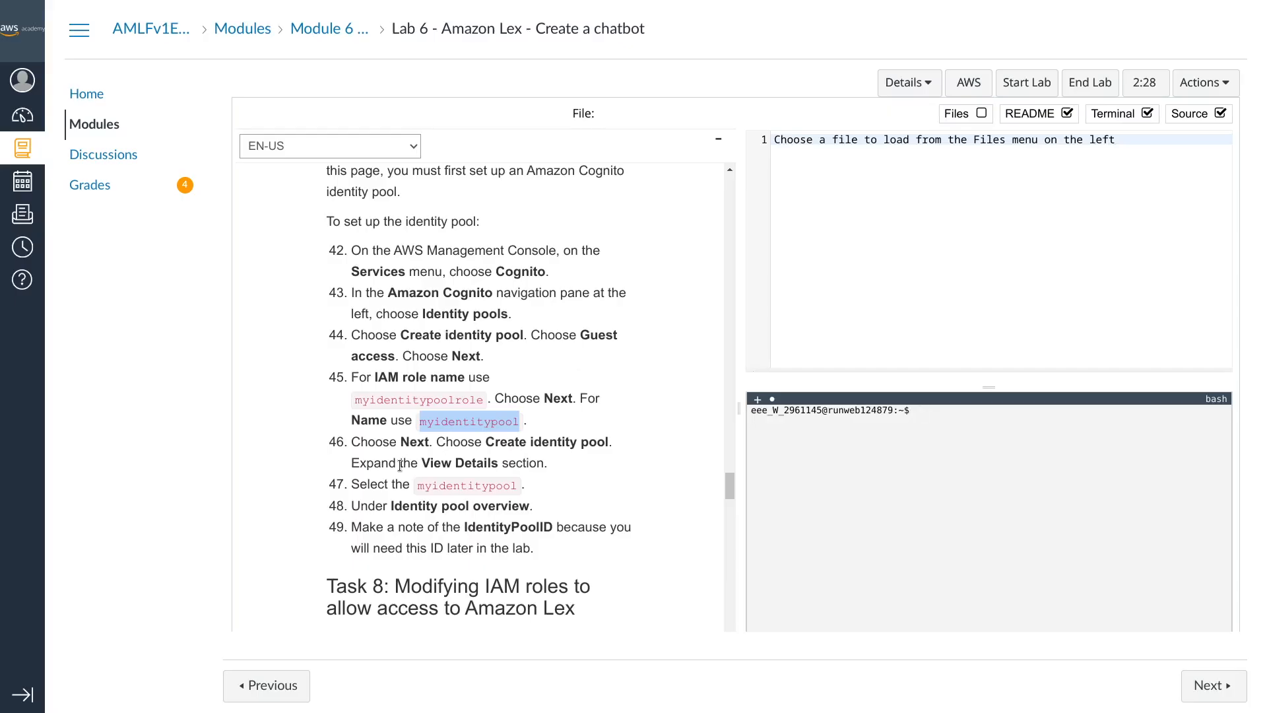
{"action": "scroll", "coordinate": [495, 351], "scroll_direction": "down", "scroll_amount": 1}
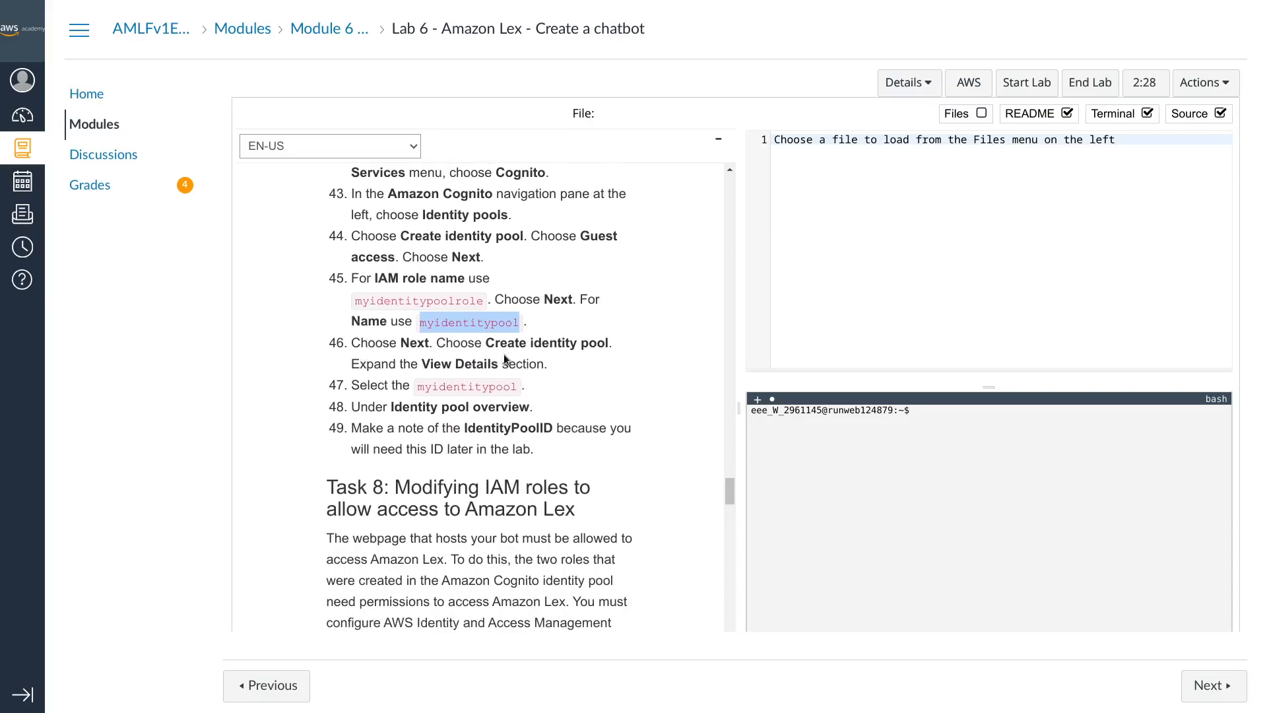
{"action": "key", "text": "alt+Tab"}
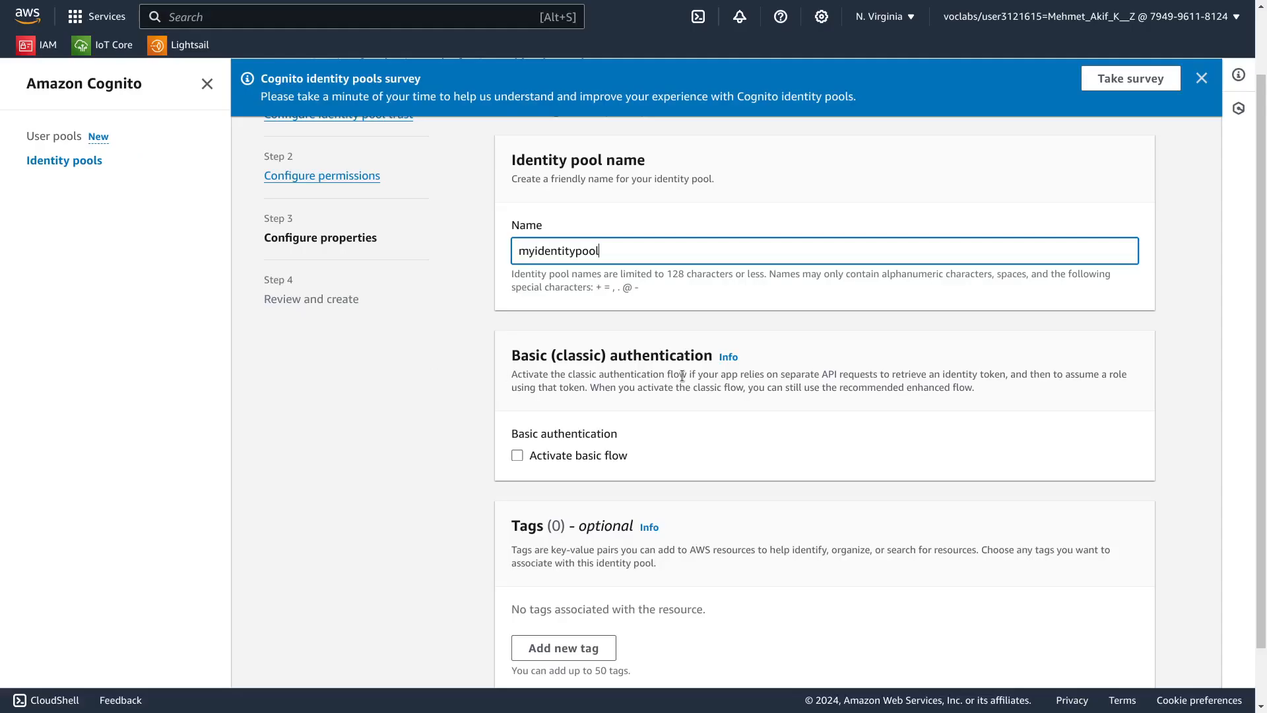
Step: Review the settings of the myidentitypool identity pool against the lab instructions and create the pool
{"action": "scroll", "coordinate": [798, 341], "scroll_direction": "down", "scroll_amount": 2}
{"action": "left_click", "coordinate": [1127, 661]}
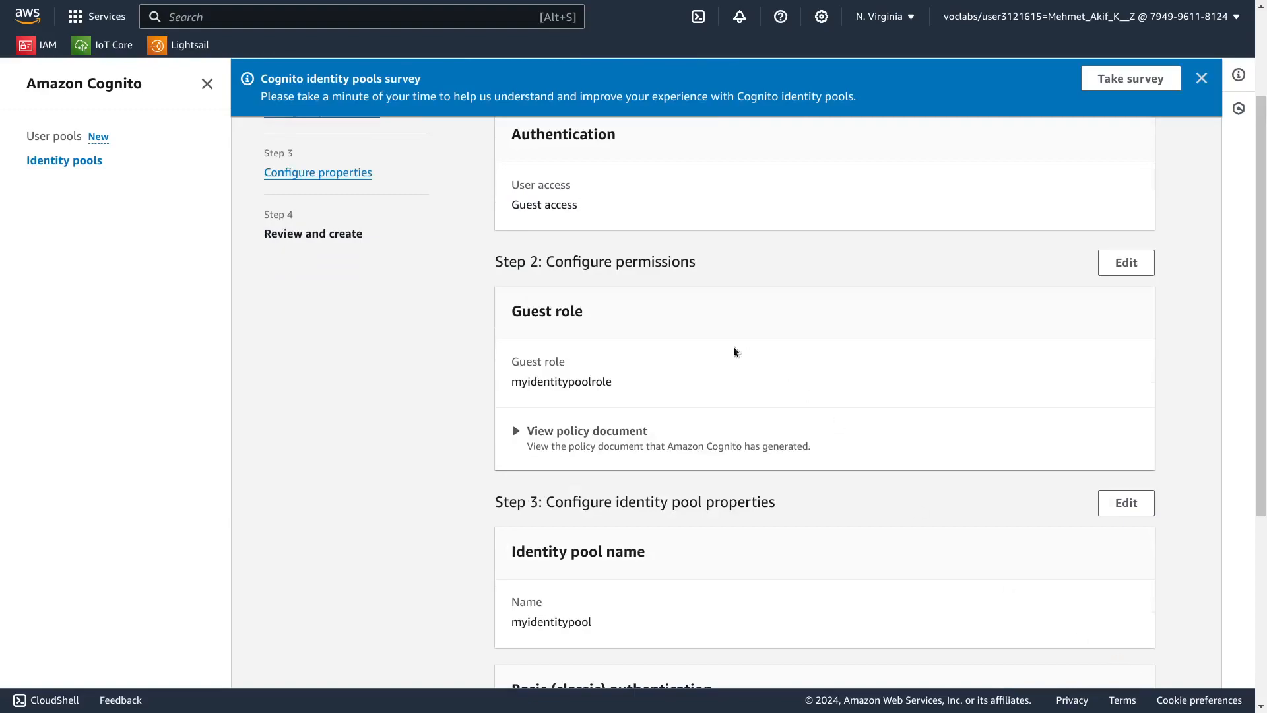
{"action": "scroll", "coordinate": [722, 473], "scroll_direction": "down", "scroll_amount": 3}
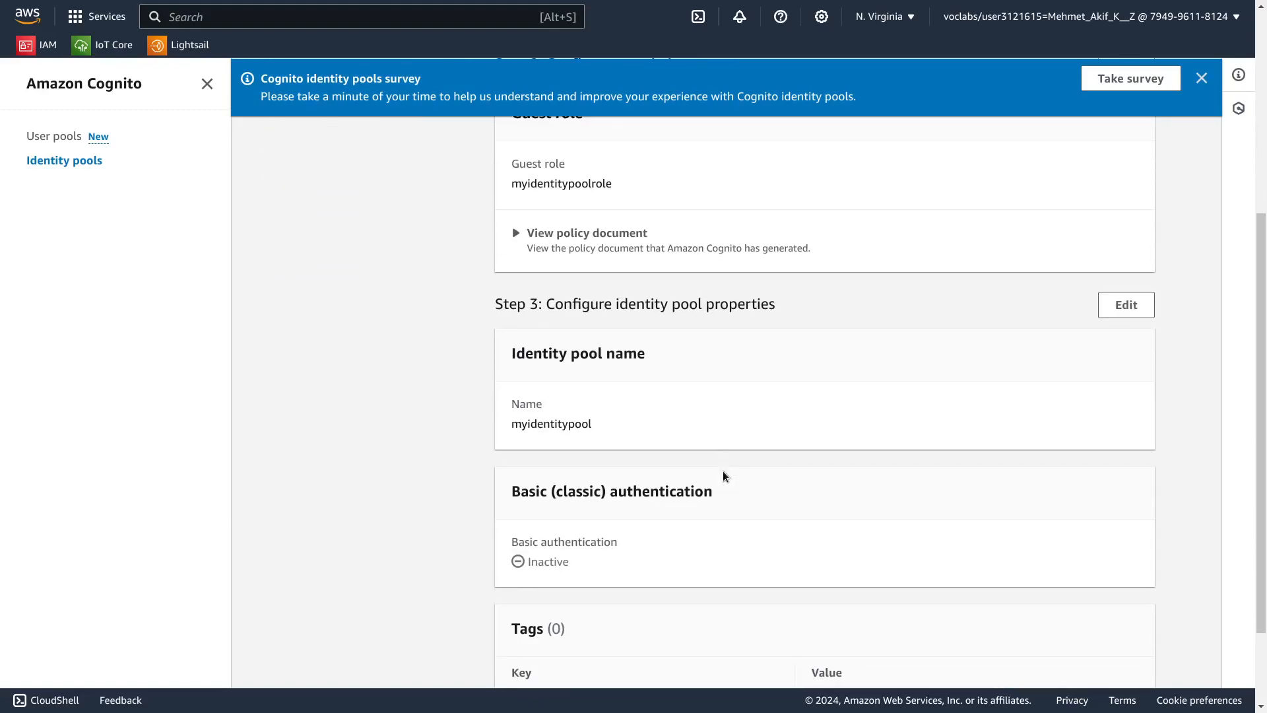
{"action": "scroll", "coordinate": [723, 473], "scroll_direction": "down", "scroll_amount": 2}
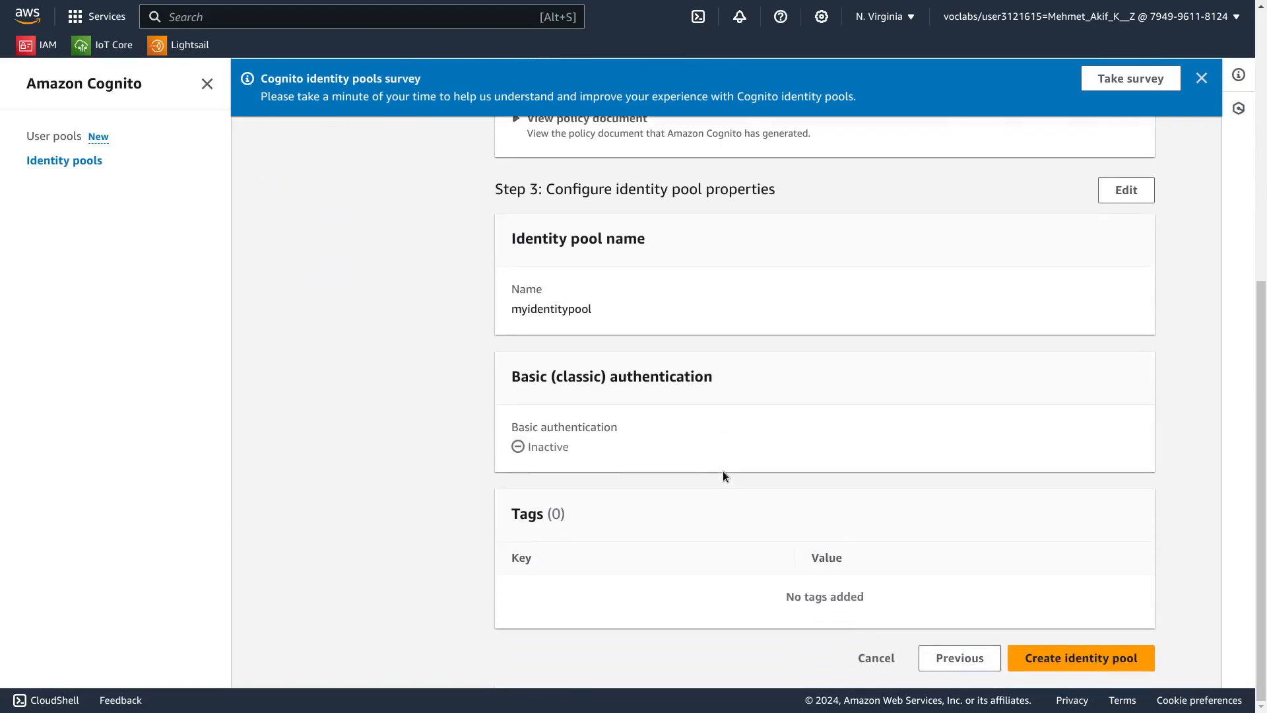
{"action": "key", "text": "alt+Tab"}
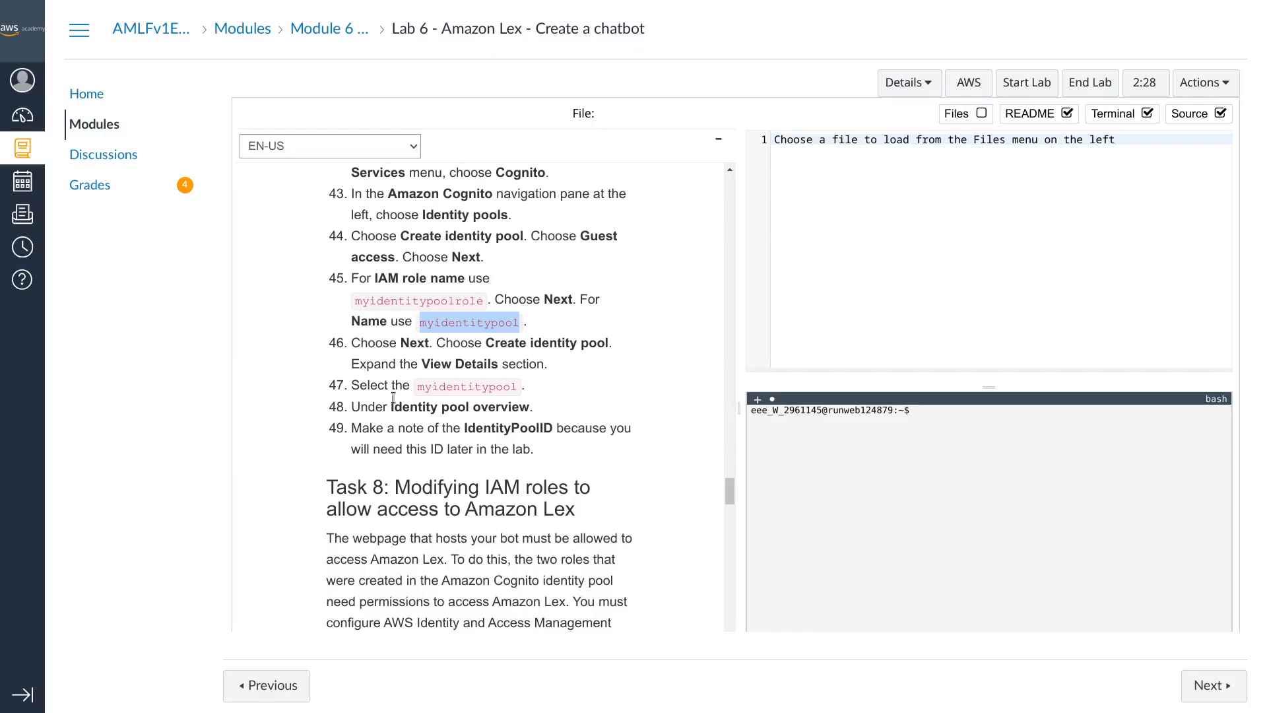
{"action": "left_click", "coordinate": [461, 364]}
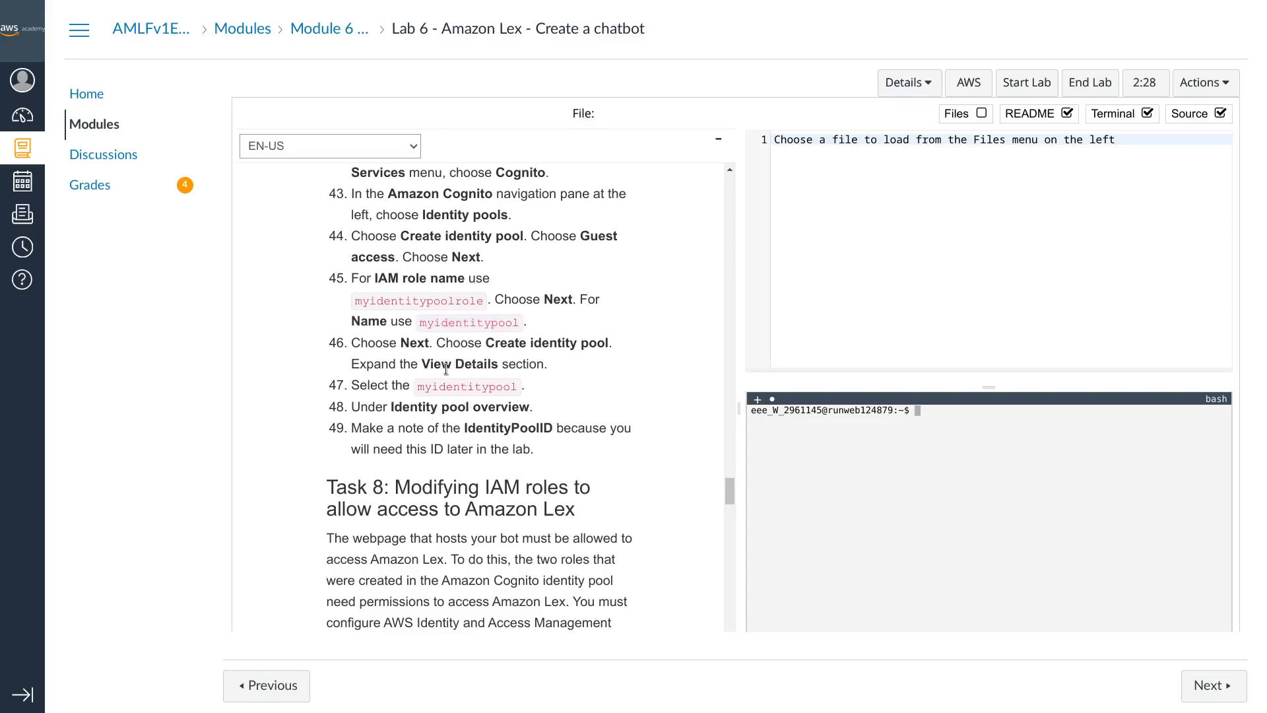
{"action": "key", "text": "alt+Tab"}
{"action": "left_click", "coordinate": [1114, 658]}
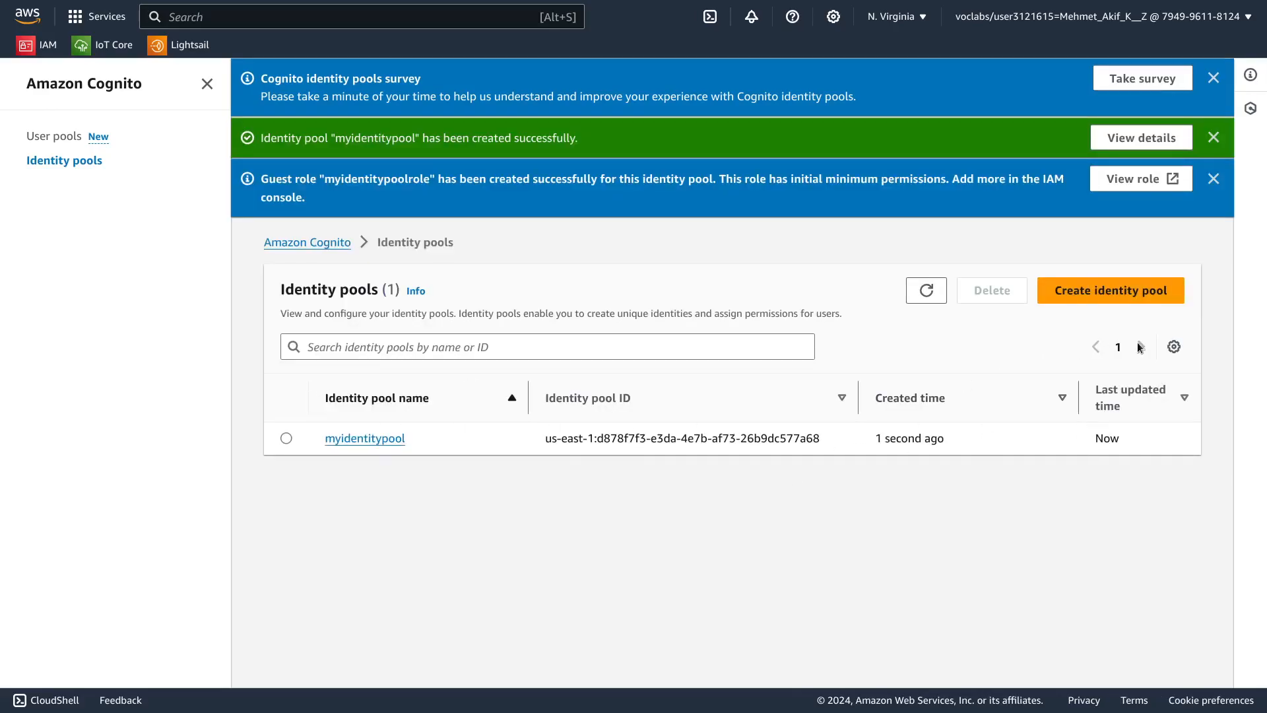
Step: Copy the identity pool ID from the overview of myidentitypool and read on to Task 8 in the lab instructions
{"action": "key", "text": "alt+Tab"}
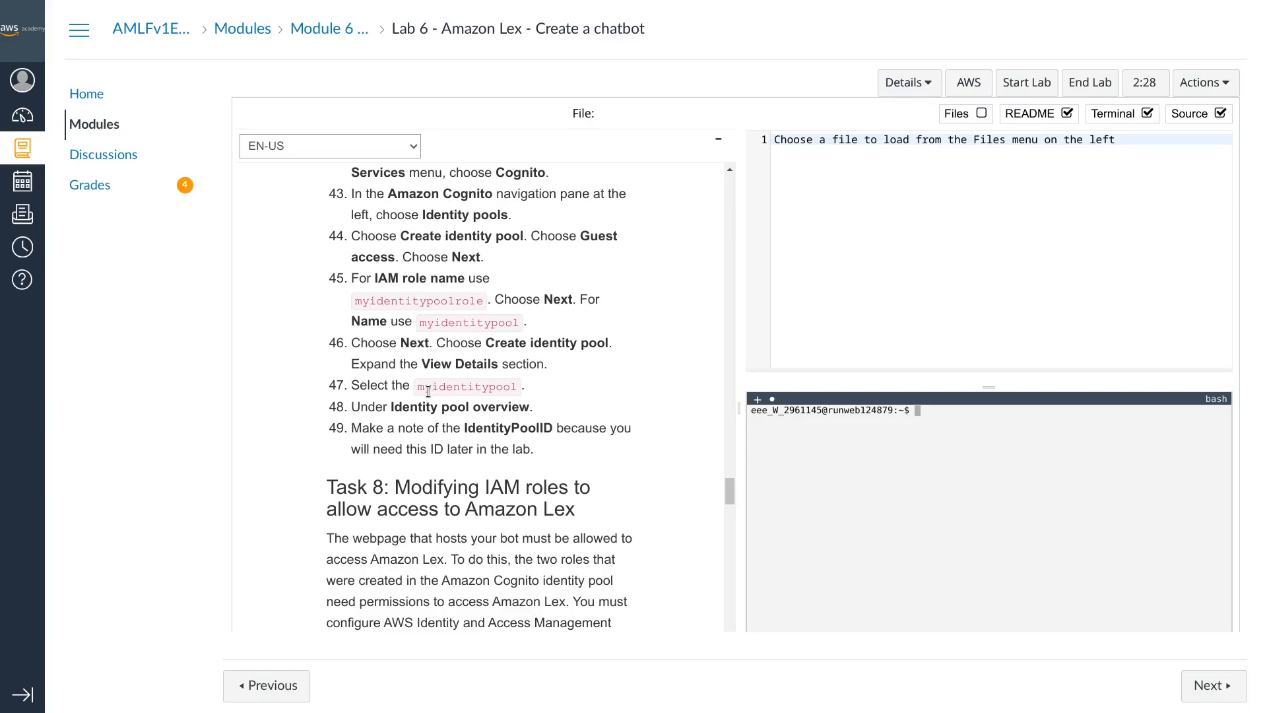
{"action": "key", "text": "alt+Tab"}
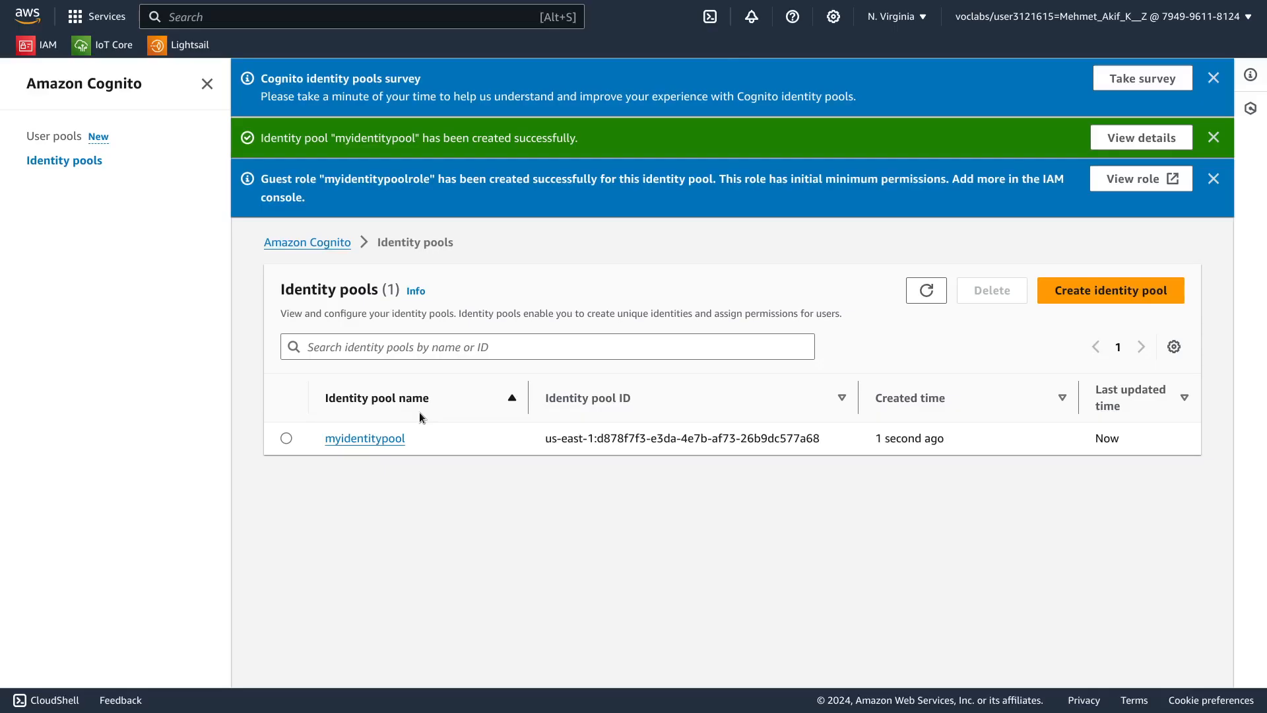
{"action": "left_click", "coordinate": [394, 440]}
{"action": "key", "text": "alt+Tab"}
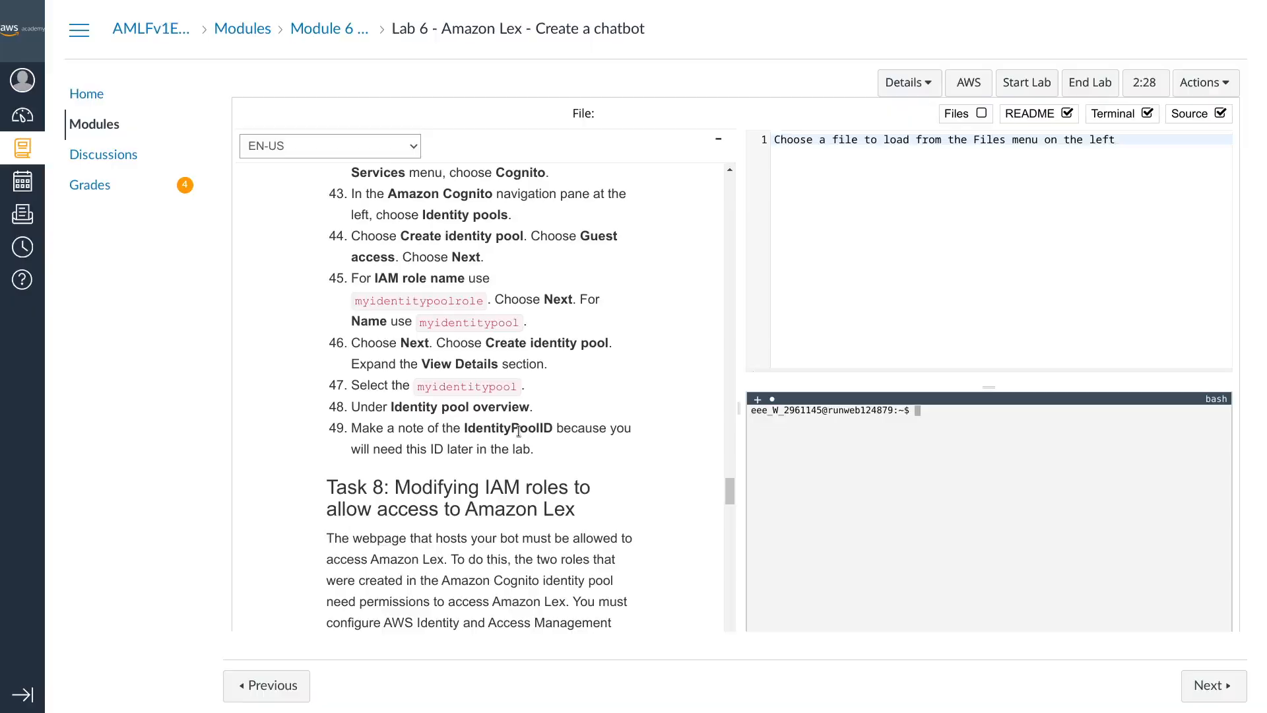
{"action": "key", "text": "alt+Tab"}
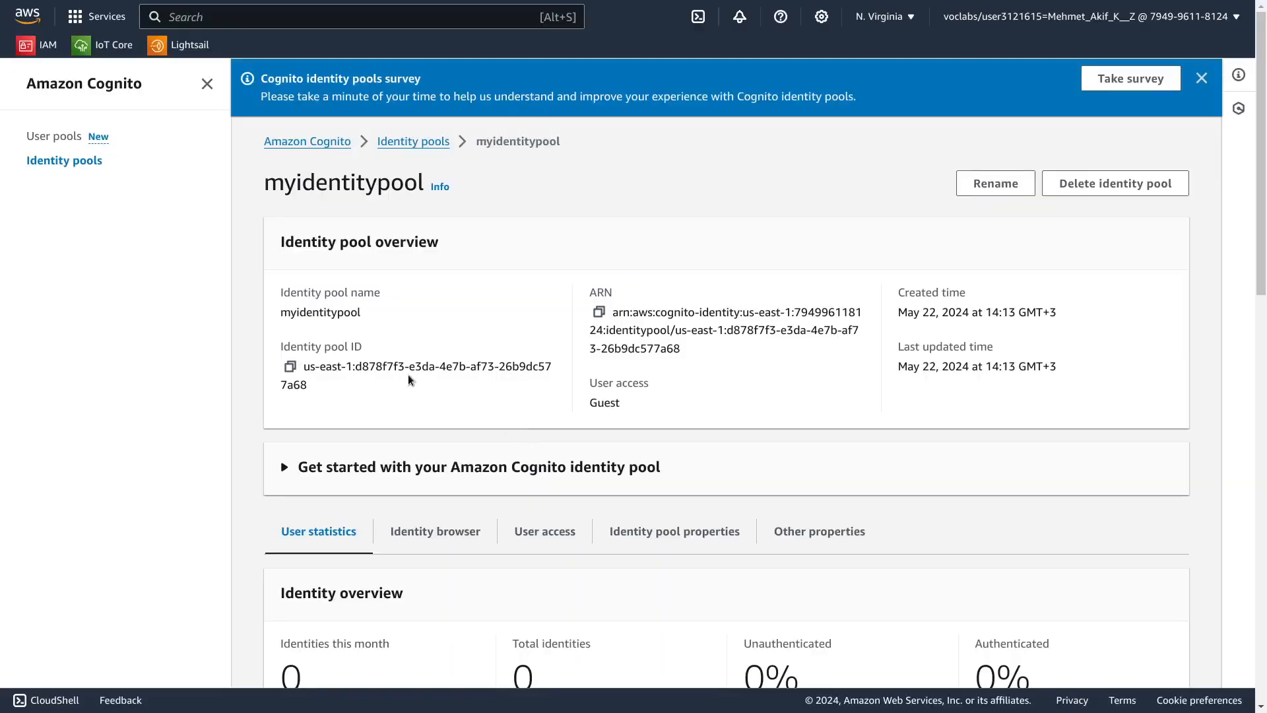
{"action": "left_click", "coordinate": [290, 366]}
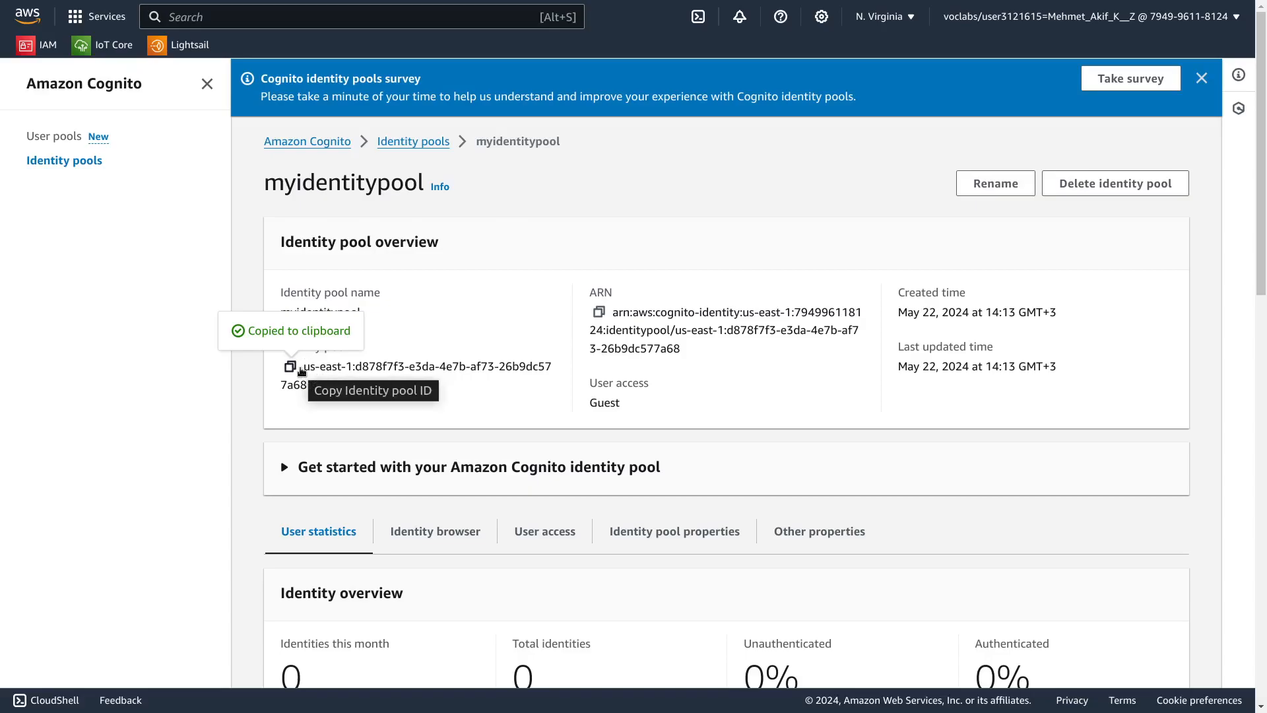
{"action": "key", "text": "alt+Tab"}
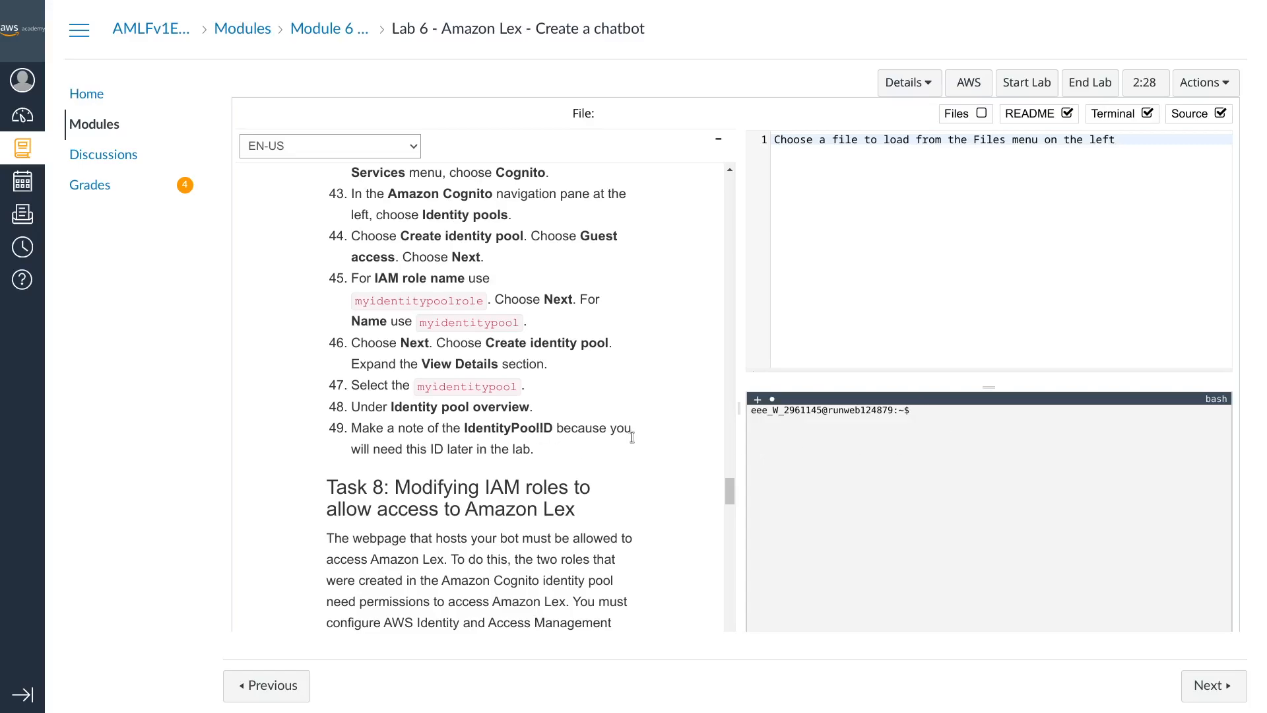
{"action": "scroll", "coordinate": [473, 393], "scroll_direction": "down", "scroll_amount": 3}
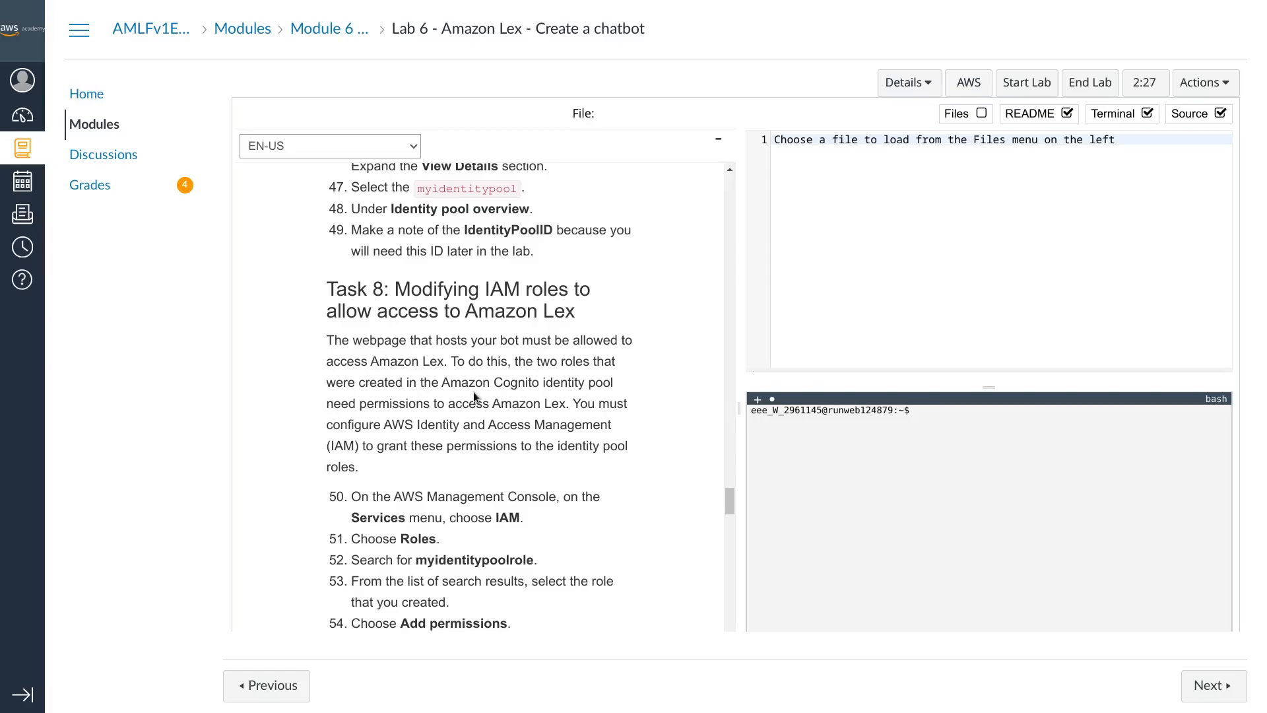
Step: Leave the full-screen browser, create a text document on the desktop and name it notes
{"action": "key", "text": "alt+Tab"}
{"action": "key", "text": "F11"}
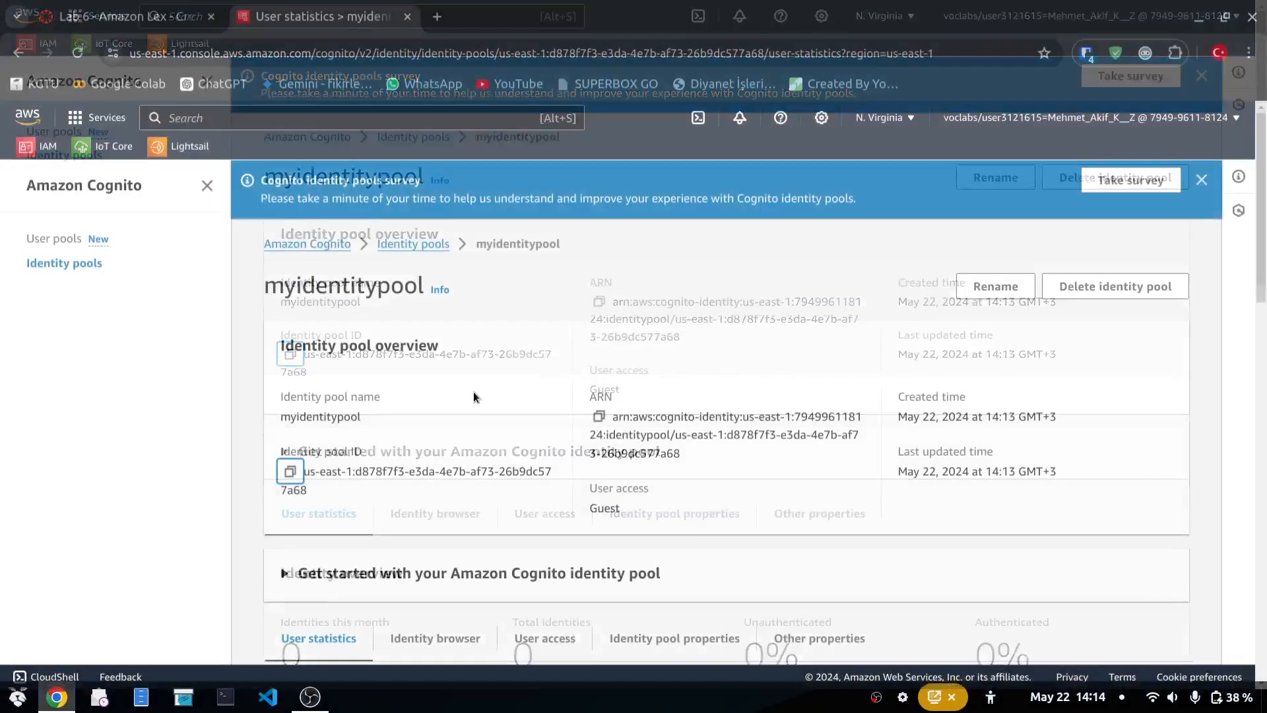
{"action": "left_click", "coordinate": [1264, 698]}
{"action": "right_click", "coordinate": [330, 360]}
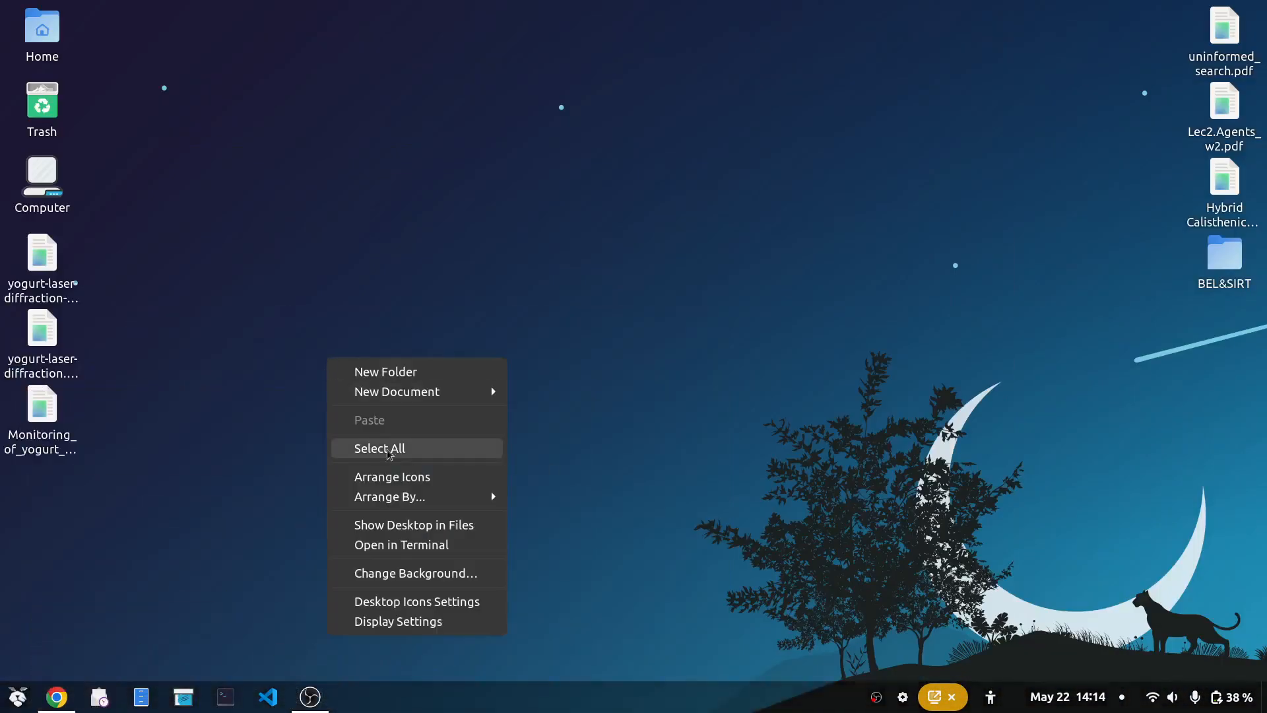
{"action": "mouse_move", "coordinate": [429, 391]}
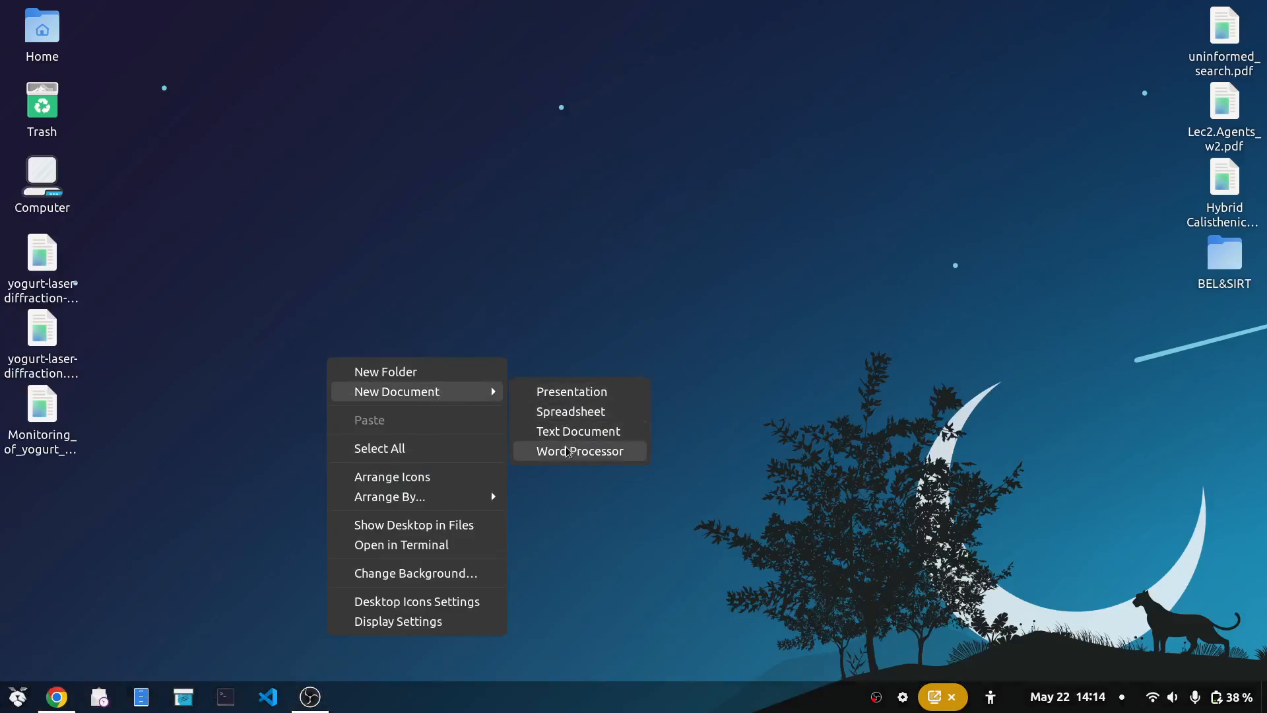
{"action": "left_click", "coordinate": [551, 431]}
{"action": "left_click_drag", "start_coordinate": [285, 363], "coordinate": [1215, 646]}
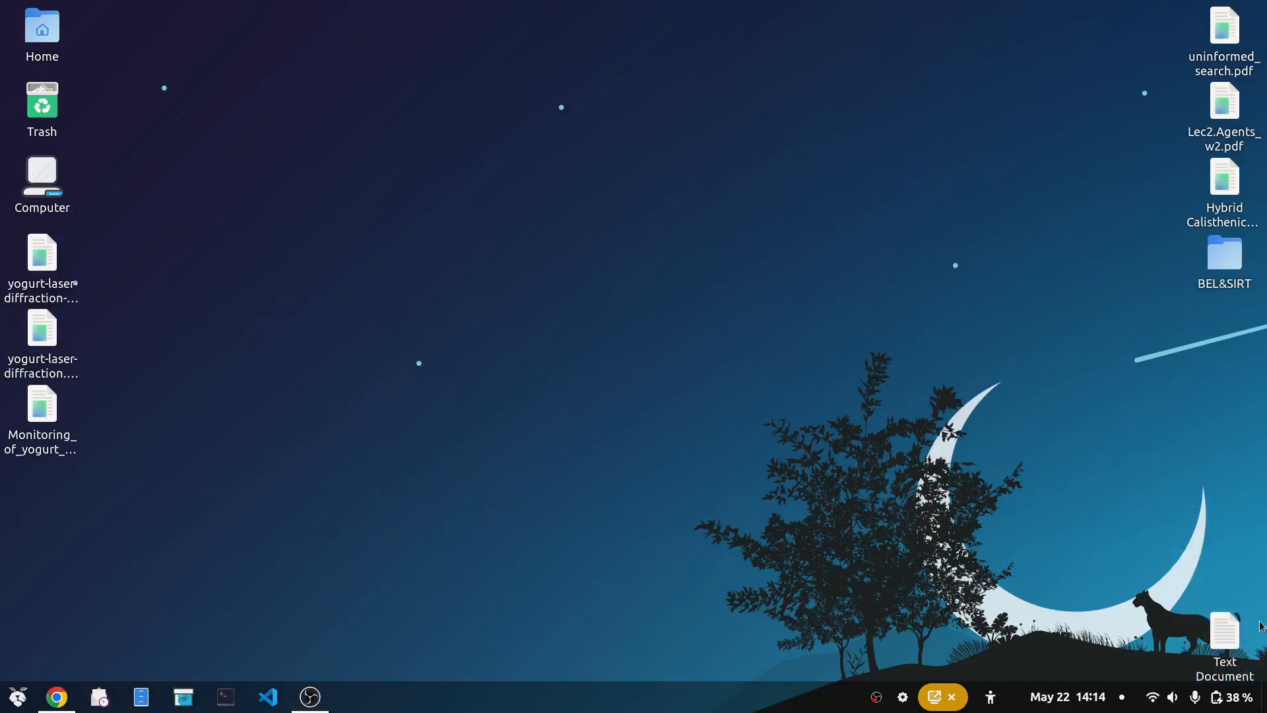
{"action": "key", "text": "F2"}
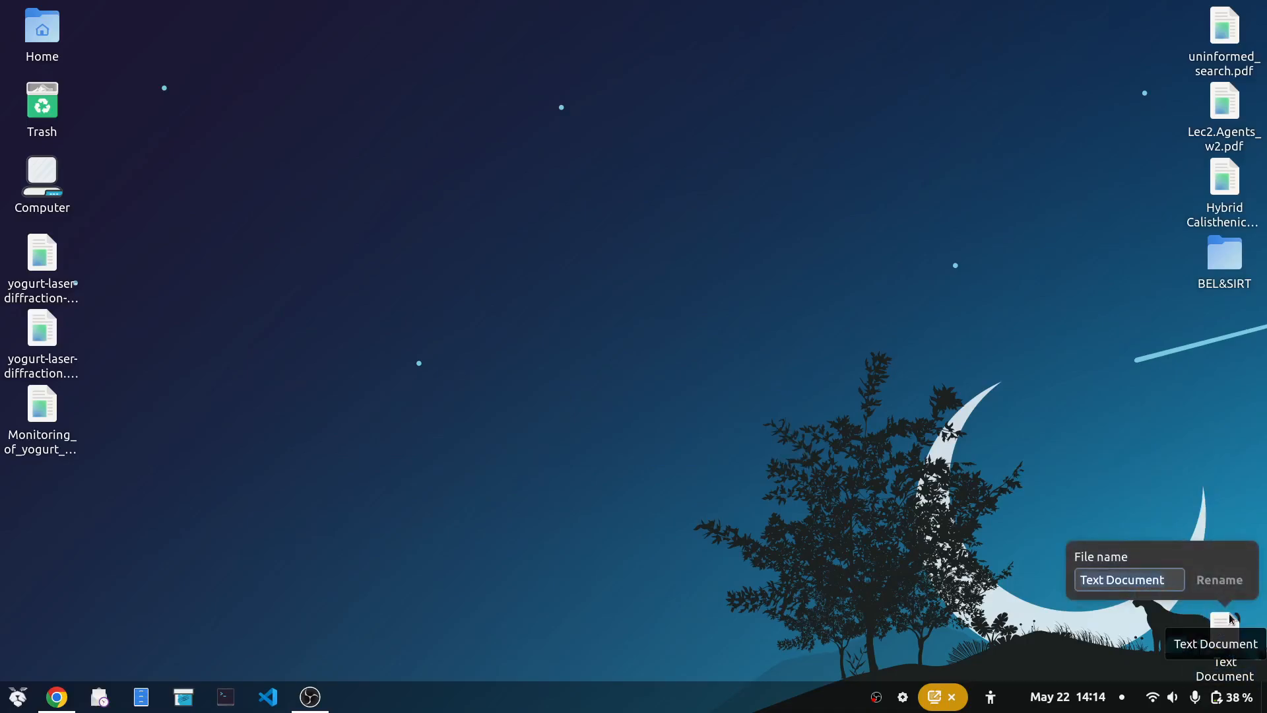
{"action": "type", "text": "notes"}
{"action": "key", "text": "Return"}
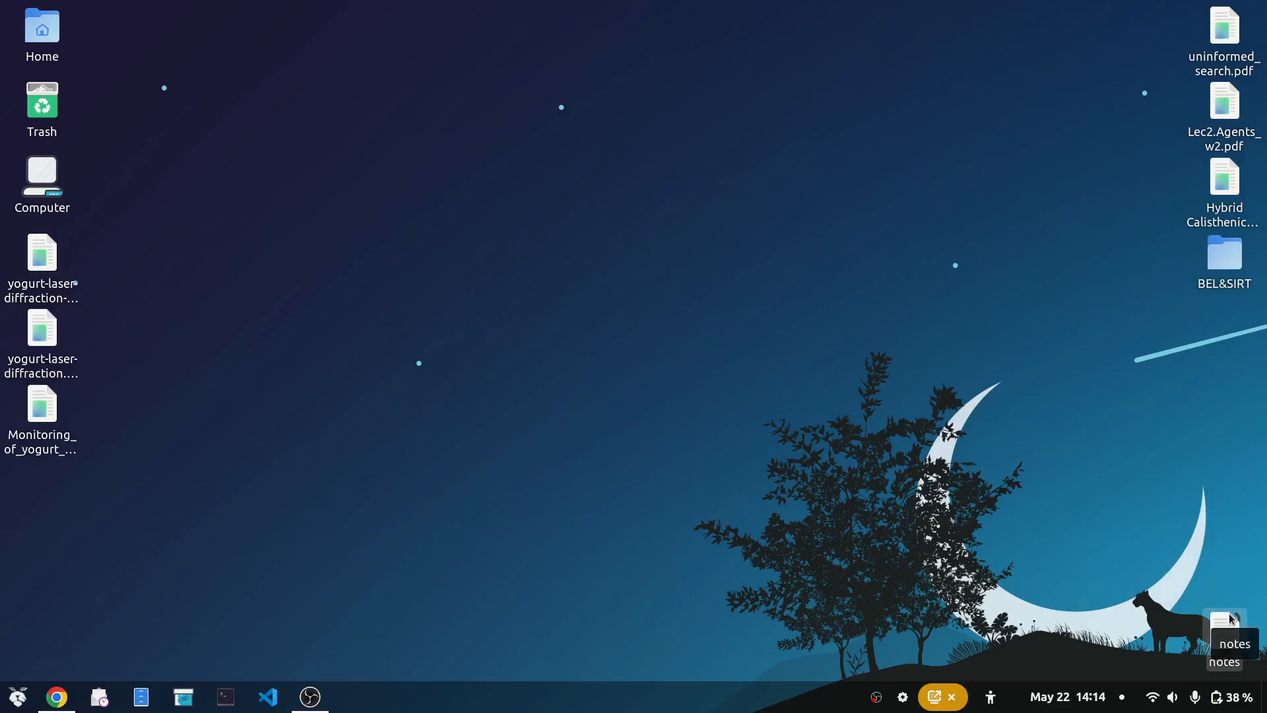
{"action": "left_click", "coordinate": [1213, 640]}
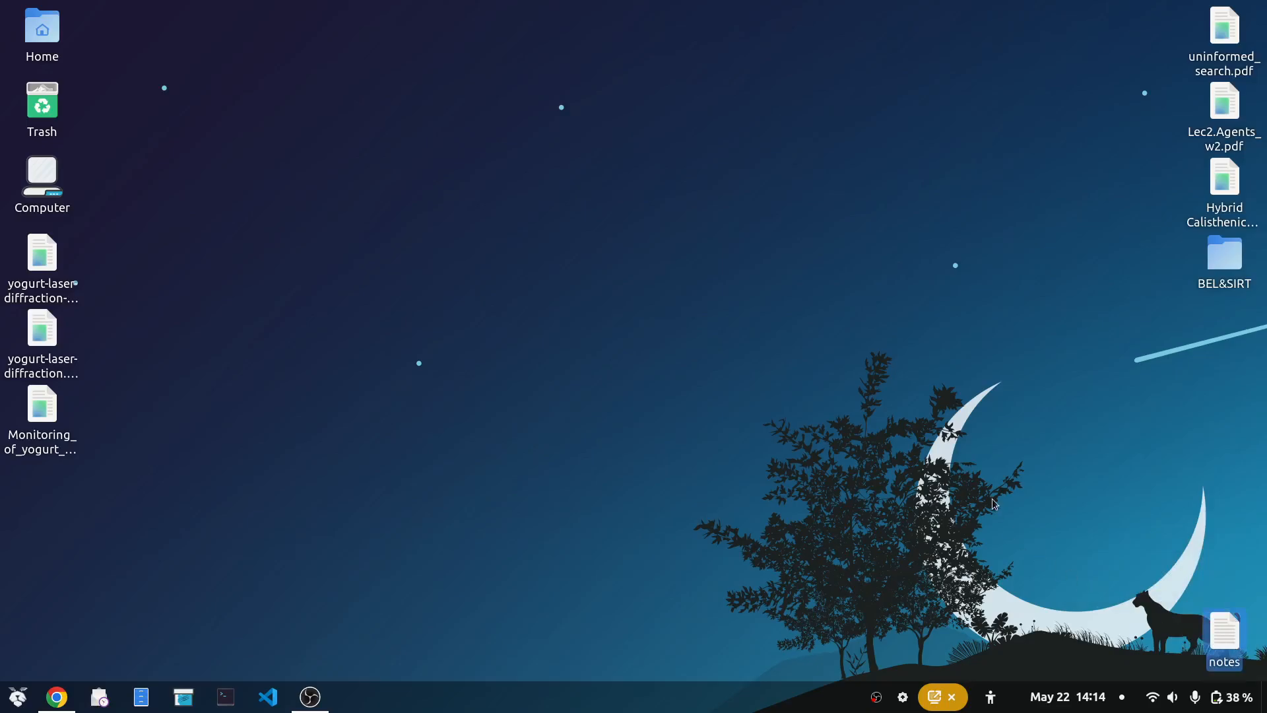
{"action": "right_click", "coordinate": [1233, 645]}
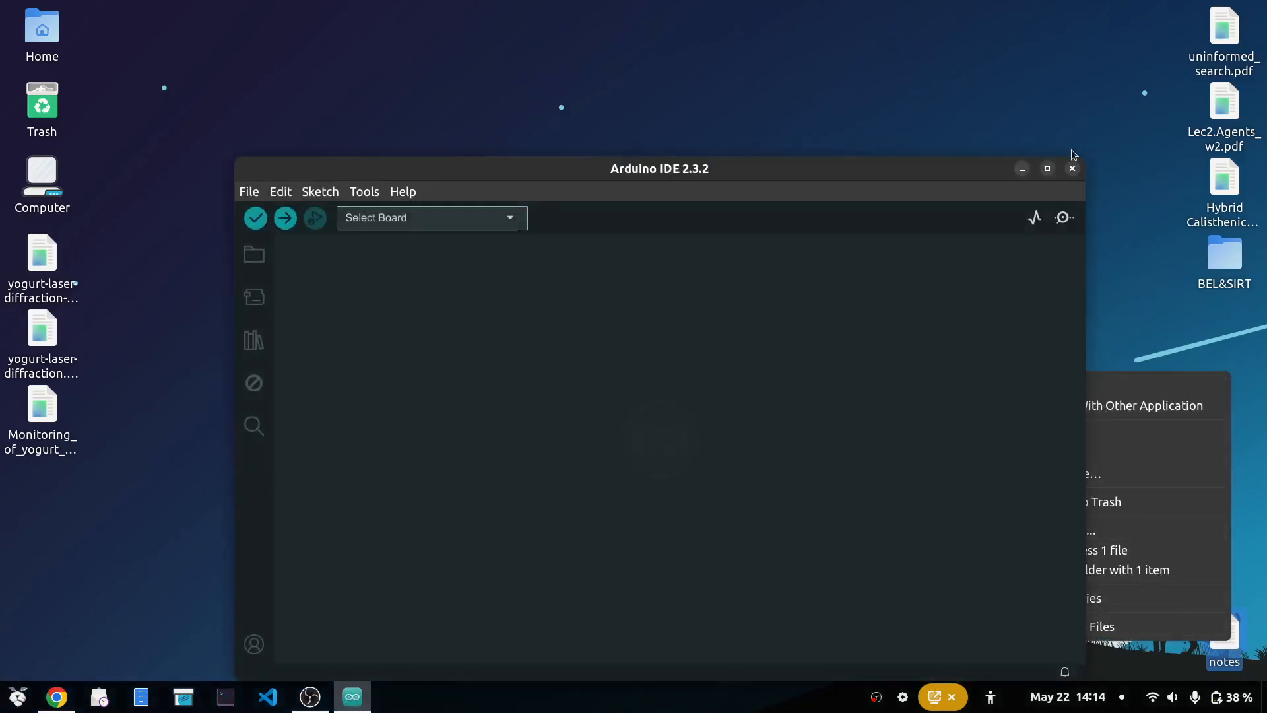
{"action": "left_click", "coordinate": [1073, 169]}
{"action": "left_click", "coordinate": [1073, 168]}
Step: Open the notes file on the desktop with gedit, chosen from all available applications
{"action": "right_click", "coordinate": [1190, 601]}
{"action": "right_click", "coordinate": [1218, 615]}
{"action": "right_click", "coordinate": [1221, 638]}
{"action": "left_click", "coordinate": [1142, 400]}
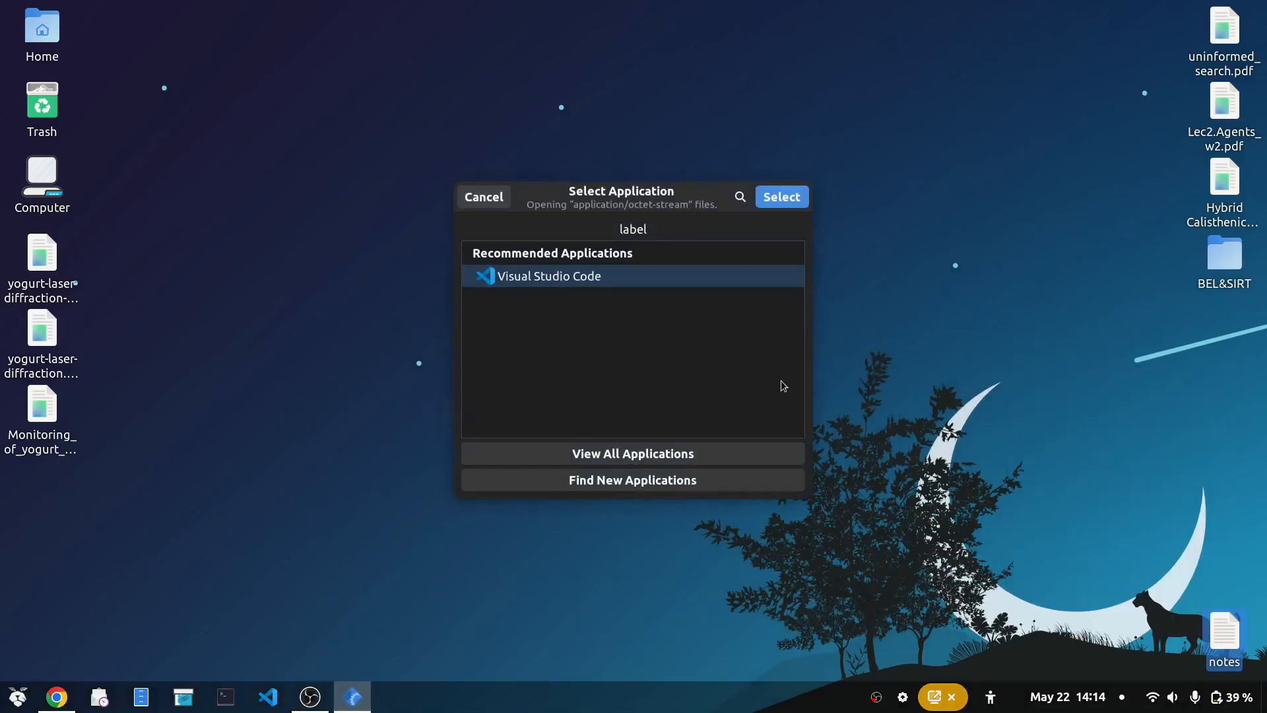
{"action": "left_click", "coordinate": [568, 454]}
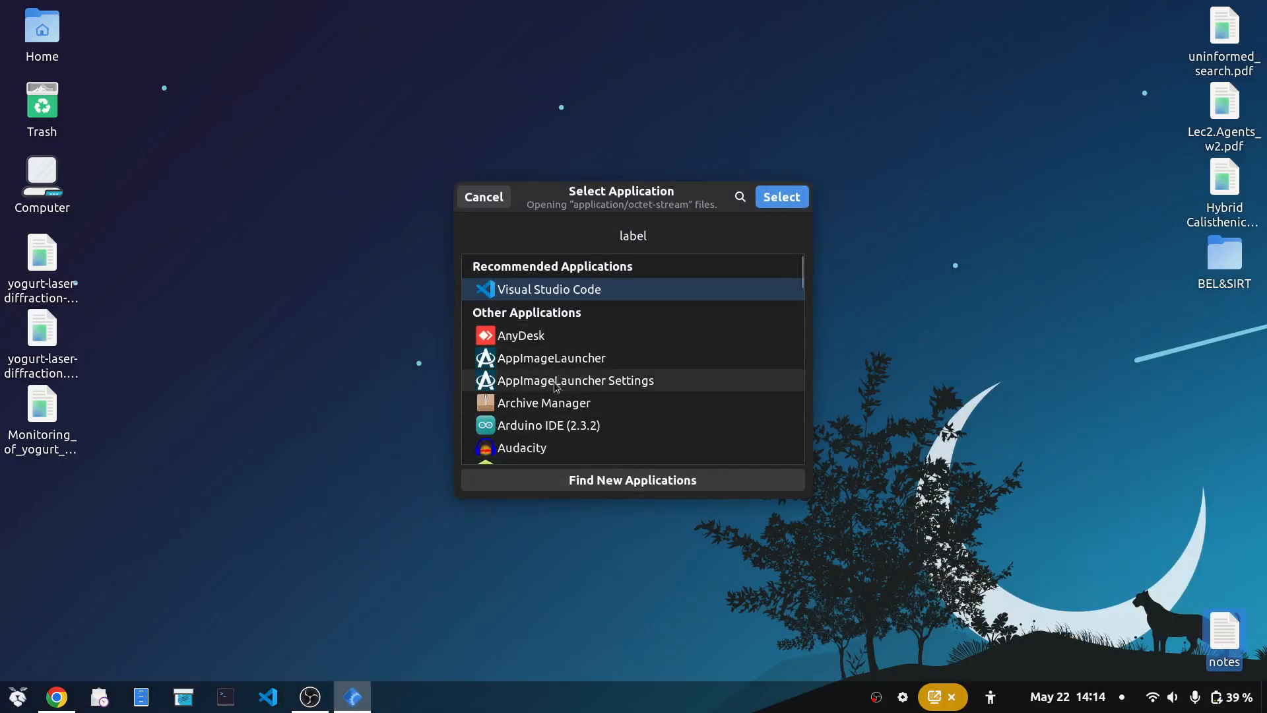
{"action": "scroll", "coordinate": [553, 343], "scroll_direction": "down", "scroll_amount": 10}
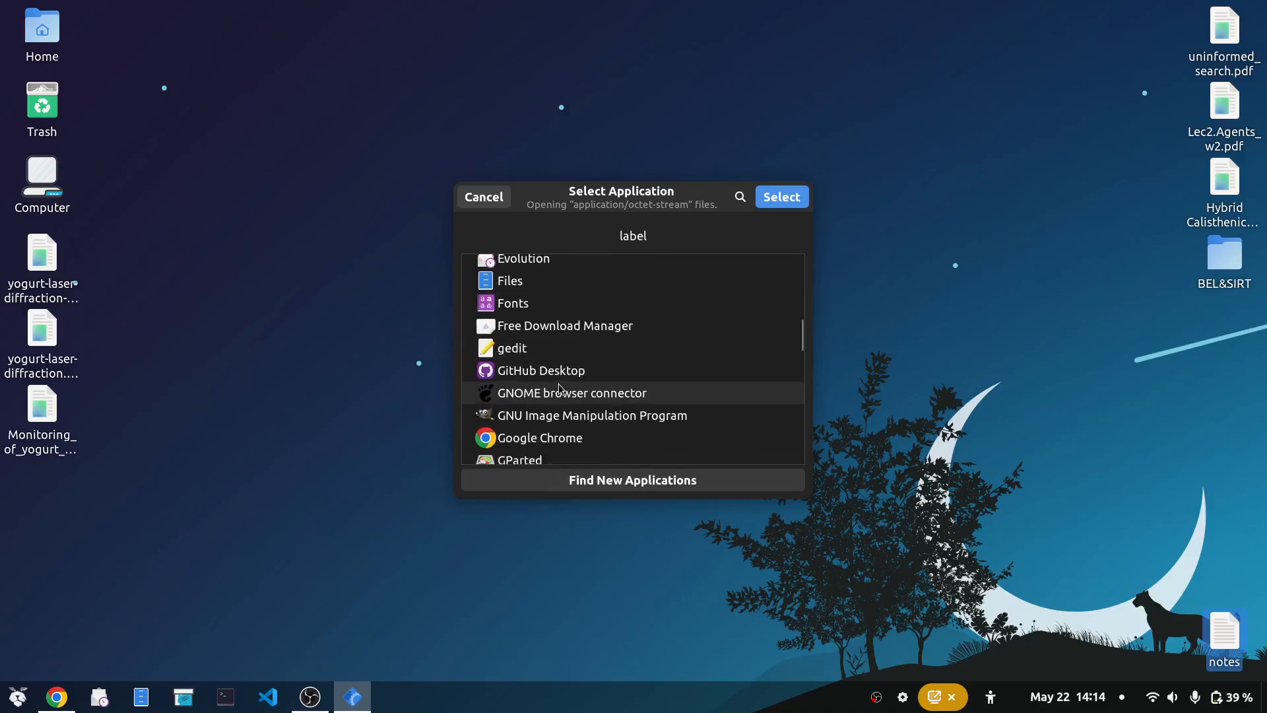
{"action": "left_click", "coordinate": [574, 350]}
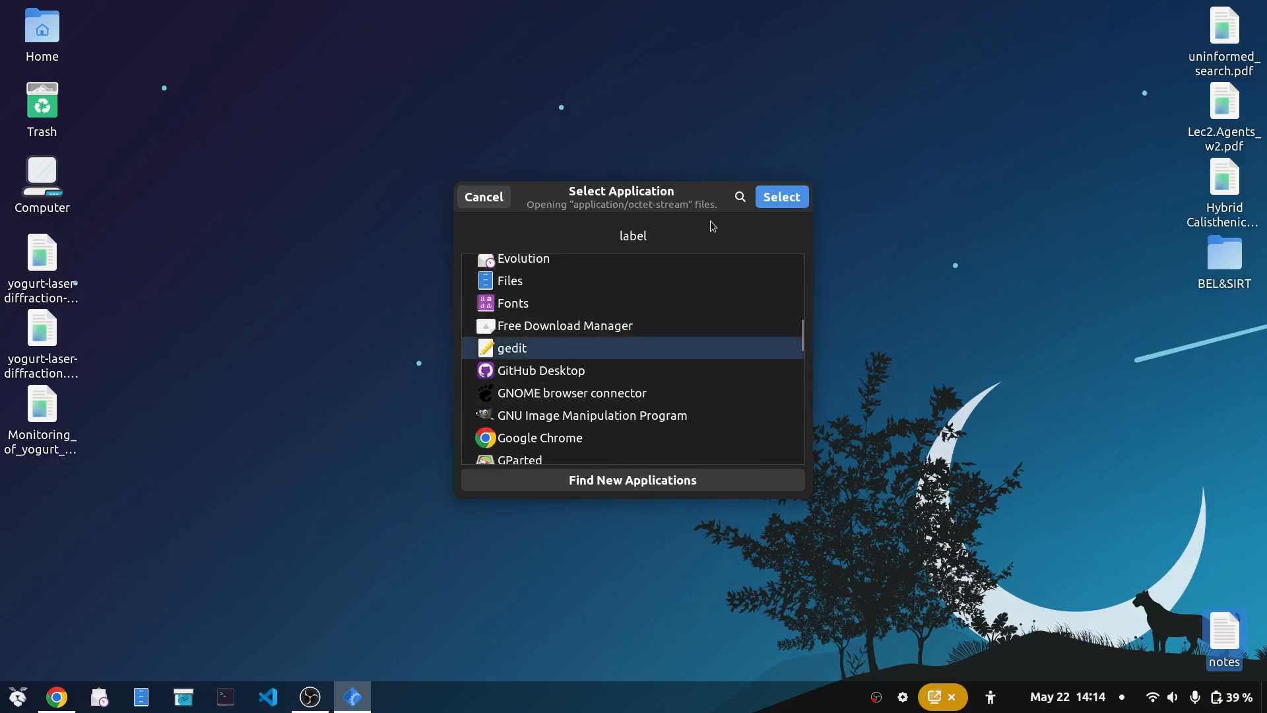
{"action": "left_click", "coordinate": [785, 198]}
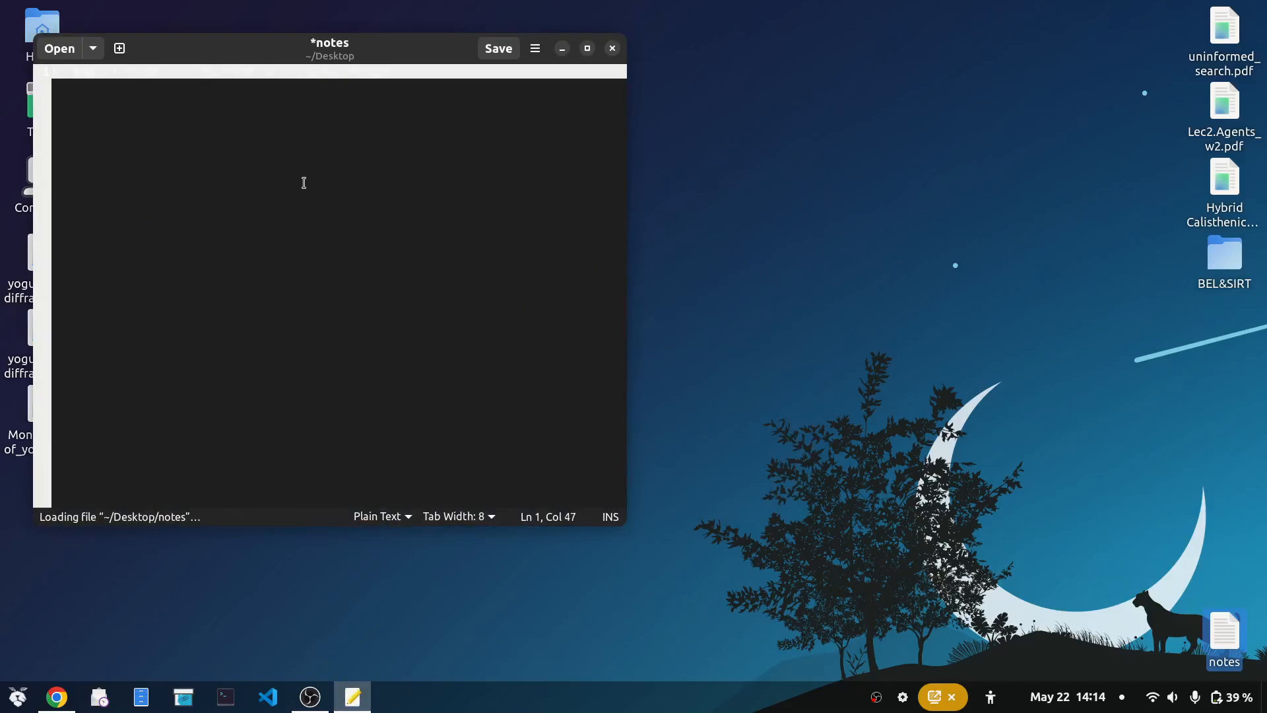
Step: Put the copied identity pool ID into the notes file and add an empty line above it
{"action": "key", "text": "Return"}
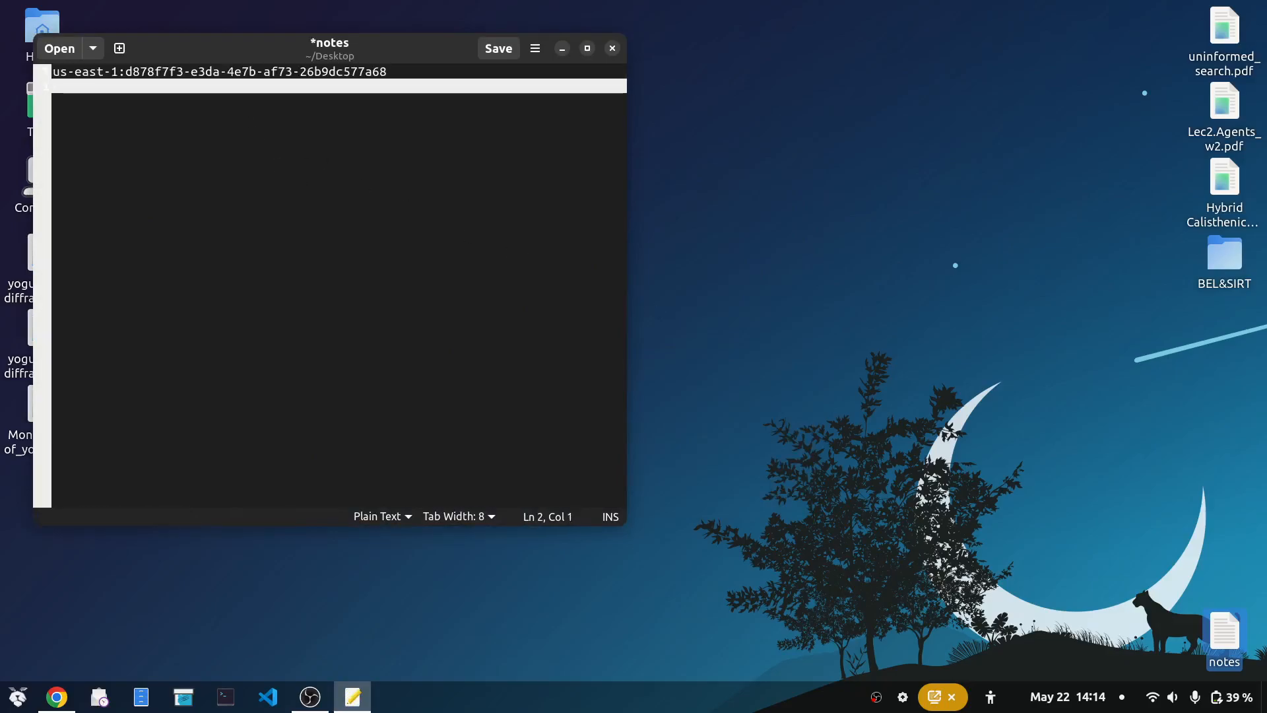
{"action": "key", "text": "Up"}
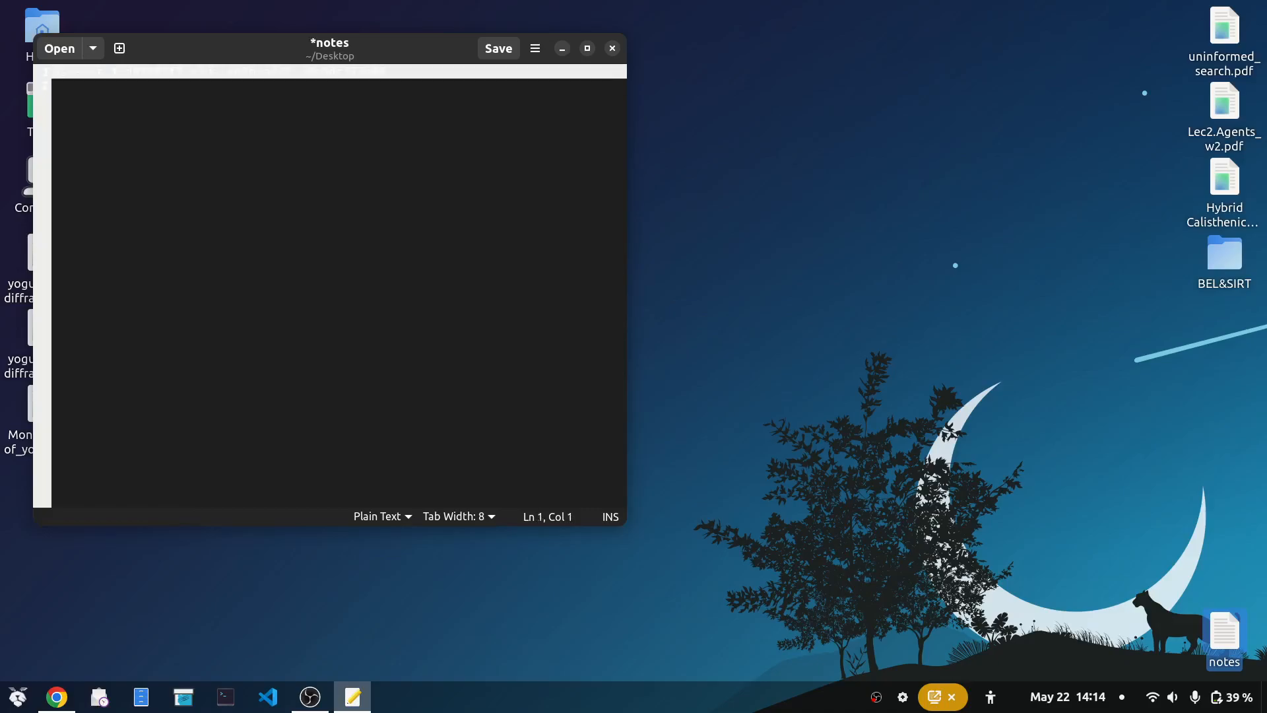
{"action": "key", "text": "Return"}
{"action": "key", "text": "Up"}
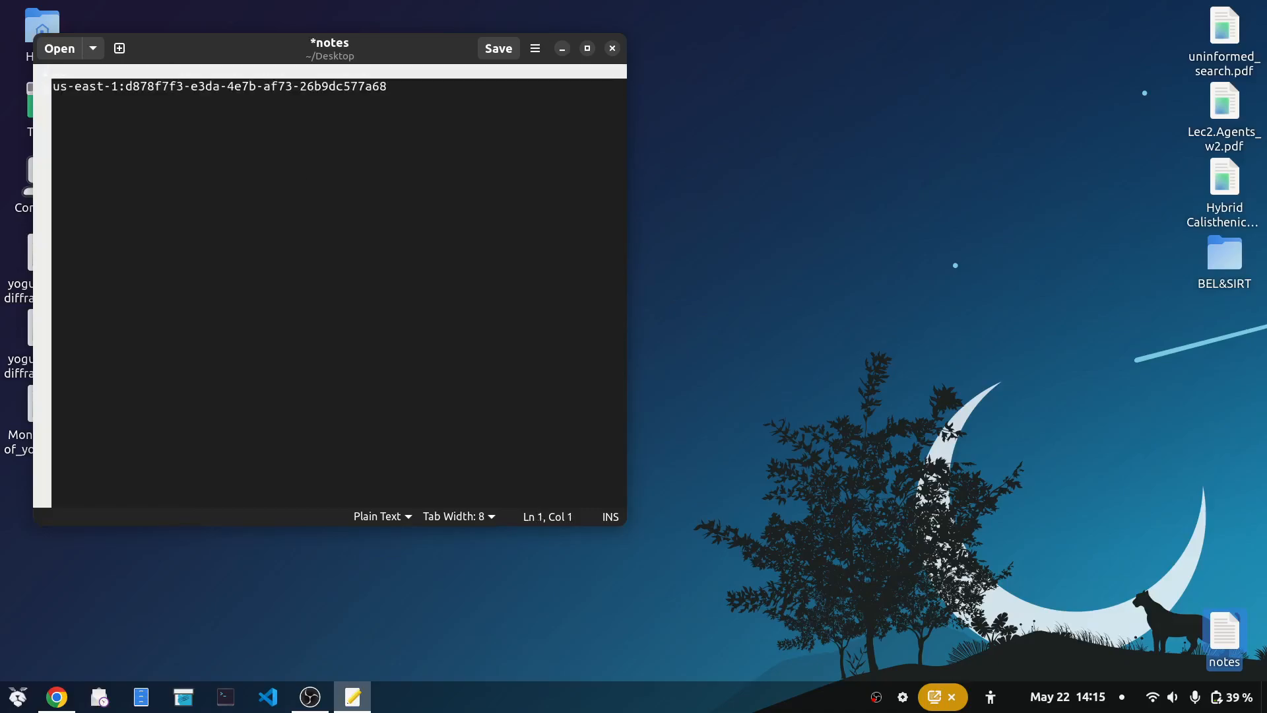
Step: Check the lab page, write AppointmentLex above the identity pool ID in notes, and return to the lab instructions
{"action": "key", "text": "alt+Tab"}
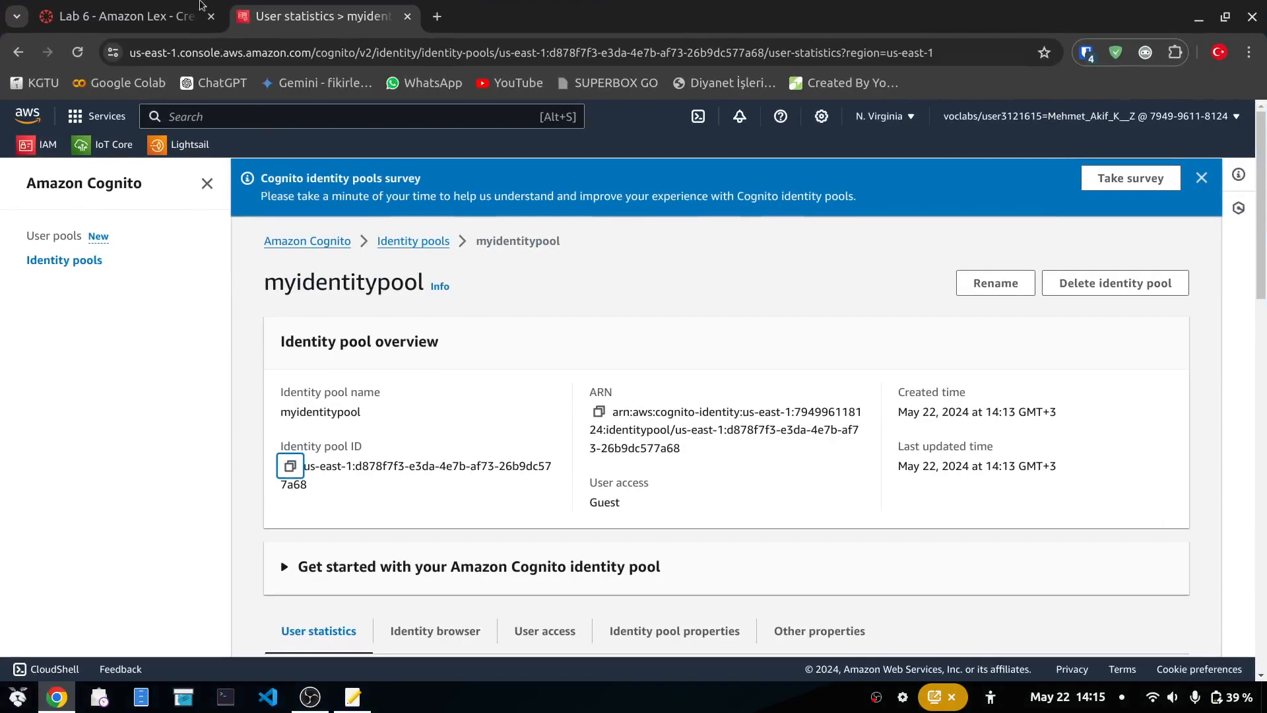
{"action": "left_click", "coordinate": [153, 5]}
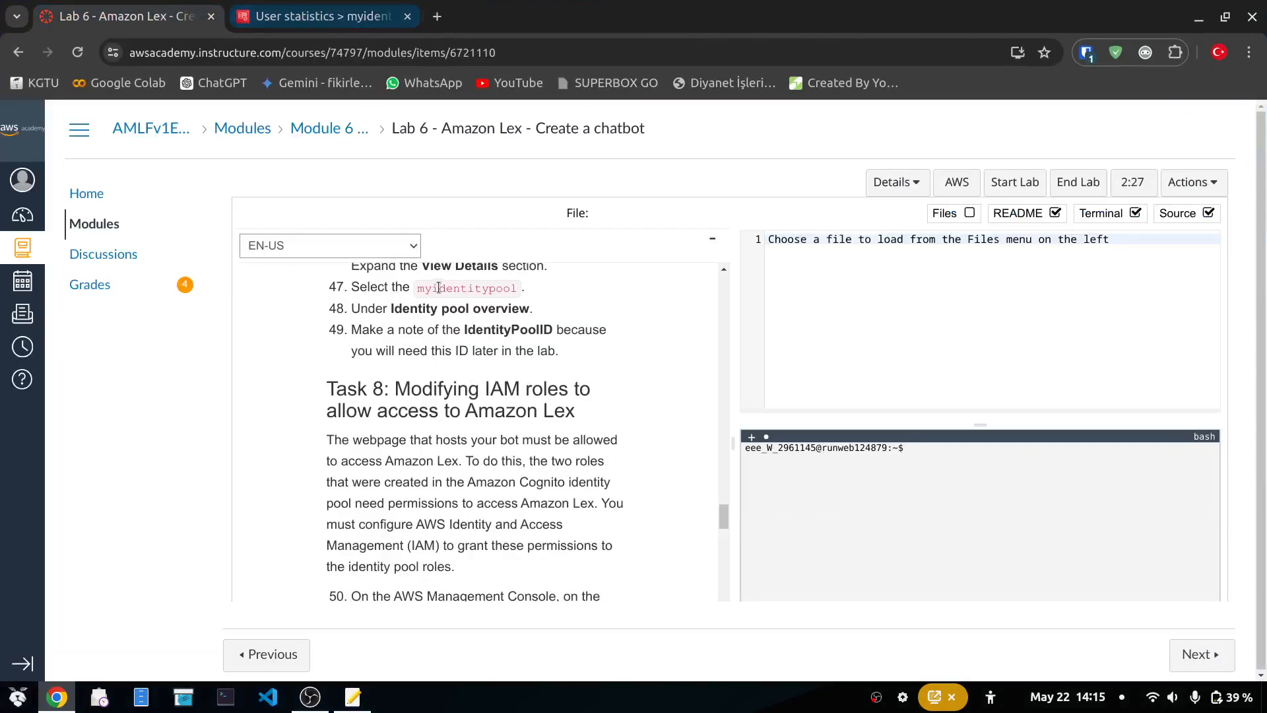
{"action": "key", "text": "alt+Tab"}
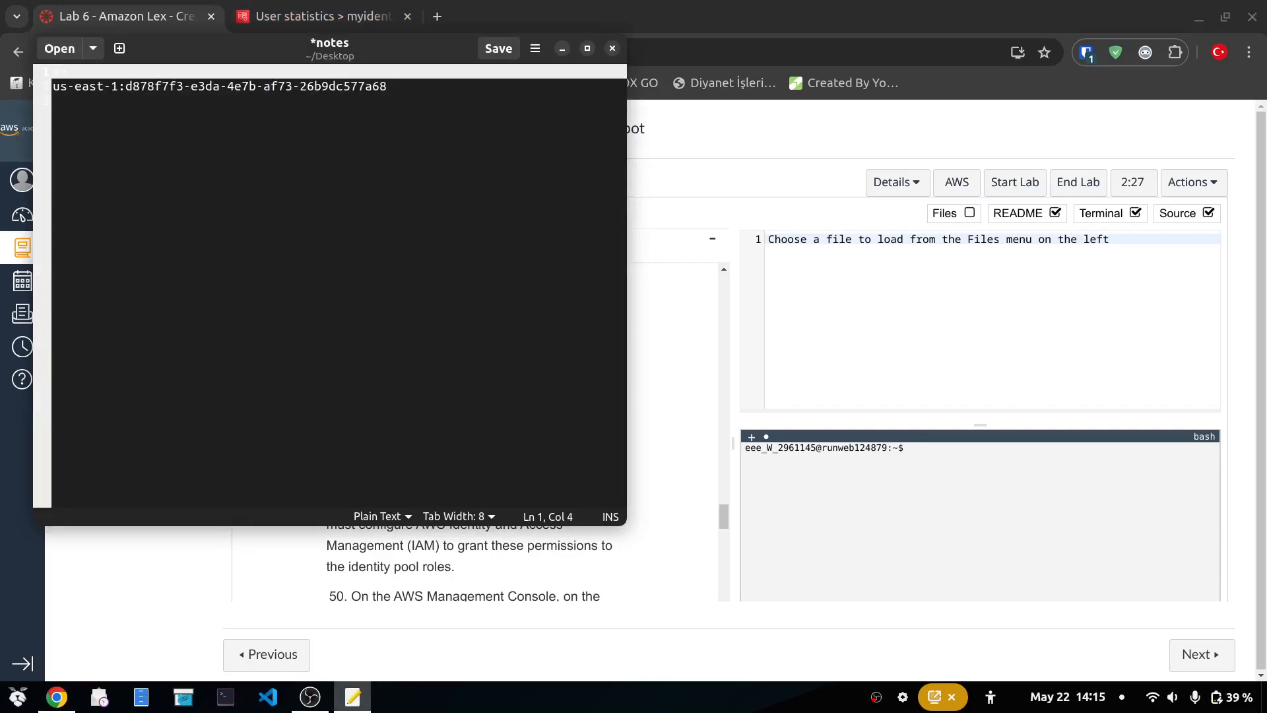
{"action": "type", "text": "u"}
{"action": "key", "text": "Down"}
{"action": "key", "text": "Down"}
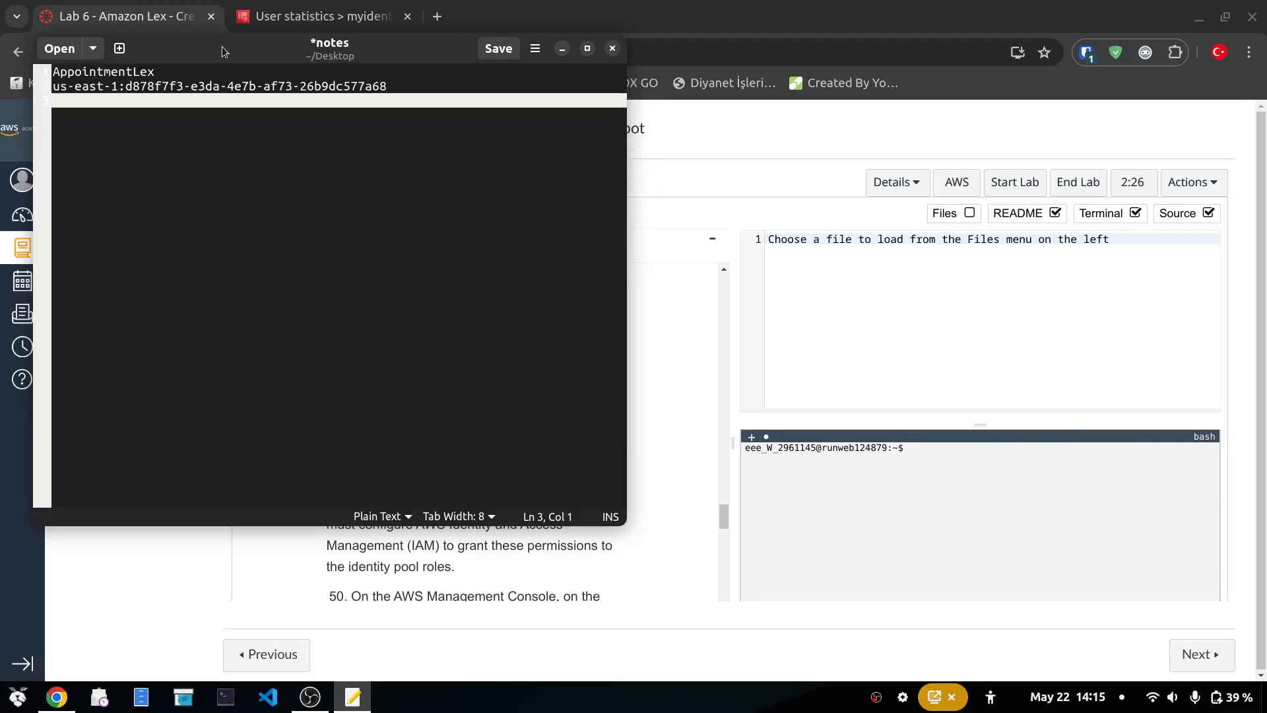
{"action": "left_click_drag", "start_coordinate": [225, 51], "coordinate": [465, 126]}
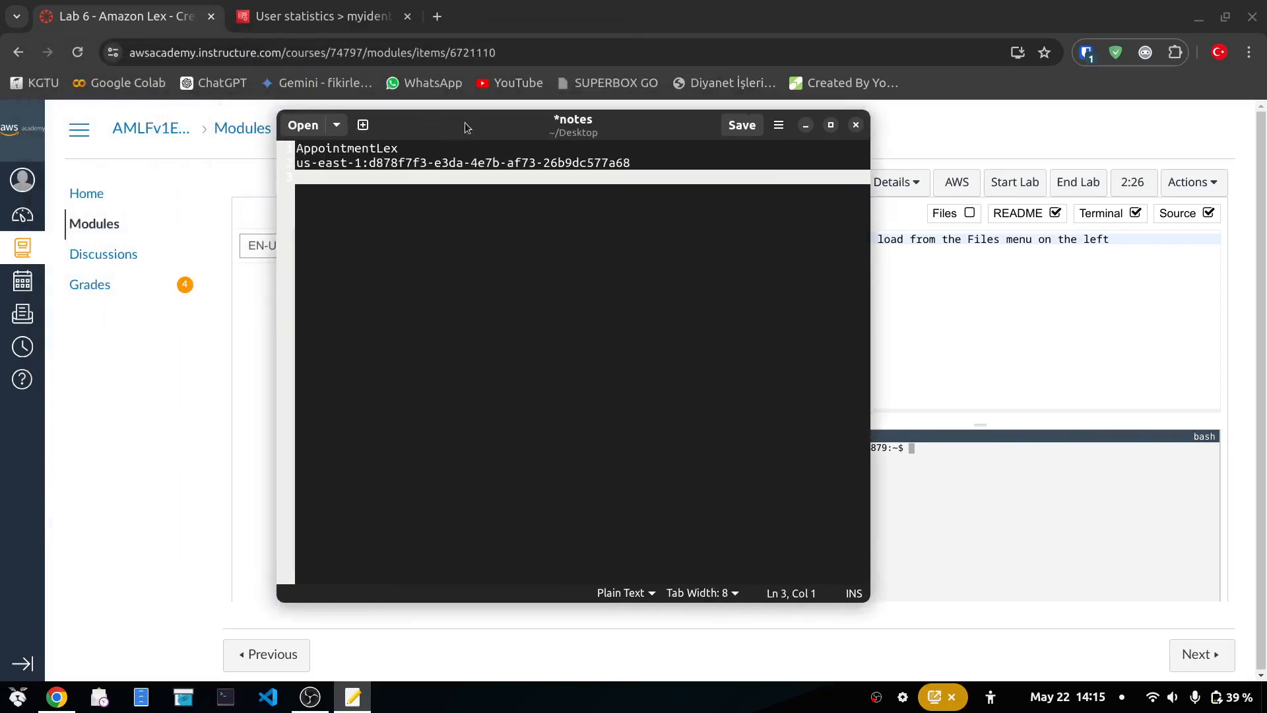
{"action": "left_click", "coordinate": [251, 292]}
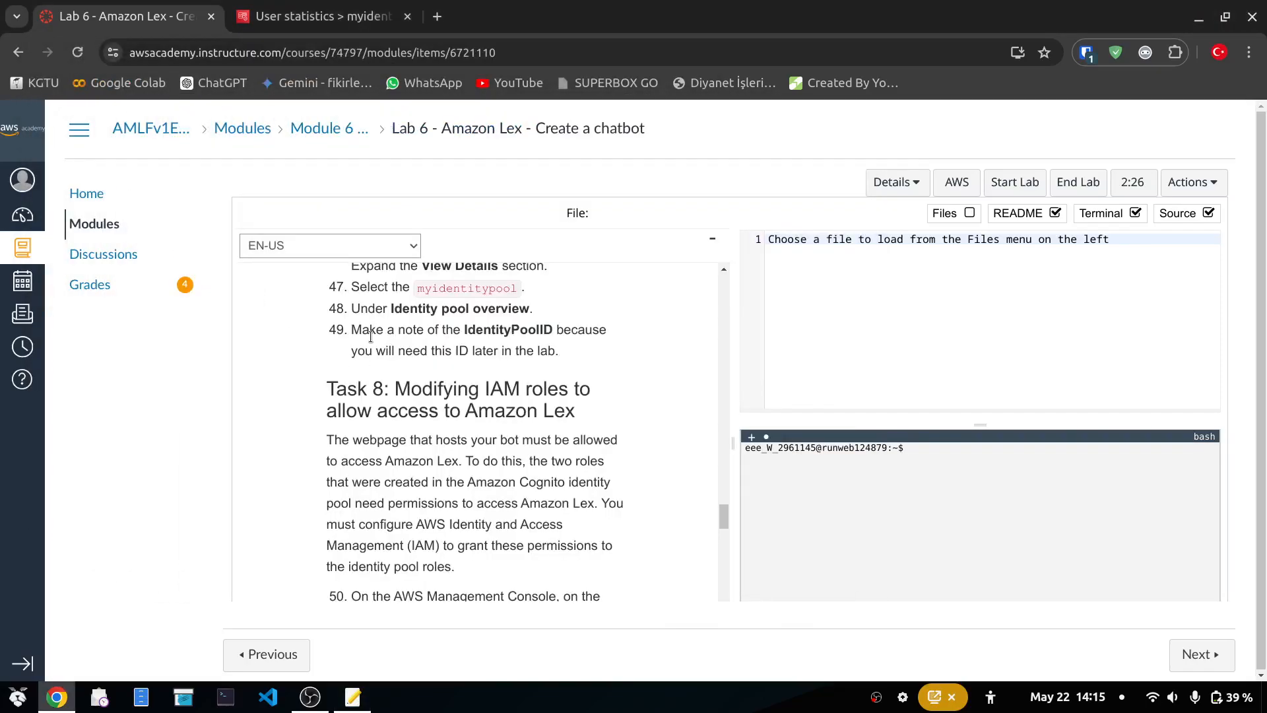
Step: Show the lab page full screen and read the Task 8 introduction about modifying IAM roles for Amazon Lex access
{"action": "key", "text": "F11"}
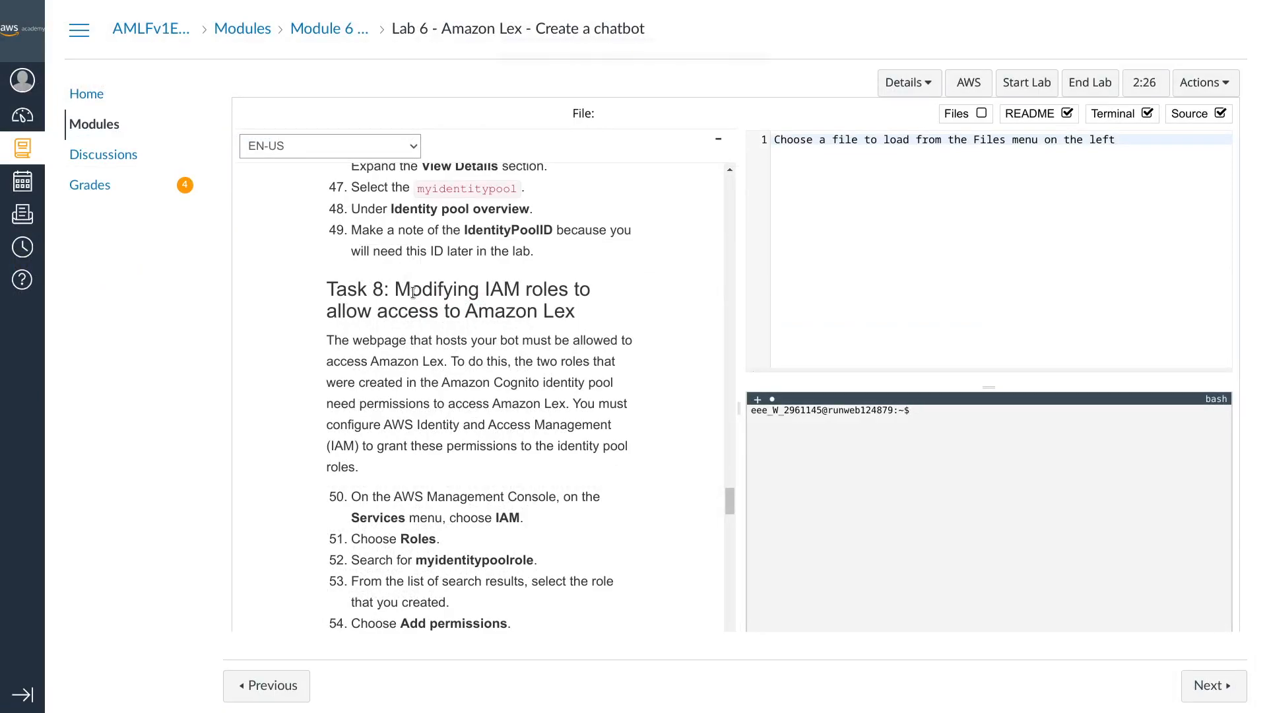
{"action": "scroll", "coordinate": [413, 292], "scroll_direction": "down", "scroll_amount": 3}
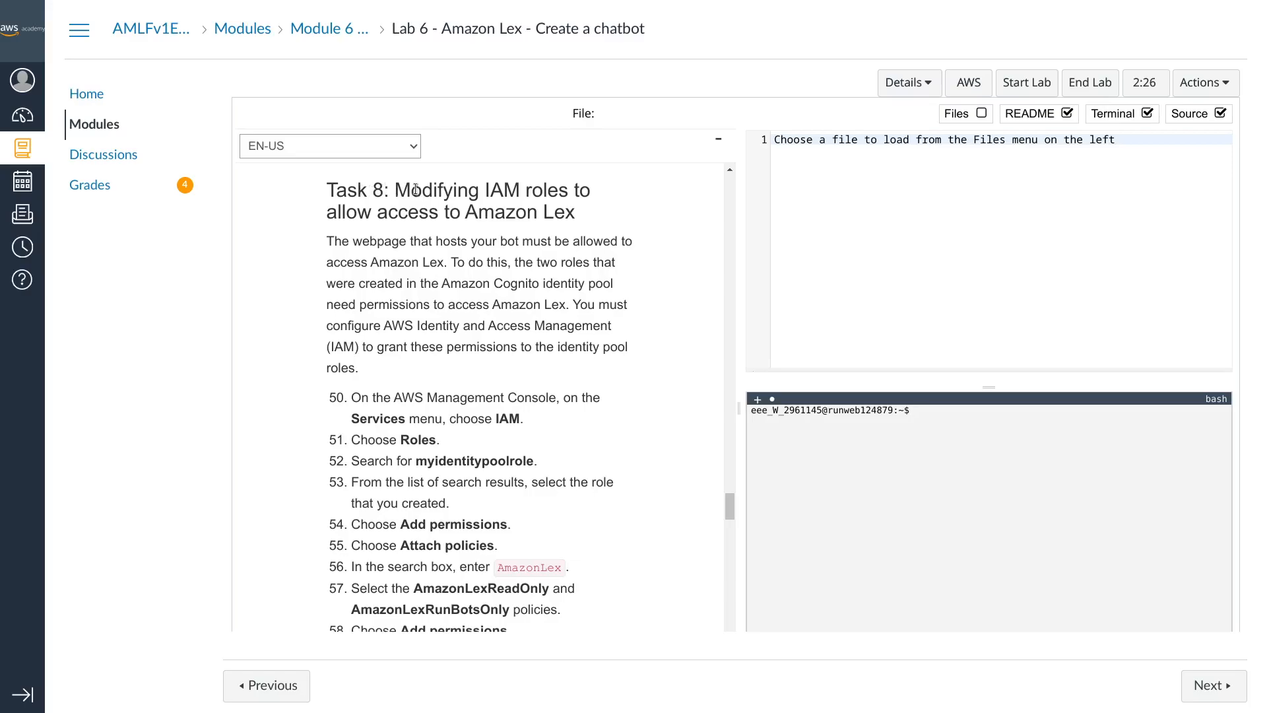
{"action": "left_click_drag", "start_coordinate": [483, 190], "coordinate": [571, 190]}
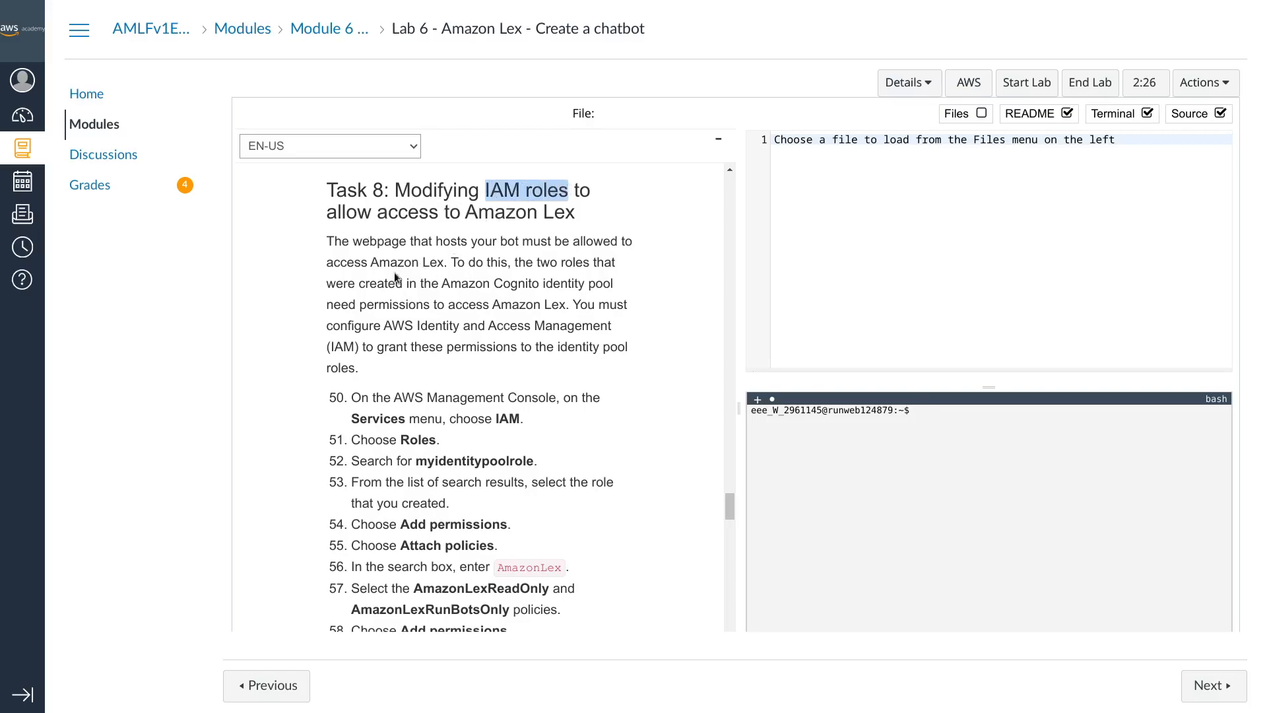
{"action": "left_click", "coordinate": [329, 243]}
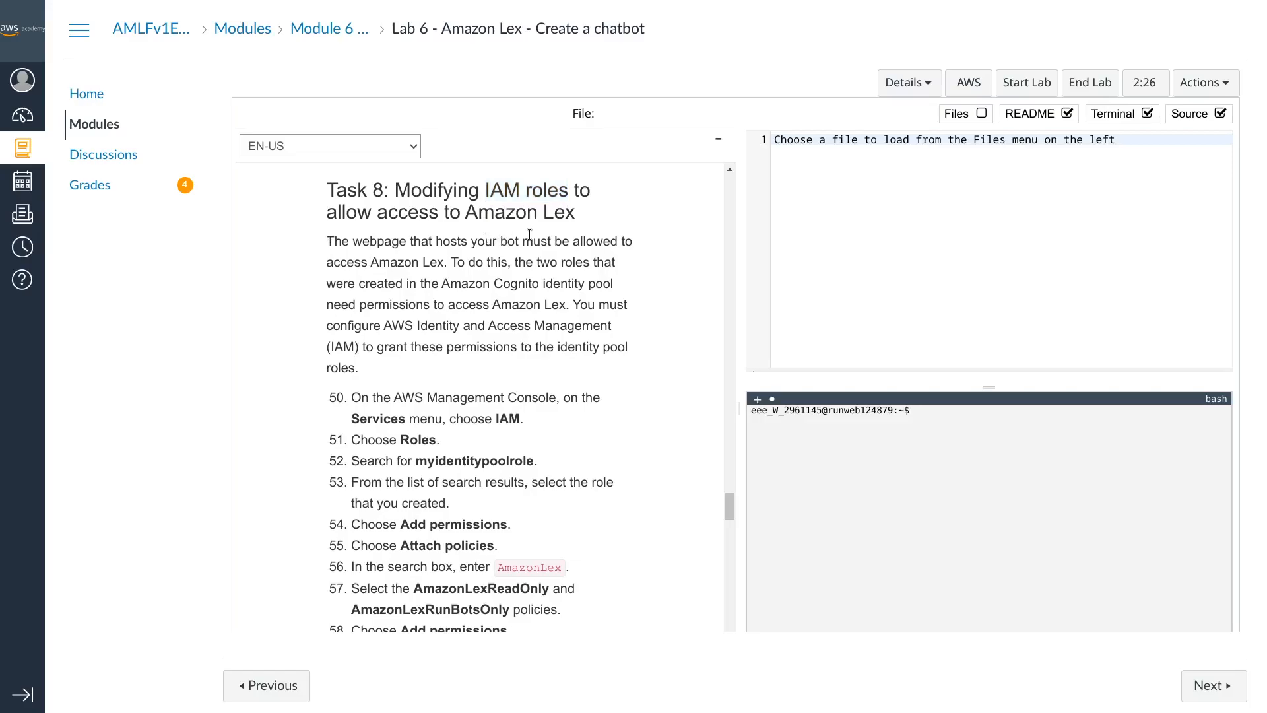
{"action": "left_click_drag", "start_coordinate": [375, 263], "coordinate": [440, 268]}
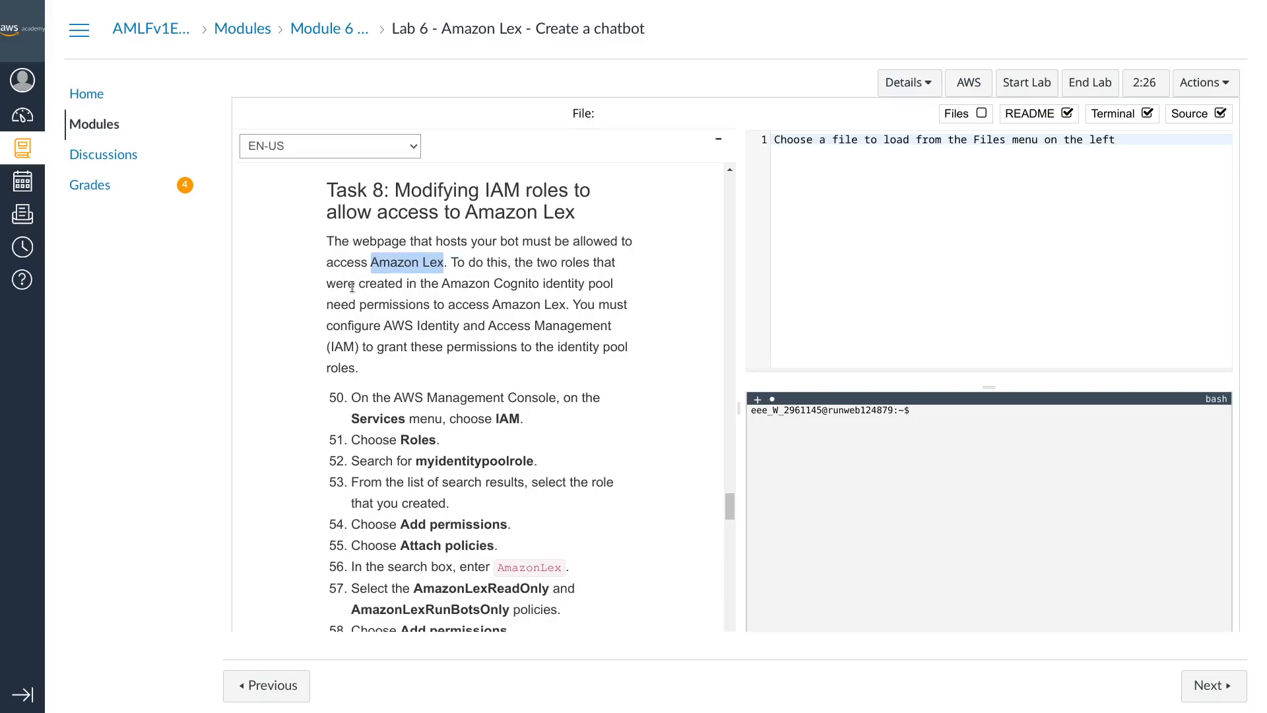
{"action": "left_click_drag", "start_coordinate": [444, 286], "coordinate": [539, 286]}
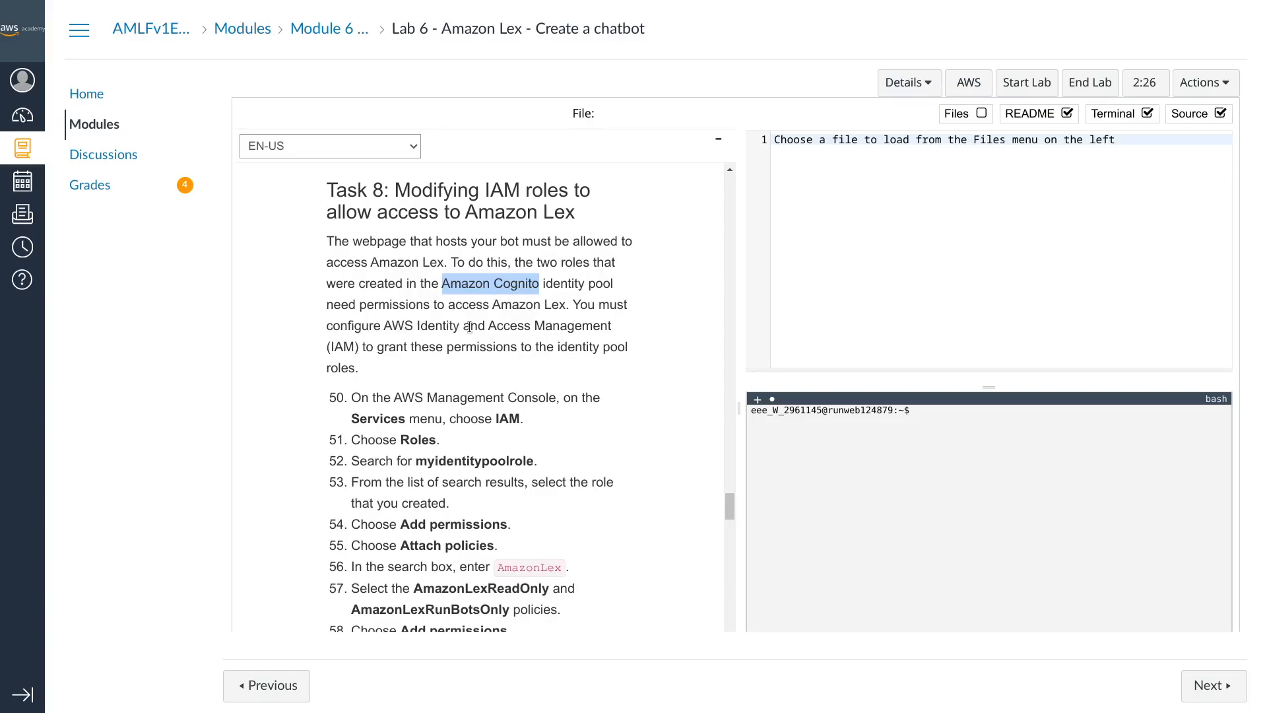
{"action": "left_click", "coordinate": [338, 345]}
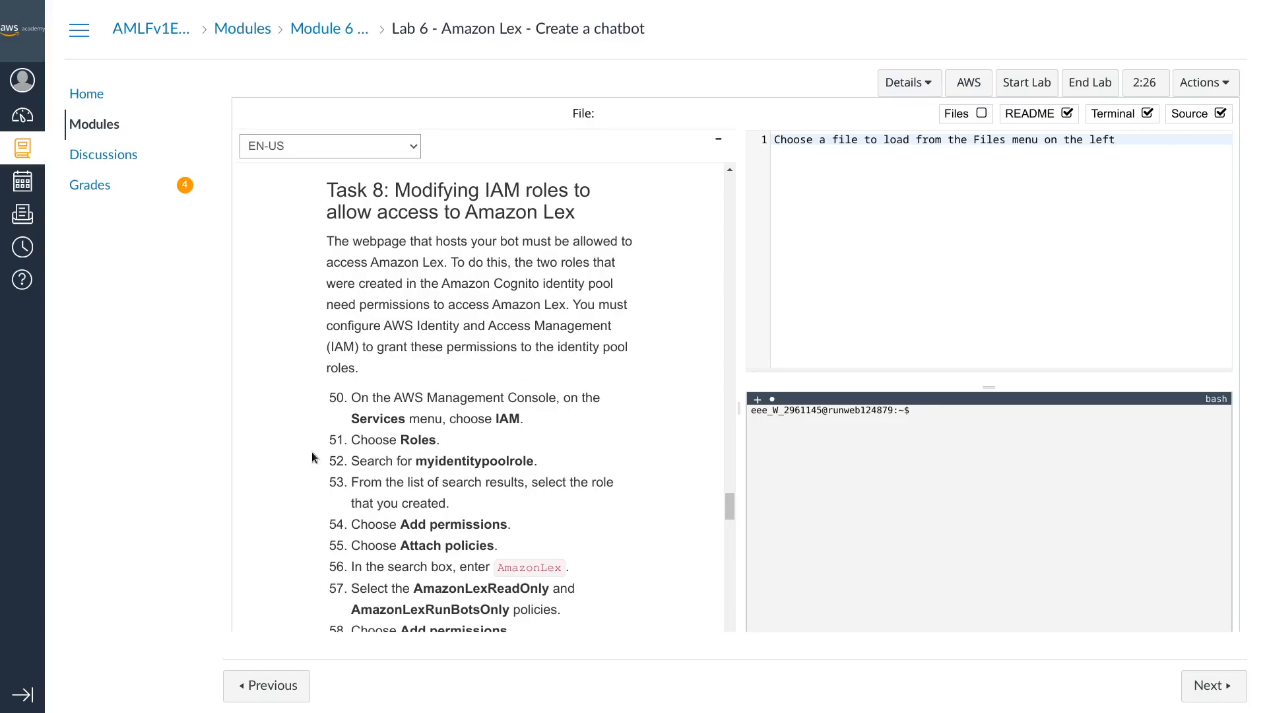
{"action": "scroll", "coordinate": [345, 432], "scroll_direction": "down", "scroll_amount": 3}
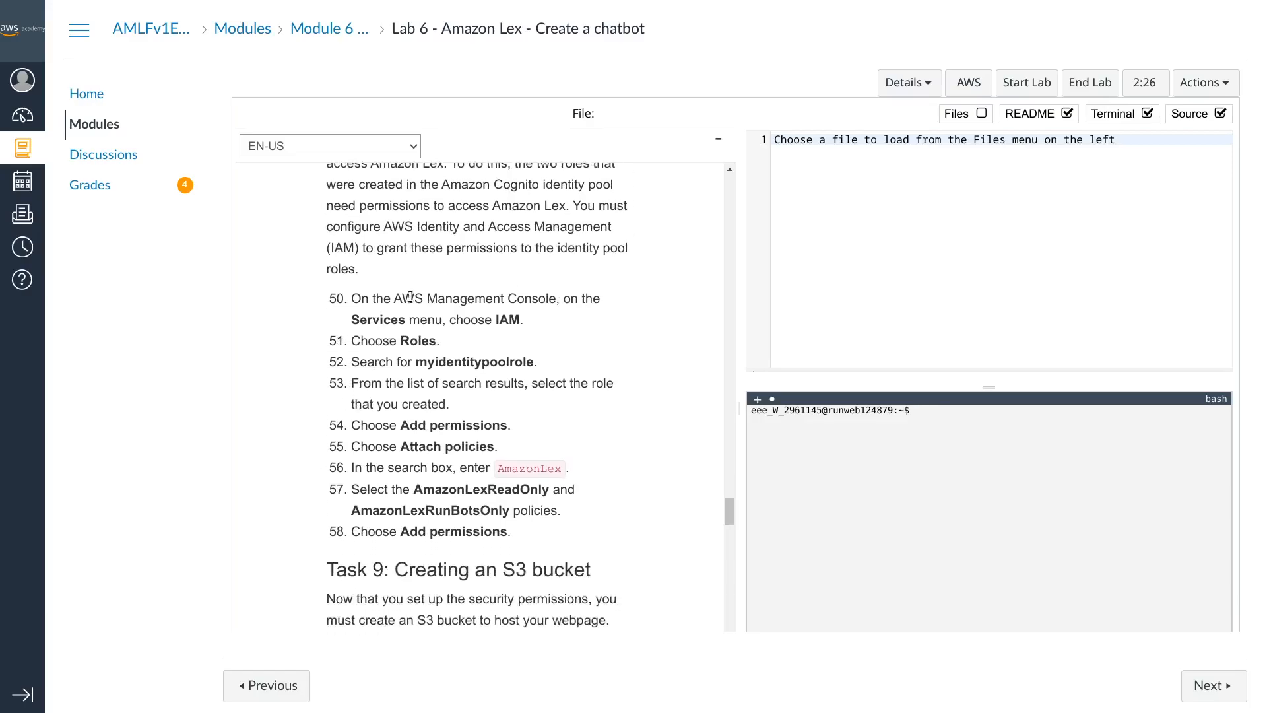
Step: Follow step 50 of the lab instructions and open the IAM service in the AWS console
{"action": "left_click_drag", "start_coordinate": [400, 299], "coordinate": [494, 299]}
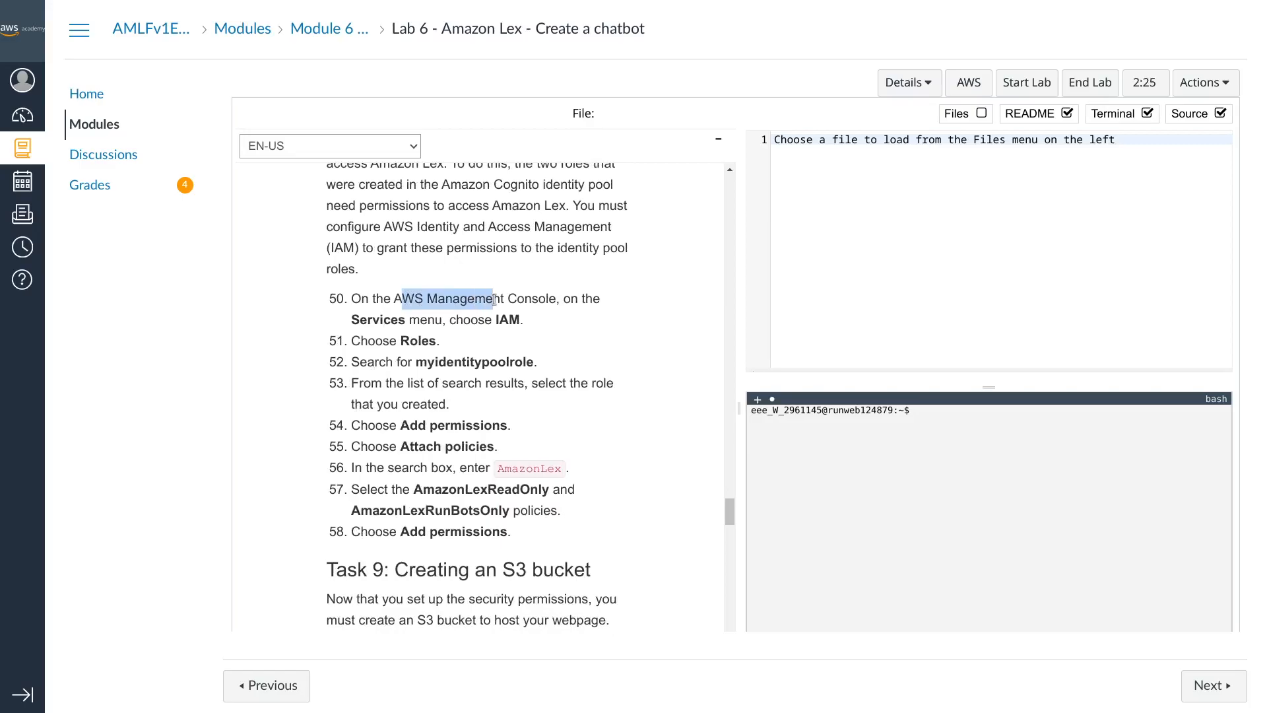
{"action": "double_click", "coordinate": [368, 324]}
{"action": "double_click", "coordinate": [510, 324]}
{"action": "key", "text": "ctrl+Tab"}
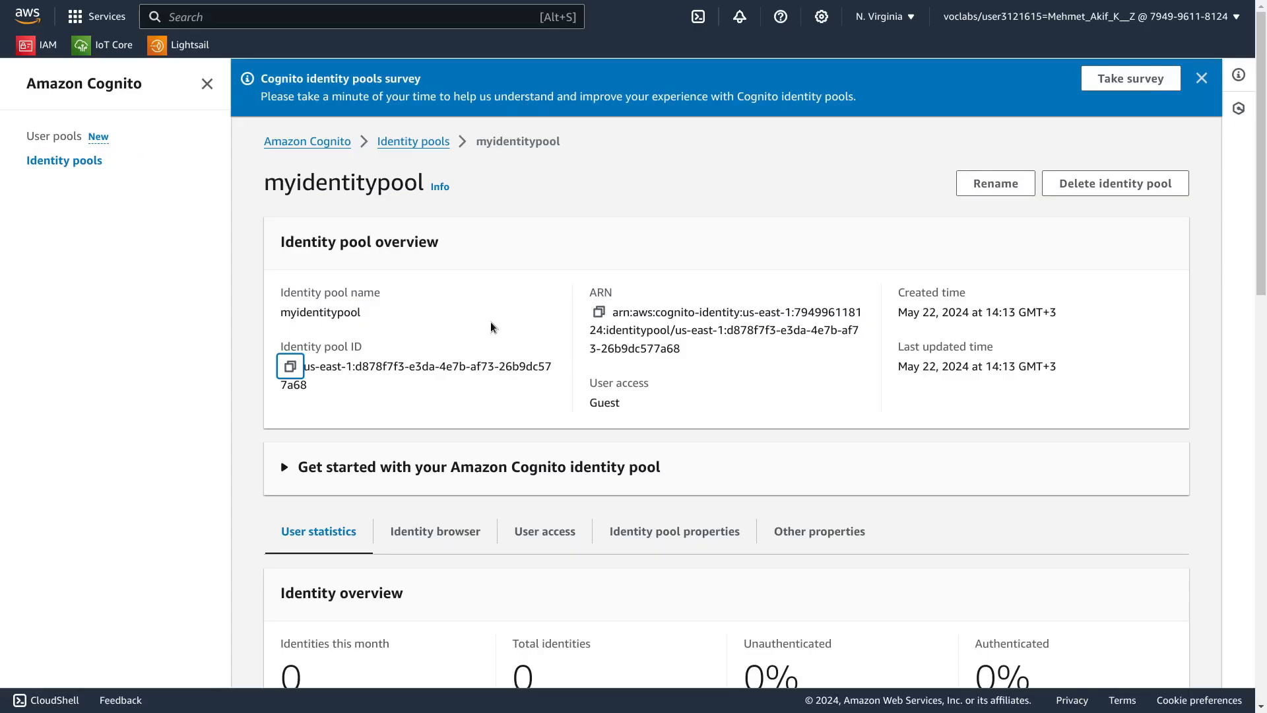
{"action": "left_click", "coordinate": [43, 45]}
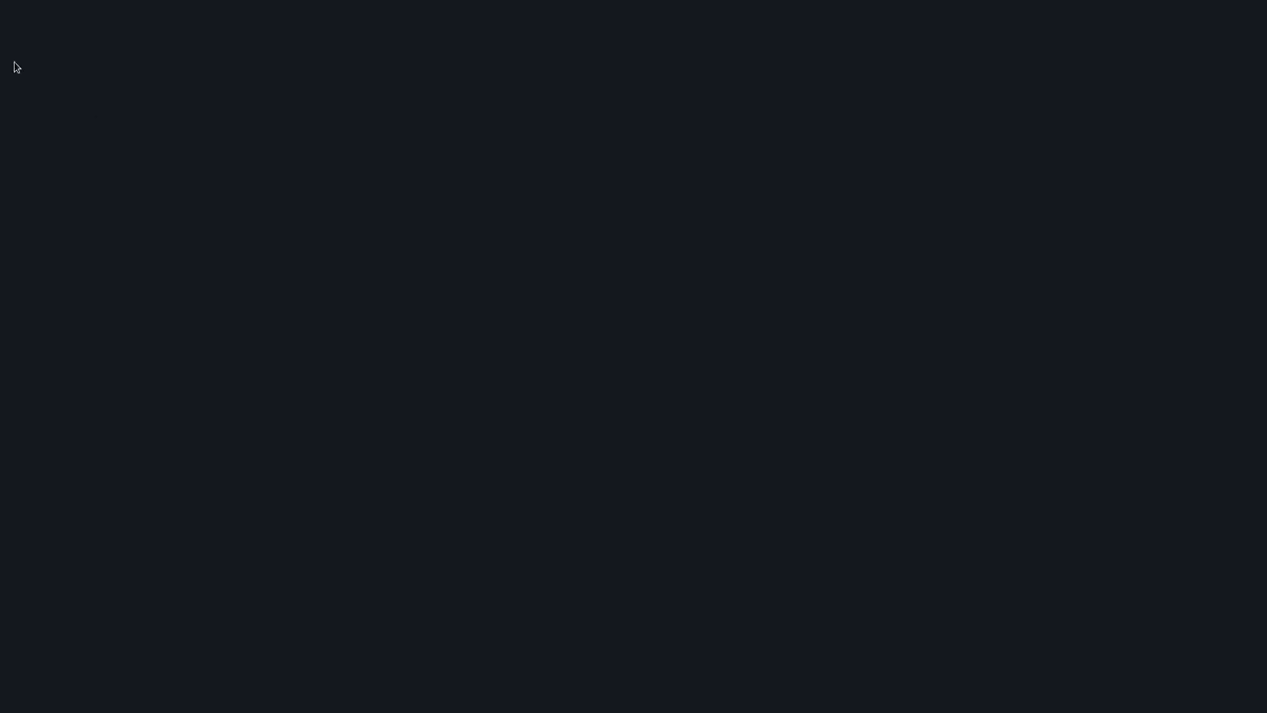
{"action": "key", "text": "ctrl+shift+Tab"}
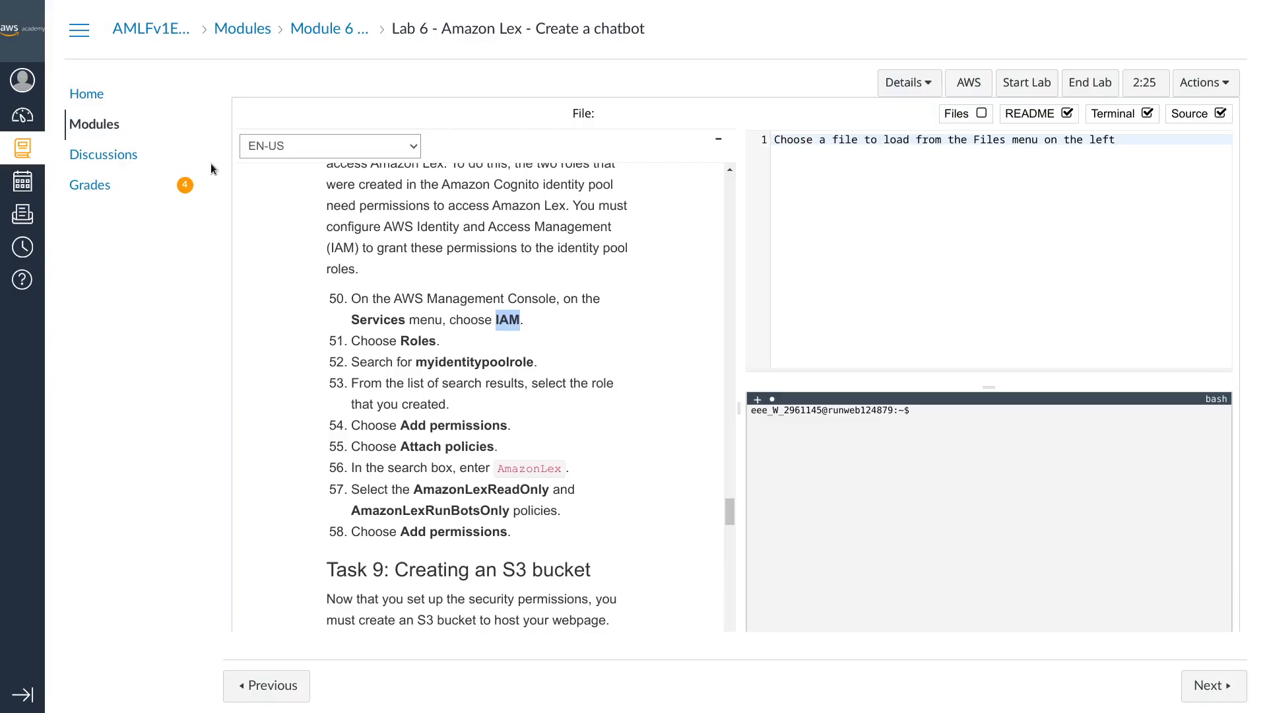
{"action": "key", "text": "ctrl+Tab"}
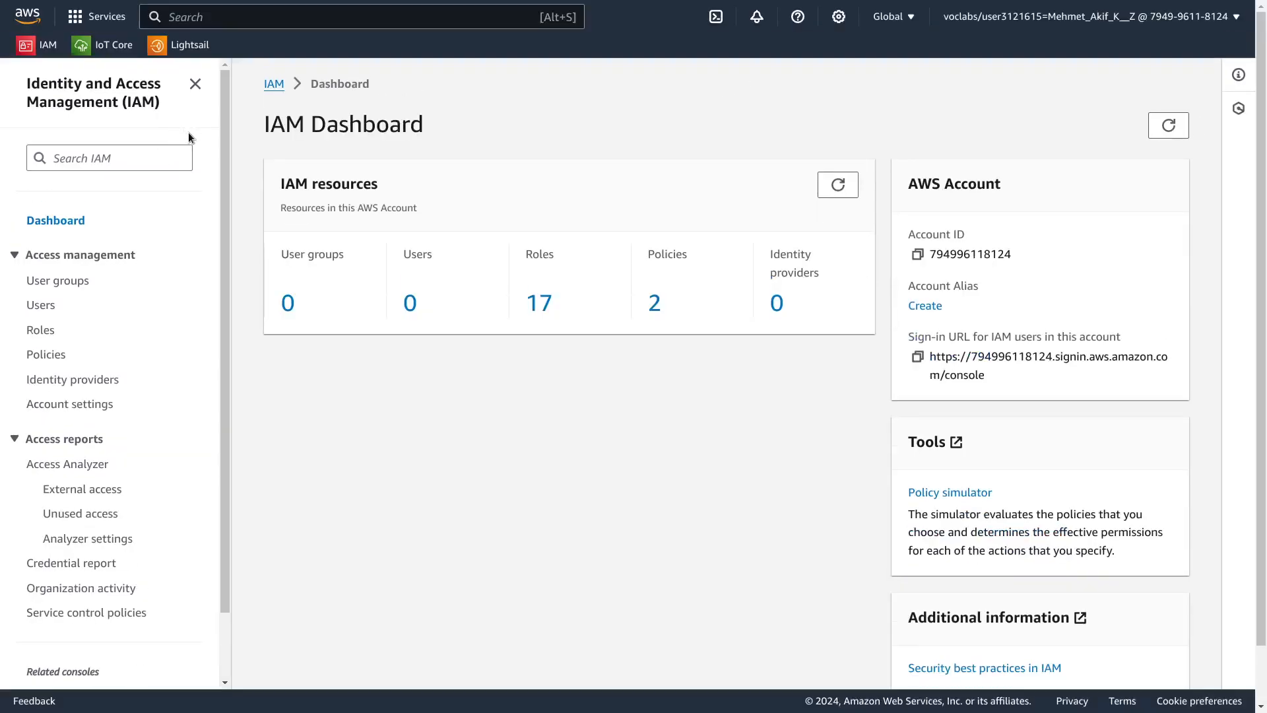
Step: Check step 51 in the lab instructions and open the Roles list in IAM
{"action": "key", "text": "ctrl+shift+Tab"}
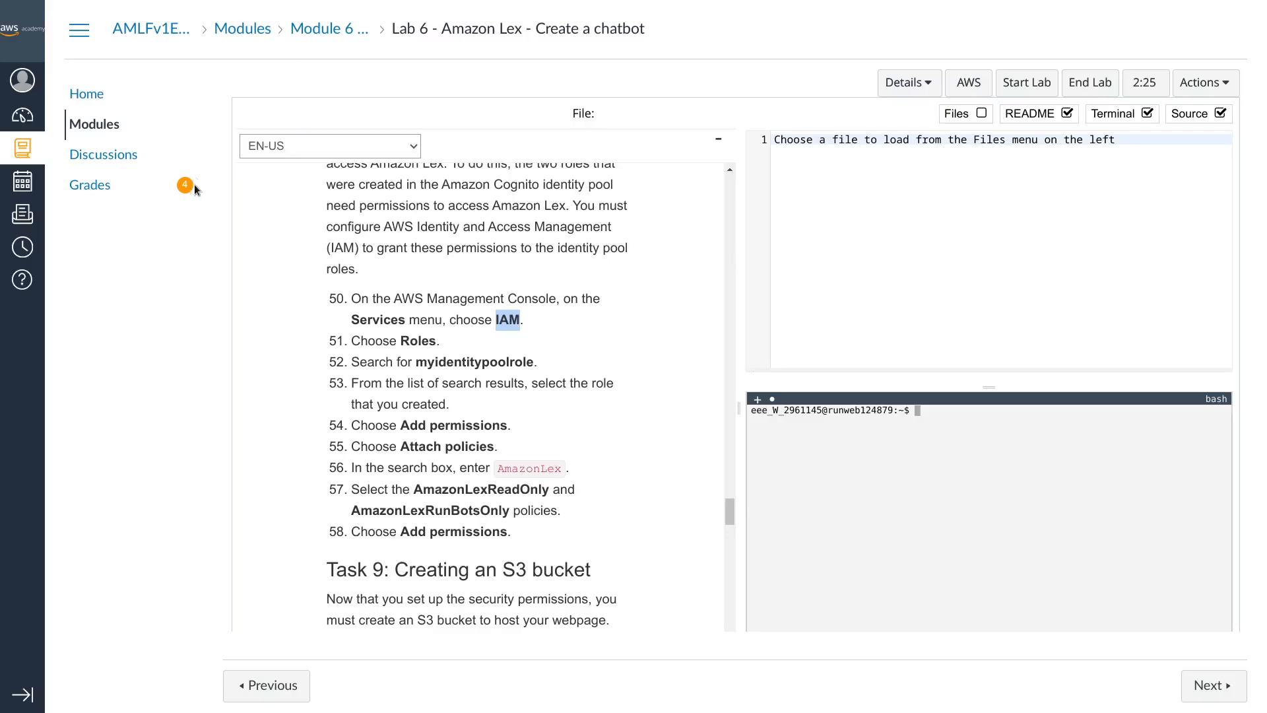
{"action": "double_click", "coordinate": [410, 340]}
{"action": "key", "text": "ctrl+Tab"}
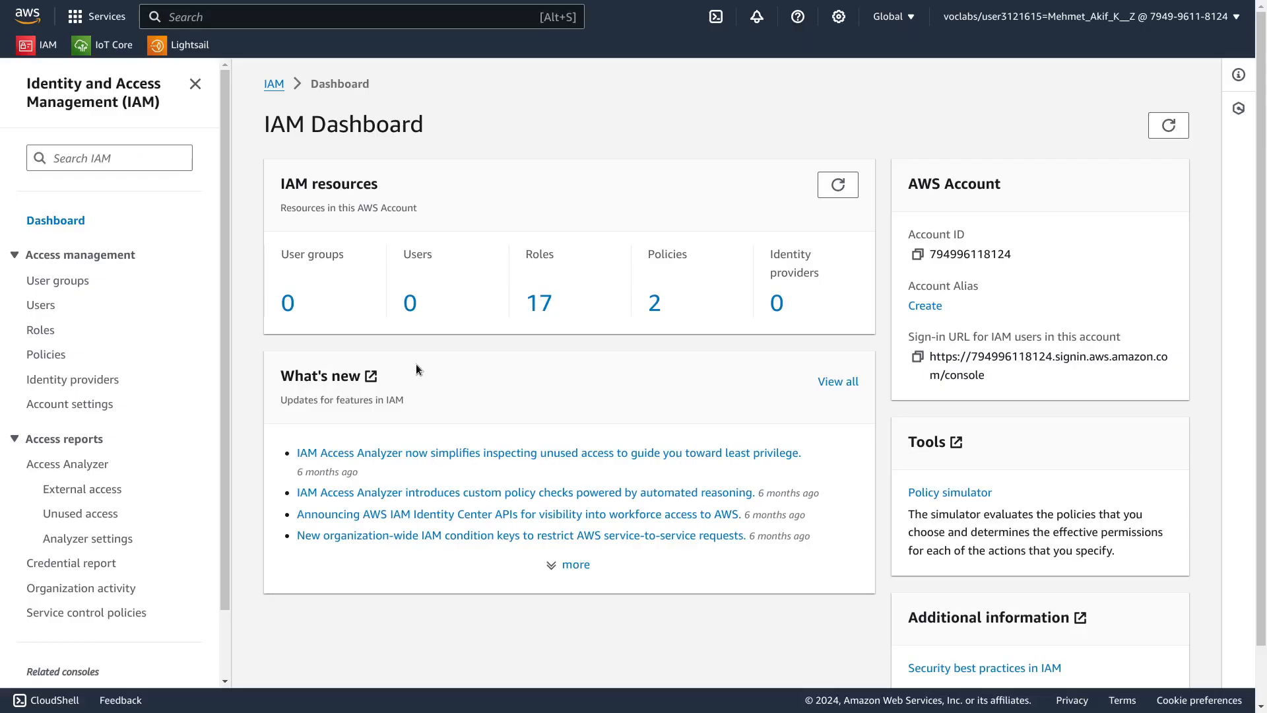
{"action": "left_click", "coordinate": [38, 331]}
Step: Copy myidentitypoolrole from the lab instructions and search the IAM roles for it
{"action": "key", "text": "ctrl+shift+Tab"}
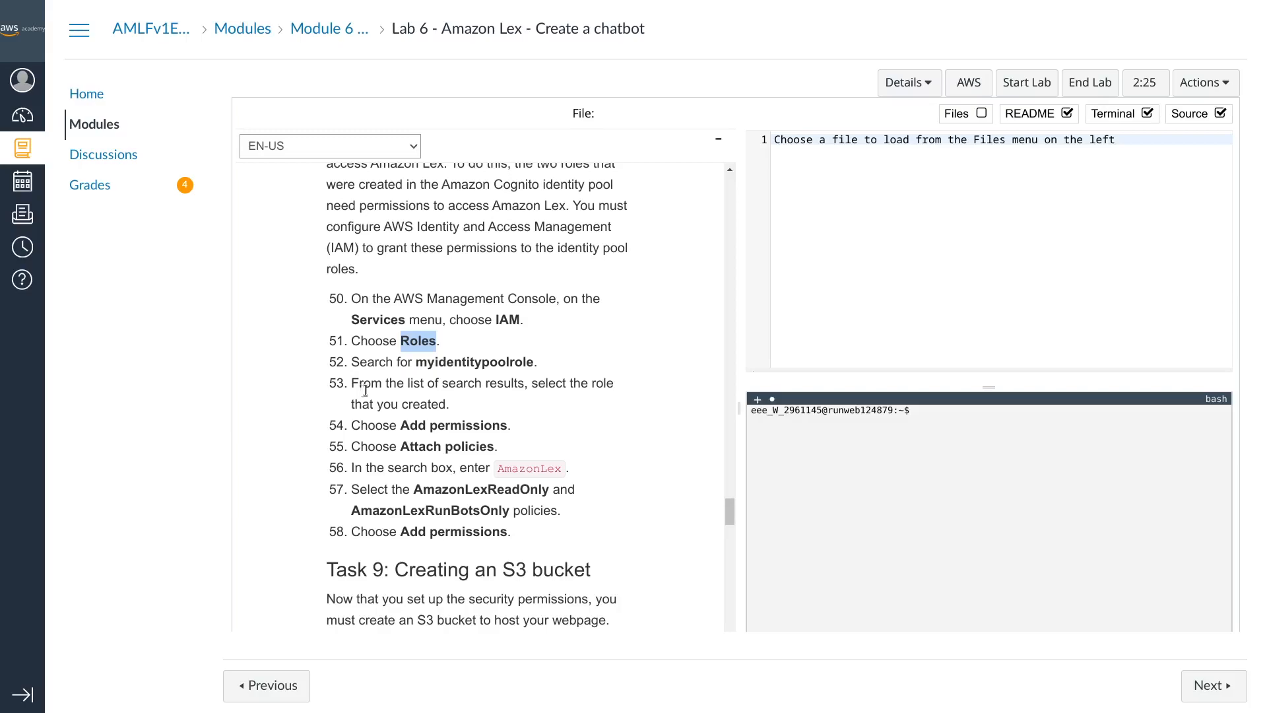
{"action": "double_click", "coordinate": [431, 364]}
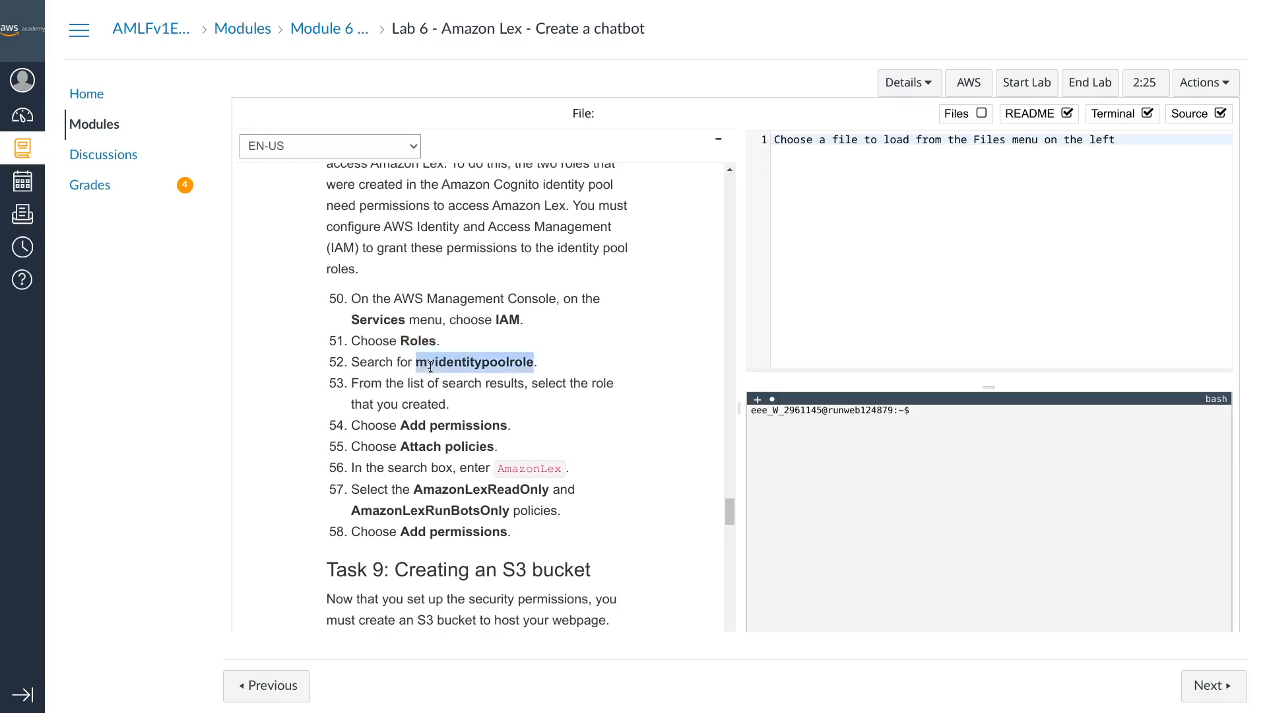
{"action": "key", "text": "ctrl+c"}
{"action": "key", "text": "ctrl+Tab"}
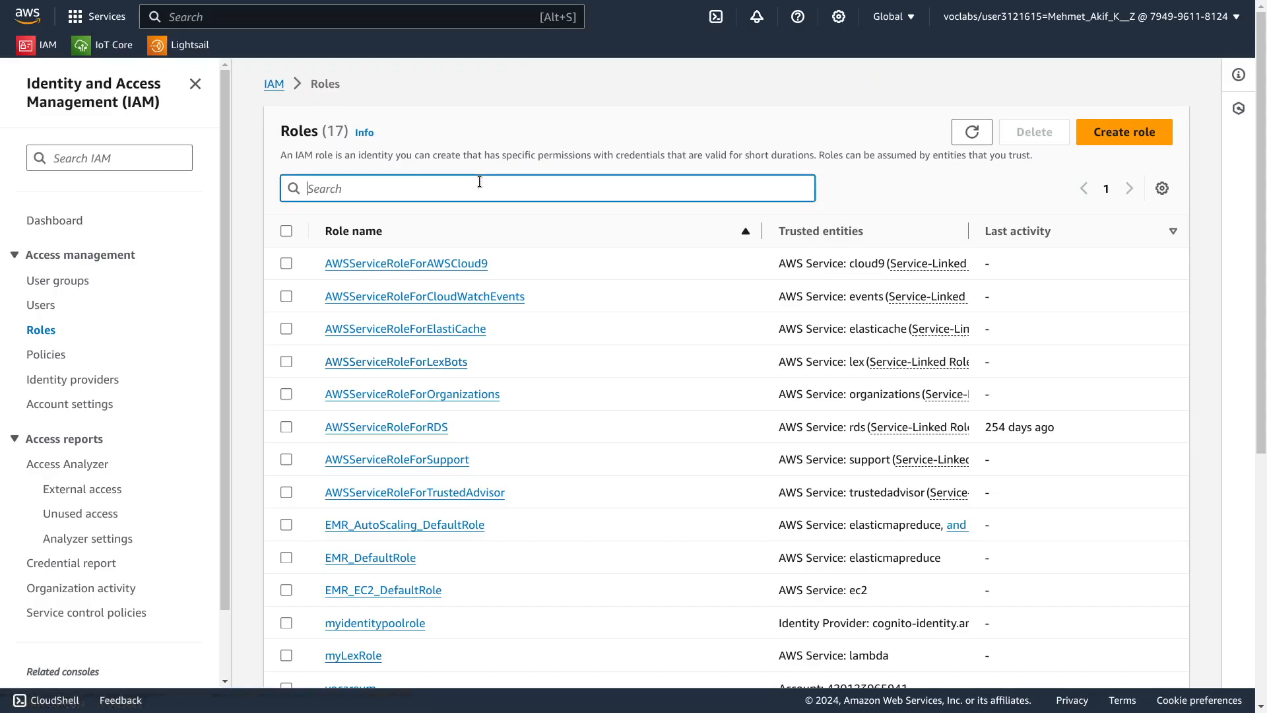
{"action": "left_click", "coordinate": [480, 186]}
{"action": "key", "text": "ctrl+v"}
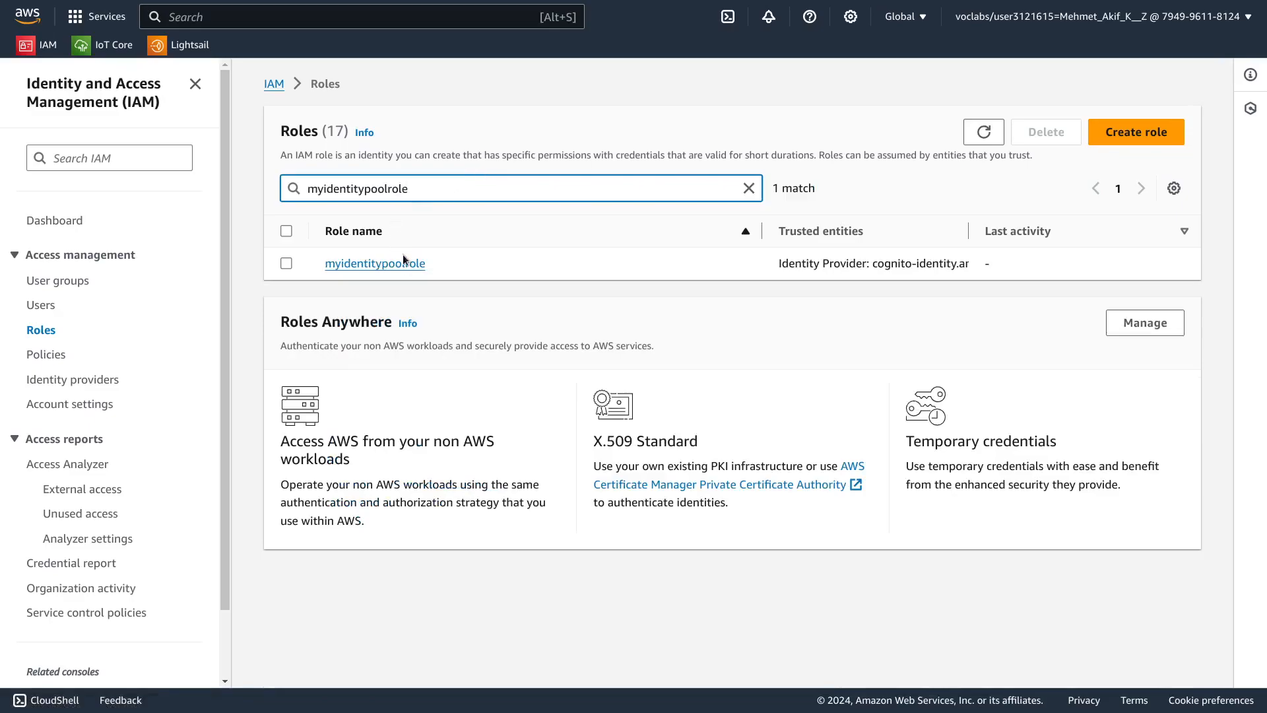
Step: Check step 53 in the lab instructions and open the myidentitypoolrole role from the search results
{"action": "key", "text": "ctrl+Tab"}
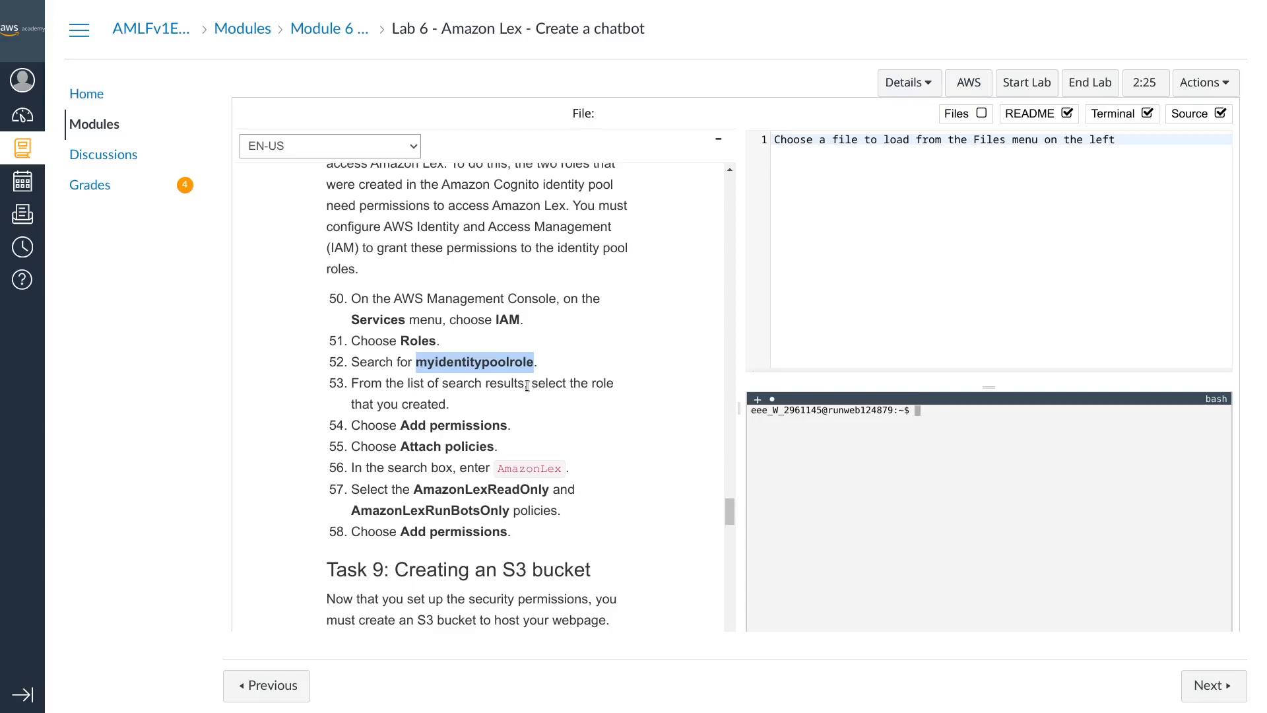
{"action": "left_click_drag", "start_coordinate": [531, 384], "coordinate": [553, 400]}
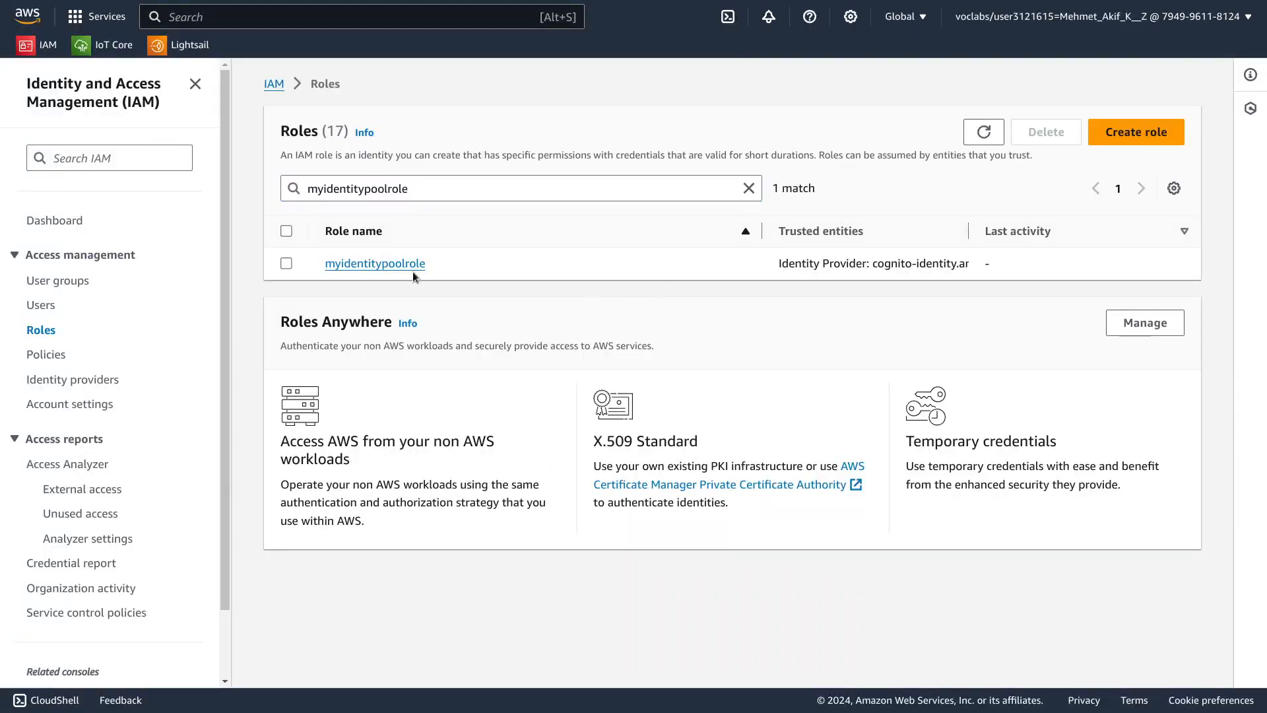
{"action": "left_click", "coordinate": [413, 267]}
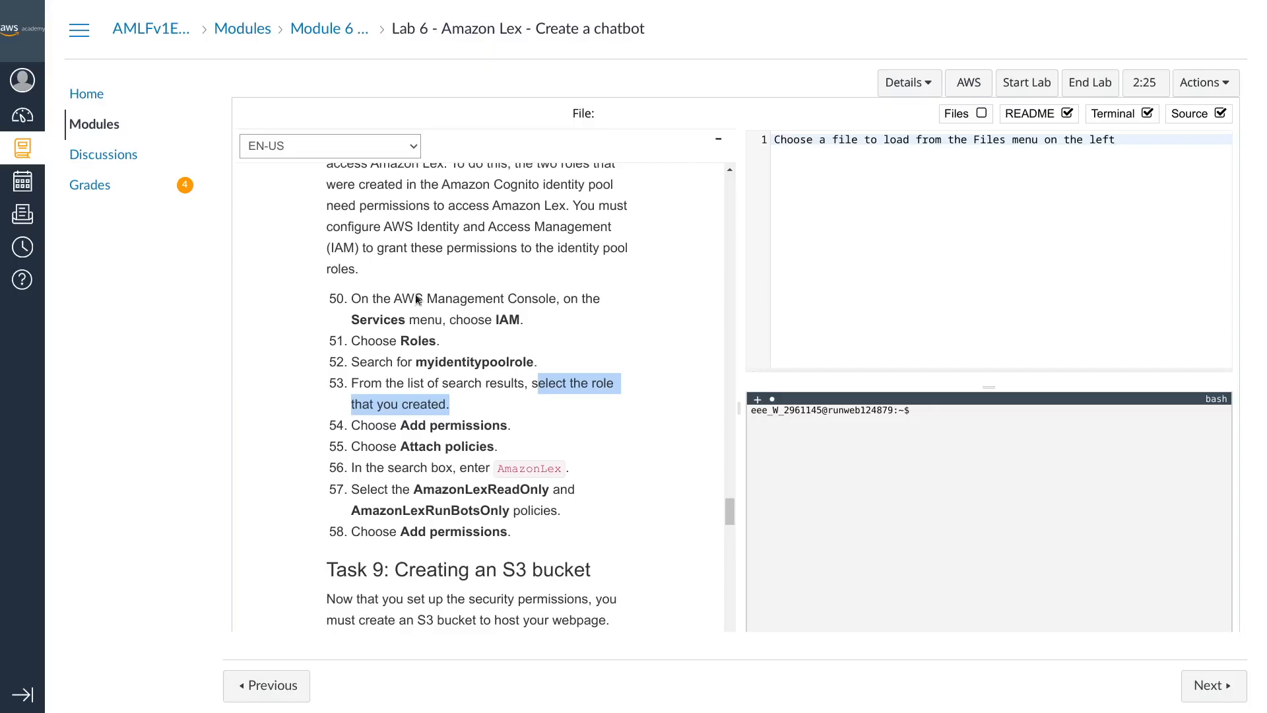
Step: Check step 54 and begin attaching policies to the myidentitypoolrole role, with its existing Cognito policy selected
{"action": "left_click_drag", "start_coordinate": [400, 425], "coordinate": [508, 431]}
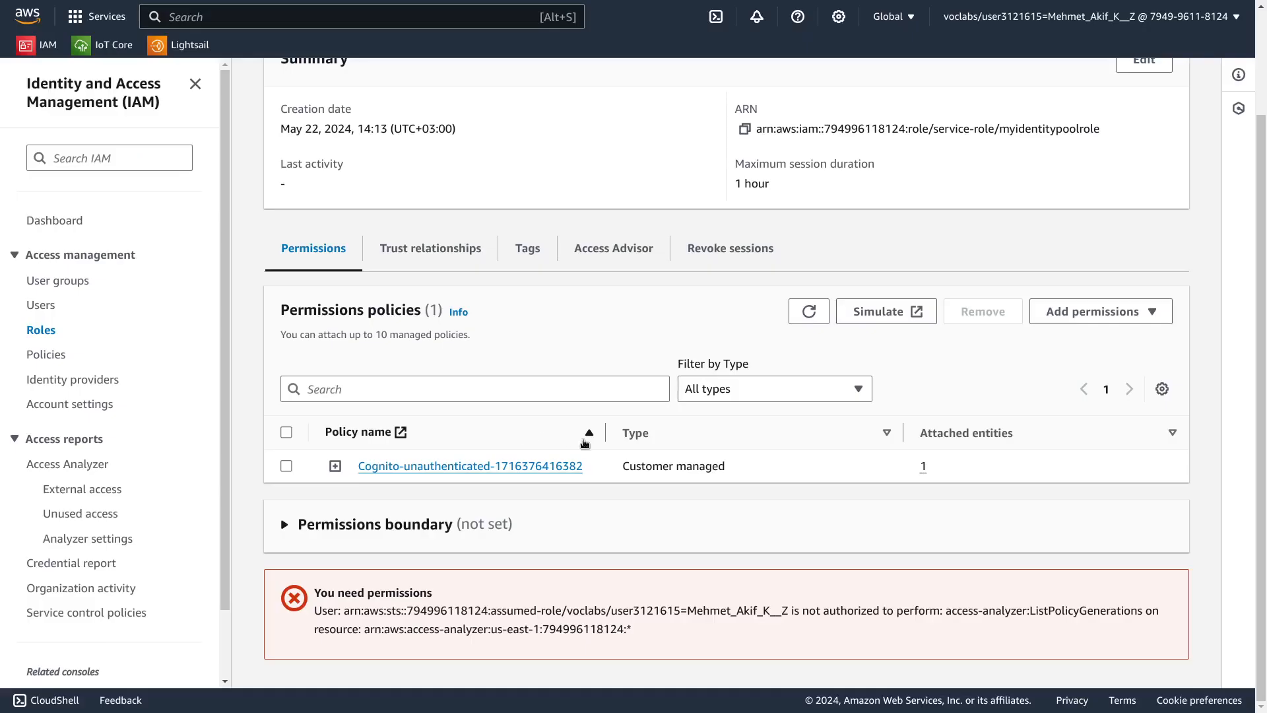
{"action": "left_click", "coordinate": [286, 466]}
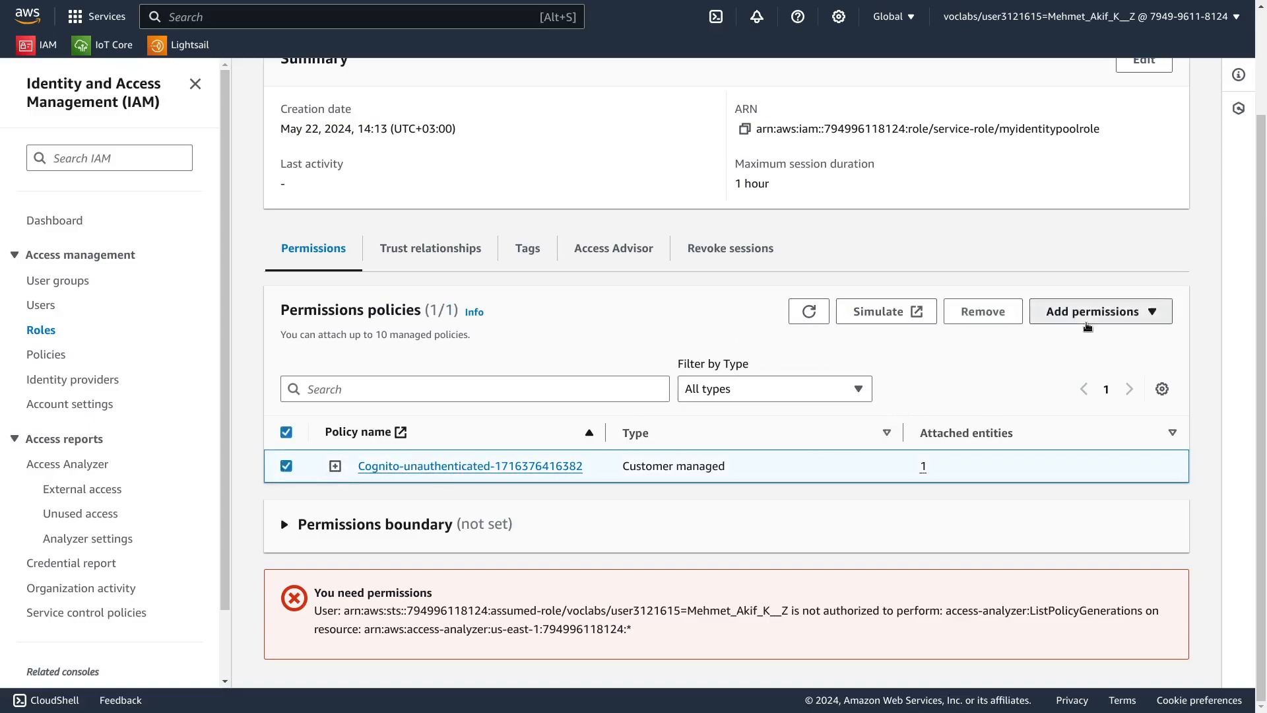
{"action": "left_click", "coordinate": [1089, 314]}
{"action": "left_click", "coordinate": [1072, 336]}
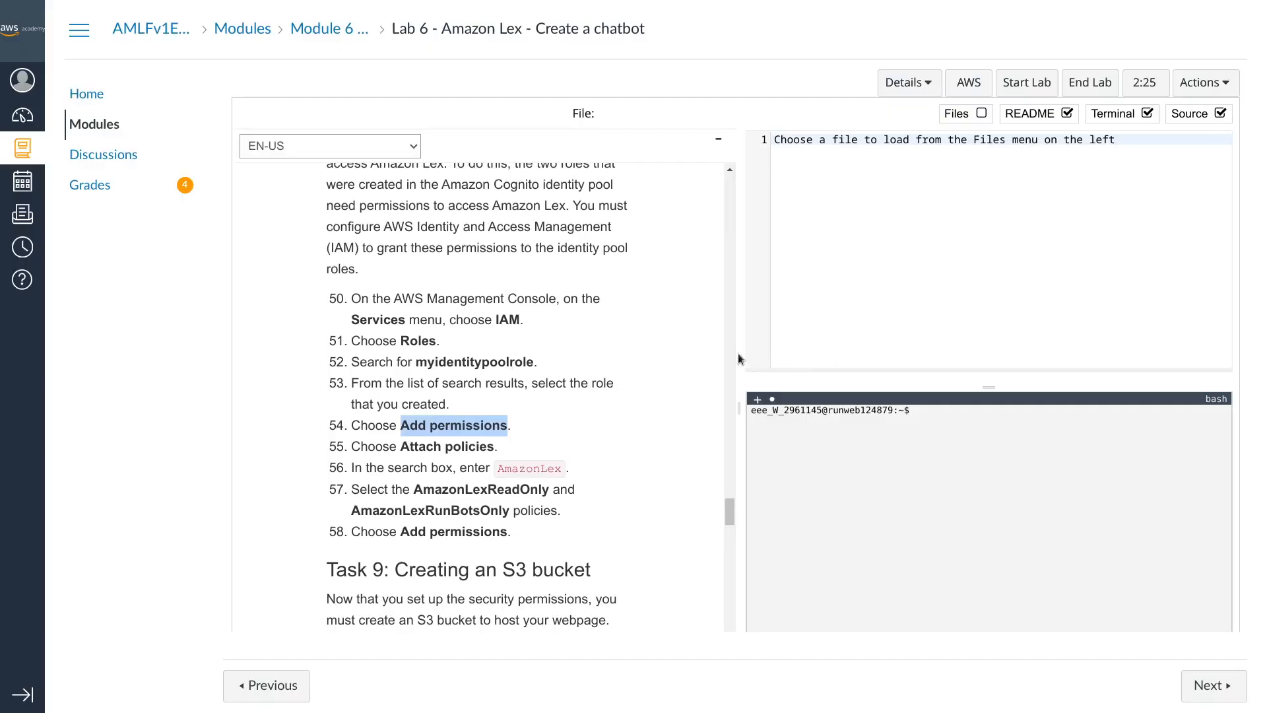
Step: Copy AmazonLex from step 56 of the lab instructions and search the other permissions policies for it
{"action": "left_click", "coordinate": [520, 472]}
{"action": "double_click", "coordinate": [519, 472]}
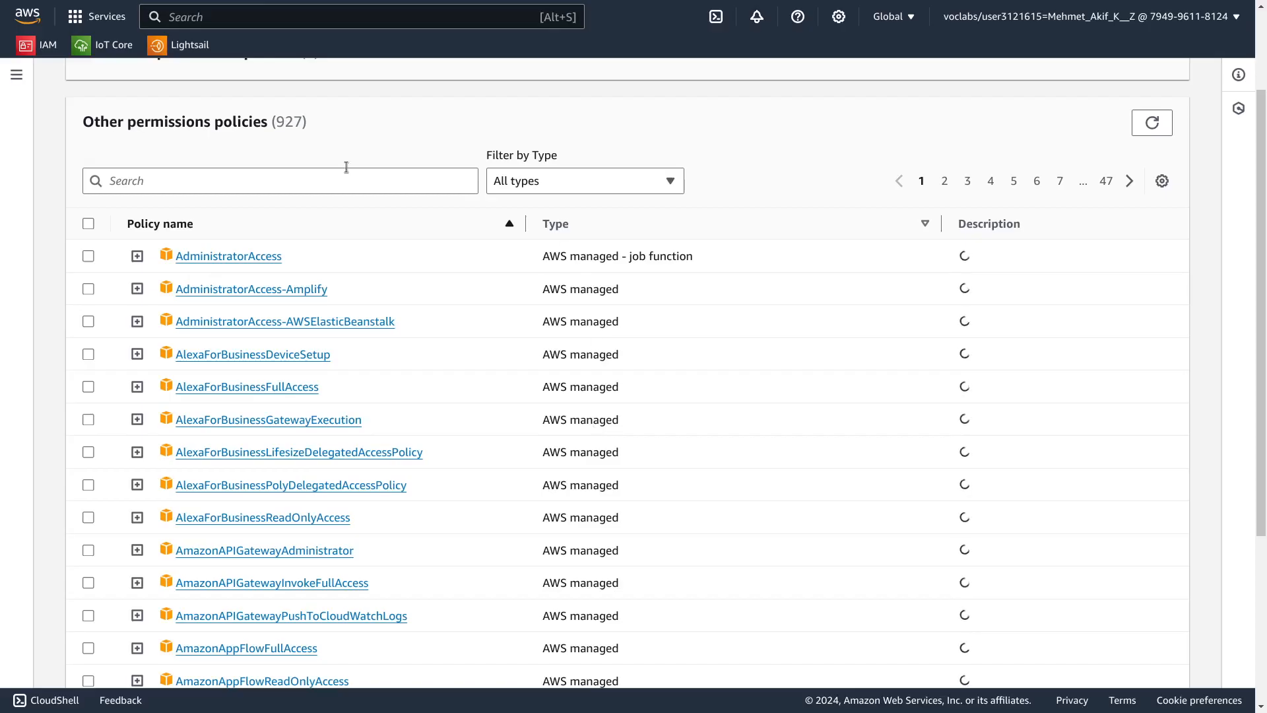
{"action": "left_click", "coordinate": [317, 172]}
{"action": "key", "text": "ctrl+v"}
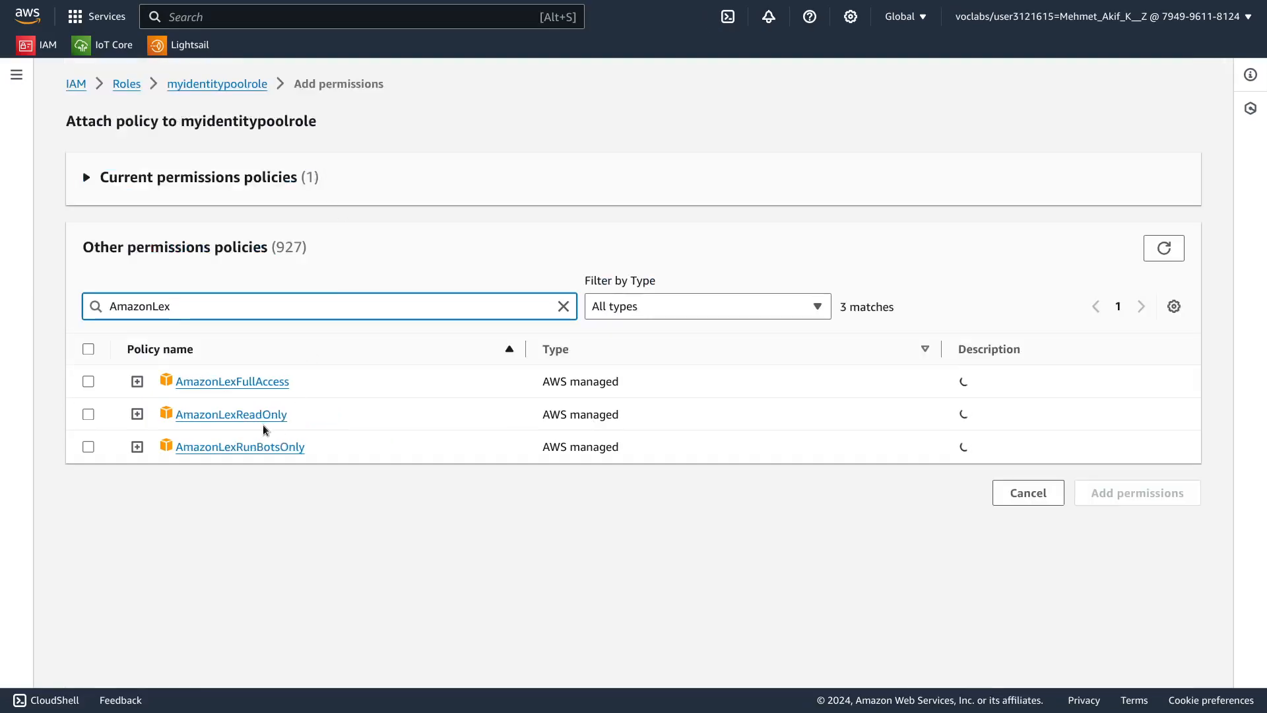
Step: Check step 57, select only the AmazonLexReadOnly and AmazonLexRunBotsOnly policies, and attach them to myidentitypoolrole
{"action": "left_click", "coordinate": [89, 382]}
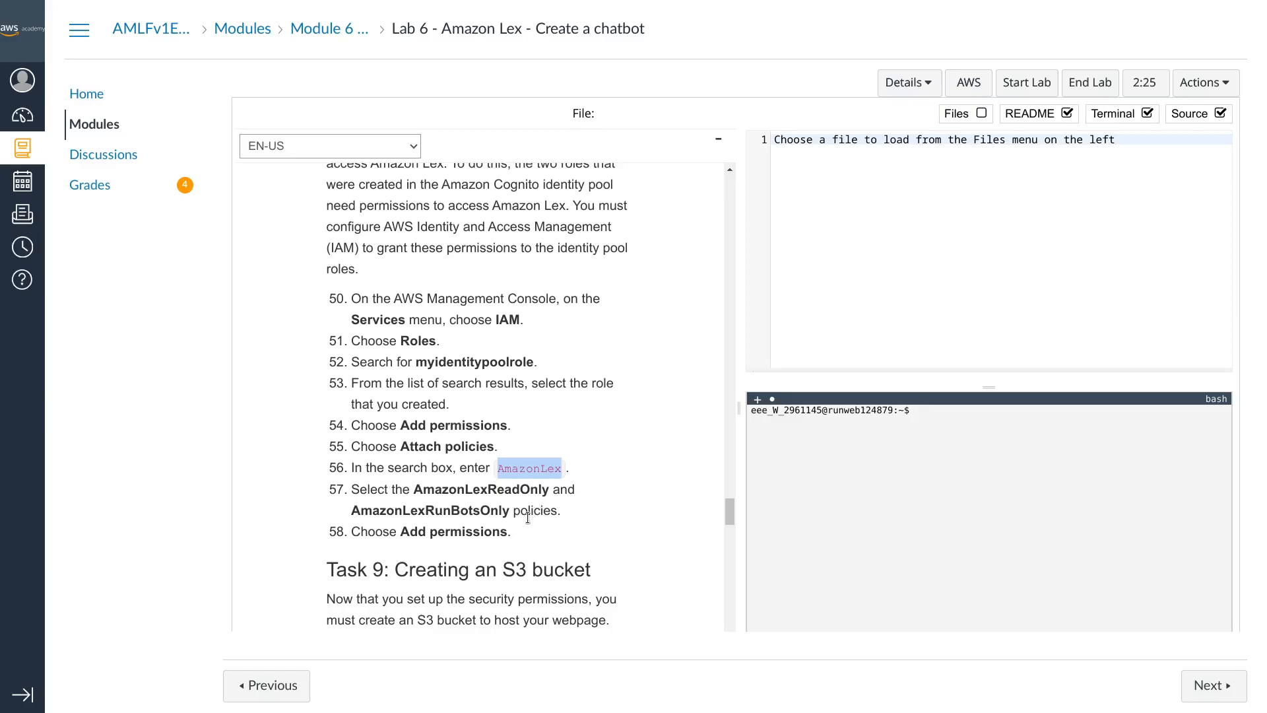
{"action": "double_click", "coordinate": [460, 490]}
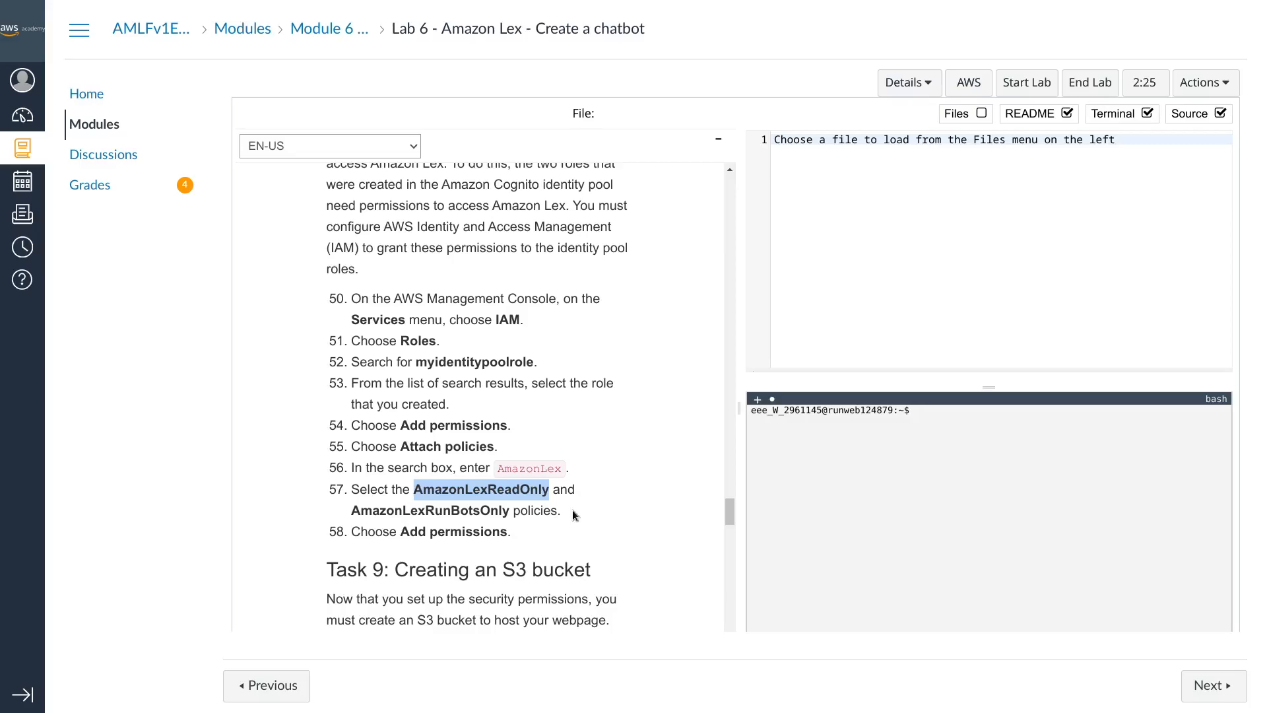
{"action": "double_click", "coordinate": [359, 510]}
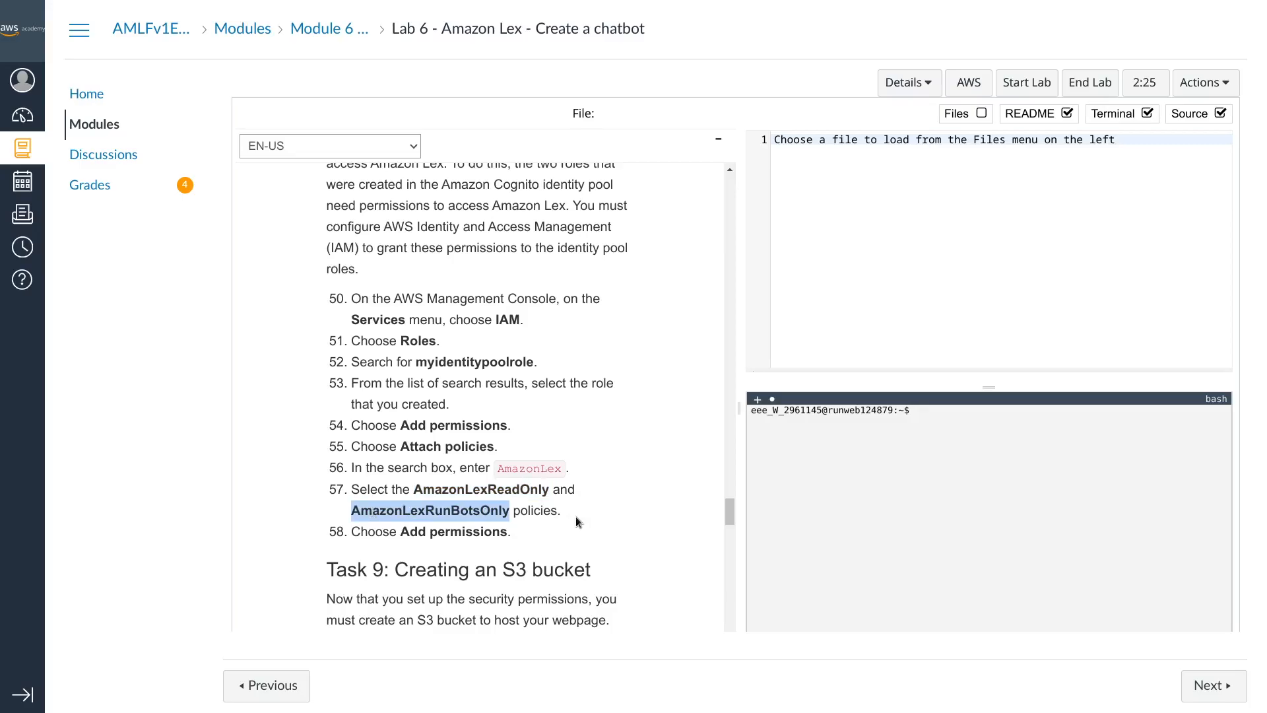
{"action": "key", "text": "alt+Tab"}
{"action": "left_click", "coordinate": [88, 381]}
{"action": "left_click", "coordinate": [88, 414]}
{"action": "left_click", "coordinate": [88, 447]}
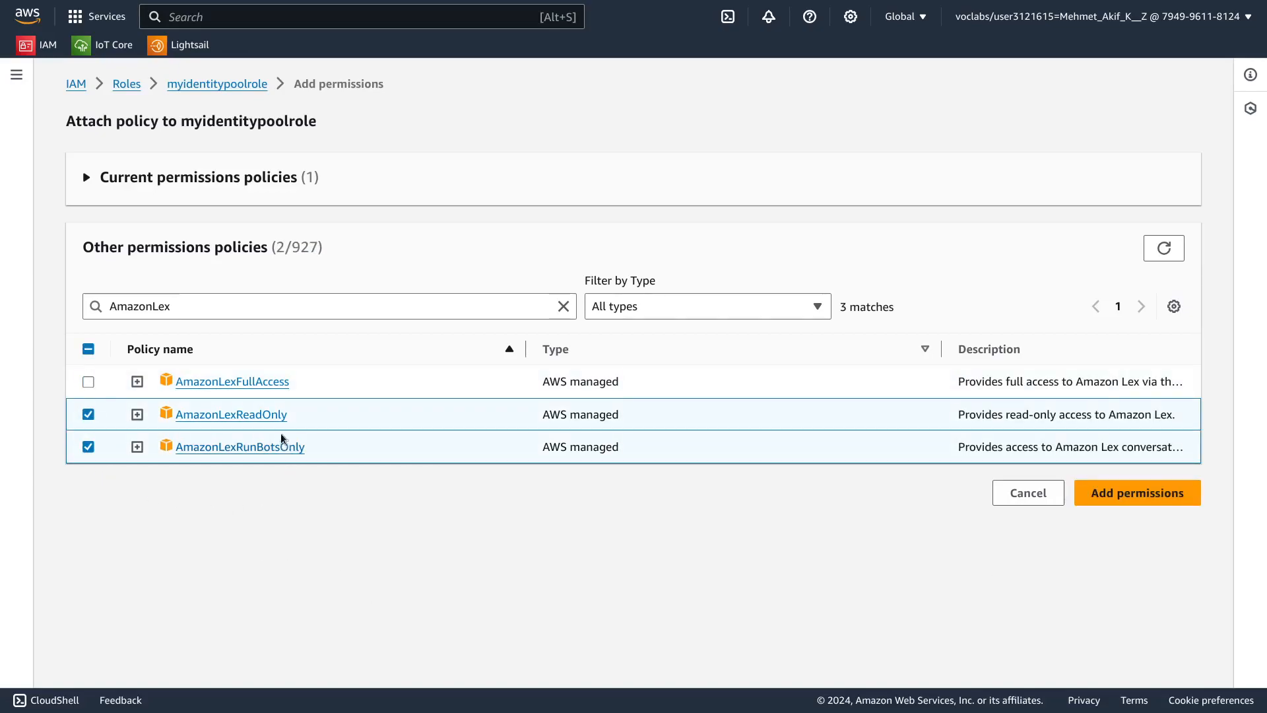
{"action": "left_click", "coordinate": [1180, 505]}
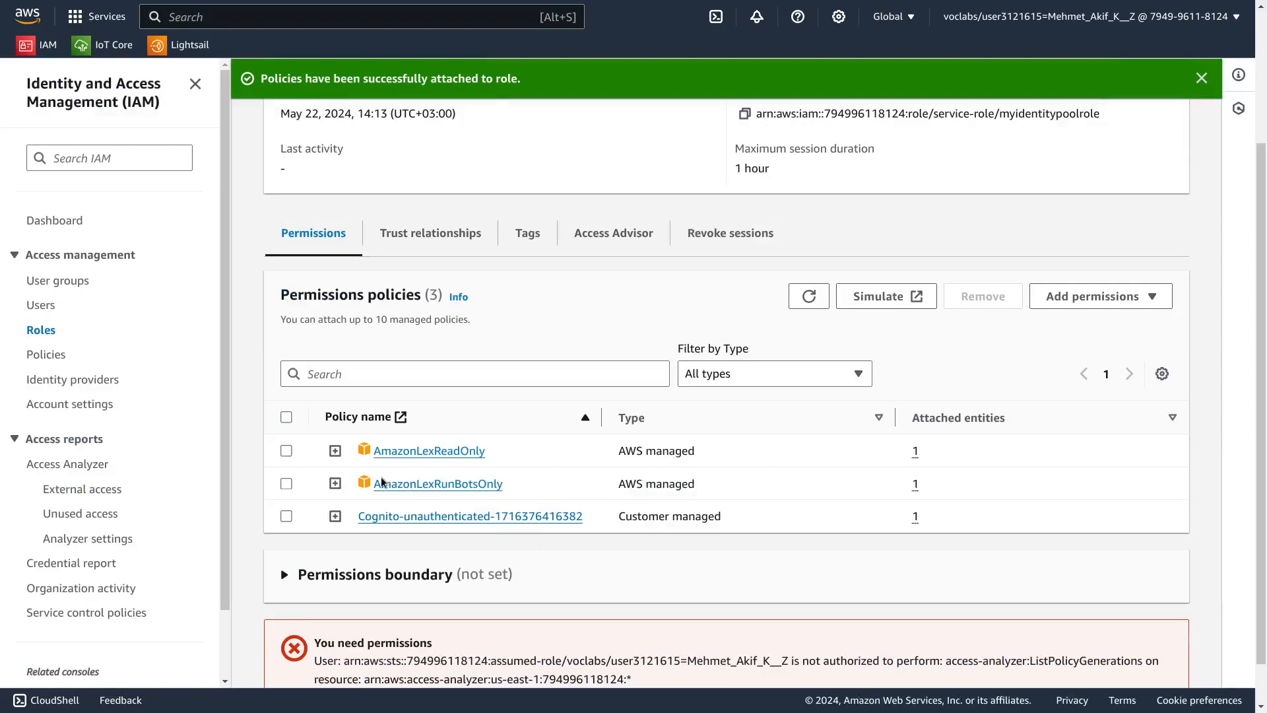
{"action": "scroll", "coordinate": [613, 527], "scroll_direction": "down", "scroll_amount": 1}
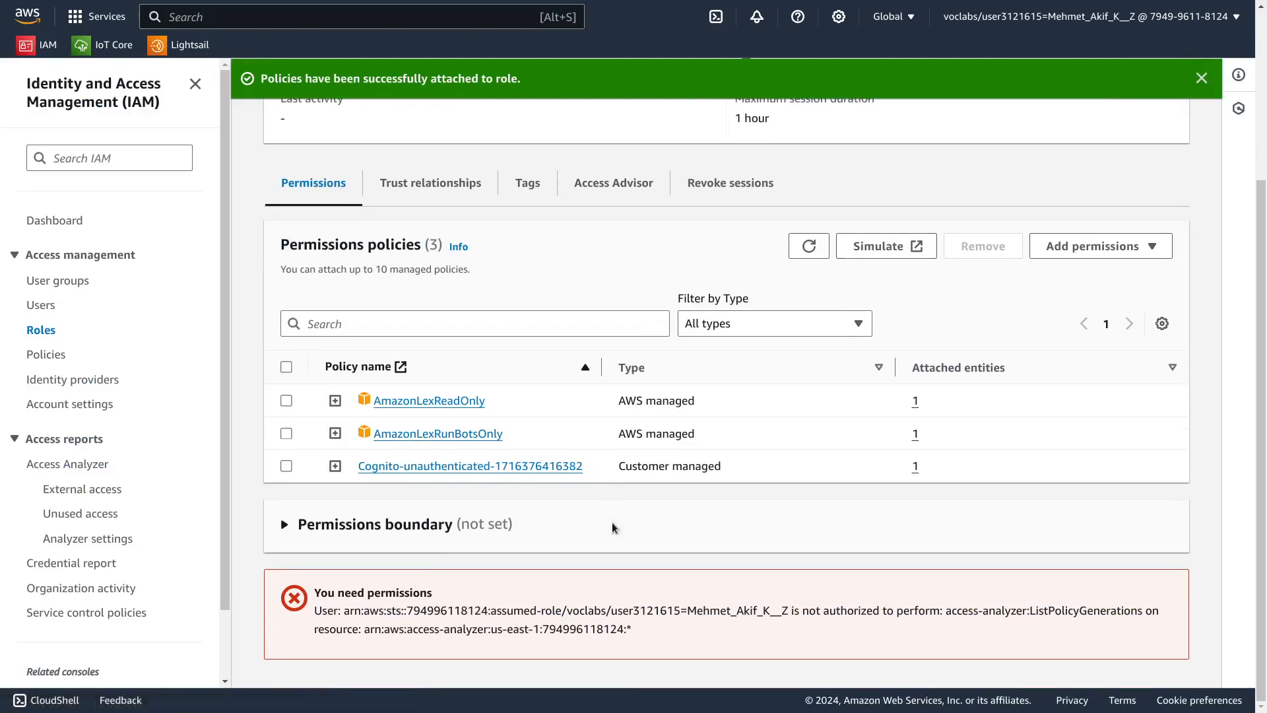
Step: Check step 58 against the policies attached to the role and read the introduction to Task 9 in the lab instructions
{"action": "key", "text": "ctrl+Tab"}
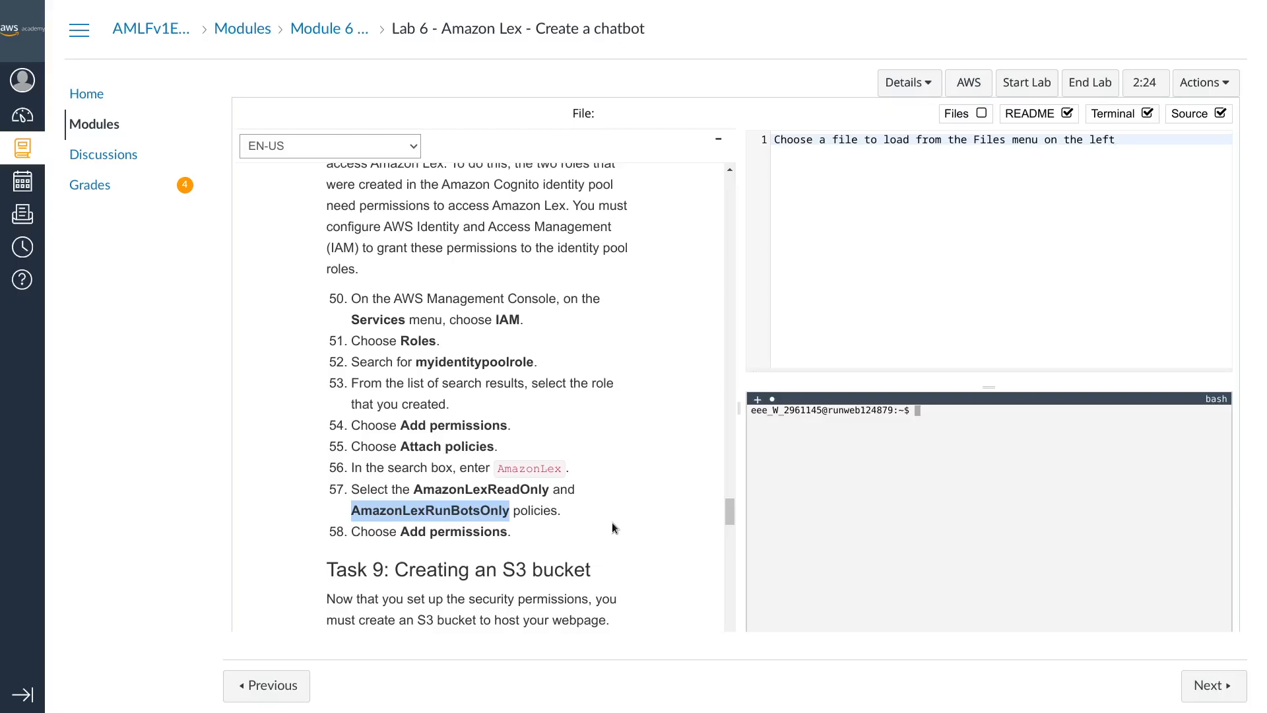
{"action": "scroll", "coordinate": [447, 511], "scroll_direction": "down", "scroll_amount": 2}
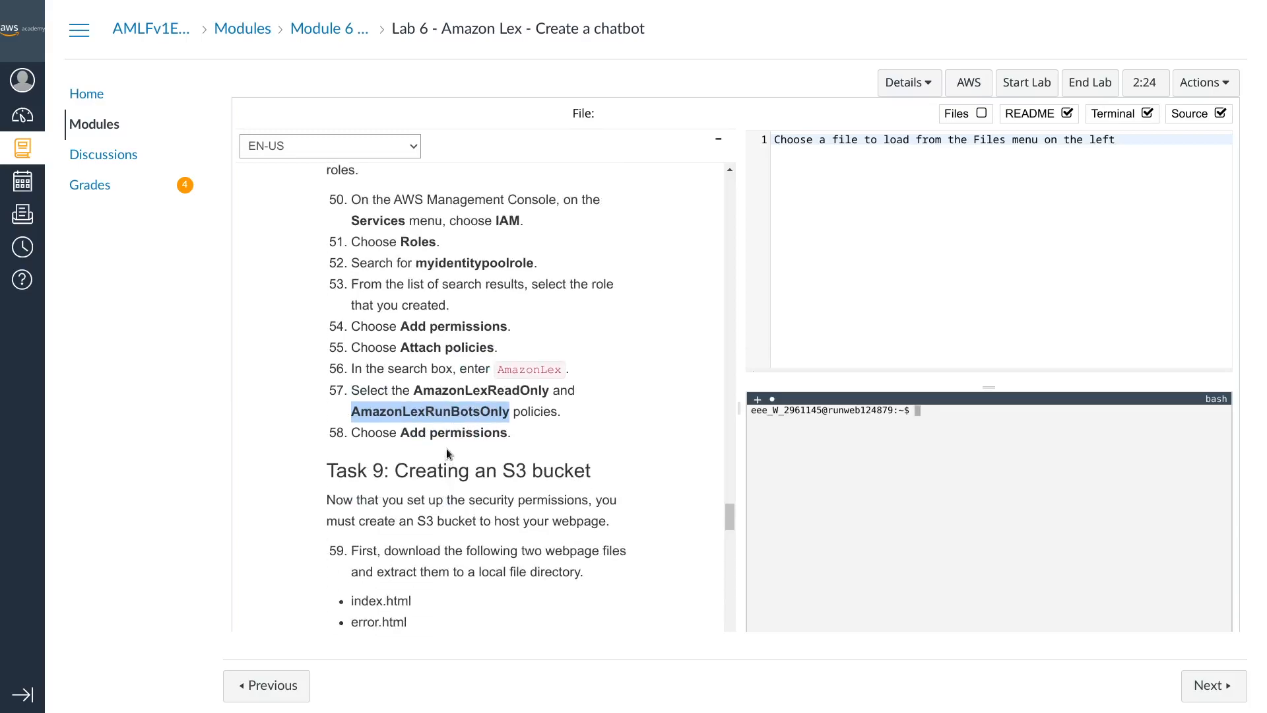
{"action": "scroll", "coordinate": [446, 448], "scroll_direction": "down", "scroll_amount": 2}
{"action": "key", "text": "ctrl+Tab"}
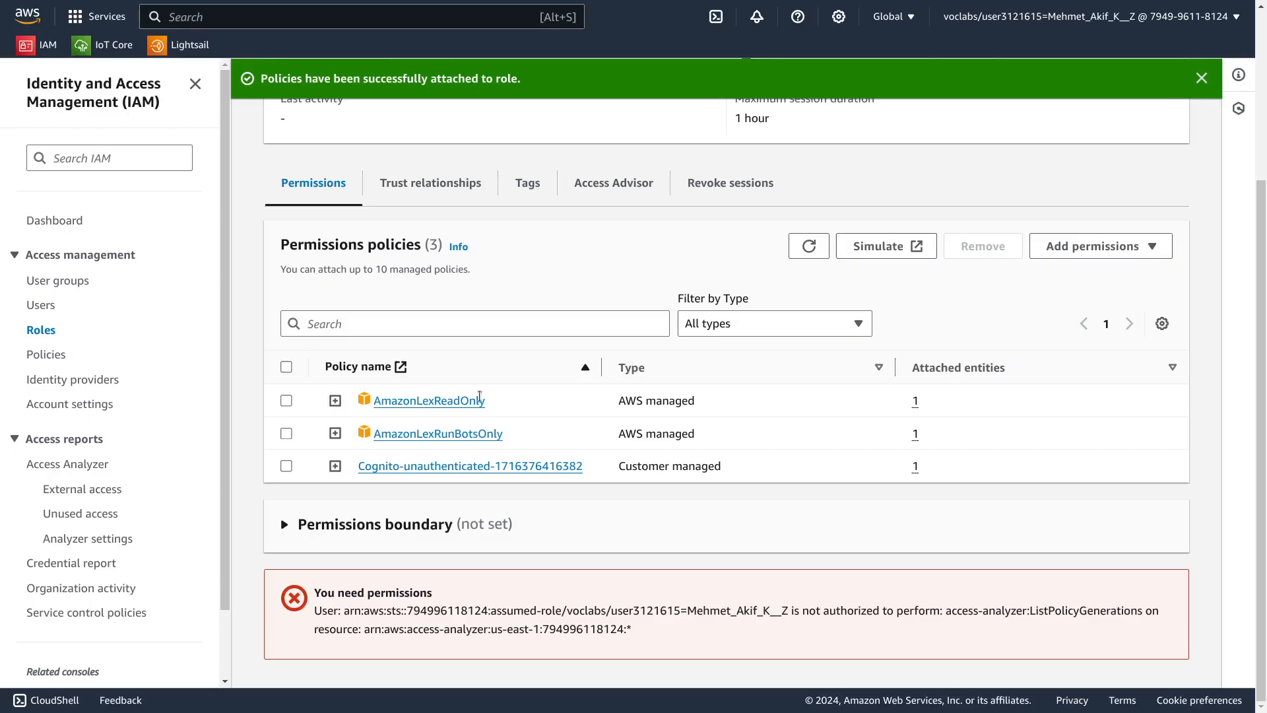
{"action": "key", "text": "ctrl+Tab"}
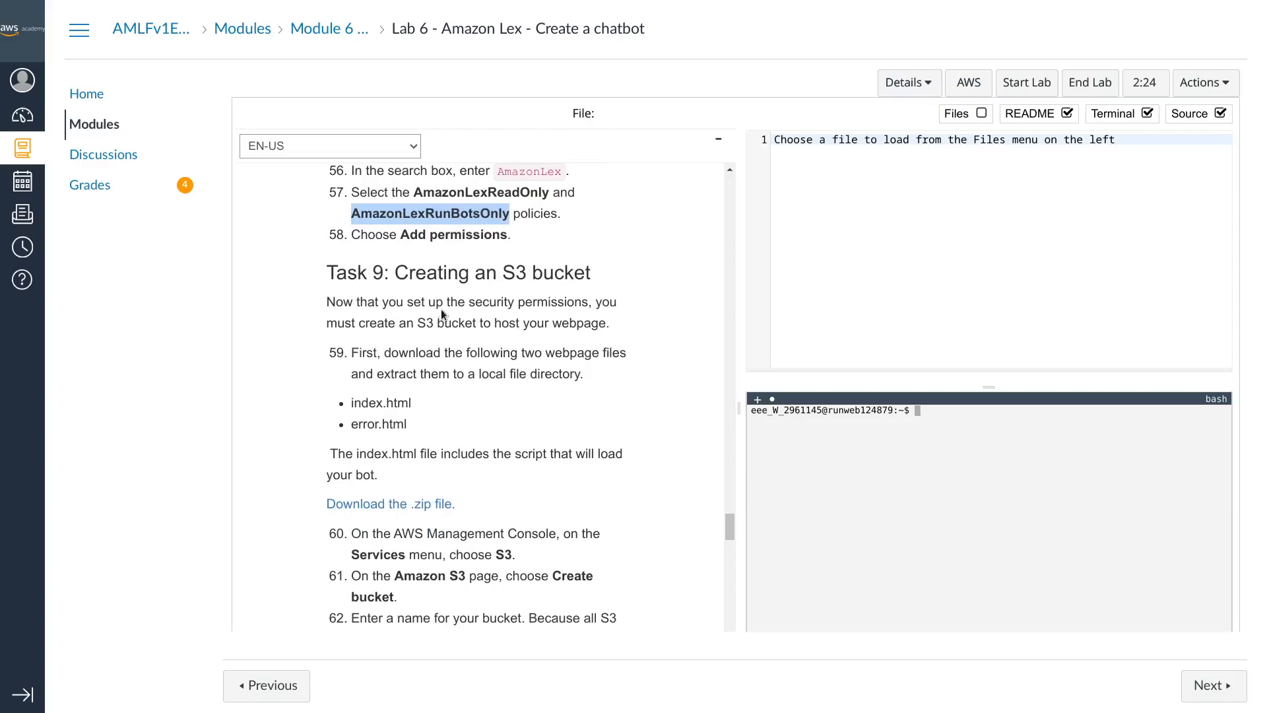
{"action": "left_click", "coordinate": [462, 295]}
{"action": "left_click_drag", "start_coordinate": [503, 276], "coordinate": [588, 285]}
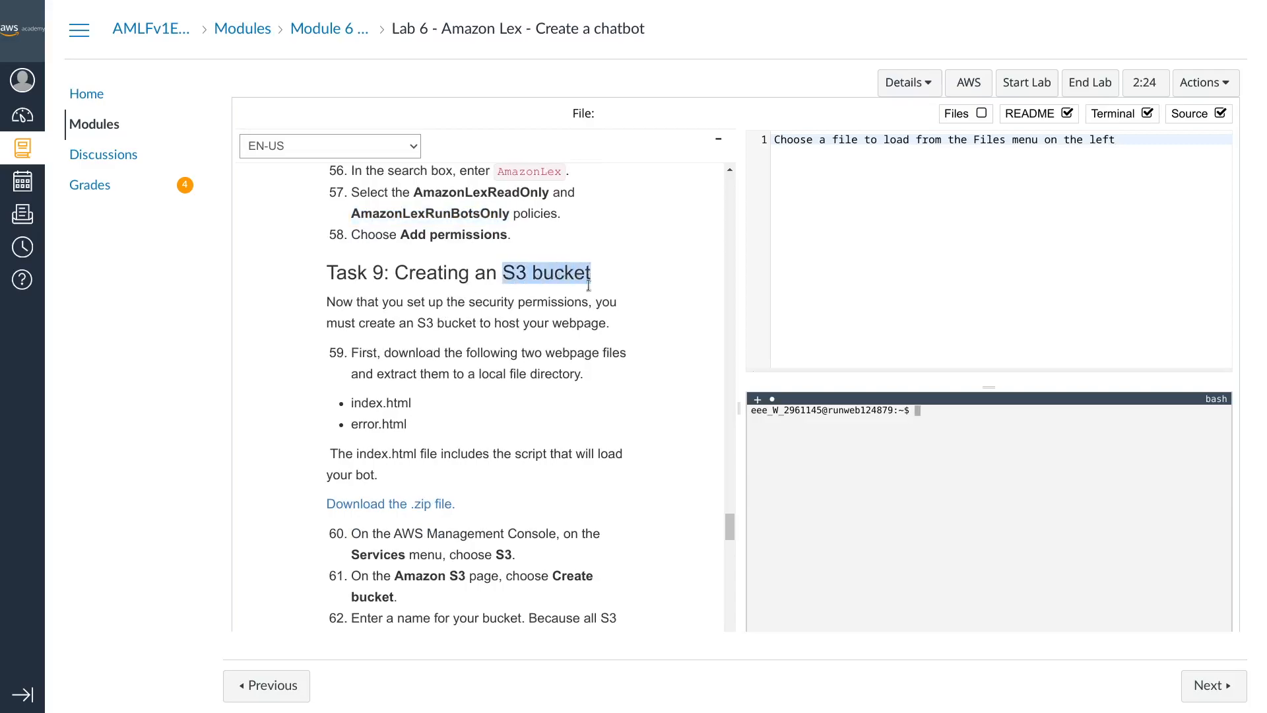
{"action": "scroll", "coordinate": [568, 317], "scroll_direction": "down", "scroll_amount": 2}
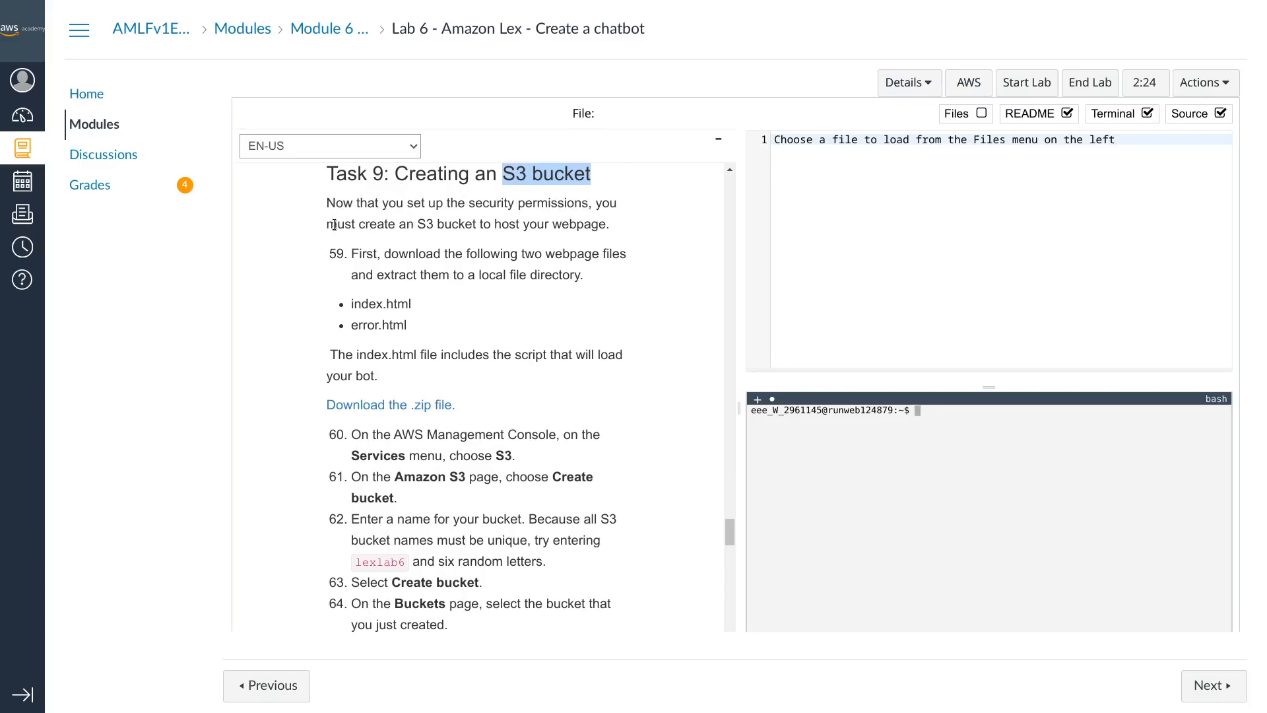
{"action": "left_click_drag", "start_coordinate": [419, 225], "coordinate": [611, 227]}
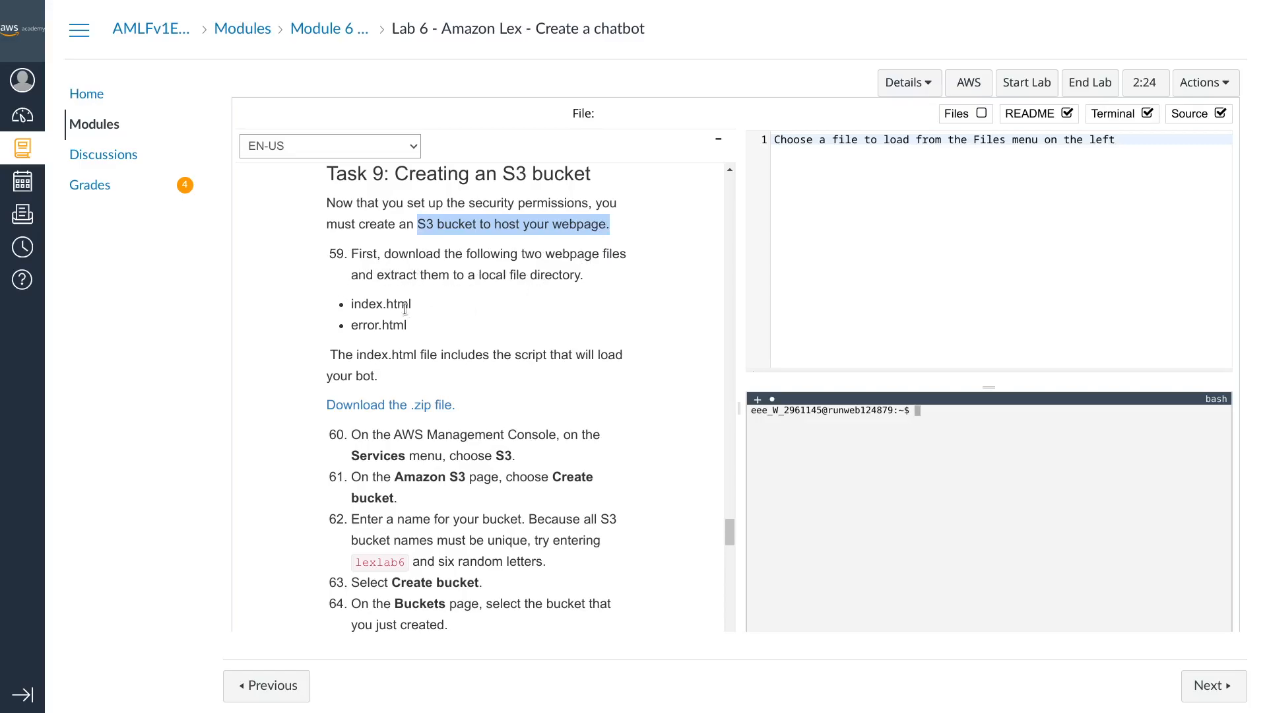
Step: Download the webpage files archive from step 59 and show lab6.zip in the Downloads folder
{"action": "left_click", "coordinate": [390, 404]}
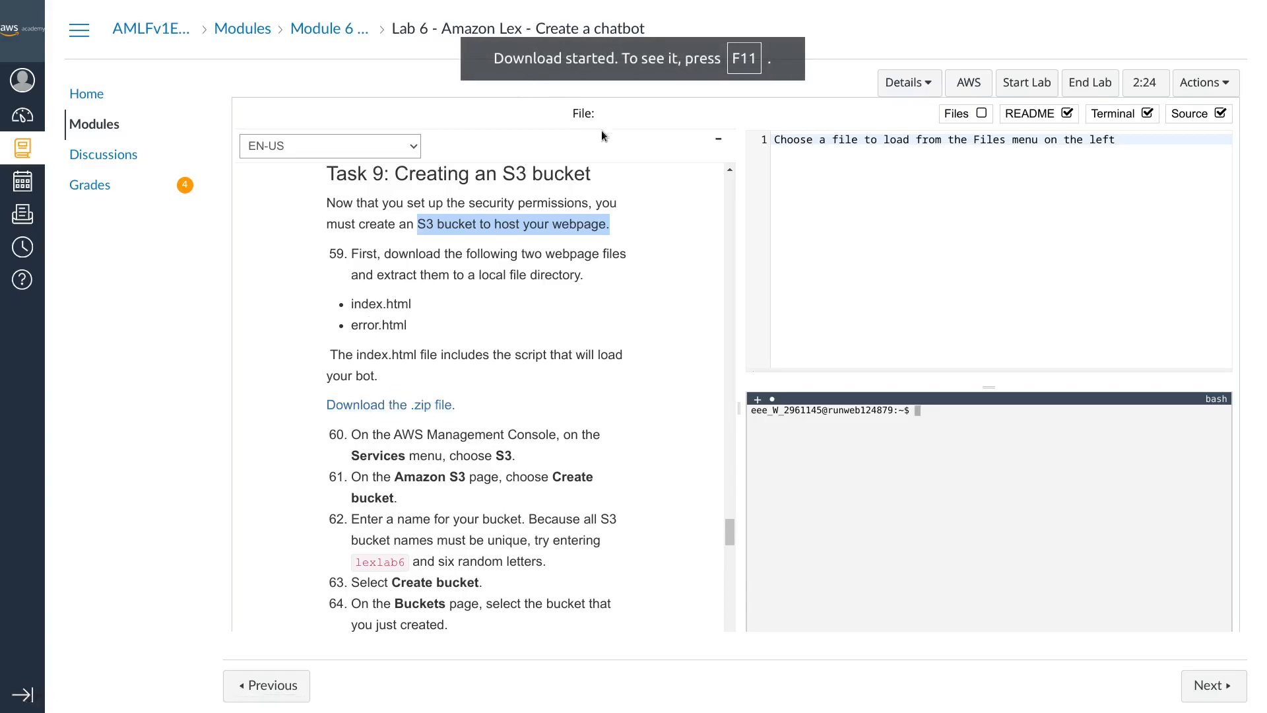
{"action": "key", "text": "F11"}
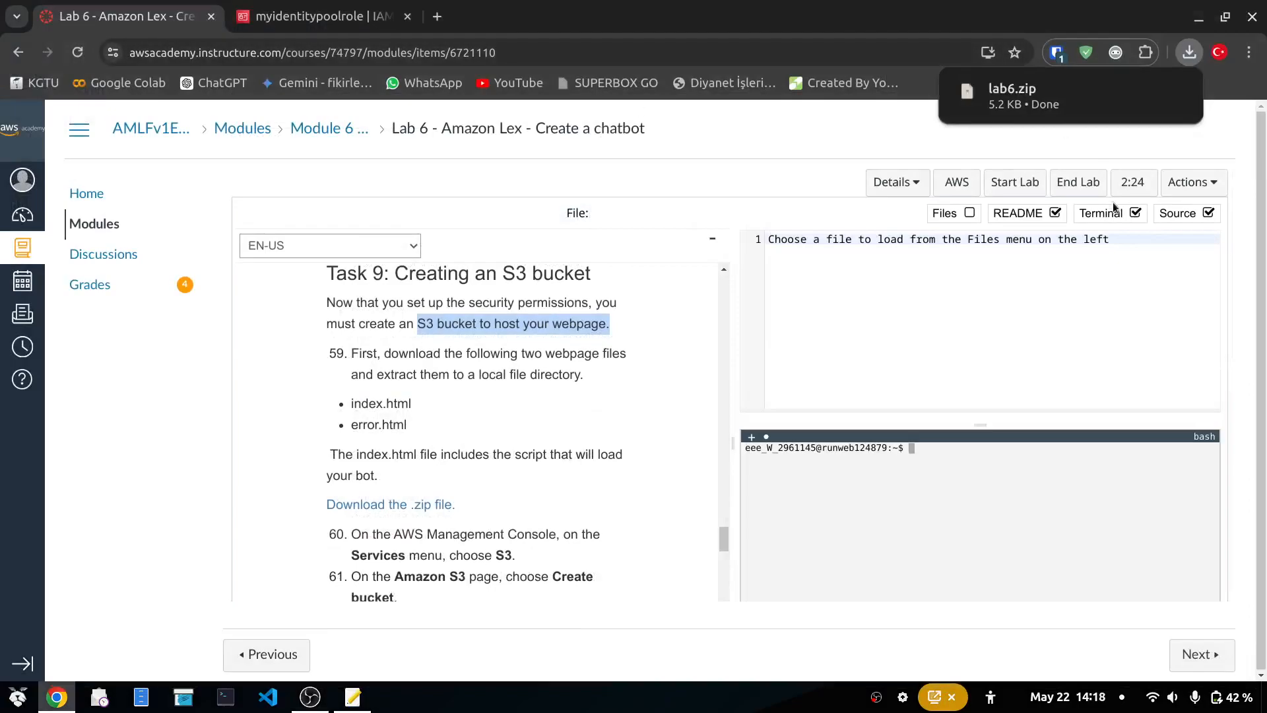
{"action": "left_click", "coordinate": [1145, 91]}
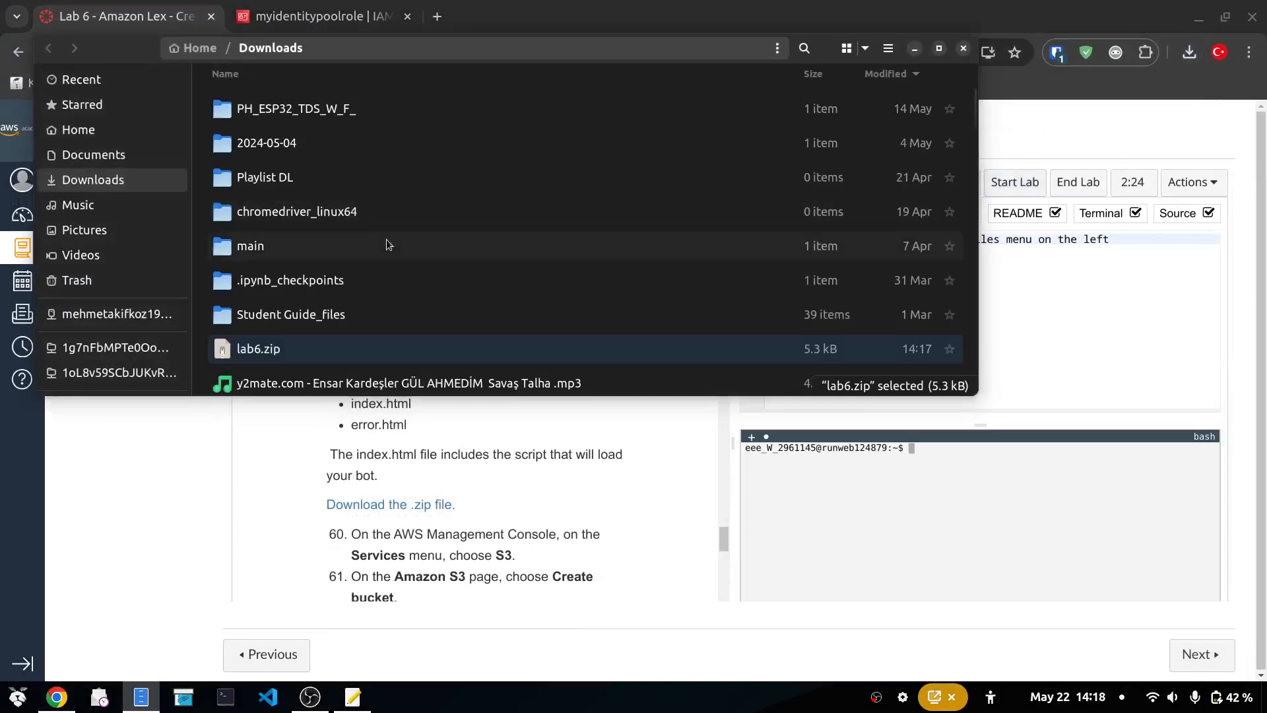
{"action": "right_click", "coordinate": [347, 352]}
{"action": "key", "text": "Escape"}
{"action": "scroll", "coordinate": [763, 350], "scroll_direction": "down", "scroll_amount": 1}
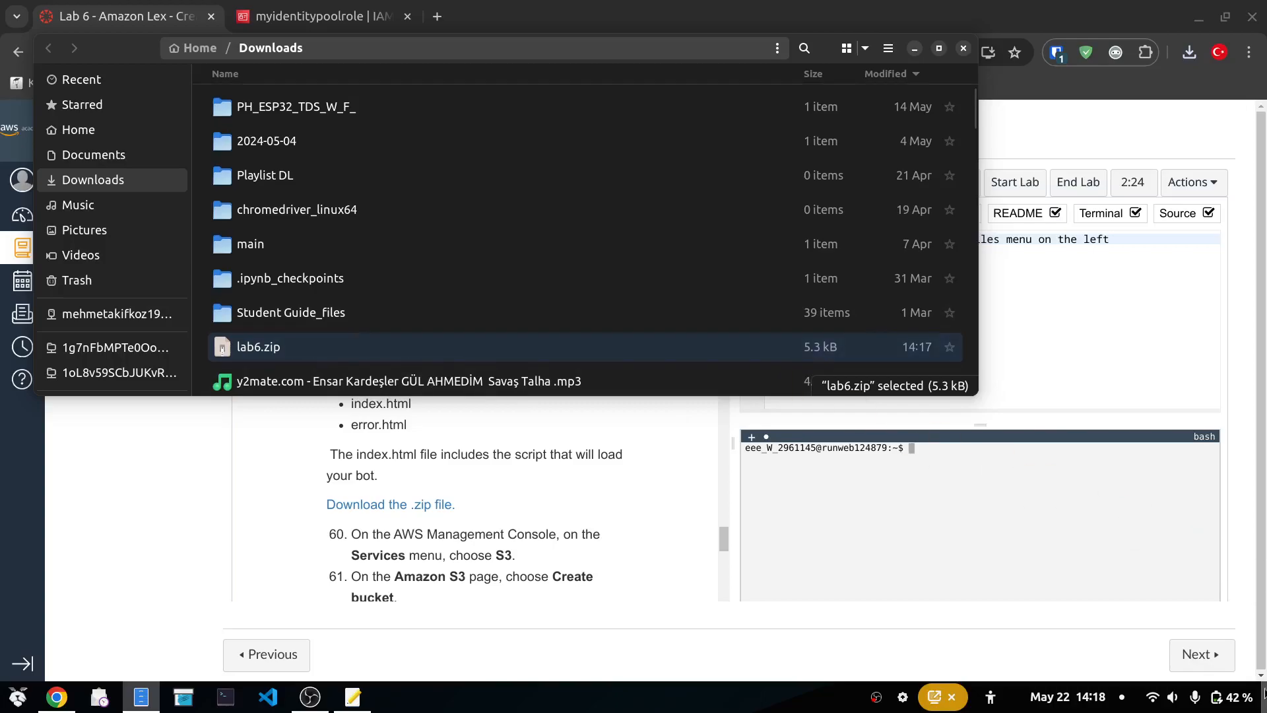
Step: Move lab6.zip from the Downloads folder to the desktop and close the file manager window
{"action": "left_click", "coordinate": [1199, 20]}
{"action": "left_click_drag", "start_coordinate": [785, 351], "coordinate": [1199, 394]}
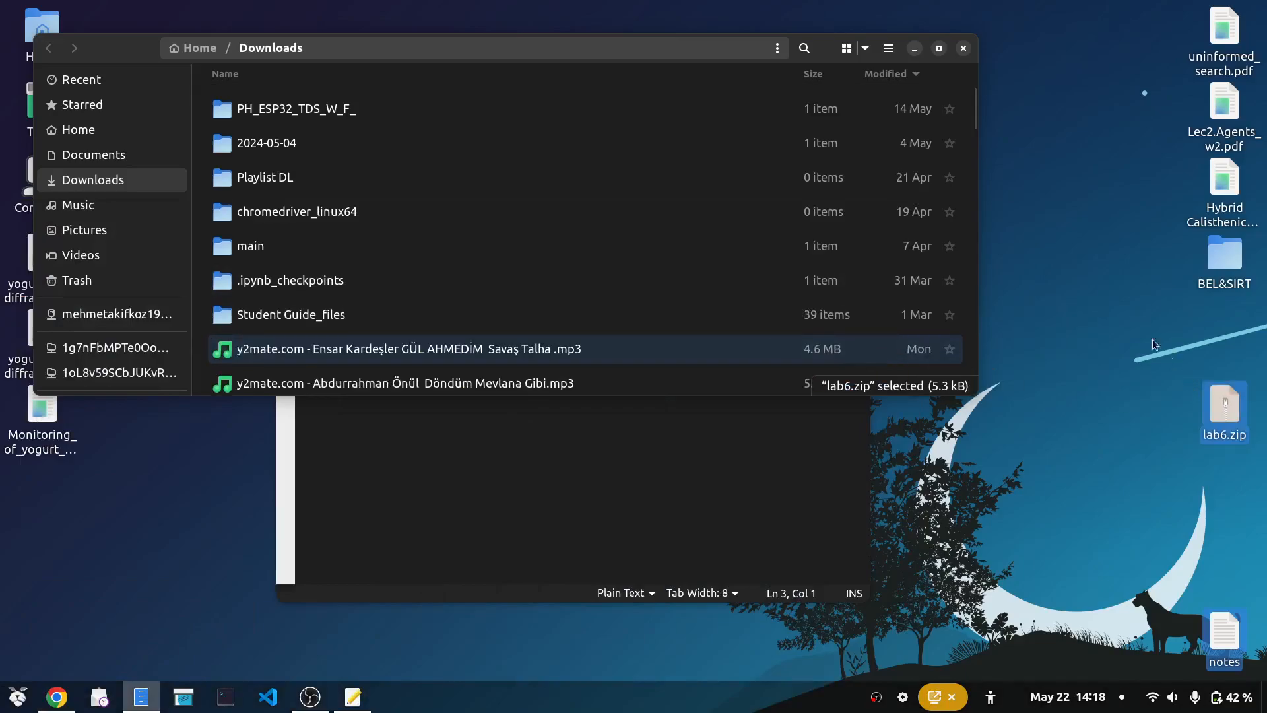
{"action": "left_click", "coordinate": [963, 48]}
Step: Open lab6.zip from the desktop, extract its lab6 folder to the Desktop, and close the archive
{"action": "right_click", "coordinate": [1242, 417]}
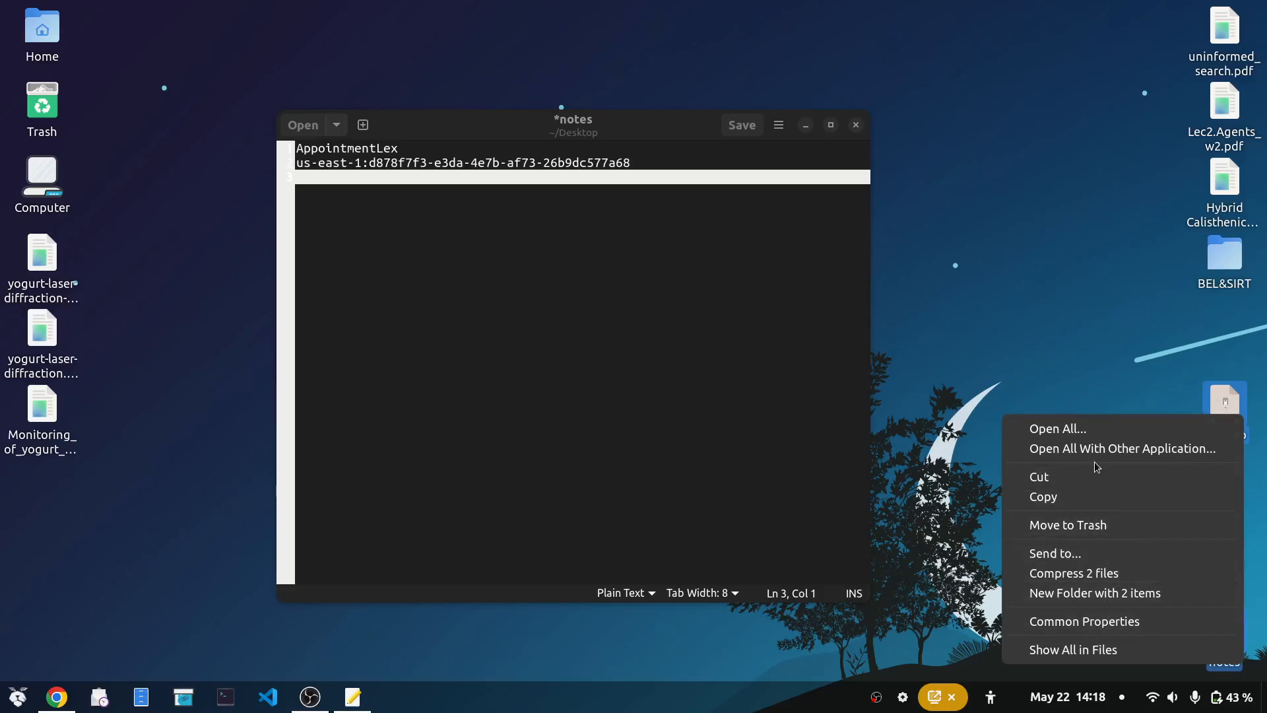
{"action": "left_click", "coordinate": [1107, 377]}
{"action": "right_click", "coordinate": [1218, 402]}
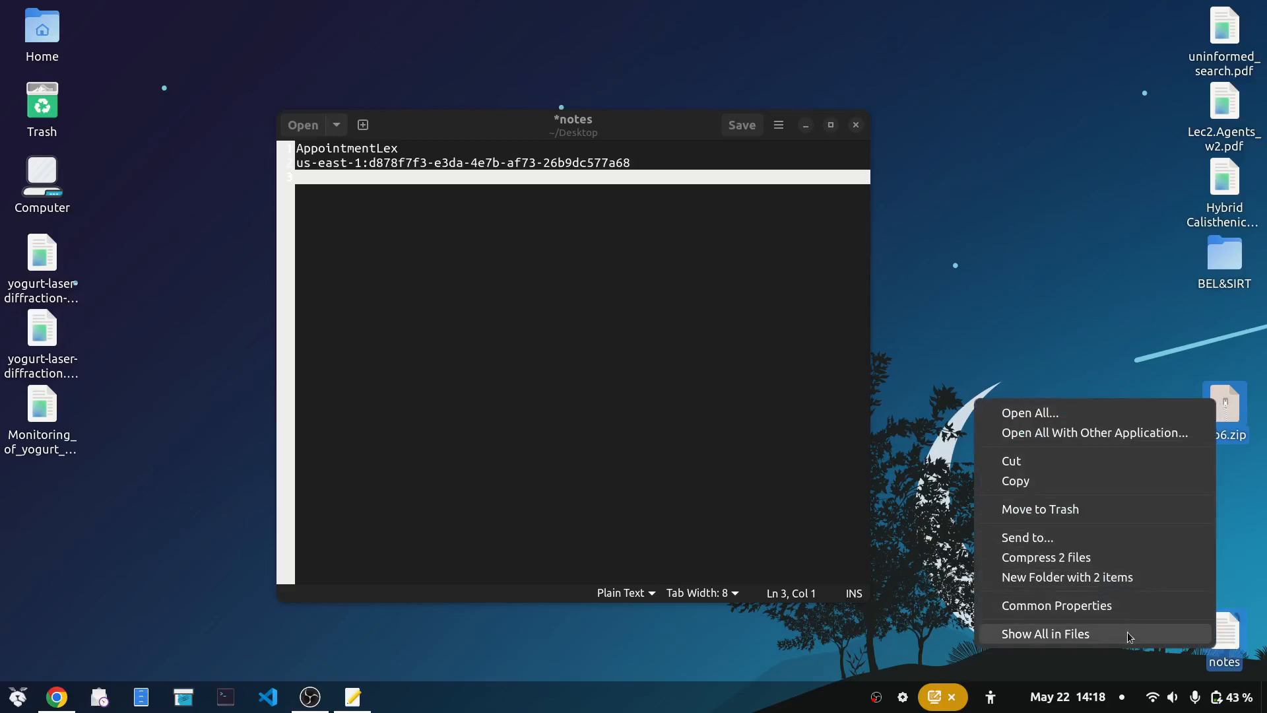
{"action": "double_click", "coordinate": [1242, 423]}
{"action": "left_click_drag", "start_coordinate": [63, 123], "coordinate": [1116, 495]}
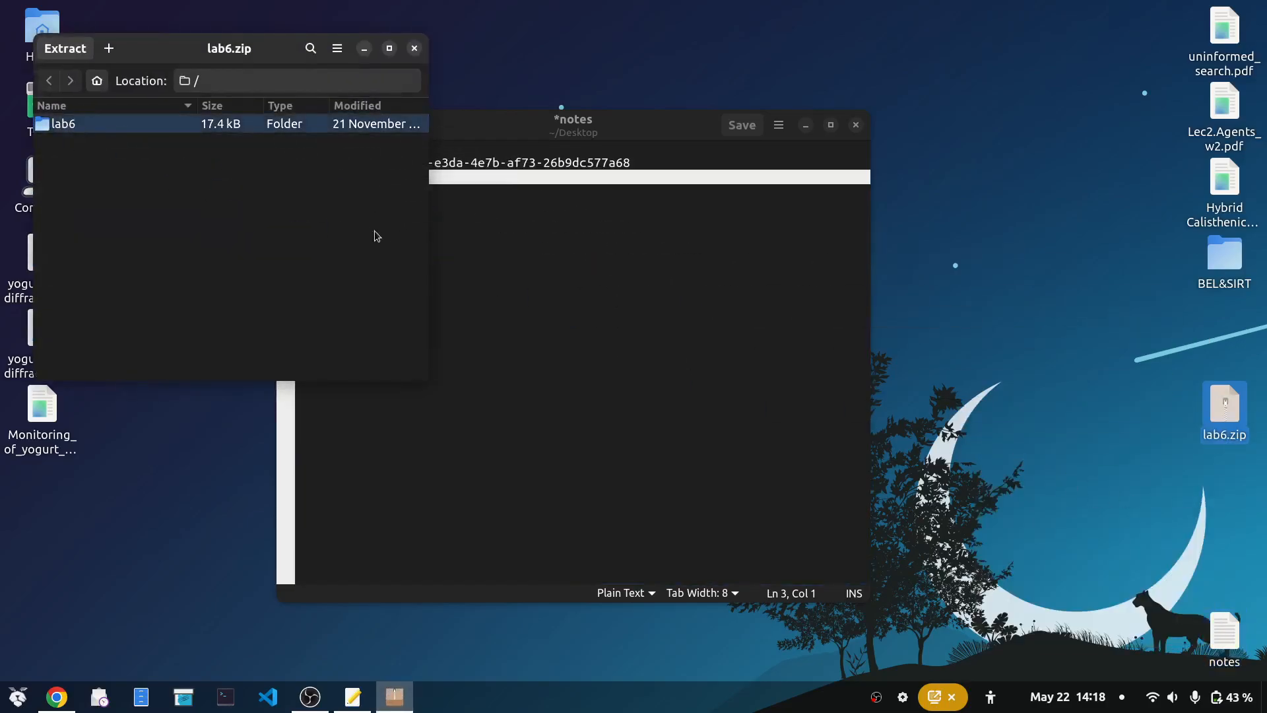
{"action": "right_click", "coordinate": [148, 125]}
{"action": "left_click", "coordinate": [159, 171]}
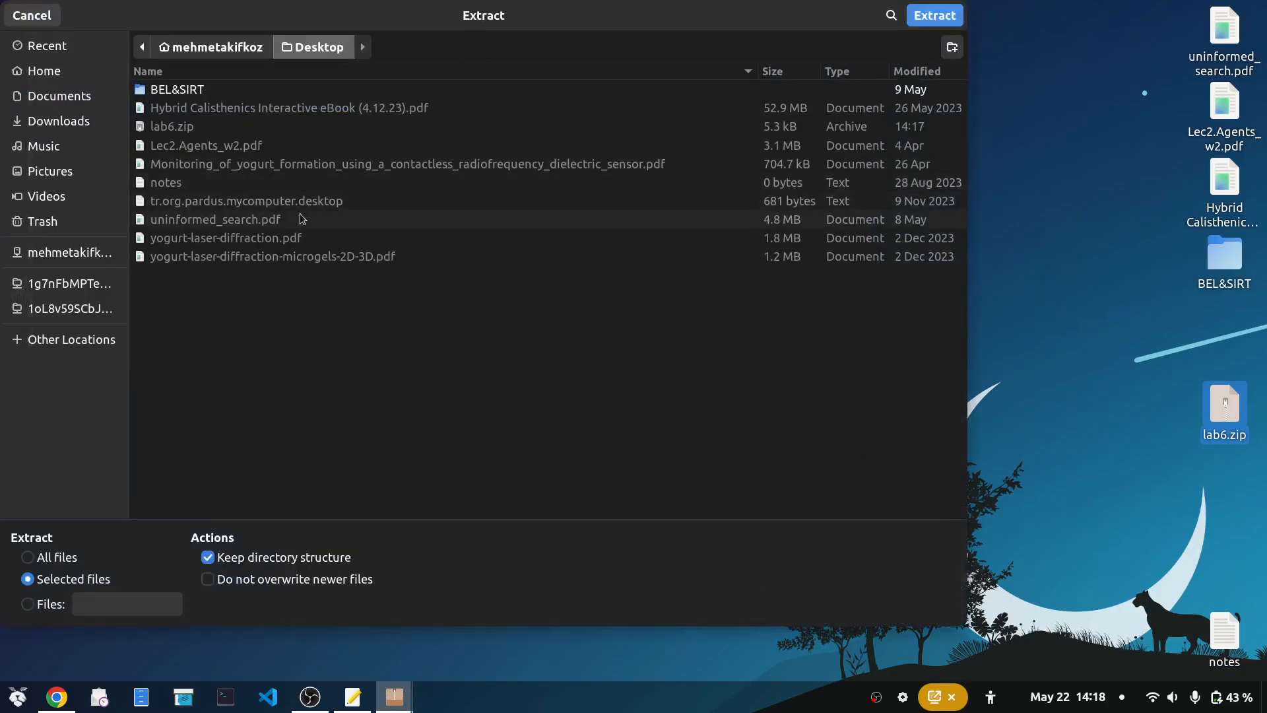
{"action": "left_click", "coordinate": [934, 15]}
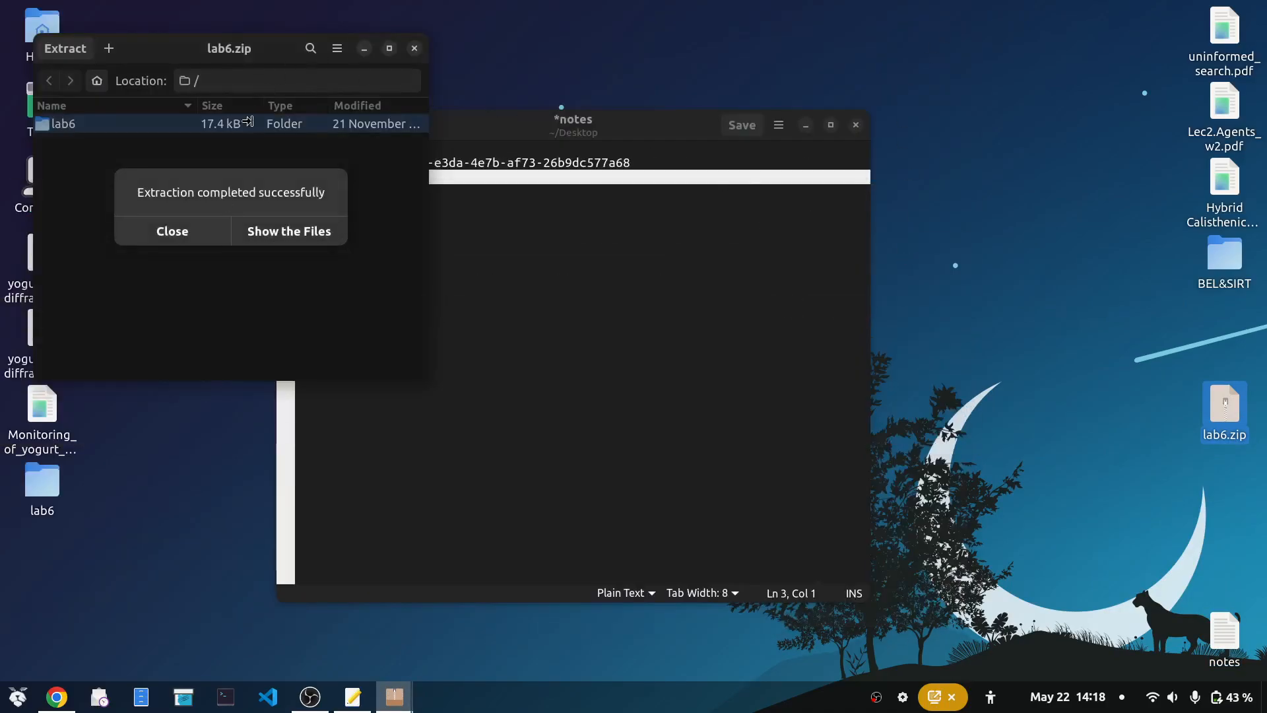
{"action": "left_click", "coordinate": [219, 231]}
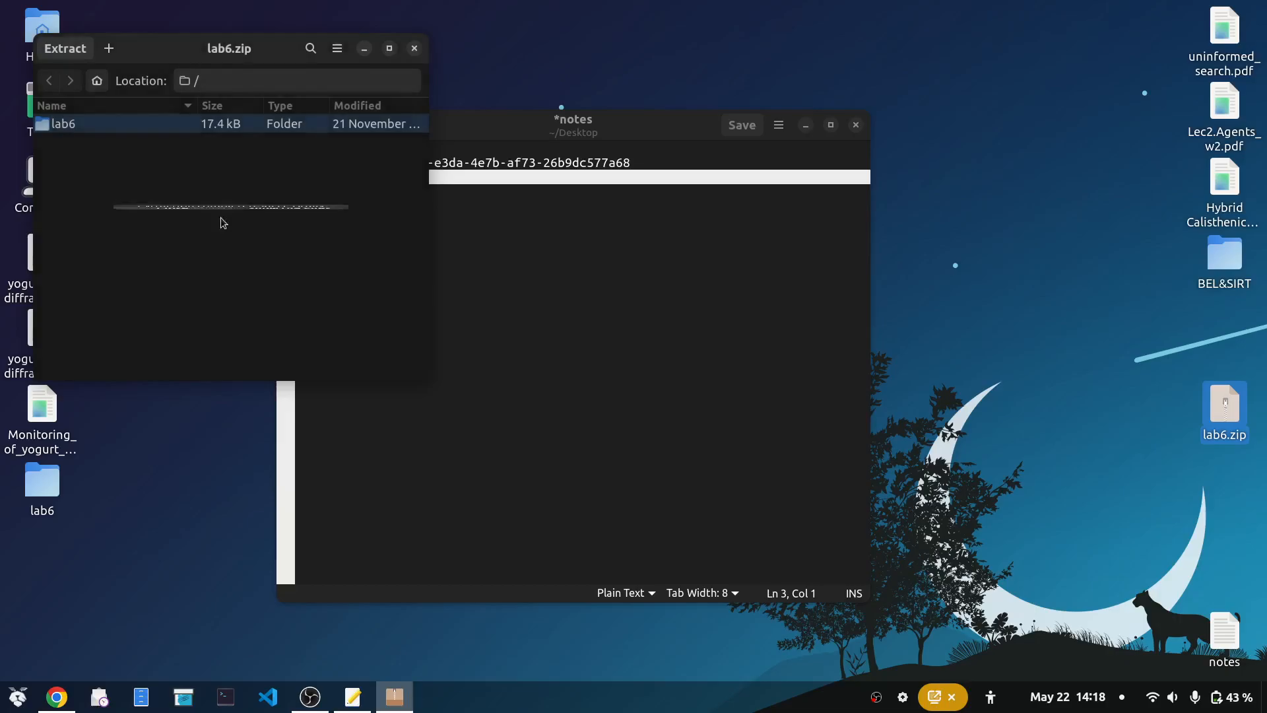
{"action": "left_click", "coordinate": [414, 50]}
Step: Delete lab6.zip from the desktop and place the extracted lab6 folder directly above the notes file
{"action": "left_click_drag", "start_coordinate": [42, 485], "coordinate": [1168, 486]}
{"action": "left_click_drag", "start_coordinate": [1136, 496], "coordinate": [1207, 490]}
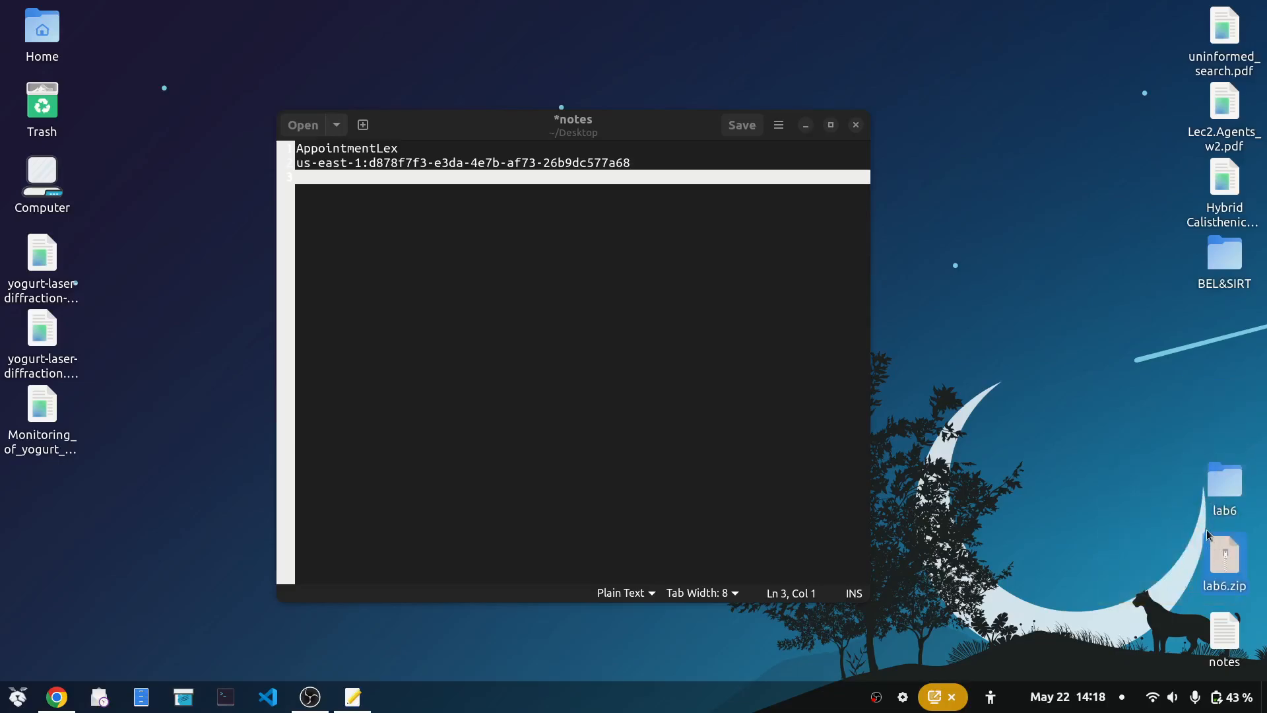
{"action": "key", "text": "Delete"}
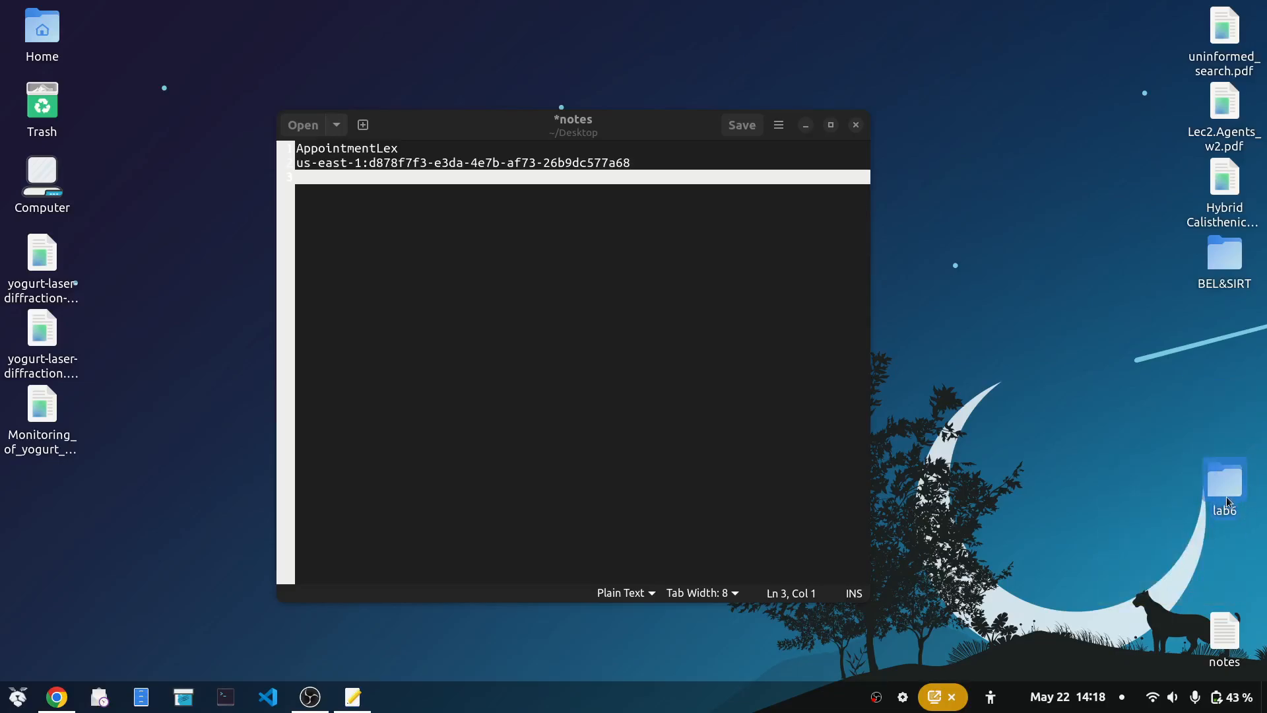
{"action": "left_click_drag", "start_coordinate": [1226, 496], "coordinate": [1226, 571]}
Step: Open the lab6 folder, check its extracted webpage files, and close the folder
{"action": "double_click", "coordinate": [1225, 572]}
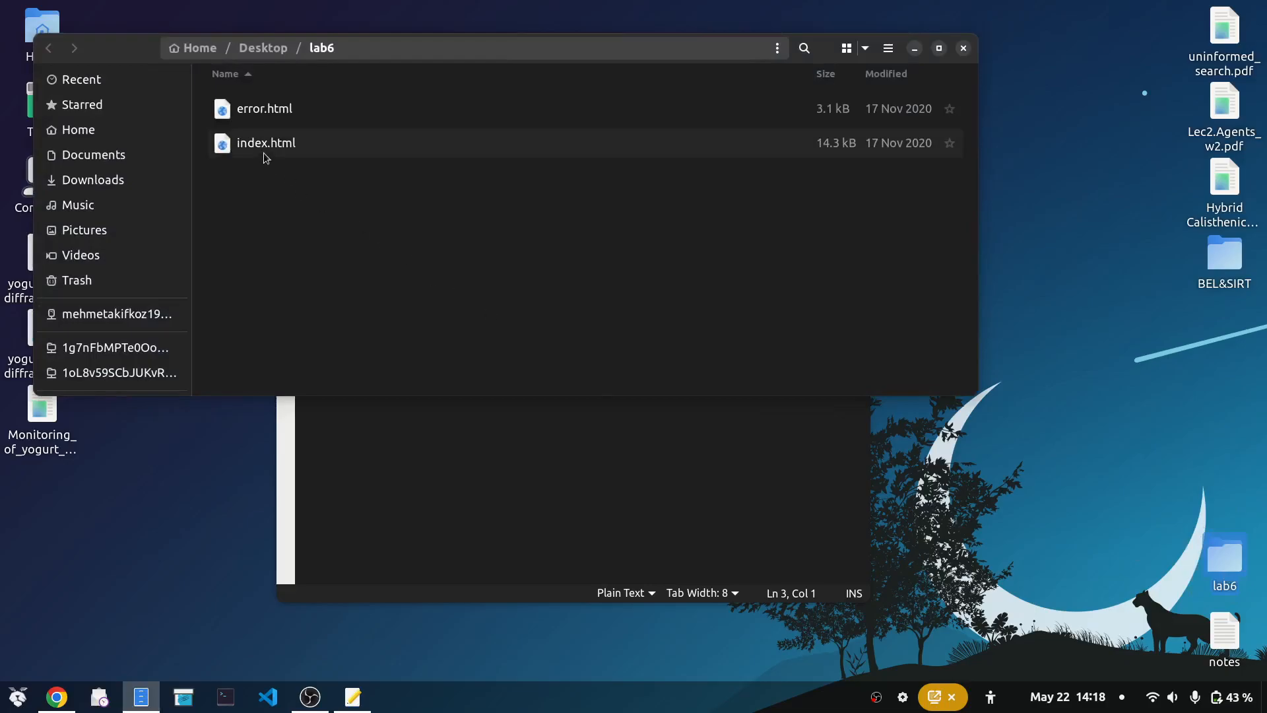
{"action": "left_click", "coordinate": [264, 129]}
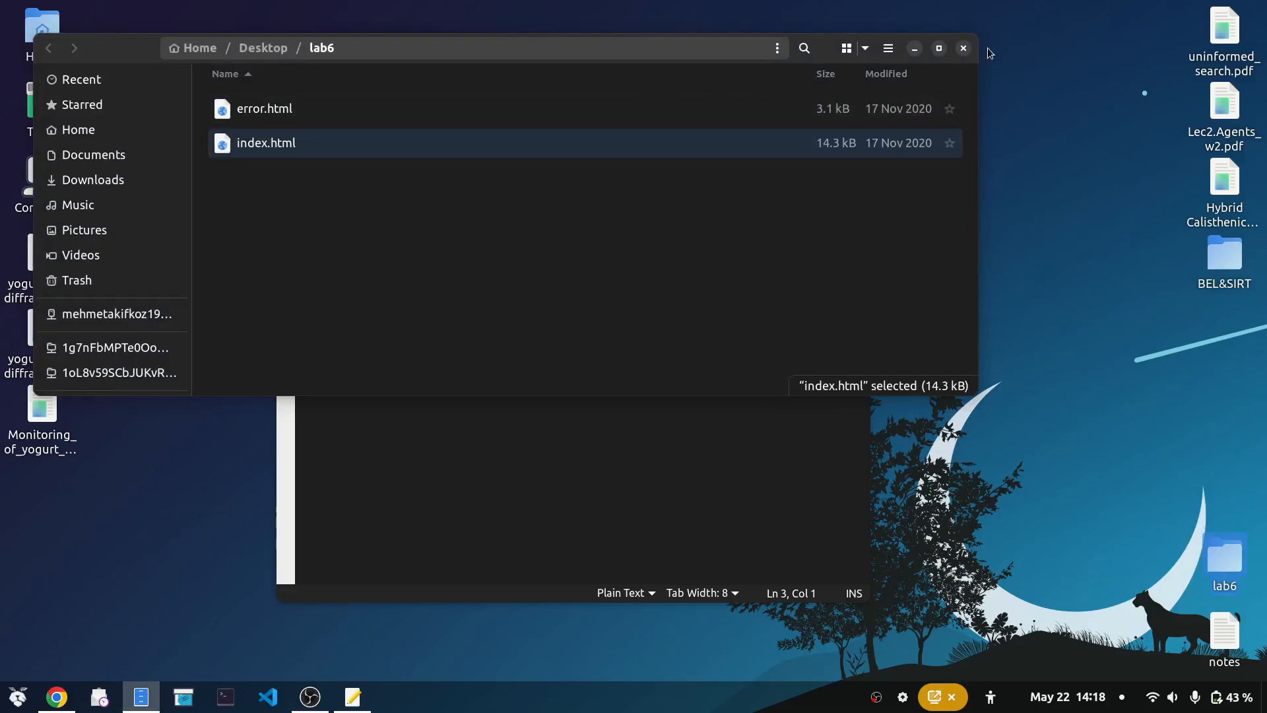
{"action": "left_click", "coordinate": [963, 48]}
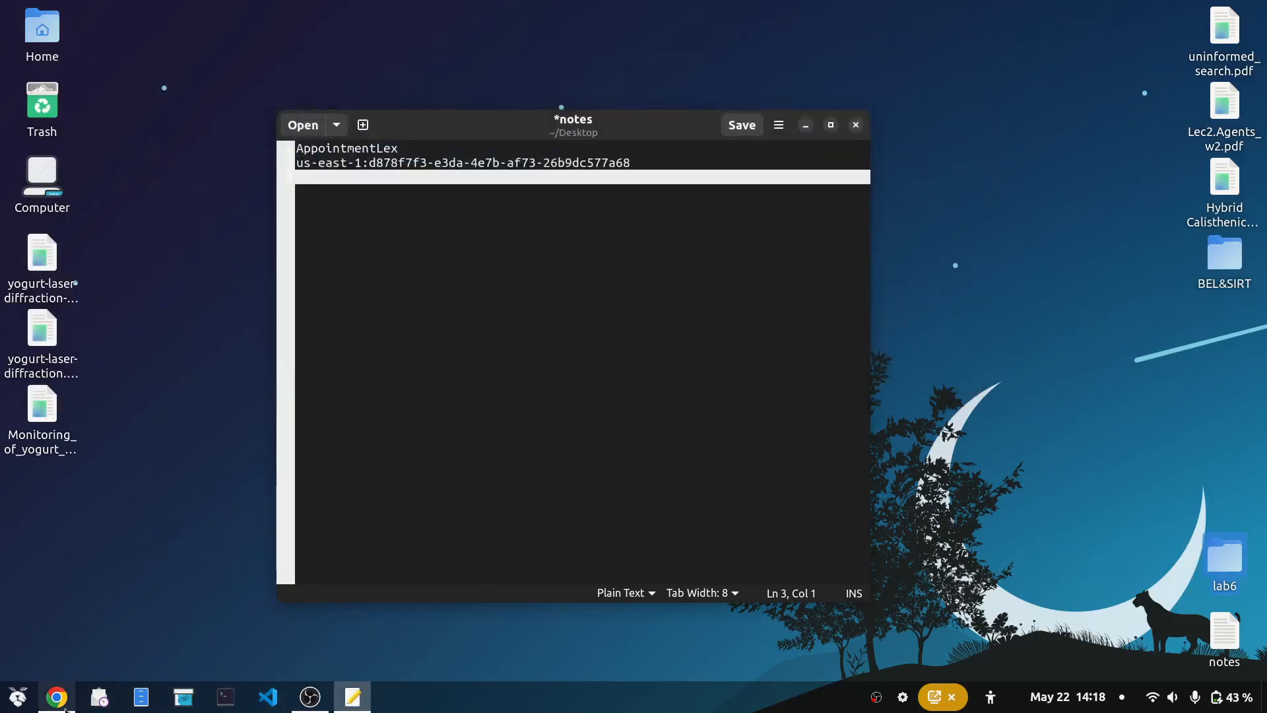
Step: Switch back to Chrome and read the index.html note and step 60 of the lab instructions in full screen
{"action": "left_click", "coordinate": [56, 697]}
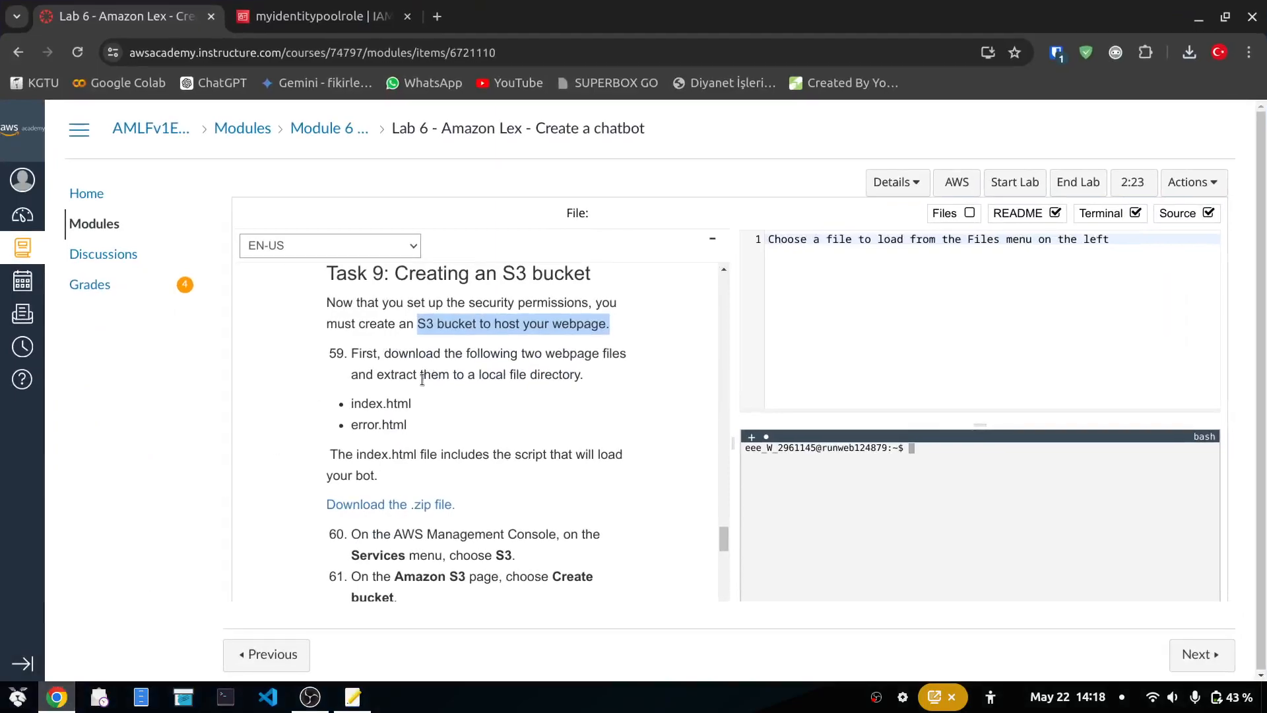
{"action": "scroll", "coordinate": [421, 379], "scroll_direction": "down", "scroll_amount": 2}
{"action": "scroll", "coordinate": [369, 379], "scroll_direction": "up", "scroll_amount": 2}
{"action": "scroll", "coordinate": [358, 378], "scroll_direction": "down", "scroll_amount": 2}
{"action": "left_click_drag", "start_coordinate": [328, 355], "coordinate": [627, 377]}
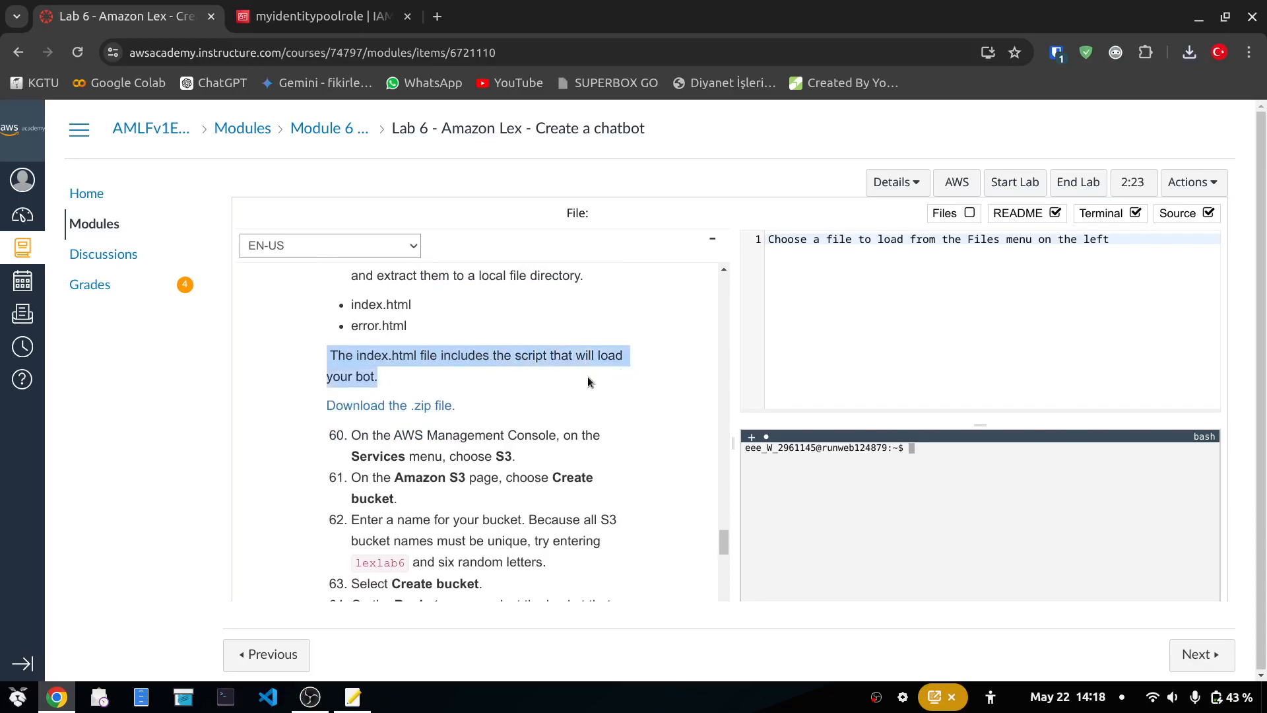
{"action": "key", "text": "F11"}
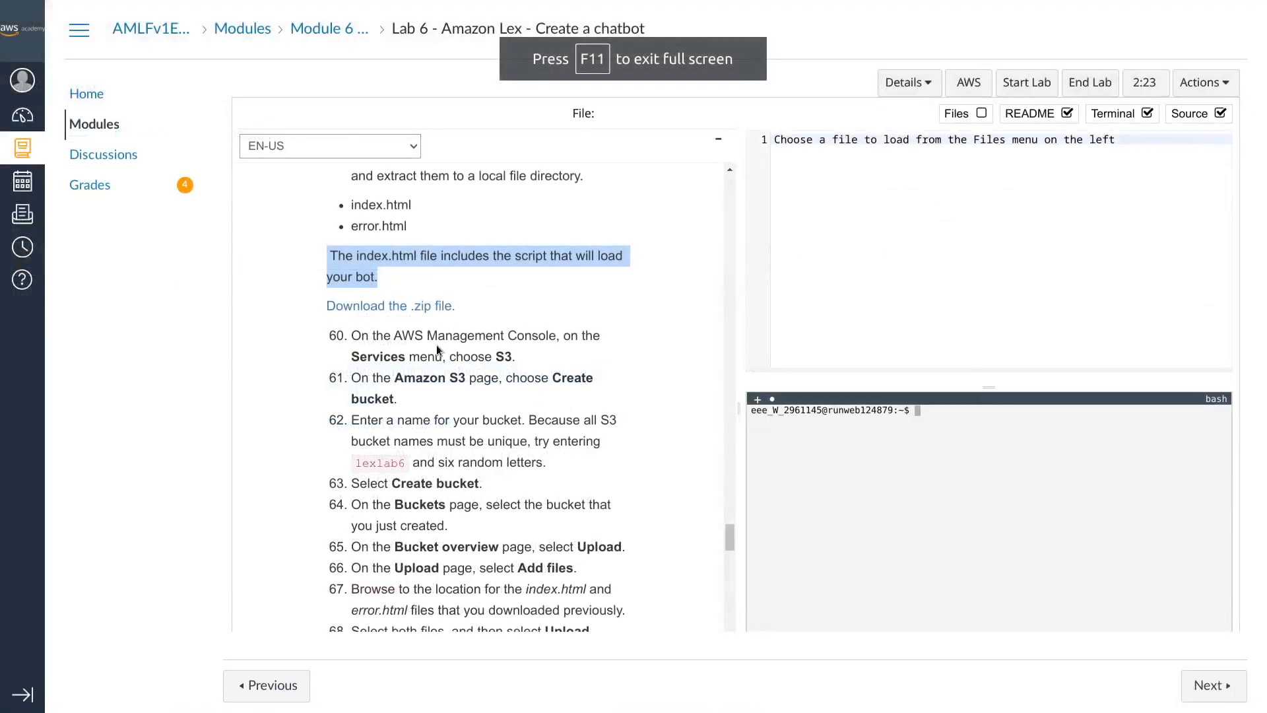
{"action": "left_click", "coordinate": [378, 333]}
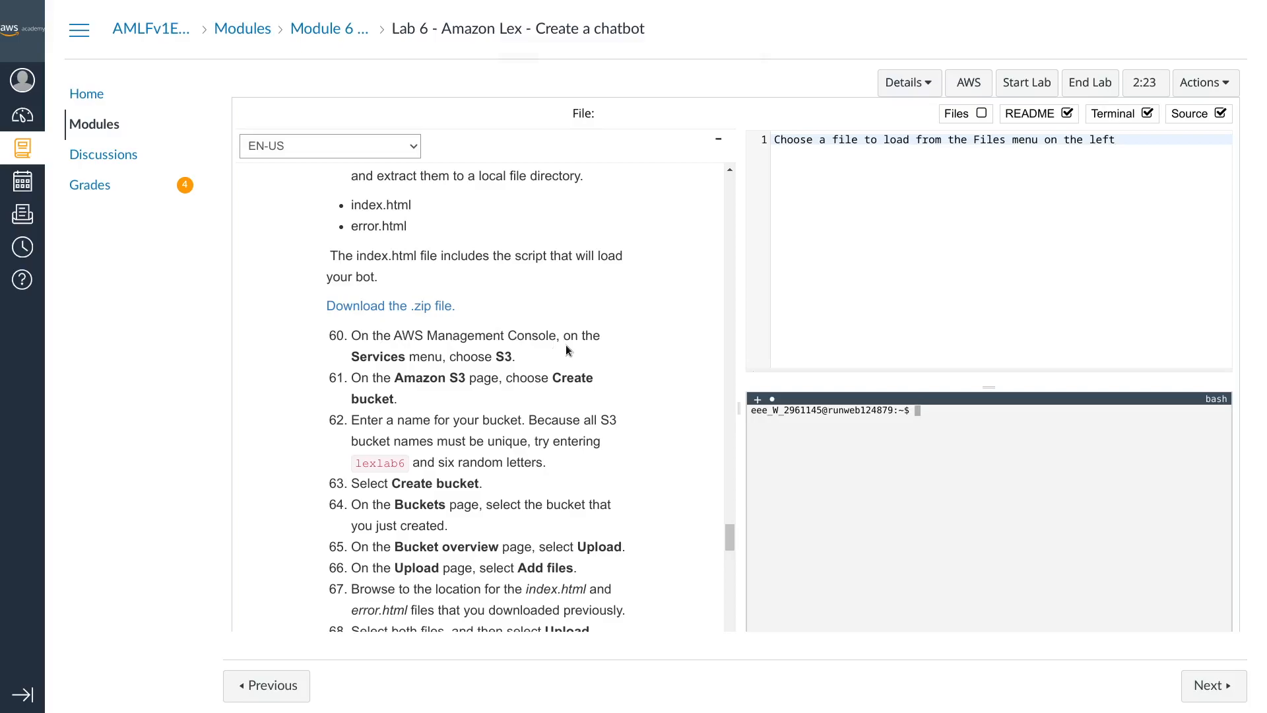
{"action": "double_click", "coordinate": [397, 356]}
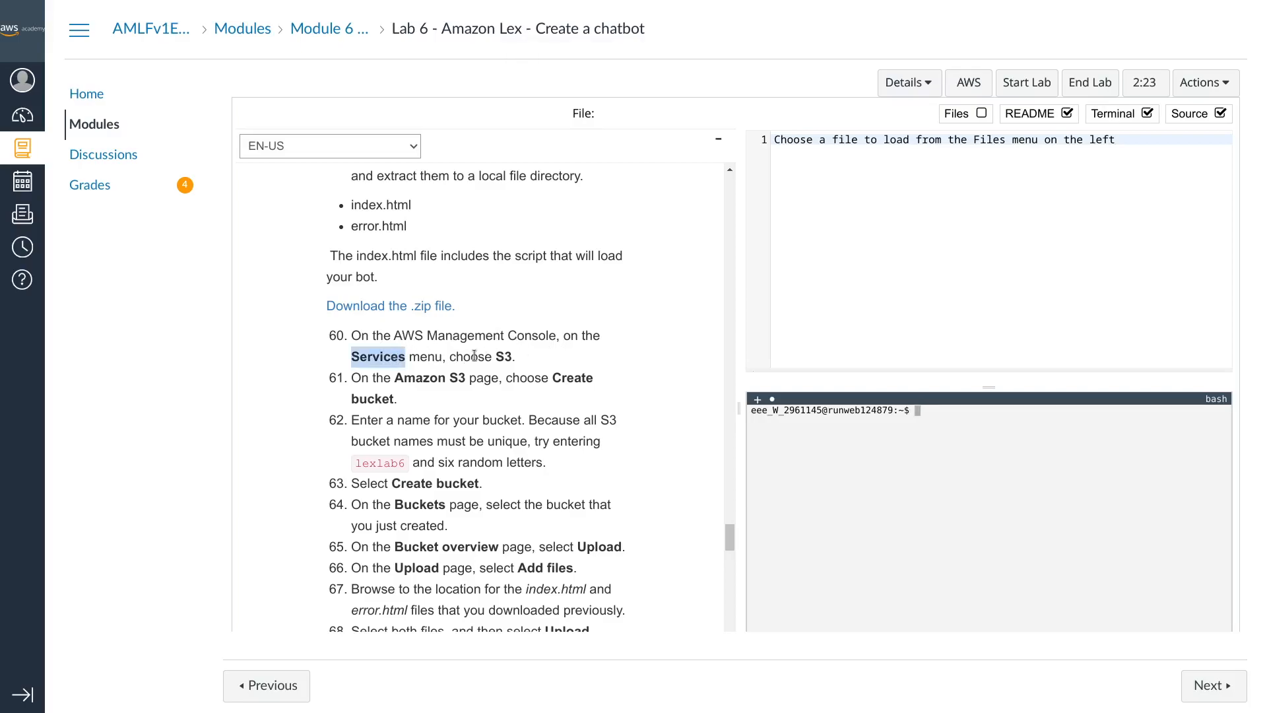
{"action": "double_click", "coordinate": [506, 356]}
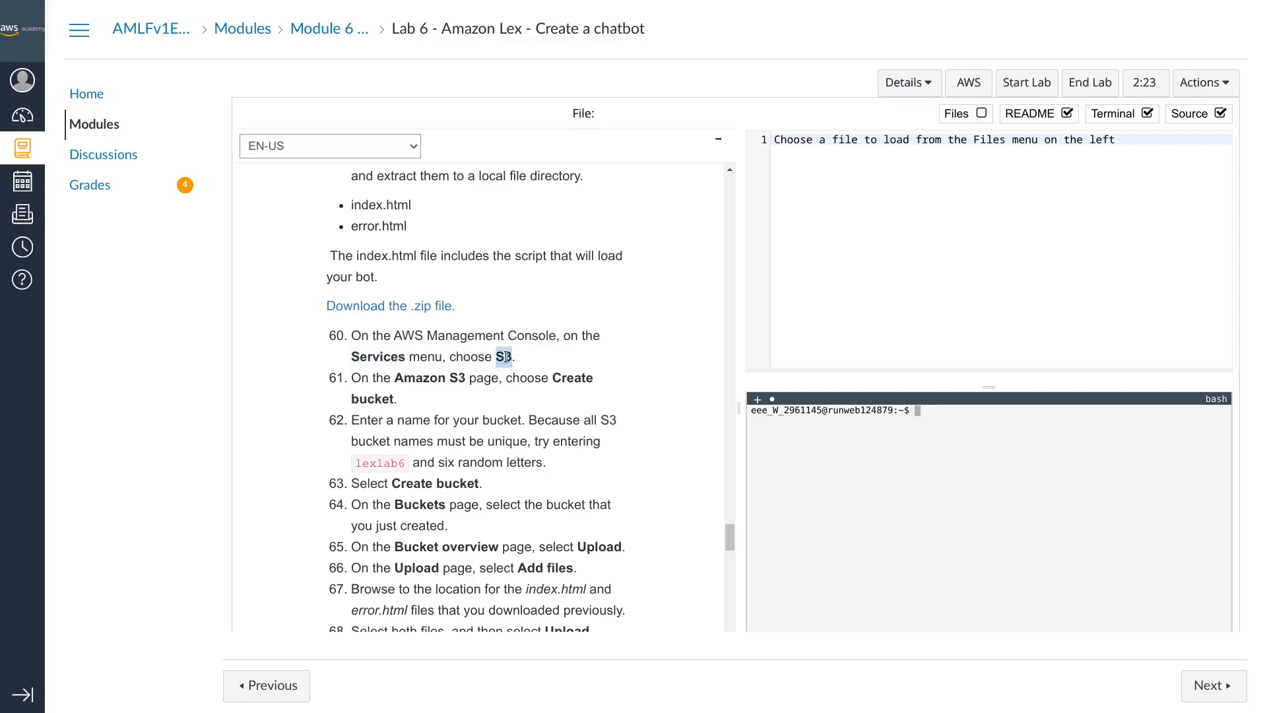
Step: Search the AWS console services for s3 and open the S3 service
{"action": "key", "text": "ctrl+Tab"}
{"action": "type", "text": "s3"}
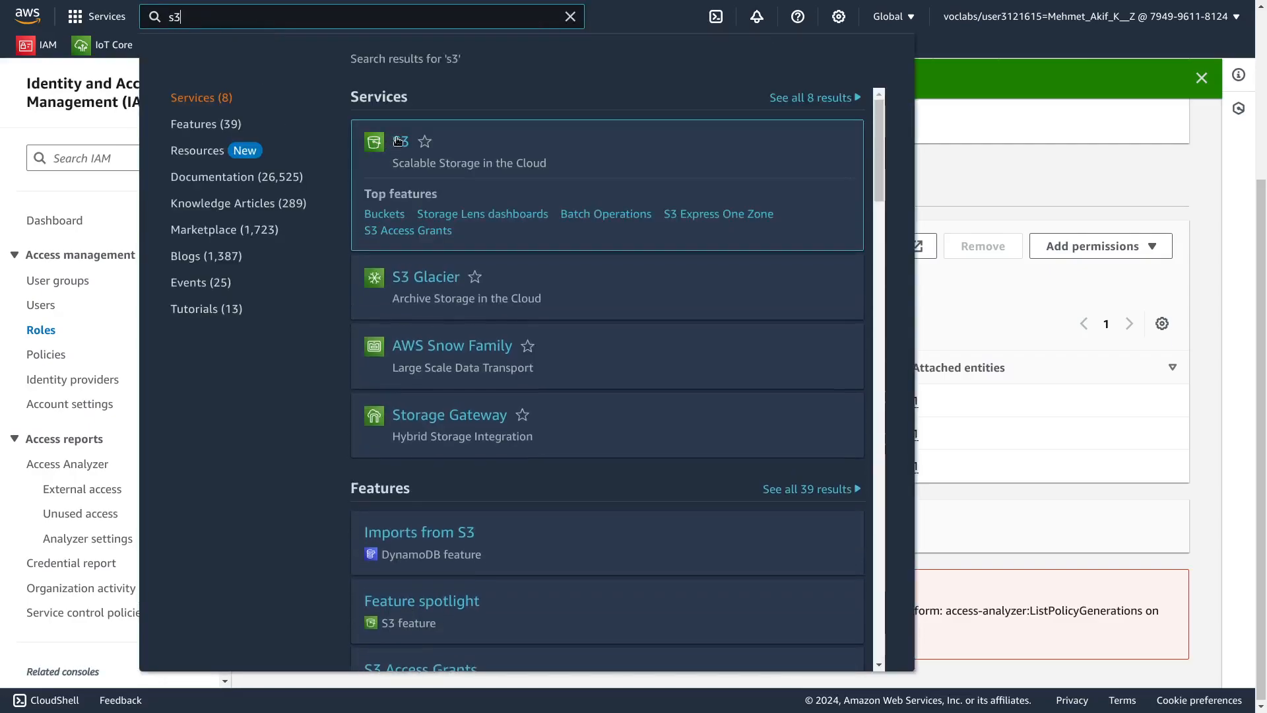
{"action": "left_click", "coordinate": [398, 141]}
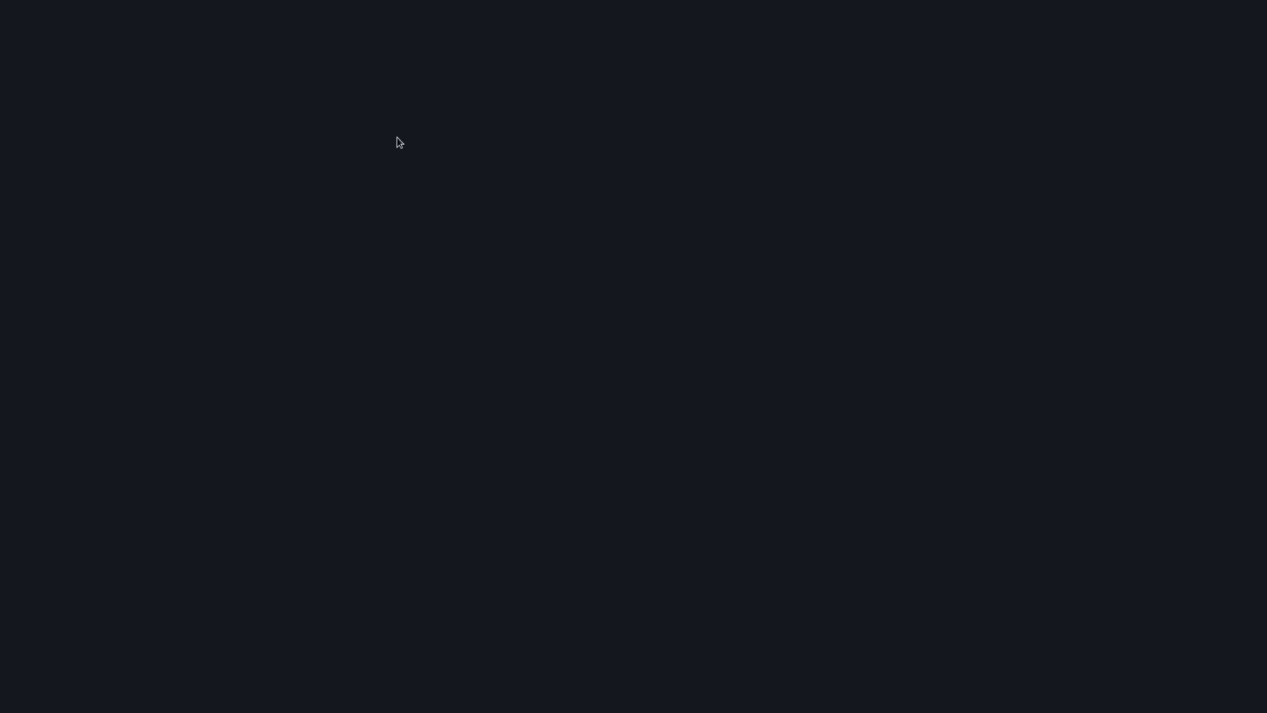
Step: Check step 61 of the lab instructions and start creating a bucket in Amazon S3
{"action": "key", "text": "ctrl+shift+Tab"}
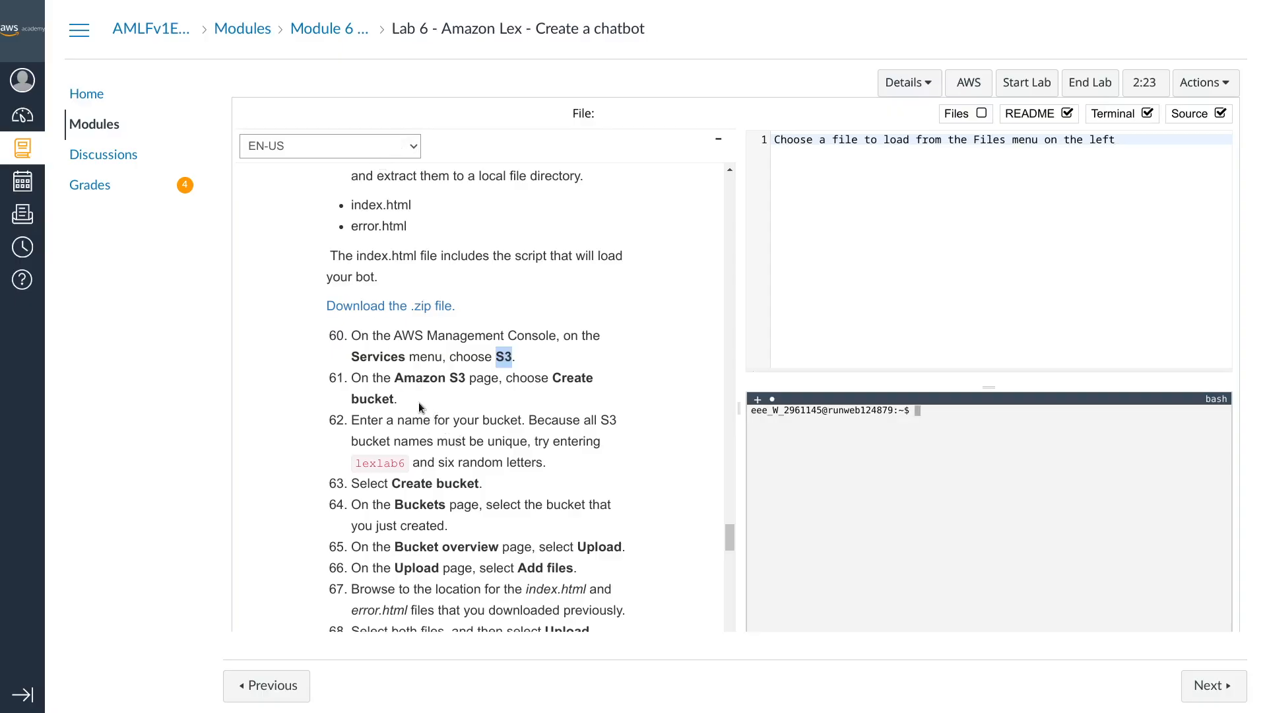
{"action": "left_click", "coordinate": [441, 393]}
{"action": "left_click_drag", "start_coordinate": [561, 375], "coordinate": [558, 400]}
{"action": "key", "text": "ctrl+Tab"}
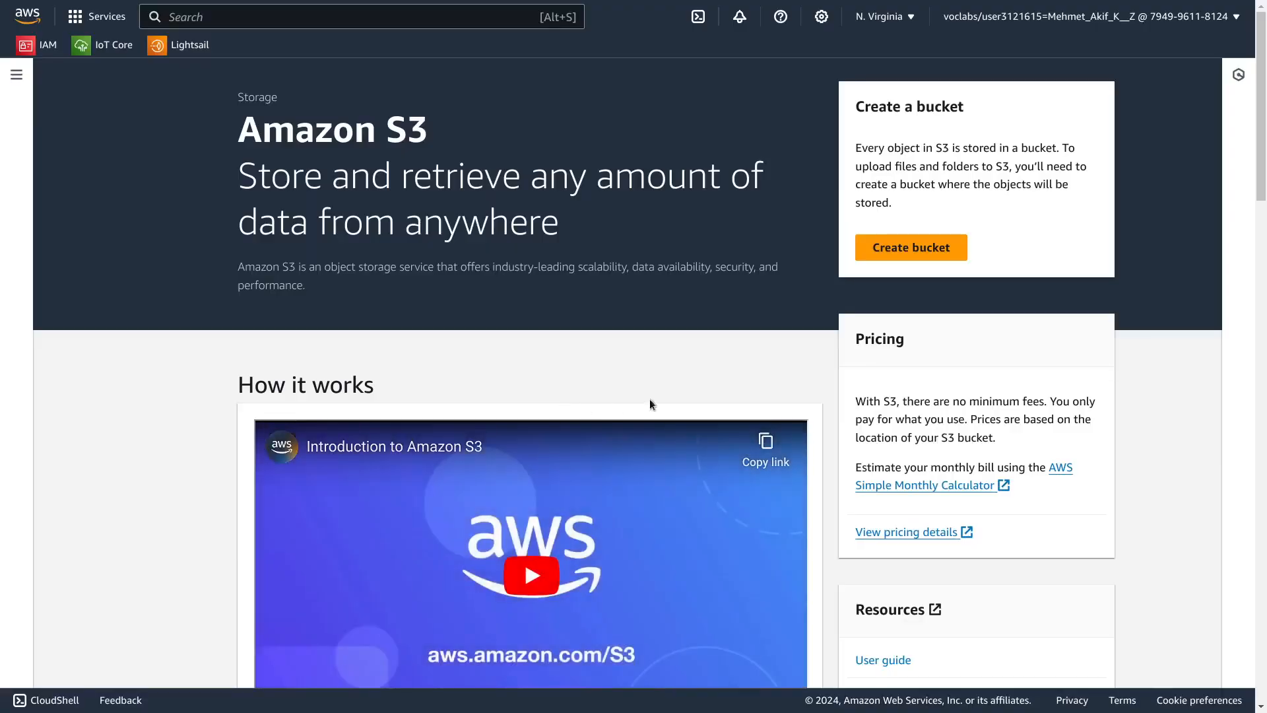
{"action": "left_click", "coordinate": [891, 246]}
Step: Copy the suggested lexlab6 prefix from step 62 of the lab instructions and name the new bucket lexlab6-1rfo31
{"action": "key", "text": "ctrl+Tab"}
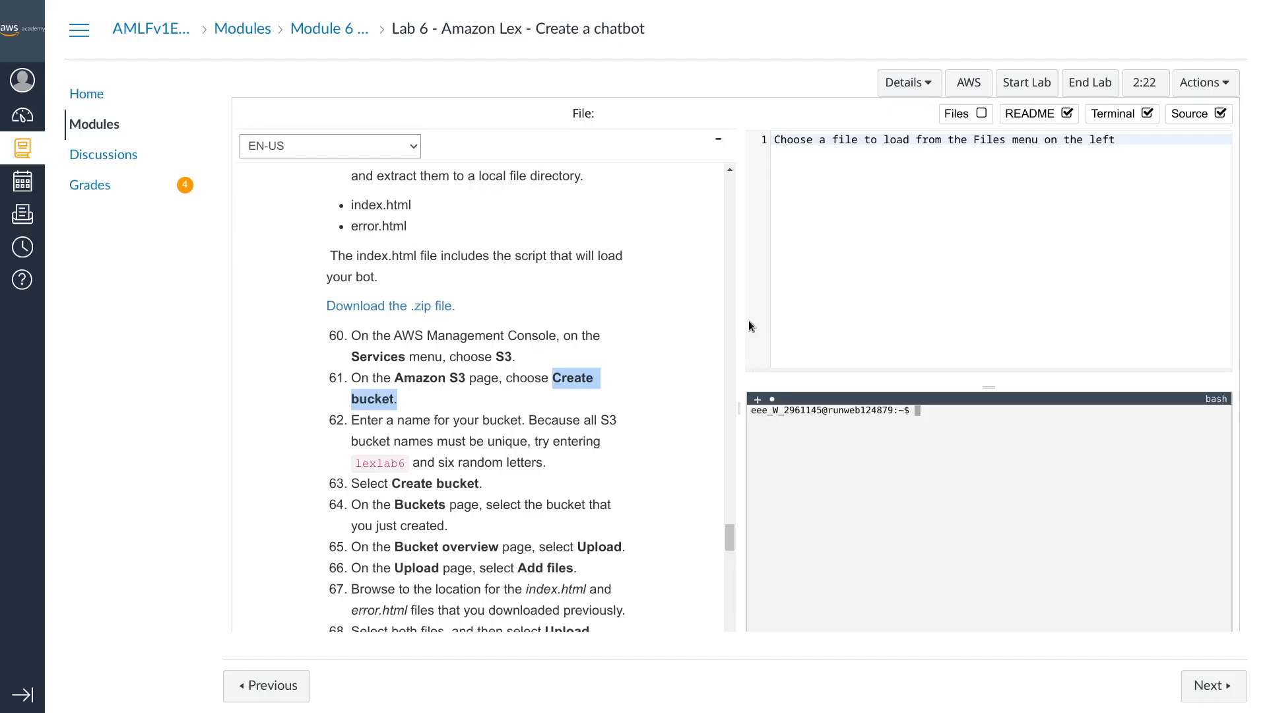
{"action": "scroll", "coordinate": [431, 389], "scroll_direction": "down", "scroll_amount": 3}
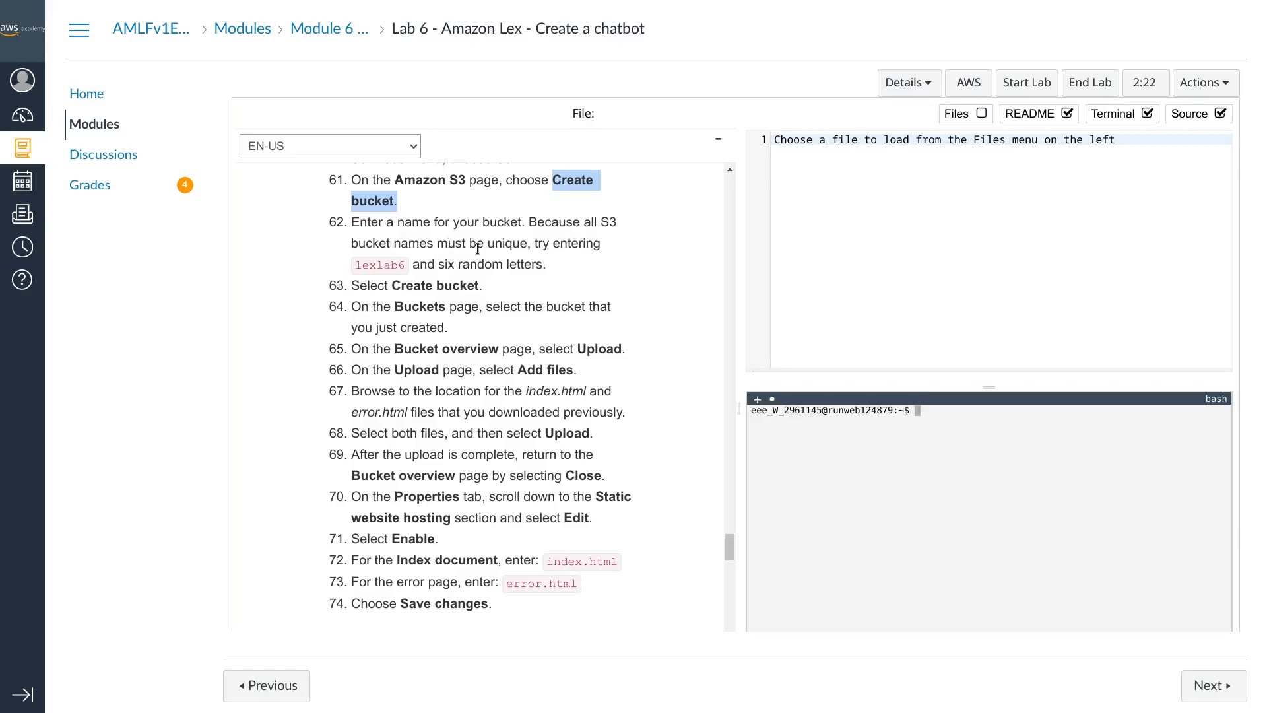
{"action": "double_click", "coordinate": [402, 265]}
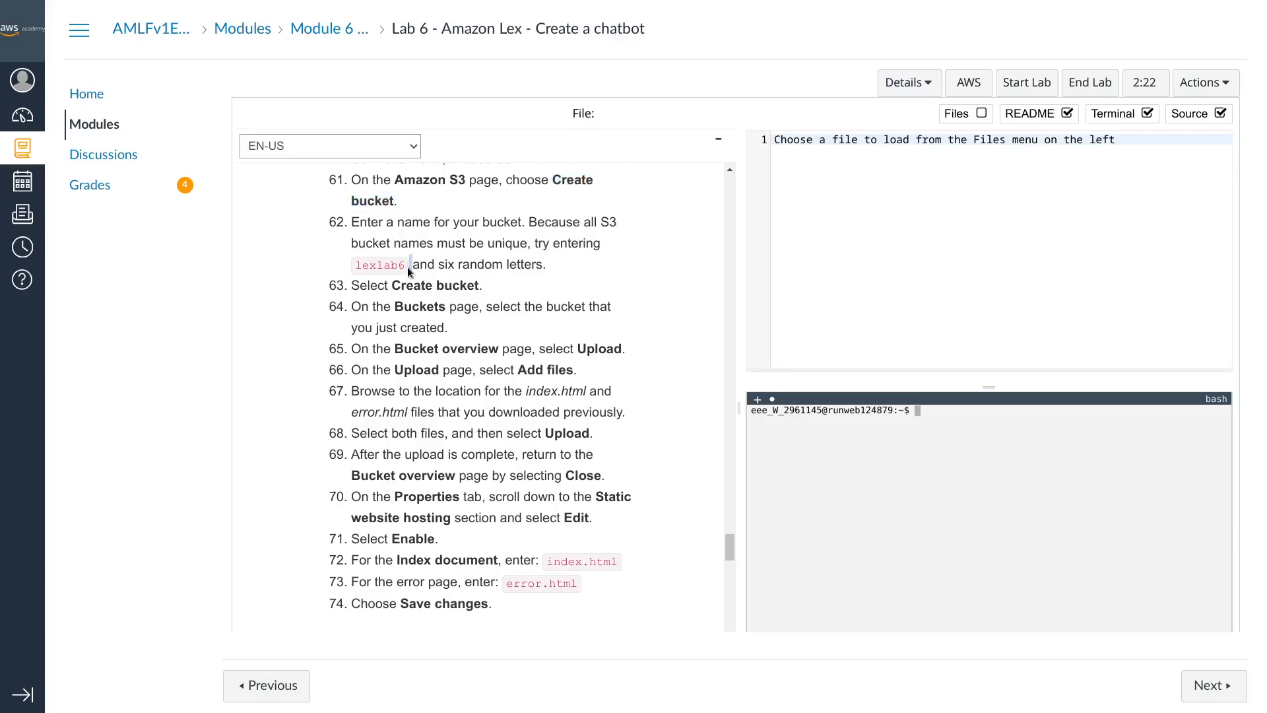
{"action": "double_click", "coordinate": [394, 264]}
{"action": "key", "text": "ctrl+c"}
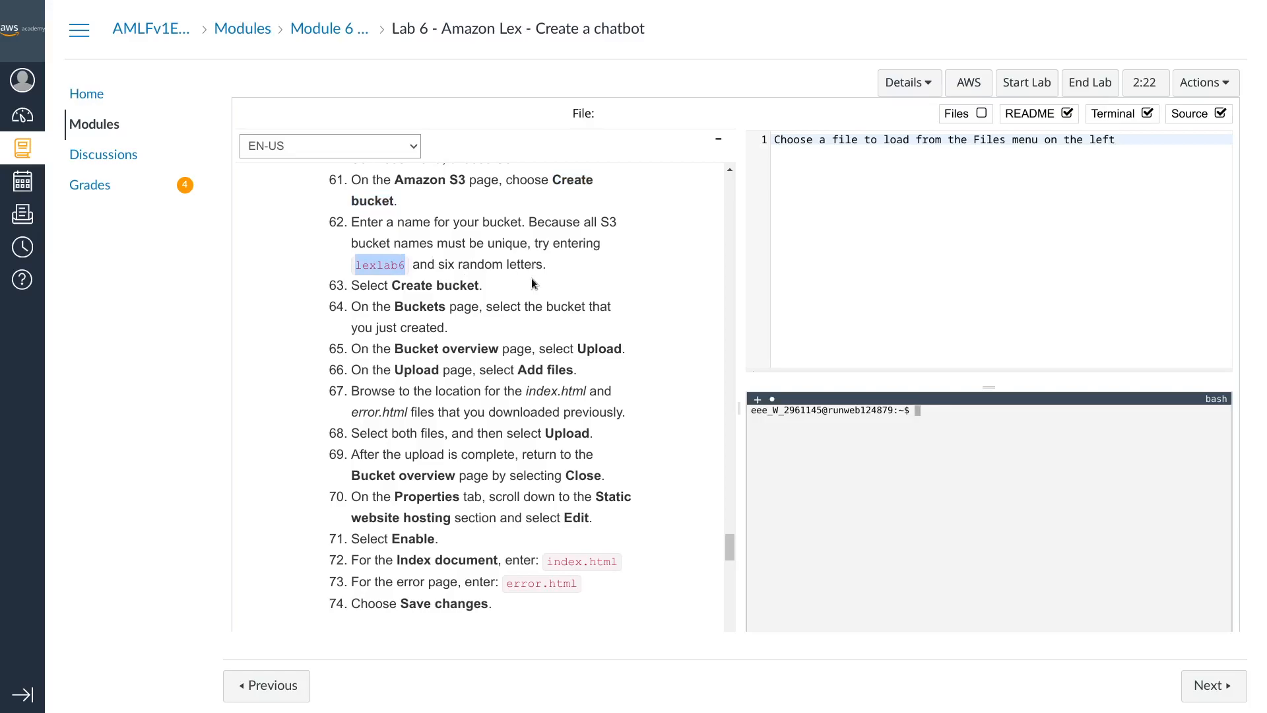
{"action": "key", "text": "ctrl+Tab"}
{"action": "left_click", "coordinate": [265, 449]}
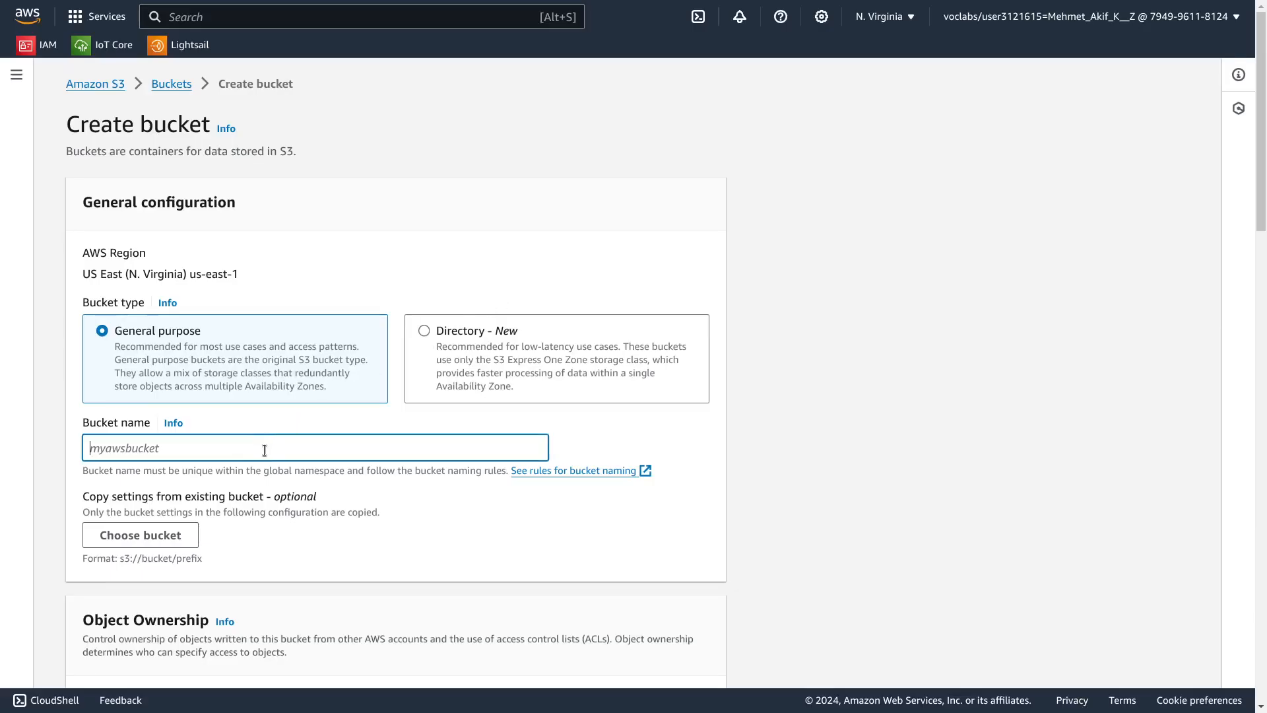
{"action": "key", "text": "ctrl+v"}
Step: Check step 63 of the lab instructions and create the lexlab6-1rfo31 bucket with the default settings
{"action": "key", "text": "alt+Tab"}
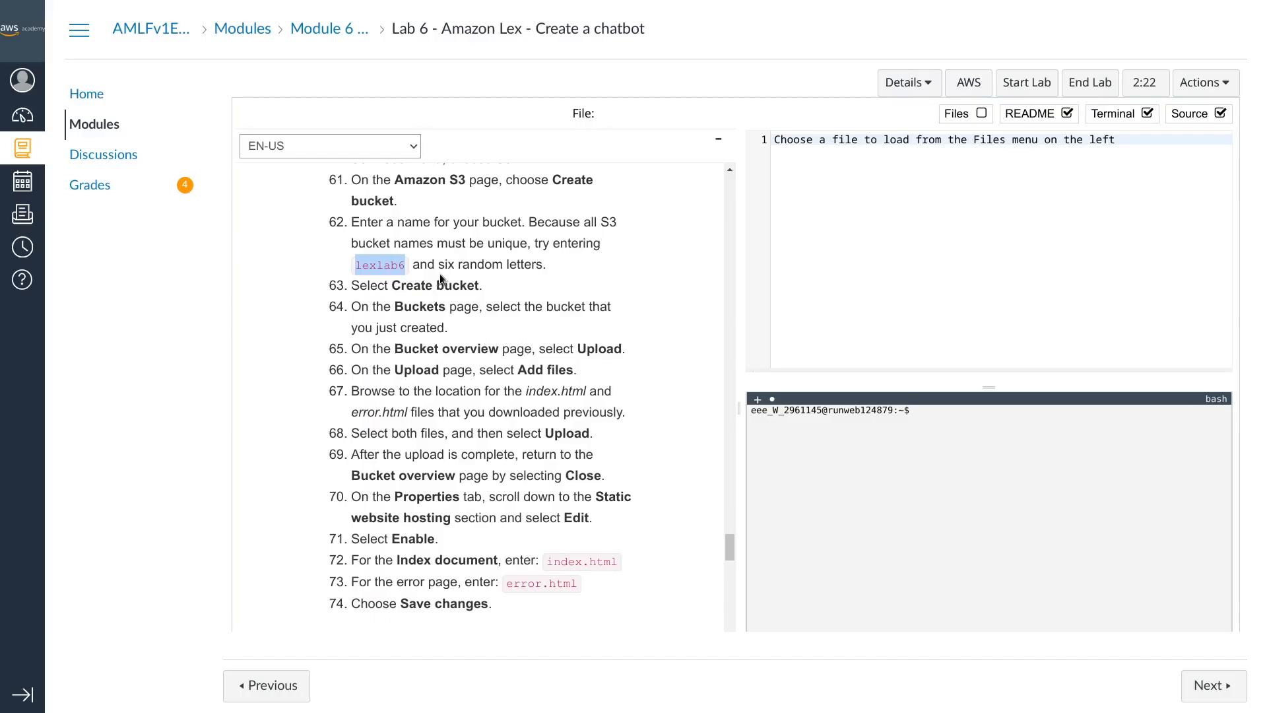
{"action": "key", "text": "alt+Tab"}
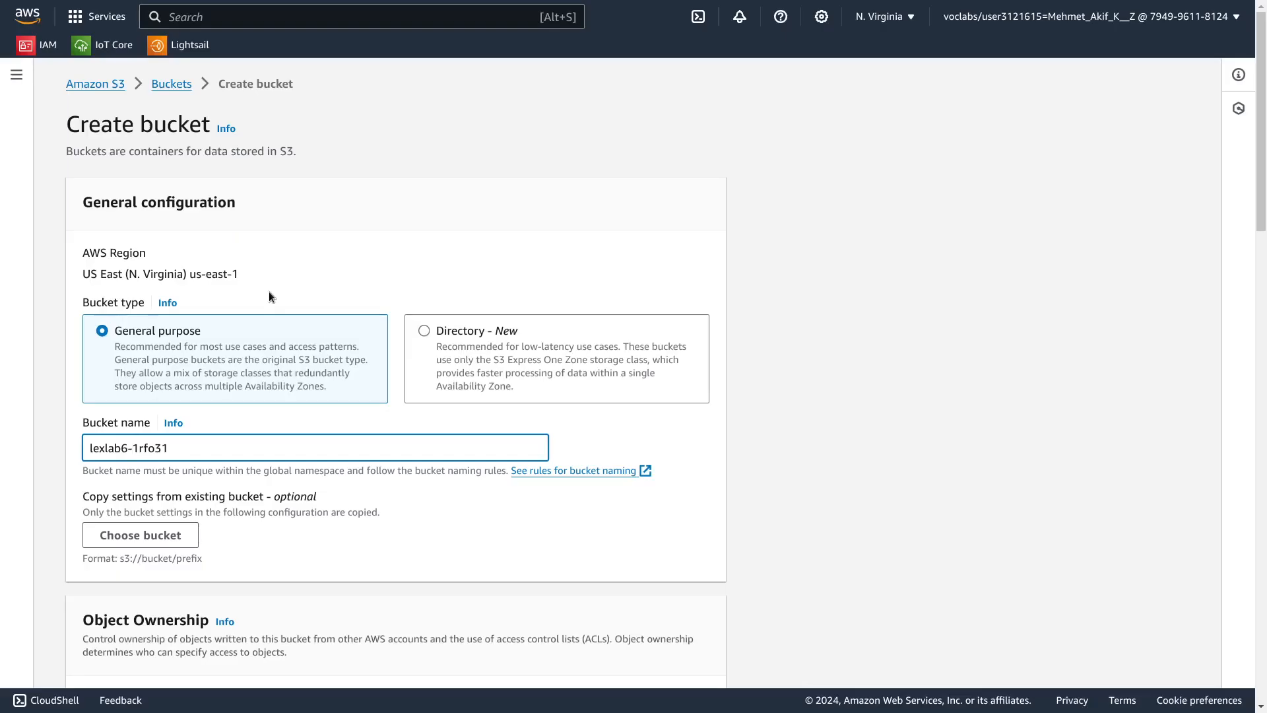
{"action": "key", "text": "alt+Tab"}
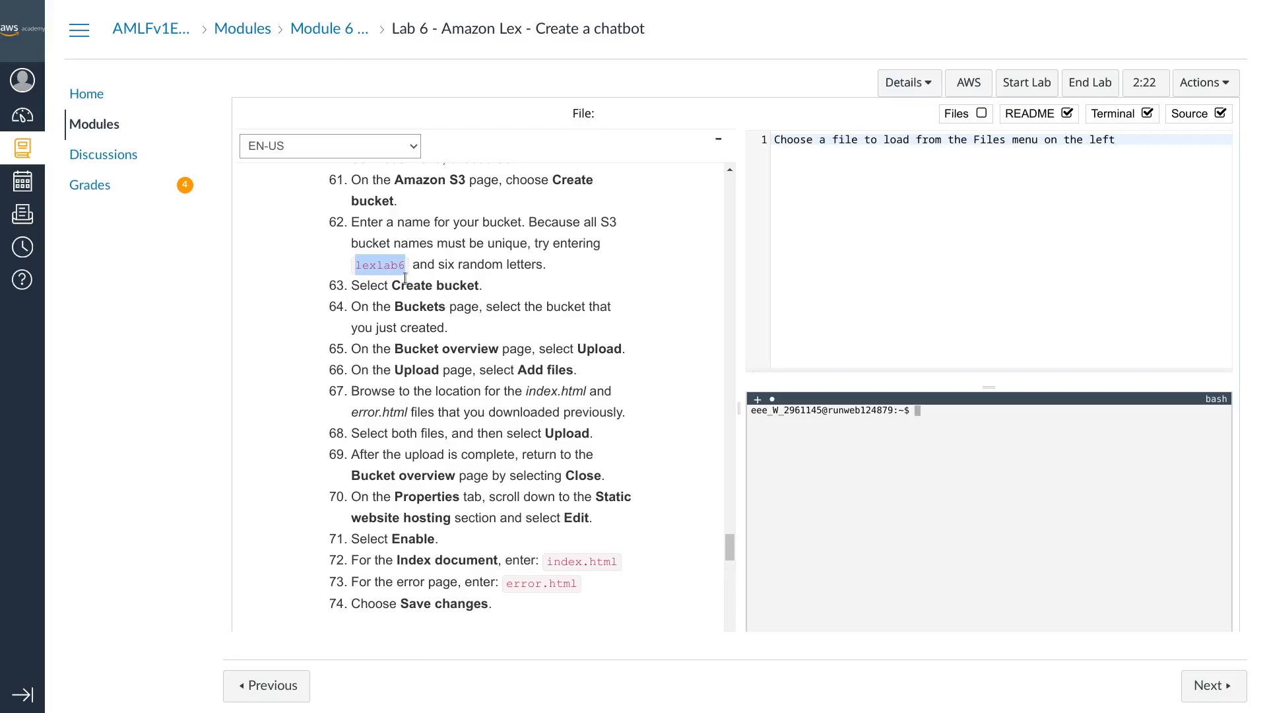
{"action": "left_click_drag", "start_coordinate": [392, 285], "coordinate": [484, 285]}
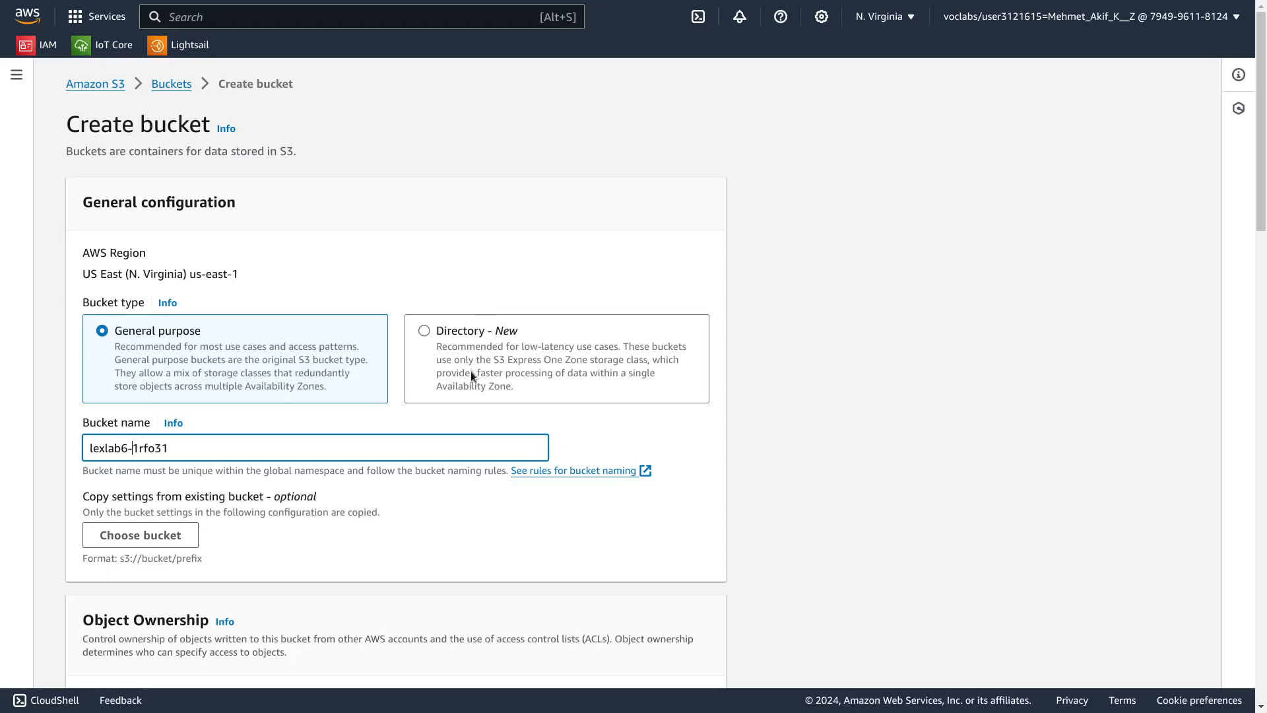
{"action": "key", "text": "alt+Tab"}
{"action": "scroll", "coordinate": [462, 396], "scroll_direction": "down", "scroll_amount": 3}
{"action": "scroll", "coordinate": [315, 415], "scroll_direction": "down", "scroll_amount": 15}
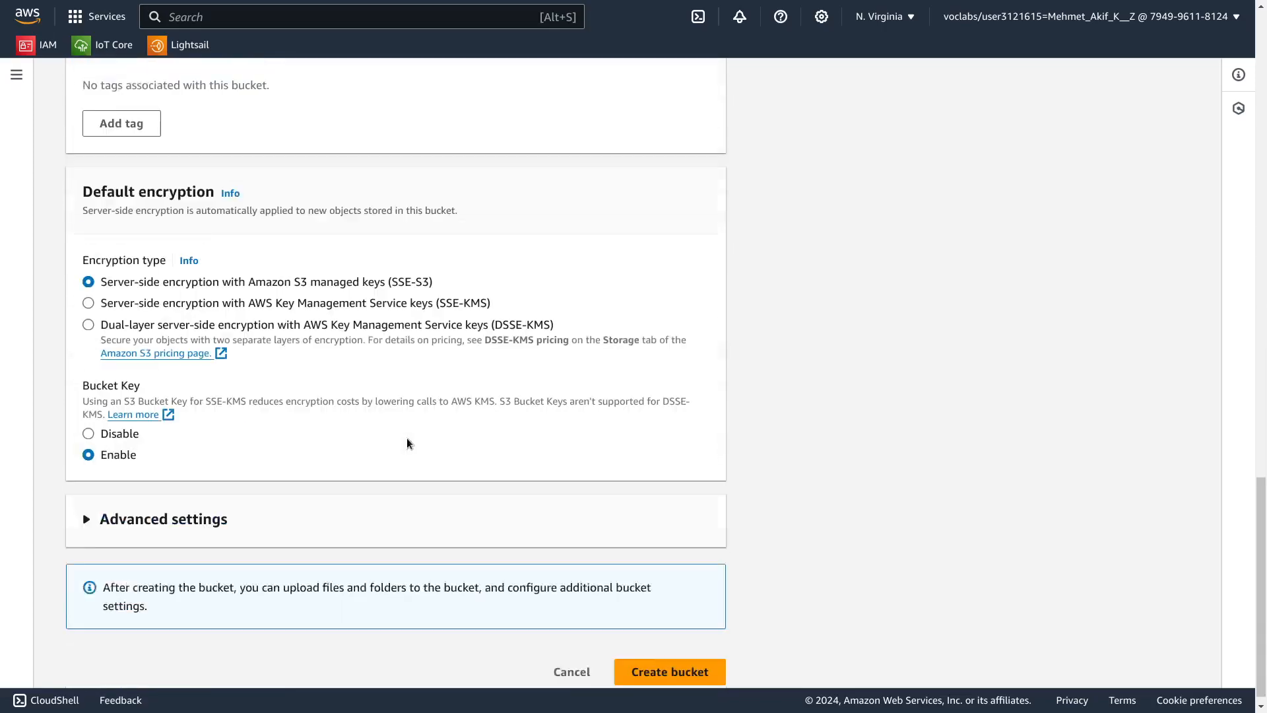
{"action": "left_click", "coordinate": [653, 660]}
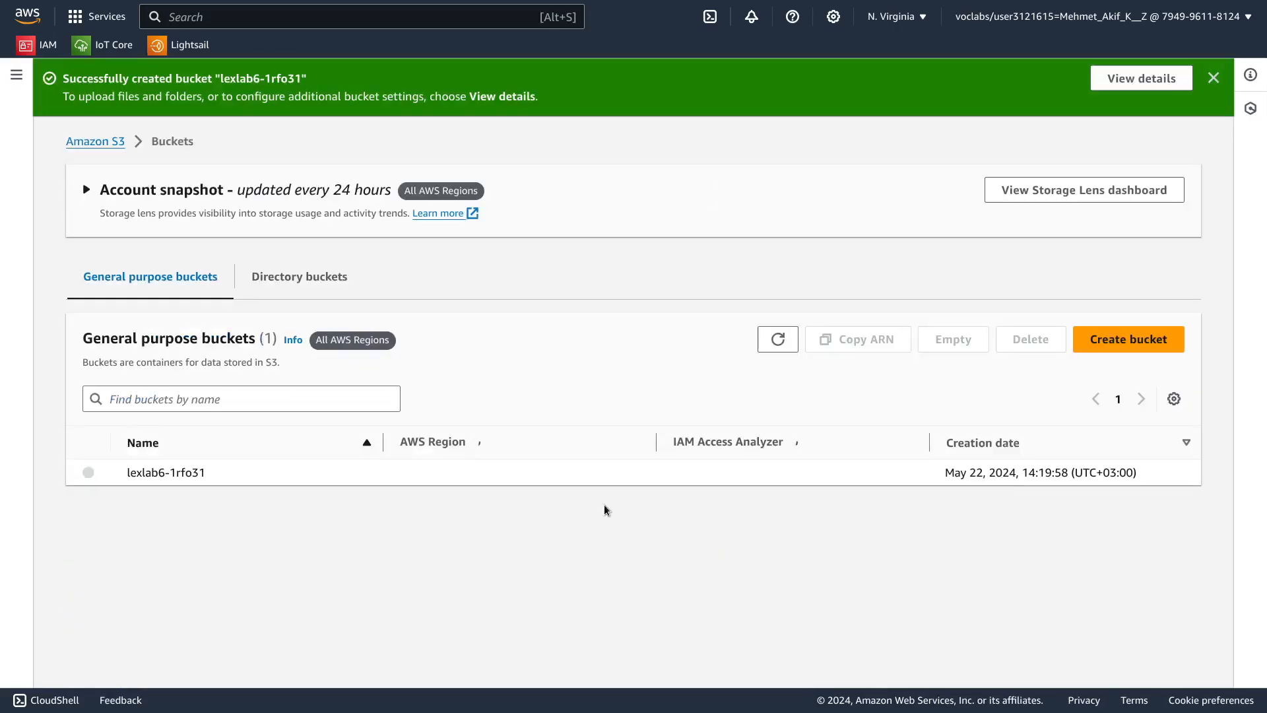
Step: Read step 64 of the lab instructions and open the lexlab6-1rfo31 bucket from the bucket list
{"action": "key", "text": "alt+Tab"}
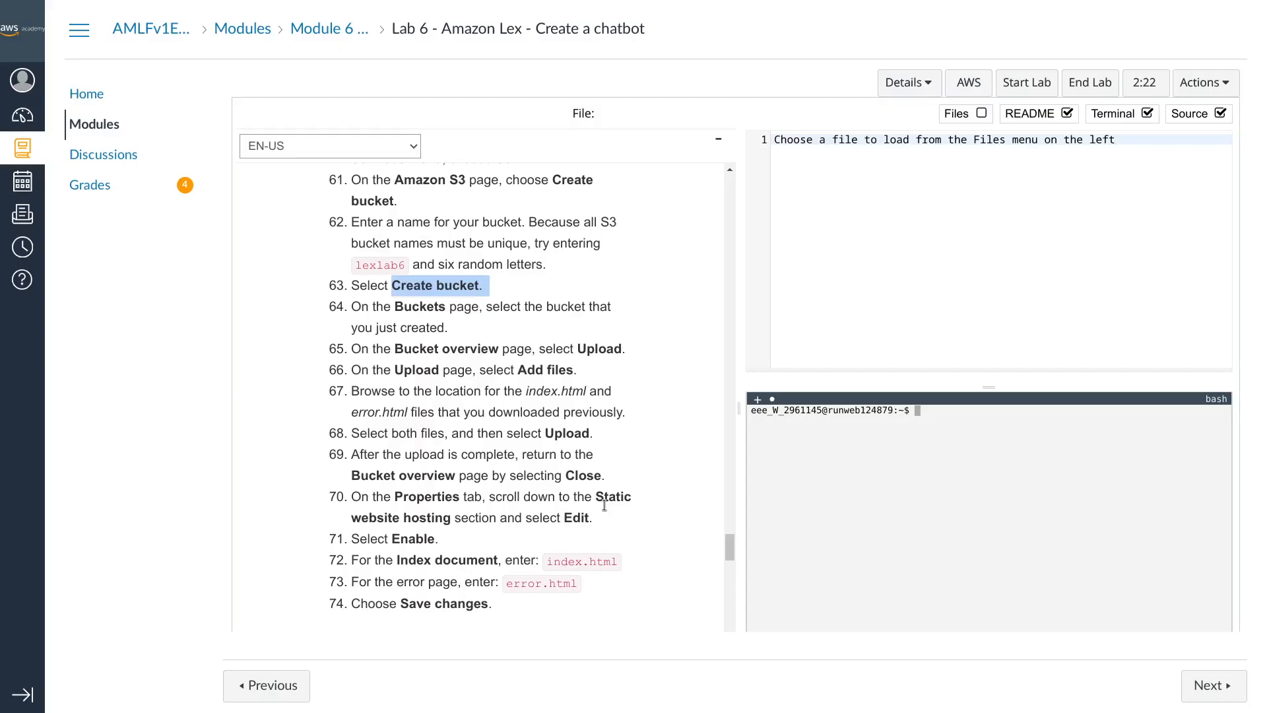
{"action": "left_click", "coordinate": [417, 301]}
{"action": "double_click", "coordinate": [432, 309]}
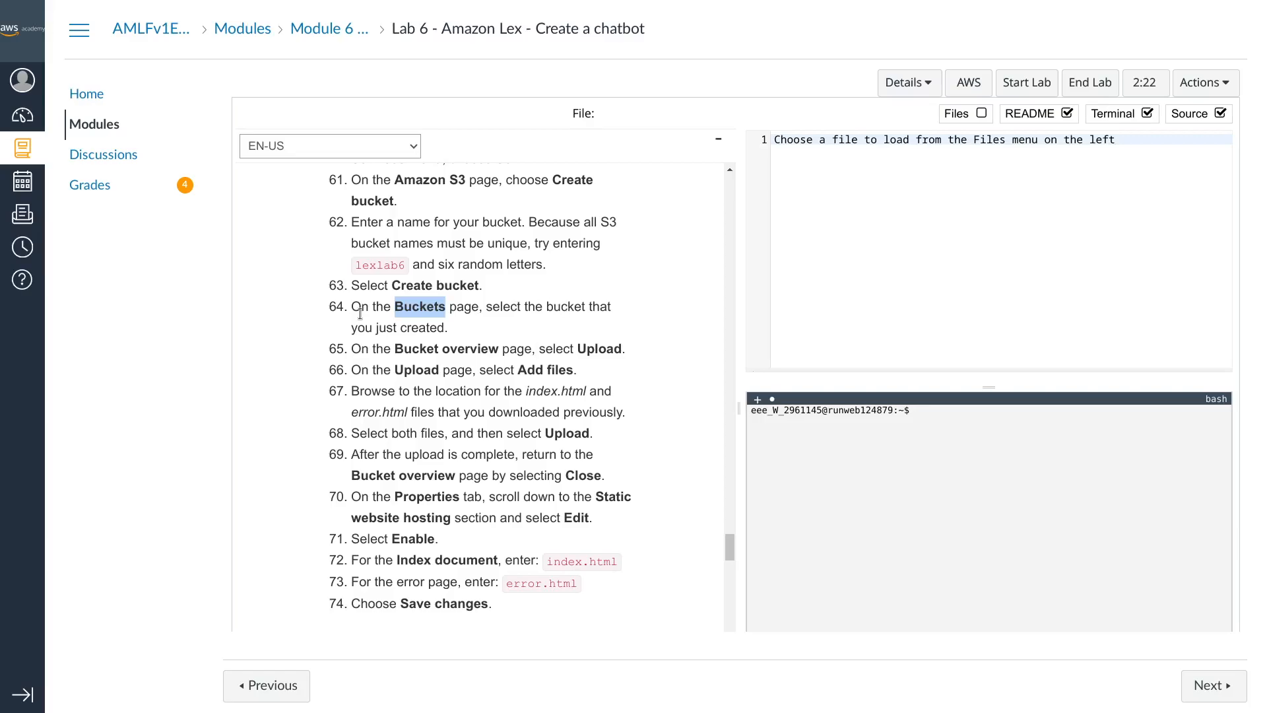
{"action": "left_click_drag", "start_coordinate": [465, 331], "coordinate": [489, 309]}
{"action": "key", "text": "ctrl+Tab"}
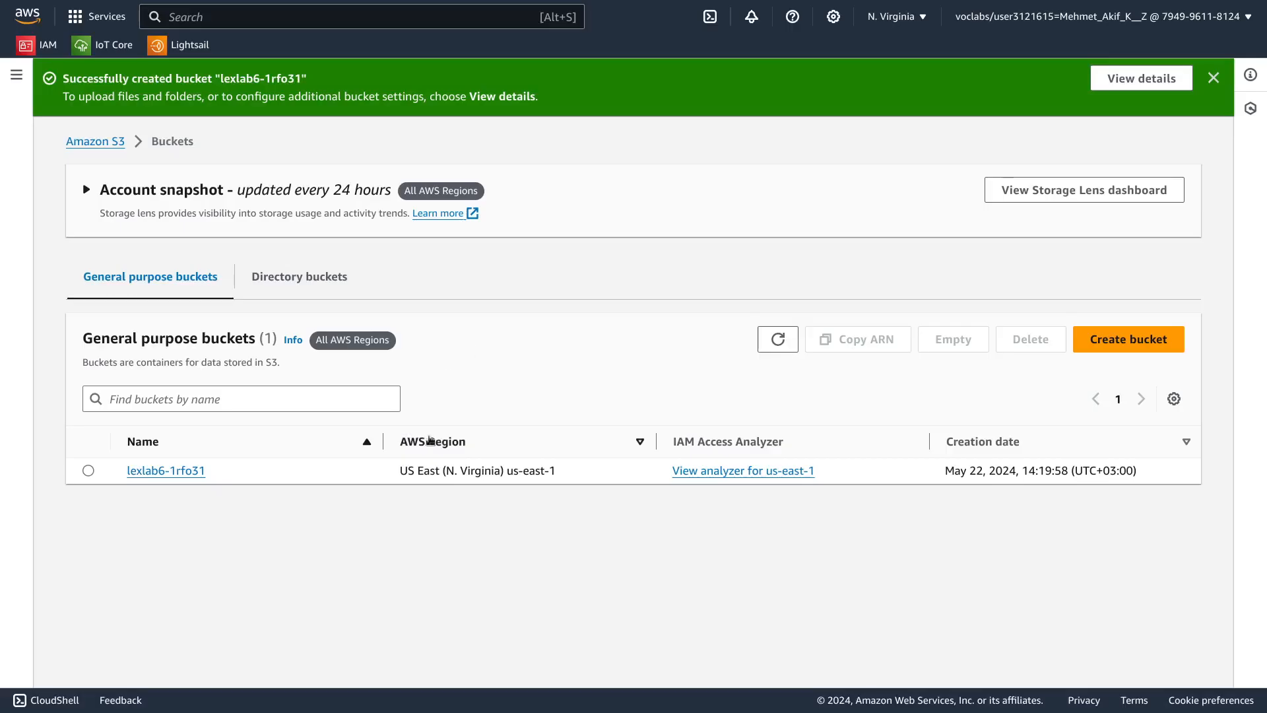
{"action": "left_click", "coordinate": [149, 475]}
Step: Read step 65 of the lab instructions and start an upload in the lexlab6-1rfo31 bucket
{"action": "key", "text": "ctrl+Tab"}
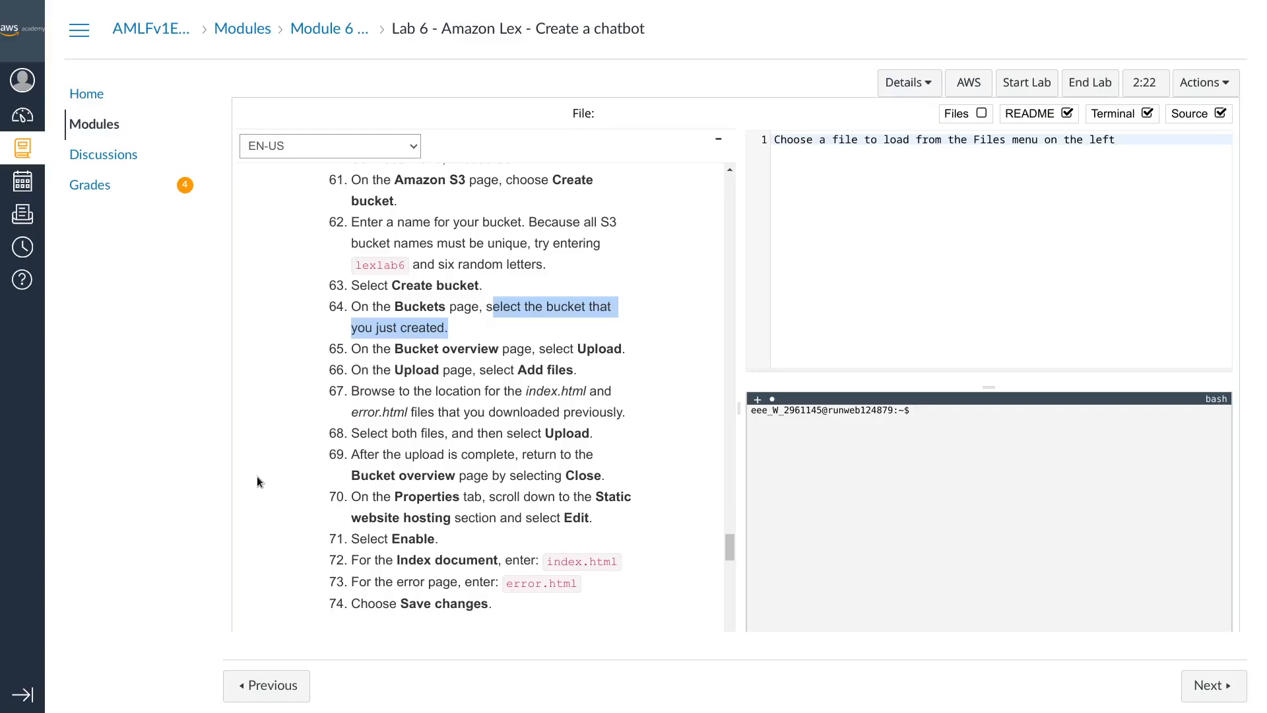
{"action": "left_click", "coordinate": [394, 348]}
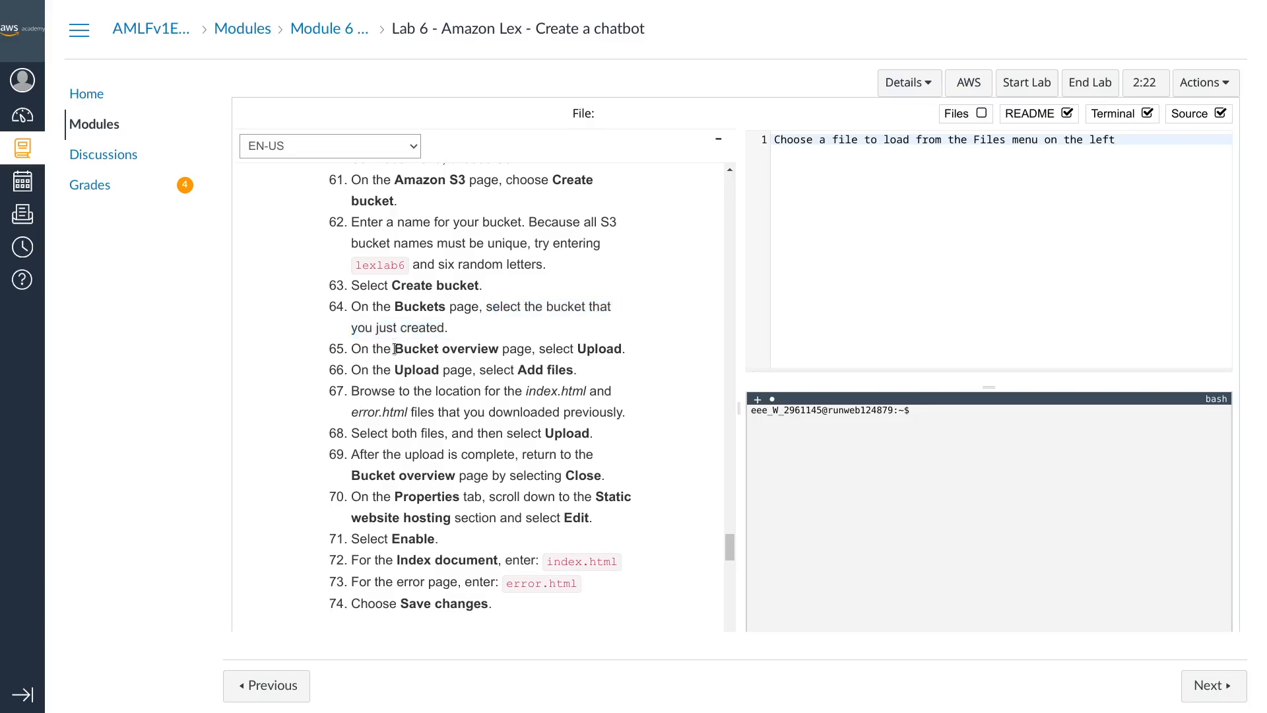
{"action": "left_click_drag", "start_coordinate": [394, 348], "coordinate": [502, 349]}
{"action": "double_click", "coordinate": [607, 349]}
{"action": "key", "text": "ctrl+Tab"}
{"action": "left_click", "coordinate": [632, 452]}
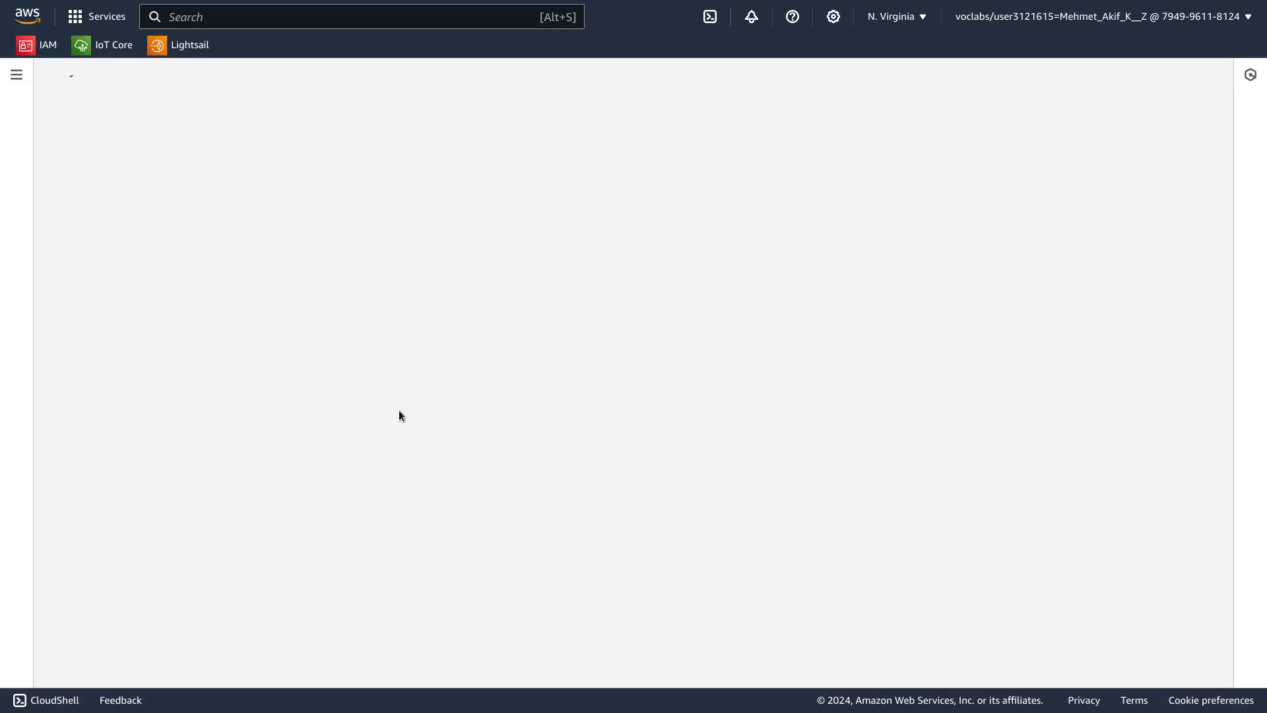
Step: Check steps 66 and 67 of the lab instructions and add error.html and index.html from the Desktop's lab6 folder to the upload
{"action": "key", "text": "ctrl+shift+Tab"}
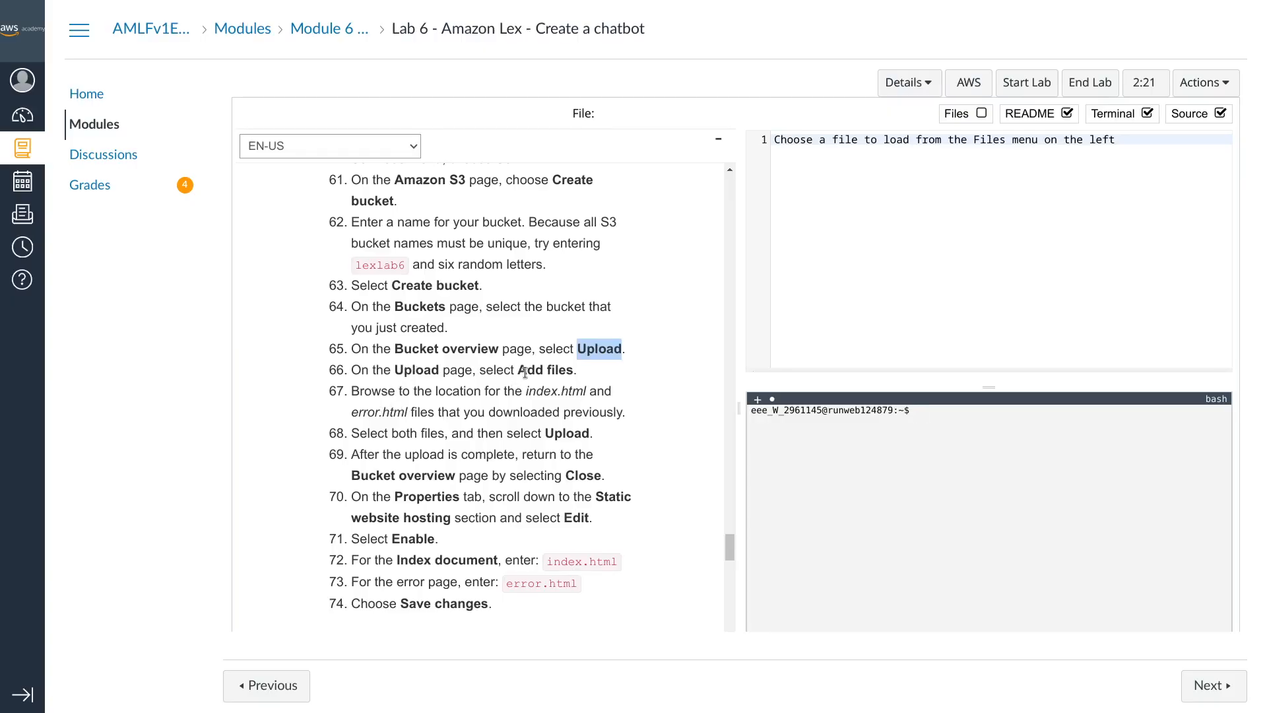
{"action": "left_click_drag", "start_coordinate": [519, 371], "coordinate": [587, 392]}
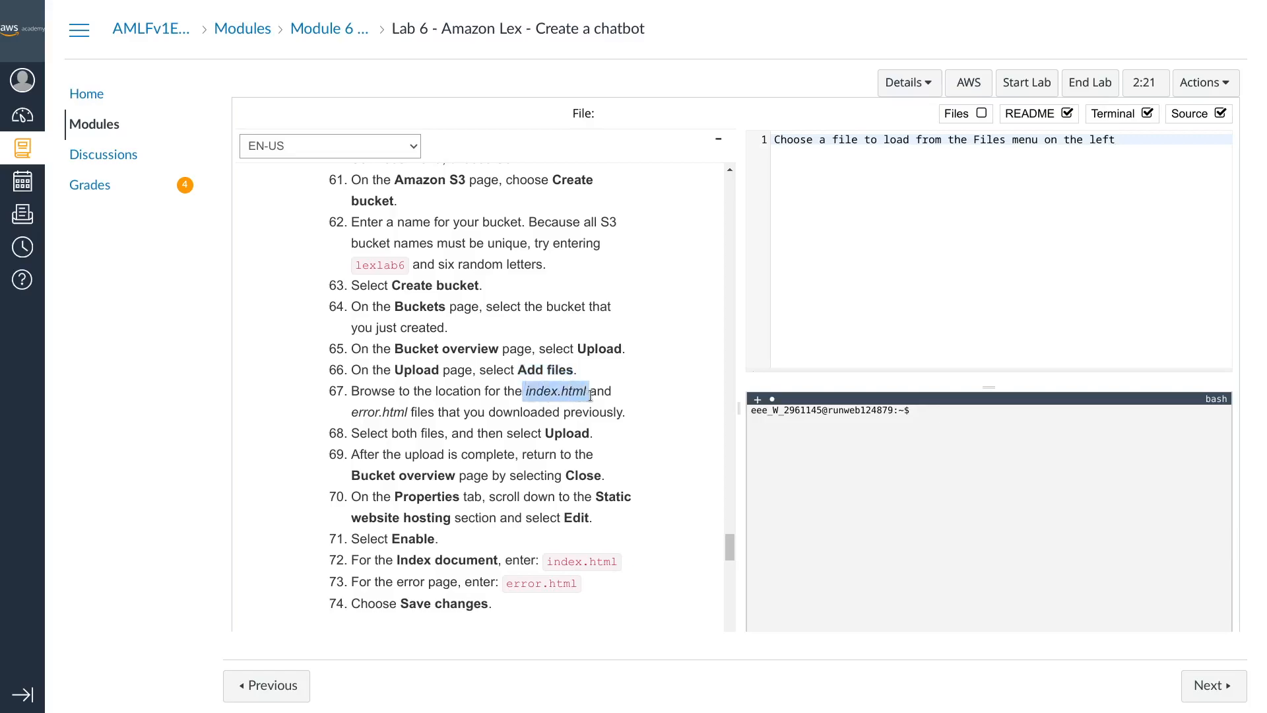
{"action": "left_click_drag", "start_coordinate": [351, 413], "coordinate": [409, 414]}
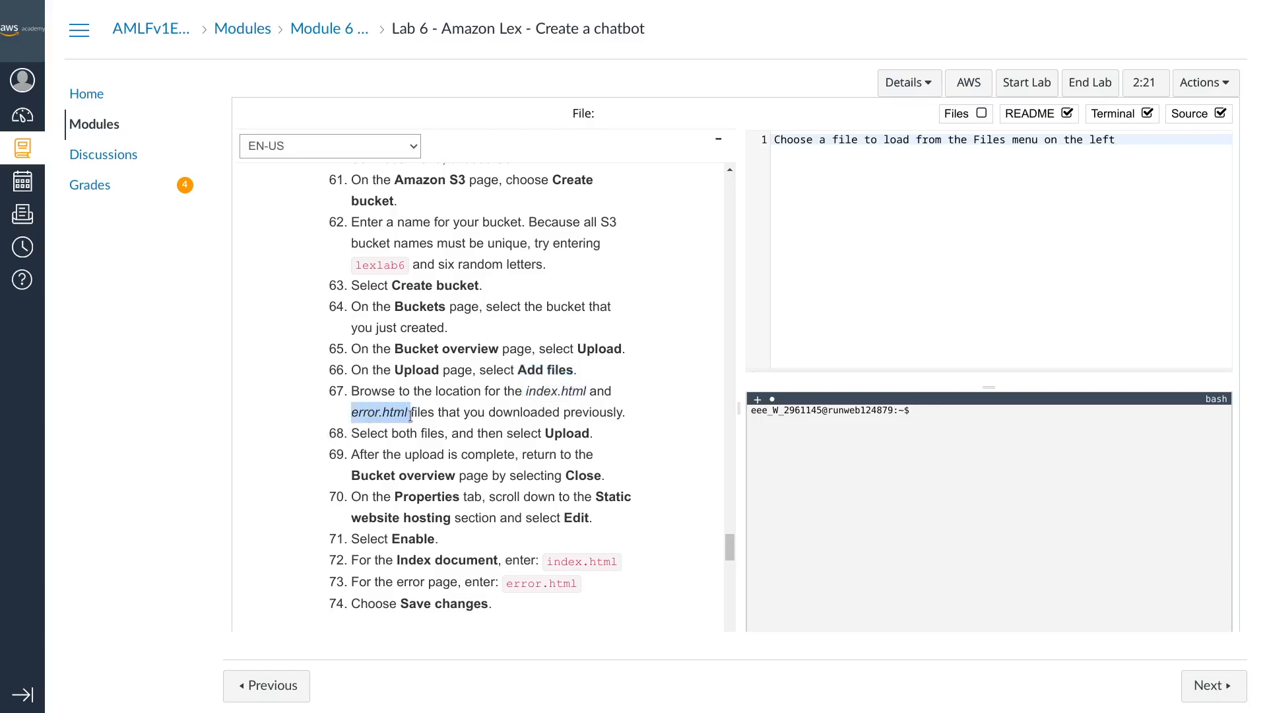
{"action": "key", "text": "ctrl+Tab"}
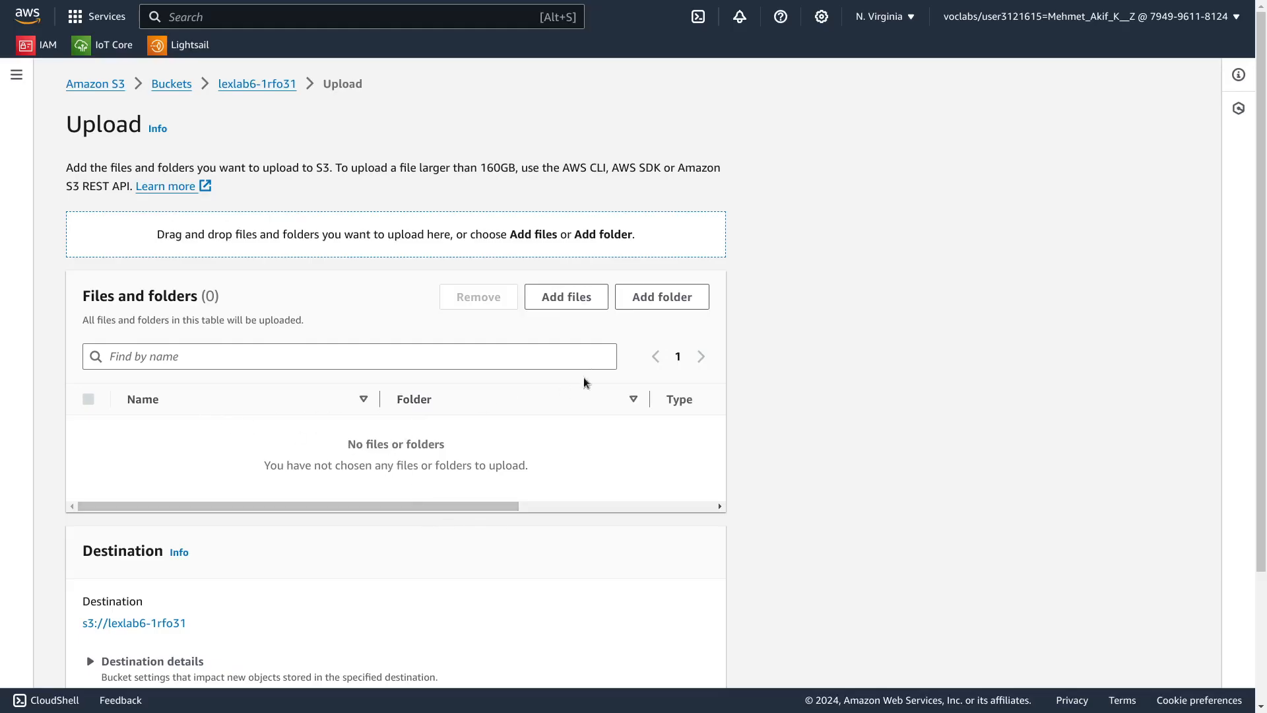
{"action": "left_click", "coordinate": [589, 297]}
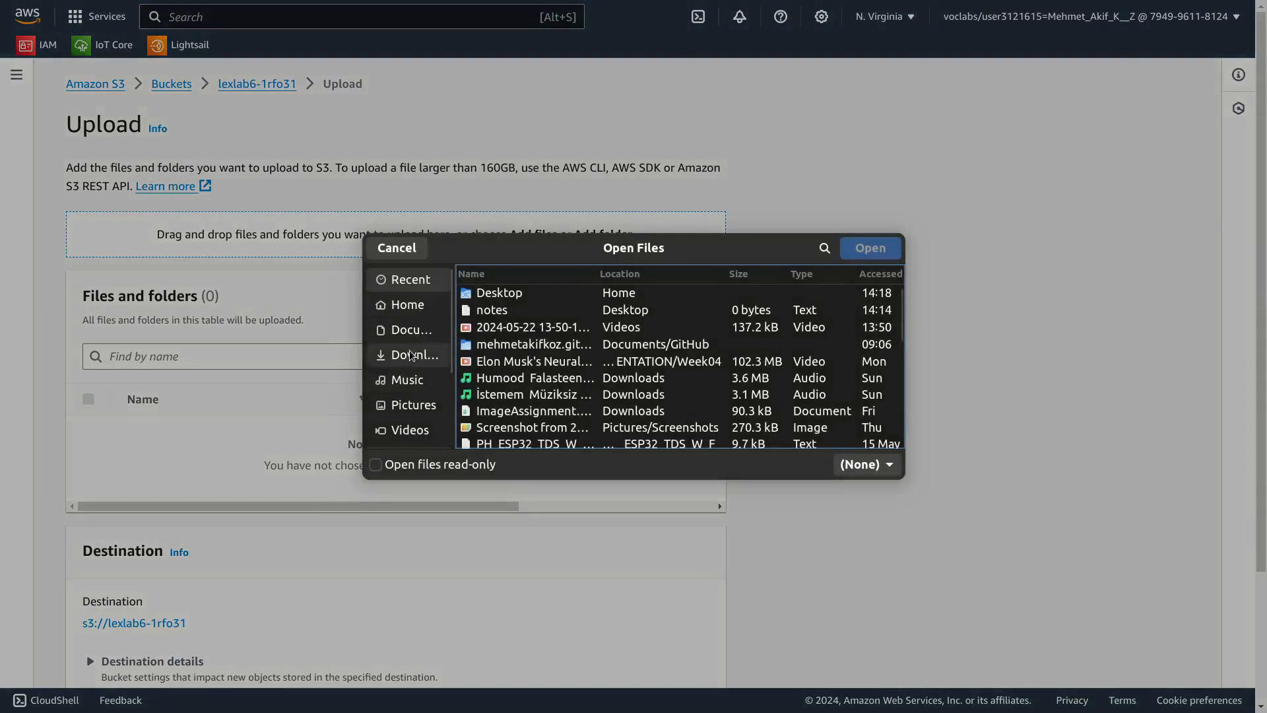
{"action": "left_click", "coordinate": [417, 305]}
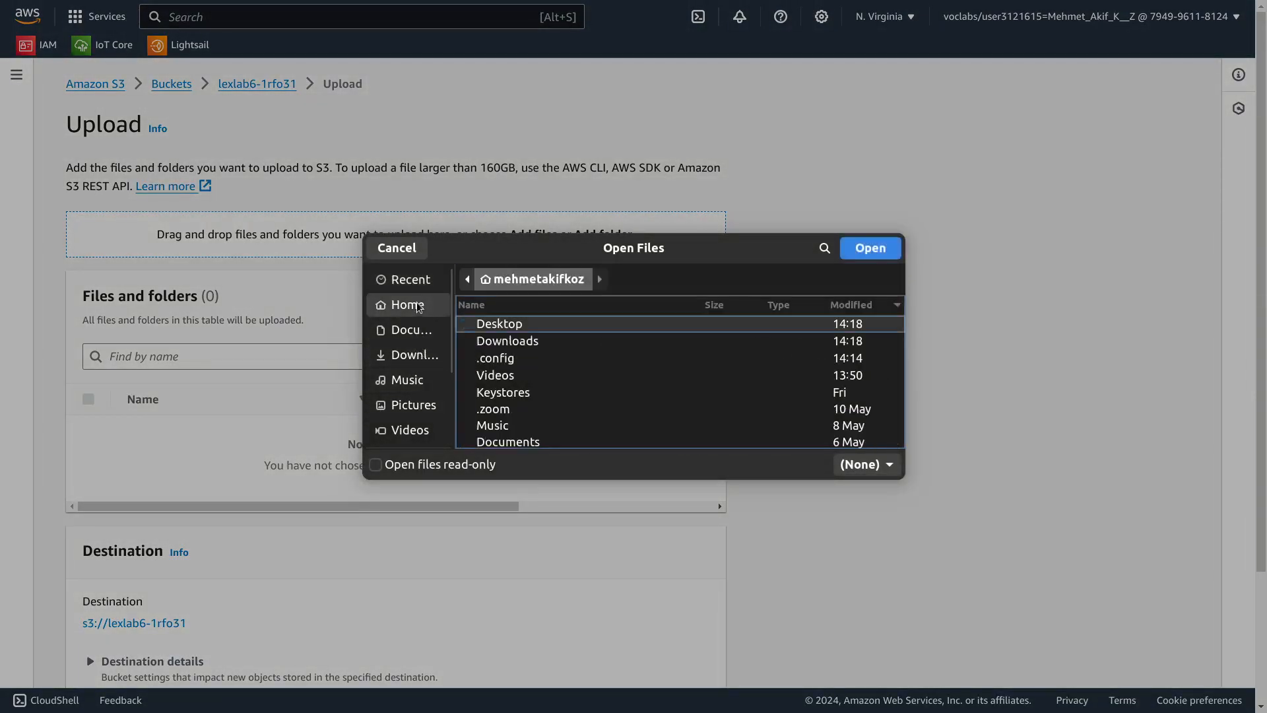
{"action": "double_click", "coordinate": [530, 330]}
{"action": "scroll", "coordinate": [543, 388], "scroll_direction": "down", "scroll_amount": 1}
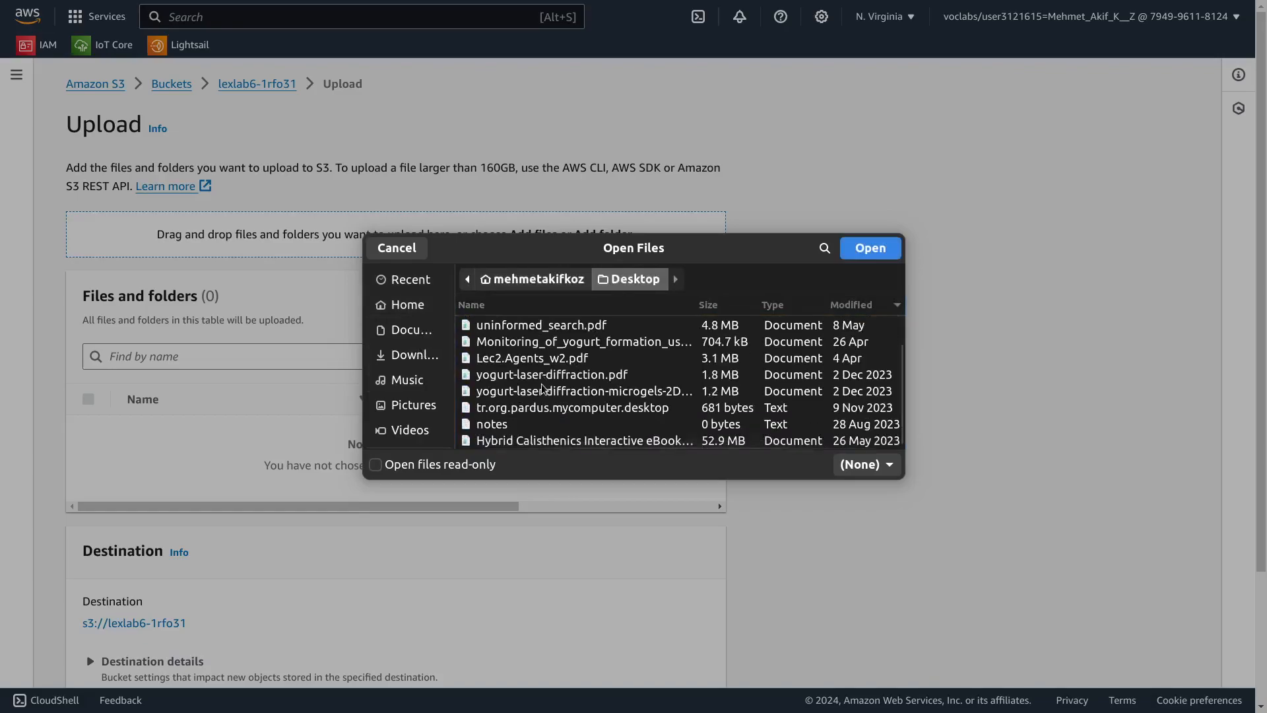
{"action": "scroll", "coordinate": [542, 388], "scroll_direction": "up", "scroll_amount": 2}
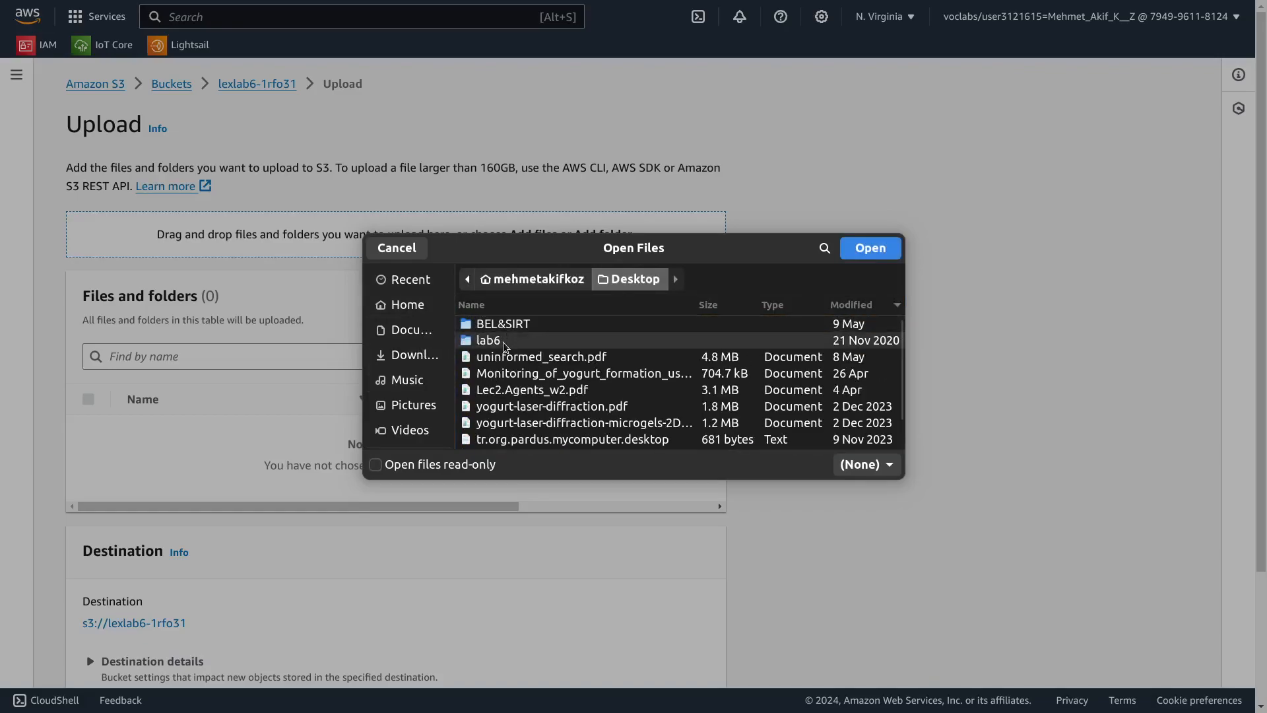
{"action": "double_click", "coordinate": [505, 341]}
{"action": "left_click_drag", "start_coordinate": [527, 406], "coordinate": [548, 317]}
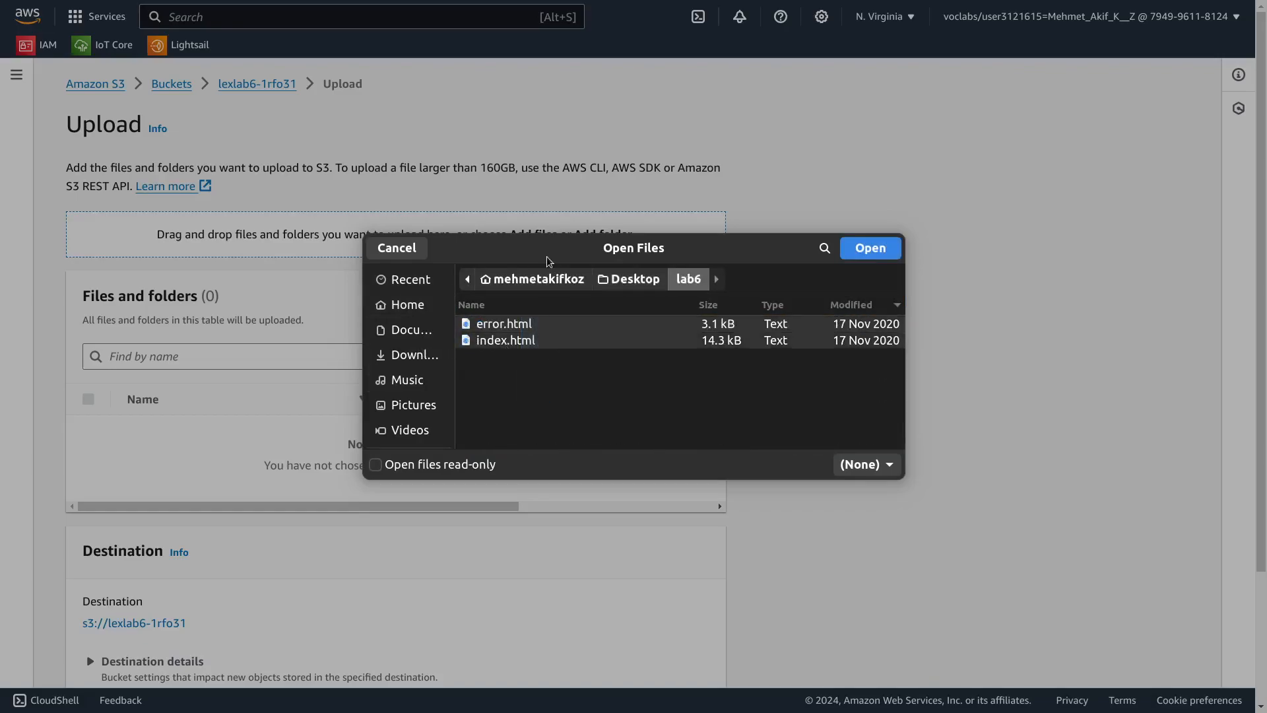
{"action": "left_click", "coordinate": [858, 251]}
Step: Check step 68 of the lab instructions and upload the two added HTML files to the bucket
{"action": "key", "text": "ctrl+Tab"}
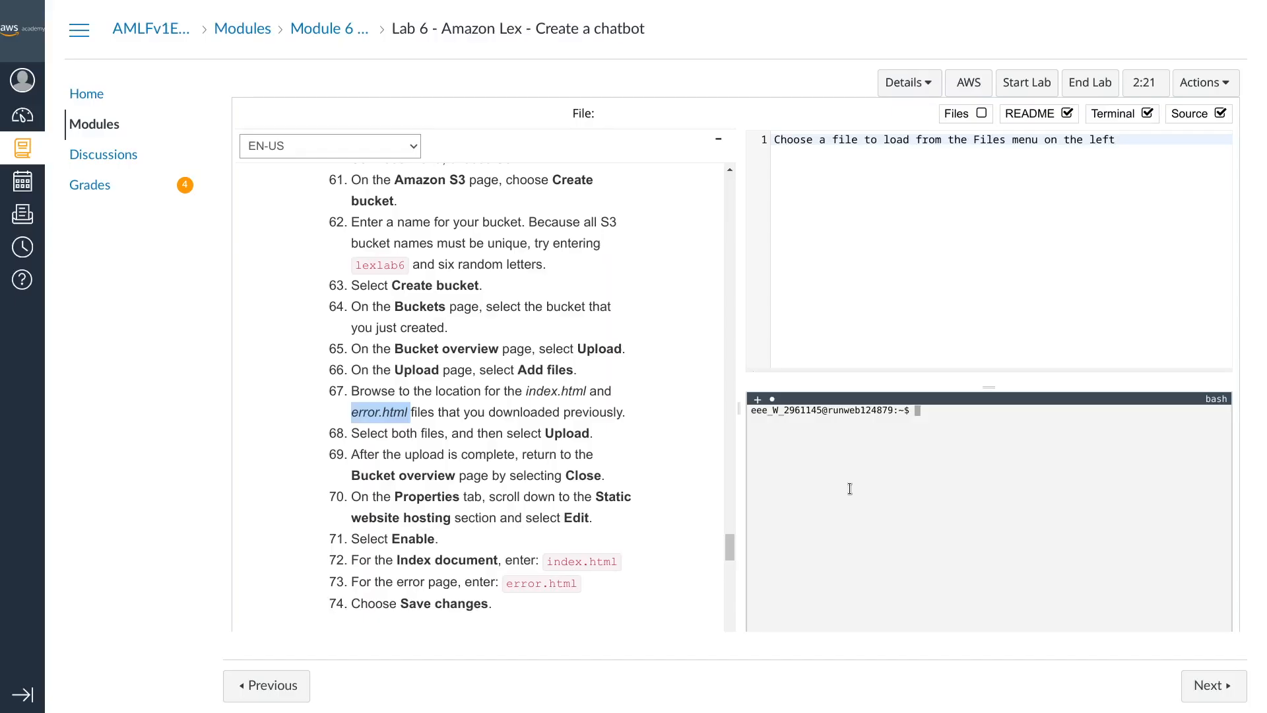
{"action": "double_click", "coordinate": [575, 430]}
{"action": "key", "text": "ctrl+Tab"}
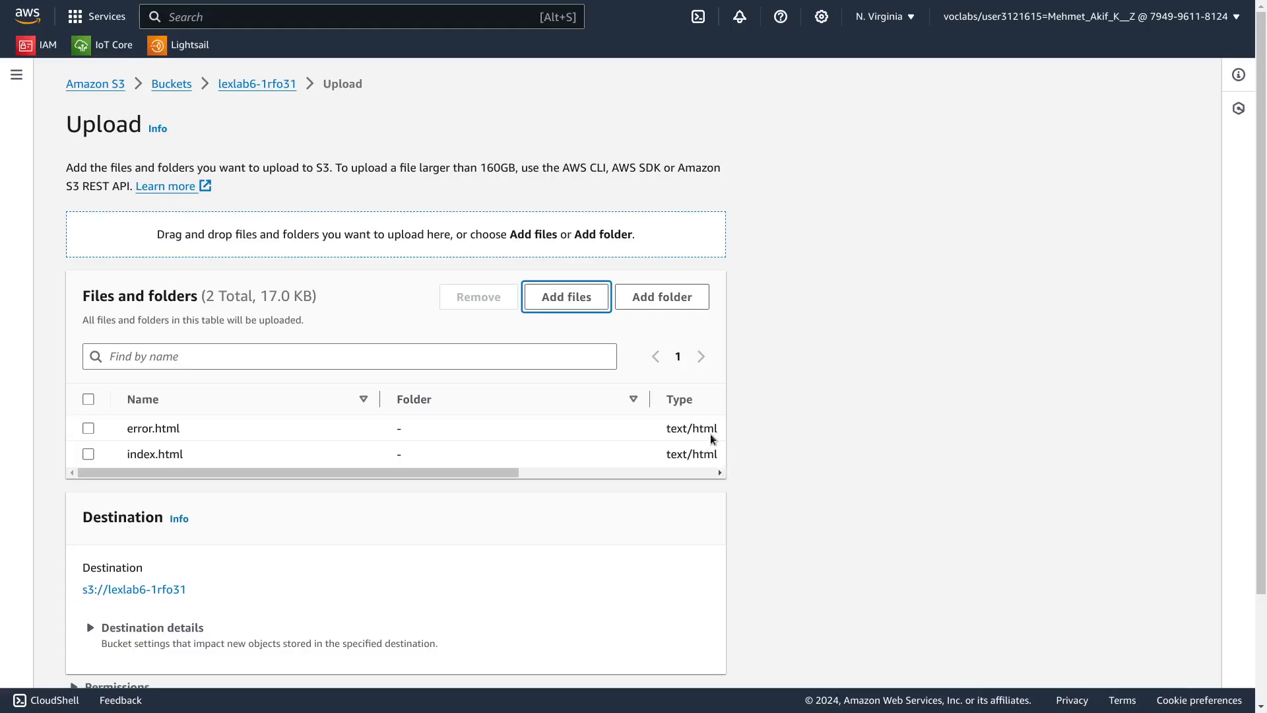
{"action": "scroll", "coordinate": [746, 428], "scroll_direction": "down", "scroll_amount": 3}
{"action": "left_click", "coordinate": [696, 657]}
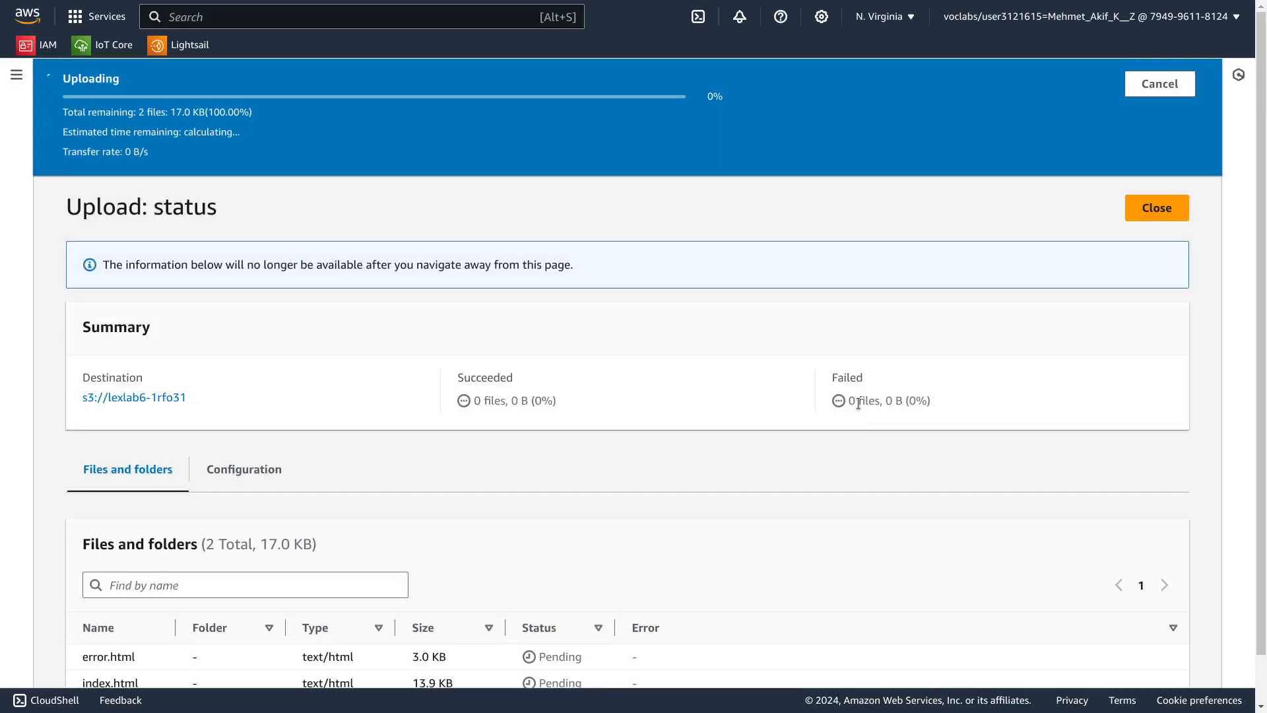
{"action": "scroll", "coordinate": [858, 402], "scroll_direction": "down", "scroll_amount": 1}
Step: Read step 69 of the lab instructions, close the upload status page, and return to the instructions
{"action": "key", "text": "ctrl+Tab"}
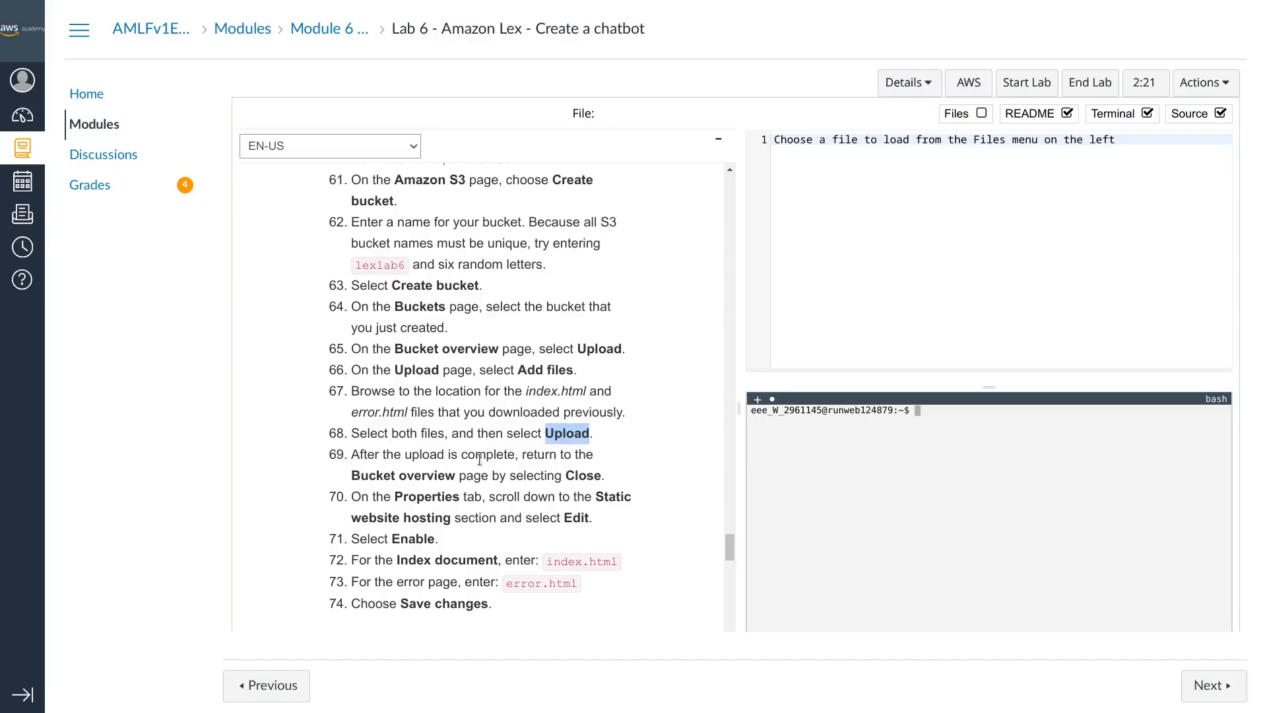
{"action": "scroll", "coordinate": [385, 472], "scroll_direction": "down", "scroll_amount": 3}
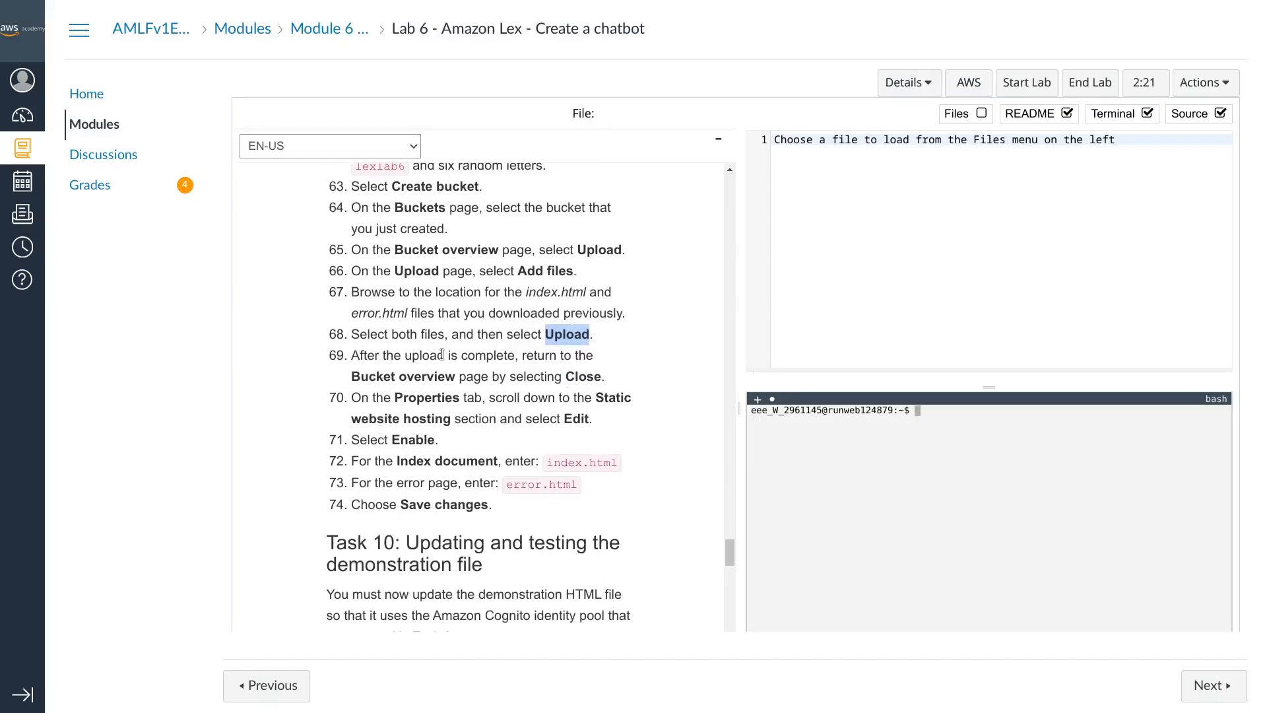
{"action": "left_click_drag", "start_coordinate": [352, 379], "coordinate": [454, 379]}
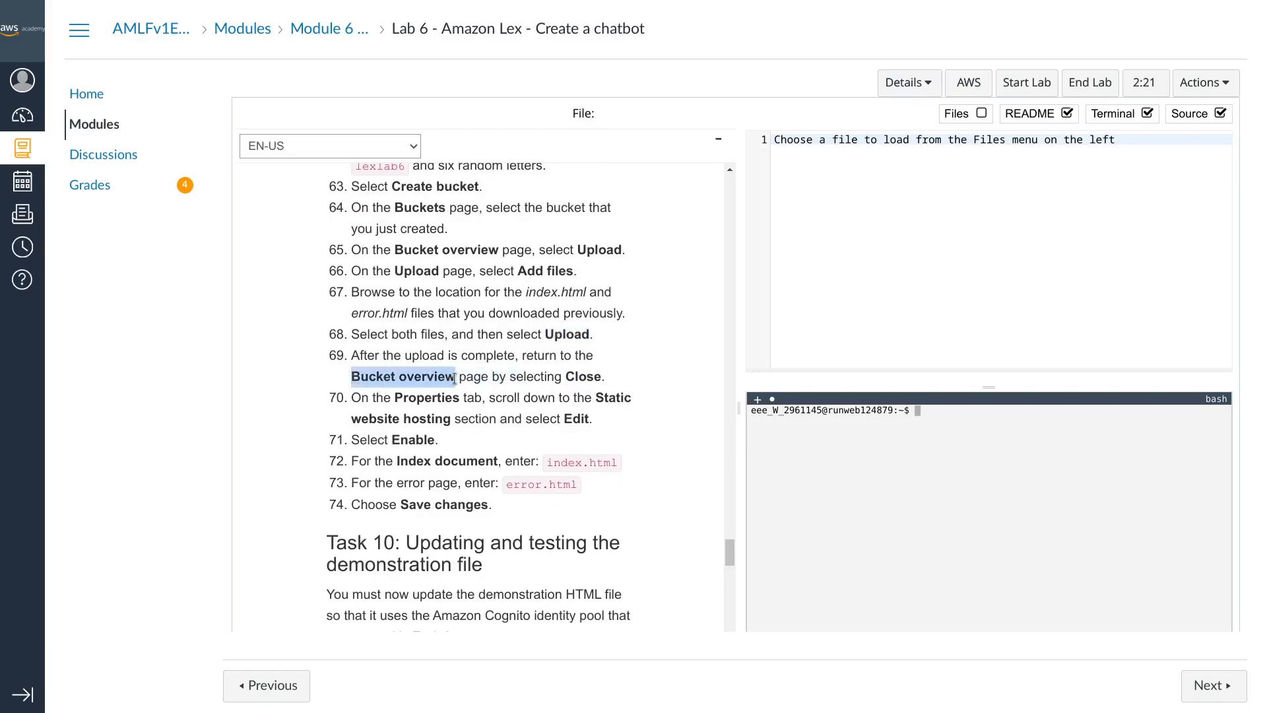
{"action": "double_click", "coordinate": [568, 378]}
{"action": "key", "text": "alt+Tab"}
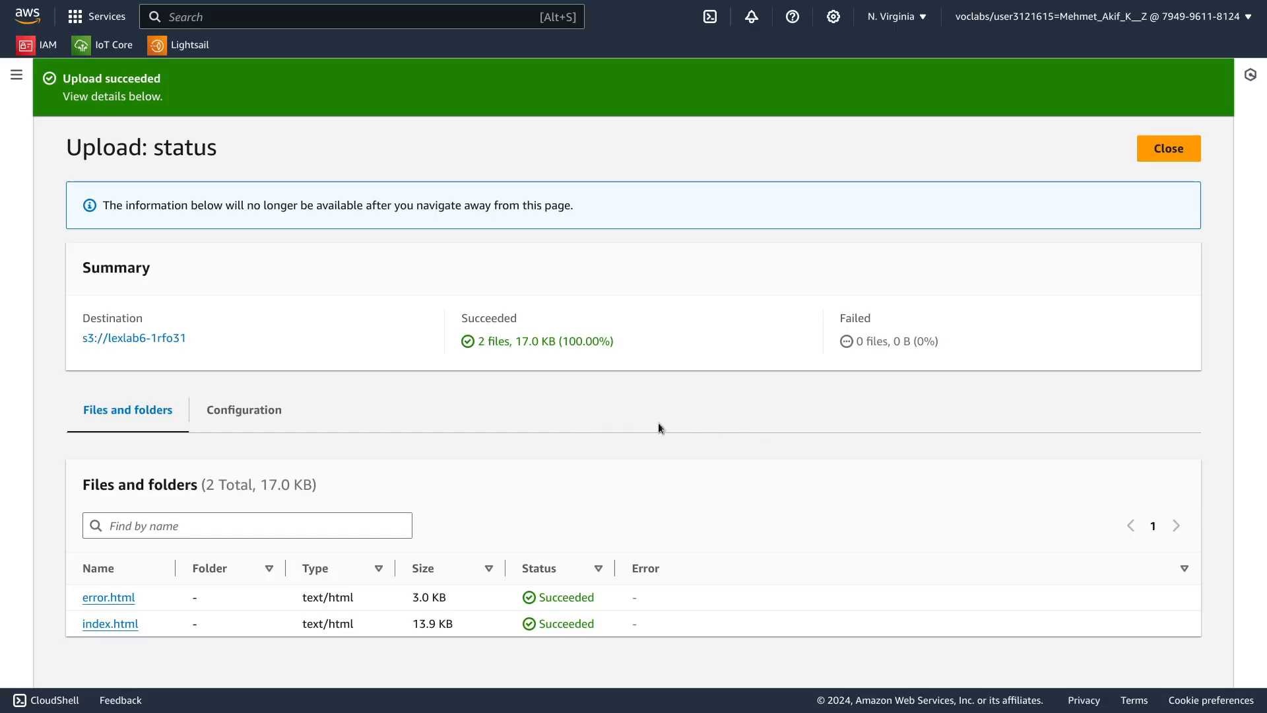
{"action": "left_click", "coordinate": [1182, 152]}
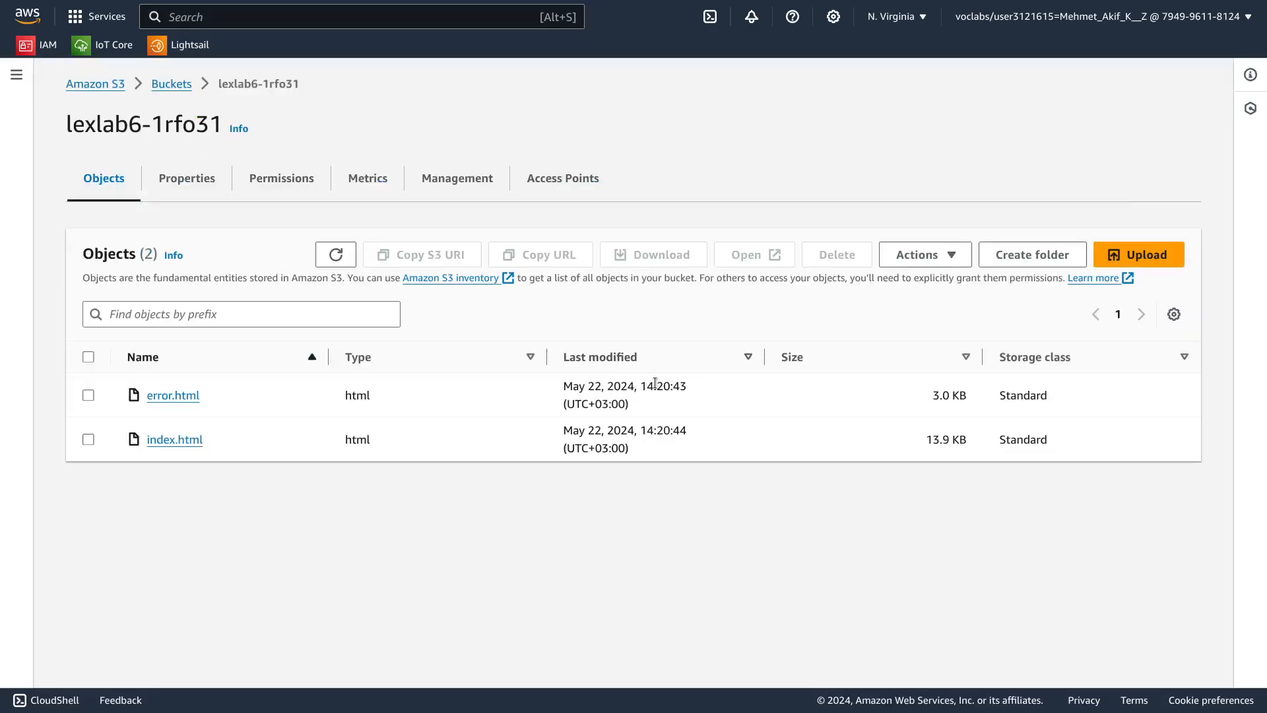
{"action": "key", "text": "alt+Tab"}
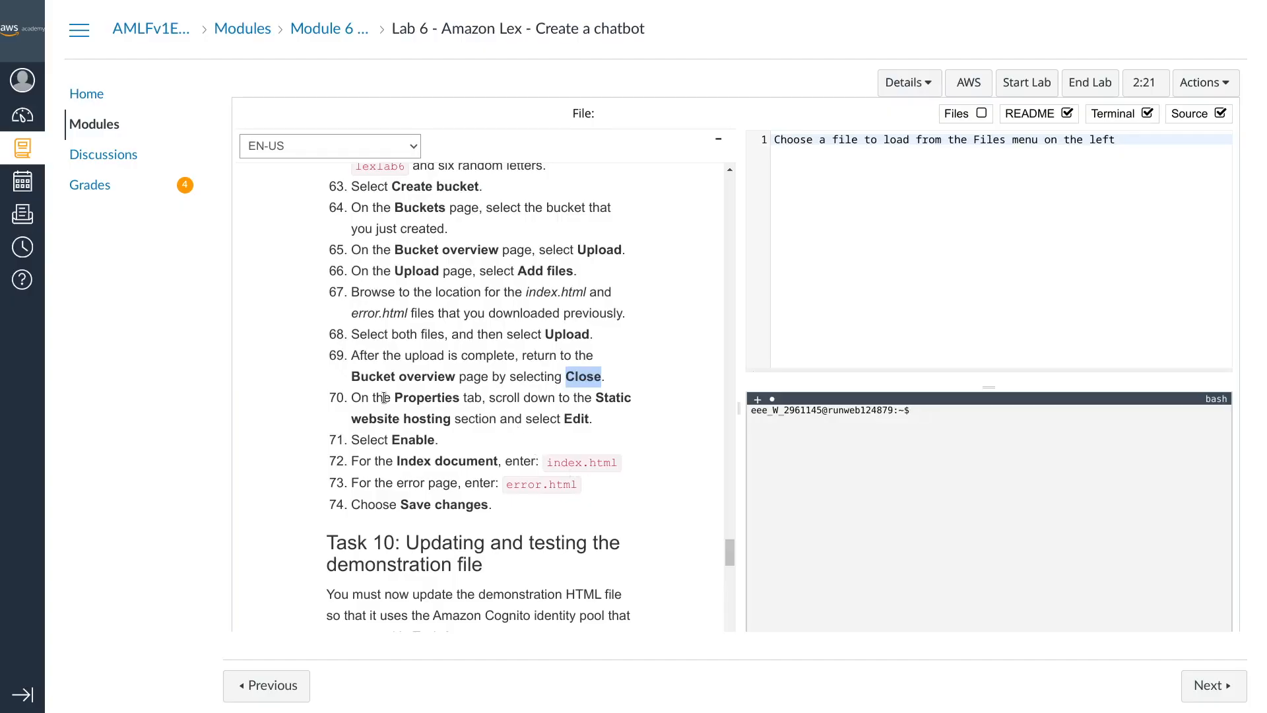
Step: Read step 70 of the lab instructions and show the properties of the lexlab6-1rfo31 bucket
{"action": "double_click", "coordinate": [427, 397]}
{"action": "key", "text": "alt+Tab"}
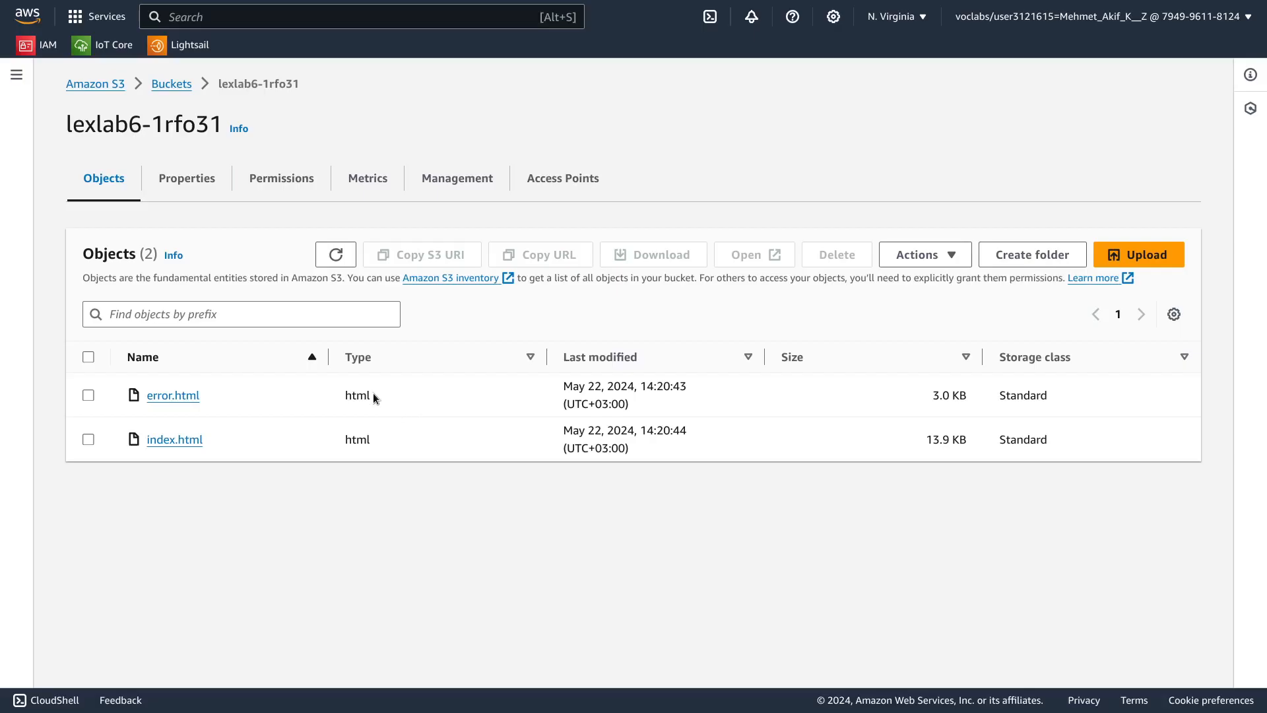
{"action": "key", "text": "alt+Tab"}
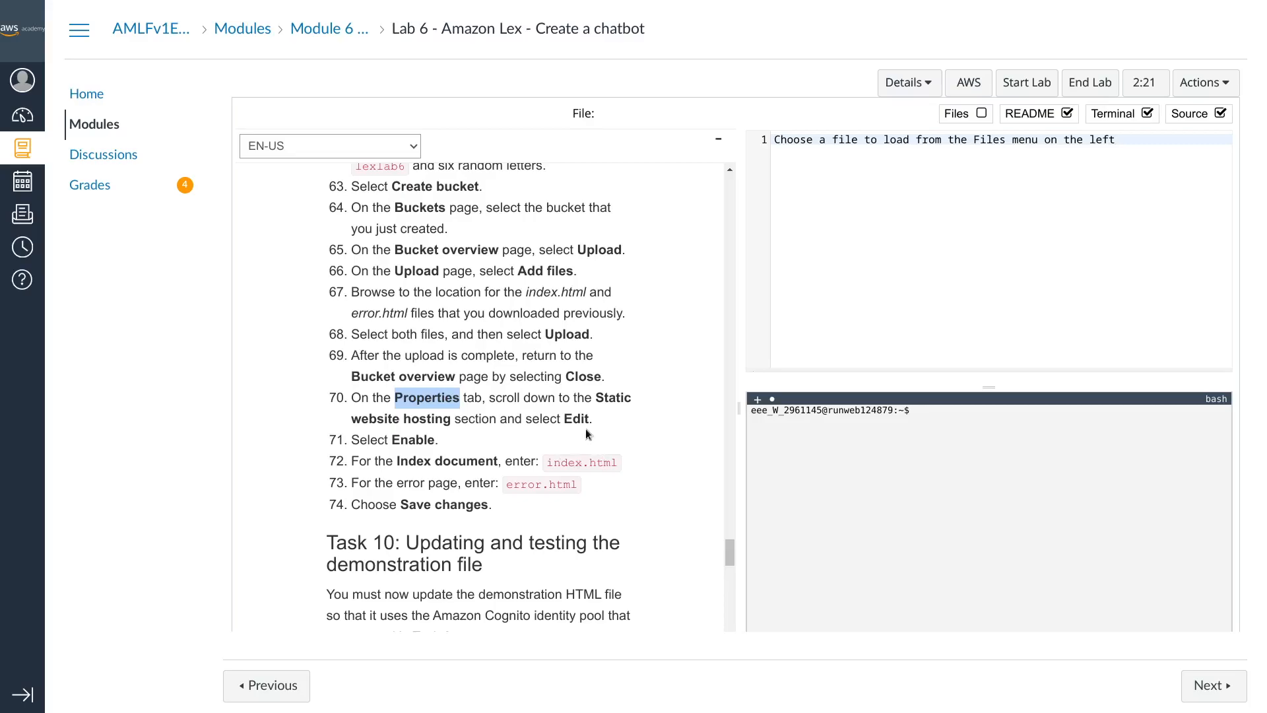
{"action": "double_click", "coordinate": [613, 398]}
{"action": "left_click_drag", "start_coordinate": [350, 419], "coordinate": [454, 419]}
{"action": "key", "text": "alt+Tab"}
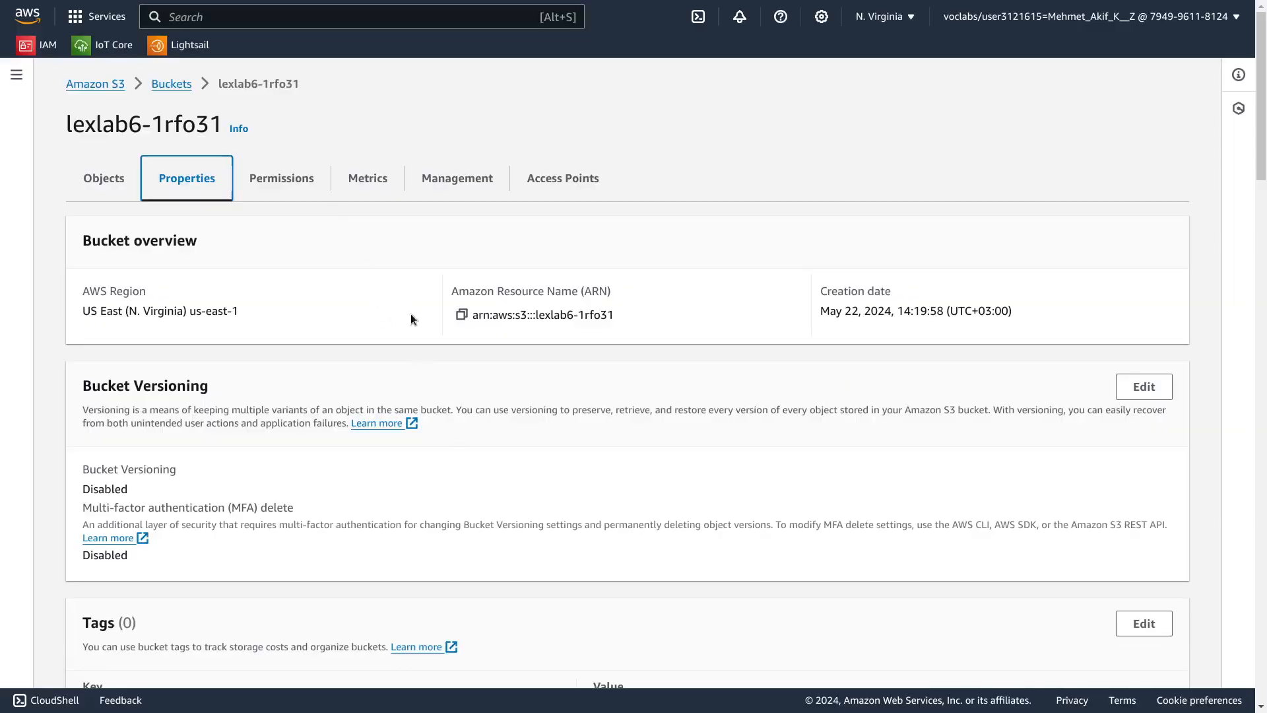
Step: Edit the bucket's static website hosting settings and set hosting to Enable, following steps 70 and 71 of the lab instructions
{"action": "scroll", "coordinate": [410, 314], "scroll_direction": "down", "scroll_amount": 5}
{"action": "scroll", "coordinate": [390, 356], "scroll_direction": "down", "scroll_amount": 13}
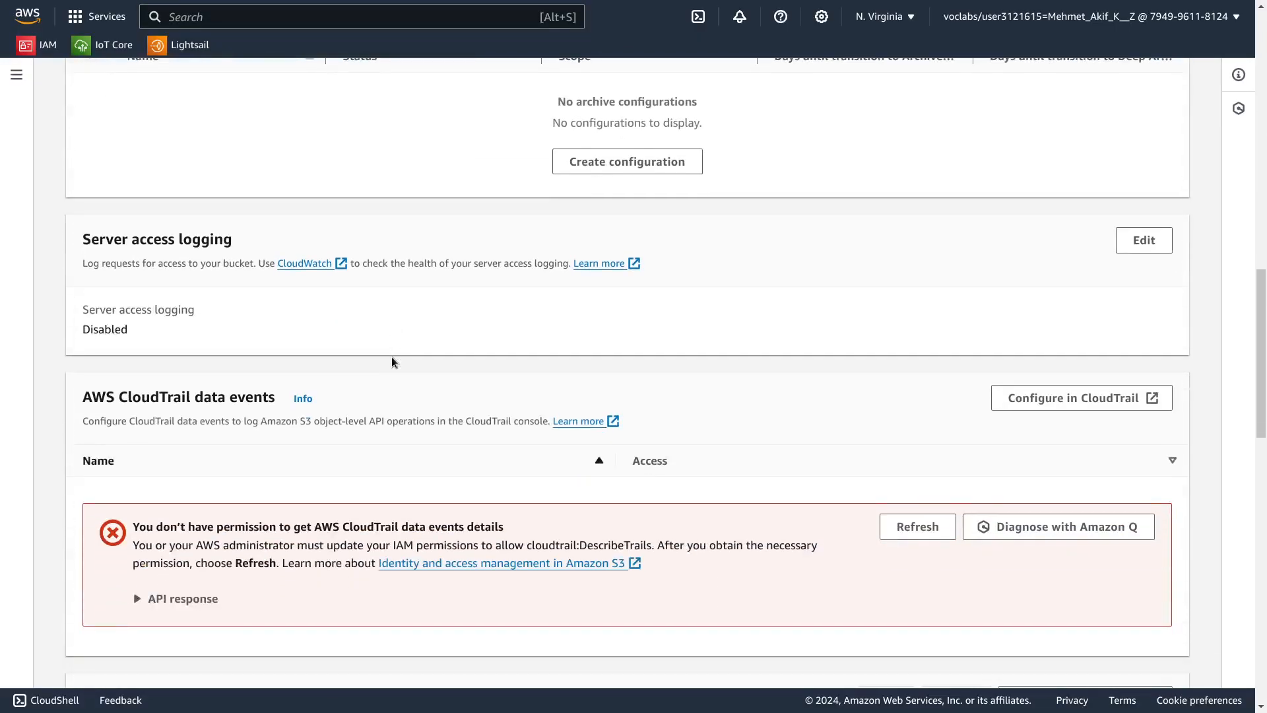
{"action": "scroll", "coordinate": [395, 364], "scroll_direction": "down", "scroll_amount": 14}
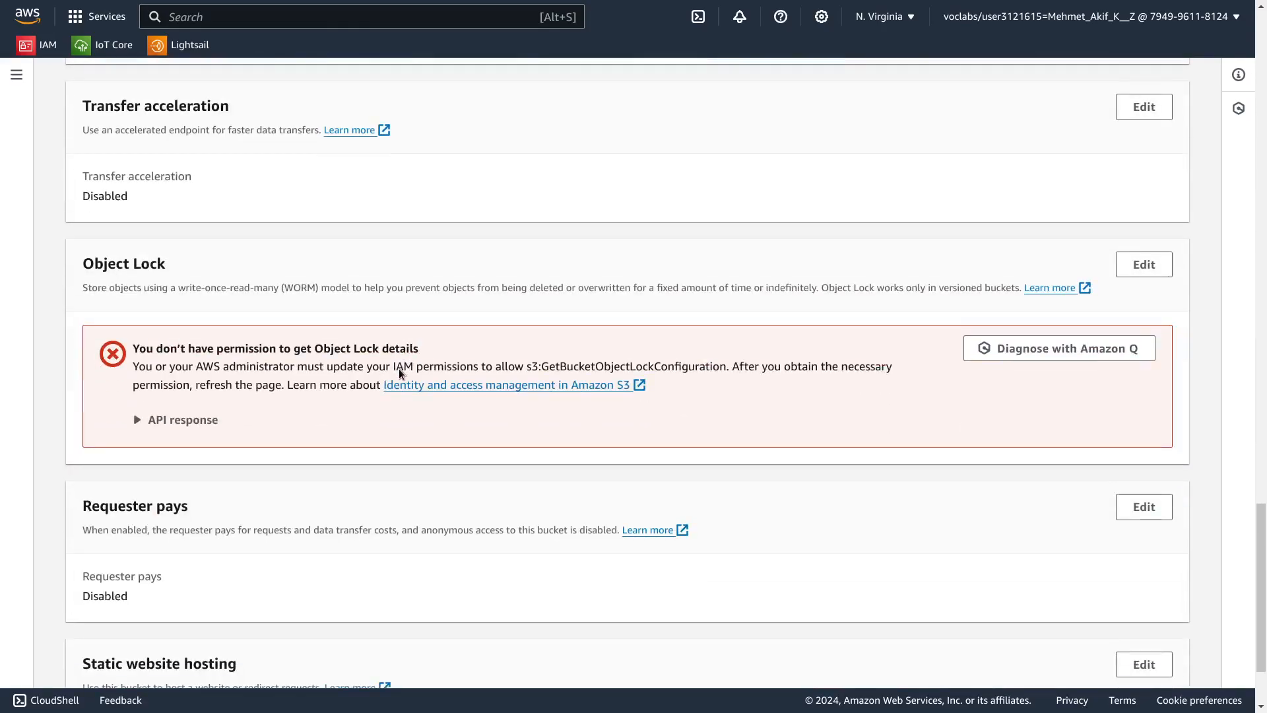
{"action": "scroll", "coordinate": [399, 370], "scroll_direction": "down", "scroll_amount": 3}
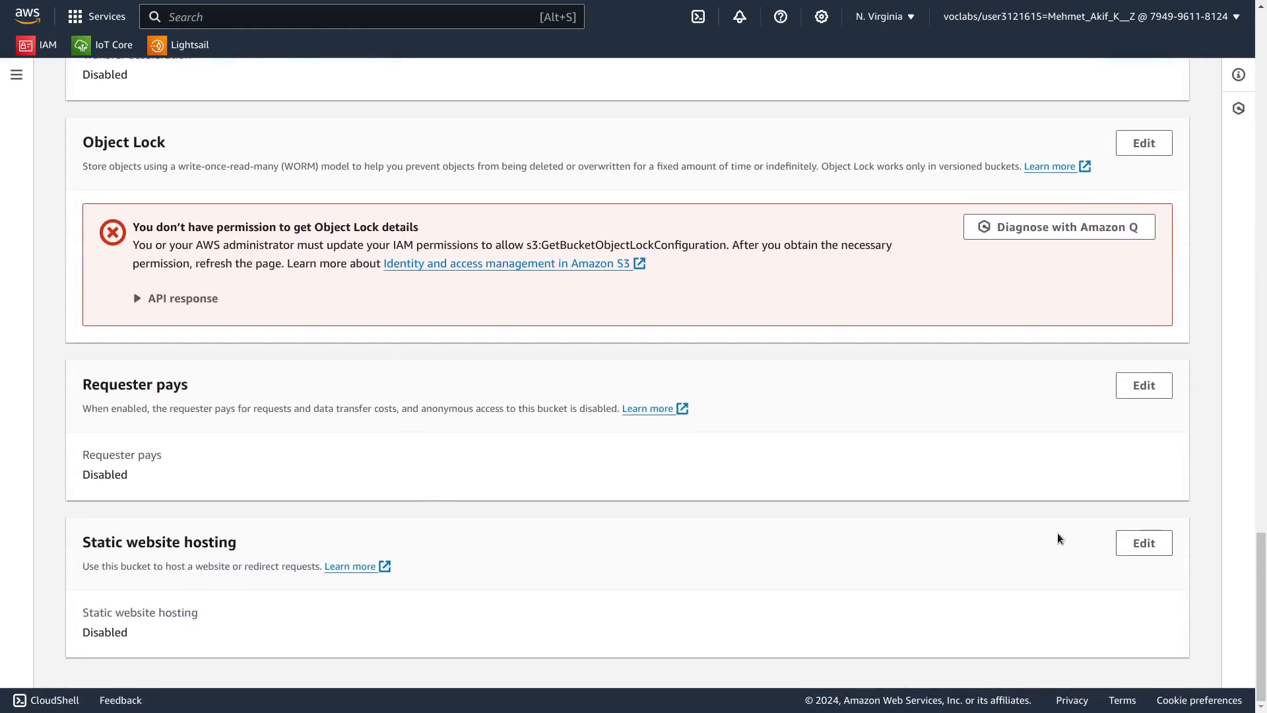
{"action": "key", "text": "ctrl+Tab"}
{"action": "double_click", "coordinate": [584, 420]}
{"action": "key", "text": "ctrl+shift+Tab"}
{"action": "left_click", "coordinate": [1167, 549]}
{"action": "key", "text": "ctrl+Tab"}
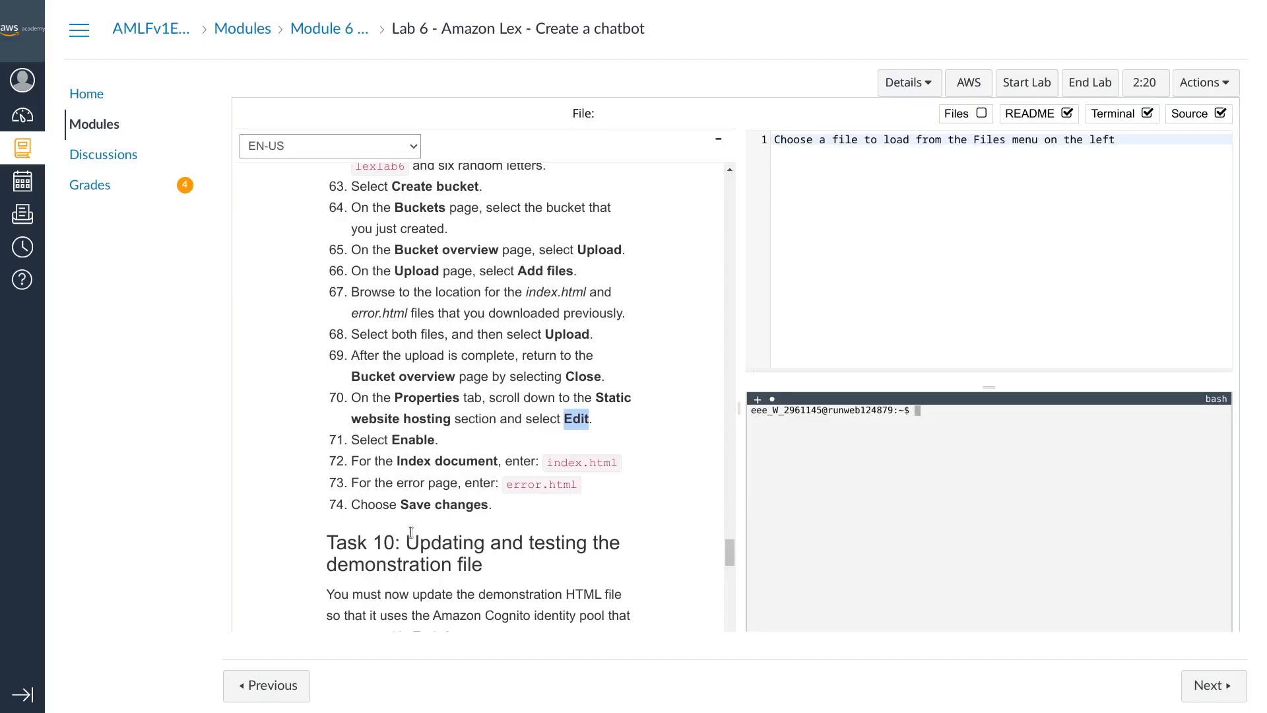
{"action": "double_click", "coordinate": [411, 440]}
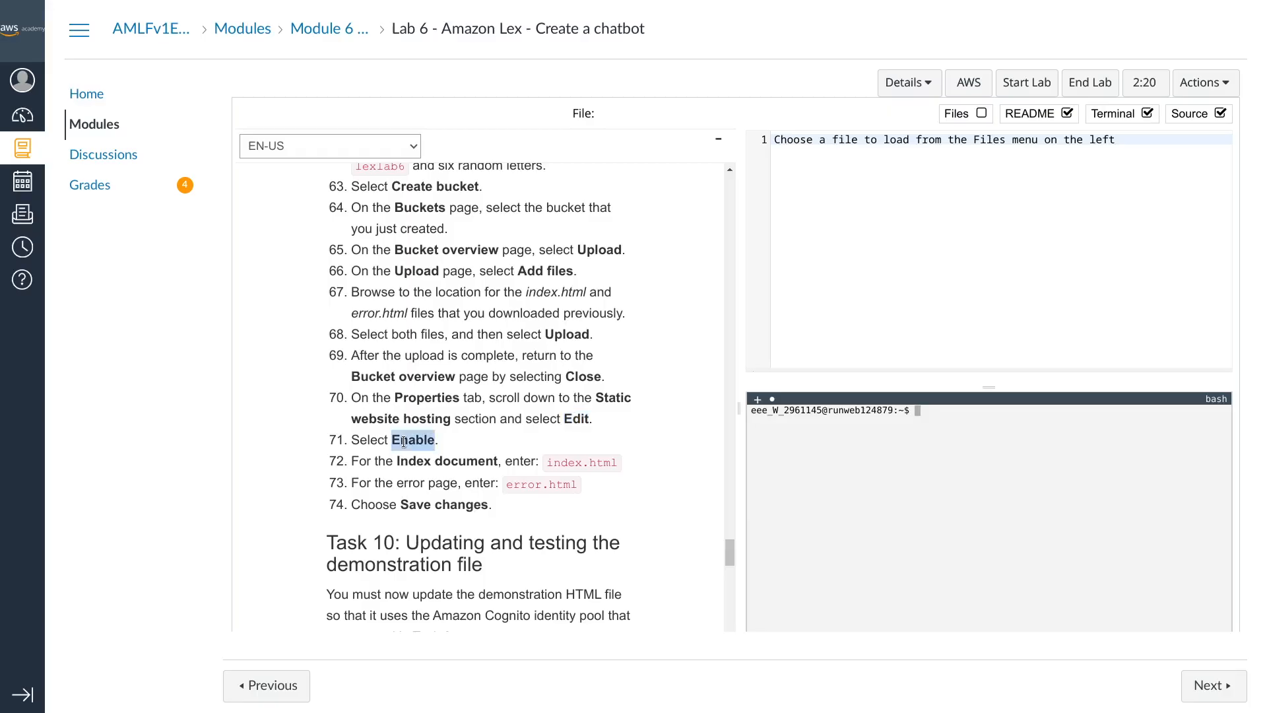
{"action": "key", "text": "ctrl+shift+Tab"}
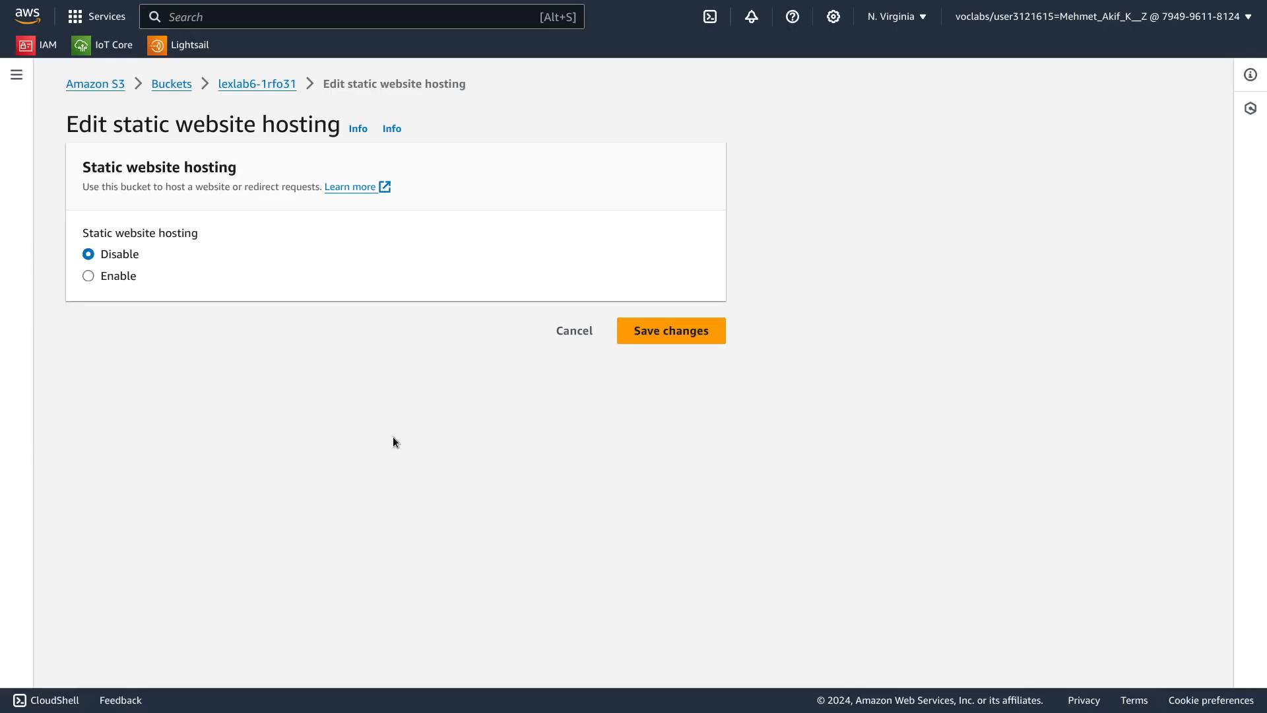
{"action": "left_click", "coordinate": [129, 280]}
Step: Check step 72 of the lab instructions and set the website's index document to index.html
{"action": "key", "text": "ctrl+Tab"}
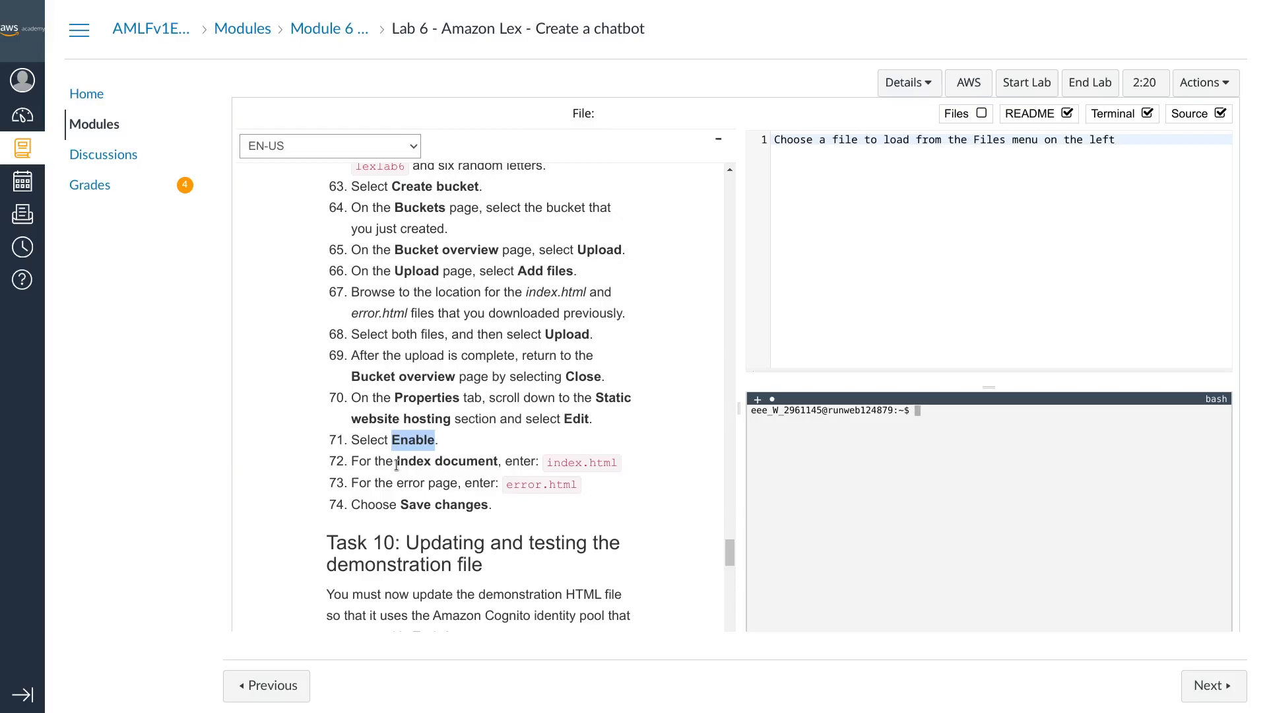
{"action": "left_click_drag", "start_coordinate": [546, 462], "coordinate": [607, 464]}
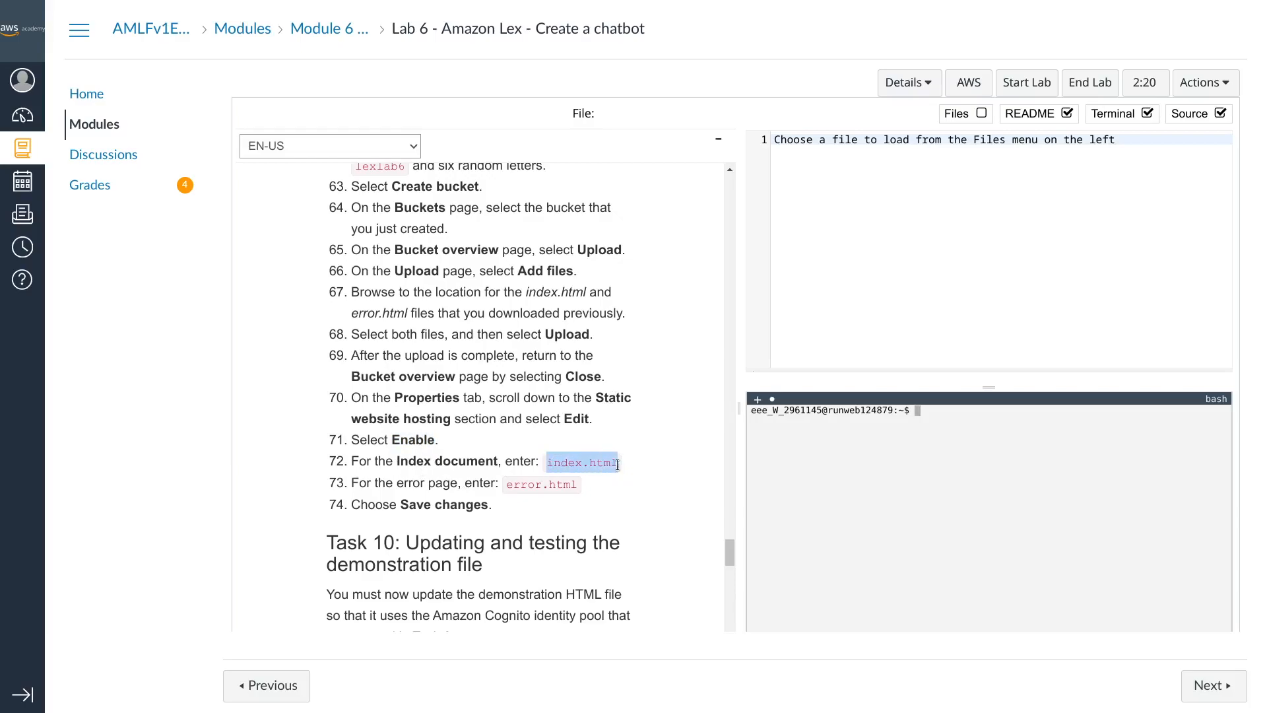
{"action": "key", "text": "ctrl+Tab"}
{"action": "scroll", "coordinate": [274, 399], "scroll_direction": "down", "scroll_amount": 2}
{"action": "left_click", "coordinate": [222, 449]}
{"action": "type", "text": "index.html"}
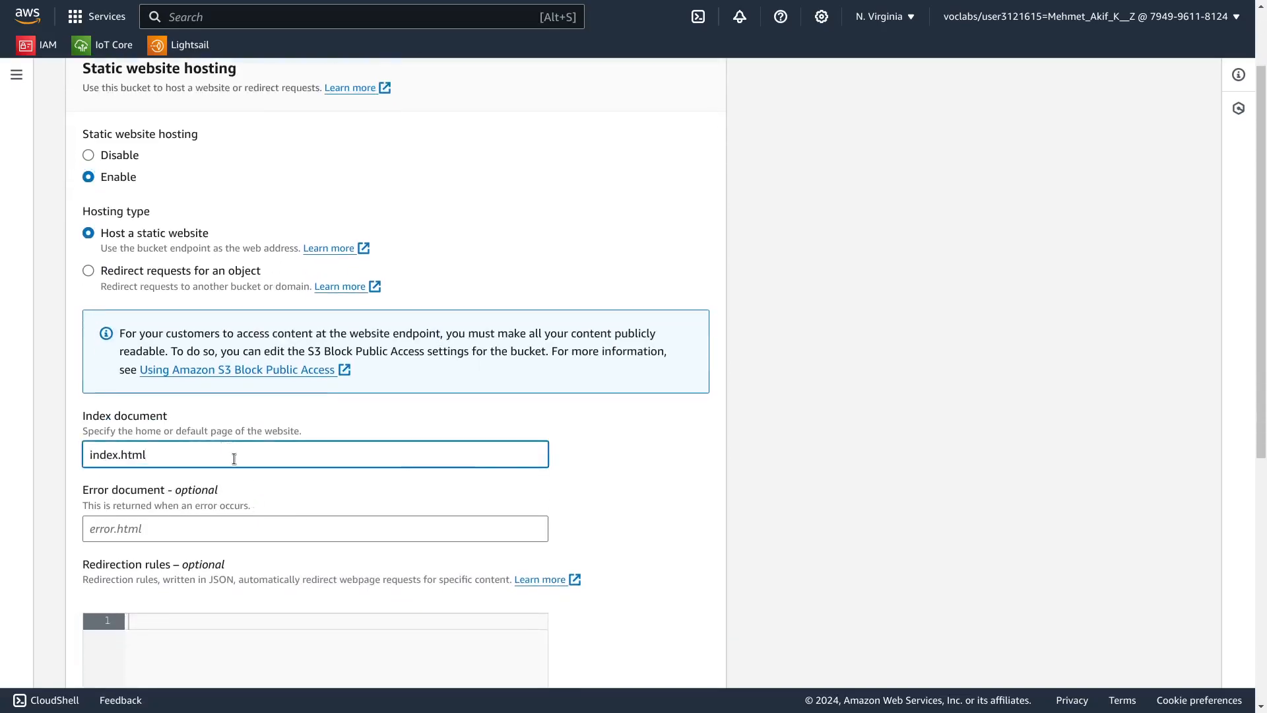
Step: Copy error.html from step 73 of the lab instructions and set it as the website's error document
{"action": "key", "text": "ctrl+shift+Tab"}
{"action": "left_click_drag", "start_coordinate": [507, 484], "coordinate": [581, 496]}
{"action": "key", "text": "ctrl+c"}
{"action": "key", "text": "ctrl+Tab"}
{"action": "left_click", "coordinate": [361, 517]}
{"action": "key", "text": "ctrl+v"}
Step: Check step 74 of the lab instructions and save the static website hosting changes
{"action": "key", "text": "ctrl+shift+Tab"}
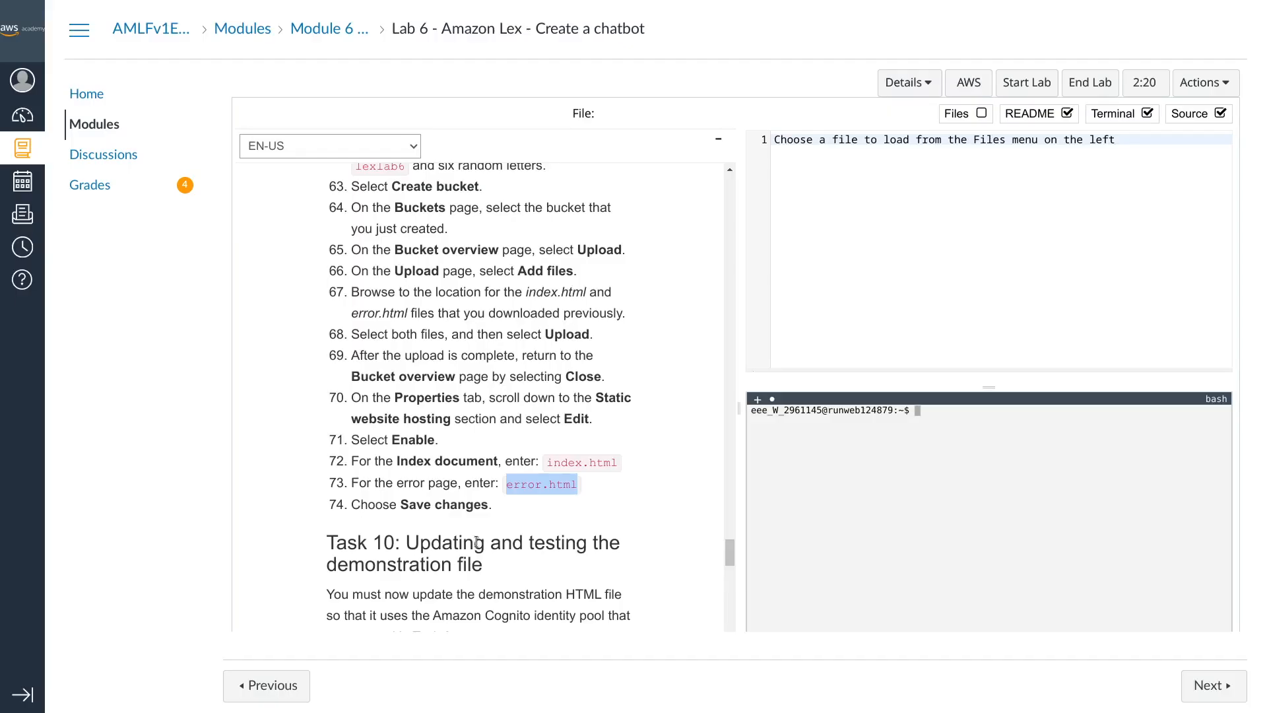
{"action": "left_click_drag", "start_coordinate": [403, 496], "coordinate": [493, 501]}
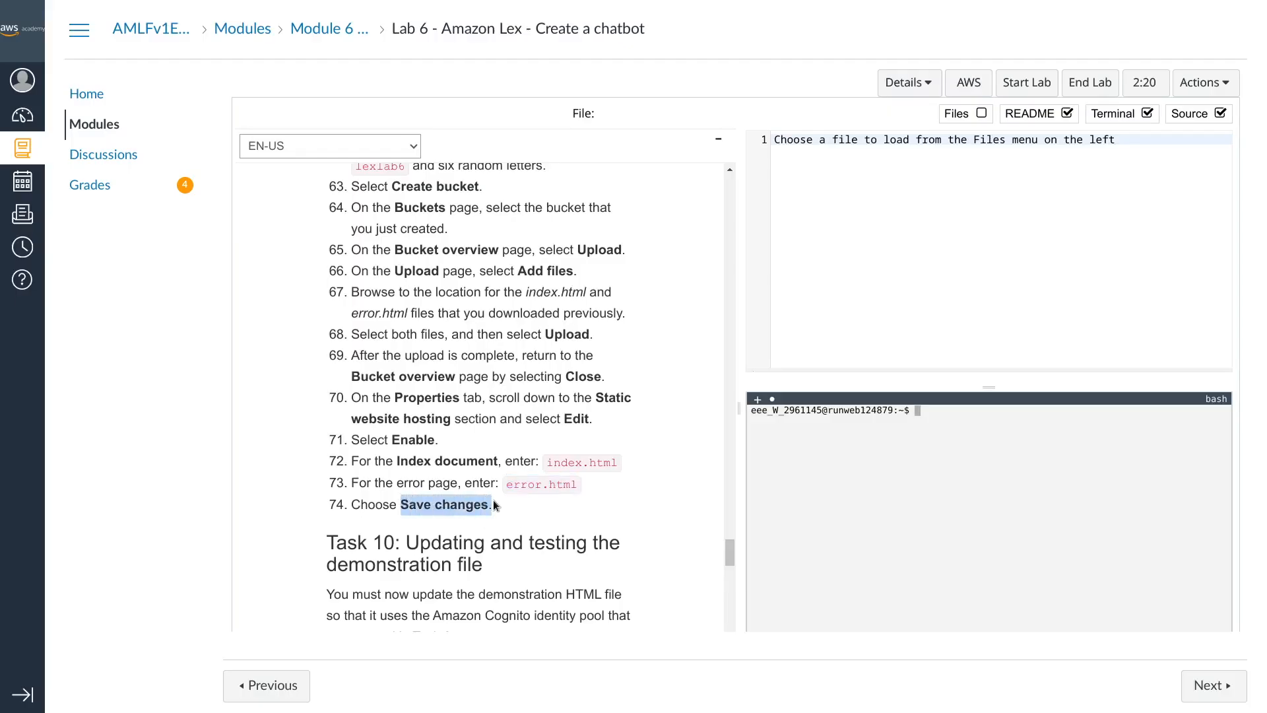
{"action": "key", "text": "ctrl+Tab"}
{"action": "scroll", "coordinate": [509, 501], "scroll_direction": "down", "scroll_amount": 6}
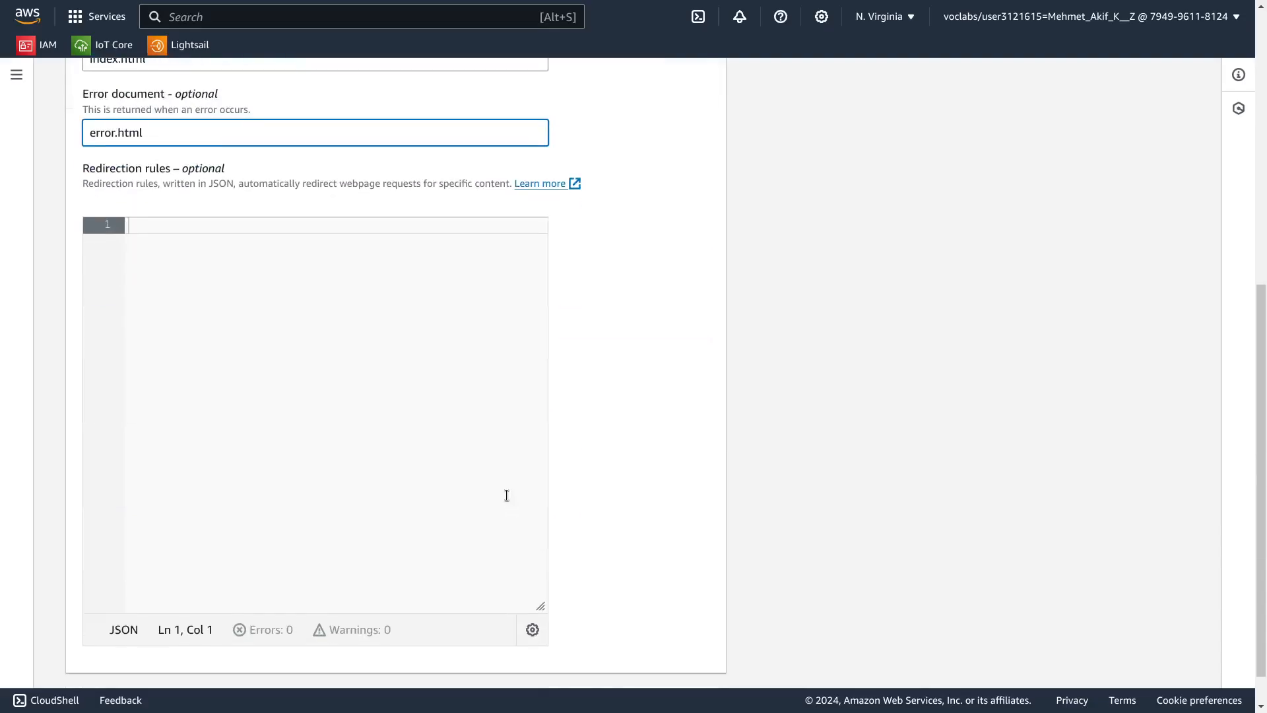
{"action": "left_click", "coordinate": [641, 658]}
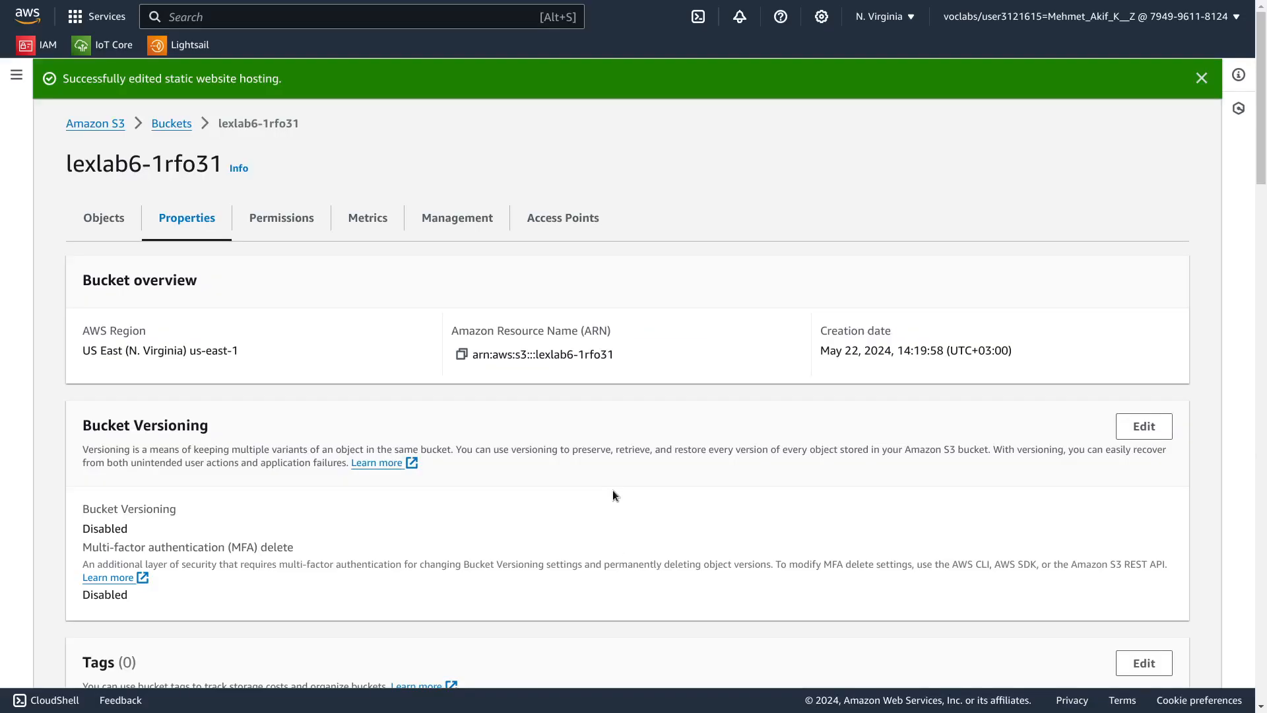
Step: Read the Task 10 instructions on updating the demonstration HTML file and leave the browser's full-screen view
{"action": "key", "text": "ctrl+Tab"}
{"action": "scroll", "coordinate": [375, 441], "scroll_direction": "down", "scroll_amount": 3}
{"action": "left_click", "coordinate": [460, 240]}
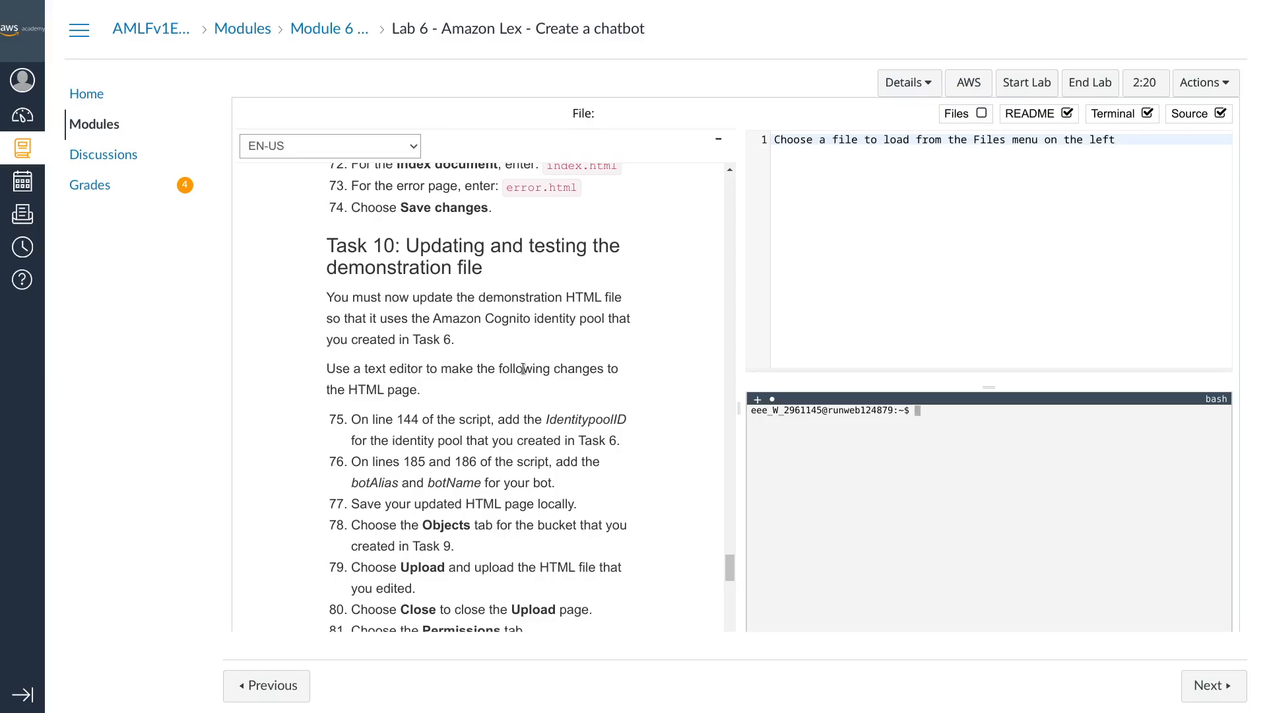
{"action": "key", "text": "F11"}
{"action": "scroll", "coordinate": [523, 368], "scroll_direction": "down", "scroll_amount": 3}
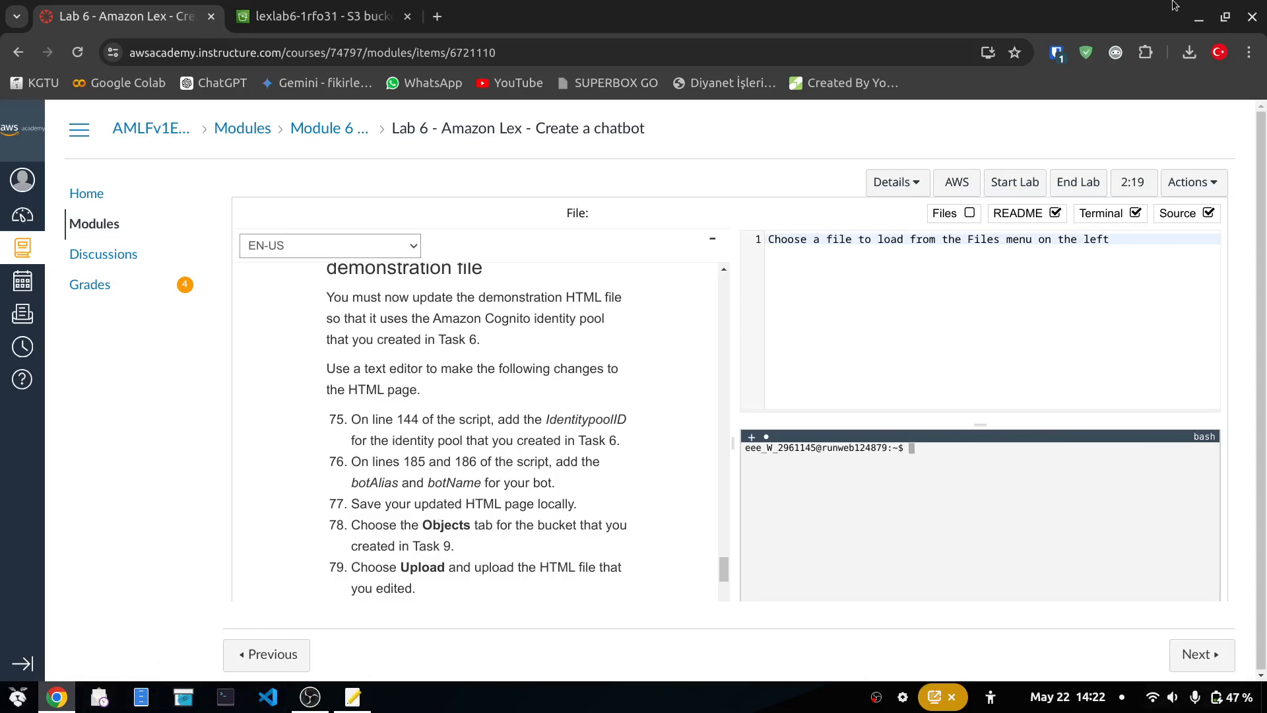
Step: Switch to Visual Studio Code and close the project folder that is open there
{"action": "left_click", "coordinate": [1198, 17]}
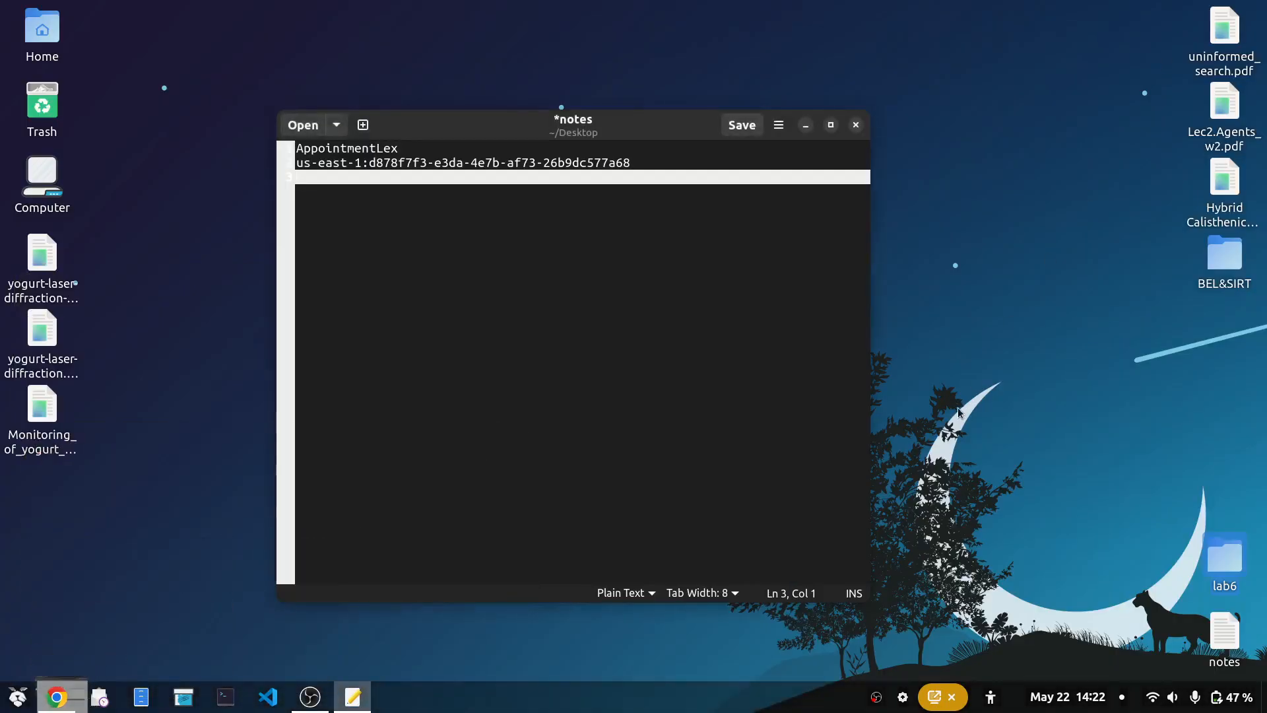
{"action": "left_click", "coordinate": [805, 126]}
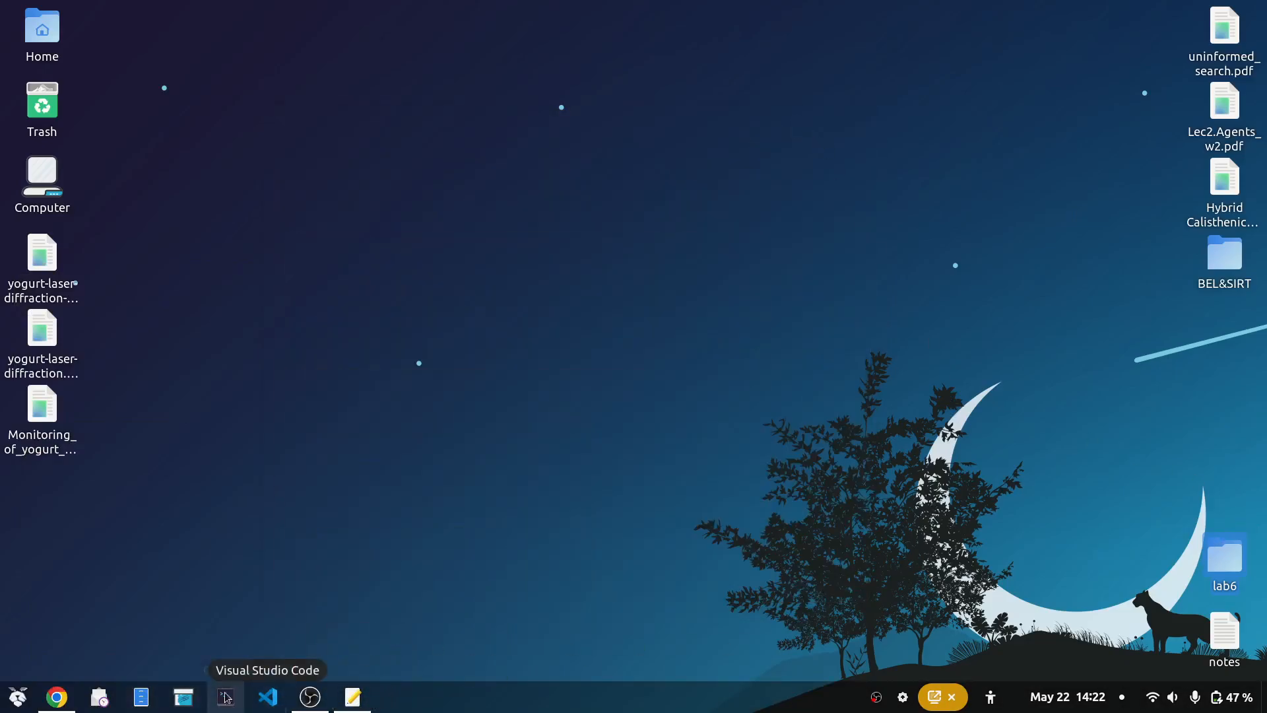
{"action": "left_click", "coordinate": [59, 697]}
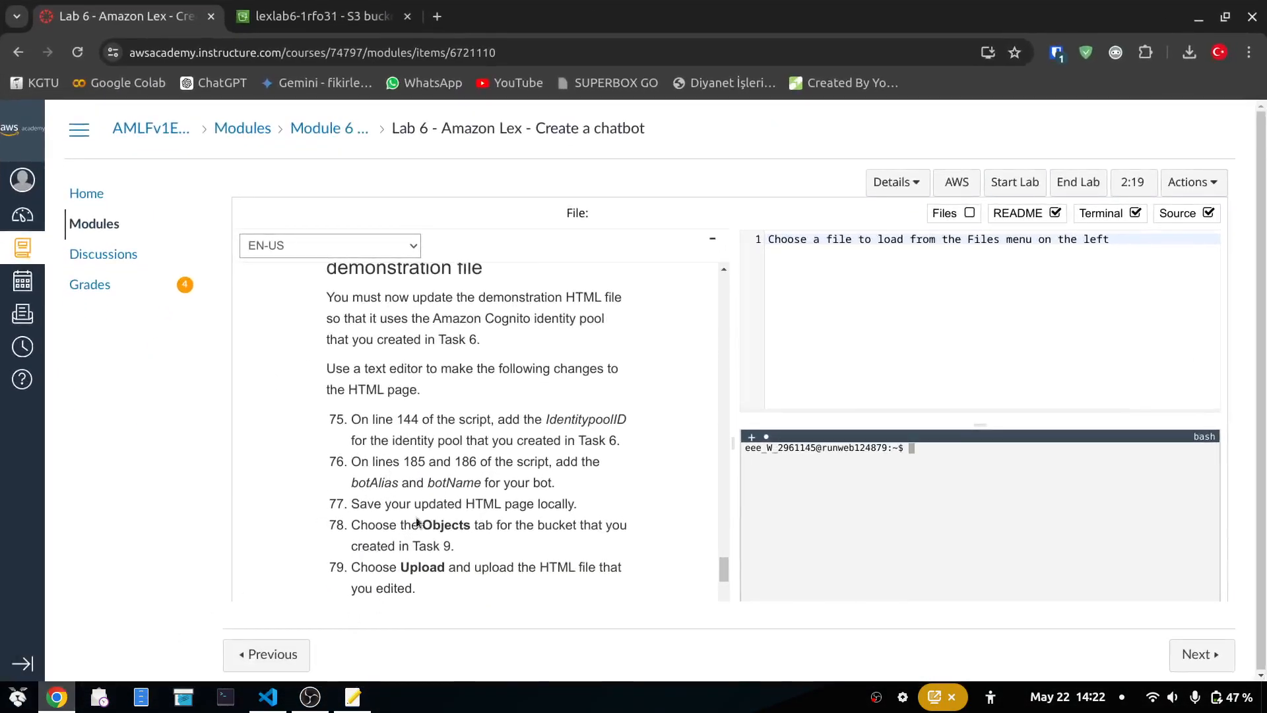
{"action": "left_click", "coordinate": [267, 698]}
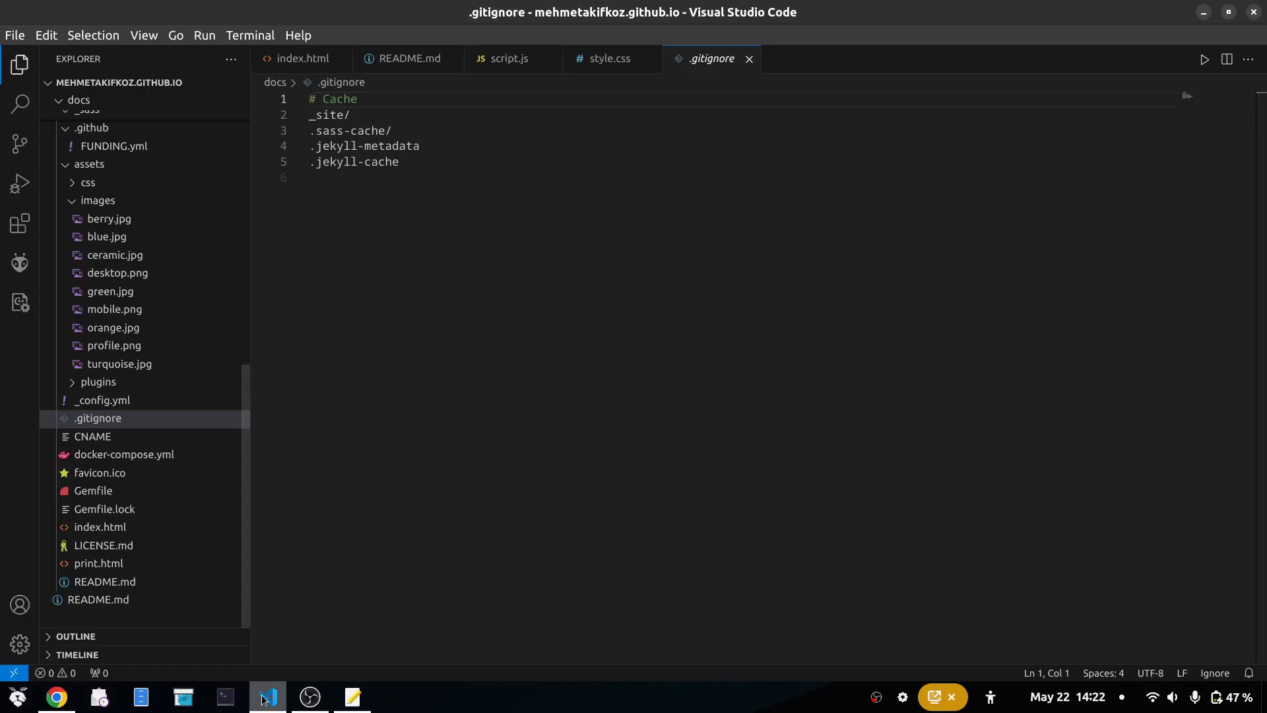
{"action": "left_click", "coordinate": [14, 35]}
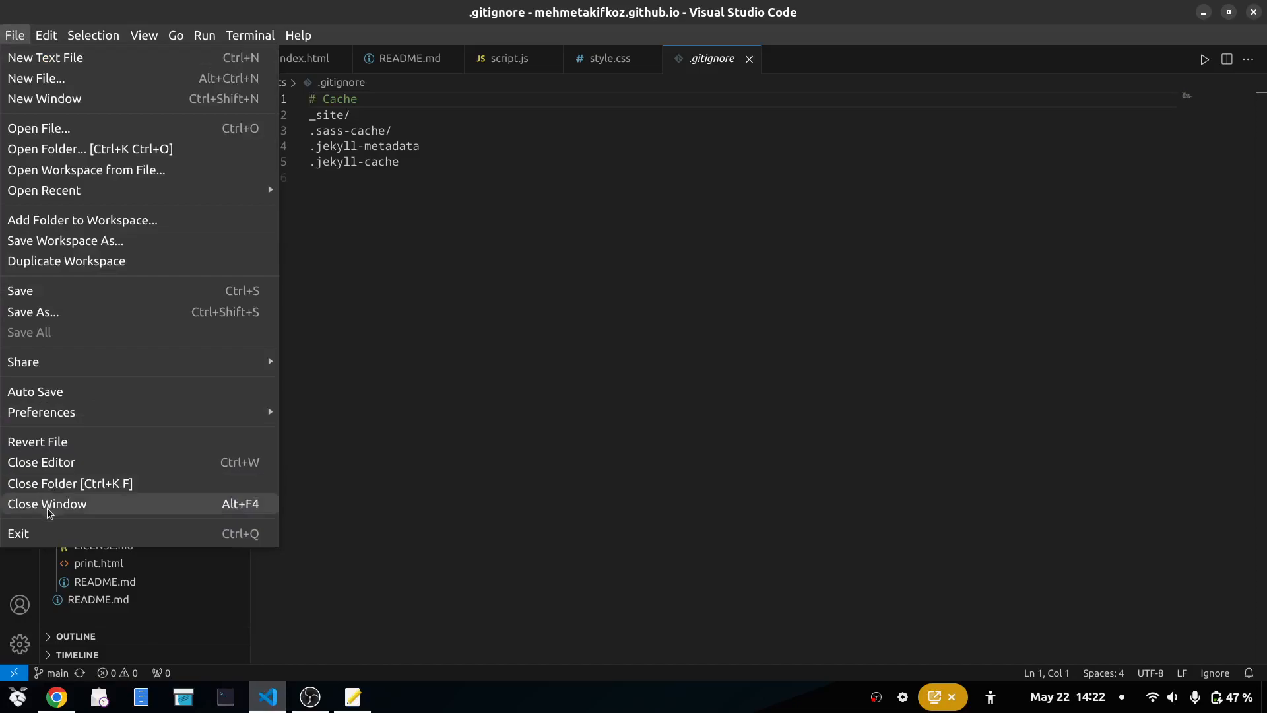
{"action": "left_click", "coordinate": [66, 486]}
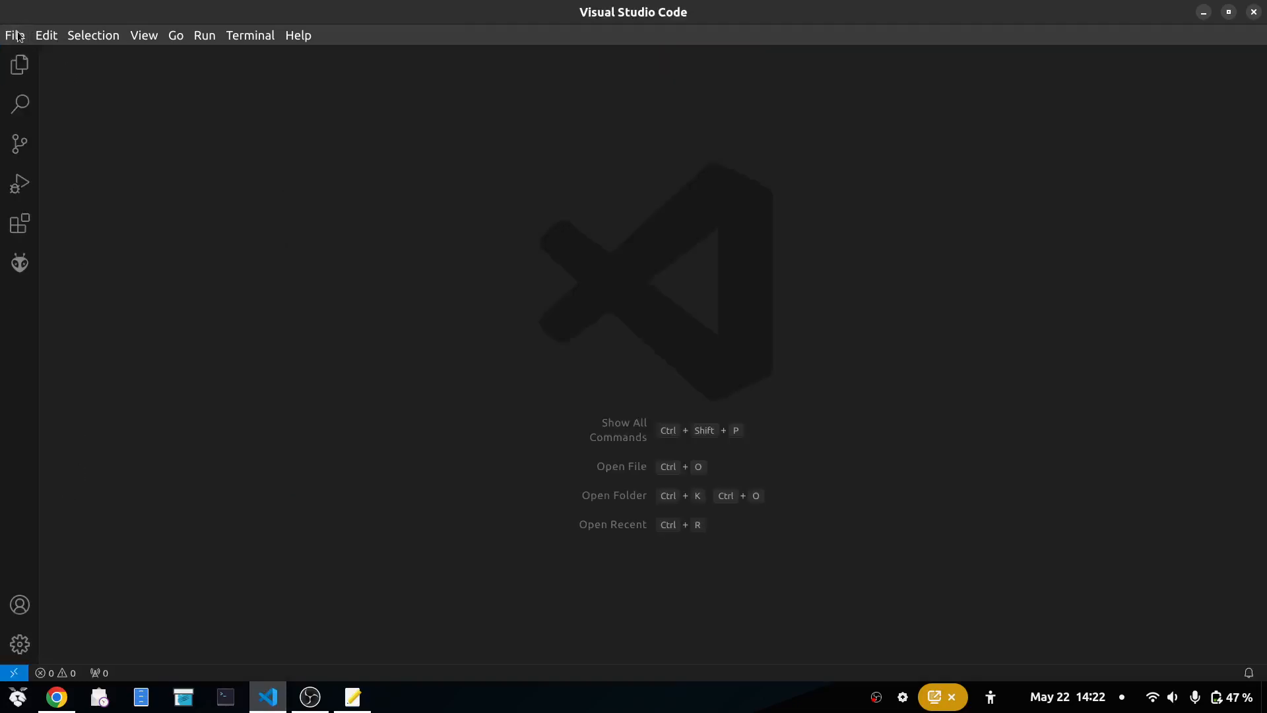
Step: Open the lab6 folder from the Desktop as the working folder
{"action": "left_click", "coordinate": [14, 35]}
{"action": "left_click", "coordinate": [77, 149]}
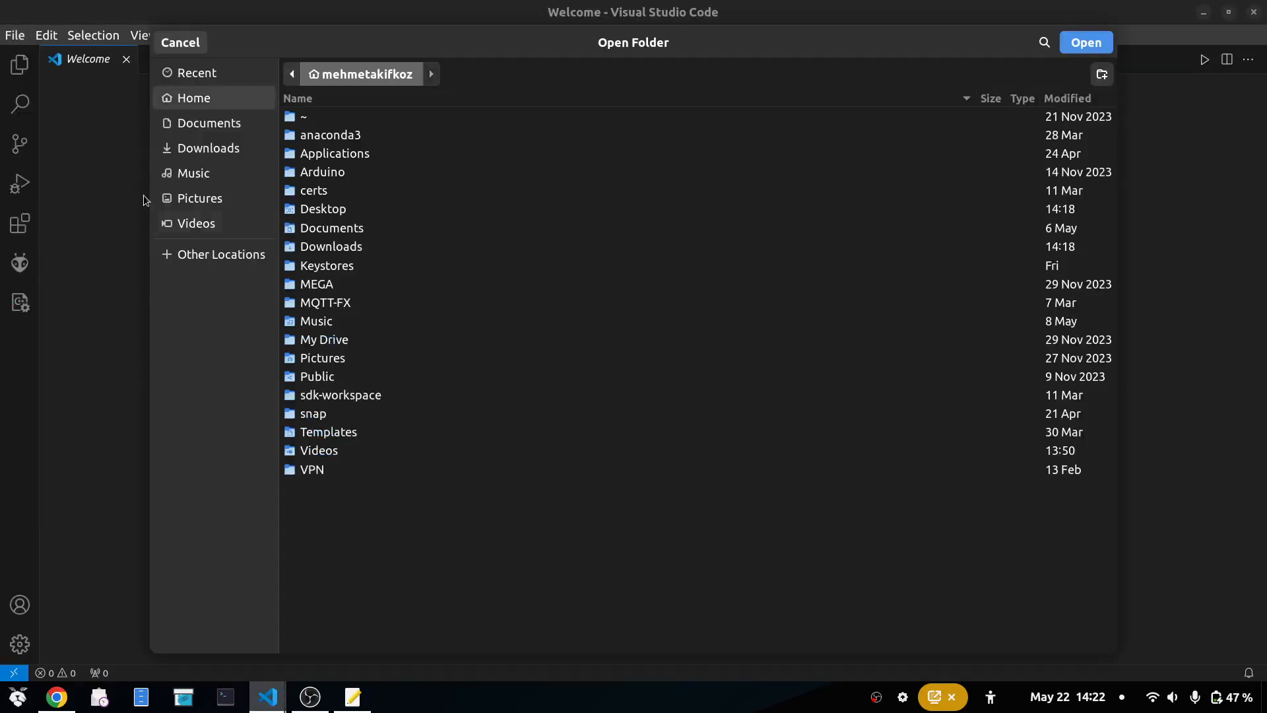
{"action": "double_click", "coordinate": [330, 210]}
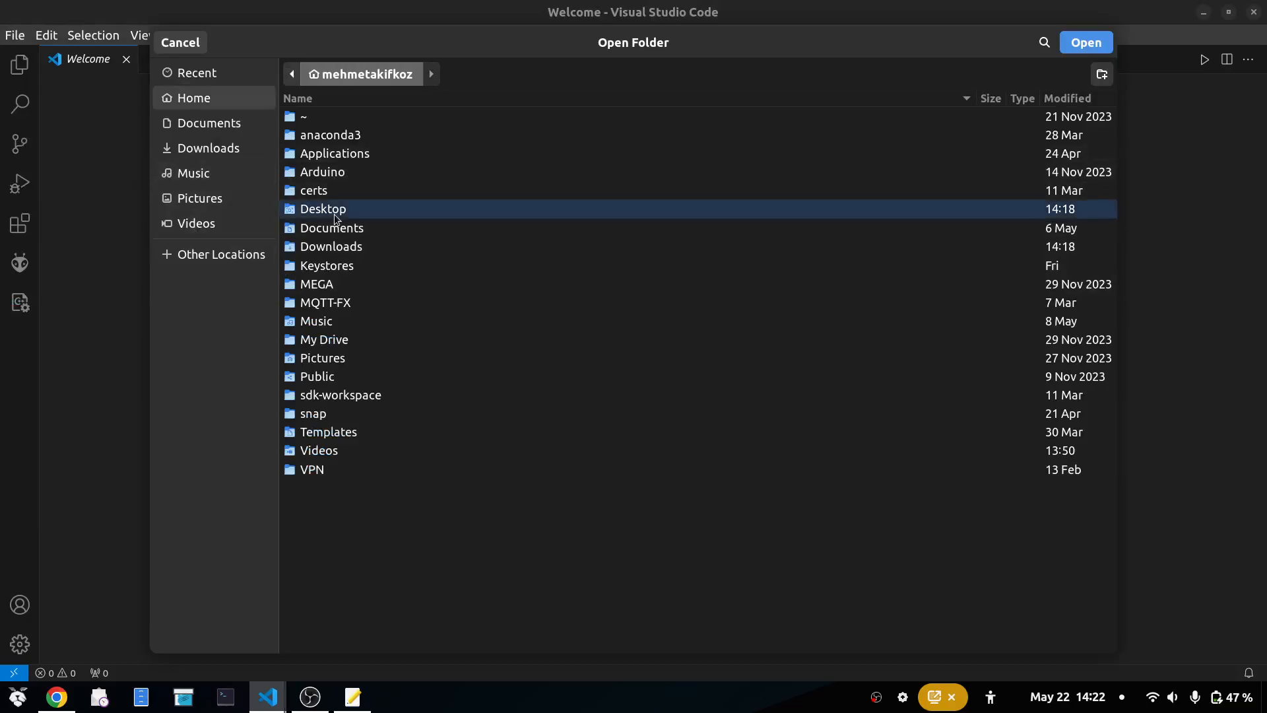
{"action": "double_click", "coordinate": [332, 135]}
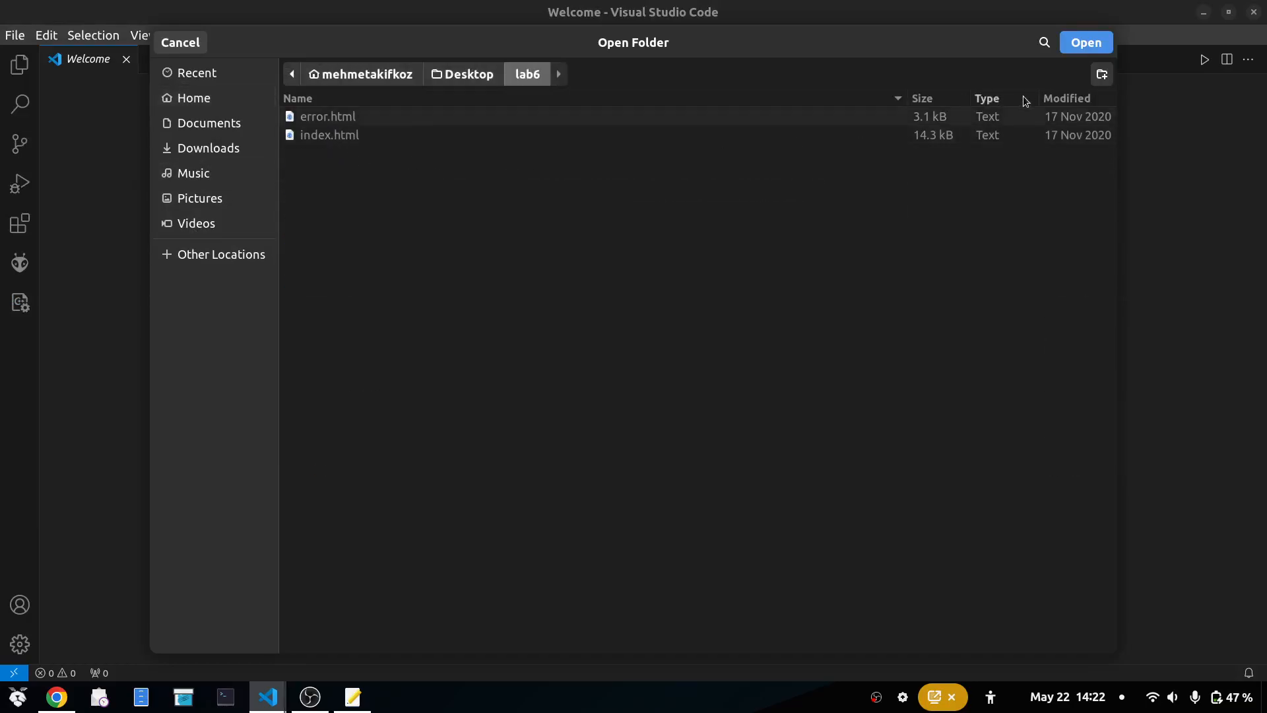
{"action": "left_click", "coordinate": [1100, 50]}
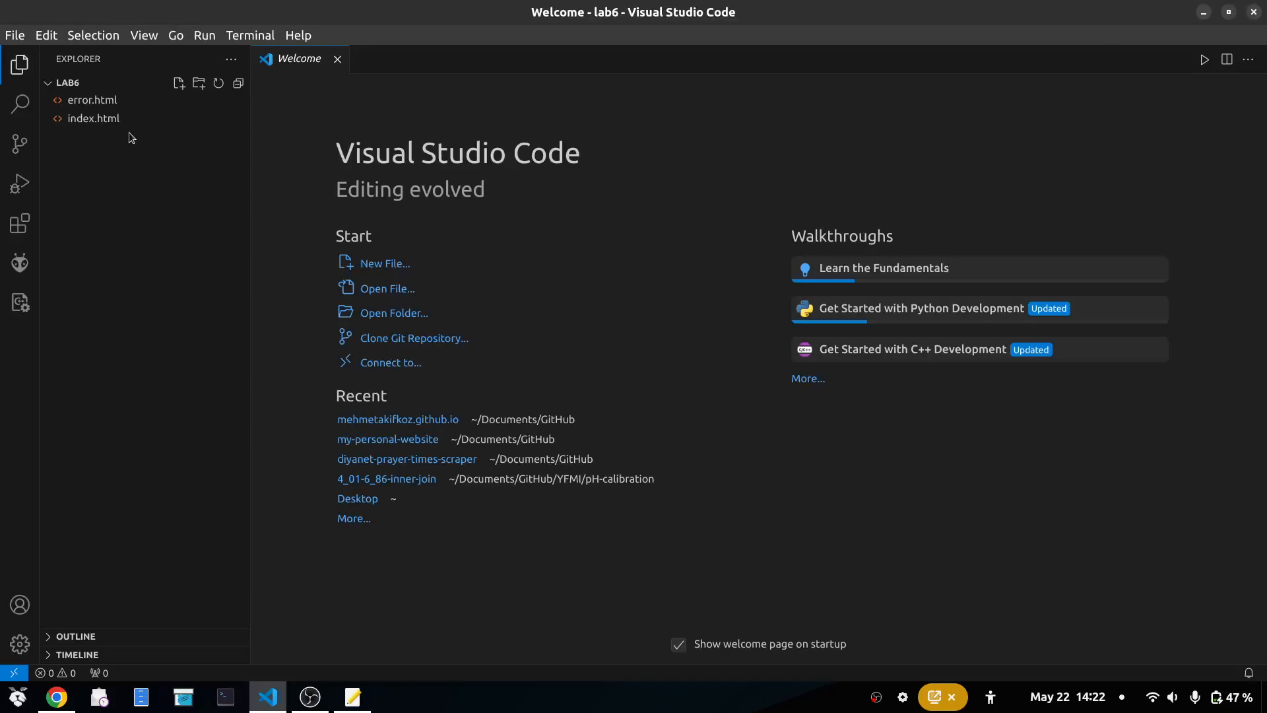
Step: Open error.html and index.html for editing and arrange them with index.html first
{"action": "left_click", "coordinate": [118, 107]}
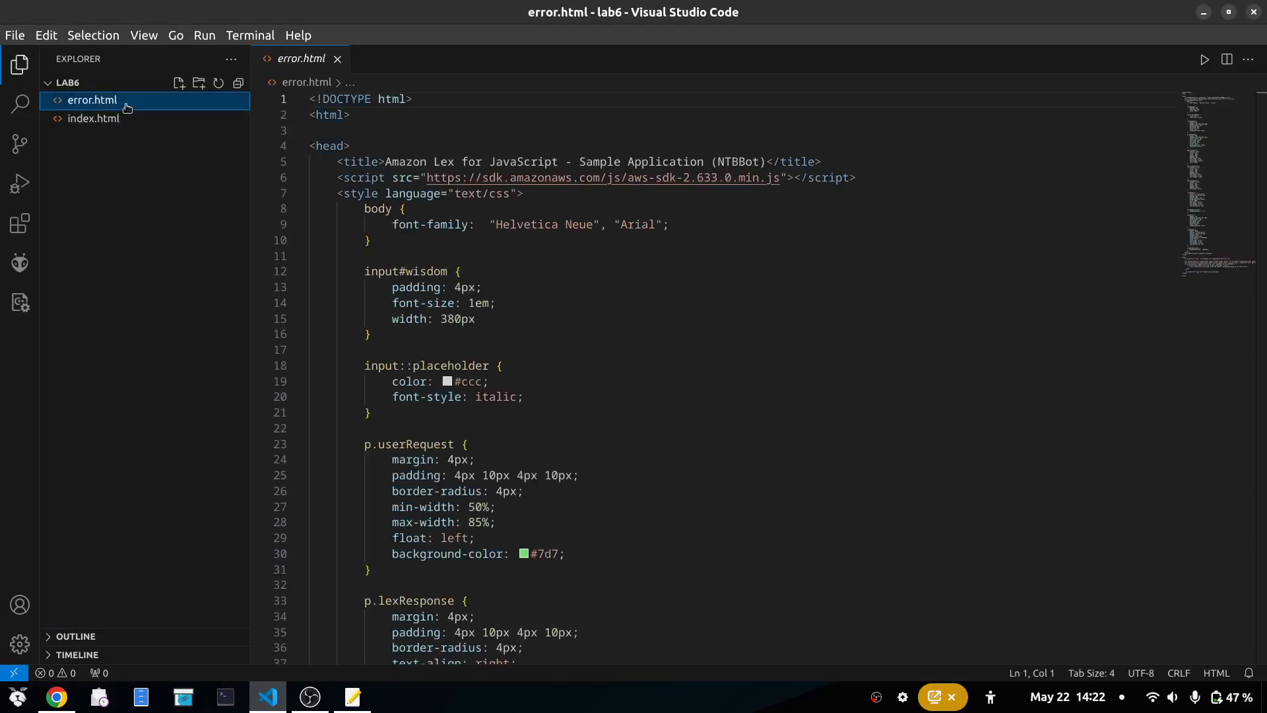
{"action": "double_click", "coordinate": [125, 107]}
{"action": "double_click", "coordinate": [94, 118]}
{"action": "left_click_drag", "start_coordinate": [404, 61], "coordinate": [274, 67]}
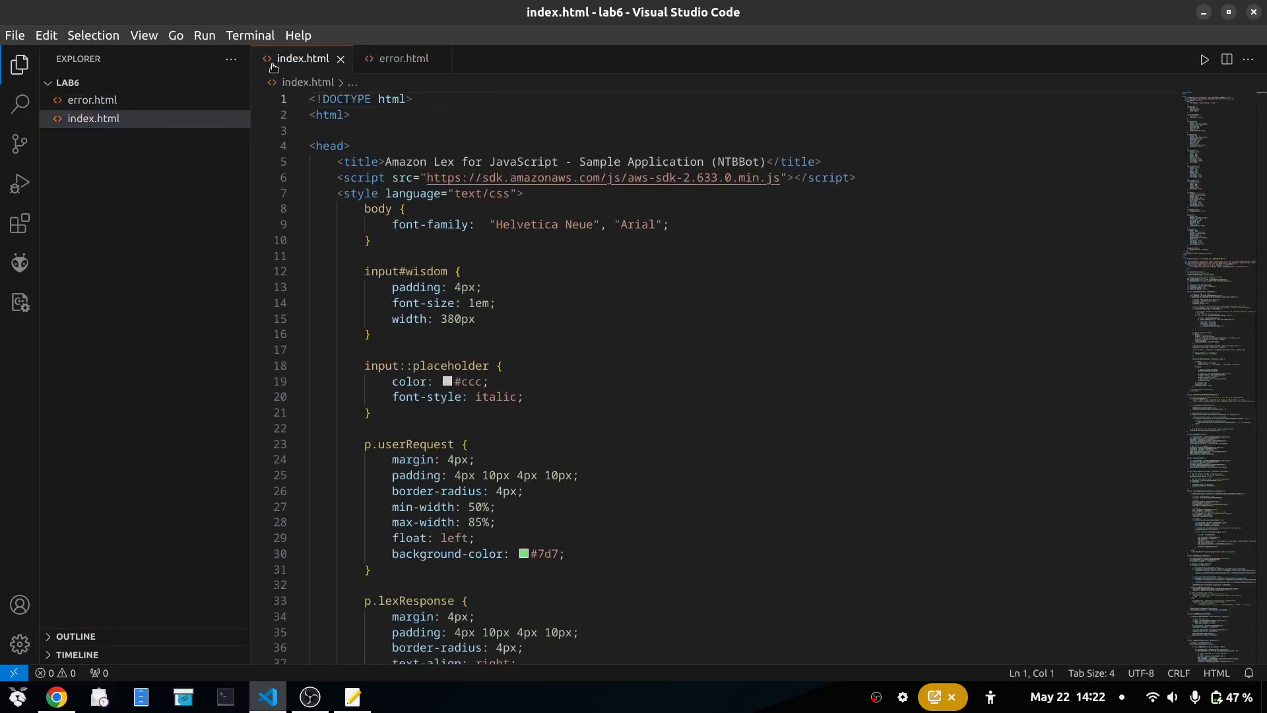
Step: Save and close the notes document in the text editor and move the notes file from the Desktop into the lab6 folder
{"action": "left_click", "coordinate": [354, 697]}
{"action": "left_click", "coordinate": [856, 125]}
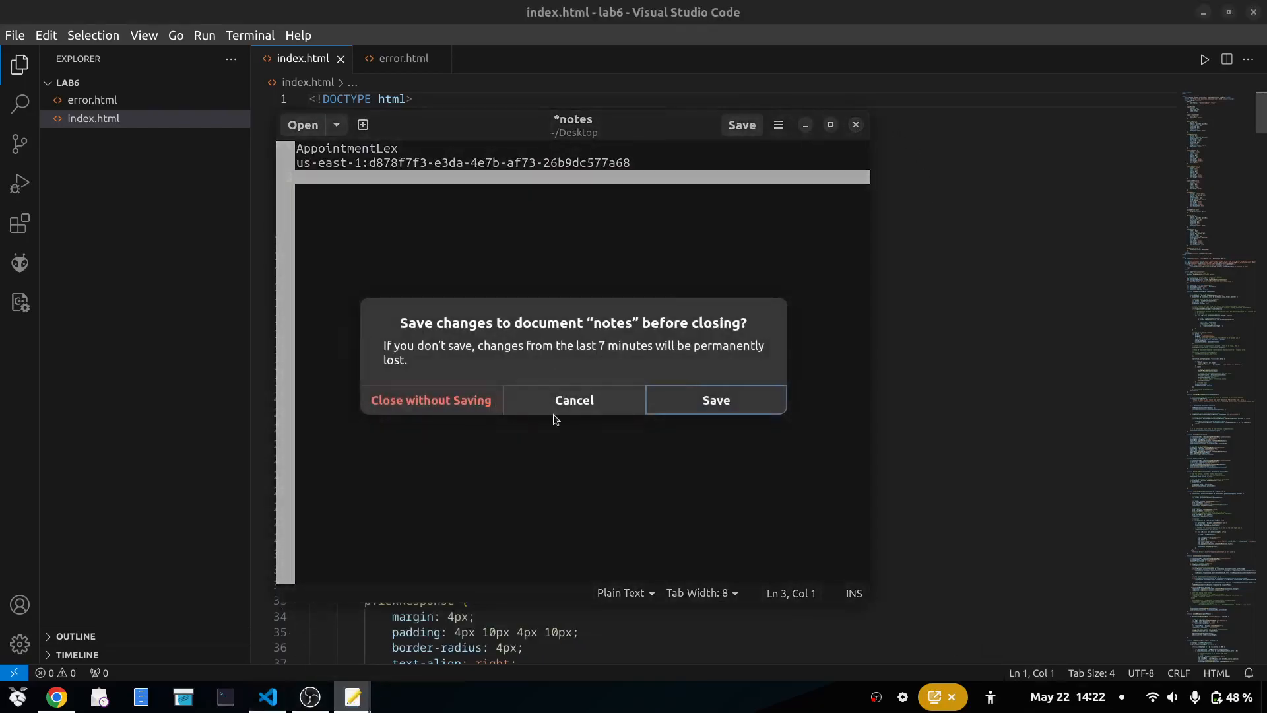
{"action": "left_click", "coordinate": [716, 405]}
{"action": "key", "text": "super+d"}
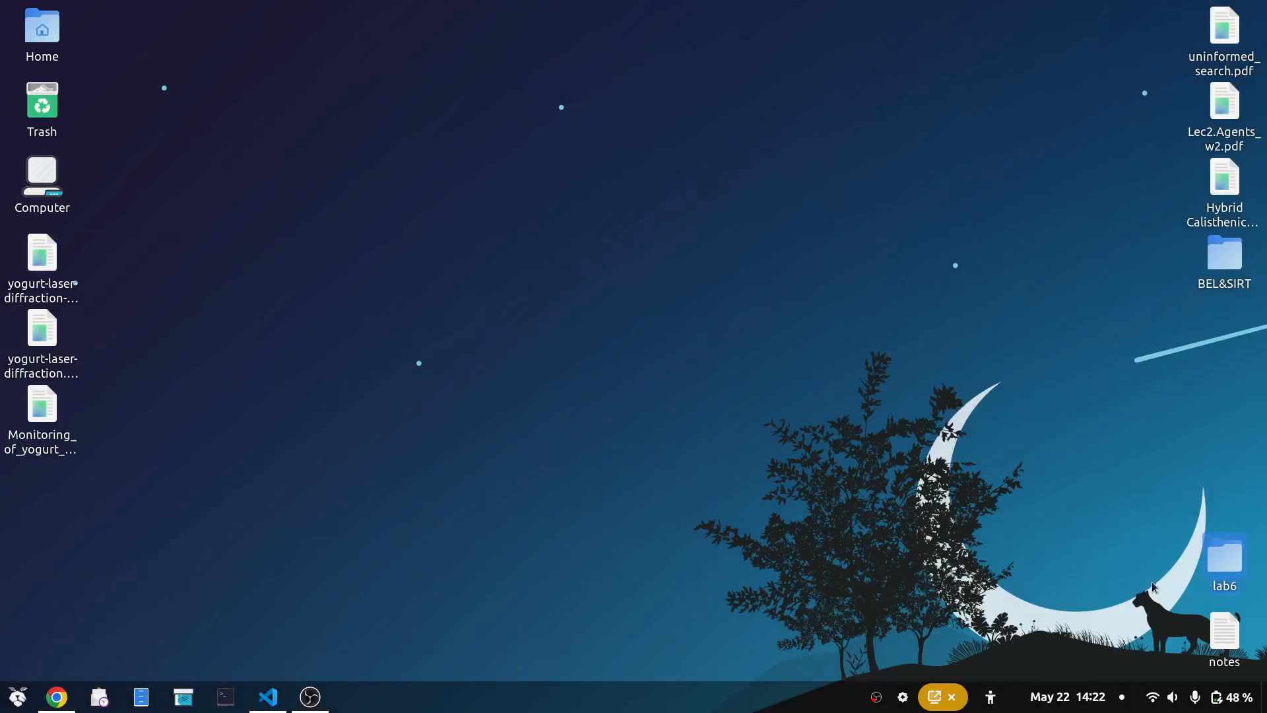
{"action": "mouse_move", "coordinate": [1217, 643]}
{"action": "left_mouse_down"}
{"action": "mouse_move", "coordinate": [1219, 580]}
{"action": "mouse_move", "coordinate": [1214, 638]}
{"action": "left_mouse_up"}
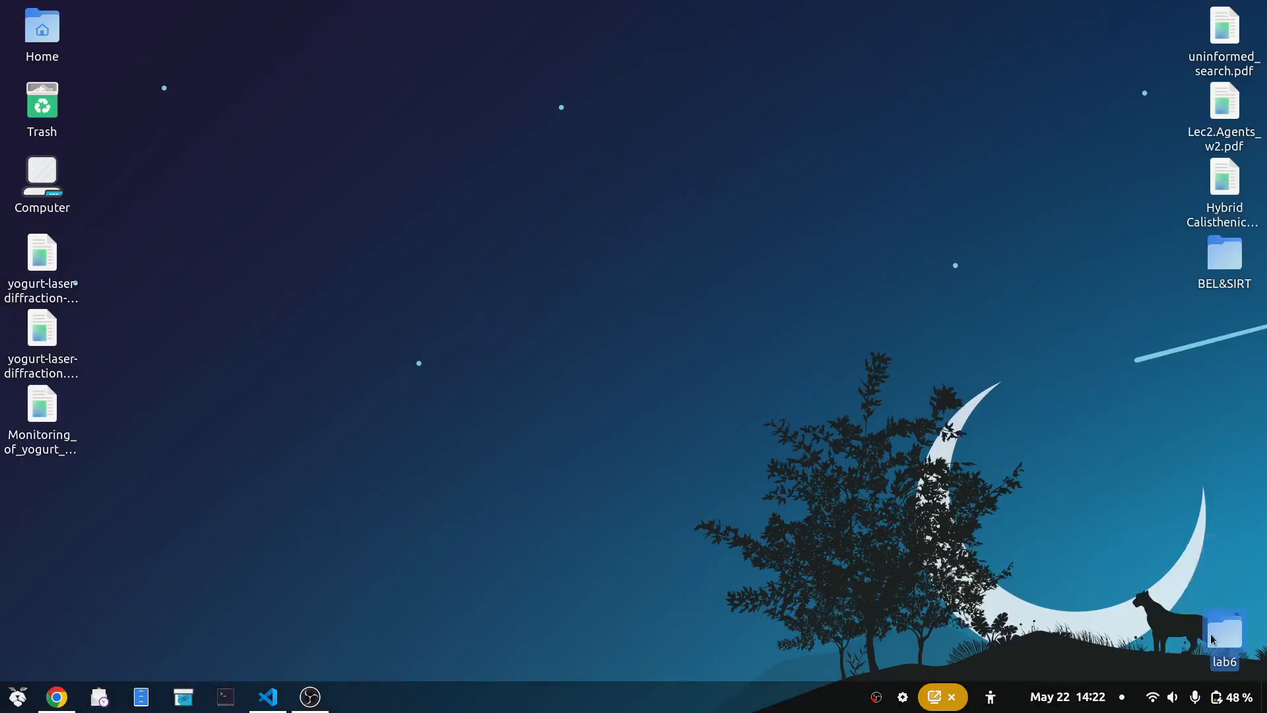
Step: Open the notes file from lab6 in Visual Studio Code after error.html and return to the lab instructions
{"action": "key", "text": "alt+Tab"}
{"action": "left_click", "coordinate": [267, 697]}
{"action": "left_click", "coordinate": [167, 137]}
{"action": "left_click_drag", "start_coordinate": [393, 58], "coordinate": [561, 58]}
{"action": "left_click", "coordinate": [487, 156]}
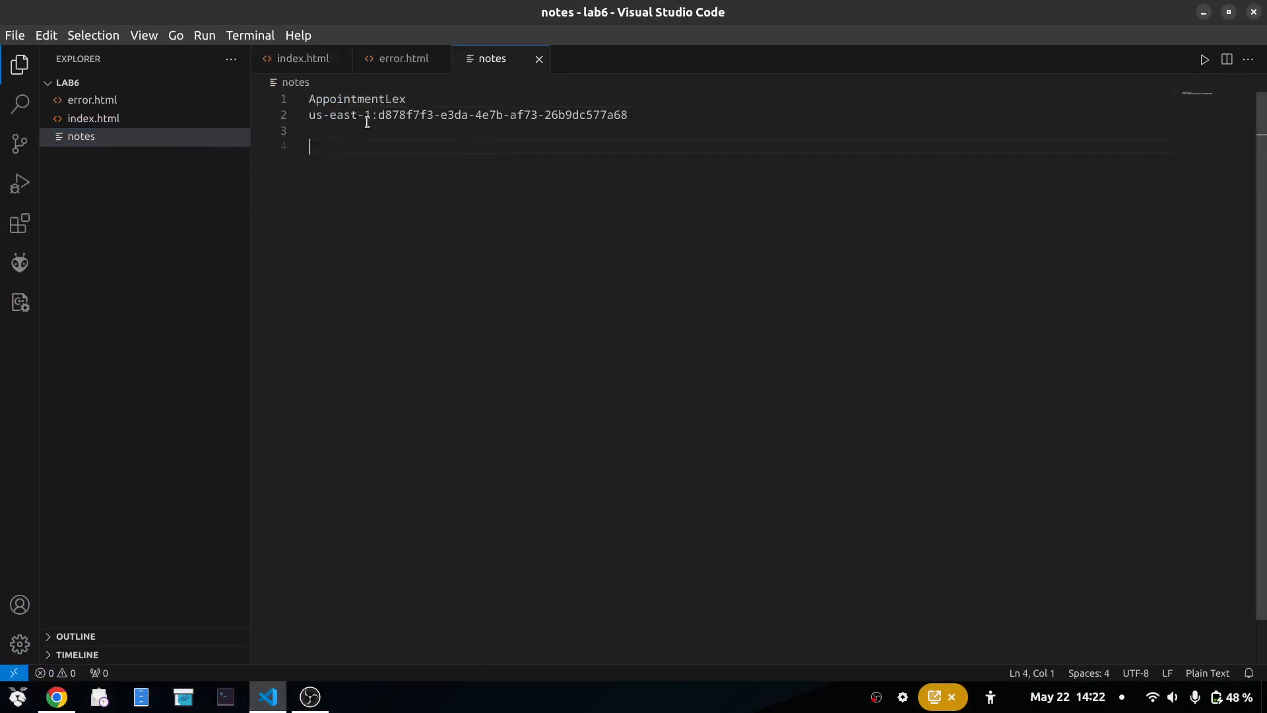
{"action": "left_click", "coordinate": [267, 65]}
{"action": "key", "text": "alt+Tab"}
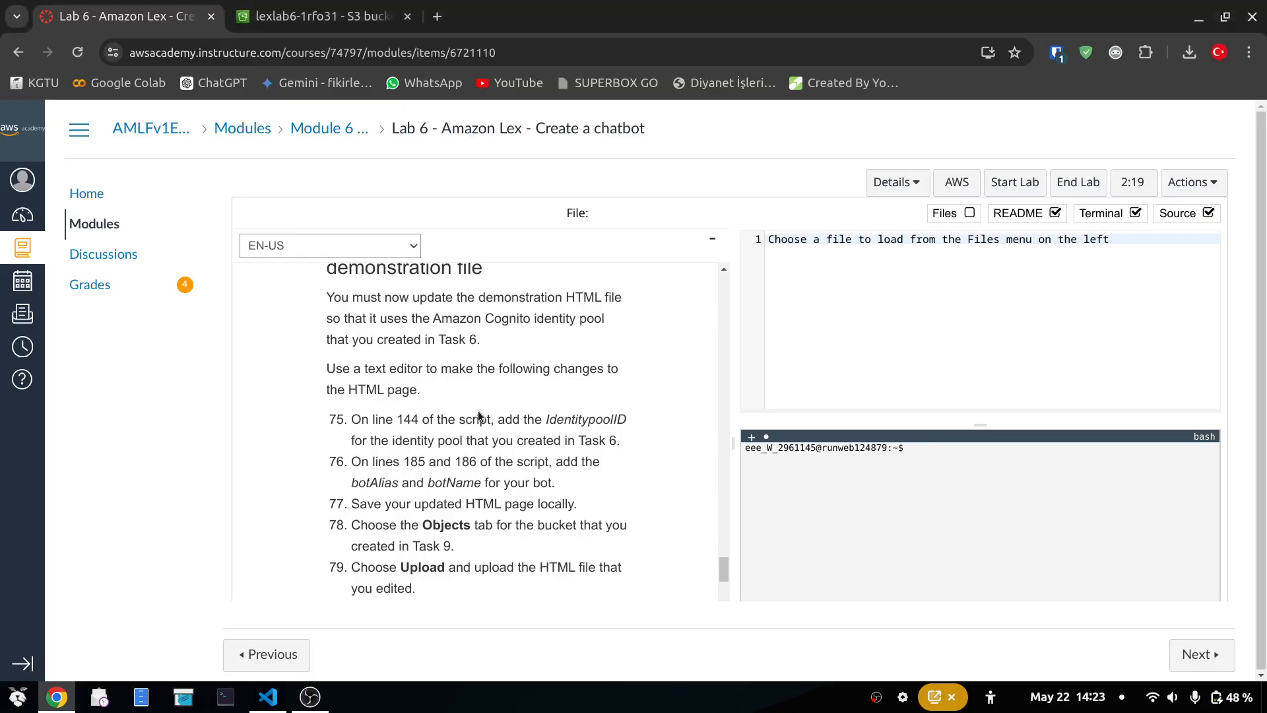
Step: Locate the IdentityPoolId entry on line 144 of index.html and check it against the lab instruction for that line
{"action": "double_click", "coordinate": [406, 423]}
{"action": "key", "text": "alt+Tab"}
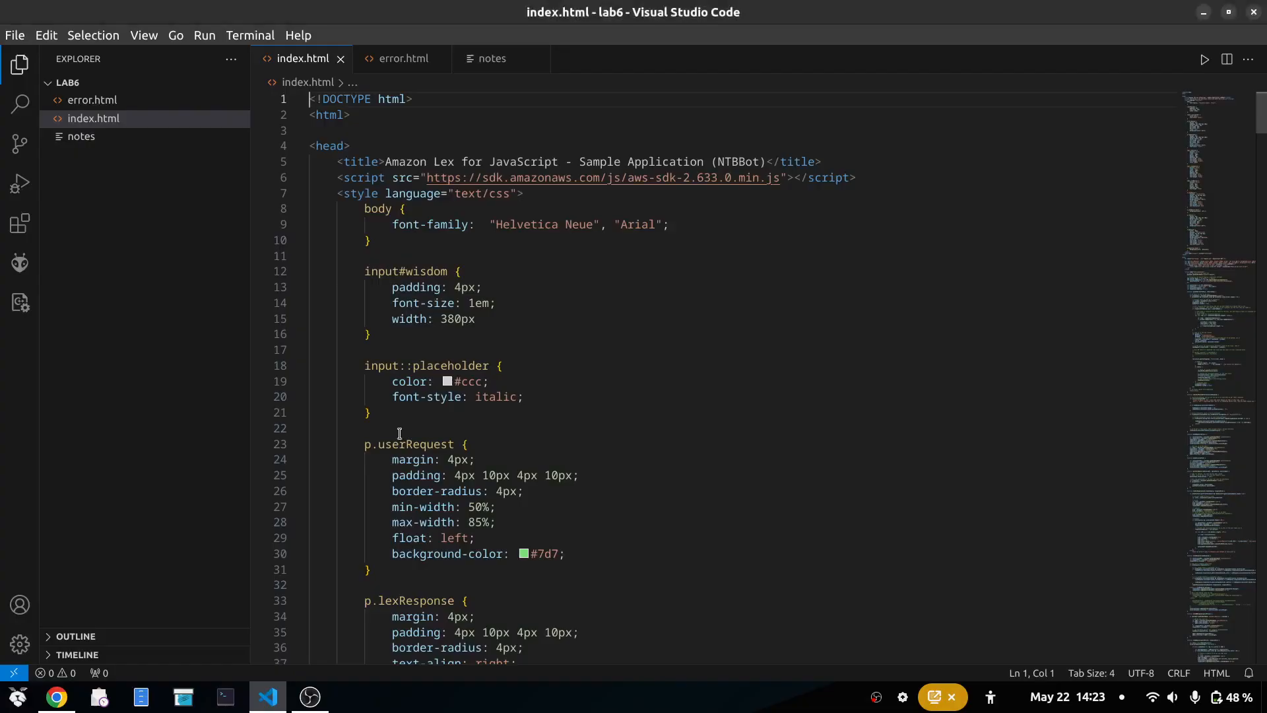
{"action": "scroll", "coordinate": [359, 411], "scroll_direction": "down", "scroll_amount": 20}
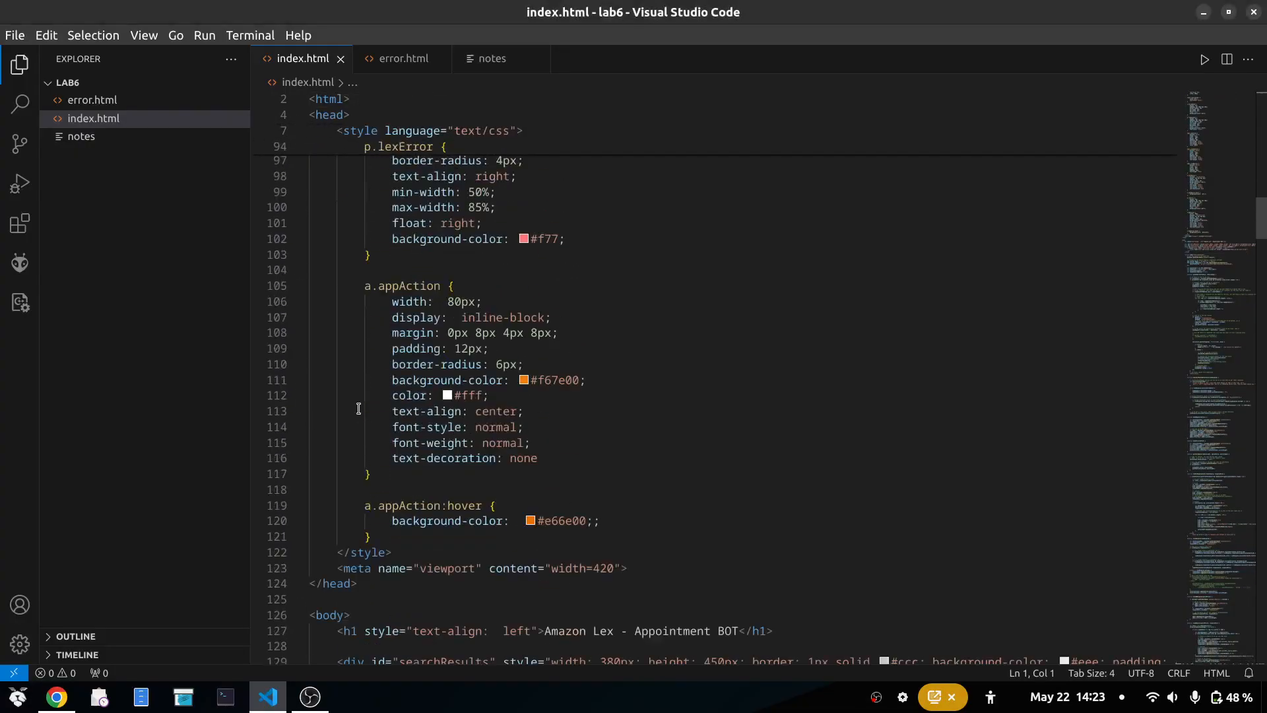
{"action": "scroll", "coordinate": [359, 408], "scroll_direction": "down", "scroll_amount": 15}
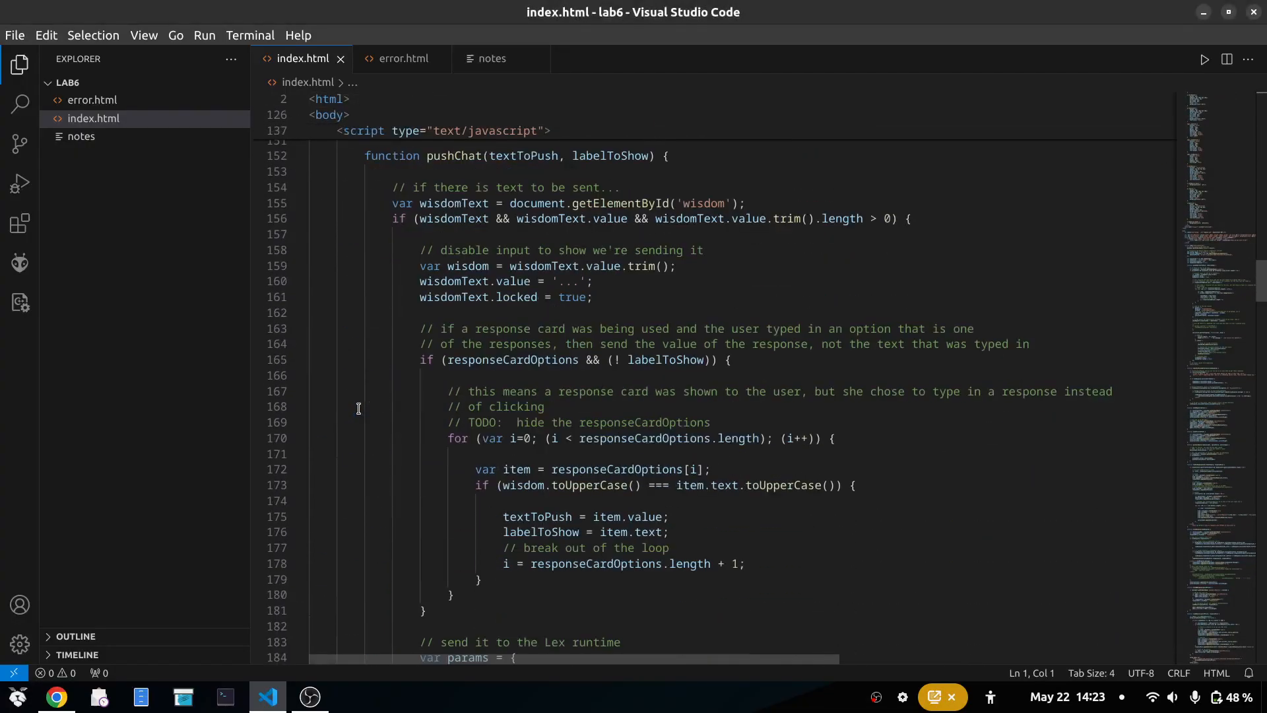
{"action": "scroll", "coordinate": [359, 408], "scroll_direction": "up", "scroll_amount": 8}
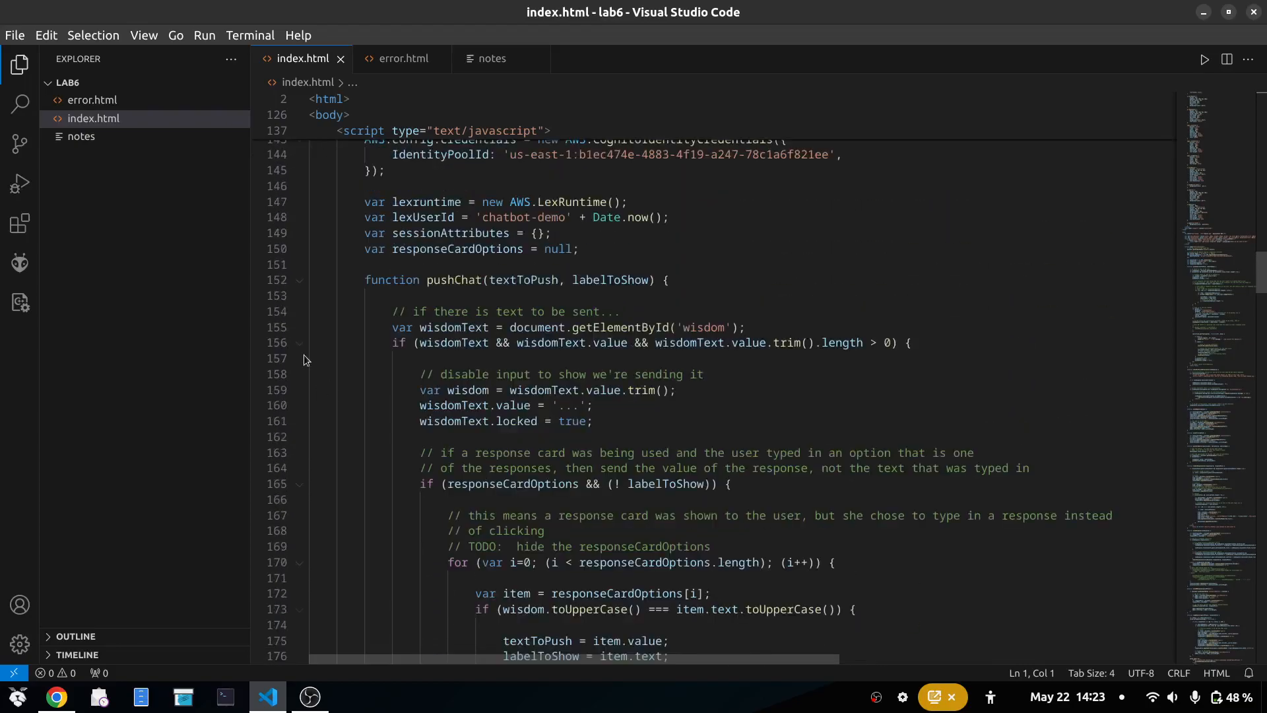
{"action": "scroll", "coordinate": [307, 314], "scroll_direction": "up", "scroll_amount": 1}
{"action": "left_click_drag", "start_coordinate": [392, 277], "coordinate": [821, 278]}
{"action": "key", "text": "alt+Tab"}
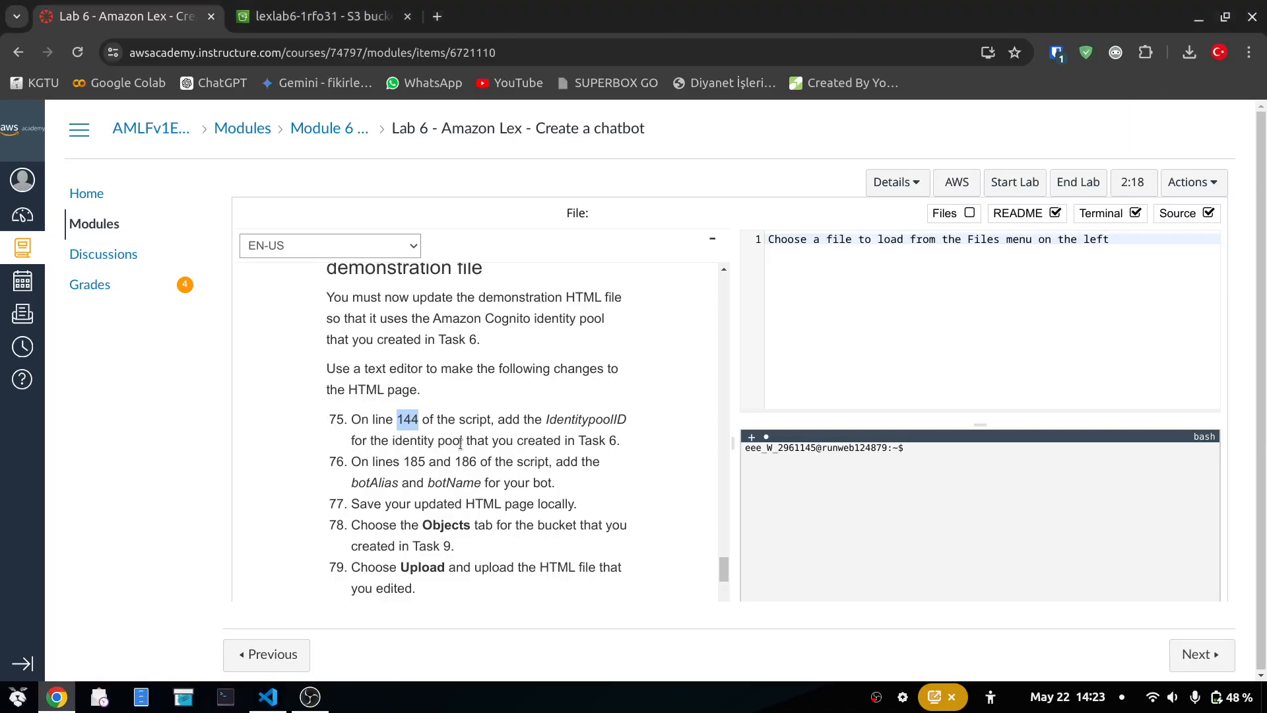
{"action": "double_click", "coordinate": [561, 420]}
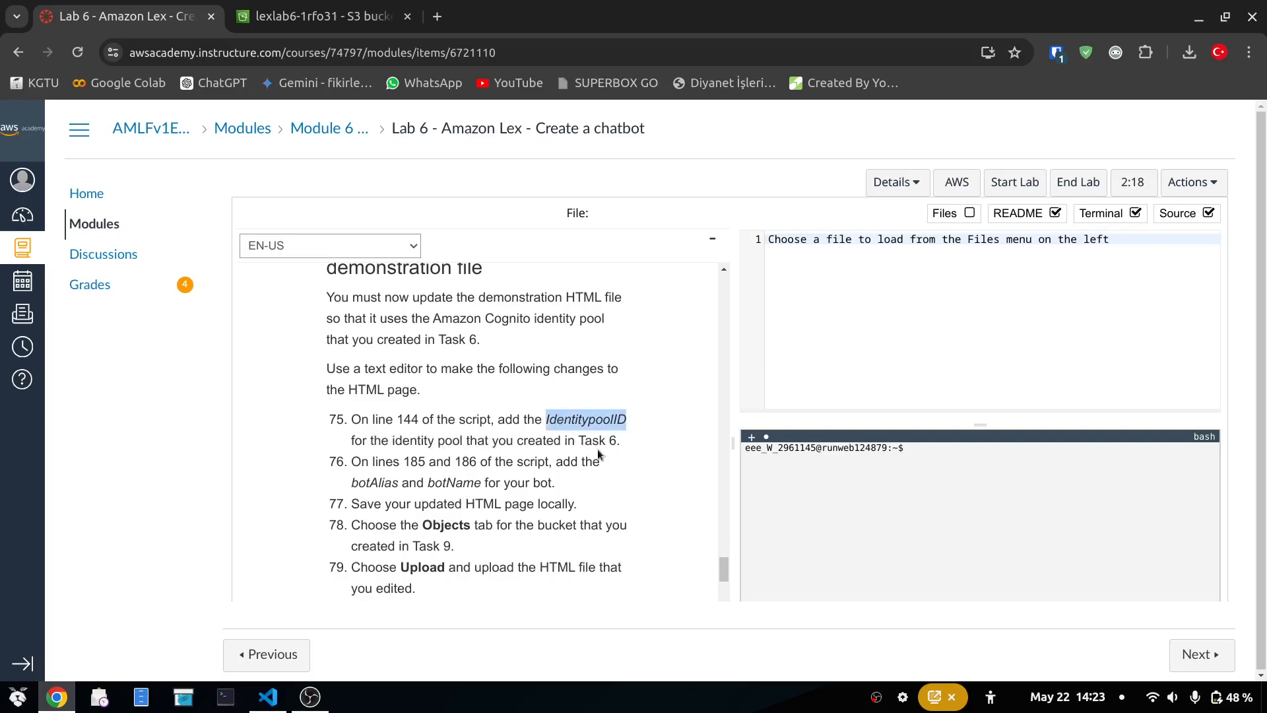
Step: Replace the IdentityPoolId value on line 144 of index.html with the identity pool ID from the notes file and save
{"action": "key", "text": "alt+Tab"}
{"action": "left_click", "coordinate": [503, 64]}
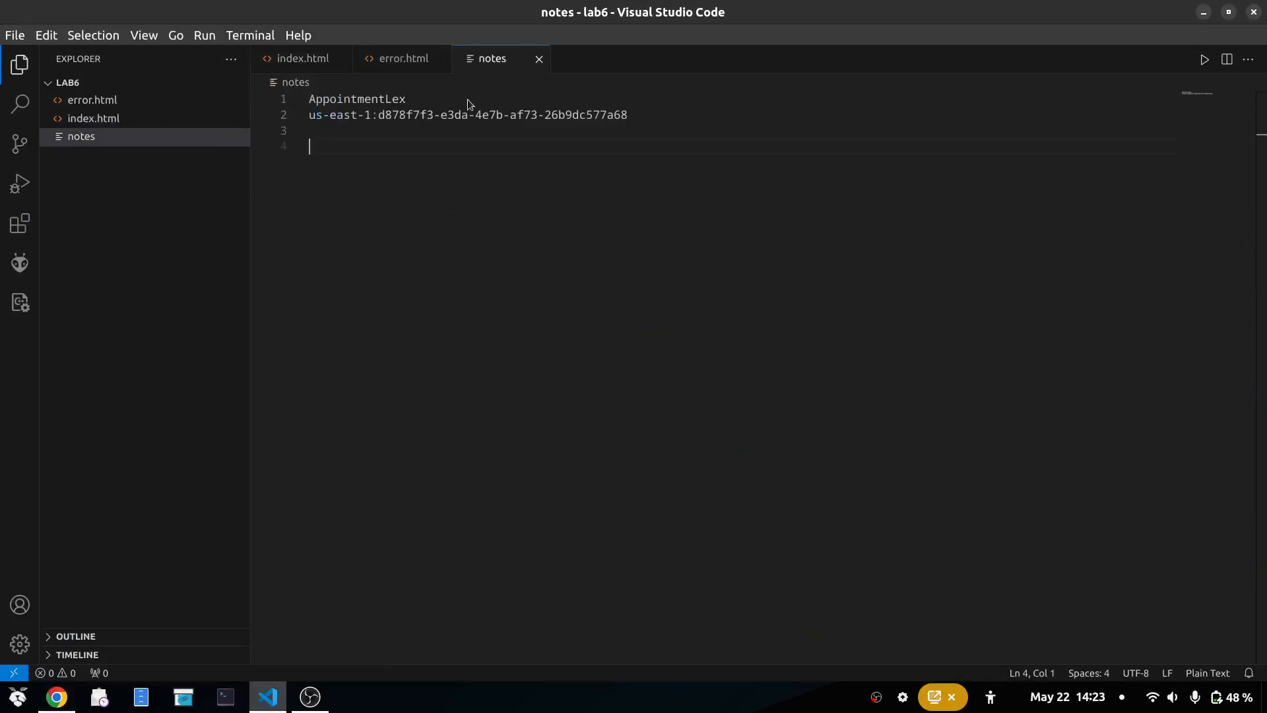
{"action": "left_click_drag", "start_coordinate": [657, 117], "coordinate": [254, 112]}
{"action": "key", "text": "ctrl+c"}
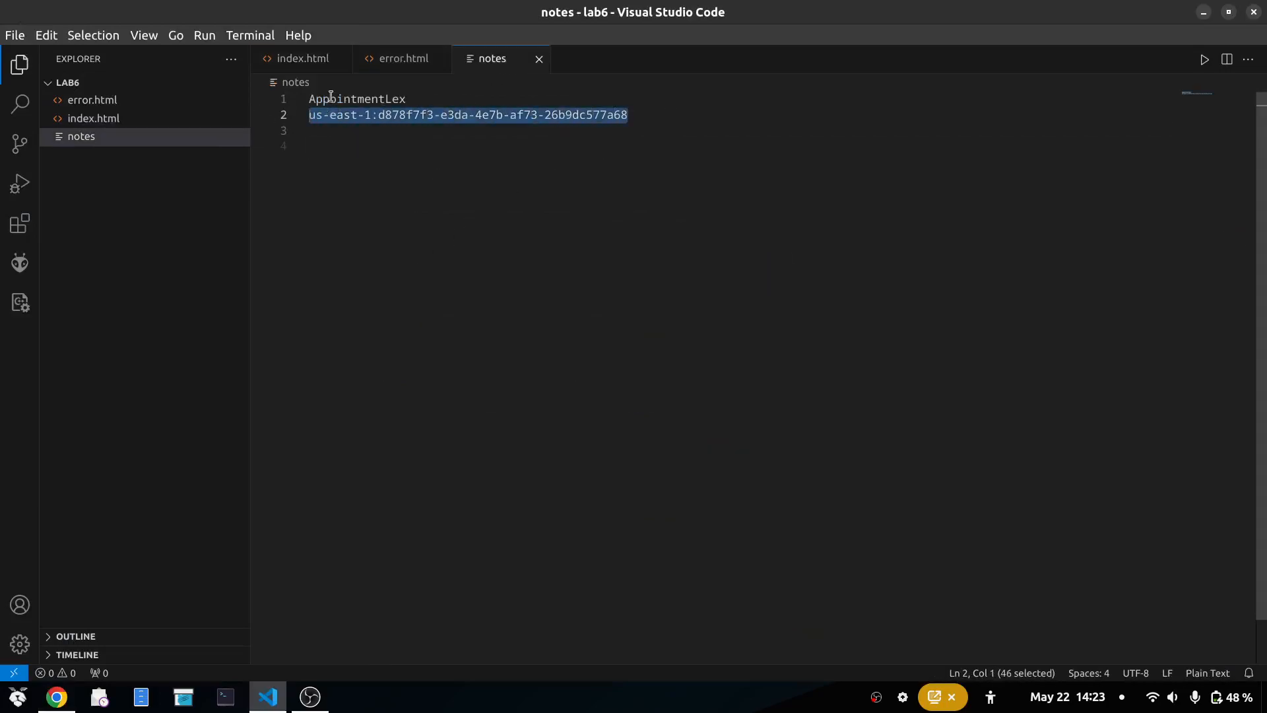
{"action": "left_click", "coordinate": [281, 60]}
{"action": "left_click", "coordinate": [831, 295]}
{"action": "left_click_drag", "start_coordinate": [829, 281], "coordinate": [509, 278]}
{"action": "key", "text": "ctrl+v"}
{"action": "key", "text": "ctrl+s"}
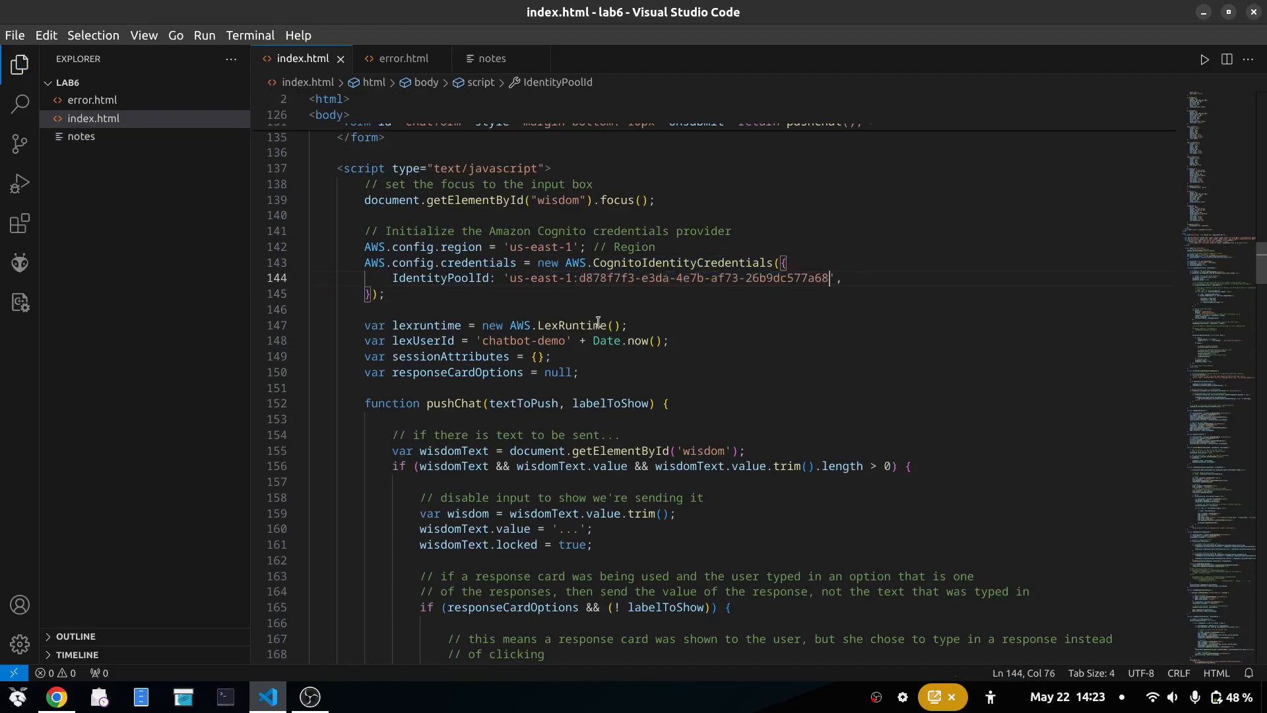
Step: Return to the lab instructions and check which values step 76 requires on lines 185 and 186
{"action": "key", "text": "ctrl+Tab"}
{"action": "key", "text": "ctrl+Tab"}
{"action": "key", "text": "ctrl+Tab"}
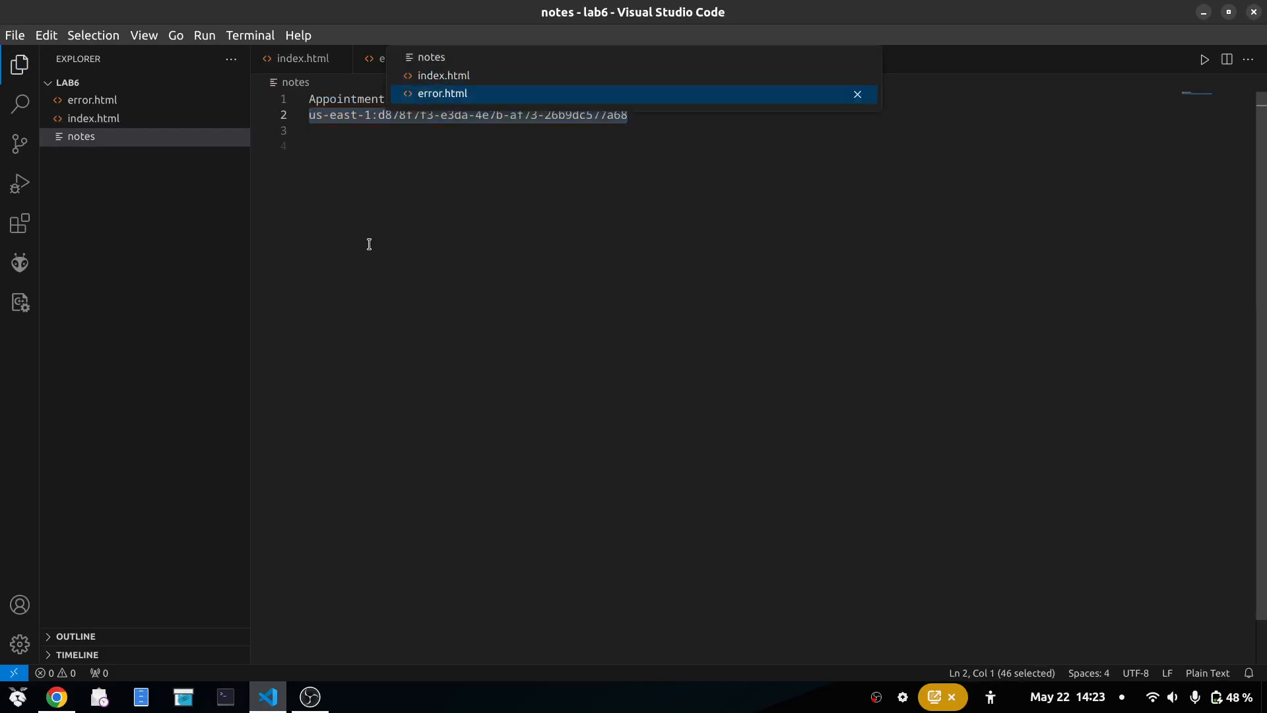
{"action": "left_click", "coordinate": [59, 693]}
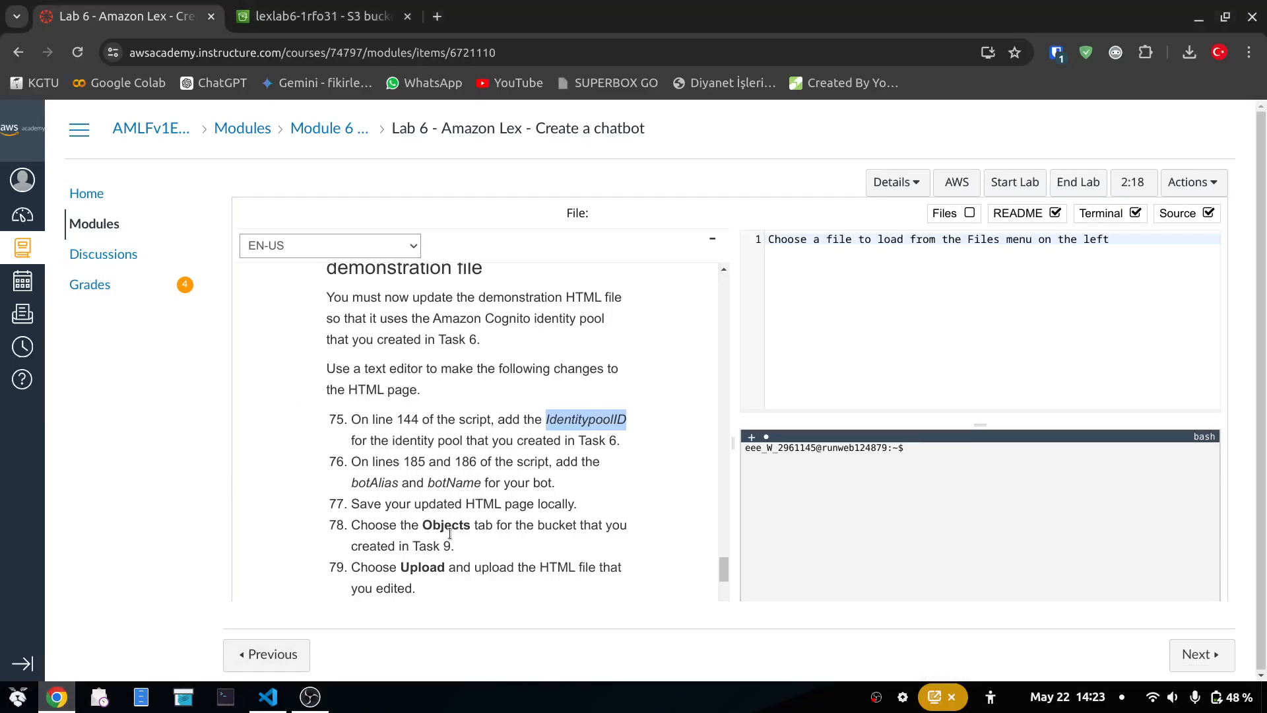
{"action": "left_click", "coordinate": [411, 461]}
{"action": "double_click", "coordinate": [412, 461]}
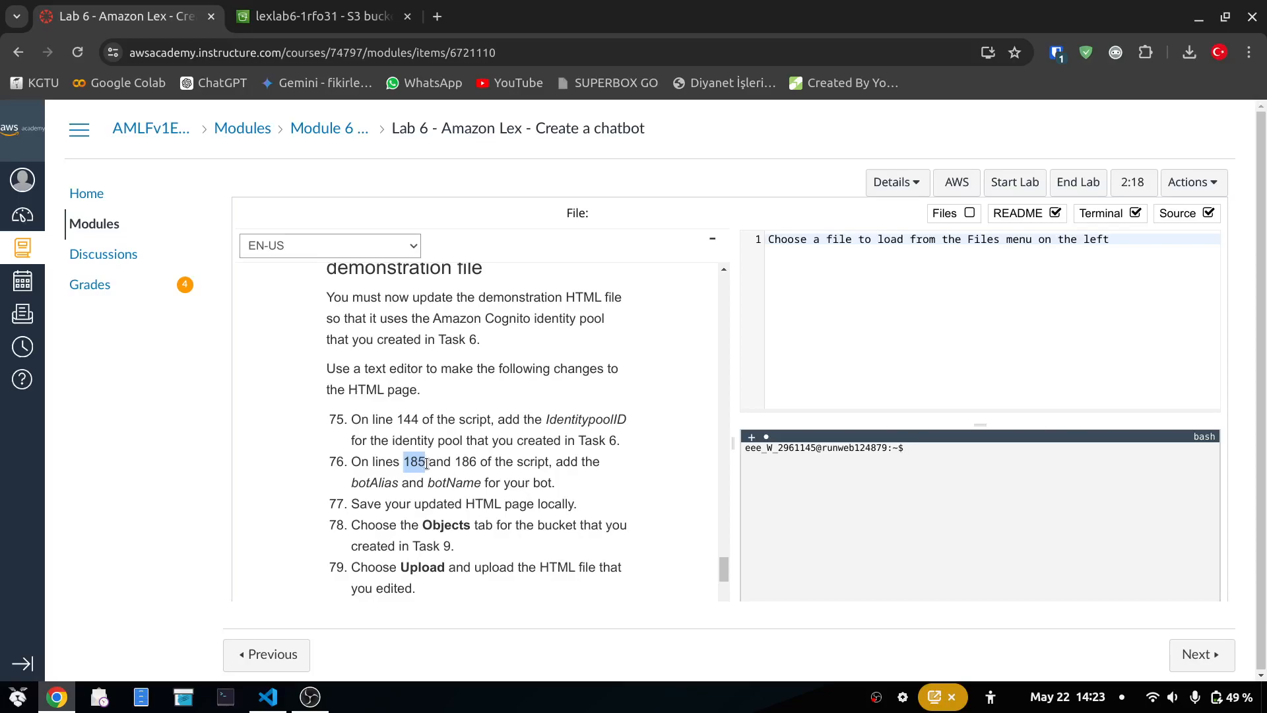
{"action": "double_click", "coordinate": [385, 484]}
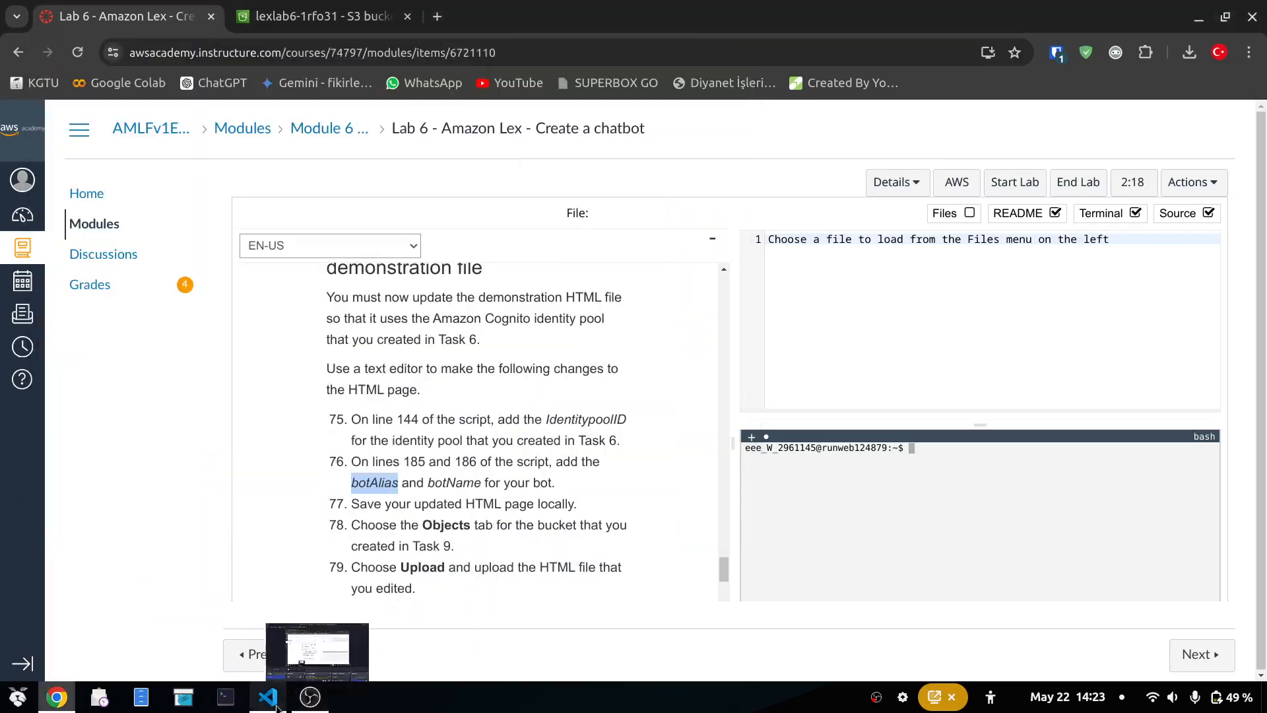
Step: Set botAlias on line 185 of index.html to AppointmentLex, copied from the notes file
{"action": "left_click", "coordinate": [277, 706]}
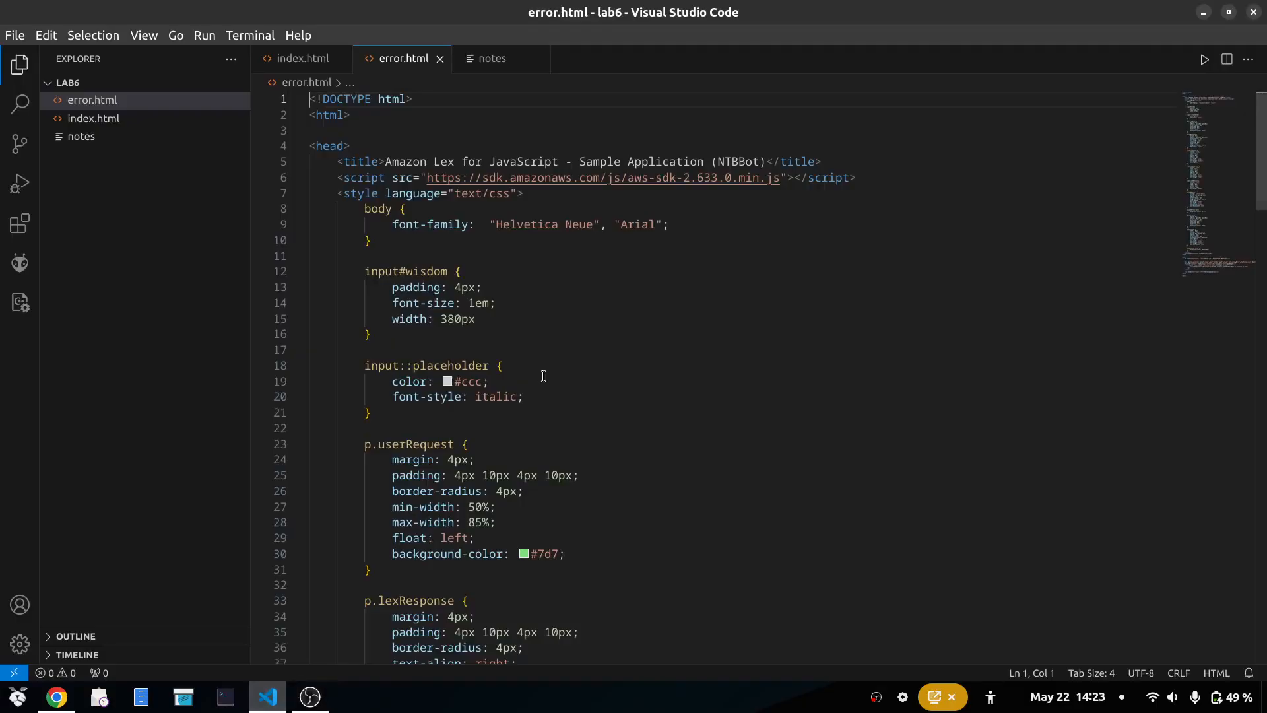
{"action": "scroll", "coordinate": [314, 505], "scroll_direction": "down", "scroll_amount": 20}
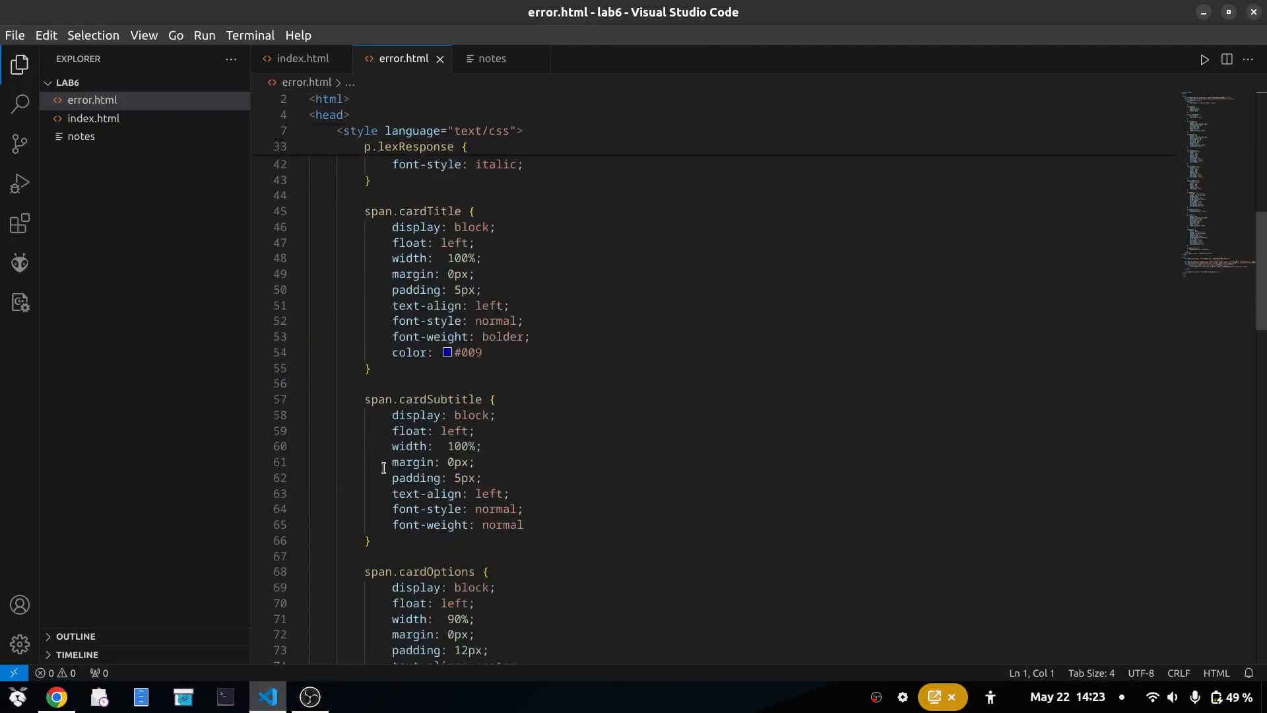
{"action": "left_click", "coordinate": [303, 58]}
{"action": "scroll", "coordinate": [458, 419], "scroll_direction": "down", "scroll_amount": 6}
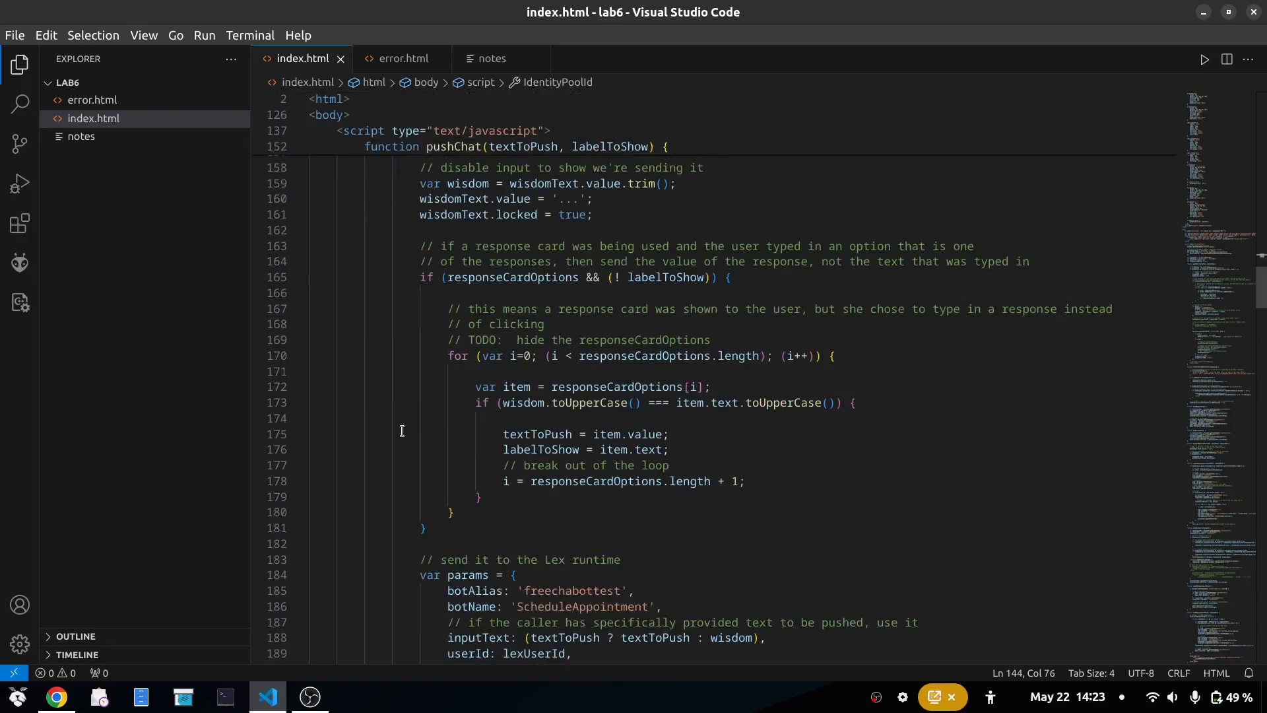
{"action": "scroll", "coordinate": [307, 519], "scroll_direction": "down", "scroll_amount": 3}
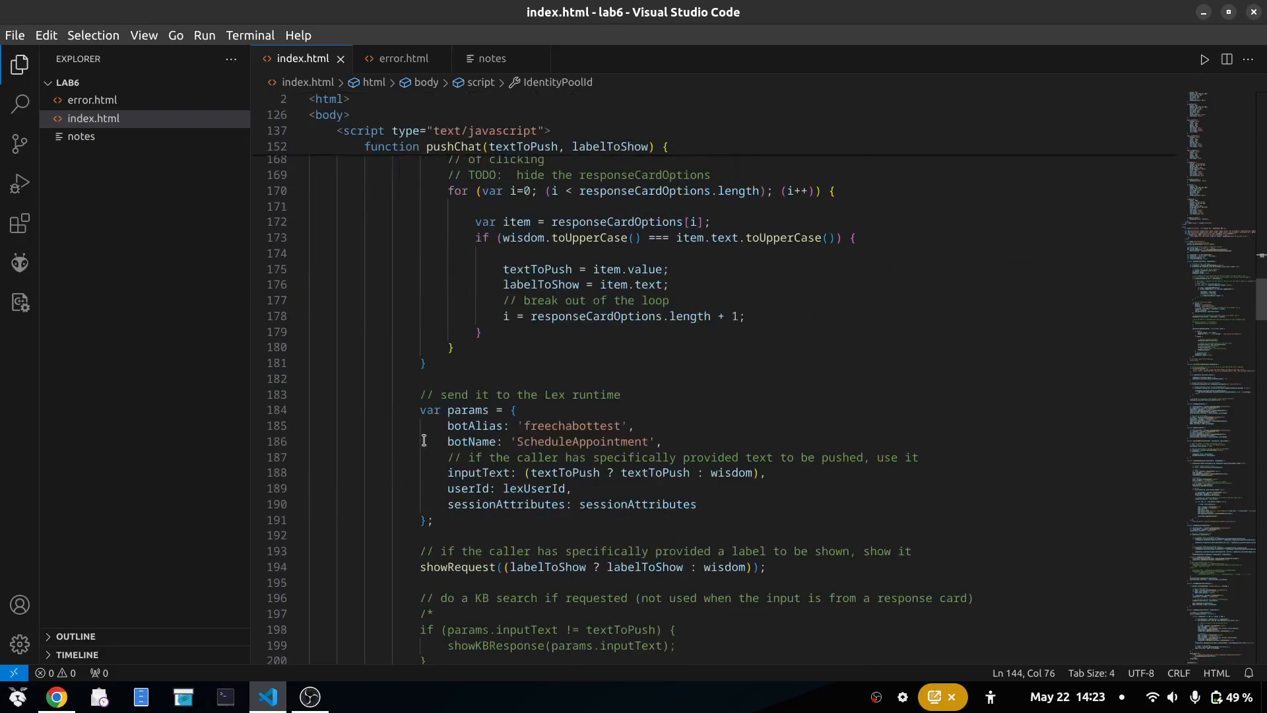
{"action": "double_click", "coordinate": [562, 430]}
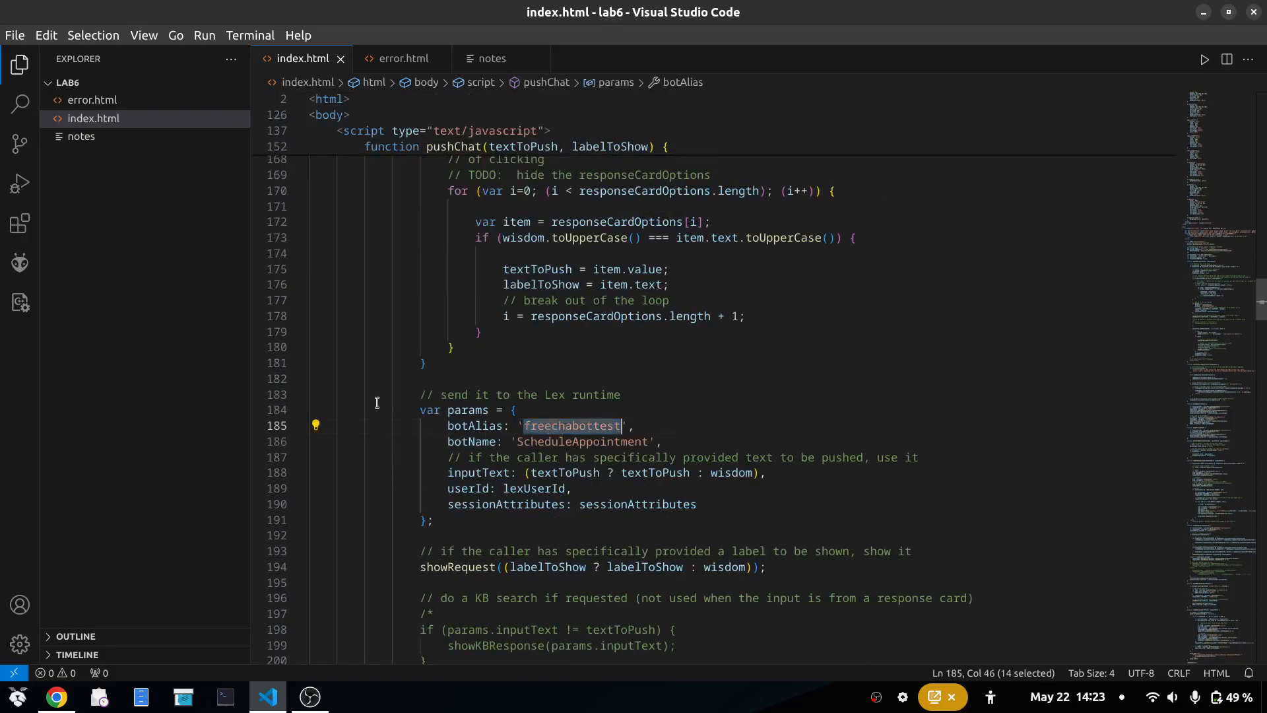
{"action": "left_click", "coordinate": [492, 58]}
{"action": "double_click", "coordinate": [354, 100]}
{"action": "key", "text": "ctrl+c"}
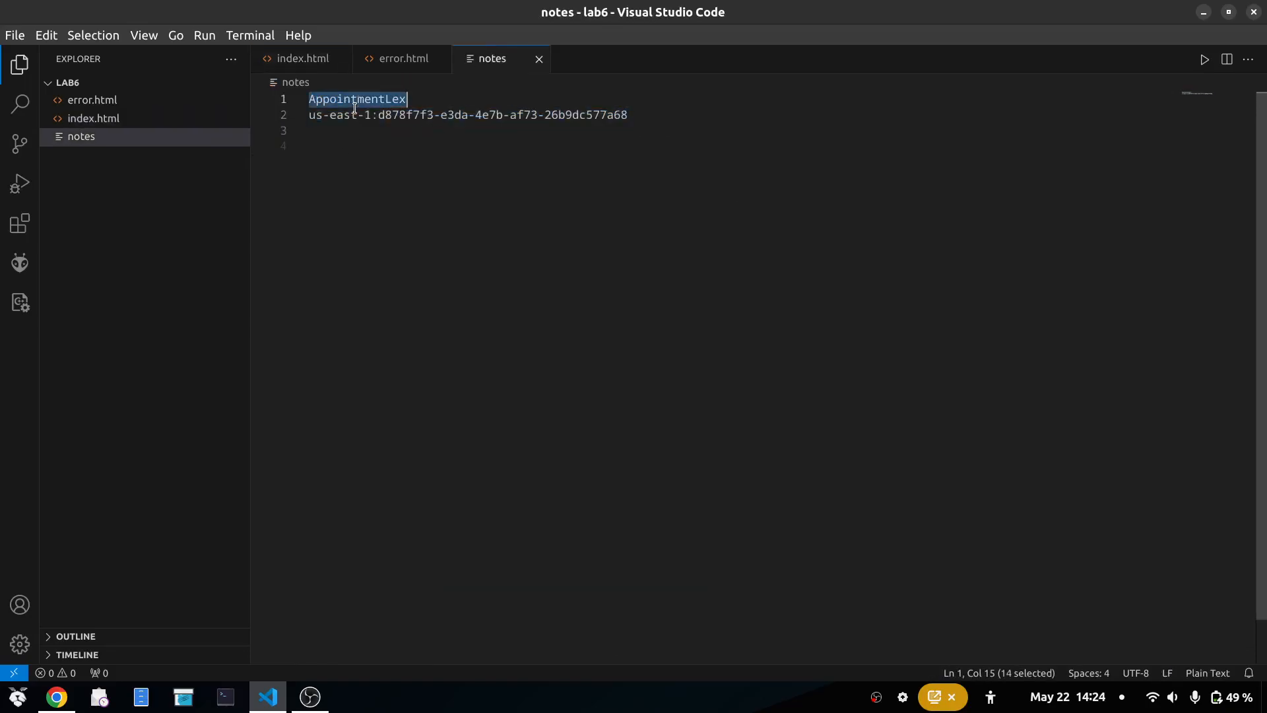
{"action": "left_click", "coordinate": [297, 58]}
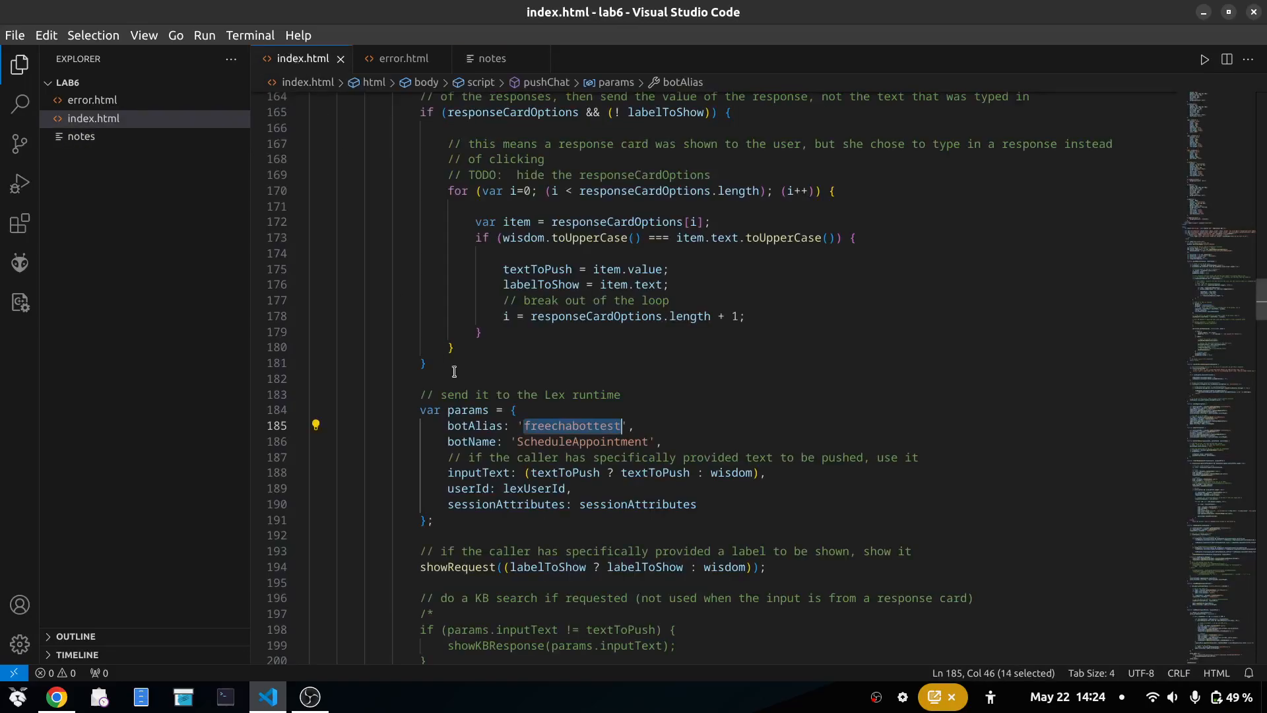
{"action": "key", "text": "ctrl+v"}
Step: Search the AWS console for lex and open Amazon Lex to check the bot name for line 186
{"action": "double_click", "coordinate": [572, 442]}
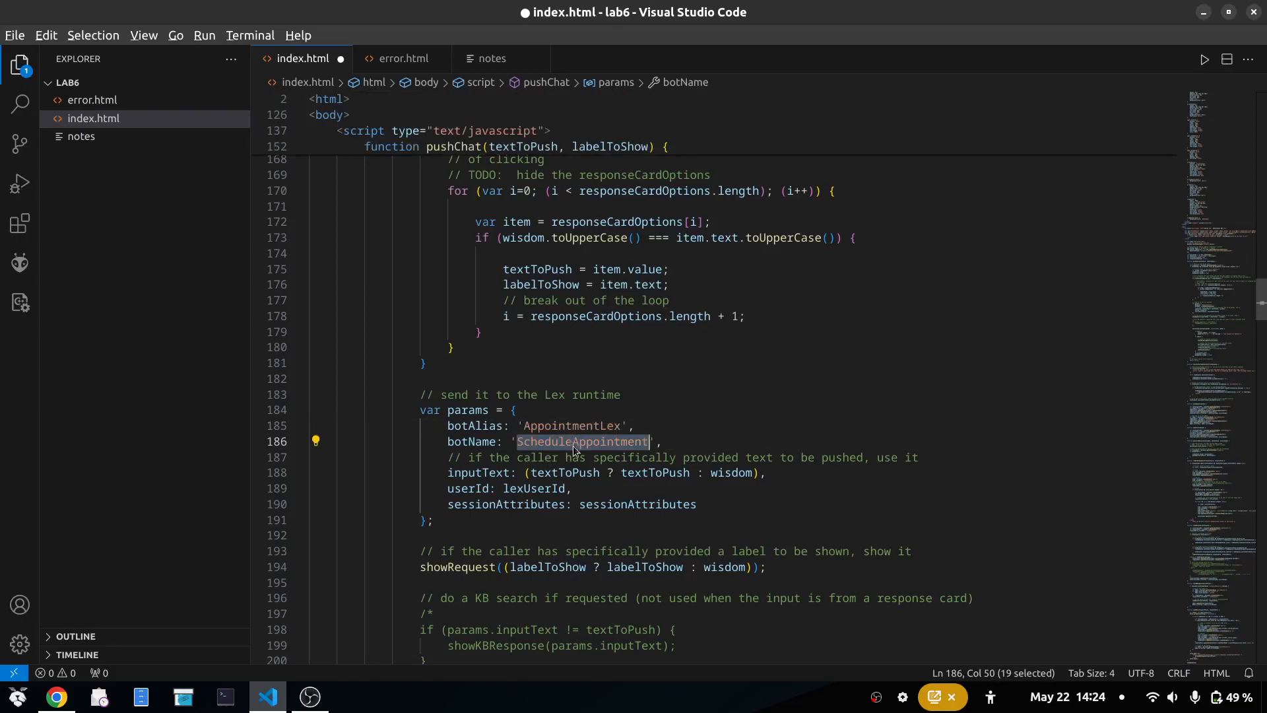
{"action": "key", "text": "alt+Tab"}
{"action": "key", "text": "ctrl+Tab"}
{"action": "type", "text": "lex"}
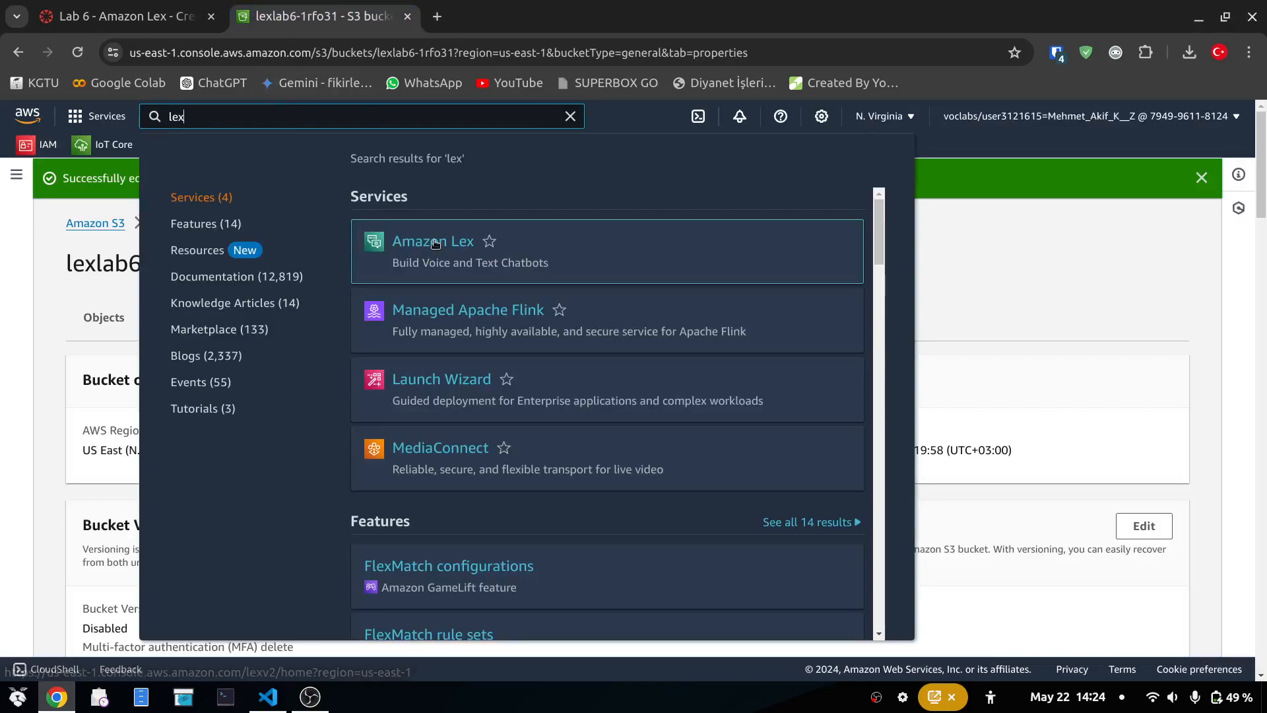
{"action": "left_click", "coordinate": [435, 245]}
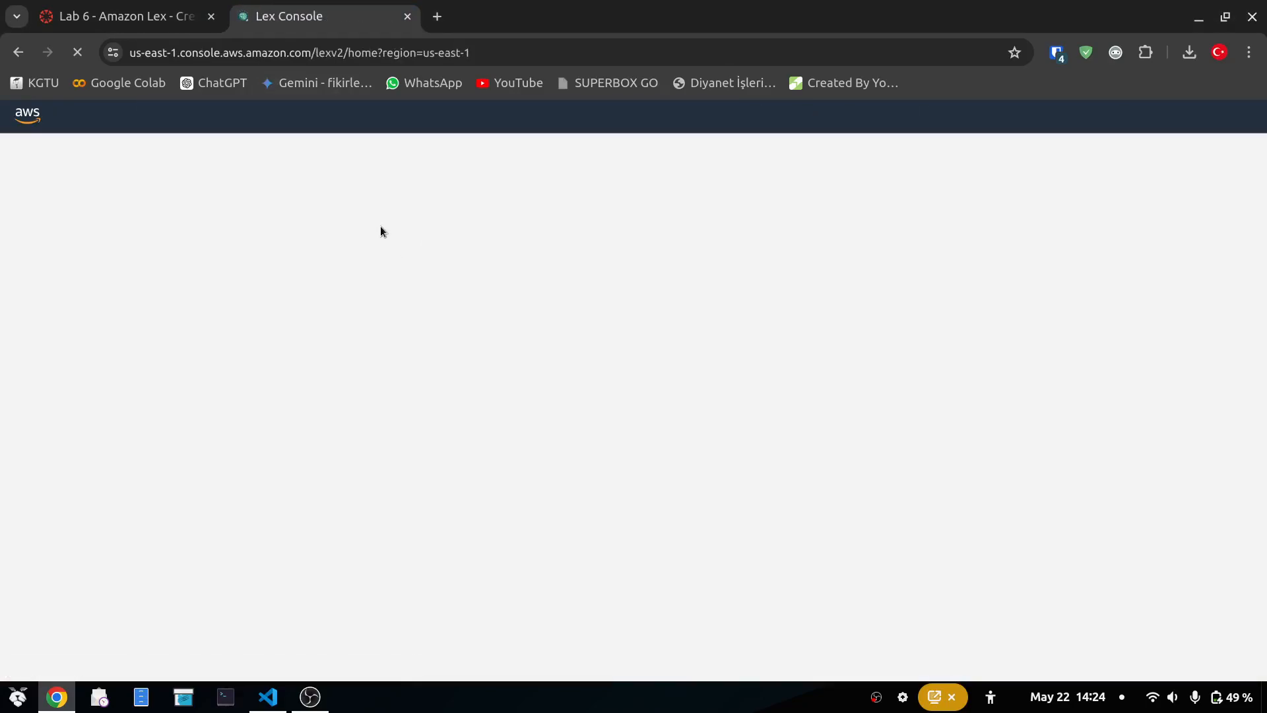
{"action": "key", "text": "ctrl+Tab"}
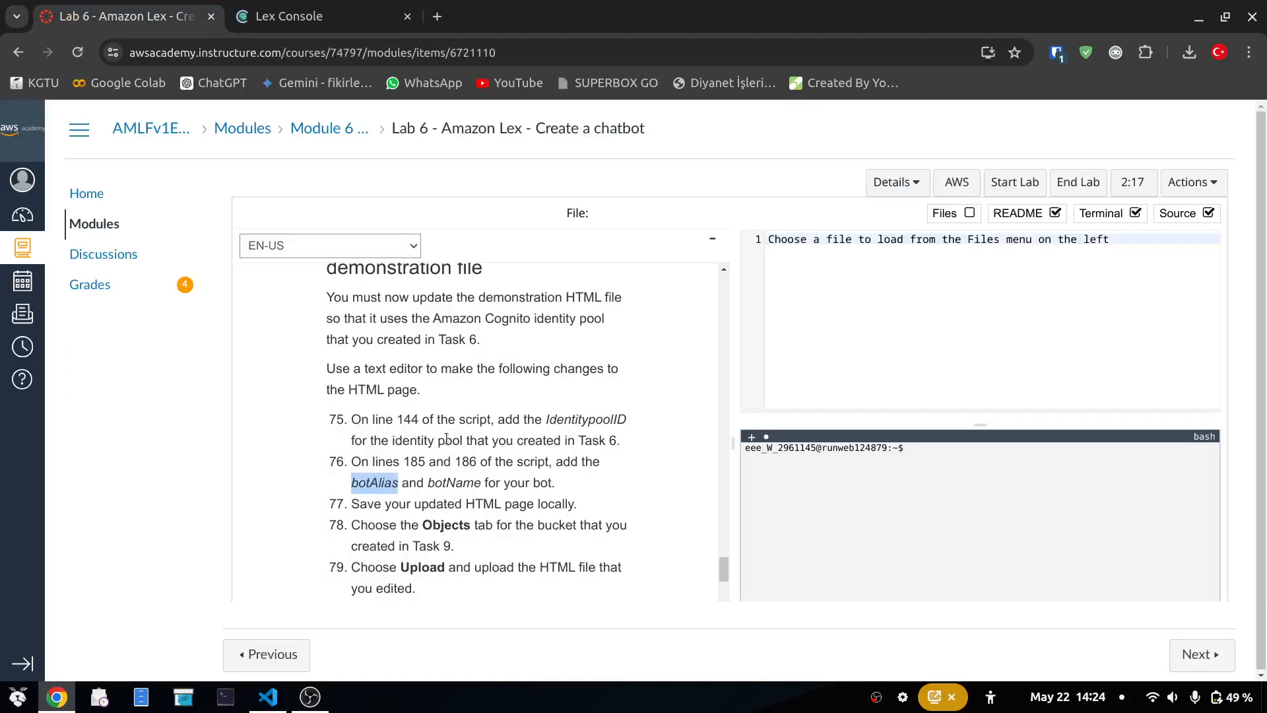
{"action": "scroll", "coordinate": [447, 437], "scroll_direction": "down", "scroll_amount": 3}
Step: Switch to the Lex V1 console and open the ScheduleAppointment bot
{"action": "key", "text": "ctrl+Tab"}
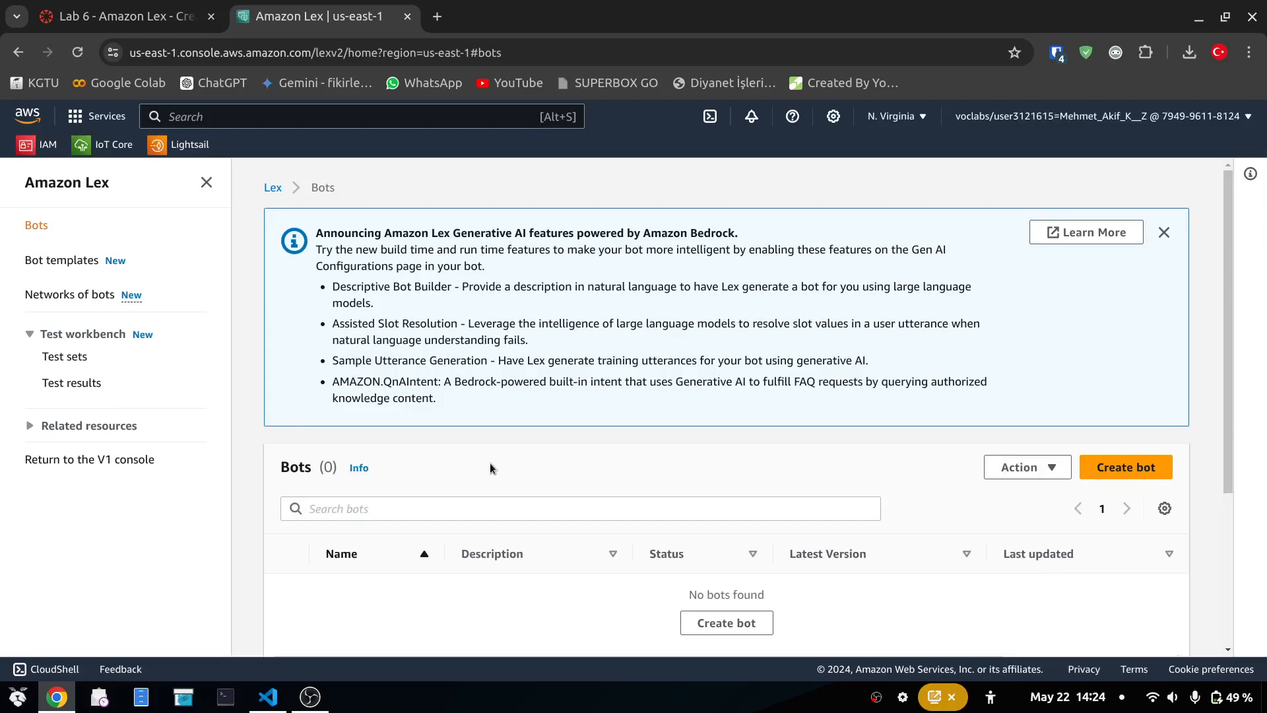
{"action": "scroll", "coordinate": [490, 467], "scroll_direction": "down", "scroll_amount": 4}
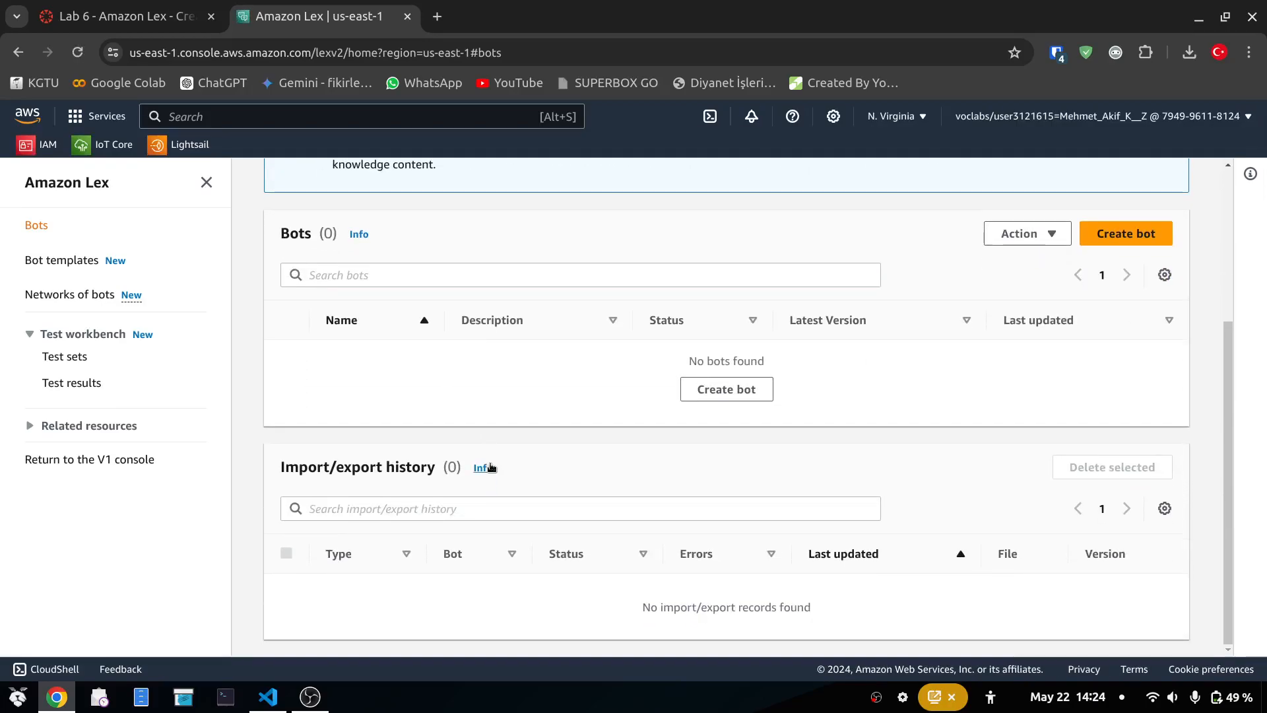
{"action": "left_click", "coordinate": [83, 460]}
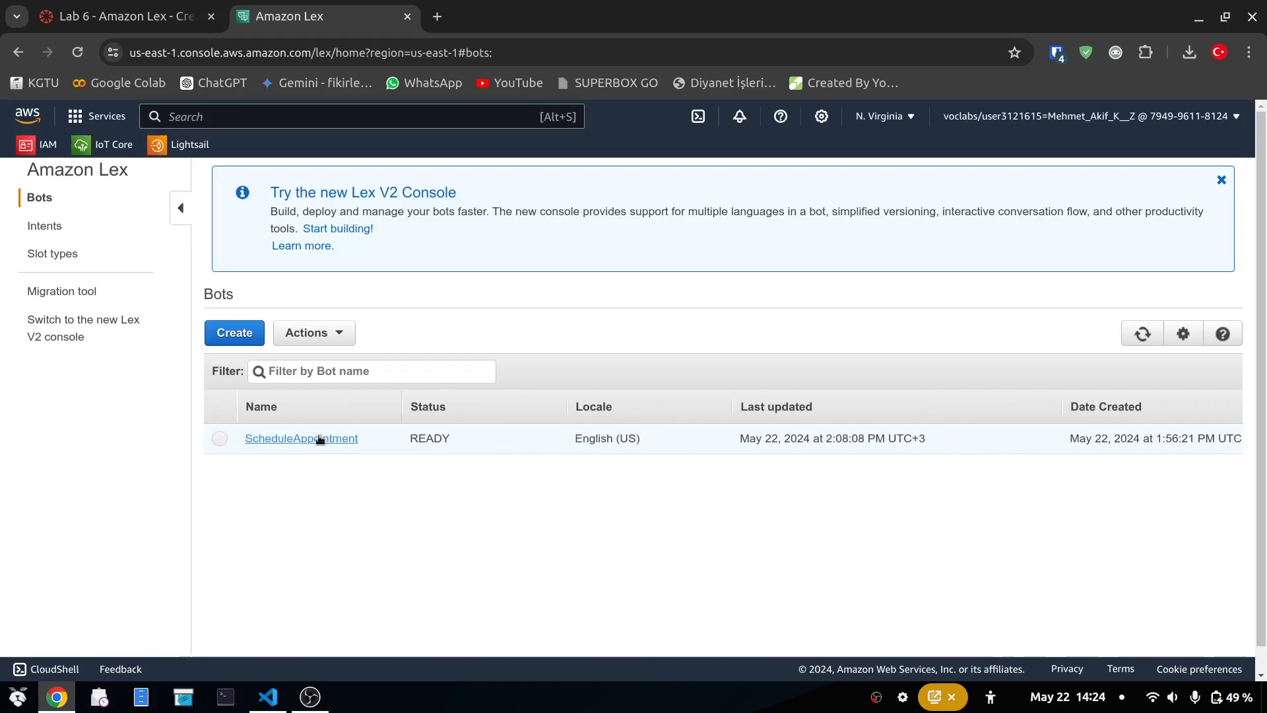
{"action": "left_click", "coordinate": [318, 441]}
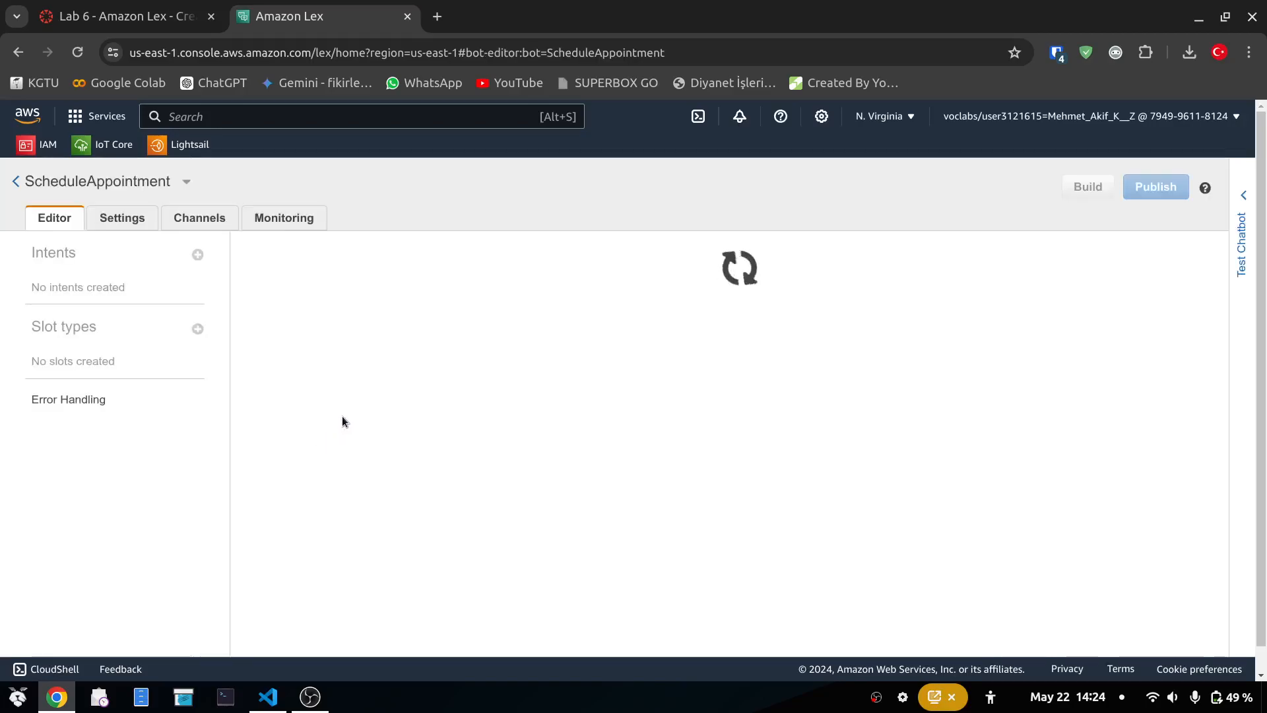
Step: Examine the ScheduleAppointment bot's MakeAppointment intent configuration and its alias settings
{"action": "scroll", "coordinate": [342, 422], "scroll_direction": "down", "scroll_amount": 7}
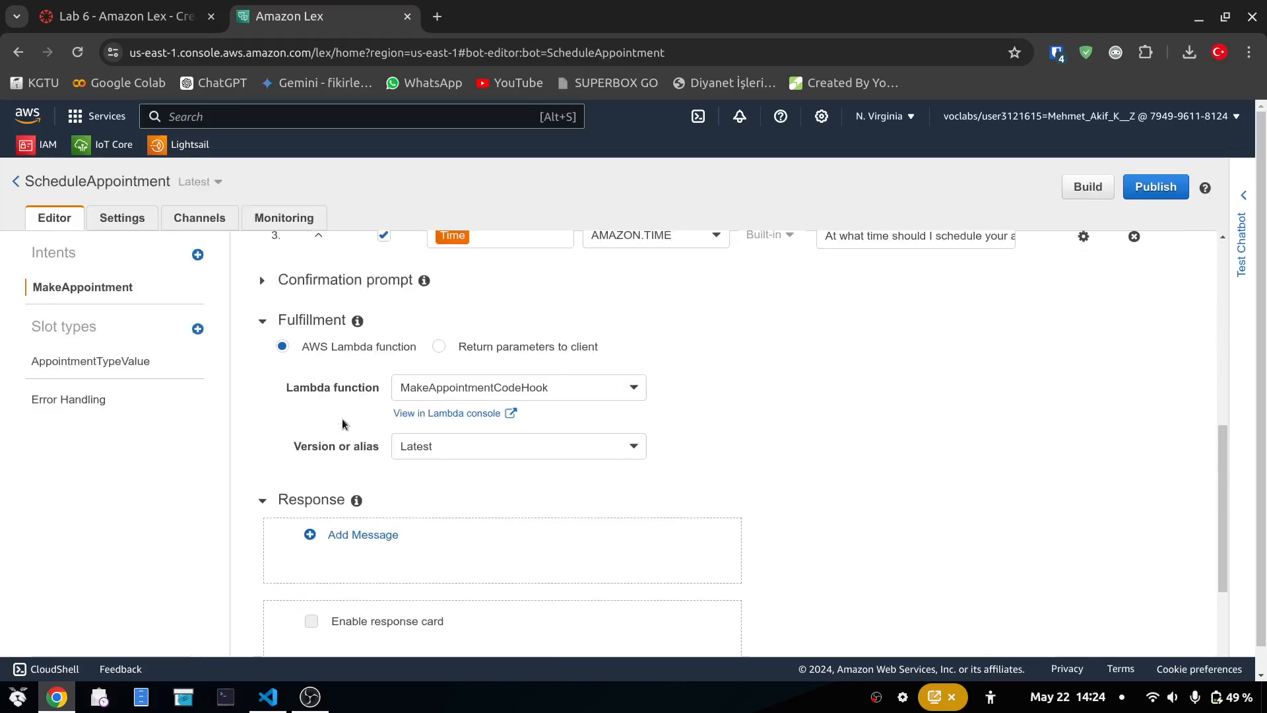
{"action": "scroll", "coordinate": [341, 423], "scroll_direction": "down", "scroll_amount": 4}
{"action": "scroll", "coordinate": [342, 418], "scroll_direction": "up", "scroll_amount": 10}
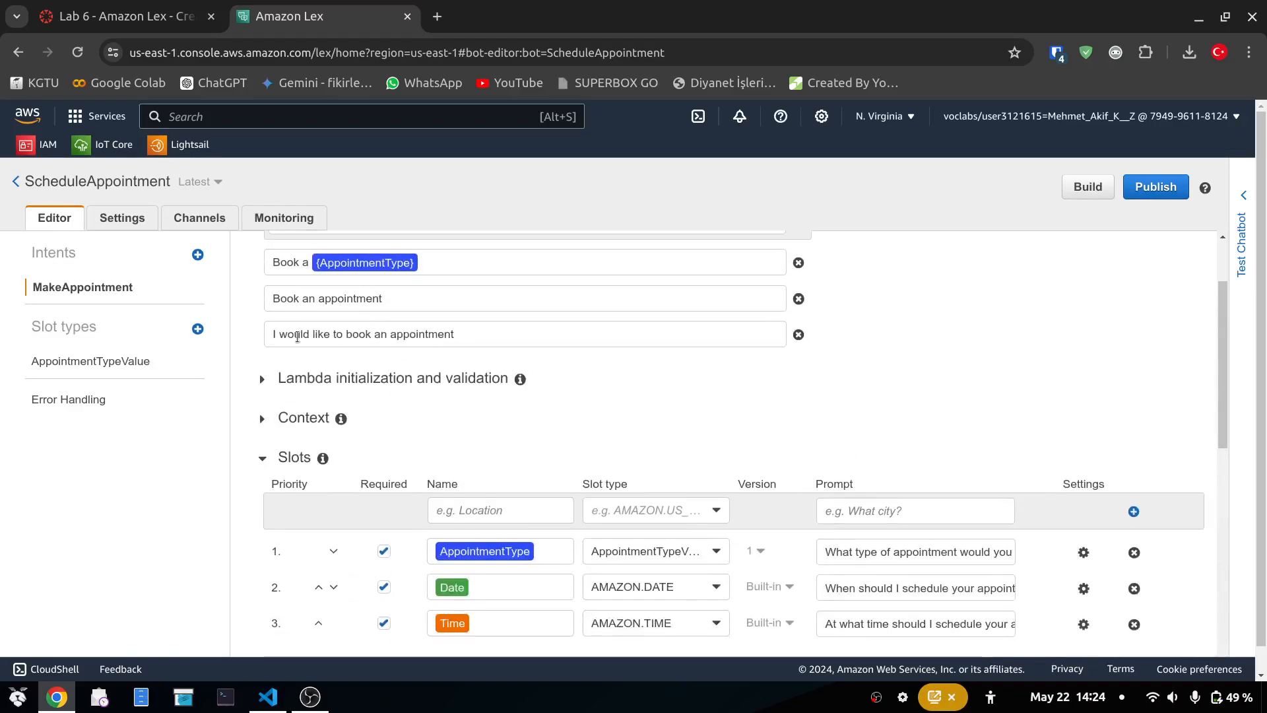
{"action": "left_click", "coordinate": [119, 211]}
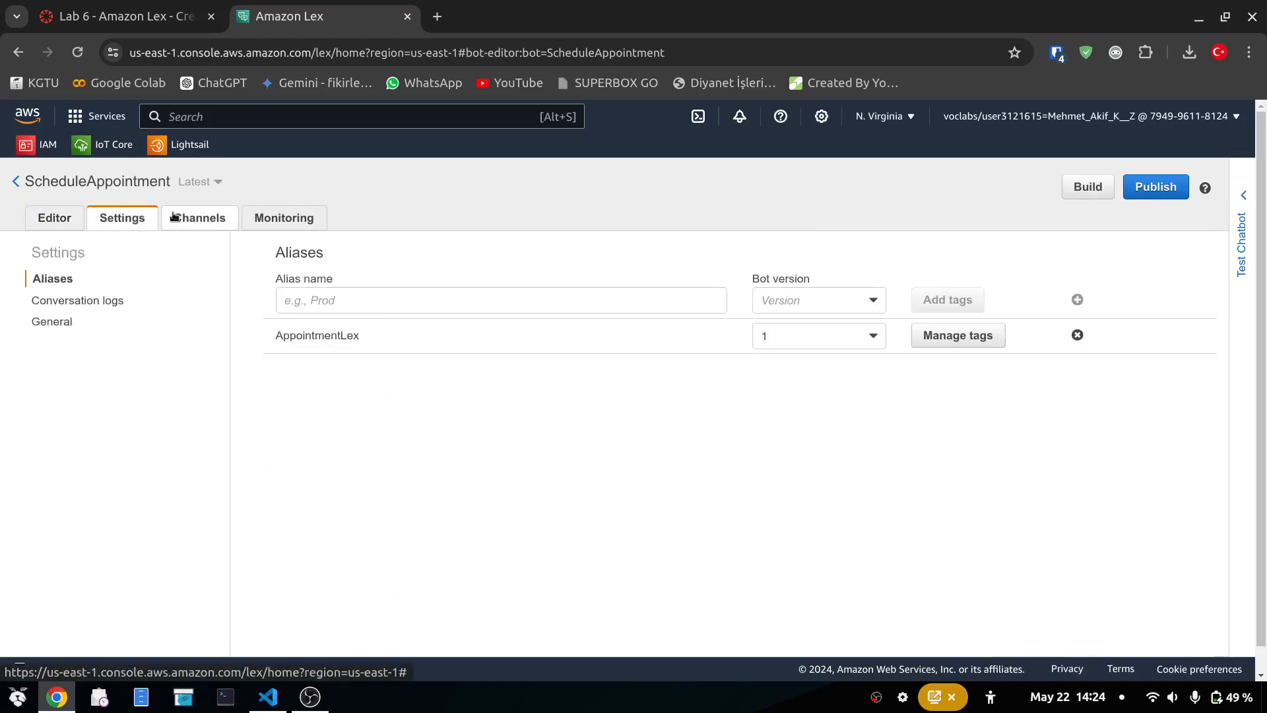
{"action": "left_click", "coordinate": [53, 217]}
{"action": "left_click", "coordinate": [101, 224]}
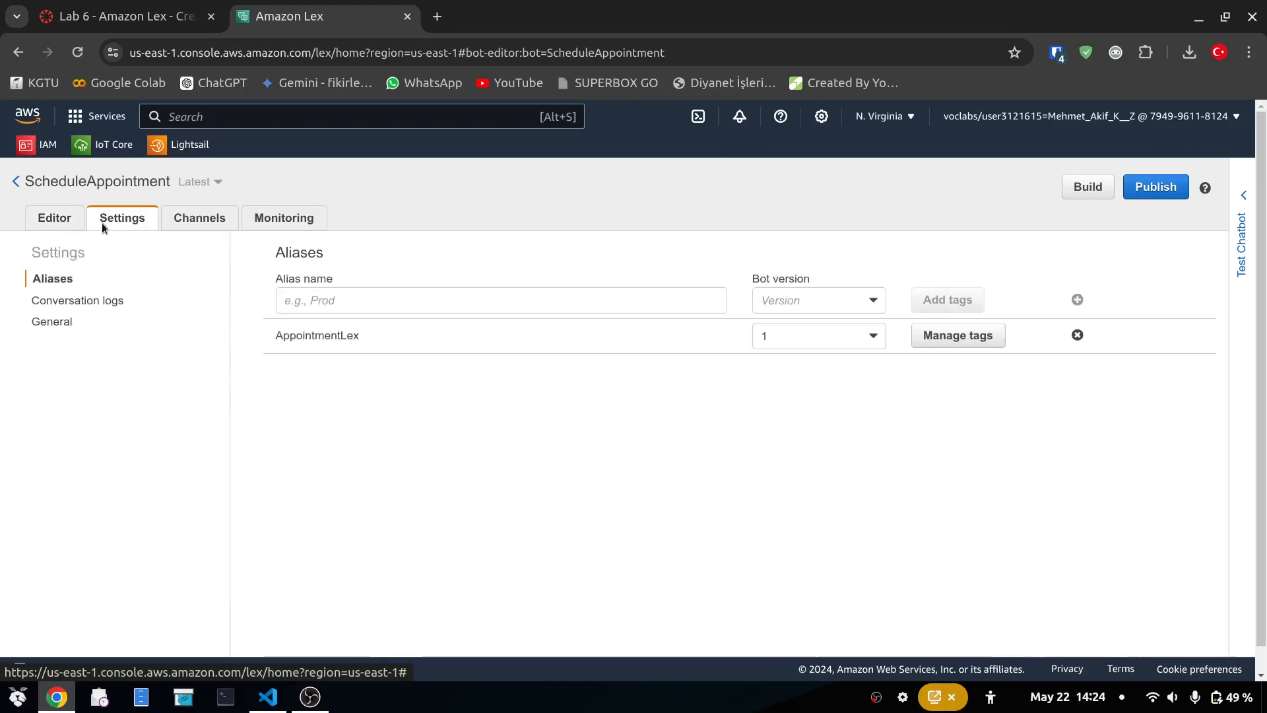
Step: Copy the AppointmentLex alias from the bot's settings and paste it as the botAlias value on line 185 of index.html
{"action": "double_click", "coordinate": [351, 334]}
{"action": "key", "text": "ctrl+c"}
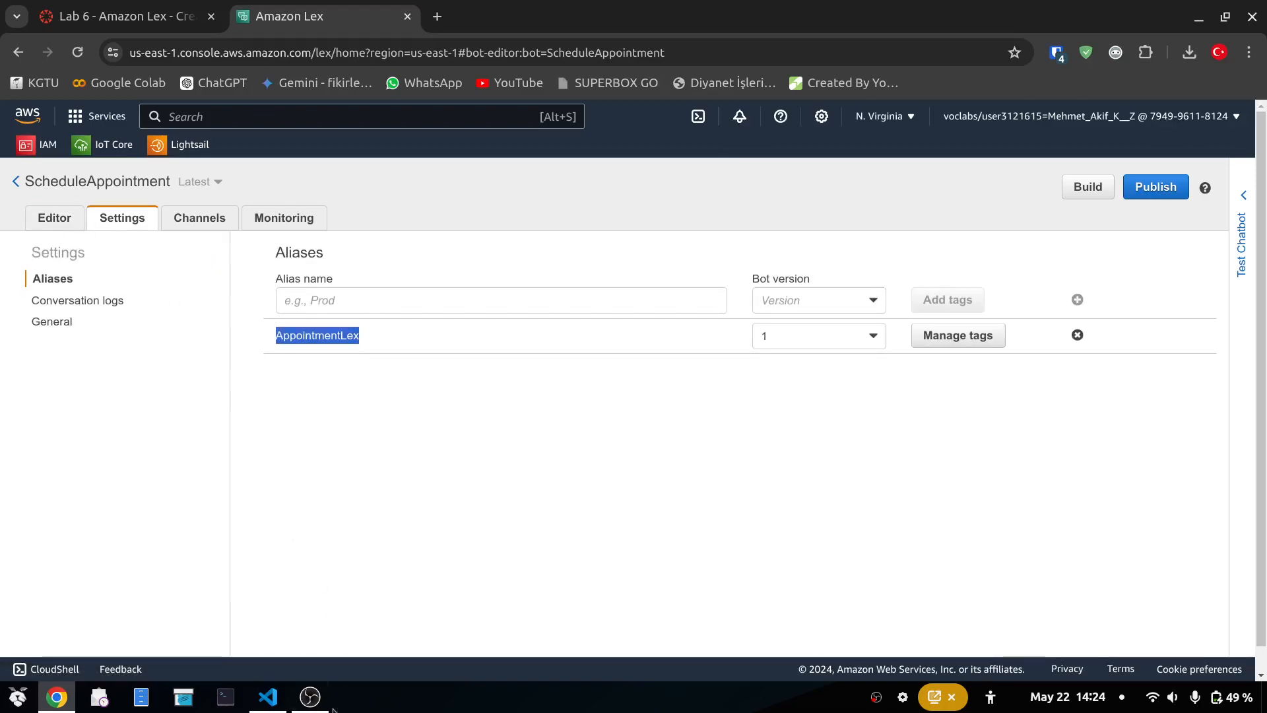
{"action": "left_click", "coordinate": [268, 697]}
{"action": "left_click", "coordinate": [592, 425]}
{"action": "double_click", "coordinate": [592, 426]}
{"action": "key", "text": "ctrl+v"}
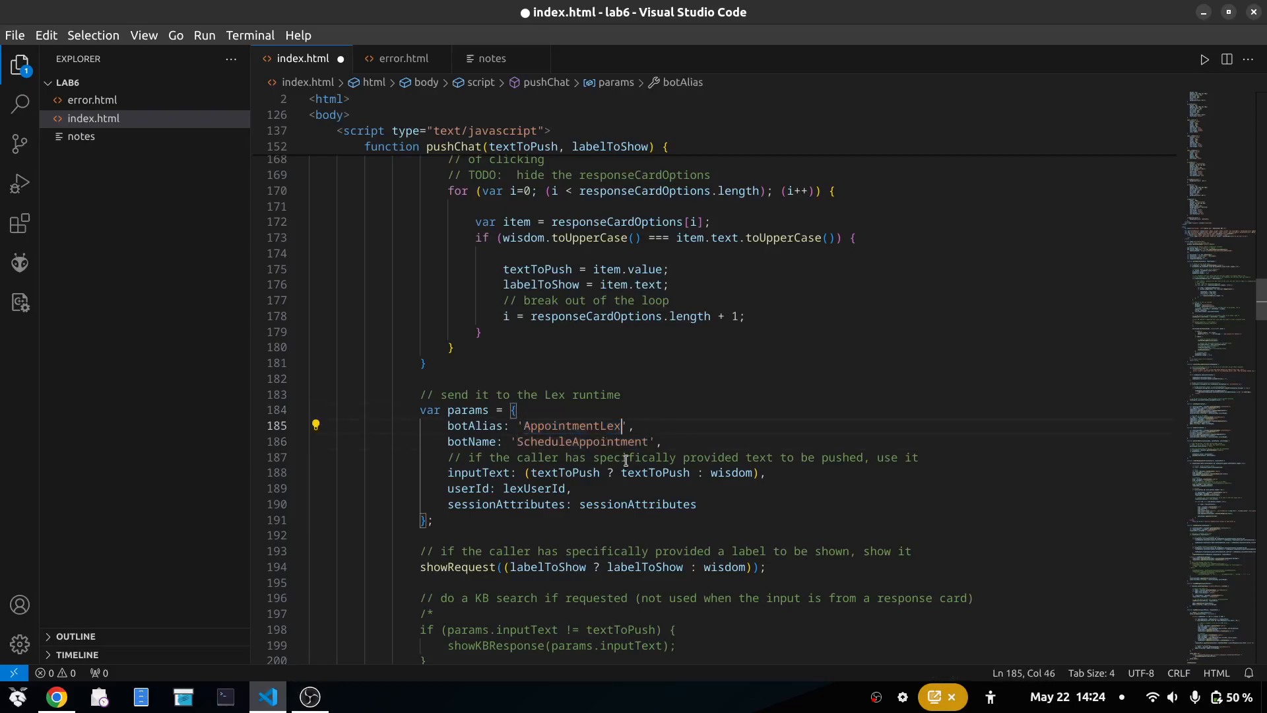
Step: Copy the ScheduleAppointment bot name from the Lex console and paste it as the botName value on line 186 of index.html
{"action": "key", "text": "alt+Tab"}
{"action": "left_click", "coordinate": [54, 218]}
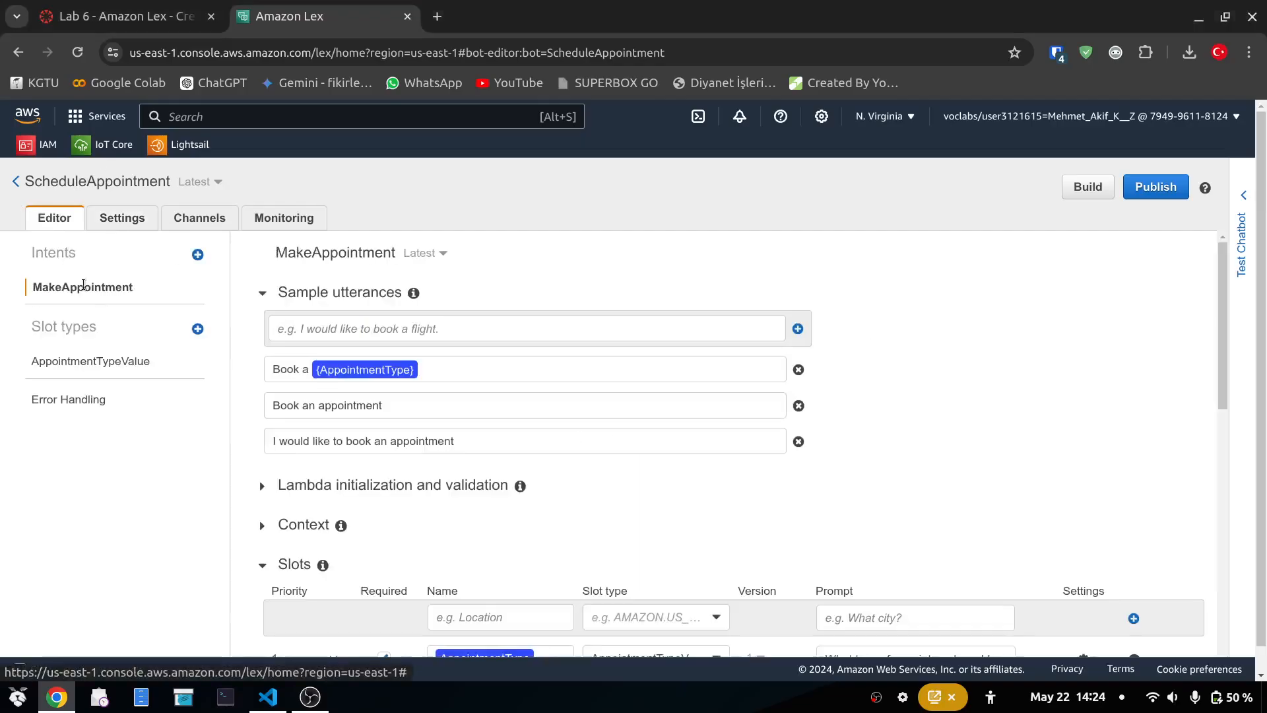
{"action": "scroll", "coordinate": [454, 470], "scroll_direction": "down", "scroll_amount": 10}
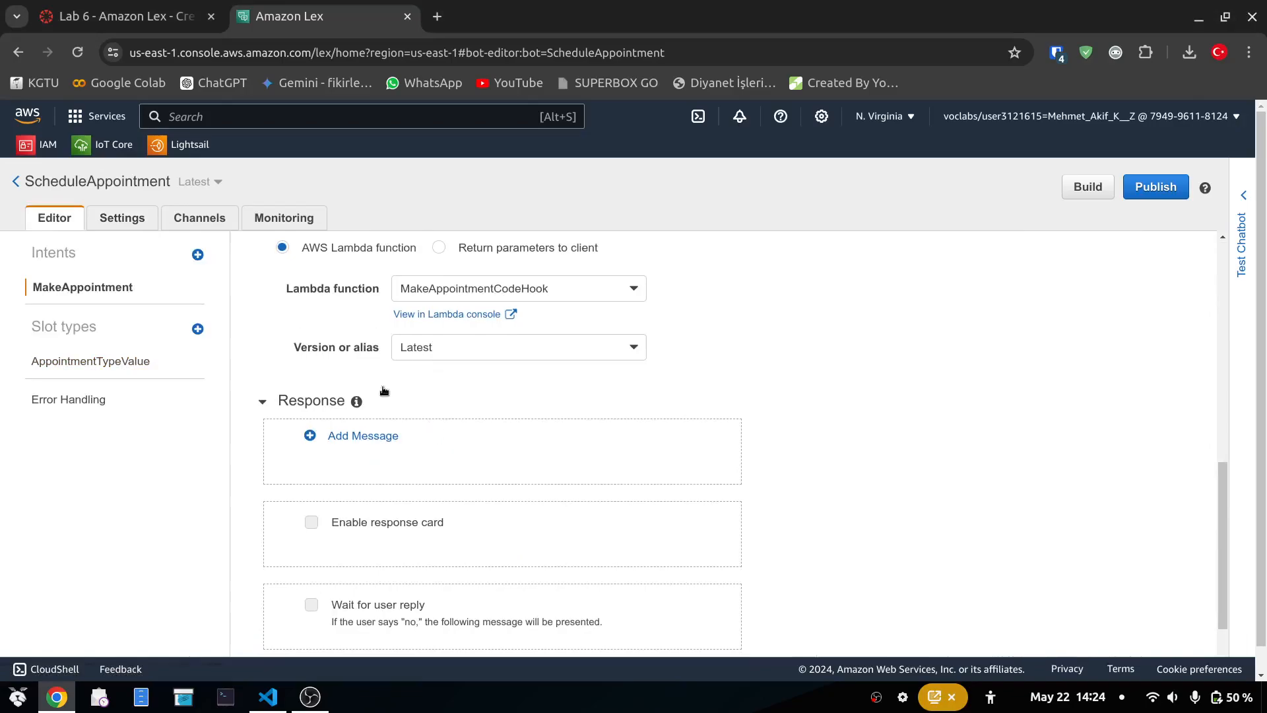
{"action": "double_click", "coordinate": [88, 182]}
{"action": "key", "text": "ctrl+c"}
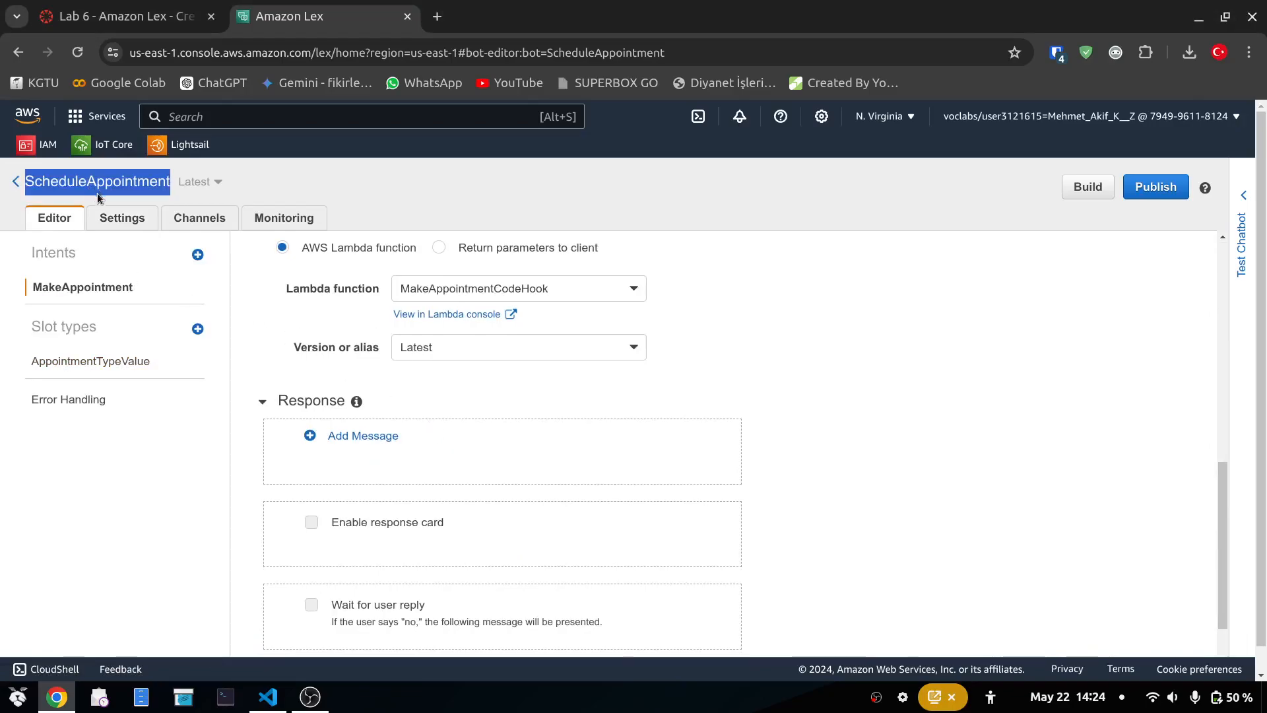
{"action": "key", "text": "alt+Tab"}
{"action": "double_click", "coordinate": [635, 442]}
{"action": "key", "text": "ctrl+v"}
{"action": "left_click", "coordinate": [718, 444]}
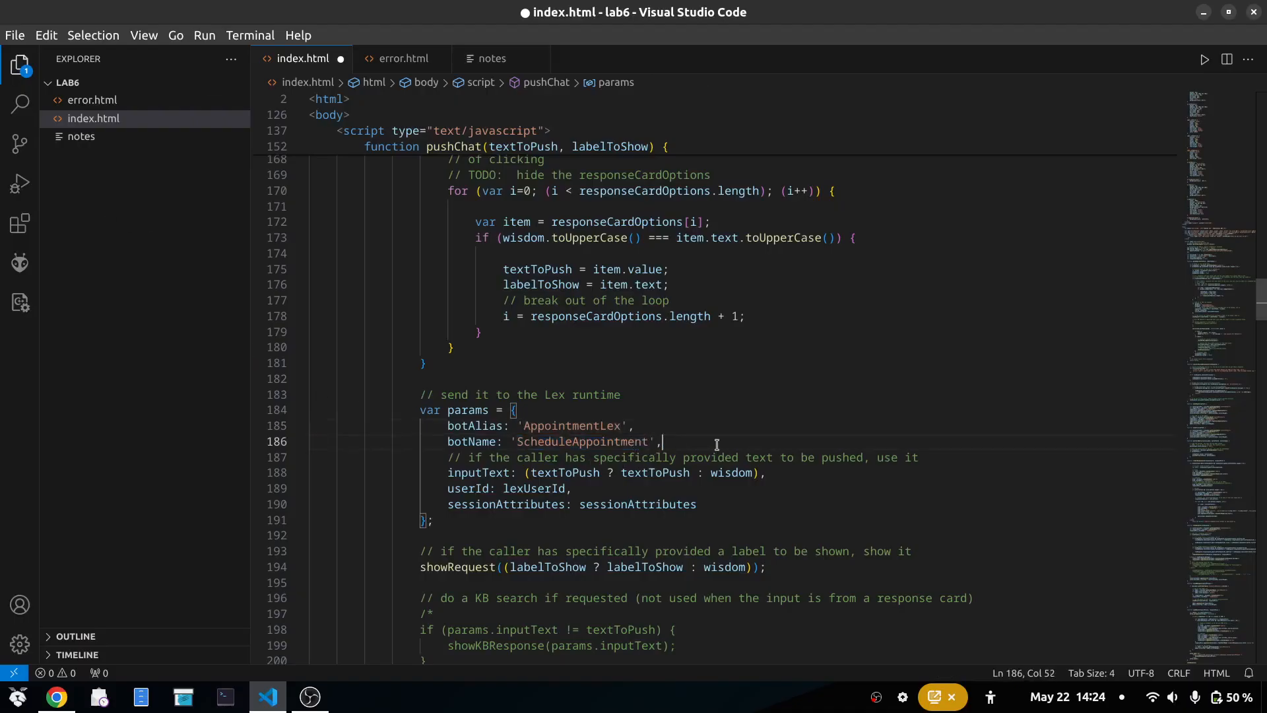
Step: Check the lab instructions for saving the updated HTML page and opening the bucket's objects
{"action": "key", "text": "alt+Tab"}
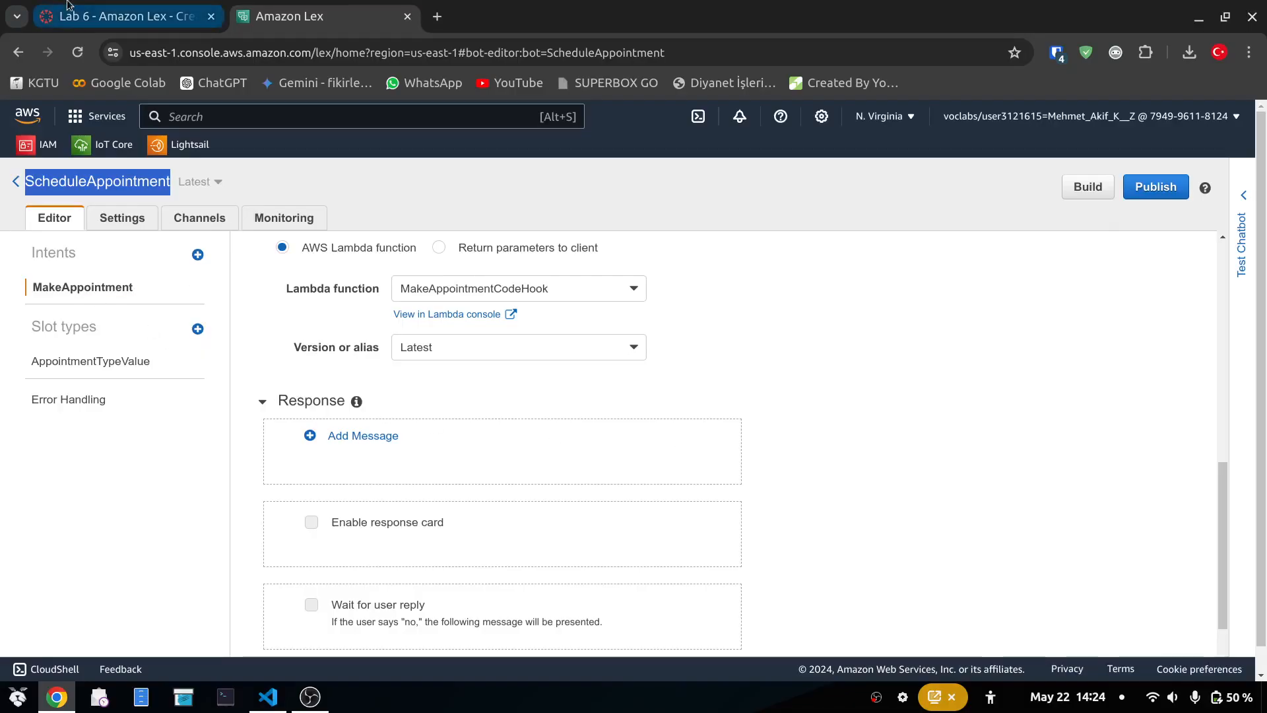
{"action": "key", "text": "ctrl+shift+Tab"}
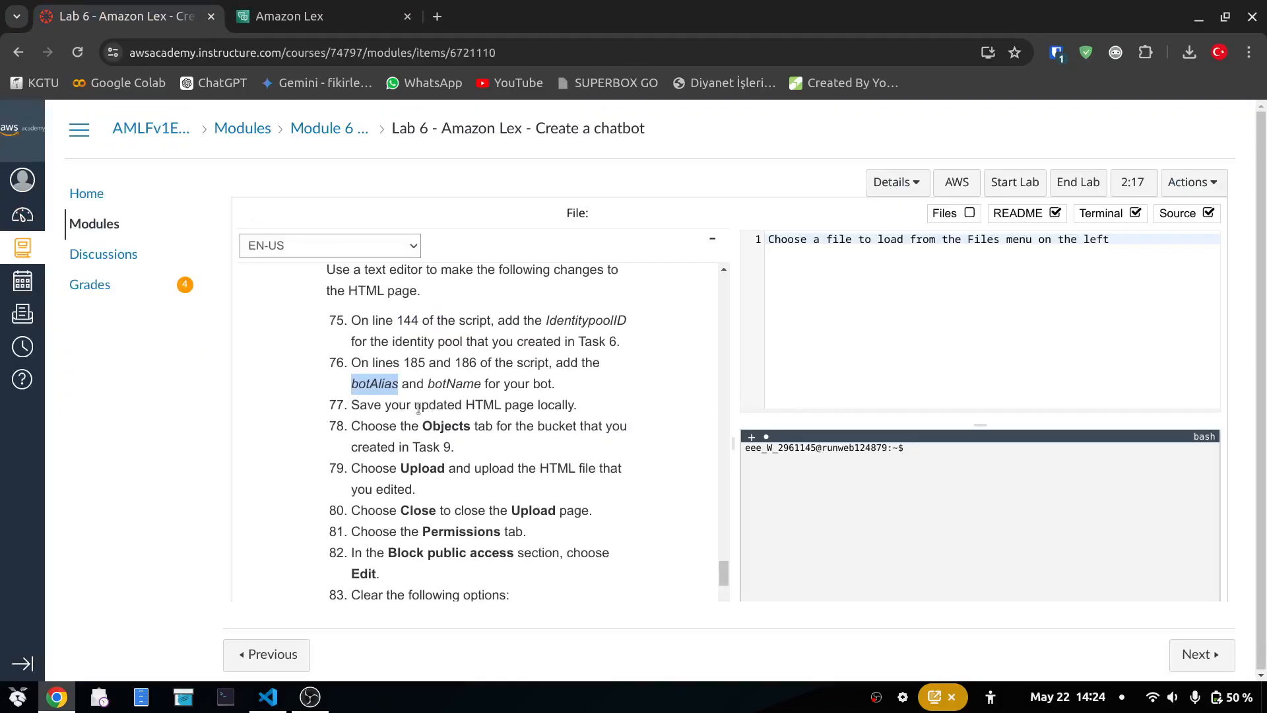
{"action": "key", "text": "alt+Tab"}
{"action": "key", "text": "alt+Tab"}
{"action": "scroll", "coordinate": [451, 409], "scroll_direction": "down", "scroll_amount": 3}
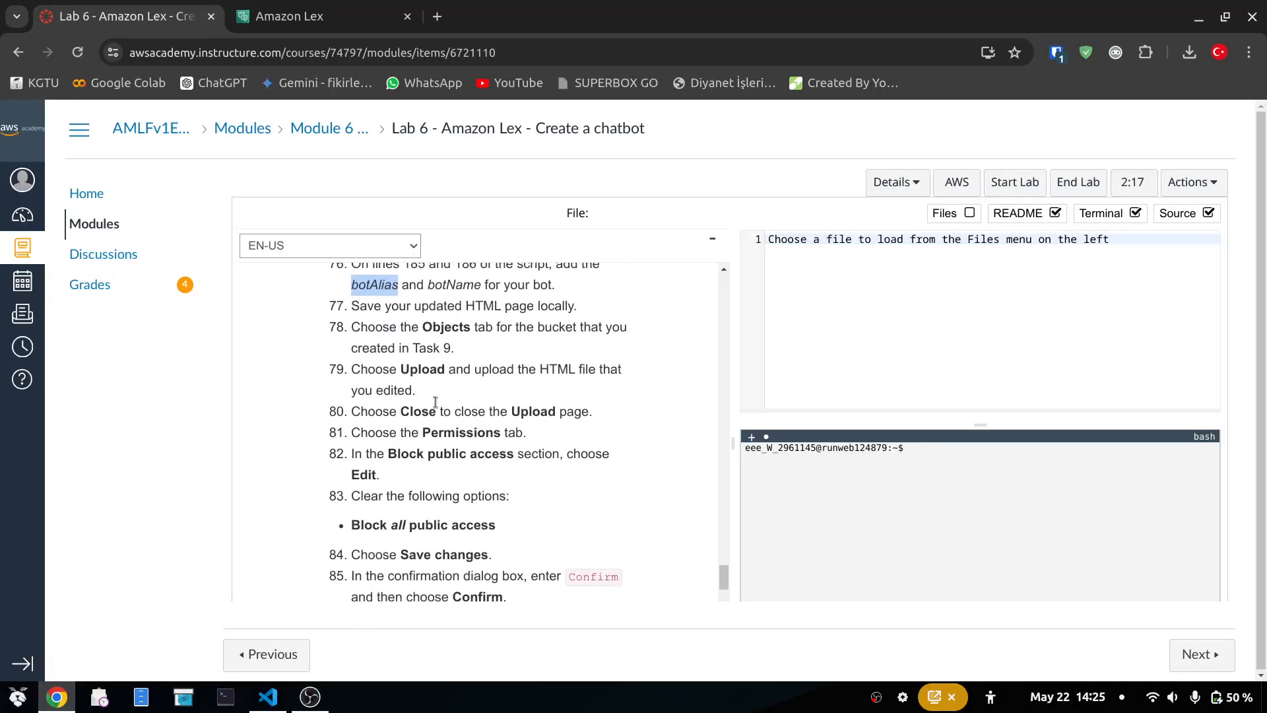
{"action": "left_click", "coordinate": [438, 328]}
{"action": "double_click", "coordinate": [438, 328]}
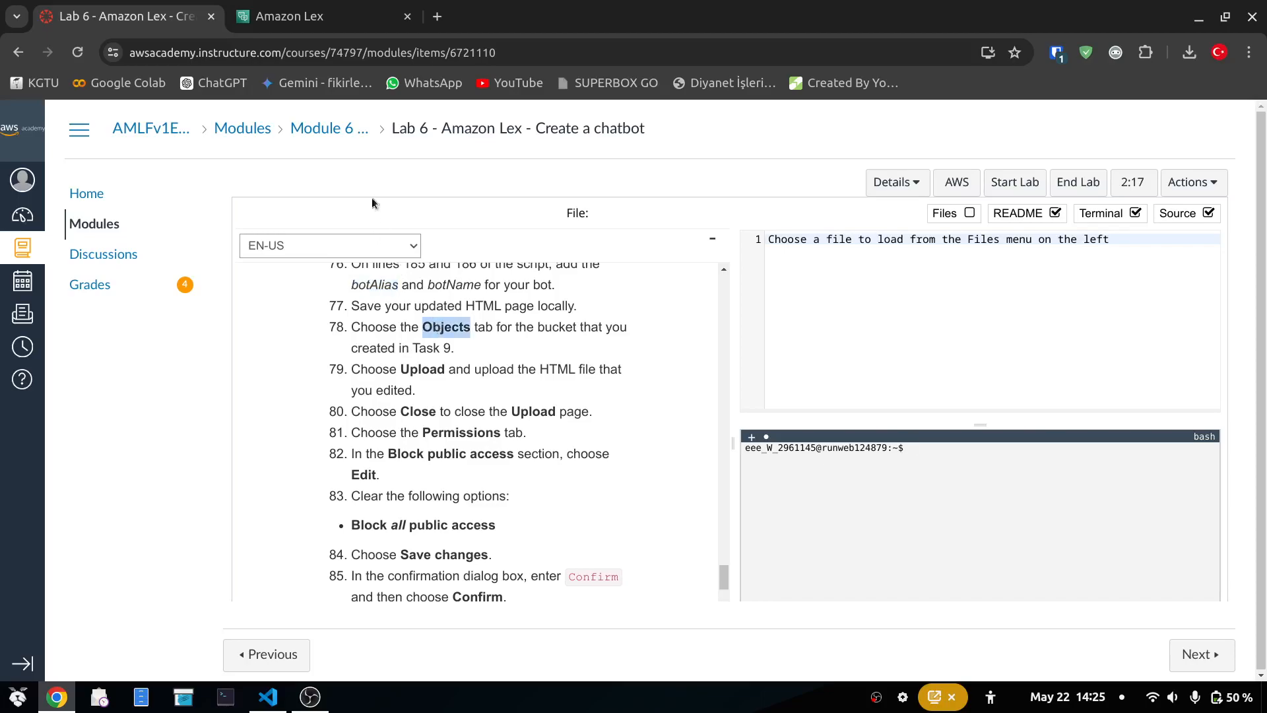
Step: Search the AWS console for s3, open the S3 service and open the lexlab6-1rfo31 bucket
{"action": "left_click", "coordinate": [290, 16]}
{"action": "left_click", "coordinate": [183, 117]}
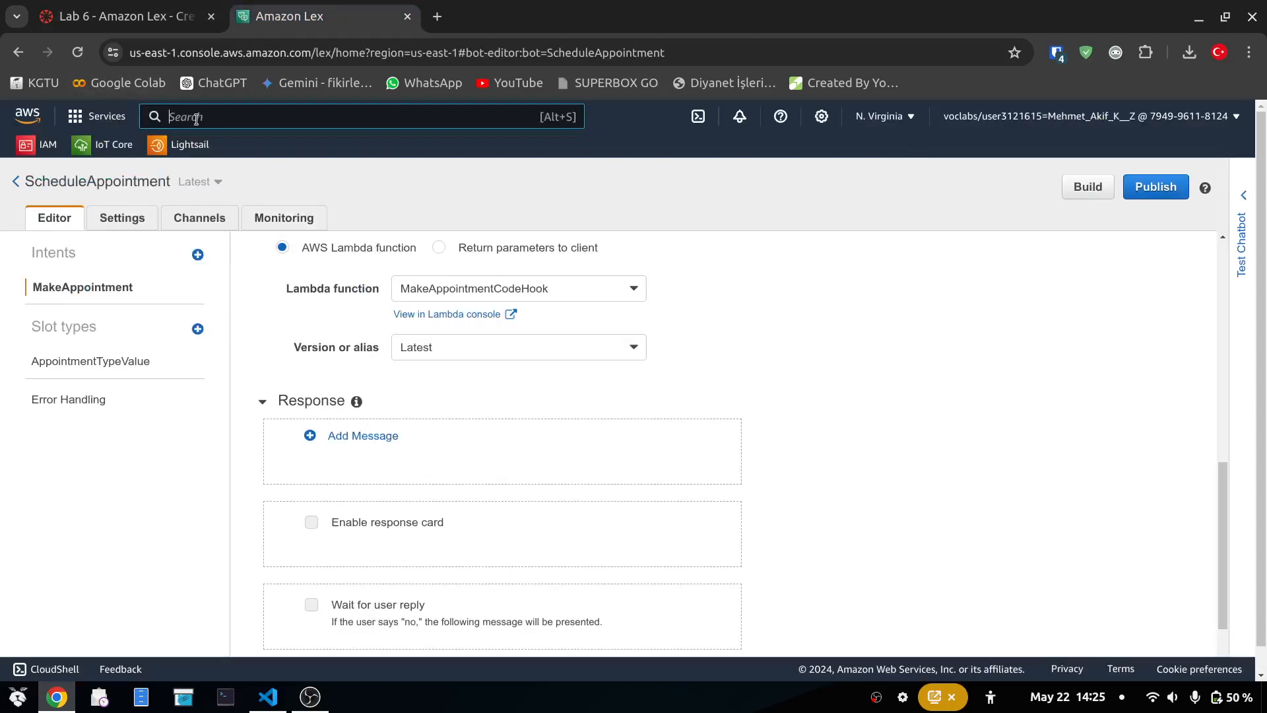
{"action": "type", "text": "s3"}
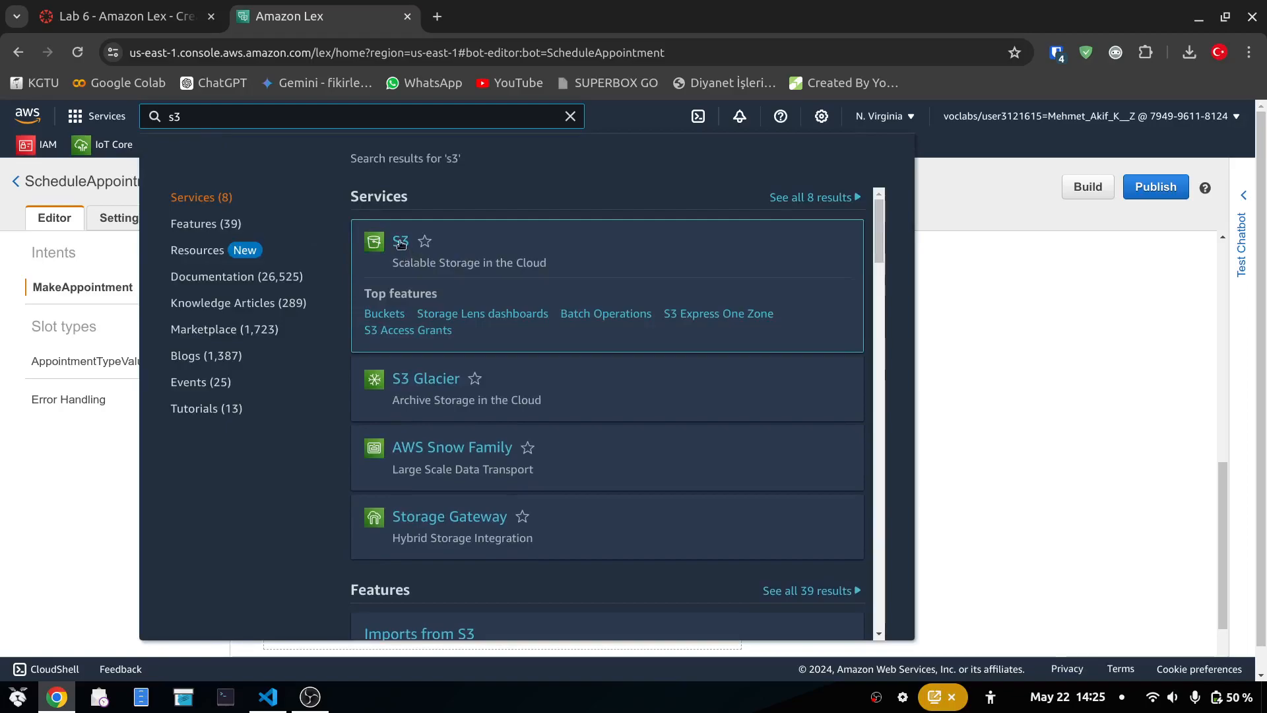
{"action": "left_click", "coordinate": [400, 241]}
{"action": "left_click", "coordinate": [103, 14]}
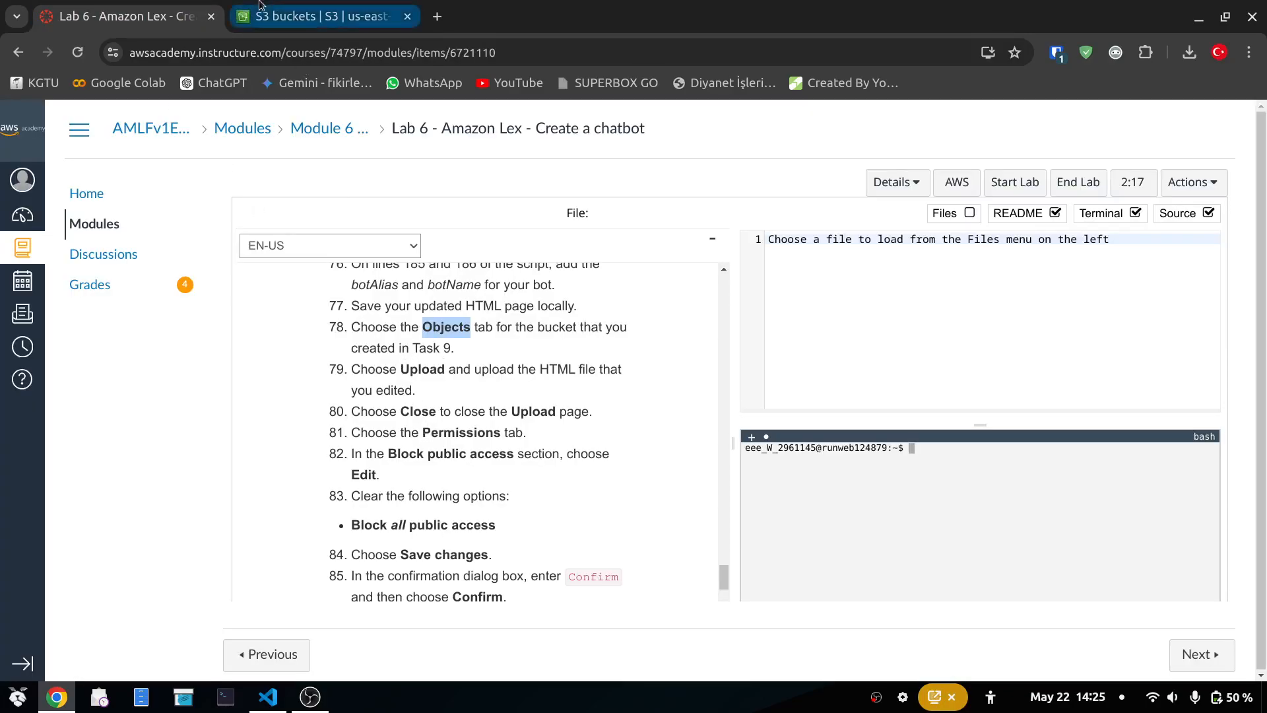
{"action": "left_click", "coordinate": [317, 16]}
{"action": "left_click", "coordinate": [378, 520]}
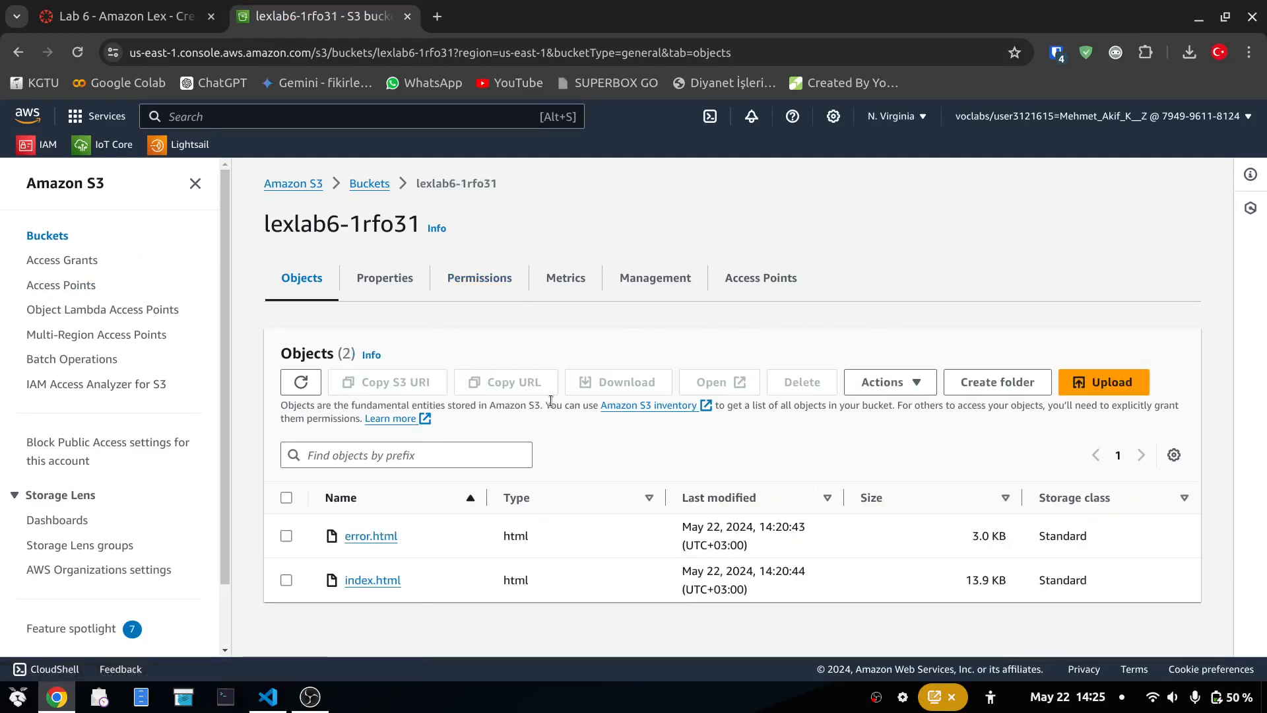
Step: Check the lab's upload instruction and open the upload page for the lexlab6-1rfo31 bucket
{"action": "left_click", "coordinate": [158, 16]}
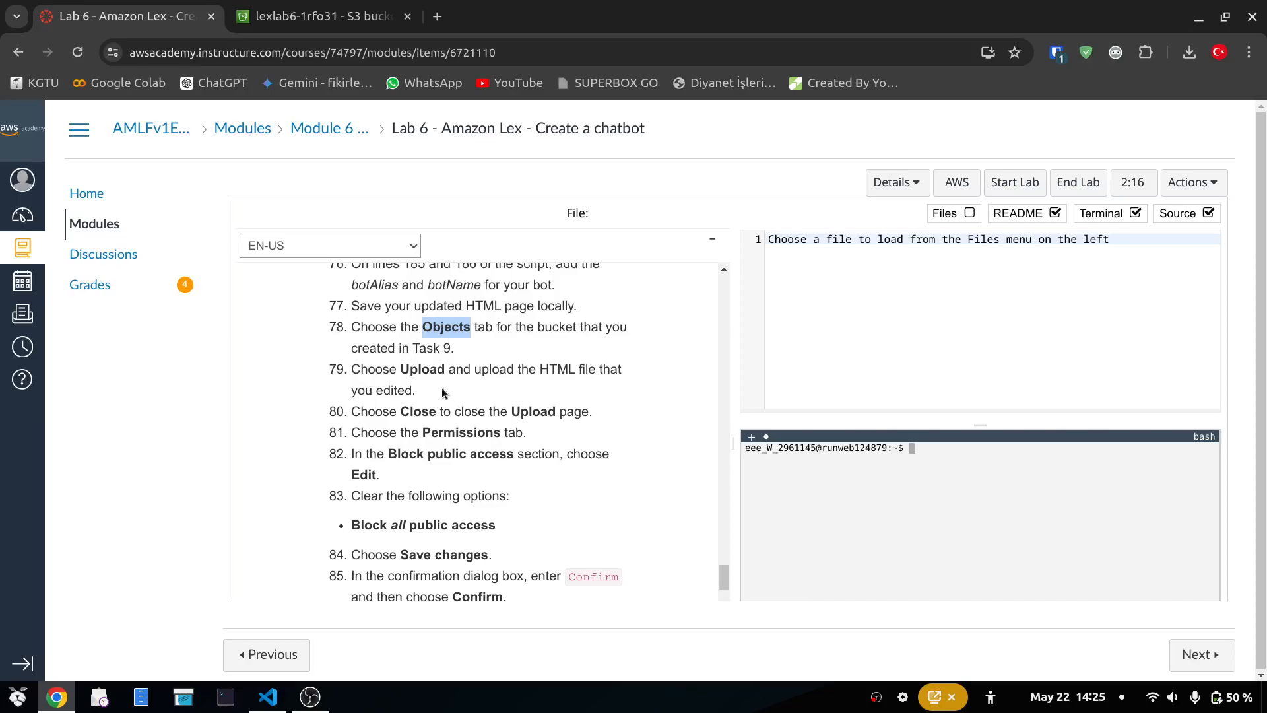
{"action": "double_click", "coordinate": [422, 370]}
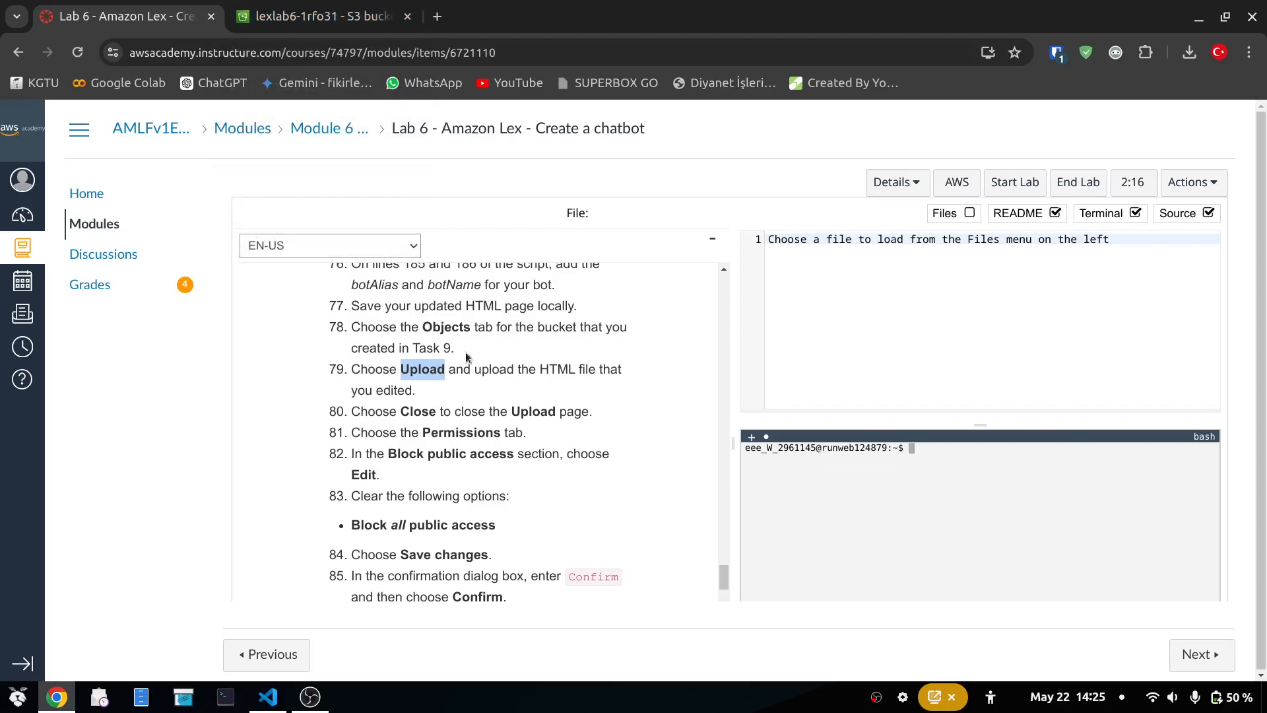
{"action": "left_click", "coordinate": [370, 15]}
{"action": "left_click", "coordinate": [1139, 383]}
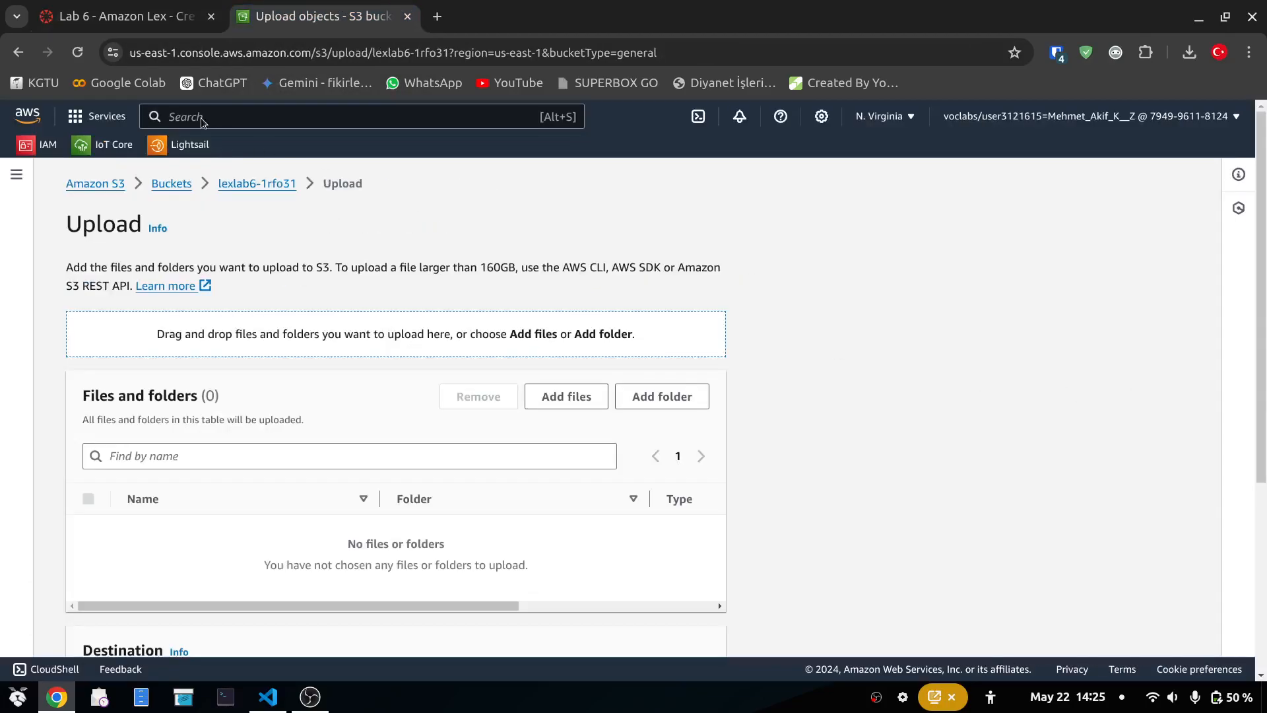
{"action": "left_click", "coordinate": [151, 20]}
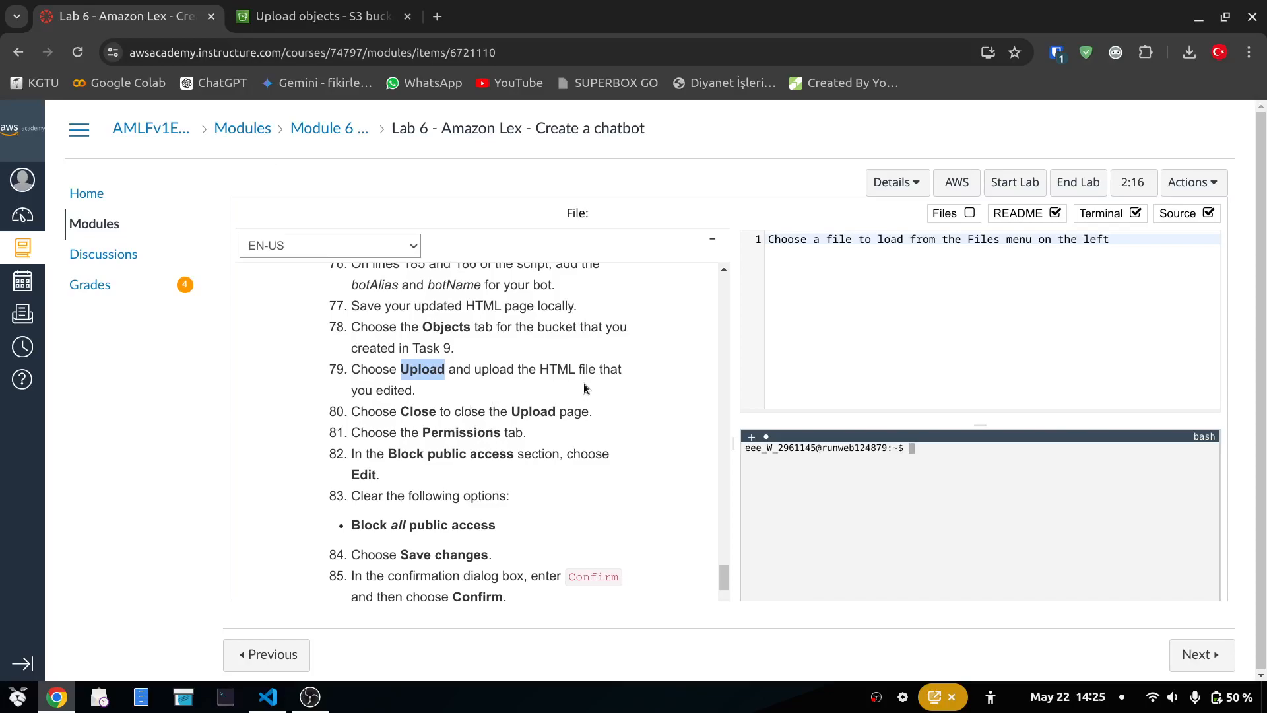
{"action": "left_click", "coordinate": [321, 15]}
{"action": "scroll", "coordinate": [411, 520], "scroll_direction": "down", "scroll_amount": 3}
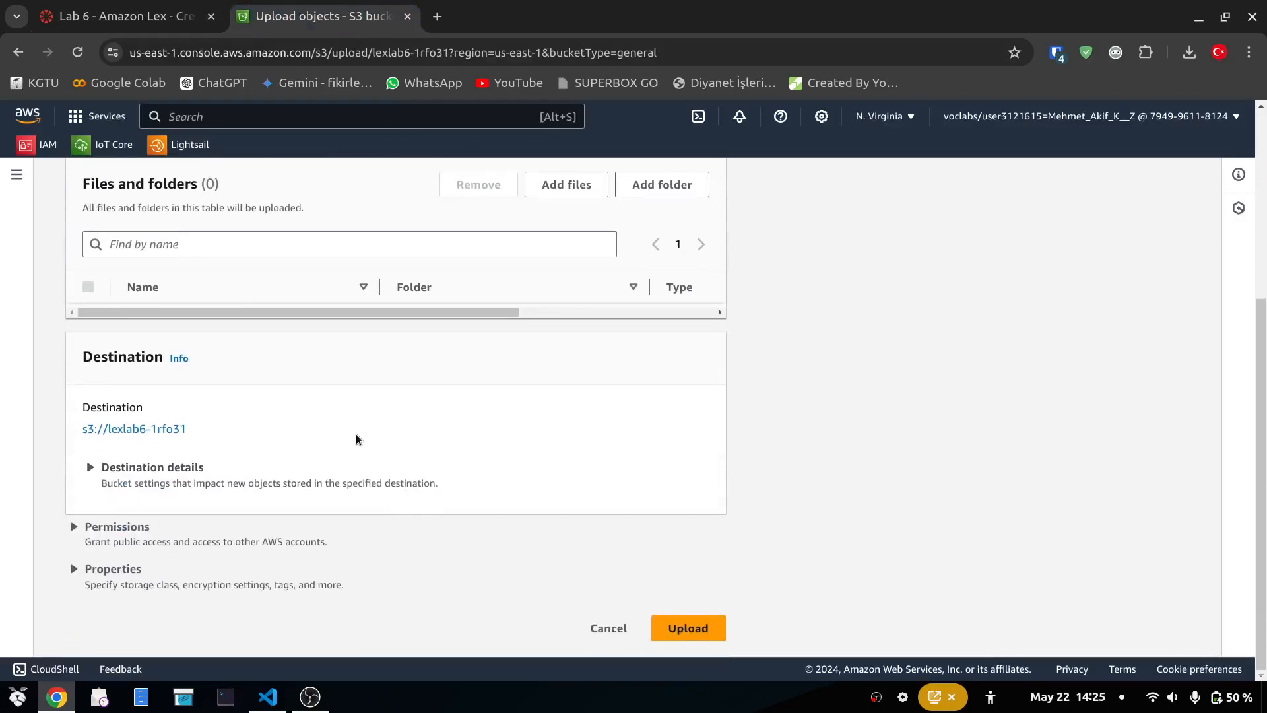
{"action": "scroll", "coordinate": [357, 439], "scroll_direction": "up", "scroll_amount": 2}
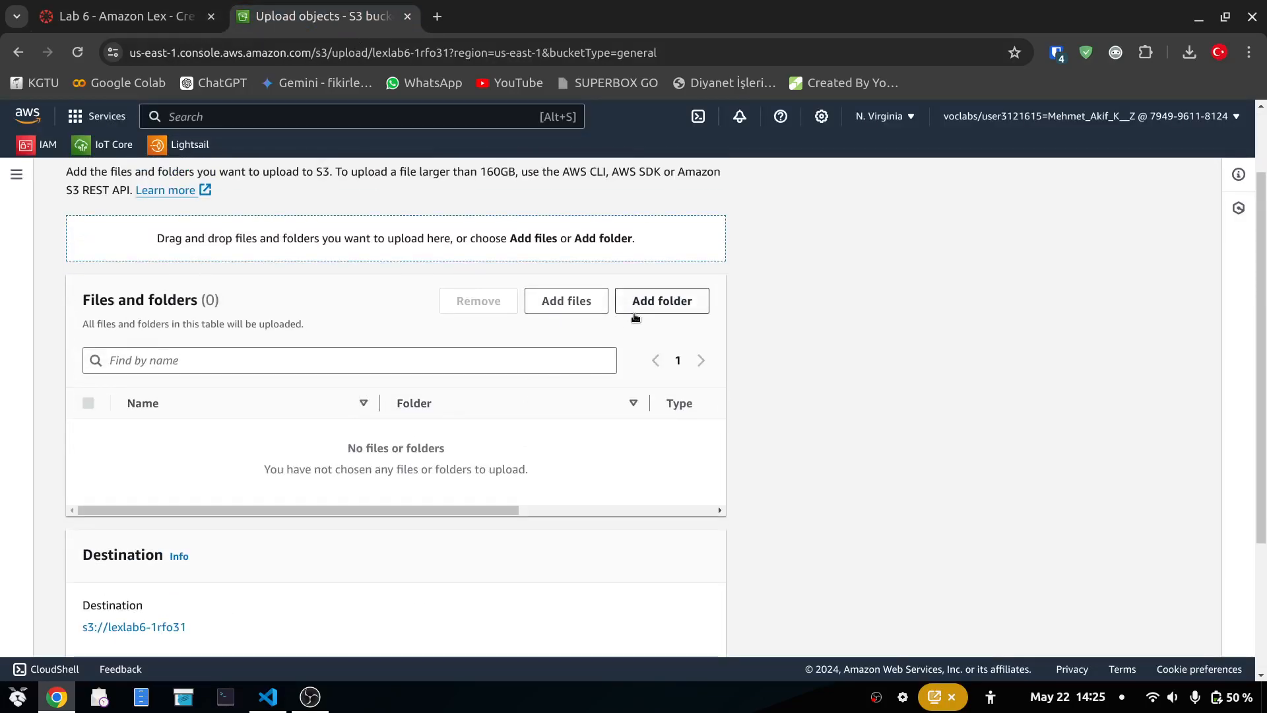
Step: Add index.html from the lab6 folder, upload it to the lexlab6-1rfo31 bucket and close the upload status page
{"action": "left_click", "coordinate": [572, 304]}
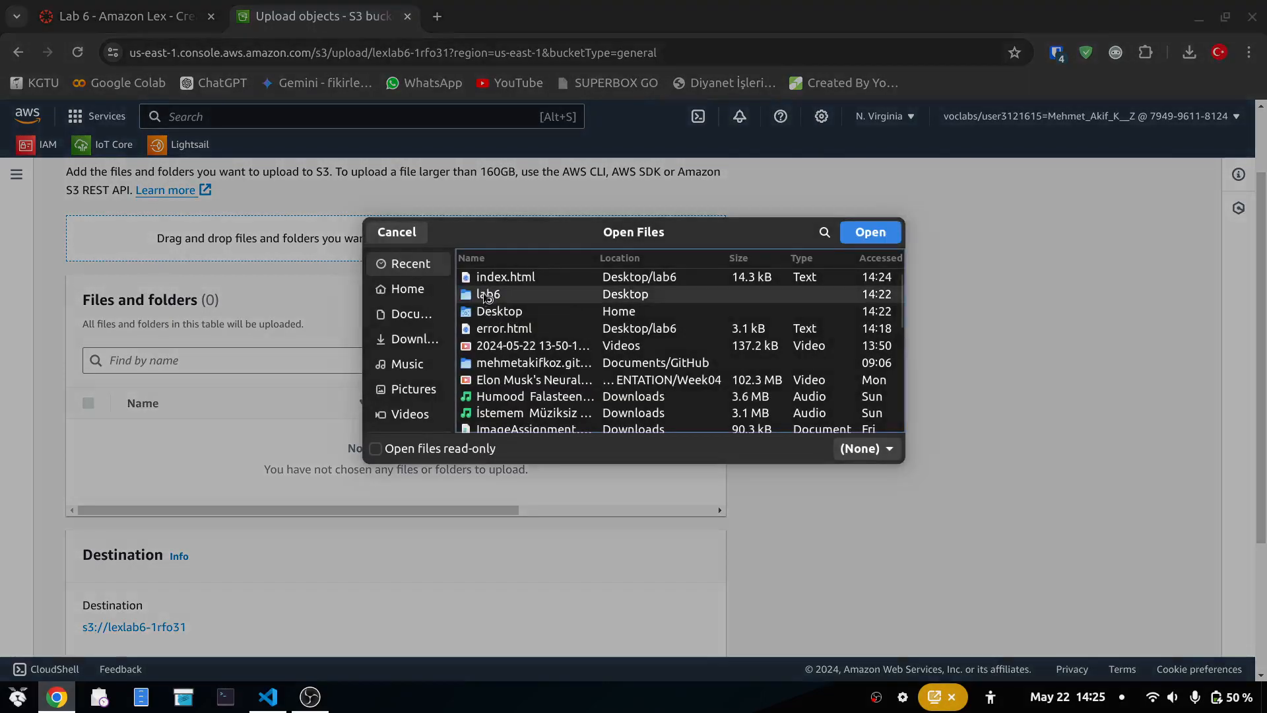
{"action": "double_click", "coordinate": [488, 295]}
{"action": "double_click", "coordinate": [505, 308]}
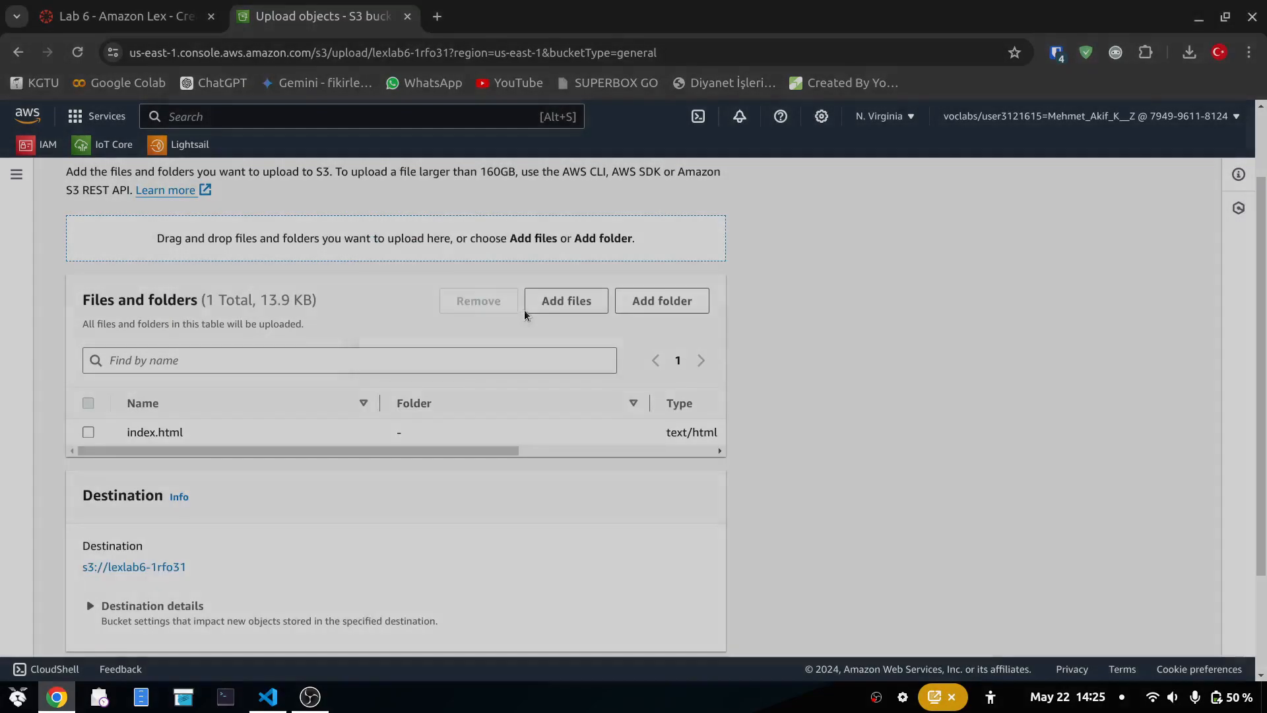
{"action": "scroll", "coordinate": [720, 462], "scroll_direction": "down", "scroll_amount": 2}
{"action": "scroll", "coordinate": [613, 379], "scroll_direction": "up", "scroll_amount": 5}
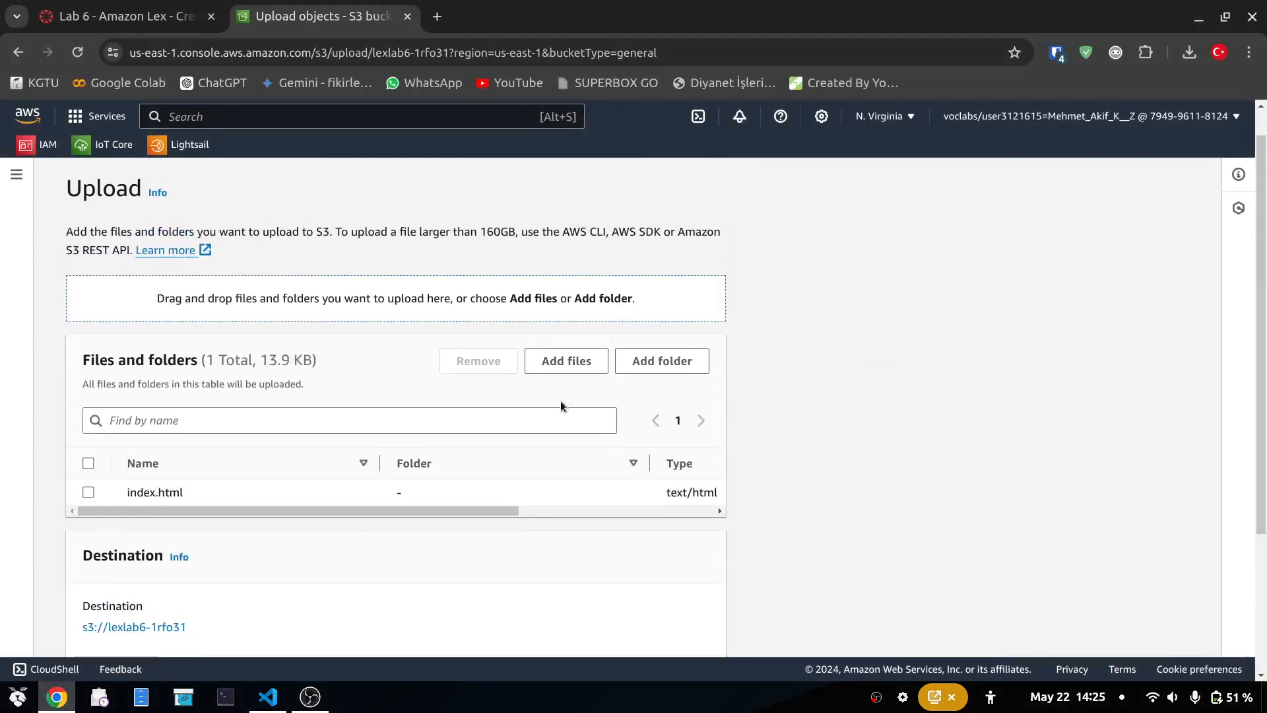
{"action": "scroll", "coordinate": [900, 508], "scroll_direction": "down", "scroll_amount": 5}
{"action": "left_click", "coordinate": [693, 628]}
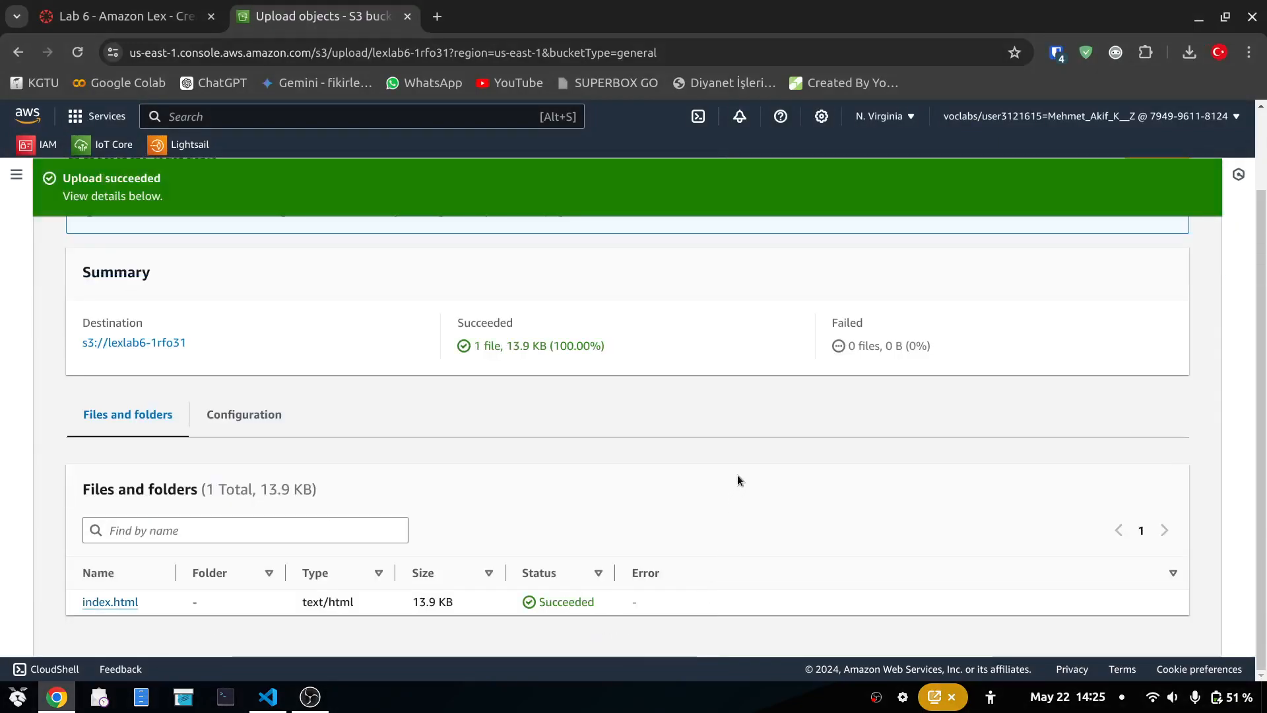
{"action": "scroll", "coordinate": [742, 487], "scroll_direction": "up", "scroll_amount": 1}
{"action": "left_click", "coordinate": [1155, 248]}
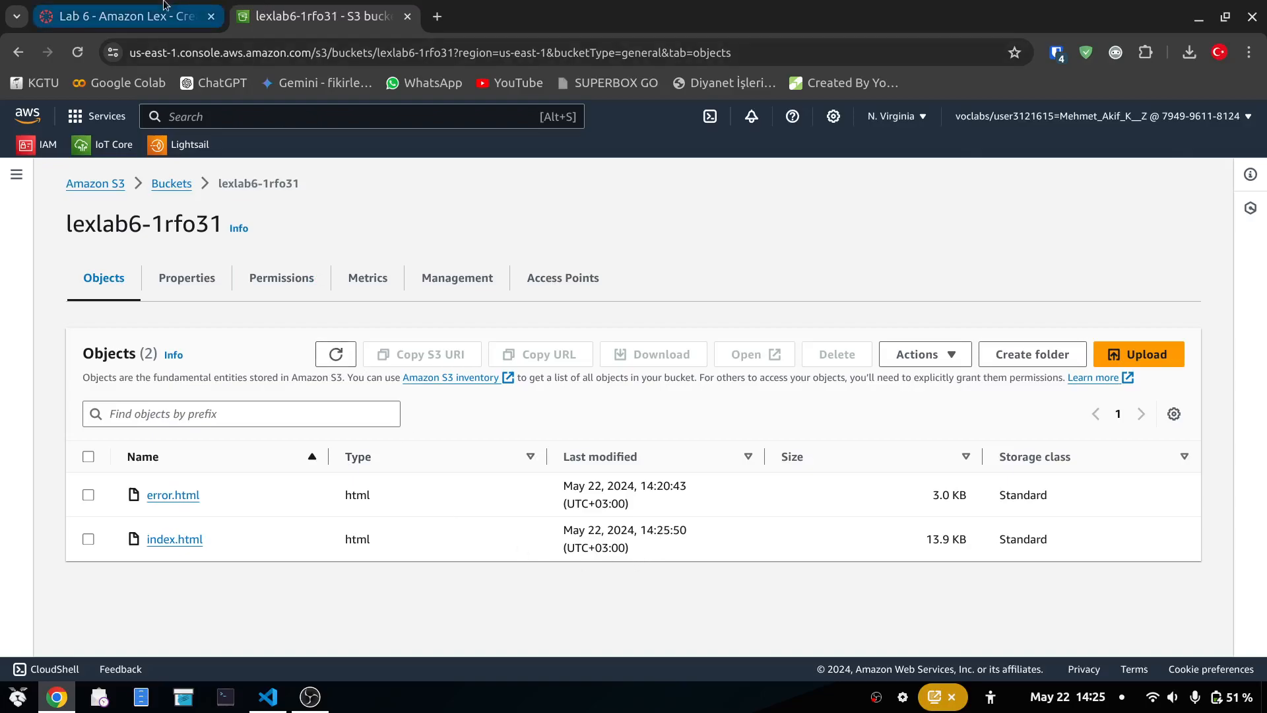
Step: Check lab steps 80 to 82 and open the permissions of the lexlab6-1rfo31 bucket
{"action": "left_click", "coordinate": [125, 15]}
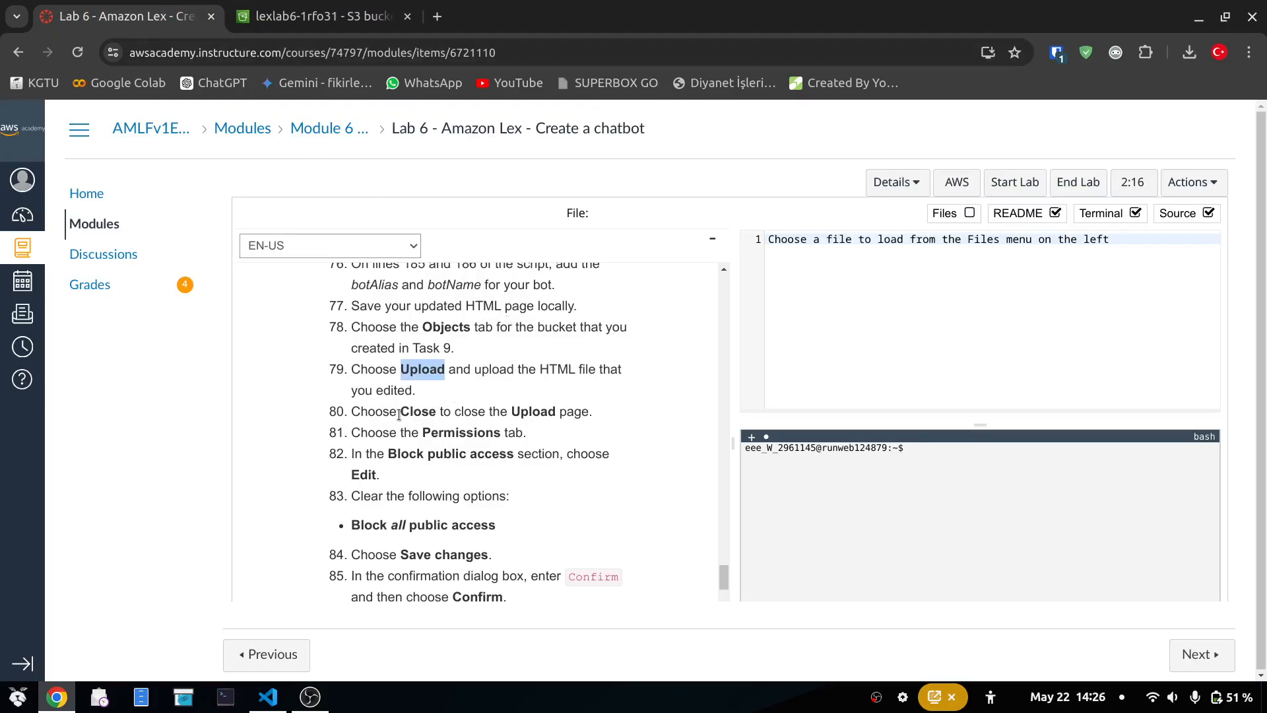
{"action": "double_click", "coordinate": [424, 412]}
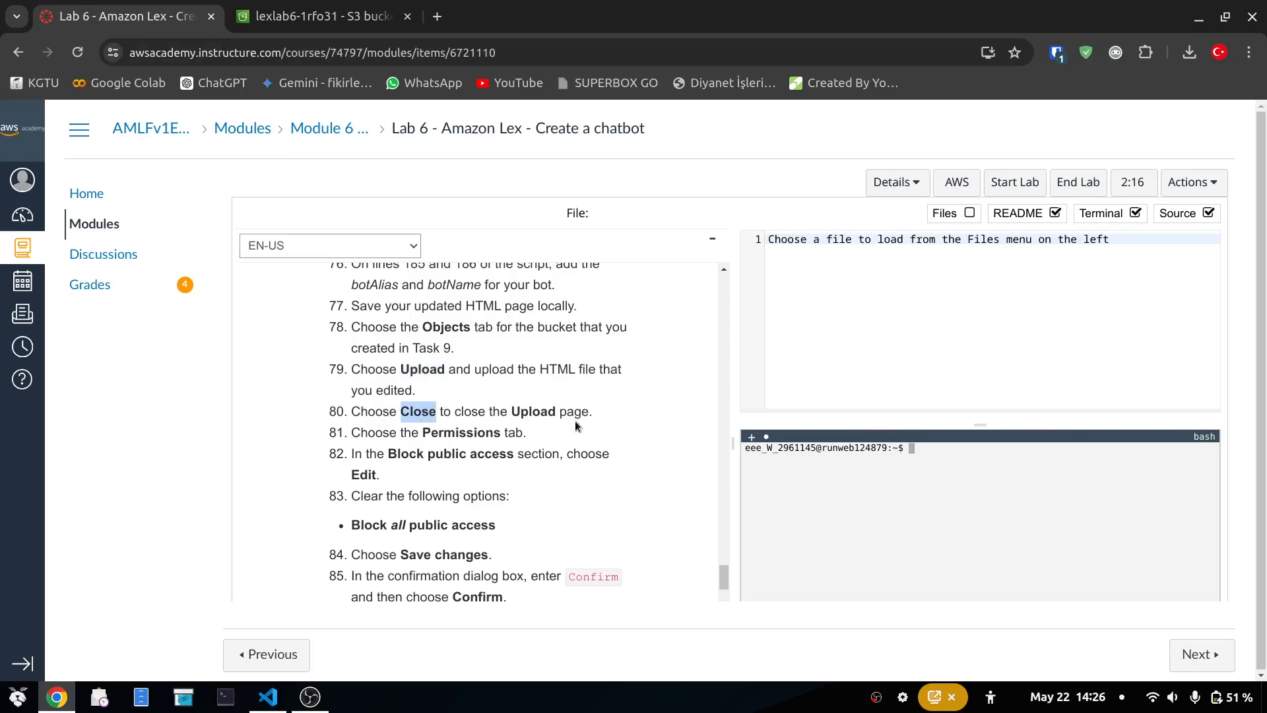
{"action": "double_click", "coordinate": [521, 413]}
{"action": "double_click", "coordinate": [428, 435]}
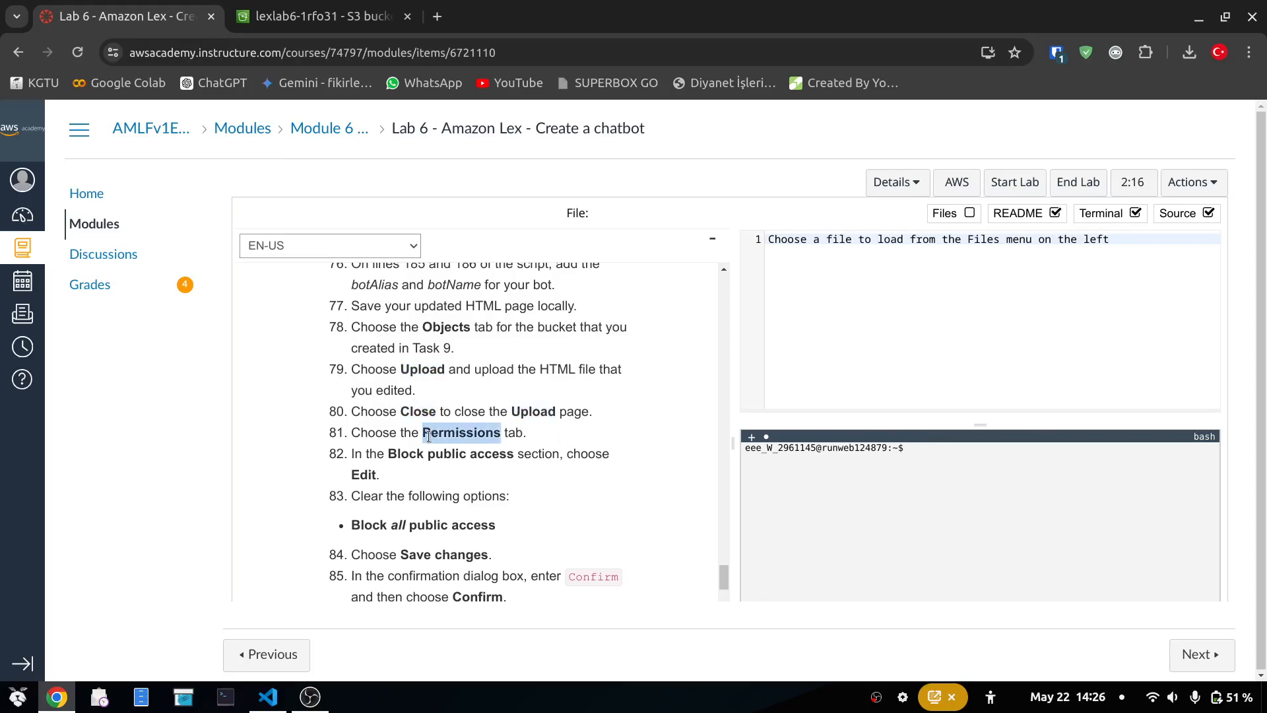
{"action": "left_click", "coordinate": [323, 15]}
{"action": "left_click", "coordinate": [277, 281]}
{"action": "key", "text": "ctrl+Page_Up"}
{"action": "left_click_drag", "start_coordinate": [386, 456], "coordinate": [516, 456]}
{"action": "key", "text": "ctrl+Page_Down"}
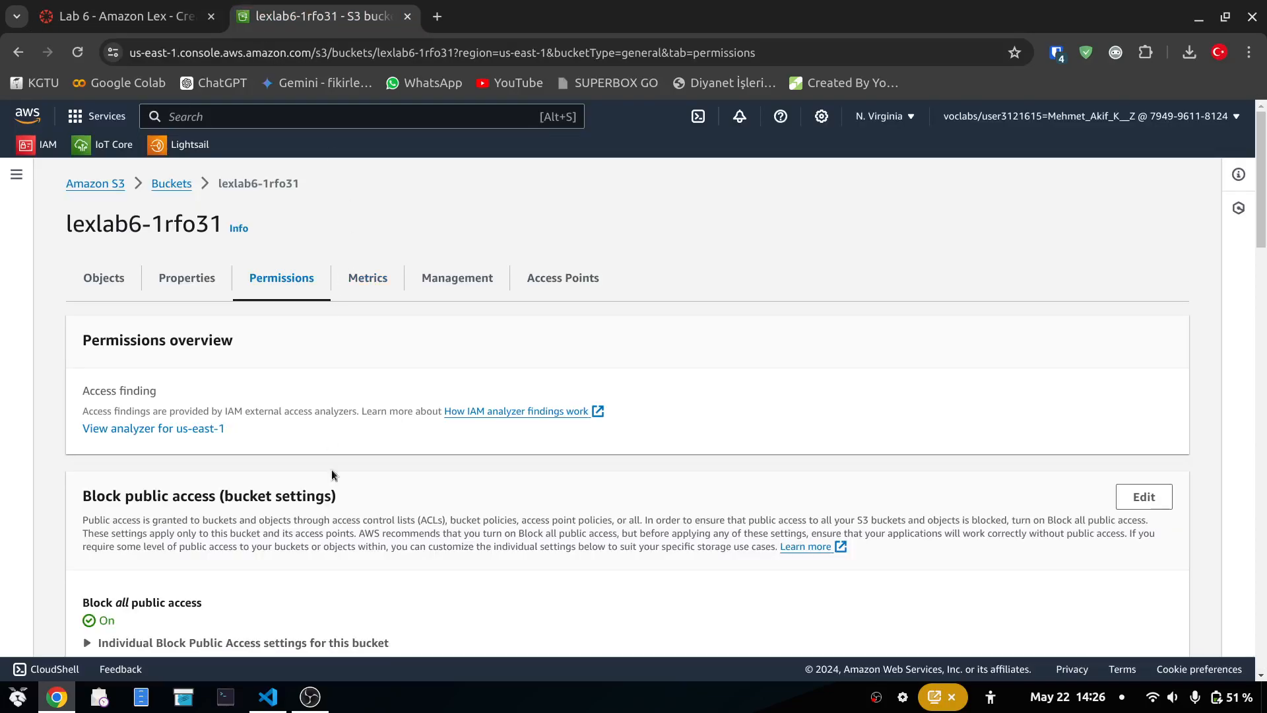
Step: Find the Block public access section by searching the permissions page for block, and open it for editing
{"action": "scroll", "coordinate": [368, 549], "scroll_direction": "down", "scroll_amount": 3}
{"action": "scroll", "coordinate": [368, 549], "scroll_direction": "down", "scroll_amount": 12}
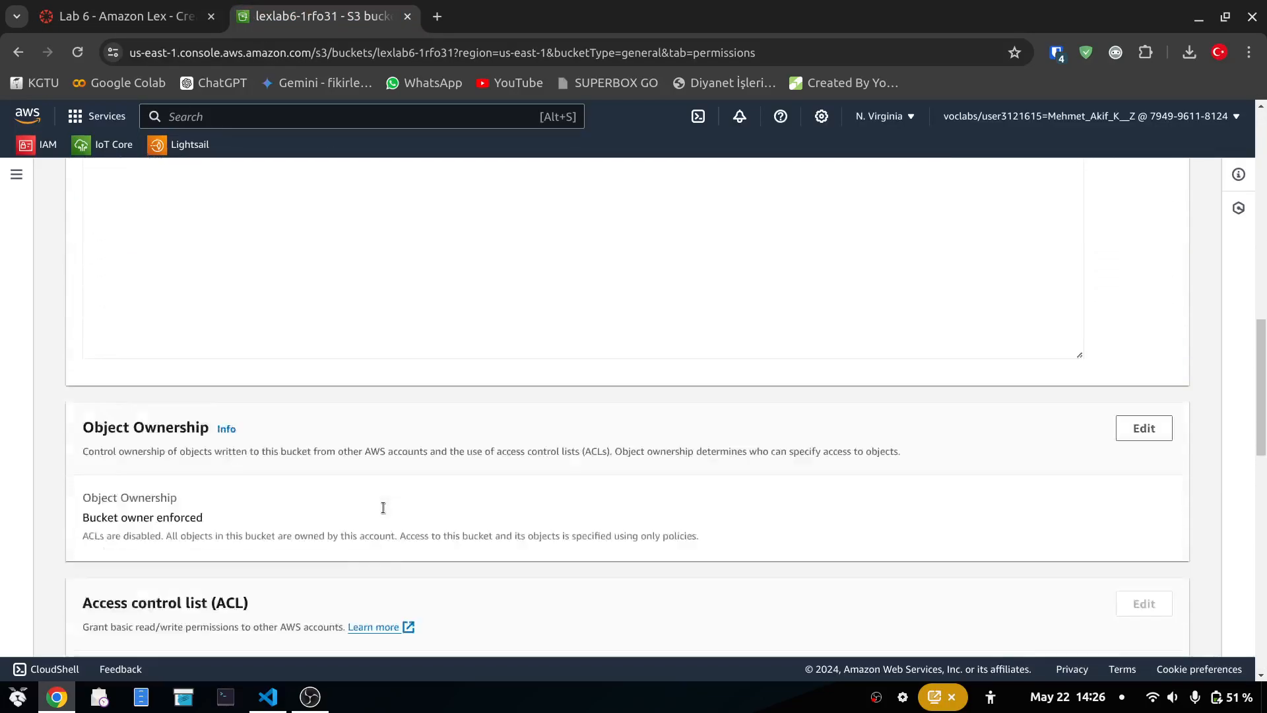
{"action": "scroll", "coordinate": [382, 507], "scroll_direction": "down", "scroll_amount": 6}
{"action": "scroll", "coordinate": [383, 508], "scroll_direction": "up", "scroll_amount": 3}
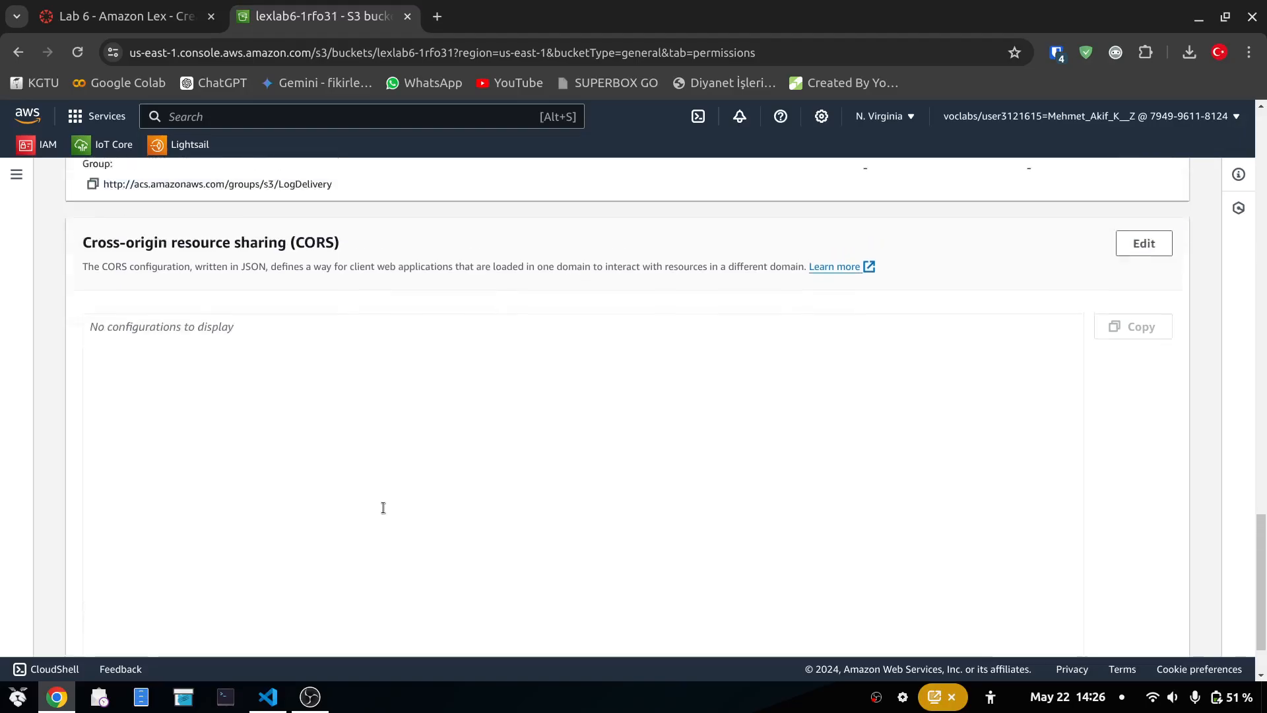
{"action": "key", "text": "ctrl+f"}
{"action": "type", "text": "bl"}
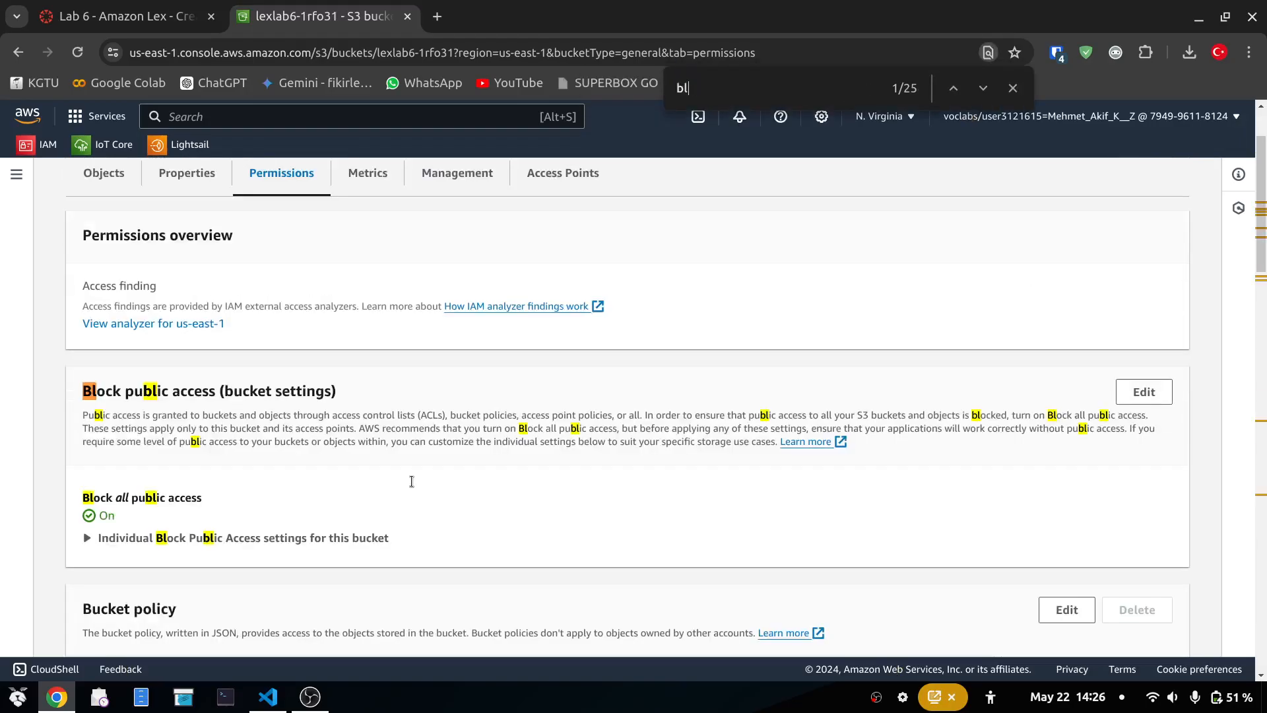
{"action": "type", "text": "ock"}
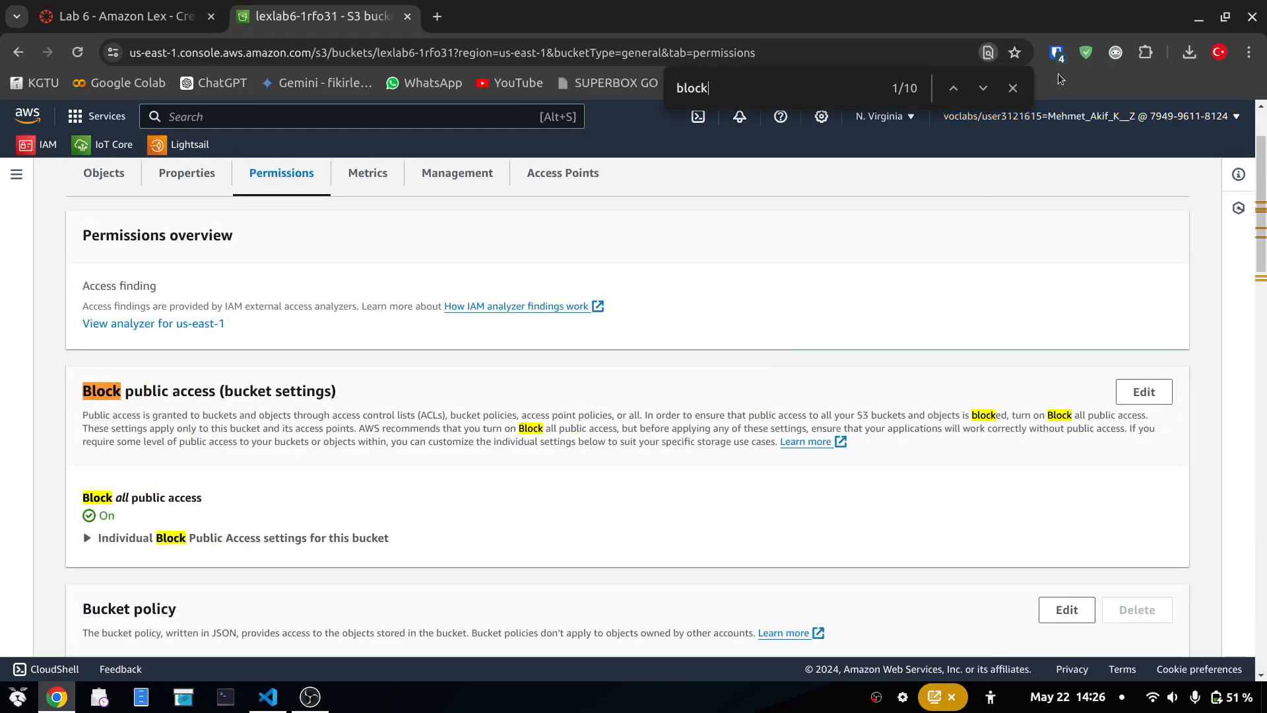
{"action": "left_click", "coordinate": [1013, 88]}
{"action": "left_click", "coordinate": [1144, 391]}
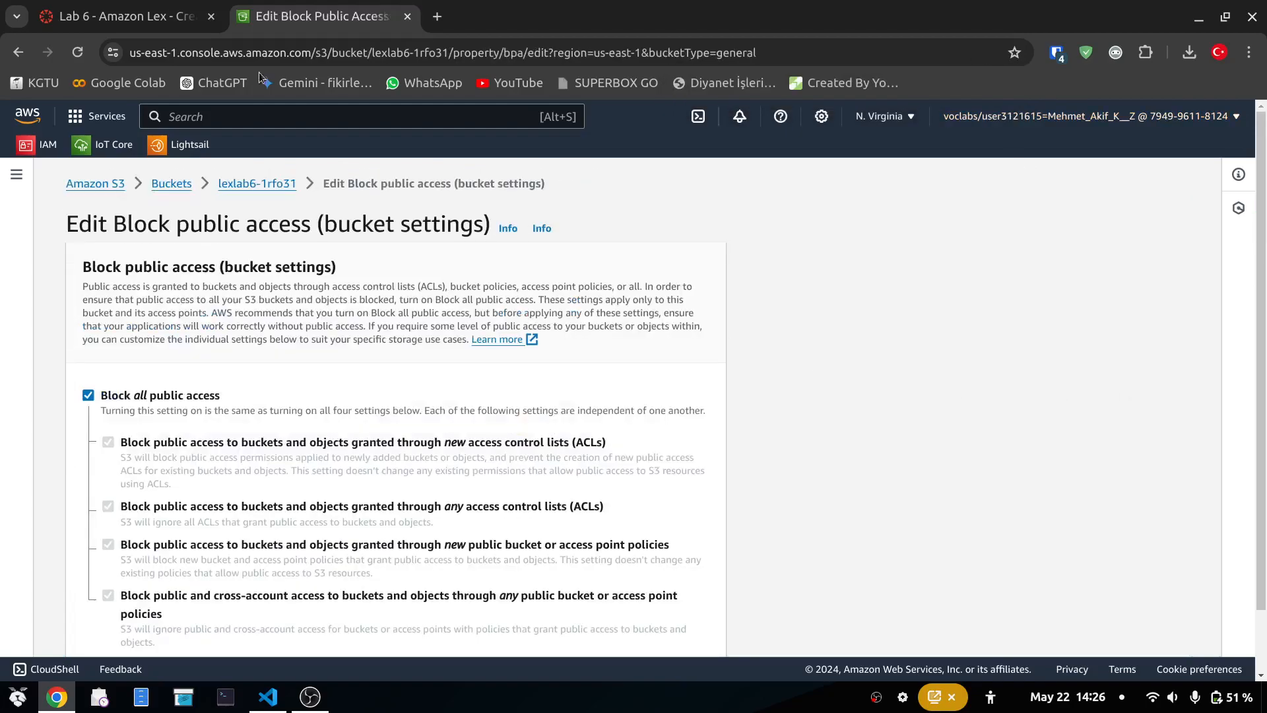
Step: Read the lab steps on clearing Block all public access and granting public read access with a bucket policy
{"action": "left_click", "coordinate": [165, 16]}
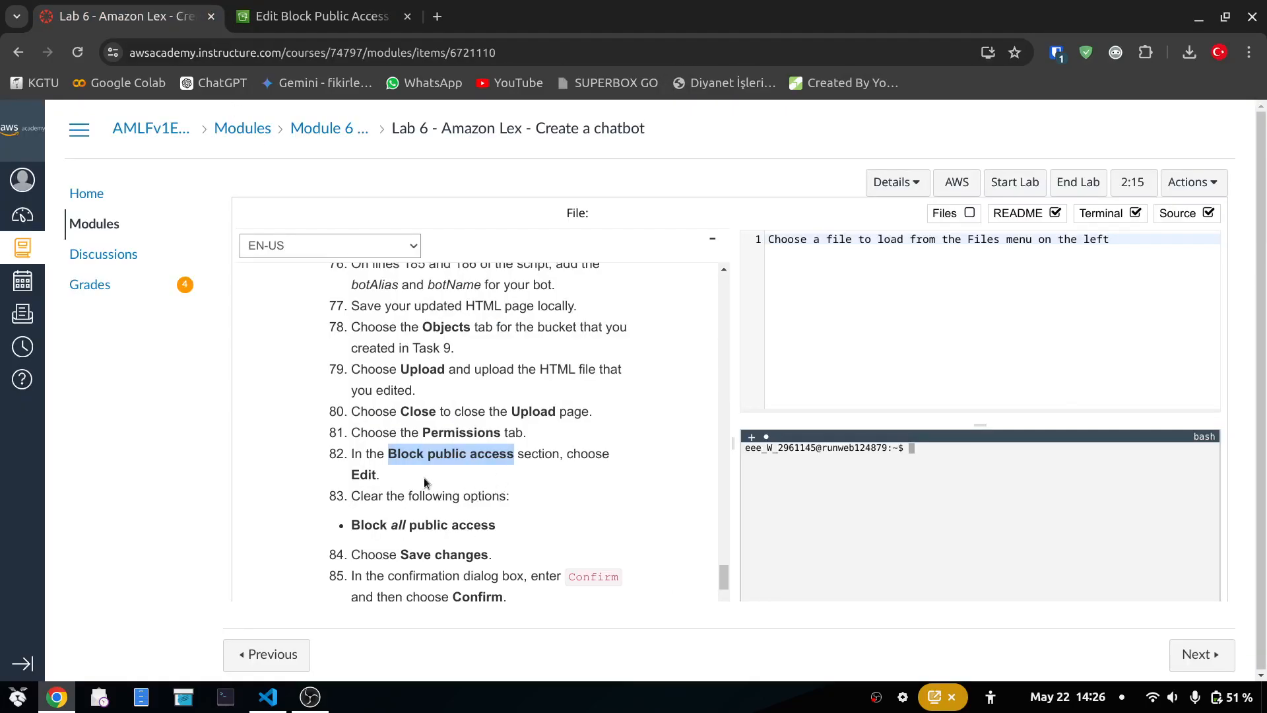
{"action": "scroll", "coordinate": [426, 482], "scroll_direction": "down", "scroll_amount": 2}
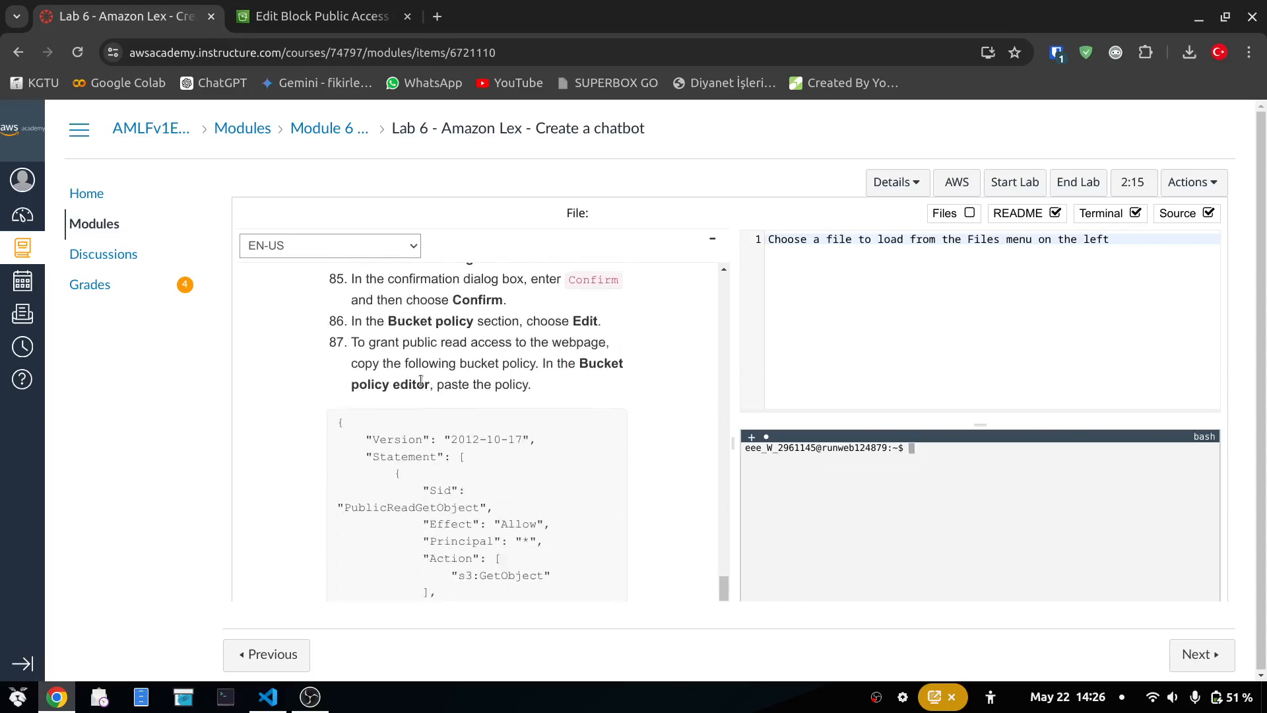
{"action": "scroll", "coordinate": [429, 396], "scroll_direction": "down", "scroll_amount": 2}
{"action": "left_click", "coordinate": [310, 17]}
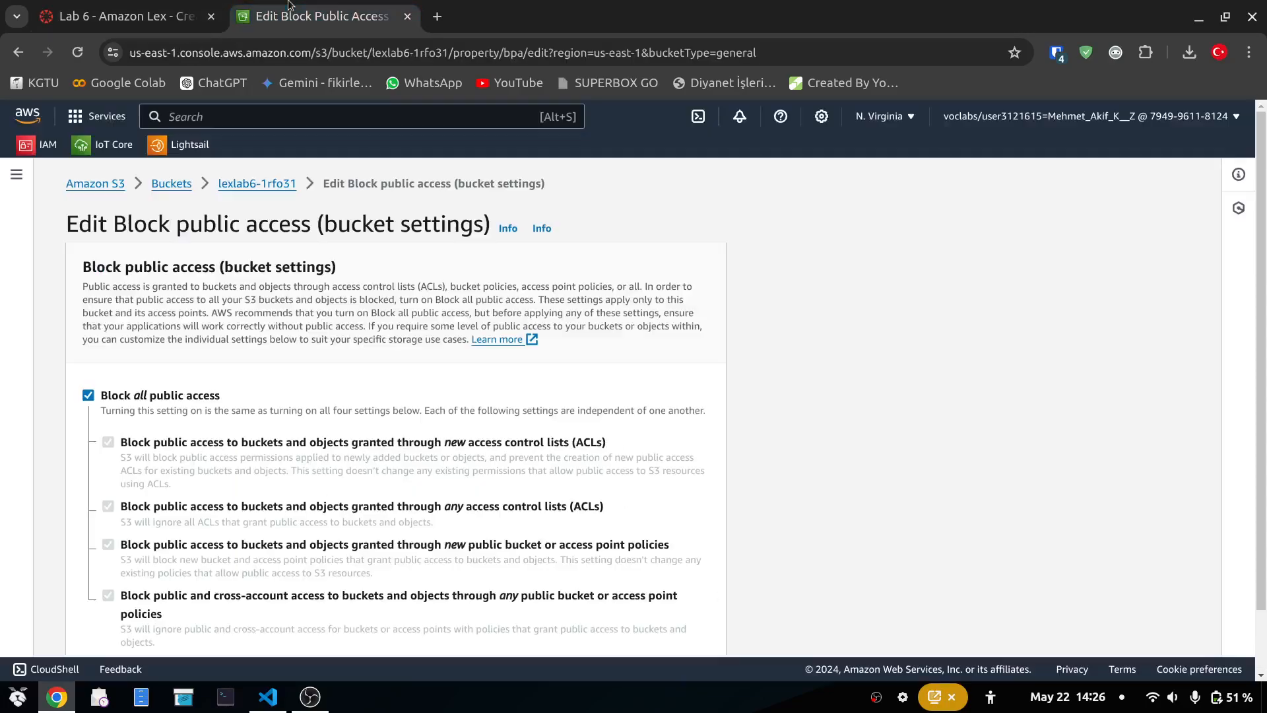
Step: Clear Block all public access for the bucket, save the changes and confirm them by entering confirm
{"action": "left_click", "coordinate": [89, 395]}
{"action": "scroll", "coordinate": [555, 396], "scroll_direction": "down", "scroll_amount": 1}
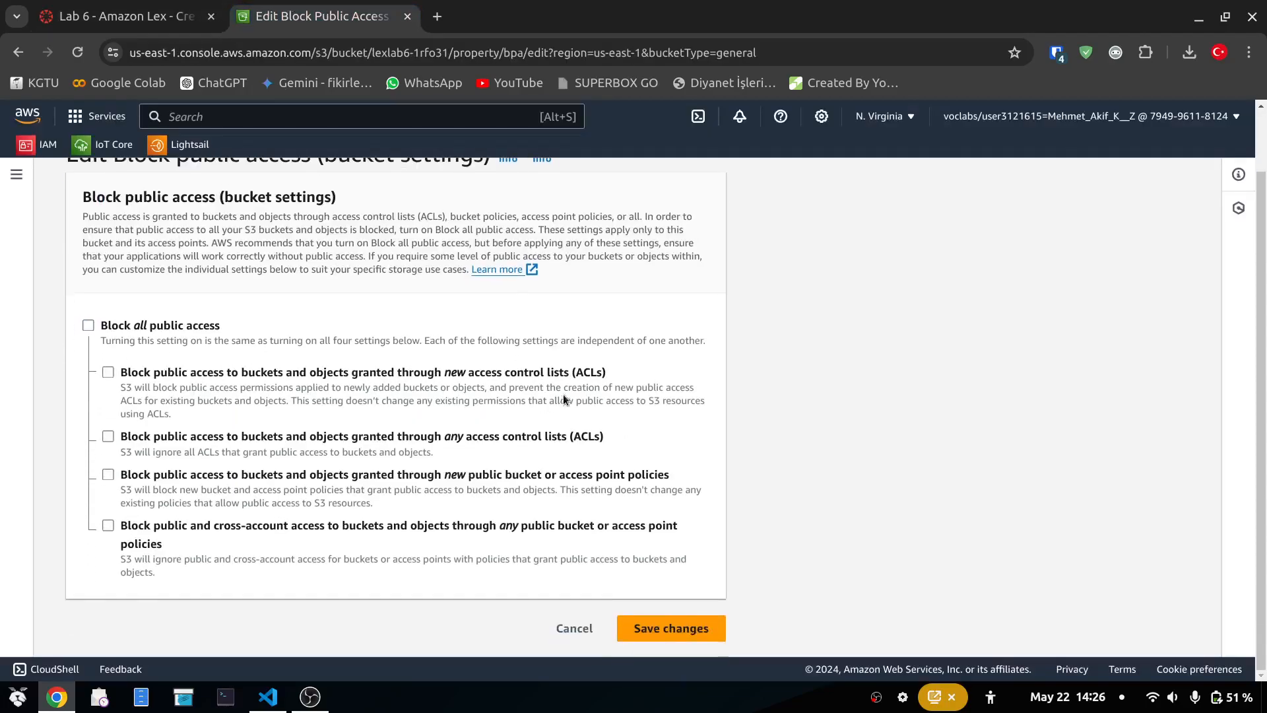
{"action": "left_click", "coordinate": [147, 4]}
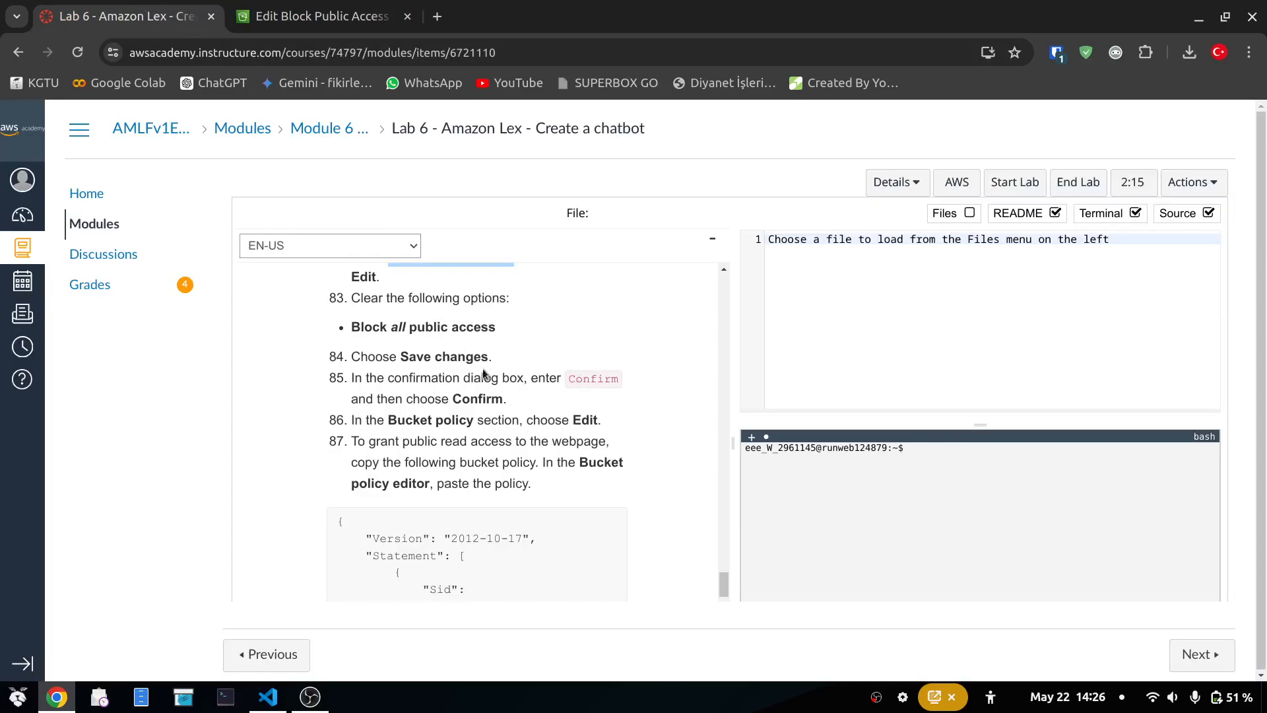
{"action": "key", "text": "ctrl+Tab"}
{"action": "key", "text": "Return"}
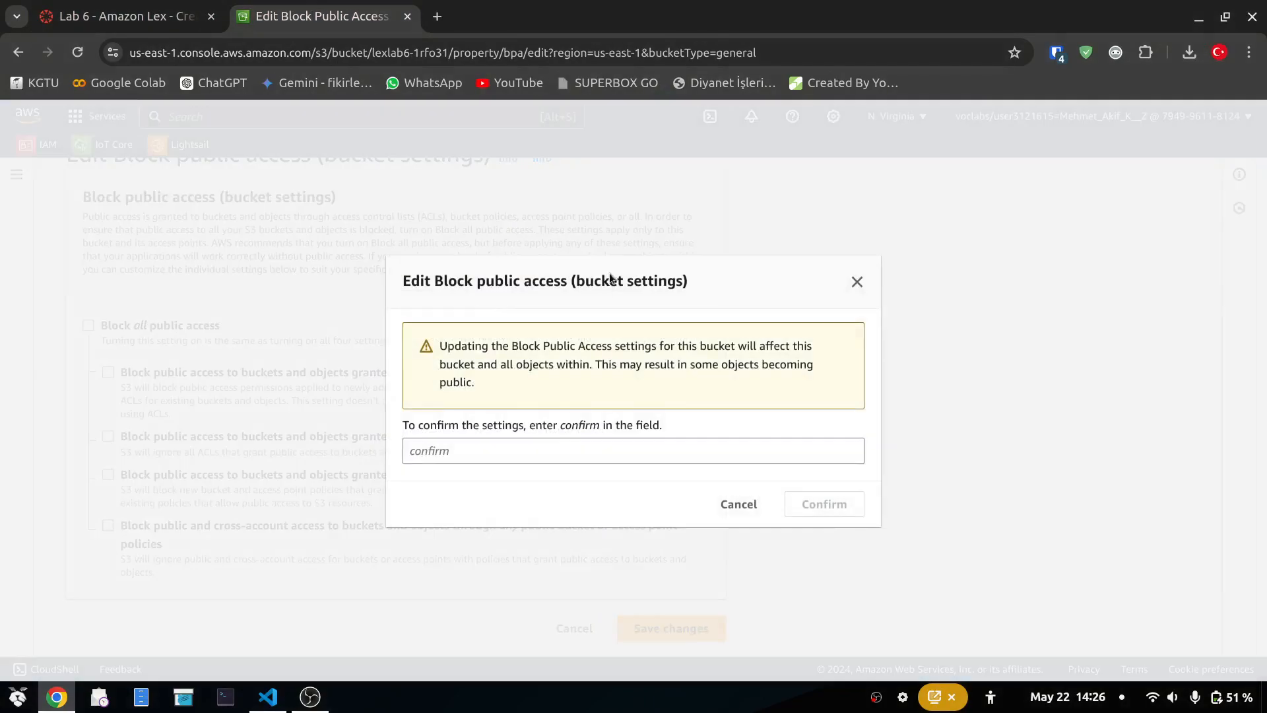
{"action": "left_click", "coordinate": [616, 456]}
{"action": "type", "text": "conf"}
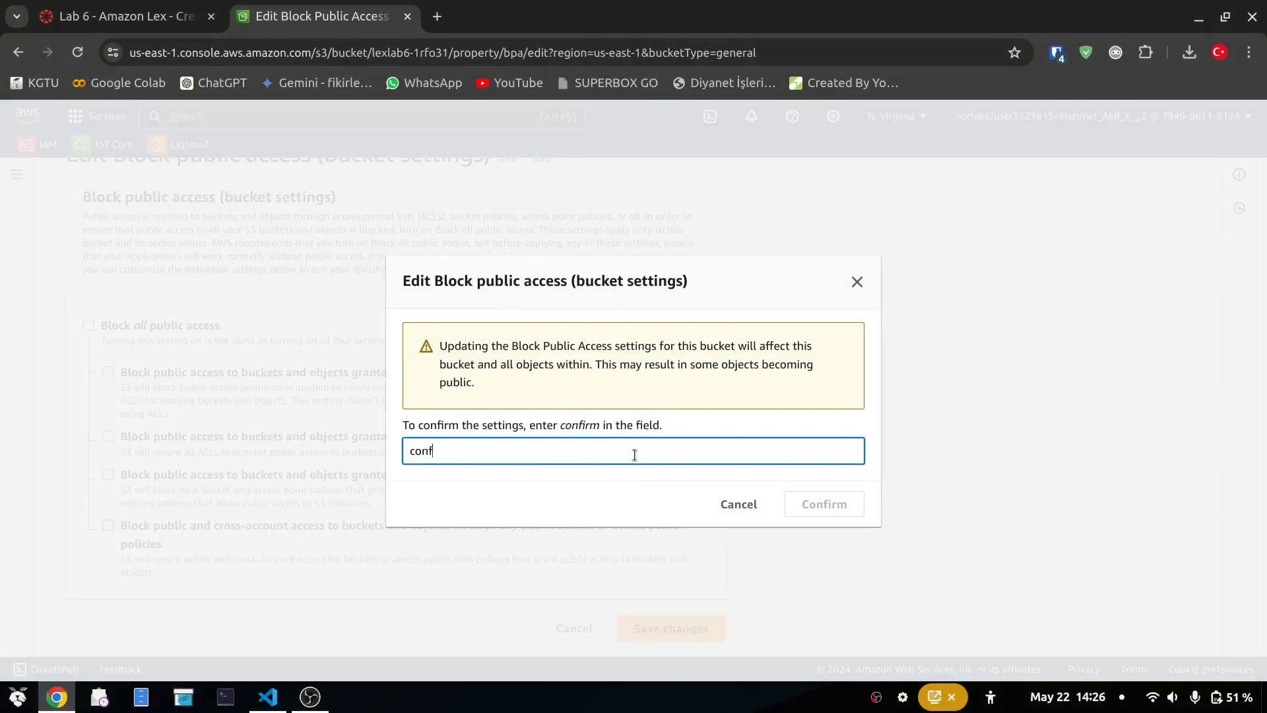
{"action": "type", "text": "irm"}
{"action": "left_click", "coordinate": [834, 512]}
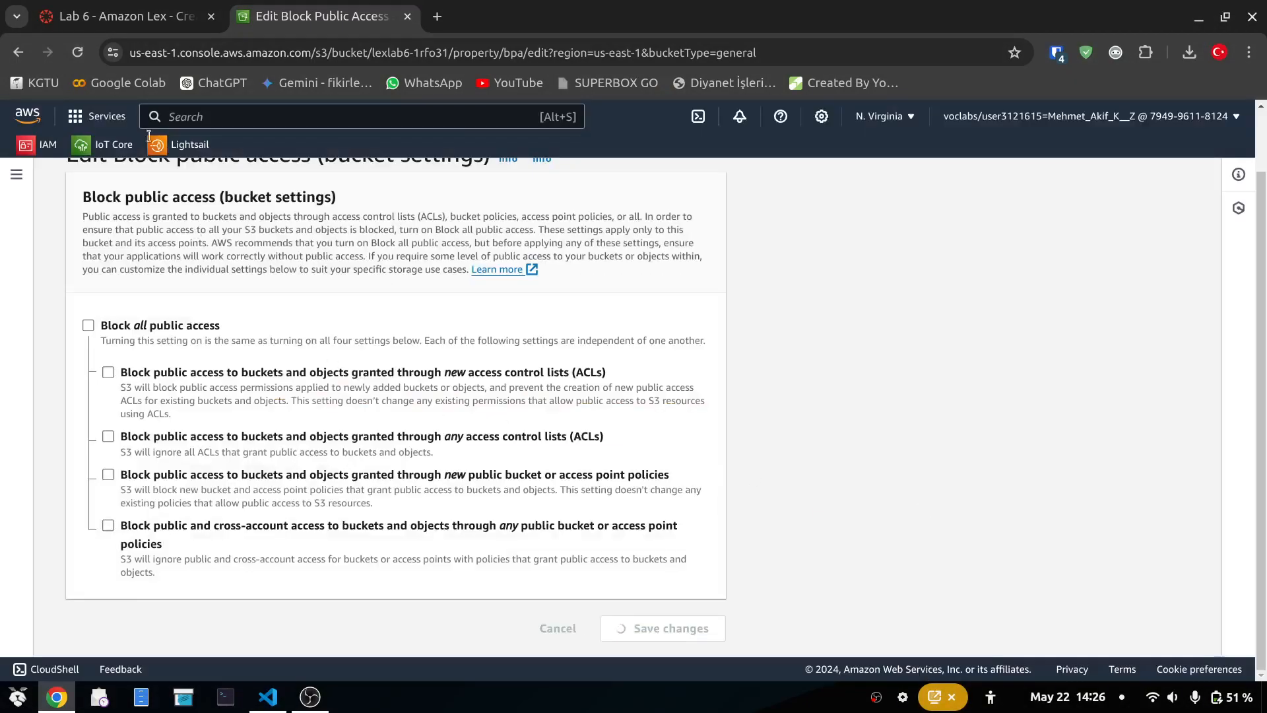
Step: Read lab step 86 and open the Bucket policy of lexlab6-1rfo31 for editing
{"action": "key", "text": "ctrl+shift+Tab"}
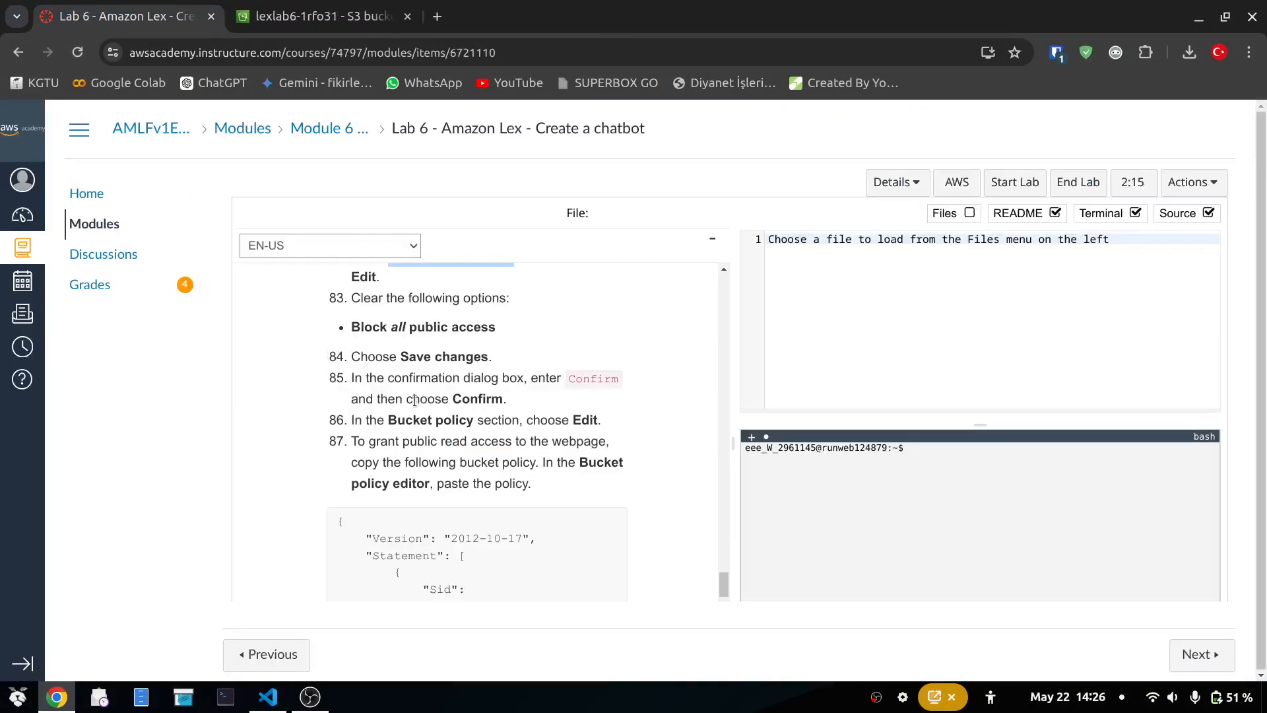
{"action": "scroll", "coordinate": [512, 398], "scroll_direction": "down", "scroll_amount": 1}
{"action": "scroll", "coordinate": [512, 396], "scroll_direction": "down", "scroll_amount": 3}
{"action": "scroll", "coordinate": [374, 322], "scroll_direction": "up", "scroll_amount": 1}
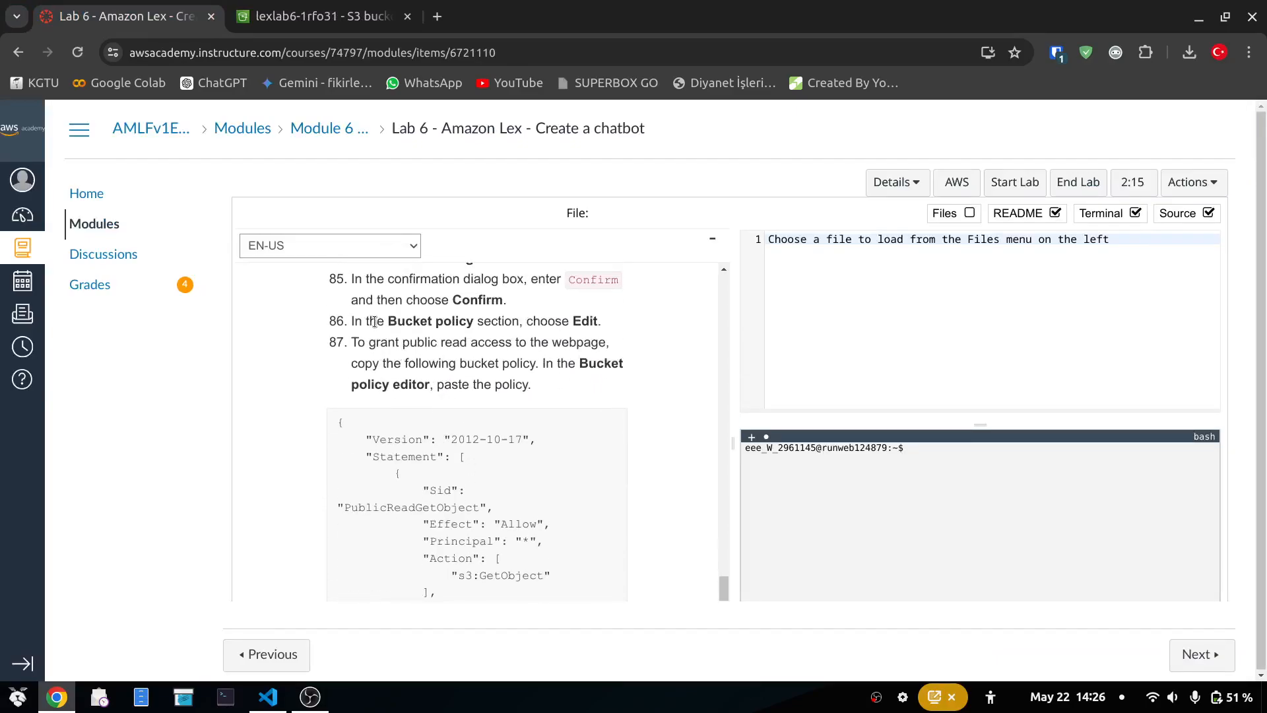
{"action": "left_click_drag", "start_coordinate": [384, 321], "coordinate": [470, 324]}
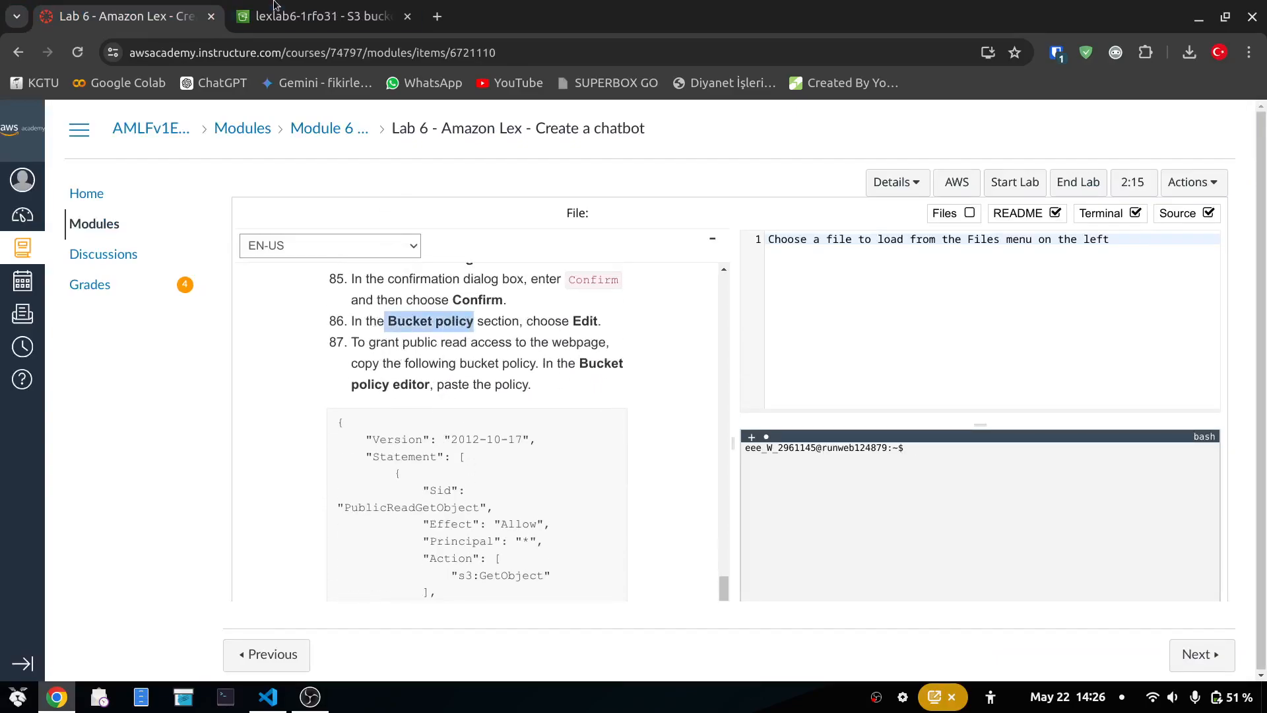
{"action": "left_click", "coordinate": [292, 27]}
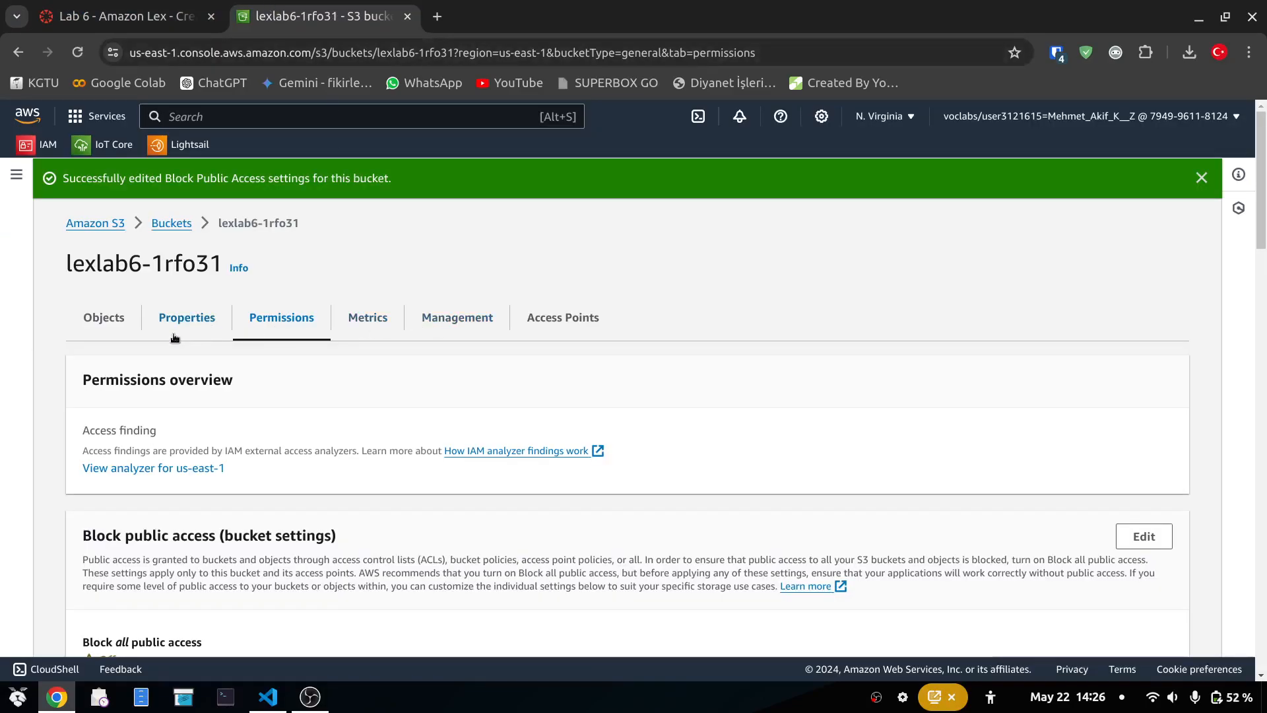
{"action": "scroll", "coordinate": [366, 357], "scroll_direction": "down", "scroll_amount": 6}
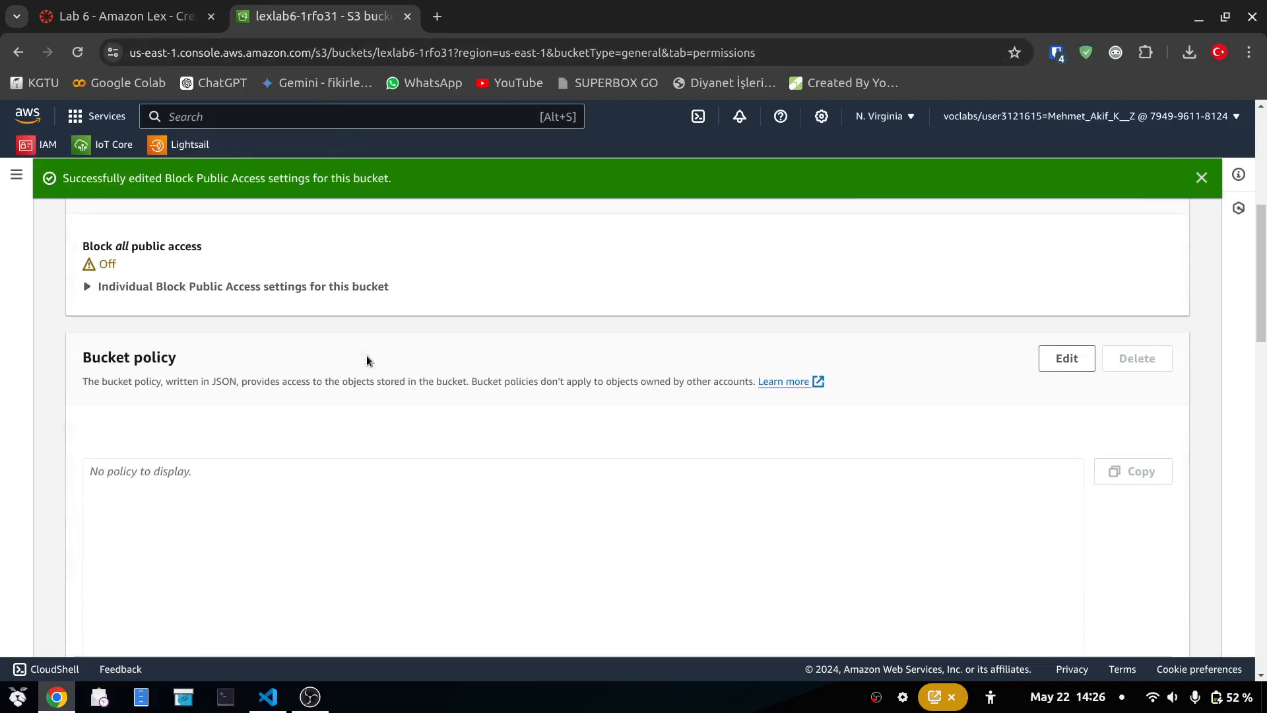
{"action": "left_click", "coordinate": [1064, 358]}
Step: Copy the PublicReadGetObject policy from lab step 87 and paste it into the bucket policy editor
{"action": "key", "text": "ctrl+shift+Tab"}
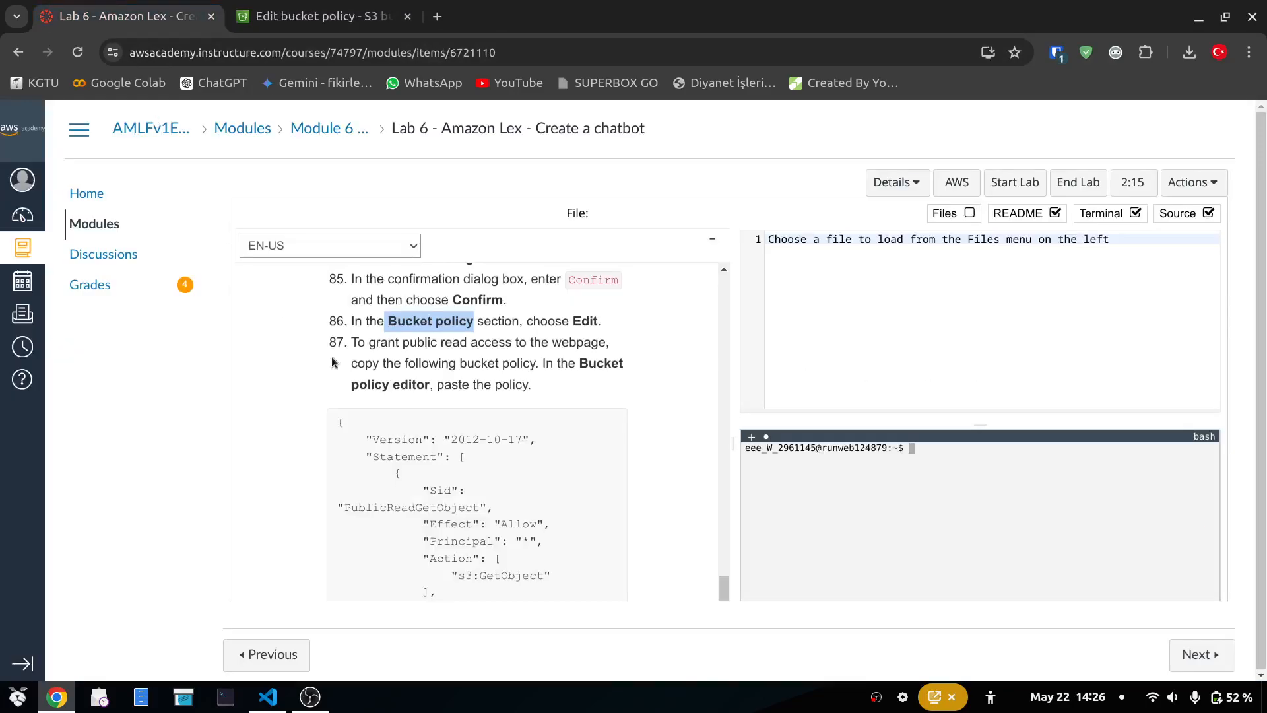
{"action": "left_click", "coordinate": [369, 346]}
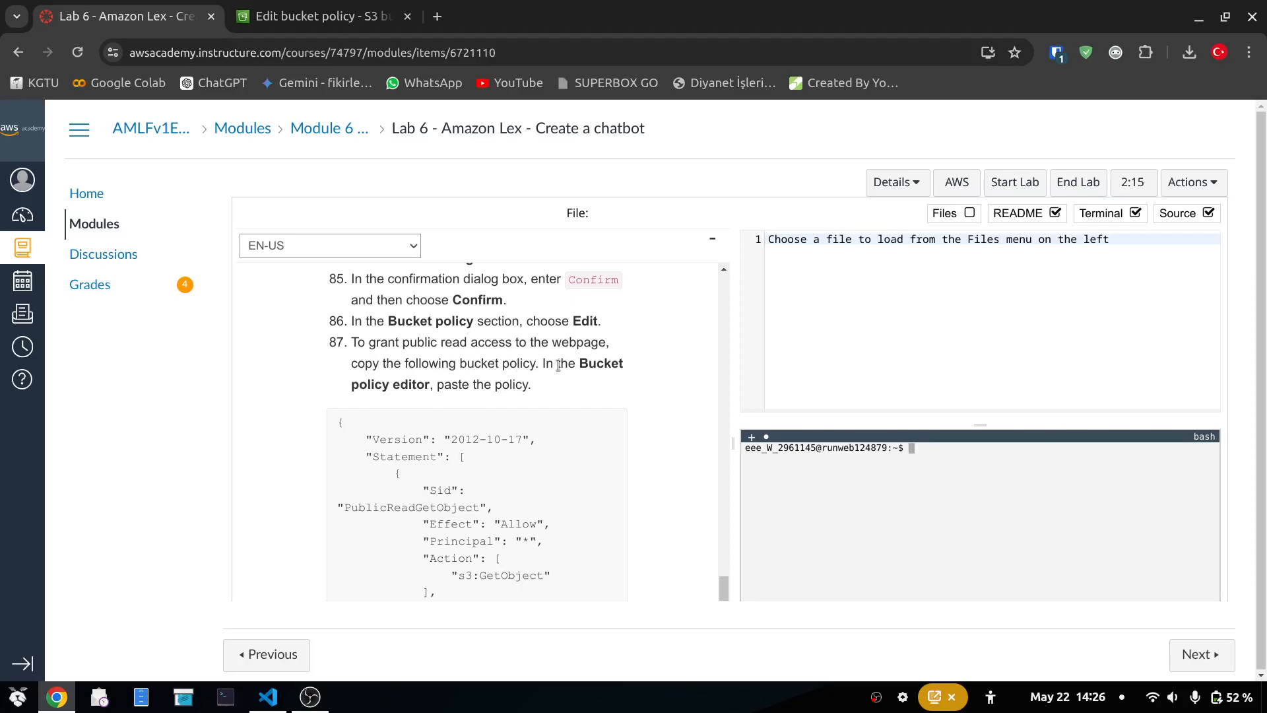
{"action": "scroll", "coordinate": [587, 365], "scroll_direction": "down", "scroll_amount": 3}
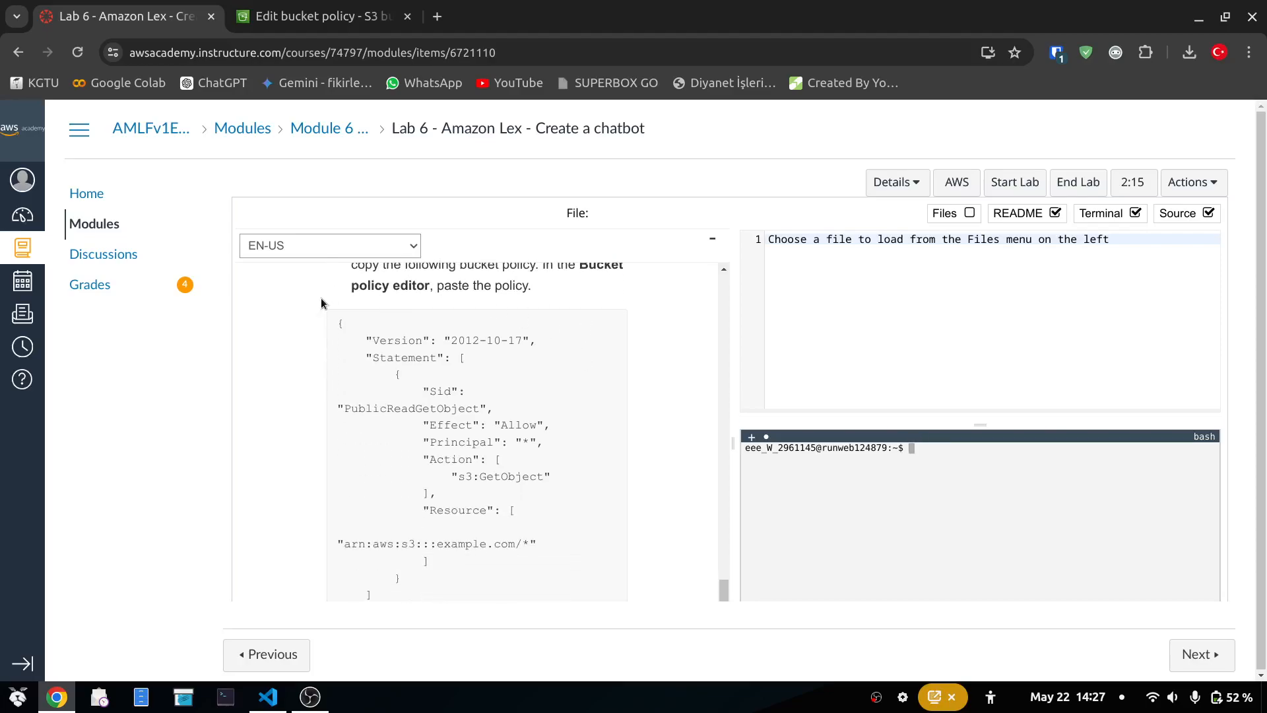
{"action": "left_click_drag", "start_coordinate": [337, 321], "coordinate": [401, 426]}
{"action": "right_click", "coordinate": [371, 391]}
{"action": "left_click", "coordinate": [473, 101]}
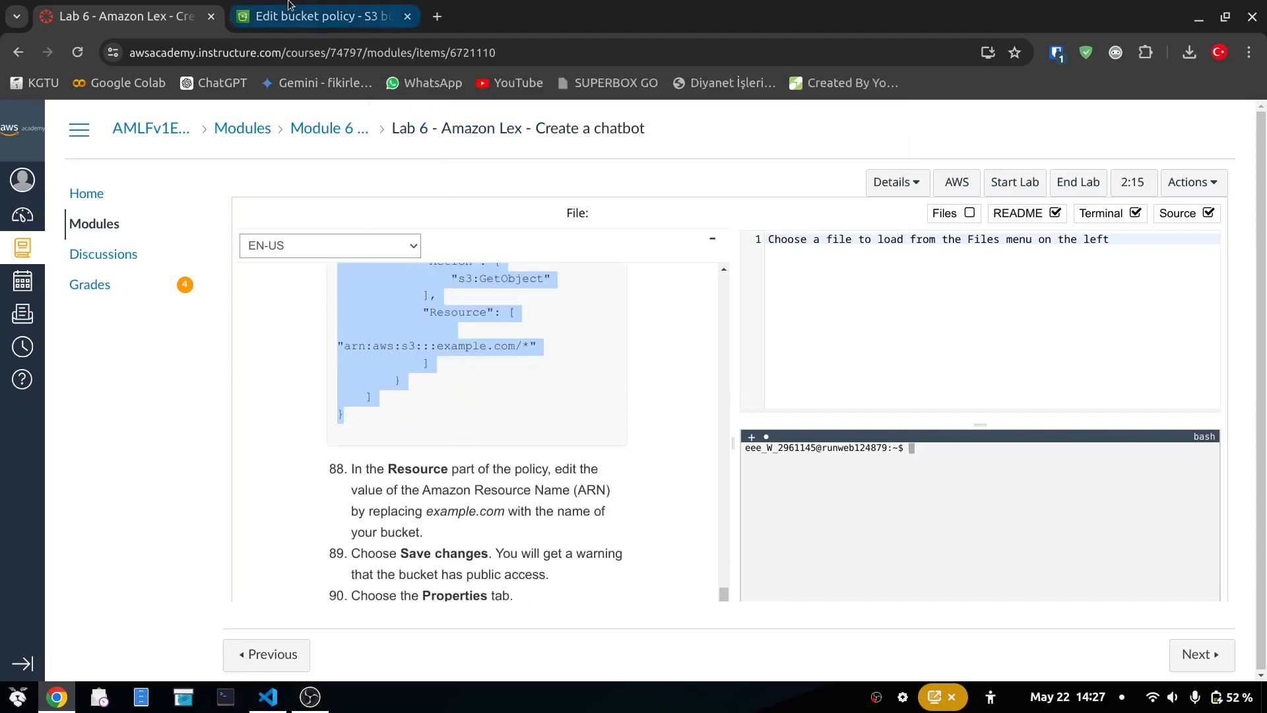
{"action": "left_click", "coordinate": [320, 16]}
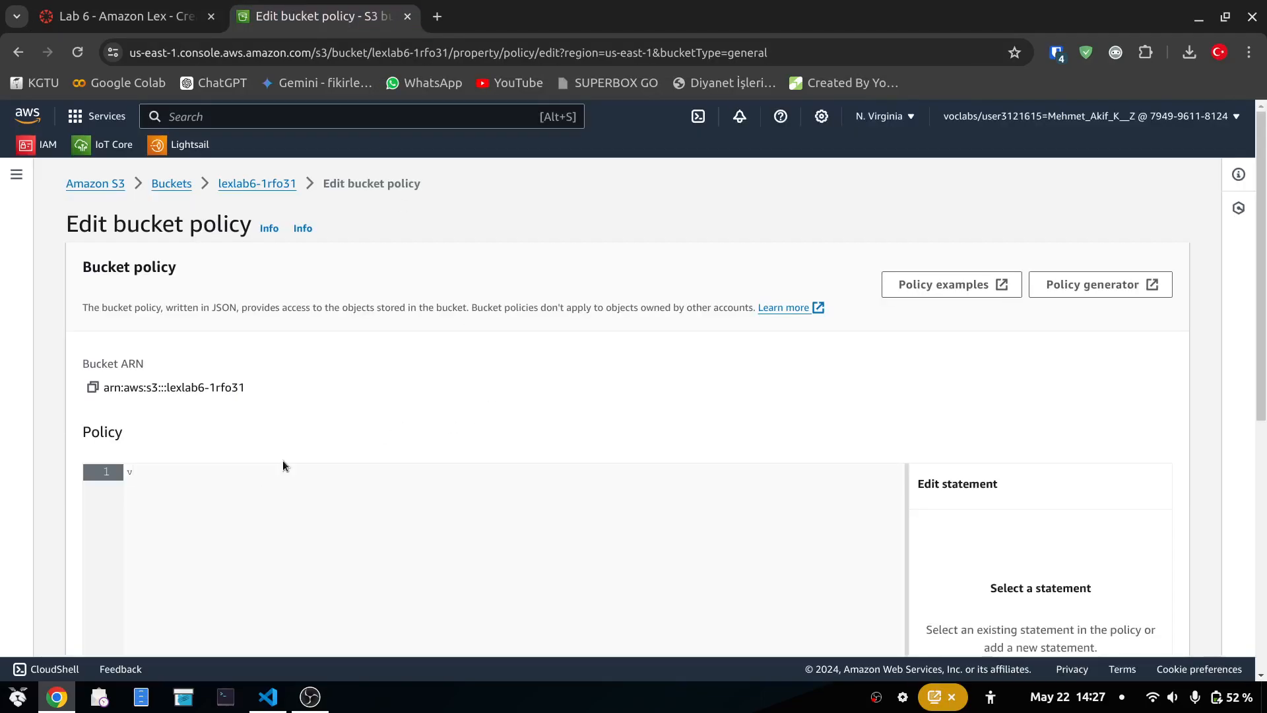
{"action": "key", "text": "ctrl+v"}
{"action": "scroll", "coordinate": [299, 468], "scroll_direction": "down", "scroll_amount": 3}
{"action": "scroll", "coordinate": [299, 468], "scroll_direction": "down", "scroll_amount": 5}
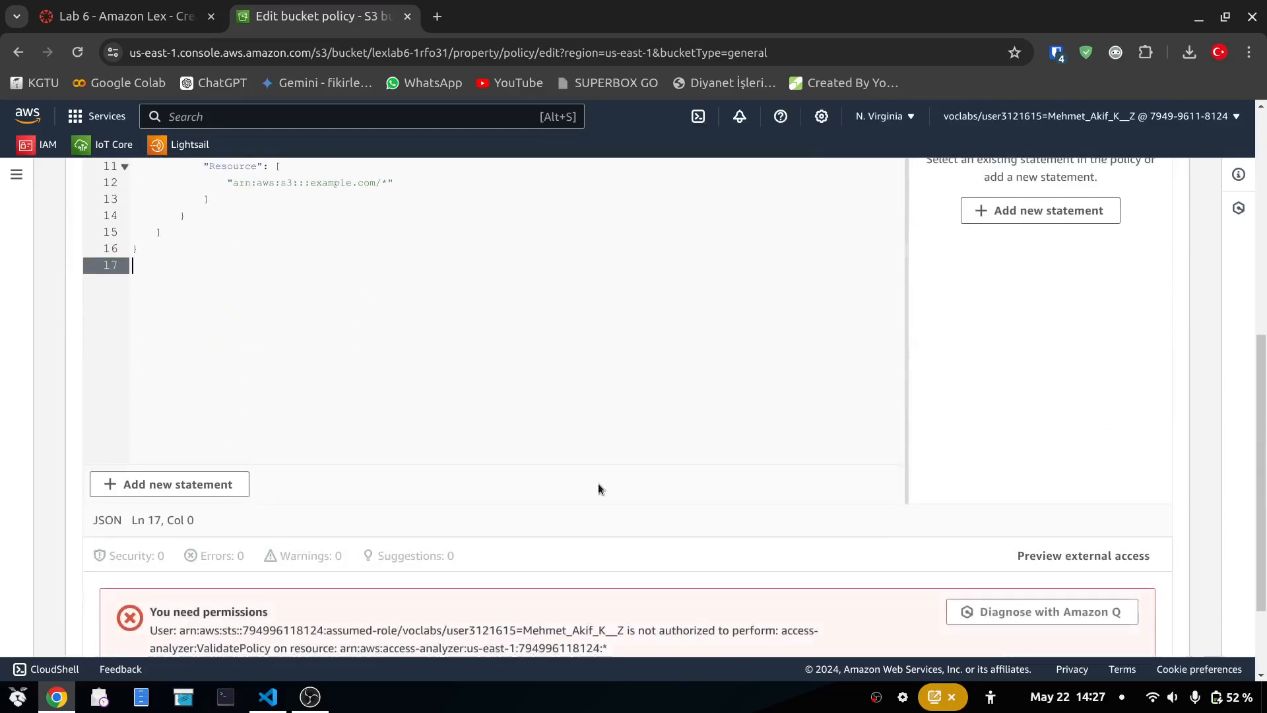
Step: Following lab step 88, replace example.com in the policy's Resource ARN with the bucket name lexlab6-1rfo31
{"action": "left_click", "coordinate": [125, 16]}
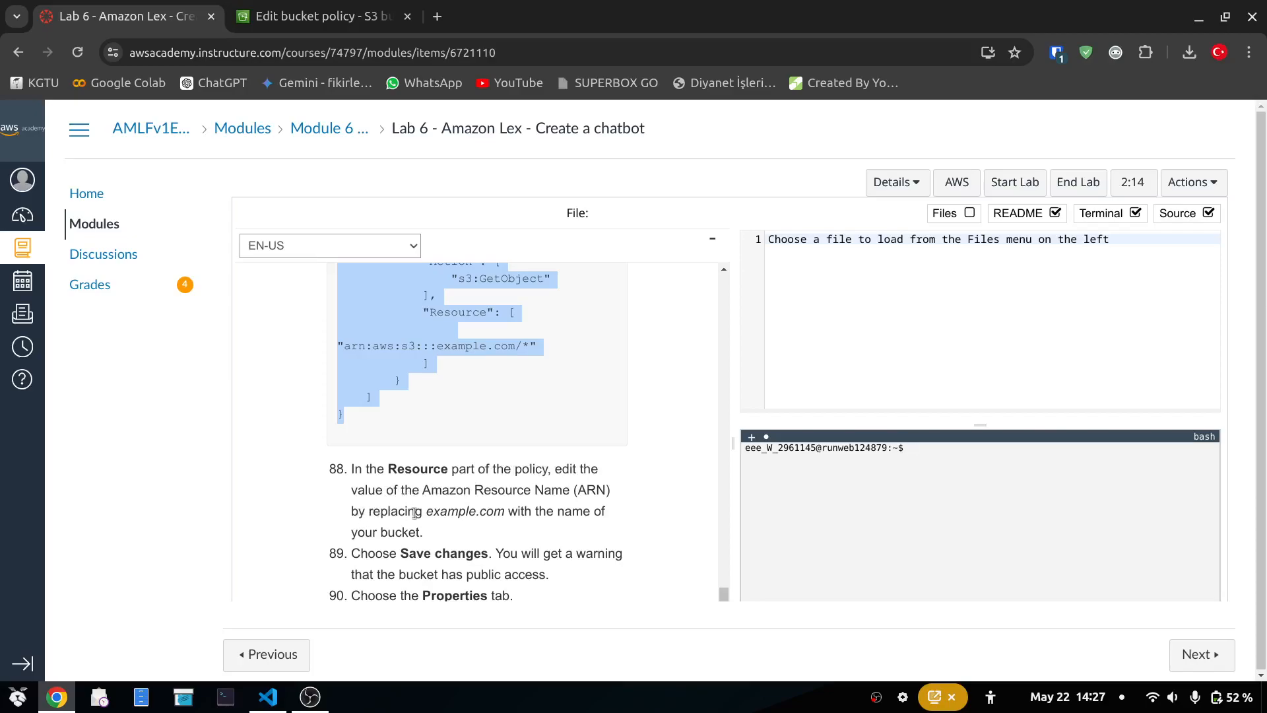
{"action": "left_click_drag", "start_coordinate": [429, 514], "coordinate": [489, 518]}
{"action": "left_click", "coordinate": [489, 519]}
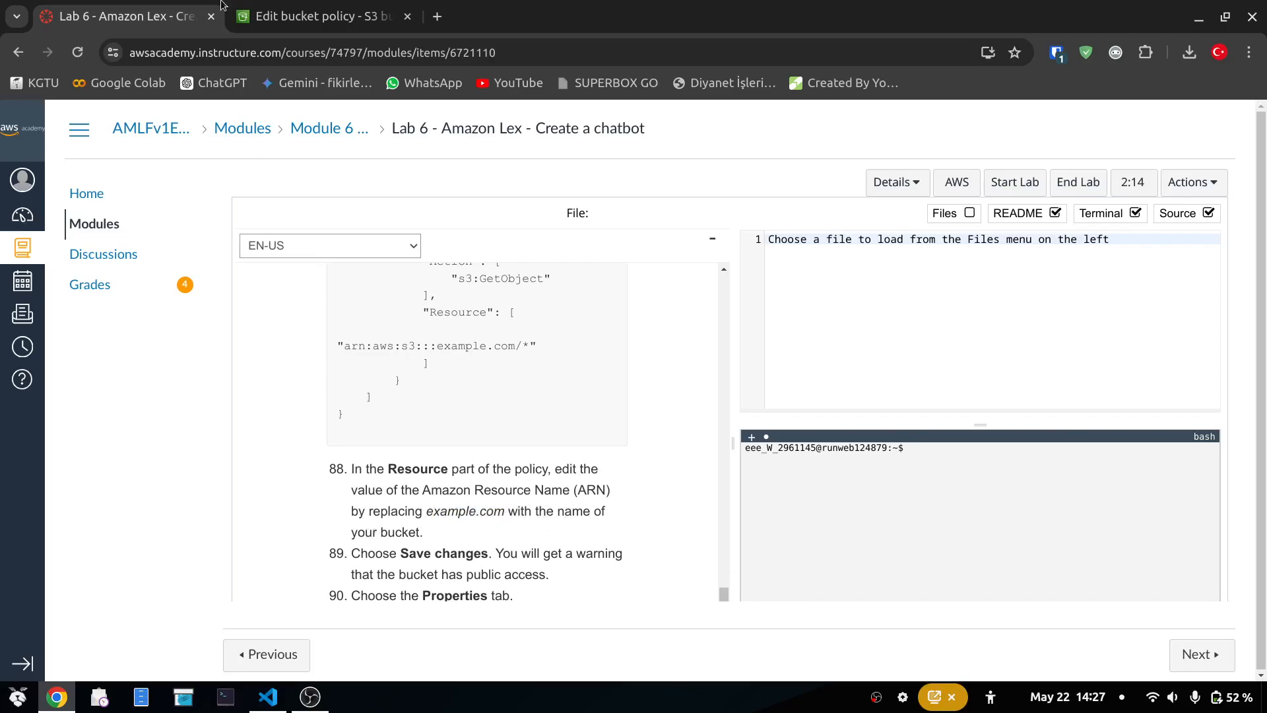
{"action": "left_click", "coordinate": [317, 16]}
{"action": "scroll", "coordinate": [801, 504], "scroll_direction": "up", "scroll_amount": 8}
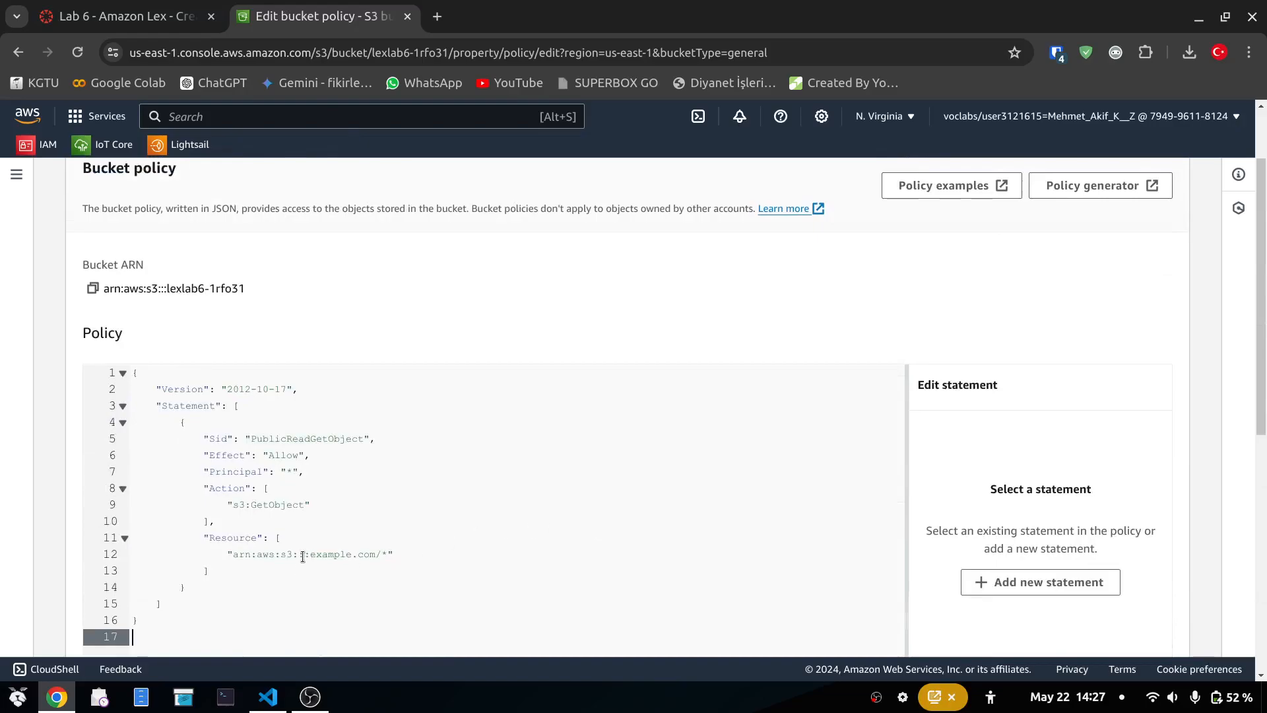
{"action": "left_click_drag", "start_coordinate": [311, 554], "coordinate": [376, 554]}
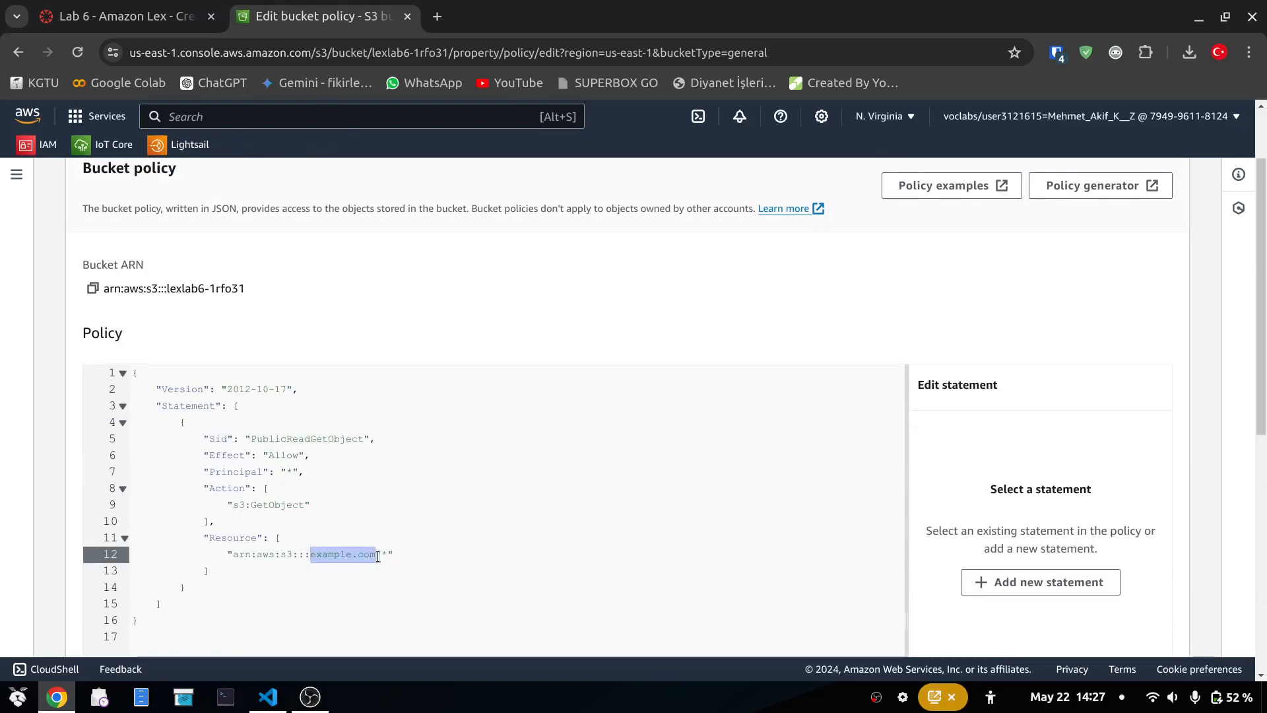
{"action": "scroll", "coordinate": [299, 322], "scroll_direction": "up", "scroll_amount": 3}
{"action": "left_click_drag", "start_coordinate": [255, 390], "coordinate": [169, 385]}
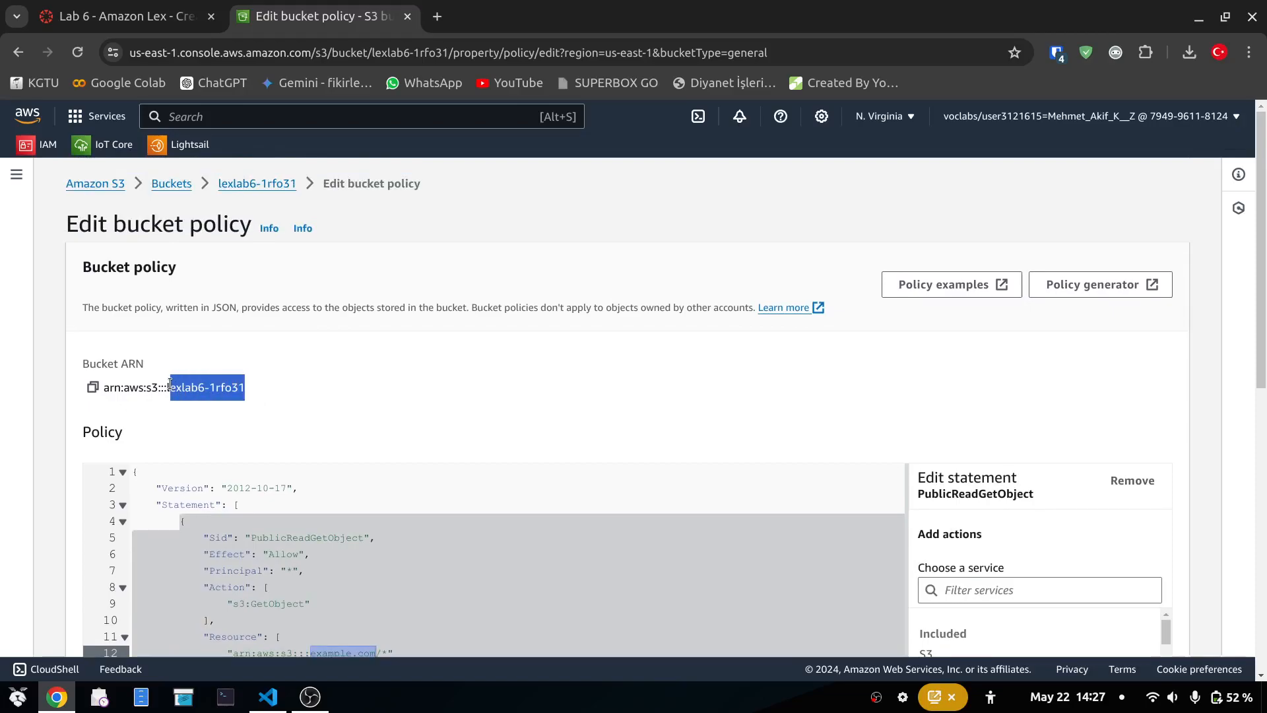
{"action": "scroll", "coordinate": [327, 454], "scroll_direction": "down", "scroll_amount": 3}
{"action": "left_click", "coordinate": [341, 454]}
{"action": "left_click_drag", "start_coordinate": [311, 460], "coordinate": [379, 462]}
{"action": "key", "text": "ctrl+v"}
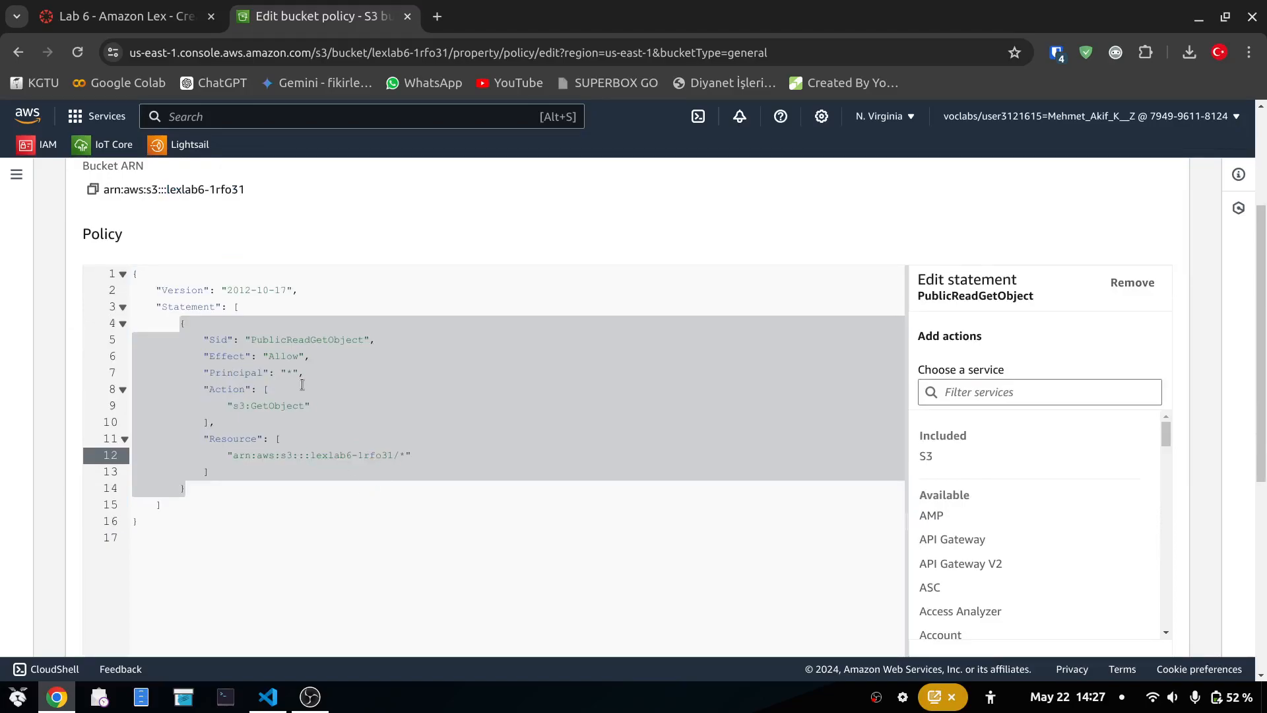
Step: Read lab steps 89 to 92 and save the edited bucket policy
{"action": "left_click", "coordinate": [96, 10]}
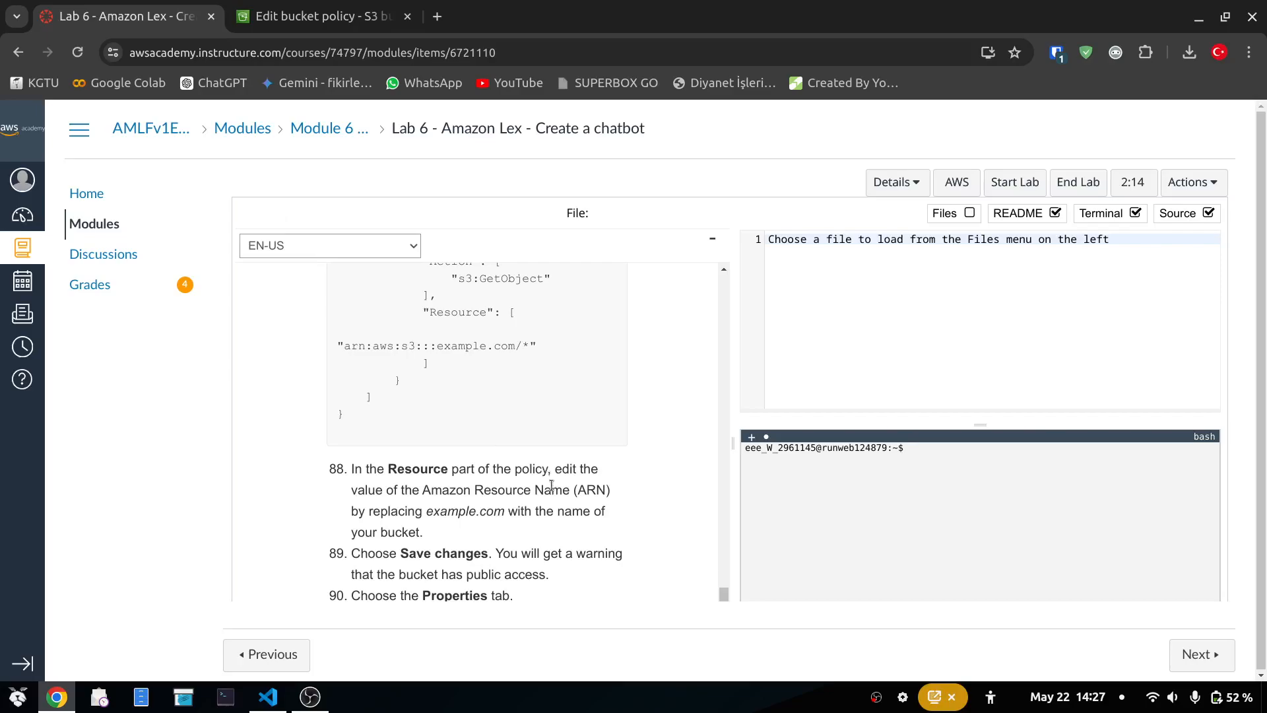
{"action": "scroll", "coordinate": [558, 534], "scroll_direction": "down", "scroll_amount": 2}
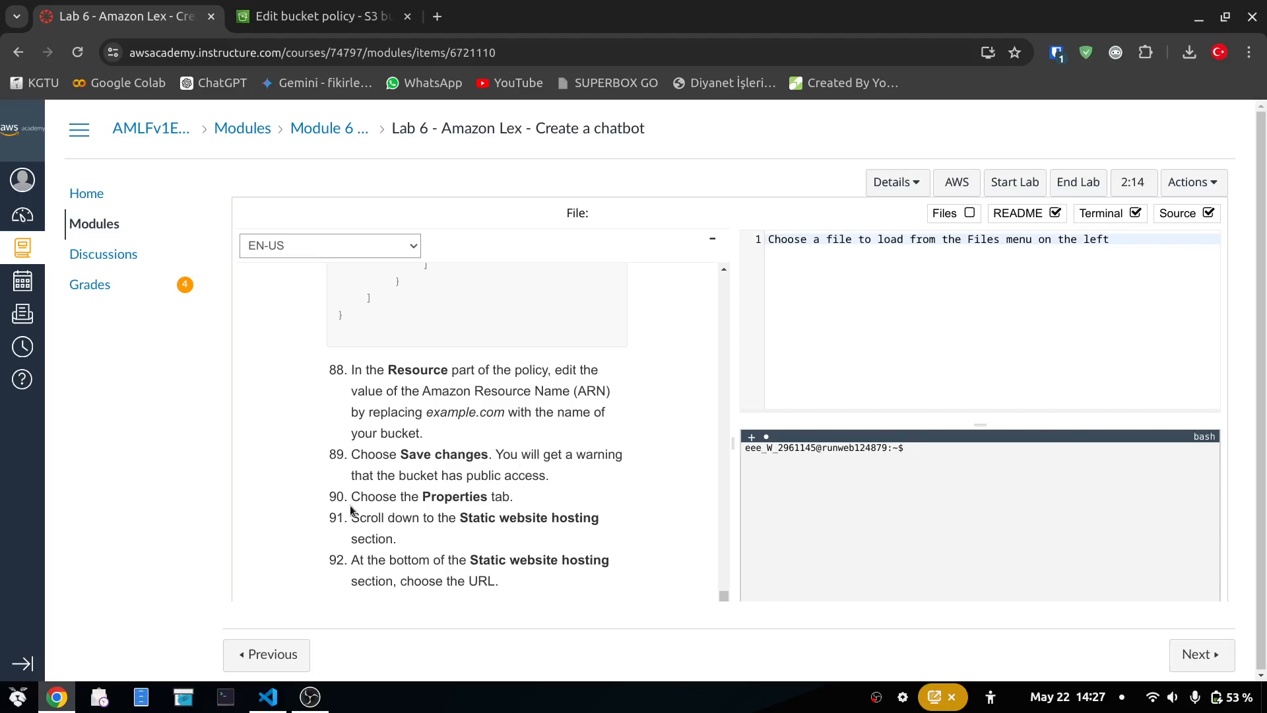
{"action": "left_click", "coordinate": [323, 16]}
{"action": "scroll", "coordinate": [1139, 545], "scroll_direction": "down", "scroll_amount": 6}
{"action": "scroll", "coordinate": [1139, 545], "scroll_direction": "down", "scroll_amount": 2}
{"action": "left_click", "coordinate": [1129, 622]}
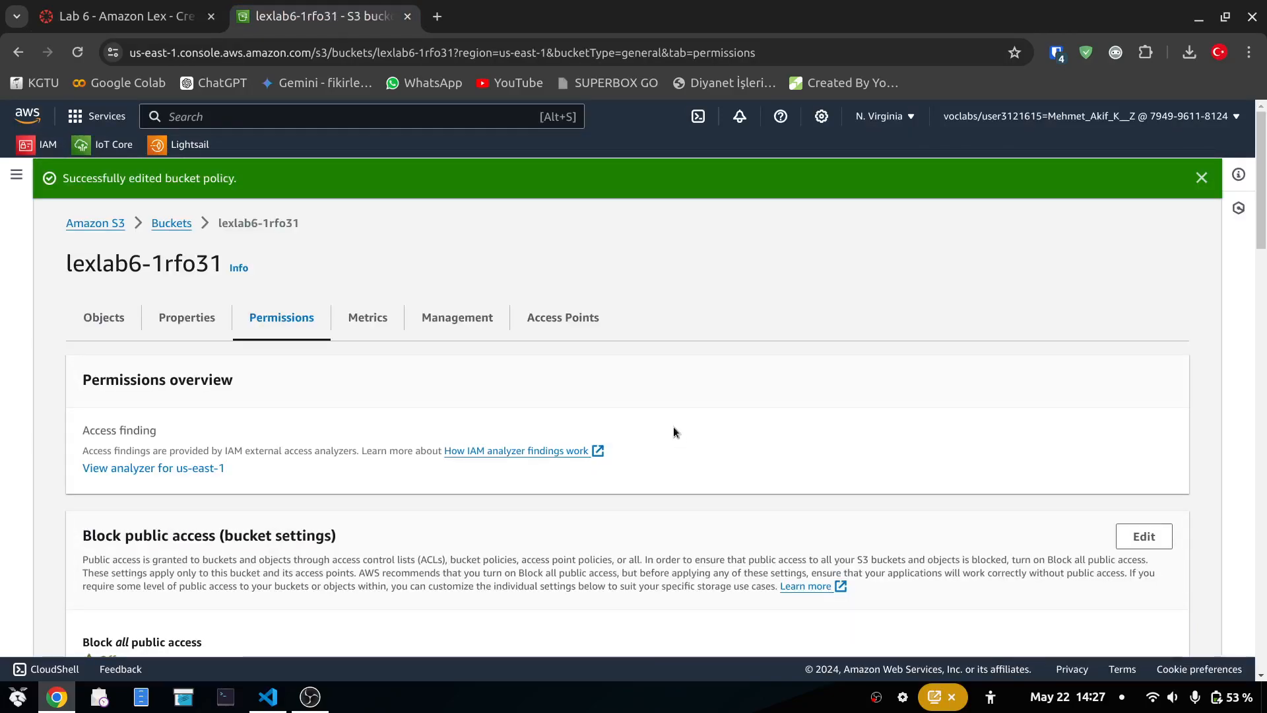
Step: Recheck lab step 90, search the bucket page for prop, open the bucket's Properties and close the search
{"action": "scroll", "coordinate": [673, 426], "scroll_direction": "down", "scroll_amount": 3}
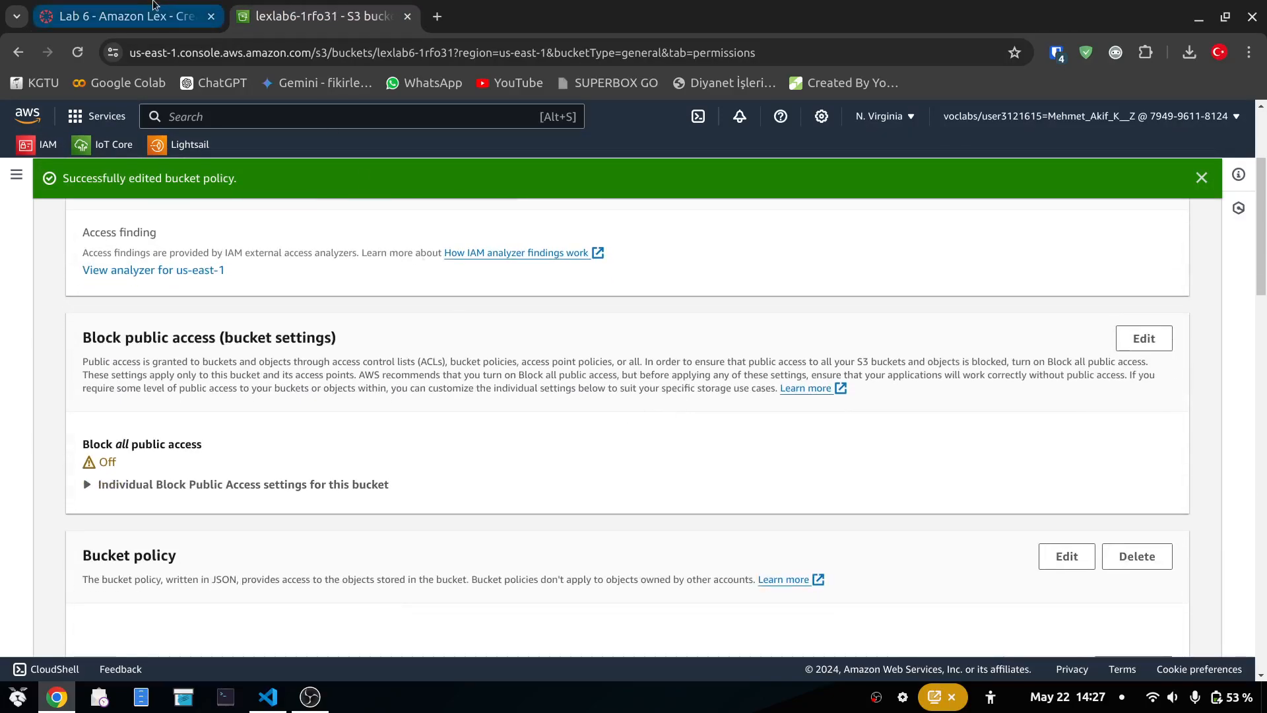
{"action": "left_click", "coordinate": [125, 15]}
{"action": "scroll", "coordinate": [485, 447], "scroll_direction": "down", "scroll_amount": 3}
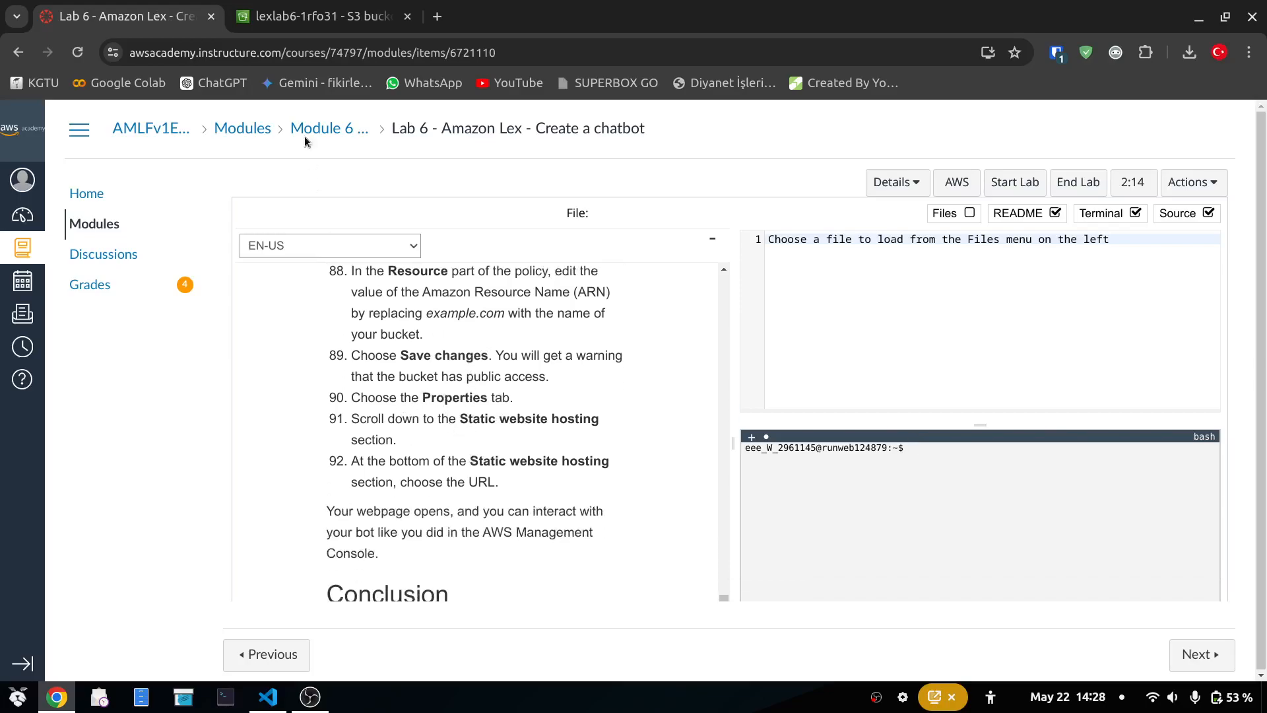
{"action": "left_click", "coordinate": [323, 16]}
{"action": "scroll", "coordinate": [537, 371], "scroll_direction": "up", "scroll_amount": 3}
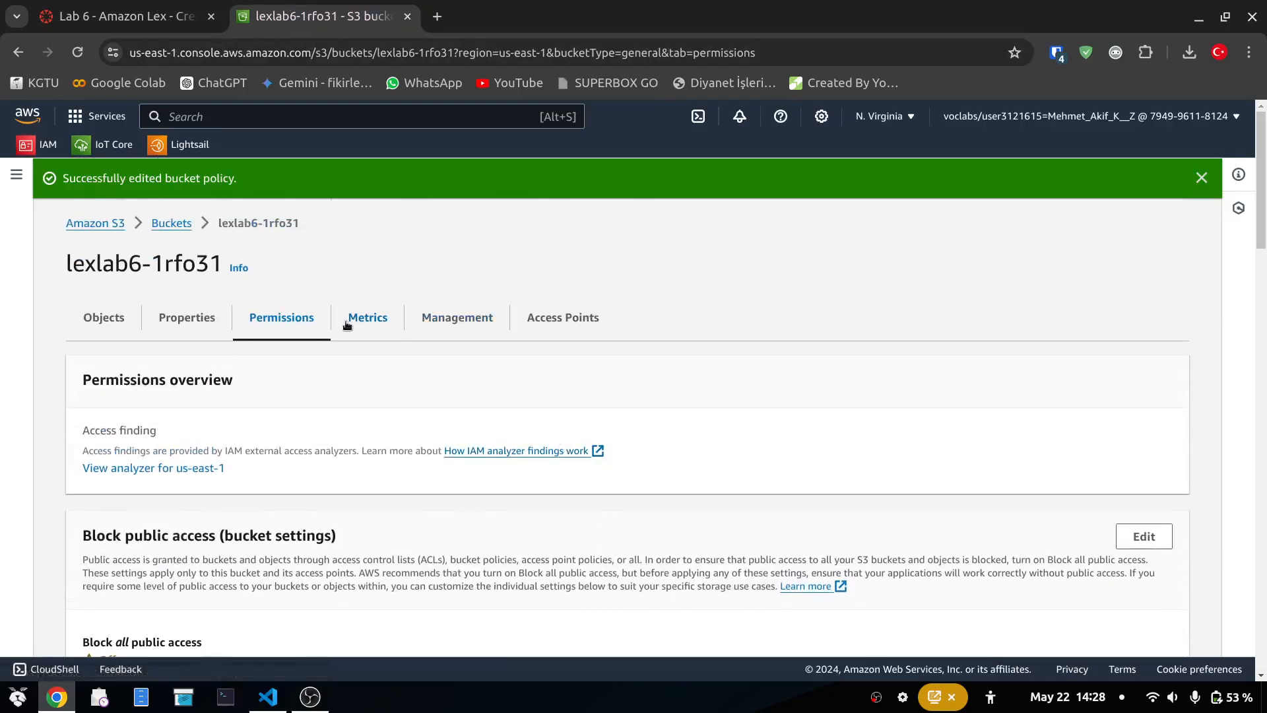
{"action": "scroll", "coordinate": [383, 385], "scroll_direction": "down", "scroll_amount": 15}
{"action": "scroll", "coordinate": [385, 385], "scroll_direction": "down", "scroll_amount": 10}
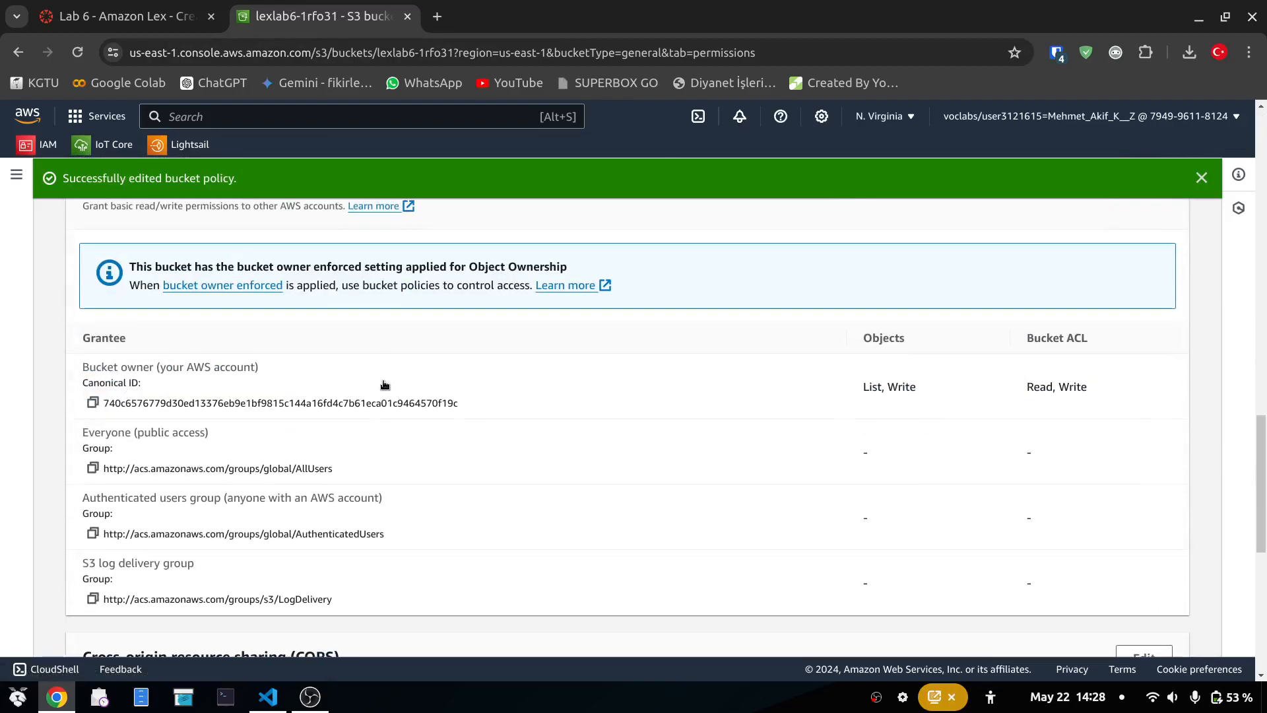
{"action": "key", "text": "ctrl+f"}
{"action": "type", "text": "prop"}
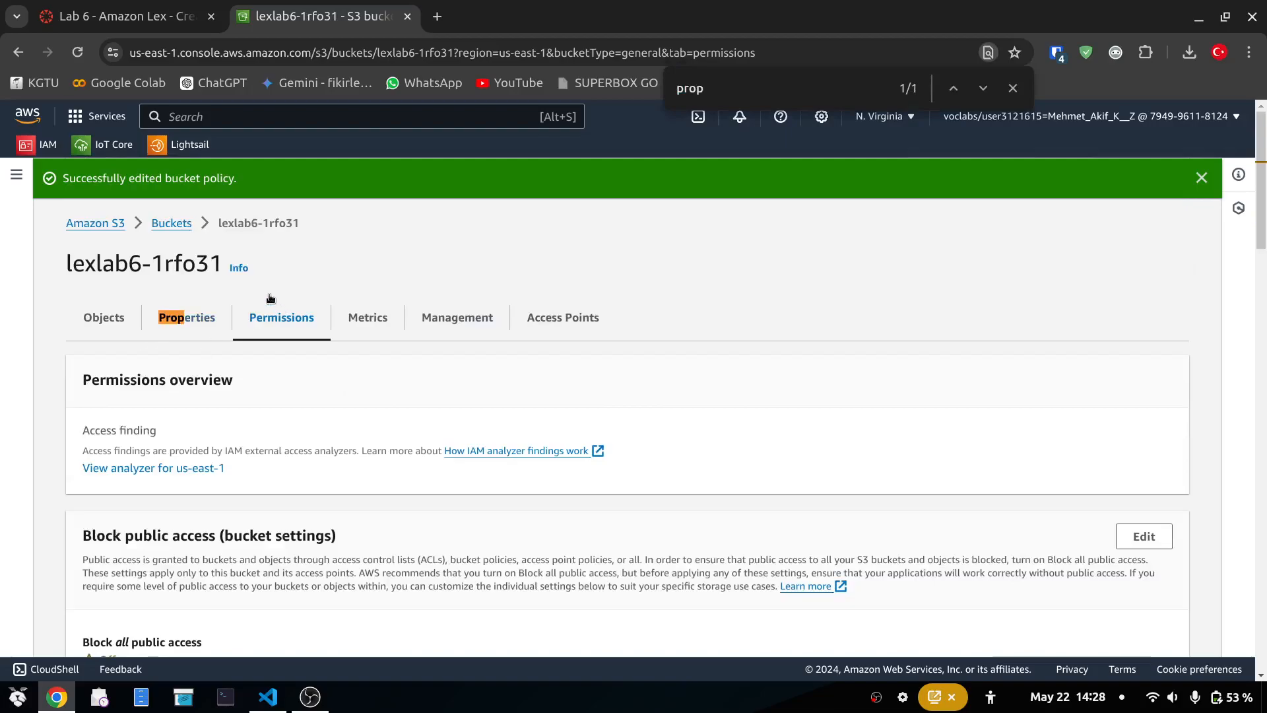
{"action": "left_click", "coordinate": [214, 316]}
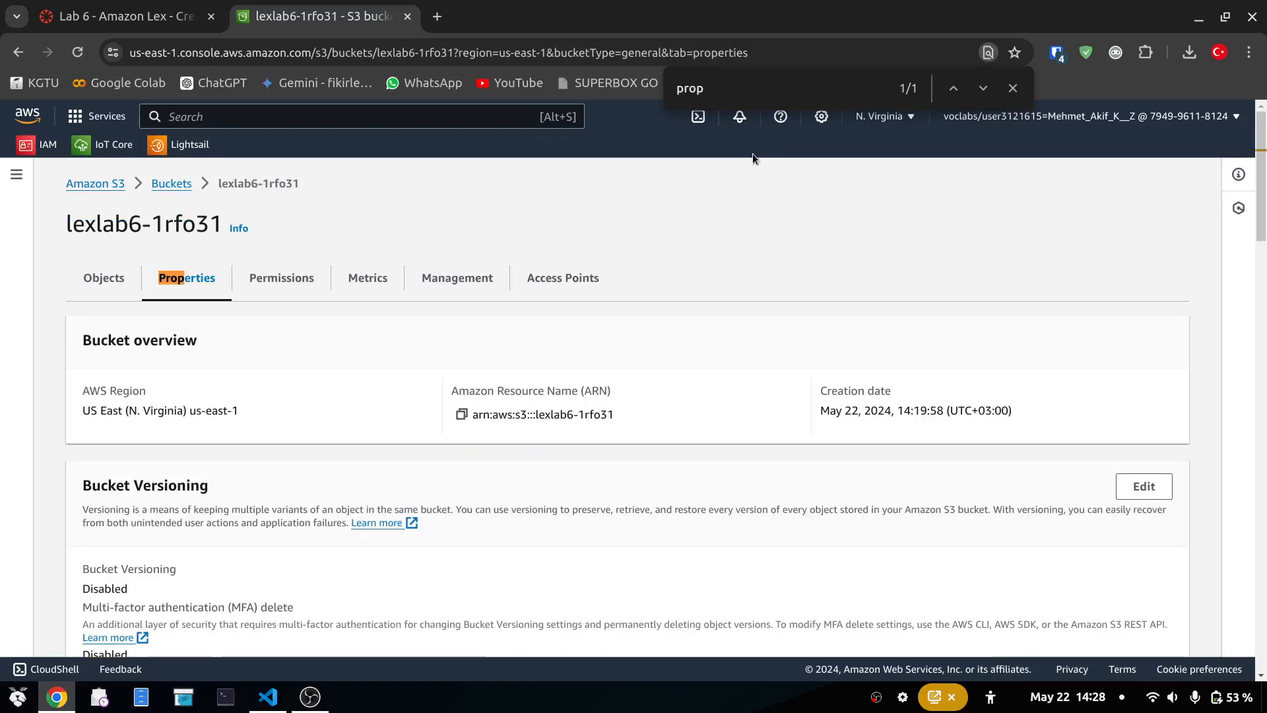
{"action": "left_click", "coordinate": [1013, 87]}
Step: Find the Static website hosting section in the bucket's properties and compare it with lab steps 91 and 92
{"action": "left_click", "coordinate": [126, 16]}
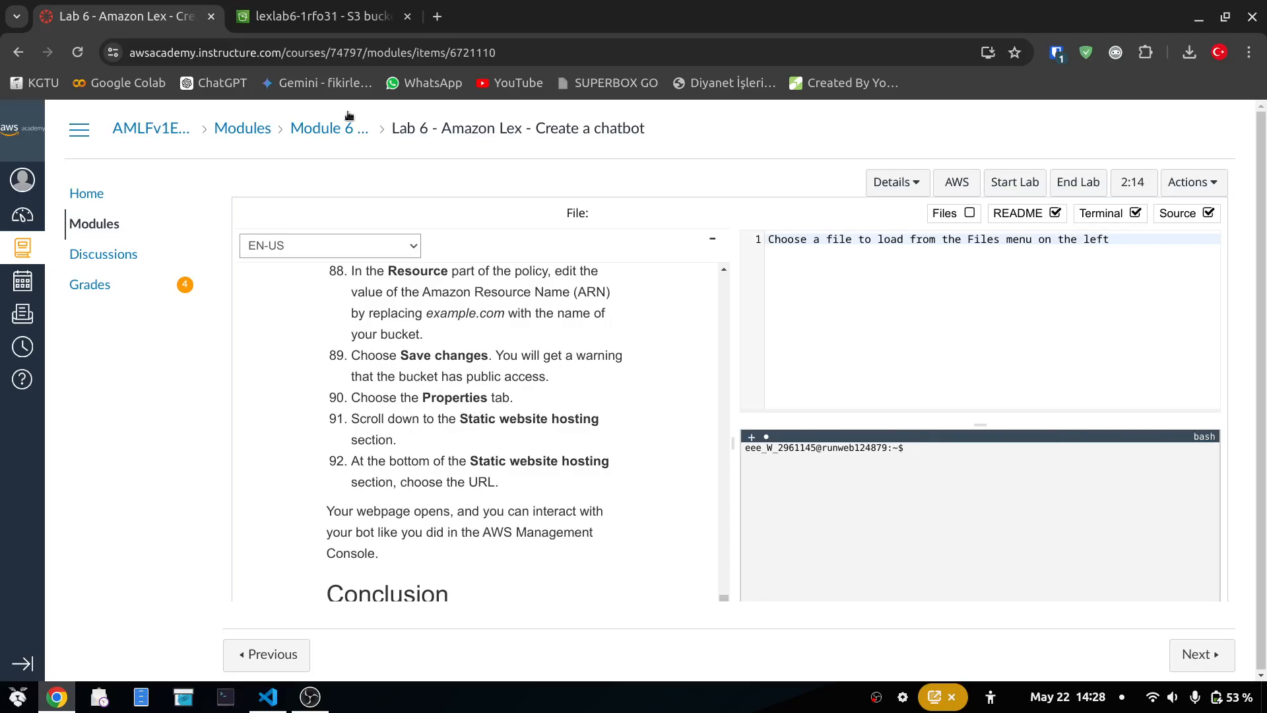
{"action": "left_click", "coordinate": [317, 16]}
{"action": "scroll", "coordinate": [538, 435], "scroll_direction": "down", "scroll_amount": 15}
{"action": "scroll", "coordinate": [536, 448], "scroll_direction": "down", "scroll_amount": 16}
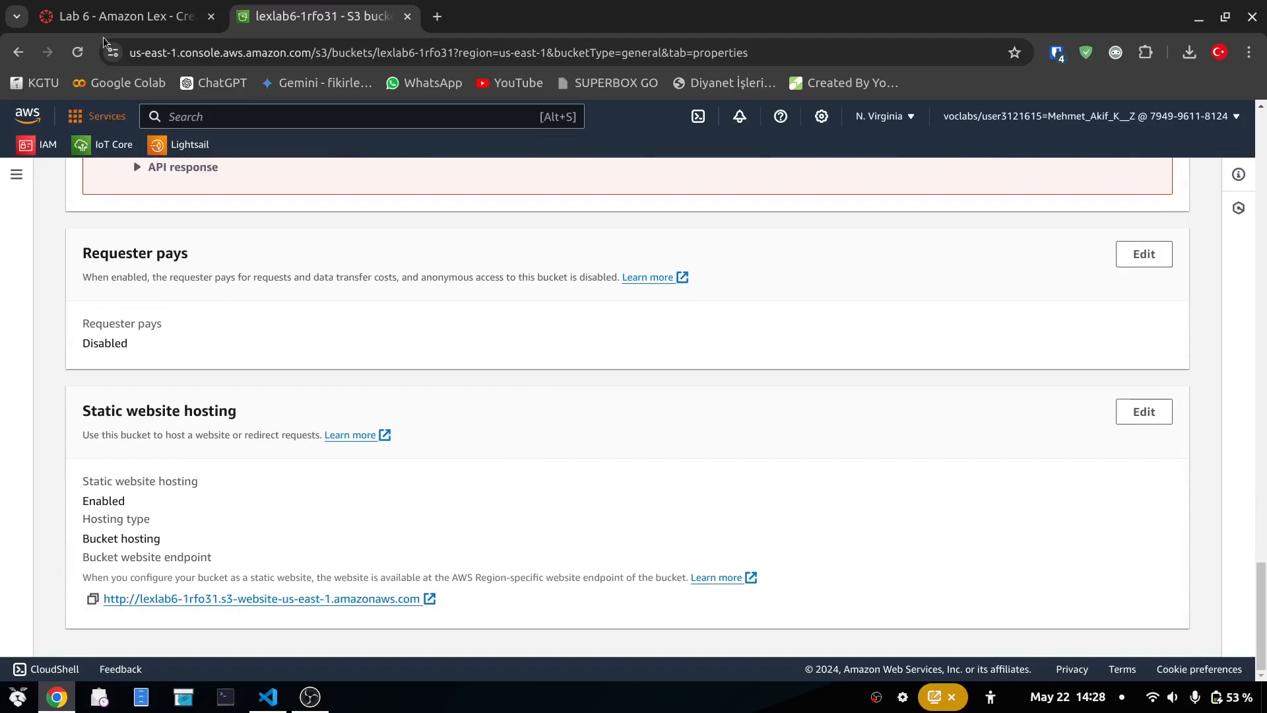
{"action": "left_click", "coordinate": [126, 16]}
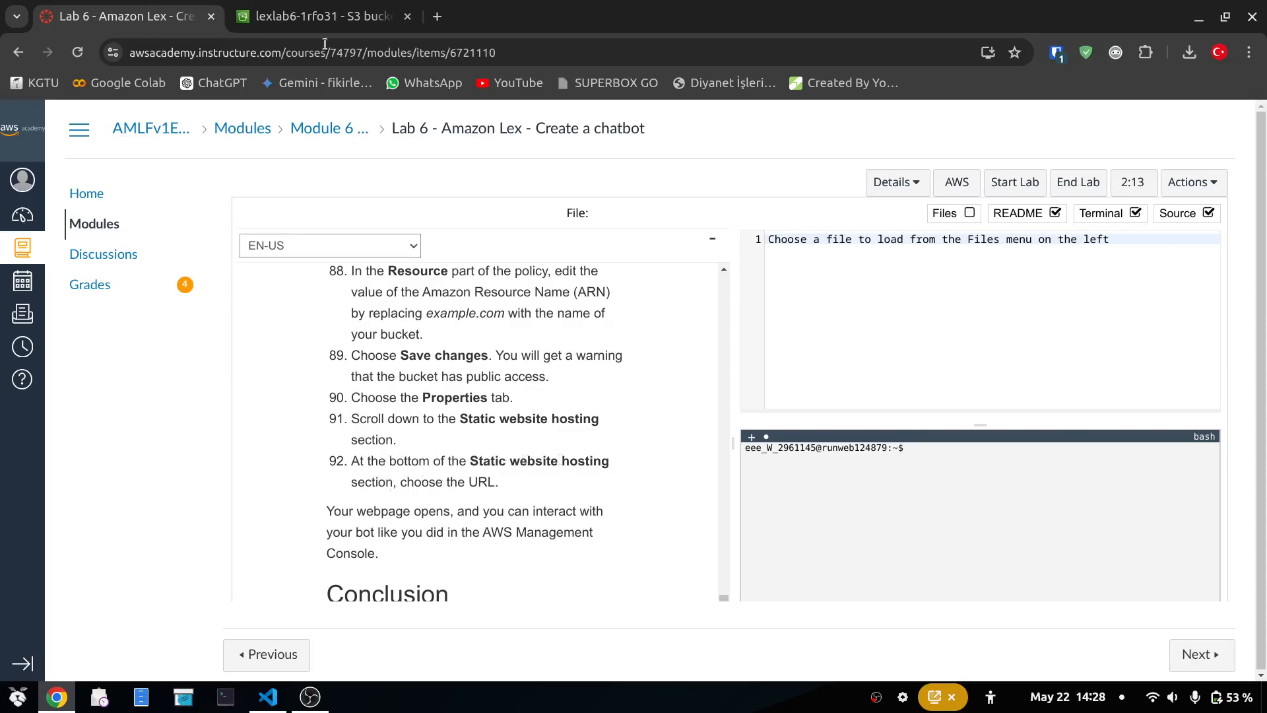
{"action": "left_click", "coordinate": [297, 3]}
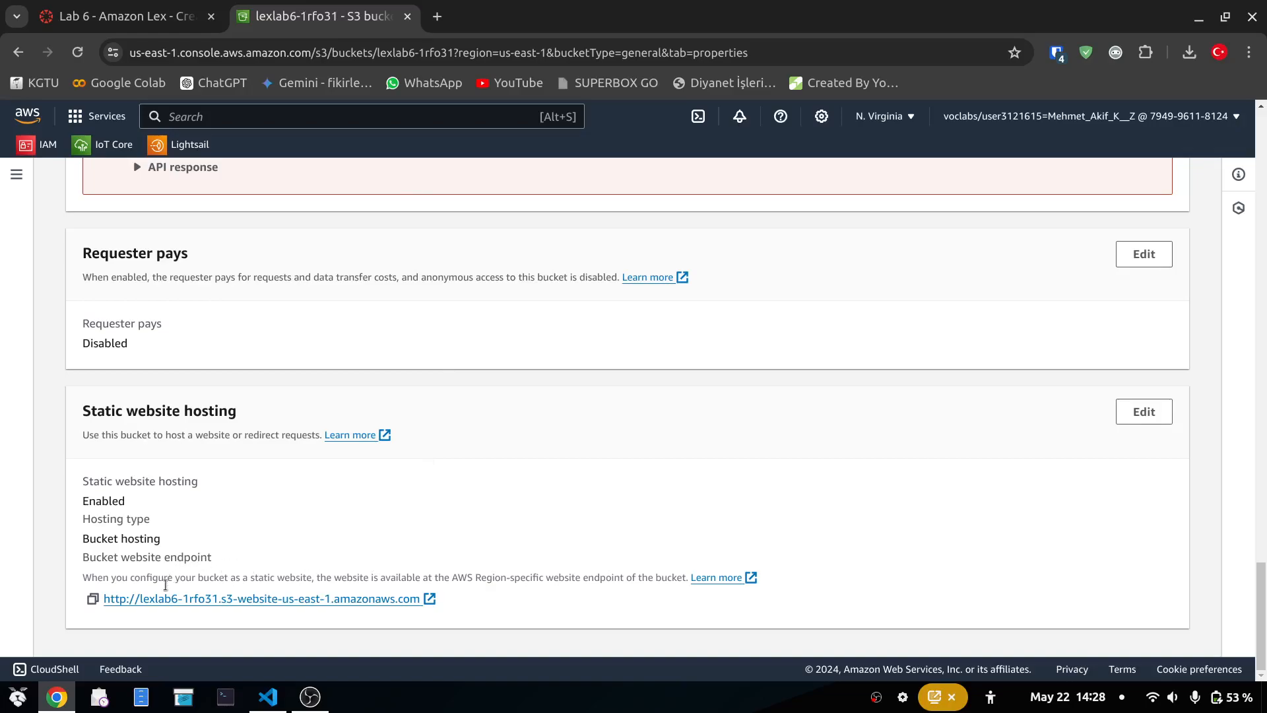
Step: Open the bucket's static website endpoint and read the lab instructions from step 92 through the Conclusion and step 93
{"action": "left_click", "coordinate": [165, 604]}
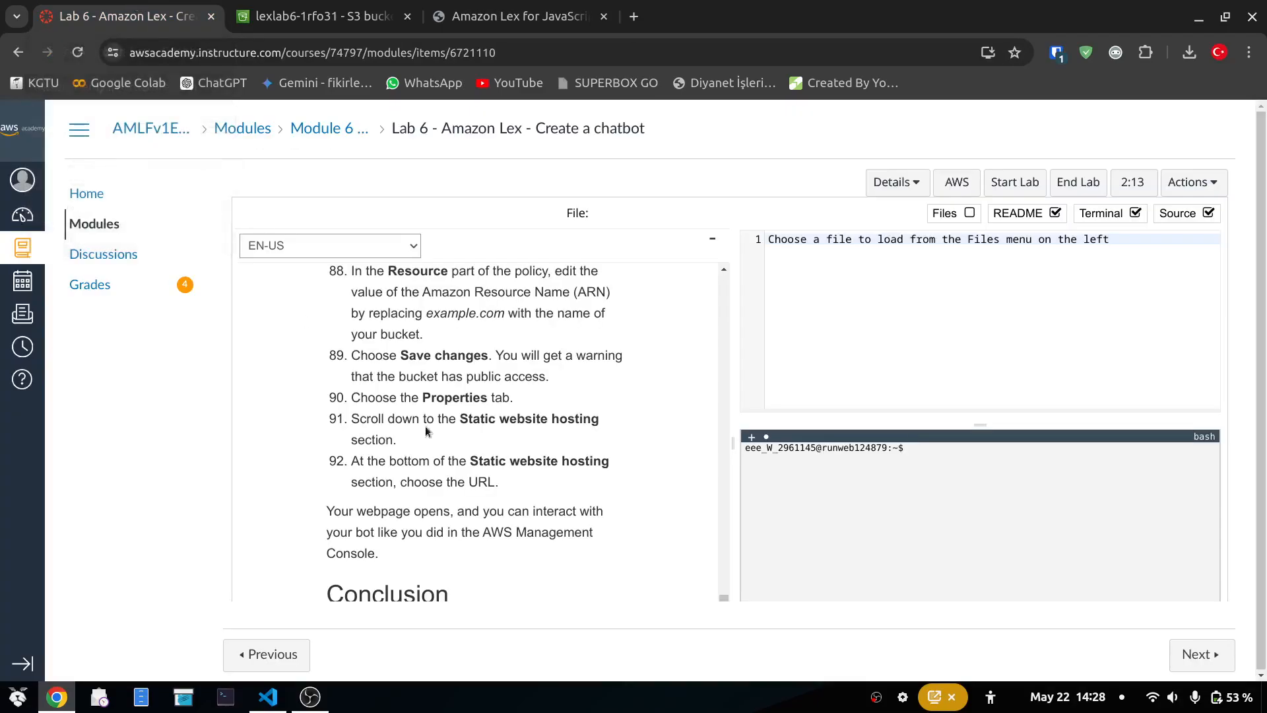
{"action": "scroll", "coordinate": [419, 447], "scroll_direction": "down", "scroll_amount": 3}
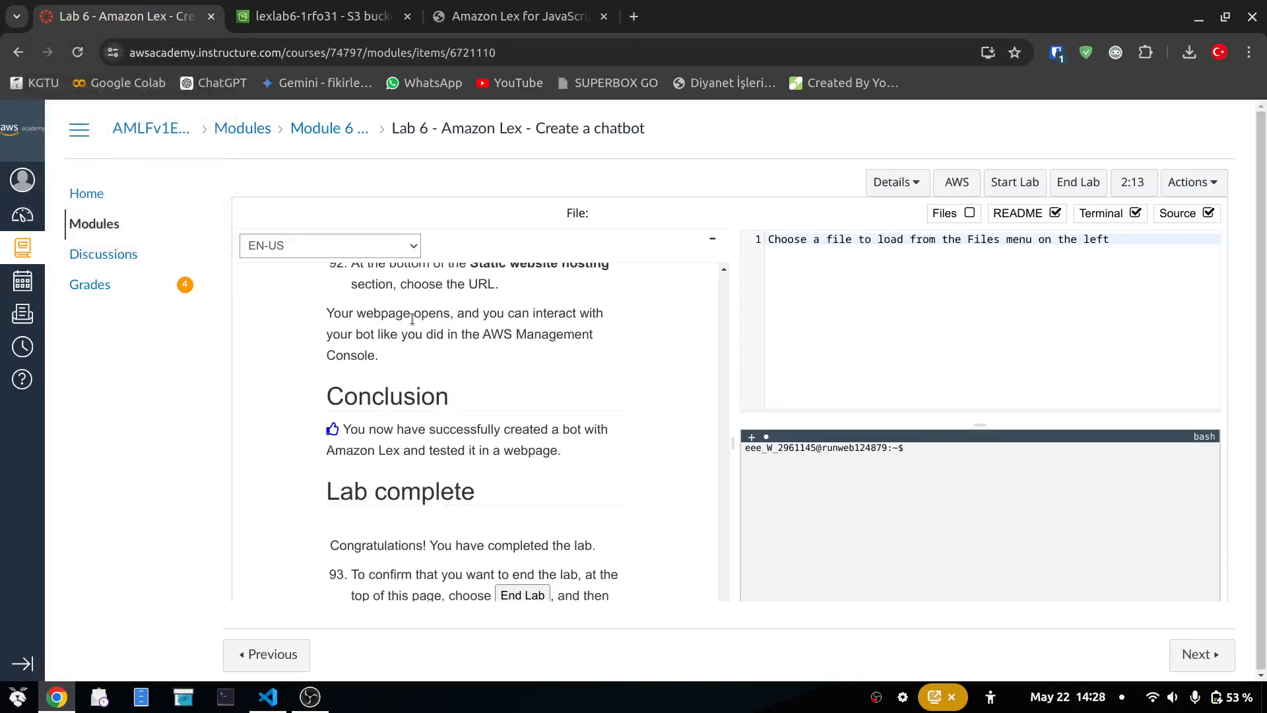
{"action": "scroll", "coordinate": [415, 325], "scroll_direction": "up", "scroll_amount": 2}
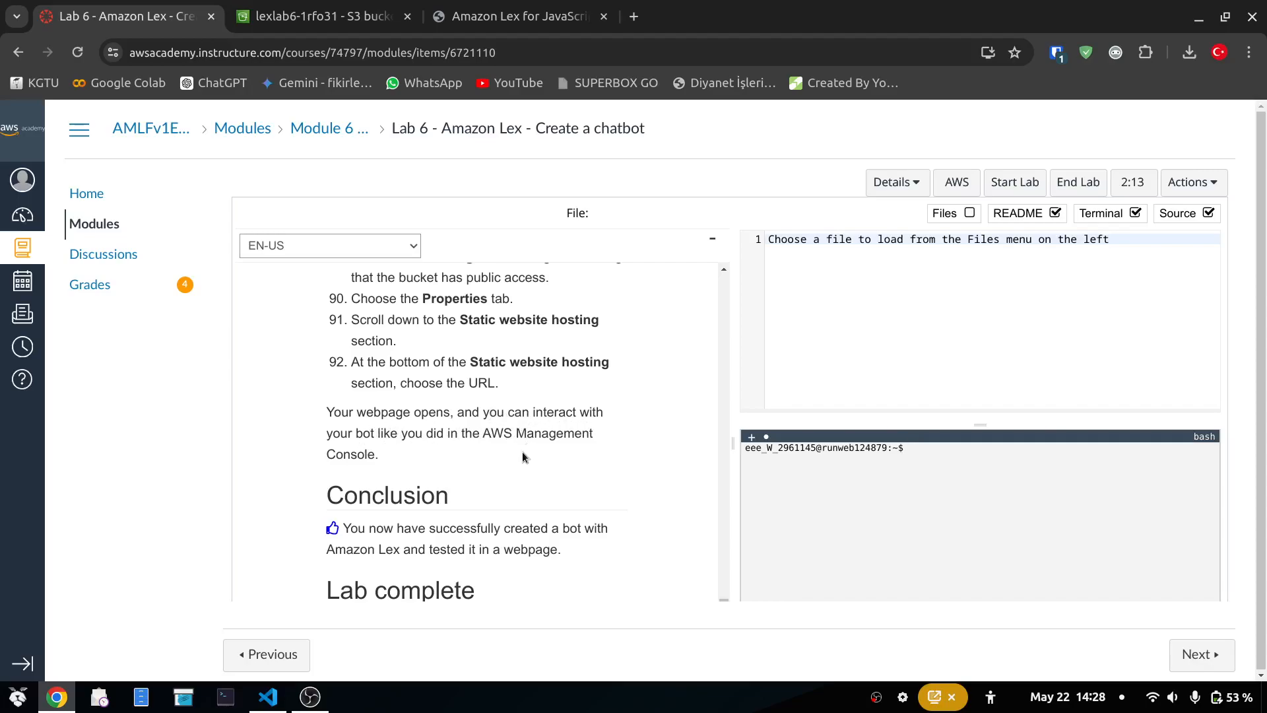
{"action": "scroll", "coordinate": [507, 432], "scroll_direction": "down", "scroll_amount": 4}
{"action": "scroll", "coordinate": [465, 413], "scroll_direction": "up", "scroll_amount": 1}
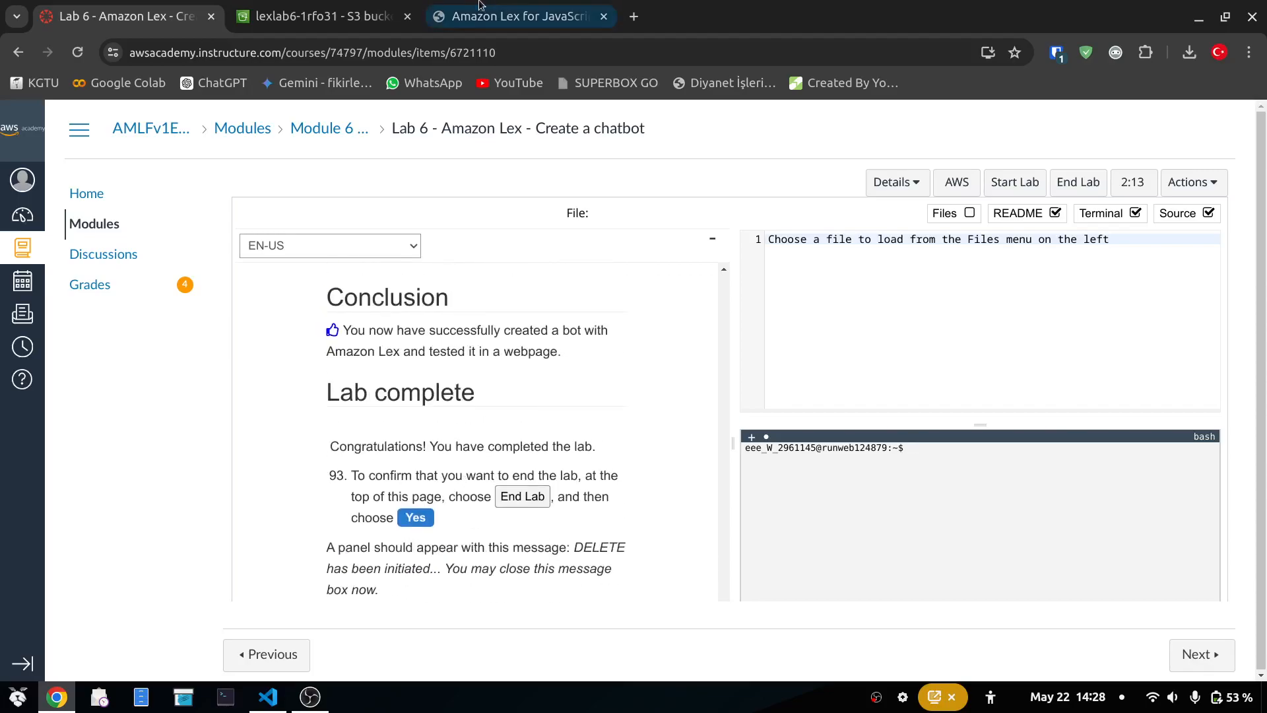
Step: On the chatbot webpage, send "I want to make an appointment" and choose whitening (30 min) as the appointment type
{"action": "left_click", "coordinate": [482, 5]}
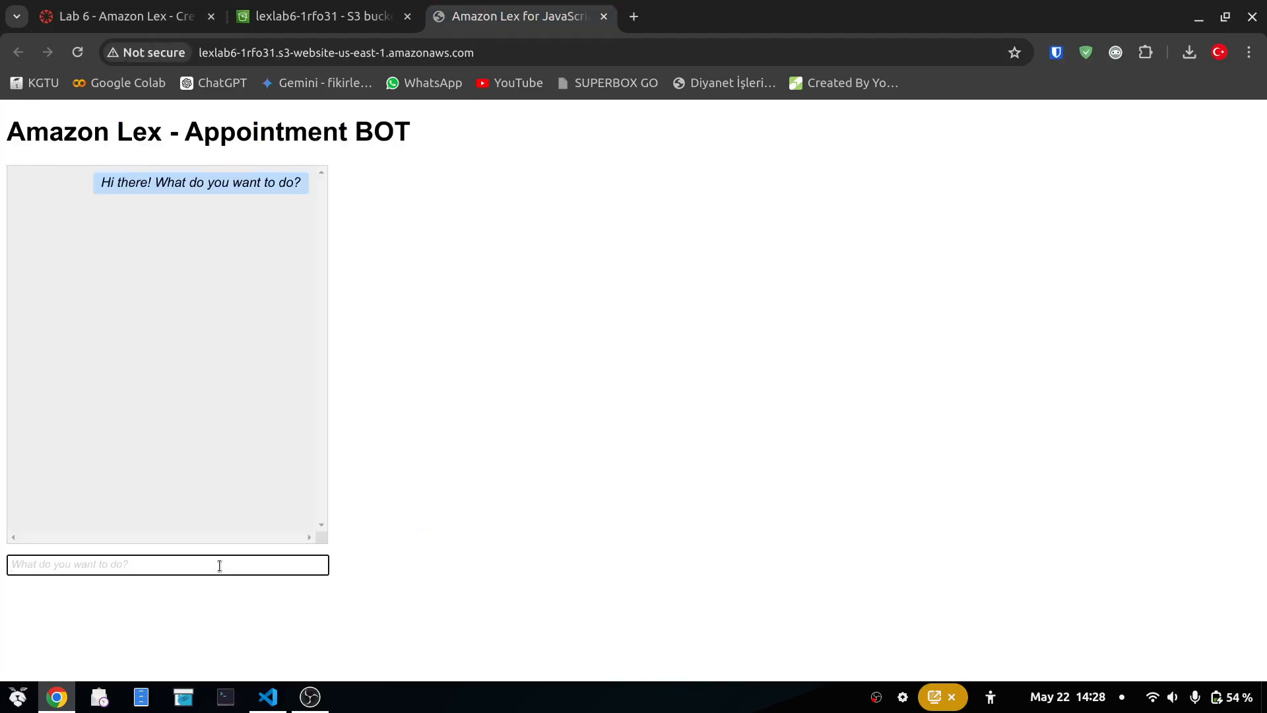
{"action": "type", "text": "I want to make an appointment"}
{"action": "key", "text": "Return"}
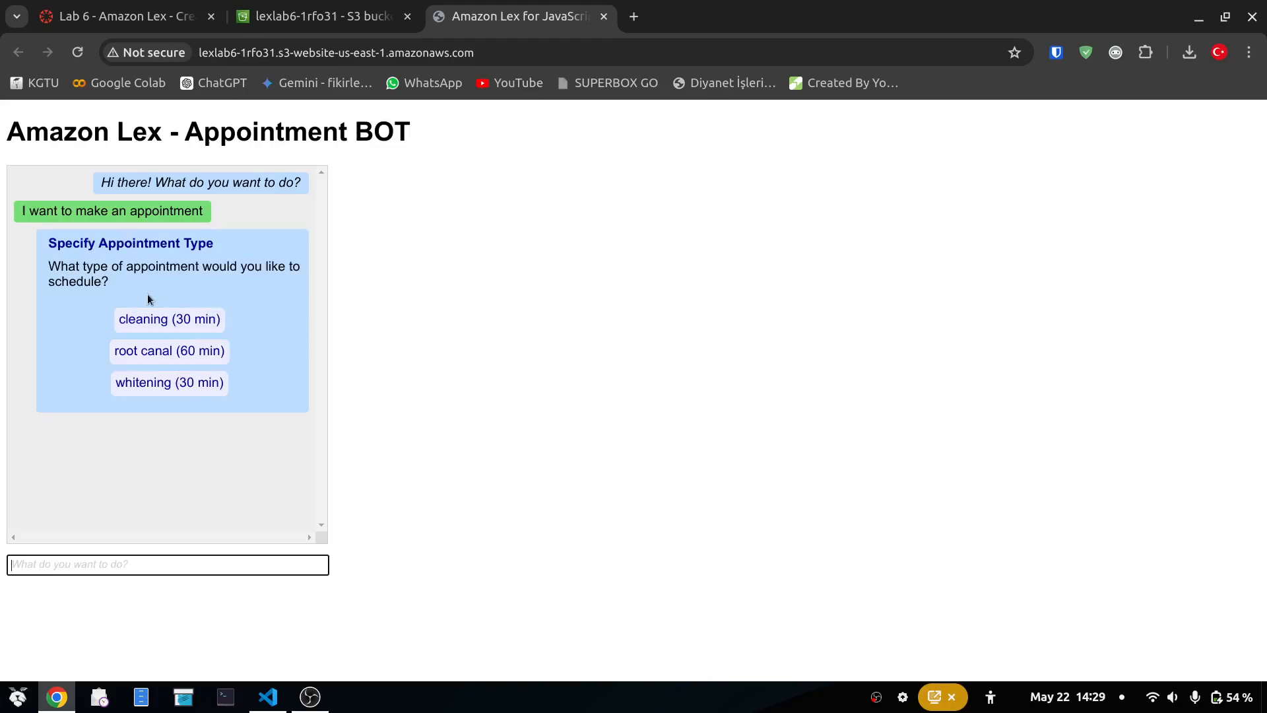
{"action": "left_click", "coordinate": [149, 390]}
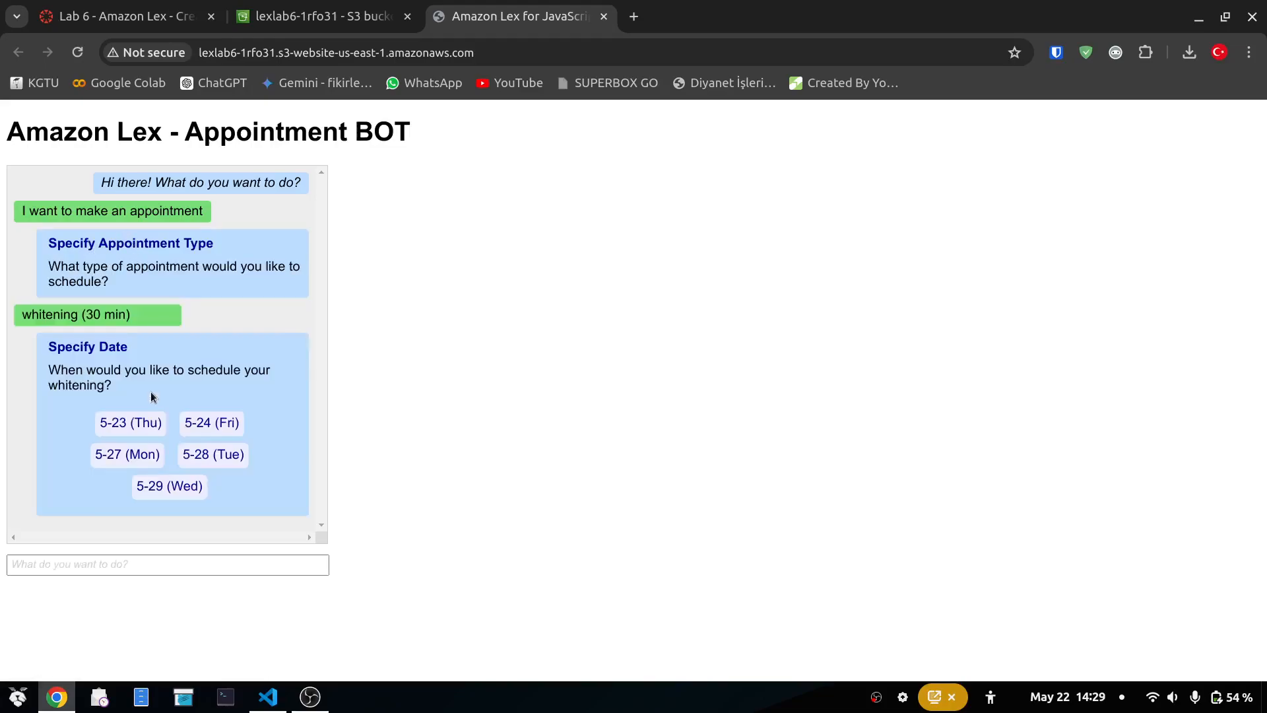
Step: Schedule the whitening for 5-29 (Wed) at 4:00 p.m. and confirm the booking with "Yes"
{"action": "left_click", "coordinate": [168, 486]}
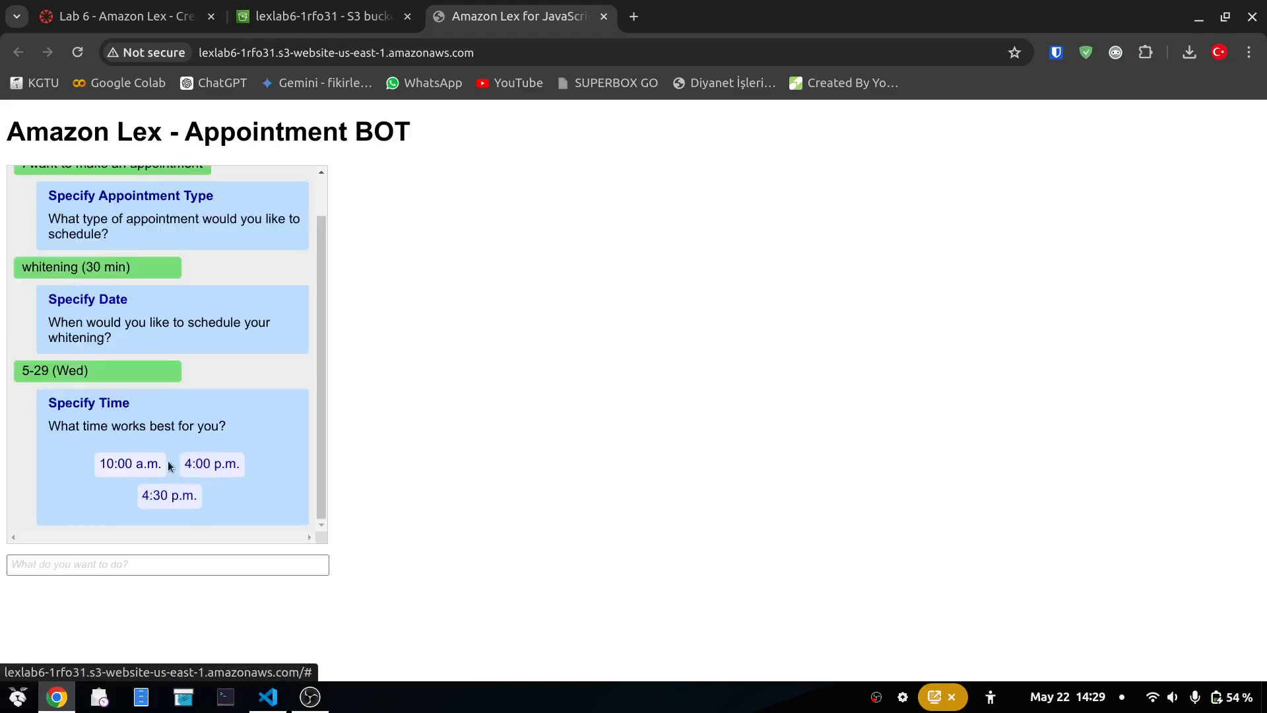
{"action": "left_click", "coordinate": [206, 465]}
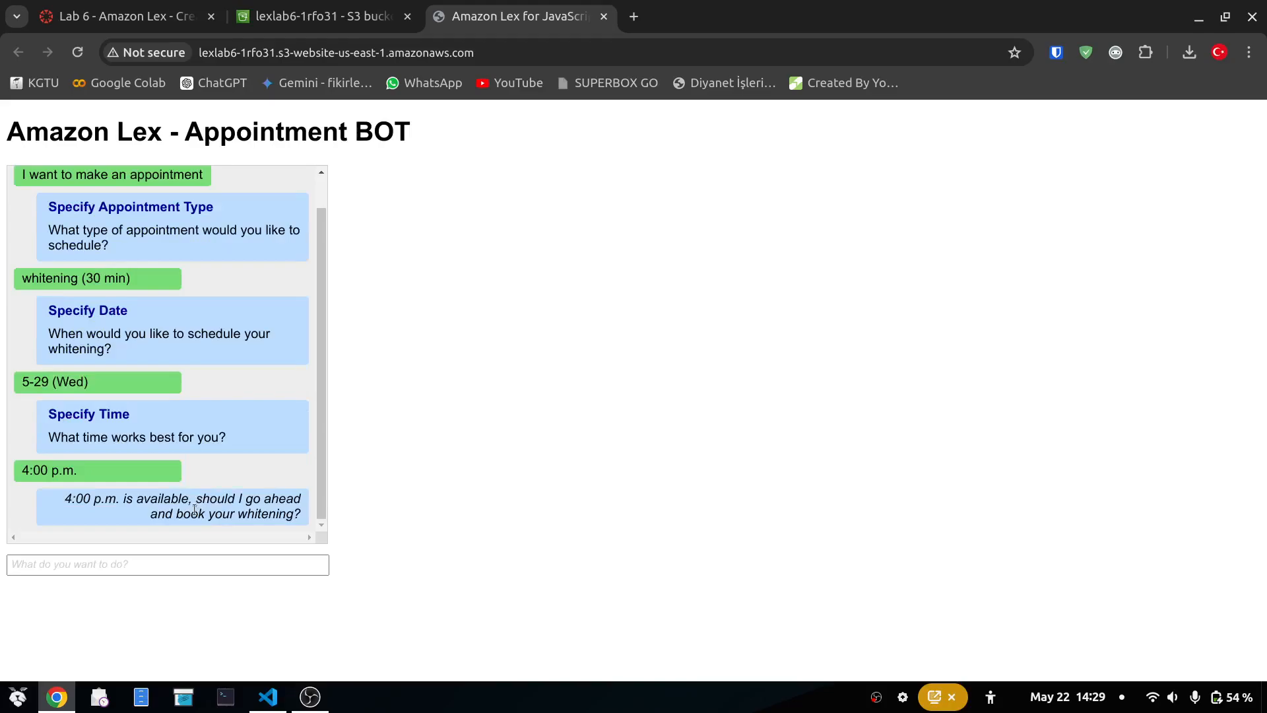
{"action": "left_click", "coordinate": [176, 561]}
{"action": "type", "text": "Yes"}
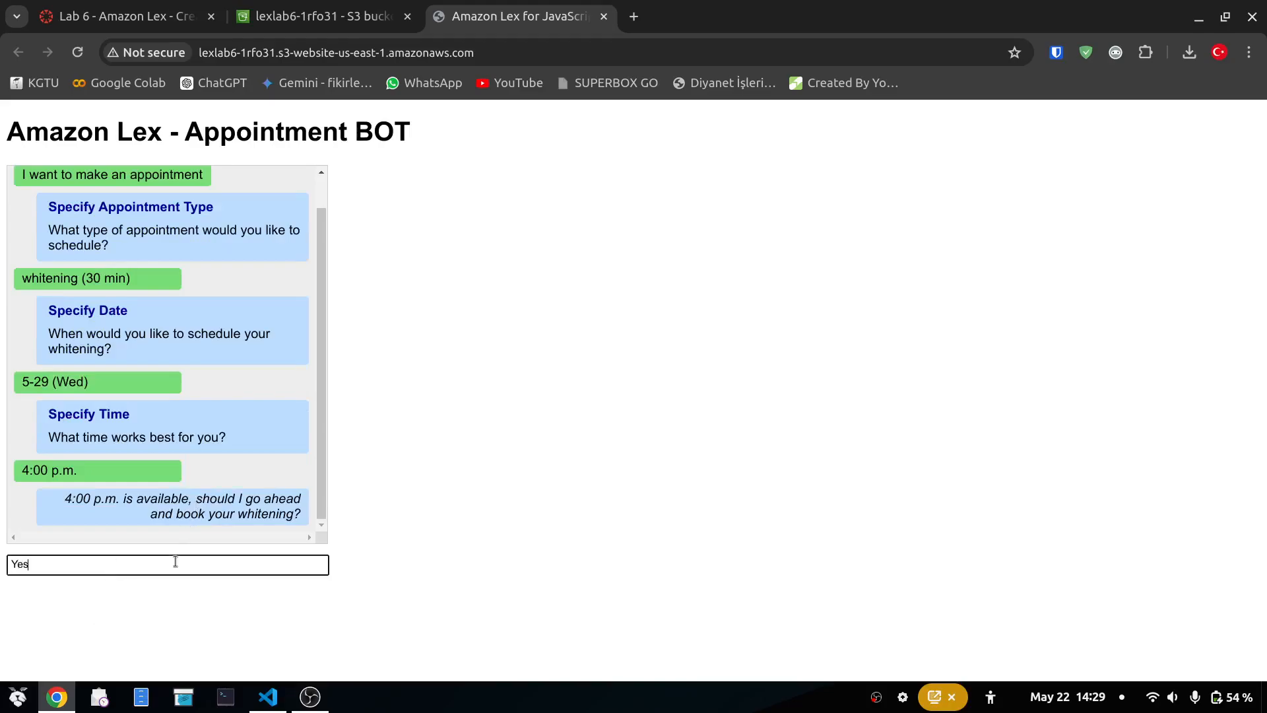
{"action": "key", "text": "Return"}
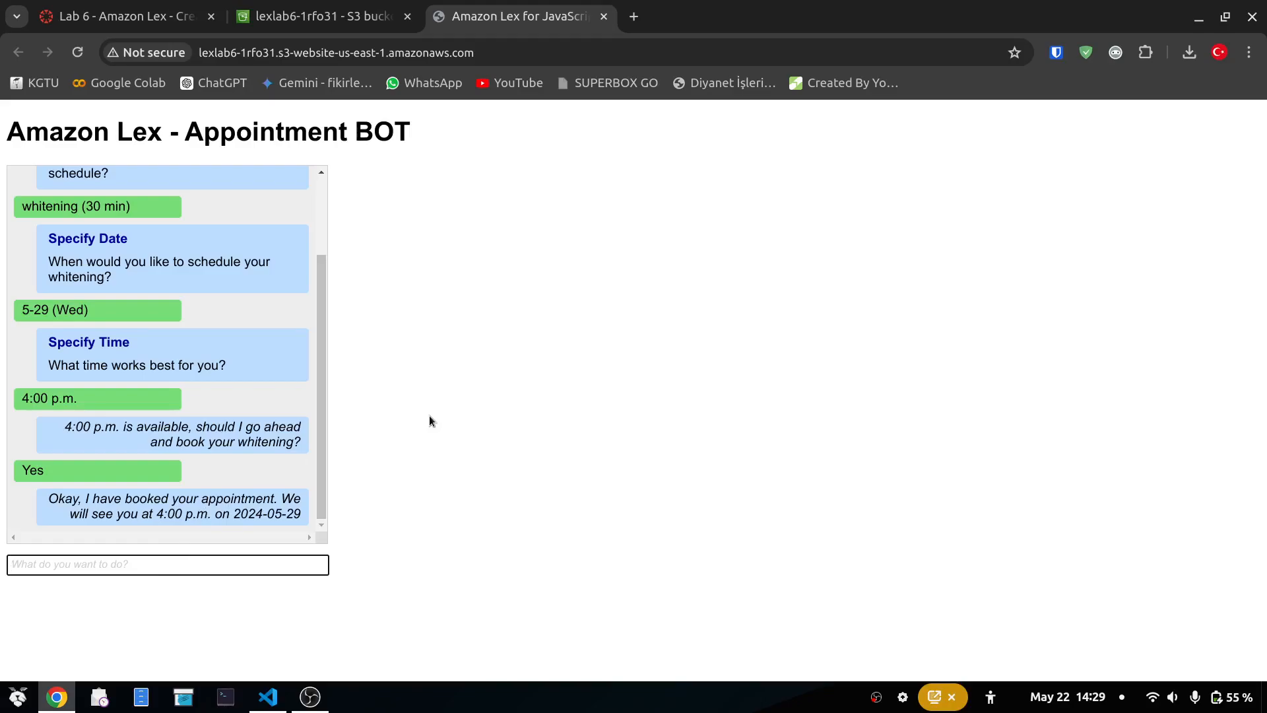
Step: Following lab steps 93 and 94, end the lab with confirmation and close the End Lab message panel
{"action": "left_click", "coordinate": [119, 16]}
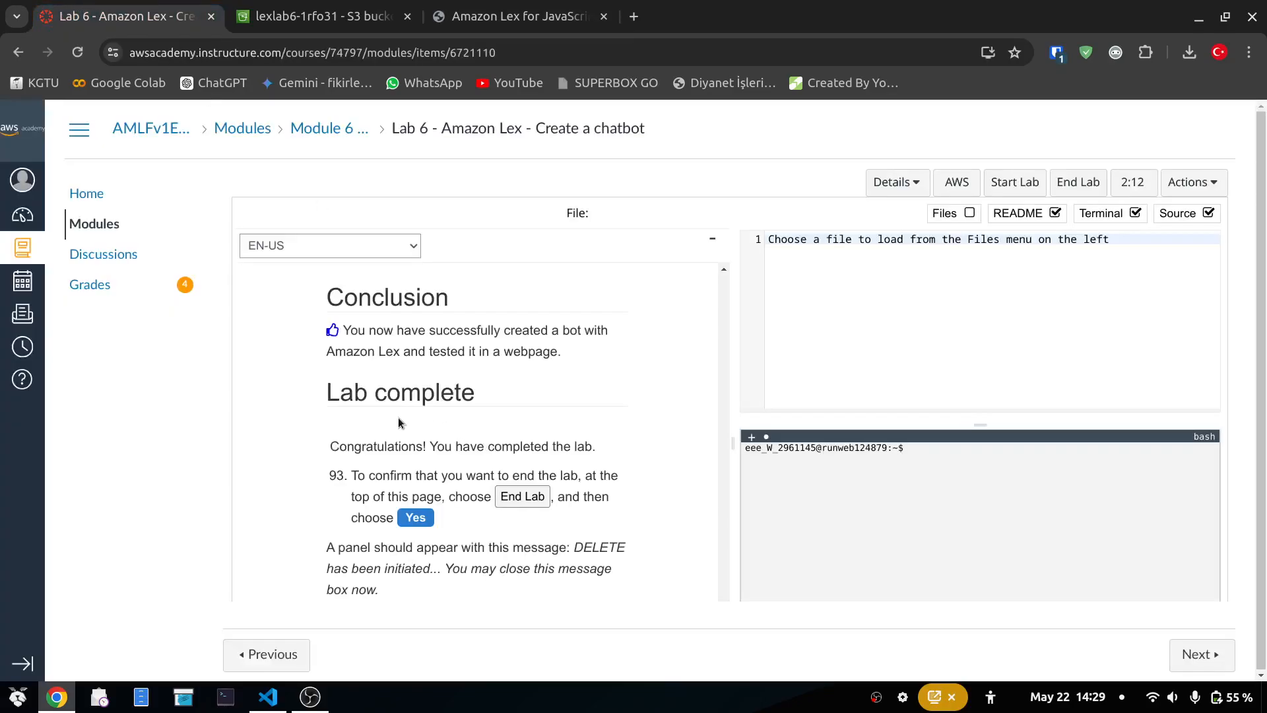
{"action": "scroll", "coordinate": [399, 422], "scroll_direction": "down", "scroll_amount": 3}
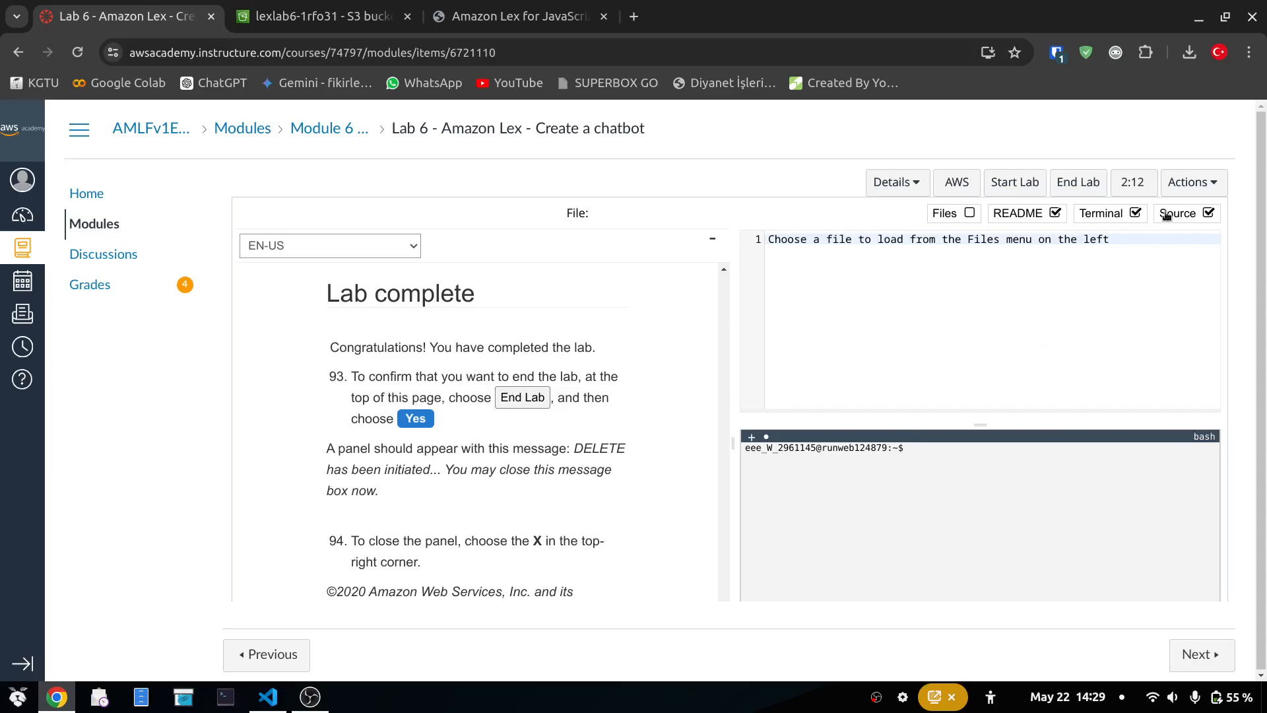
{"action": "left_click", "coordinate": [1071, 185]}
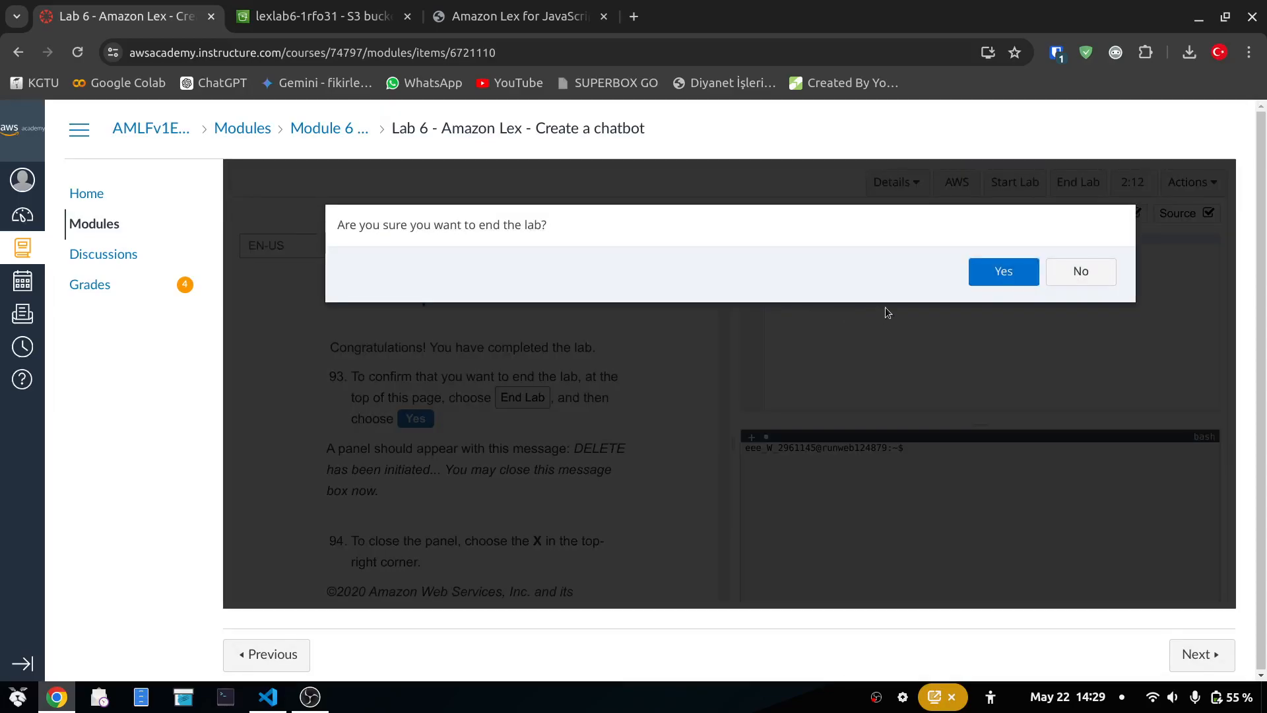
{"action": "left_click", "coordinate": [988, 279]}
{"action": "scroll", "coordinate": [410, 396], "scroll_direction": "down", "scroll_amount": 3}
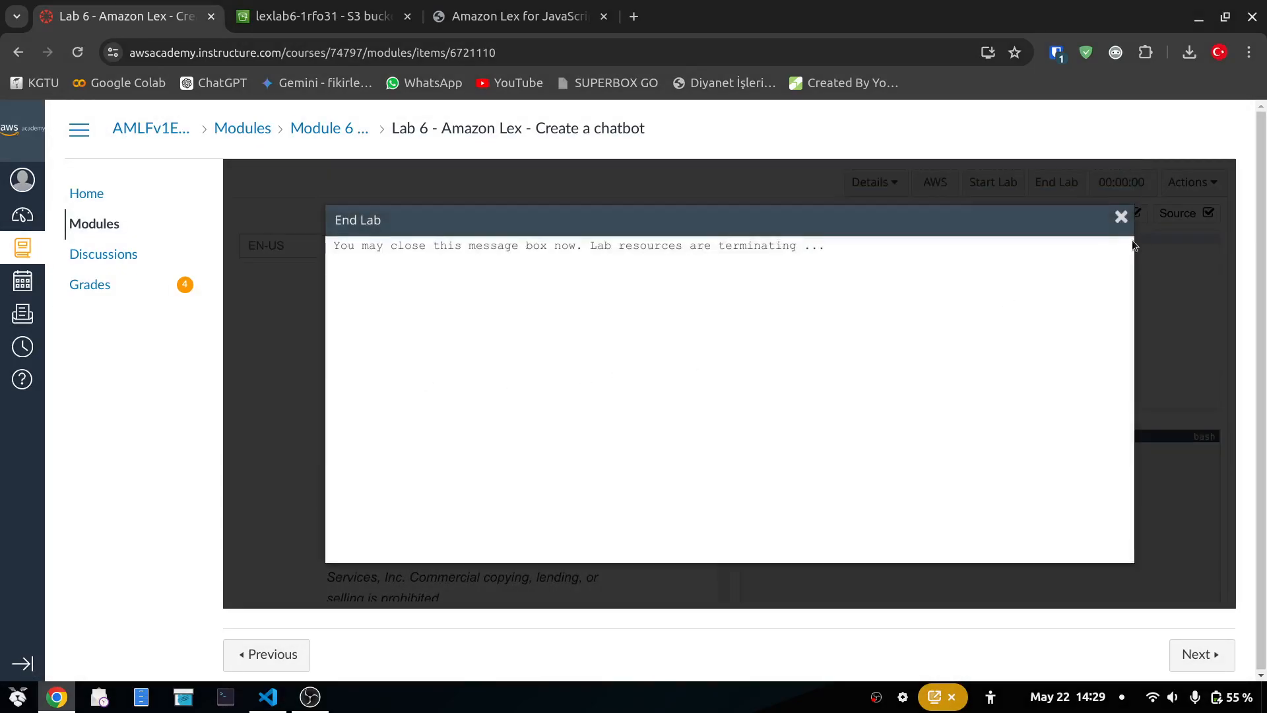
{"action": "left_click", "coordinate": [1121, 218]}
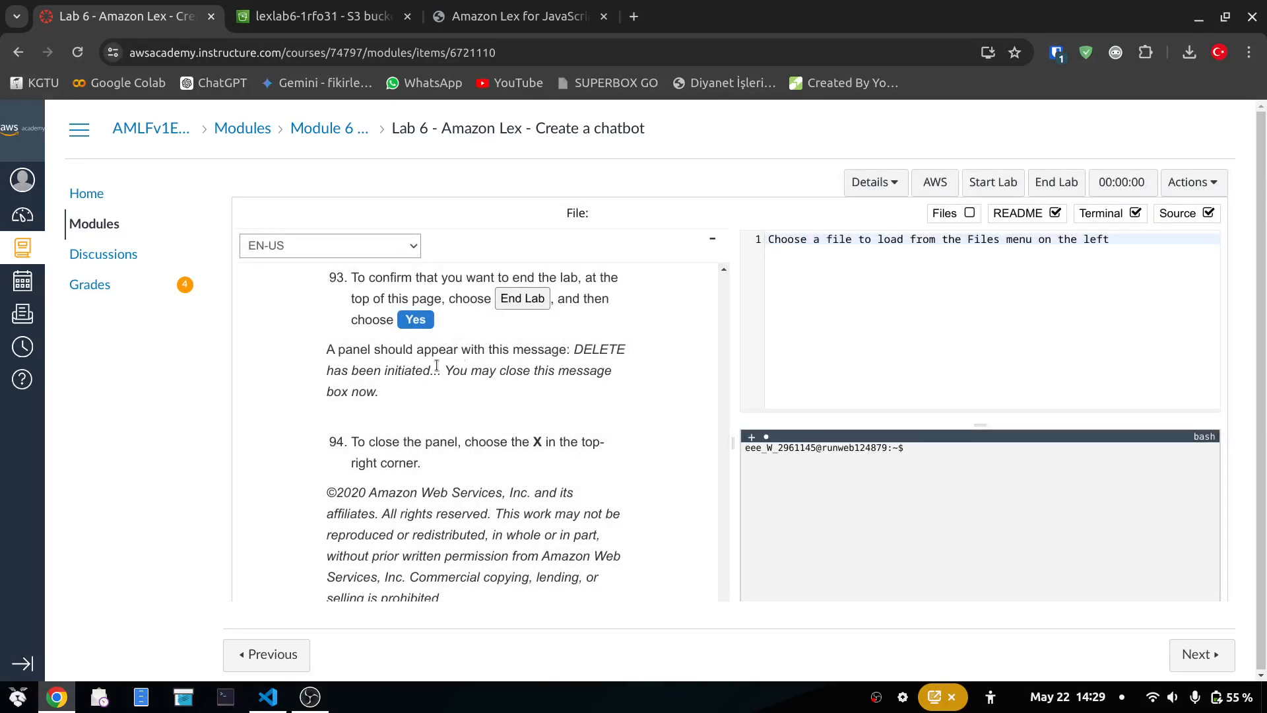
{"action": "scroll", "coordinate": [395, 393], "scroll_direction": "down", "scroll_amount": 1}
{"action": "scroll", "coordinate": [395, 393], "scroll_direction": "down", "scroll_amount": 1}
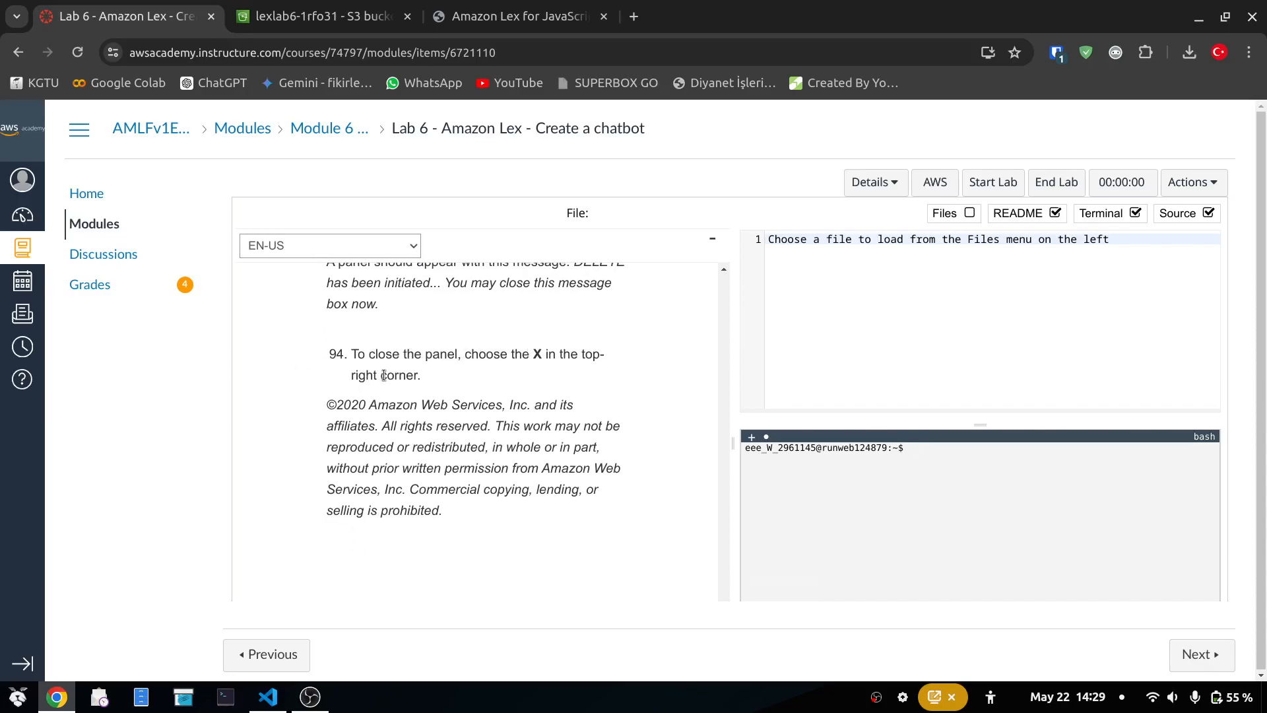
Step: Review the appointment conversation on the chatbot webpage
{"action": "left_click", "coordinate": [499, 8]}
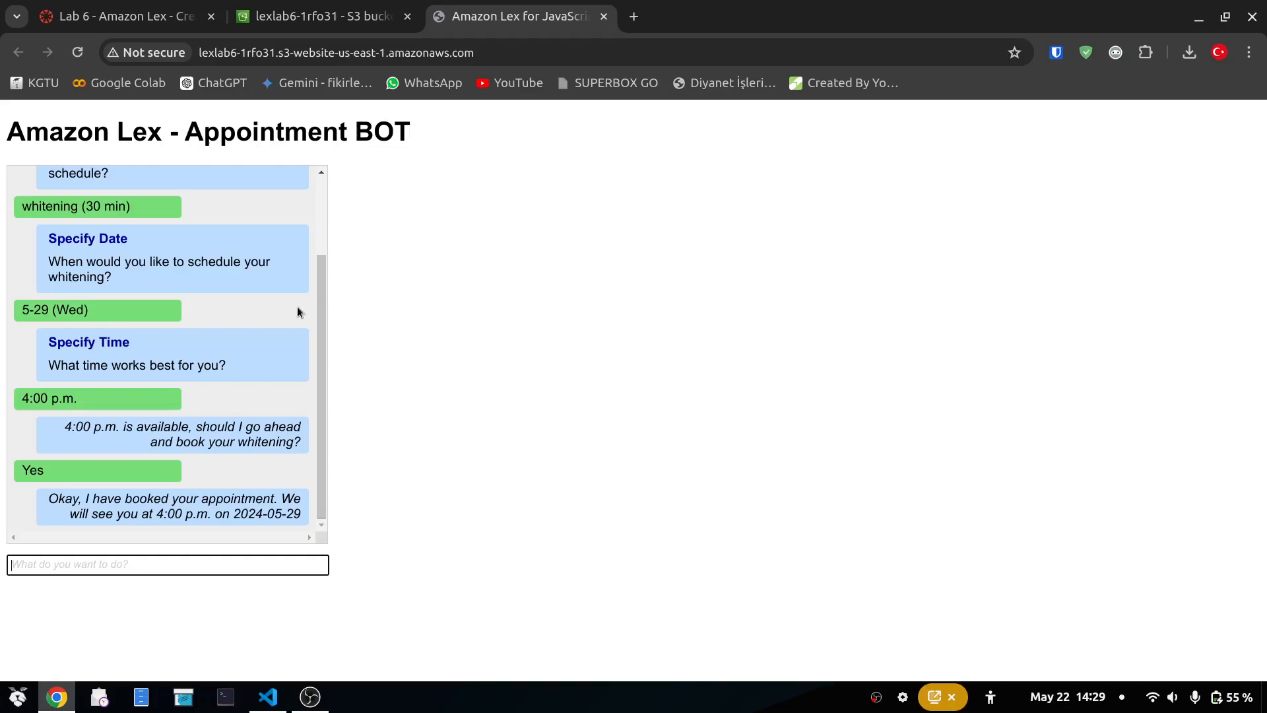
{"action": "scroll", "coordinate": [290, 312], "scroll_direction": "up", "scroll_amount": 2}
{"action": "scroll", "coordinate": [290, 312], "scroll_direction": "down", "scroll_amount": 2}
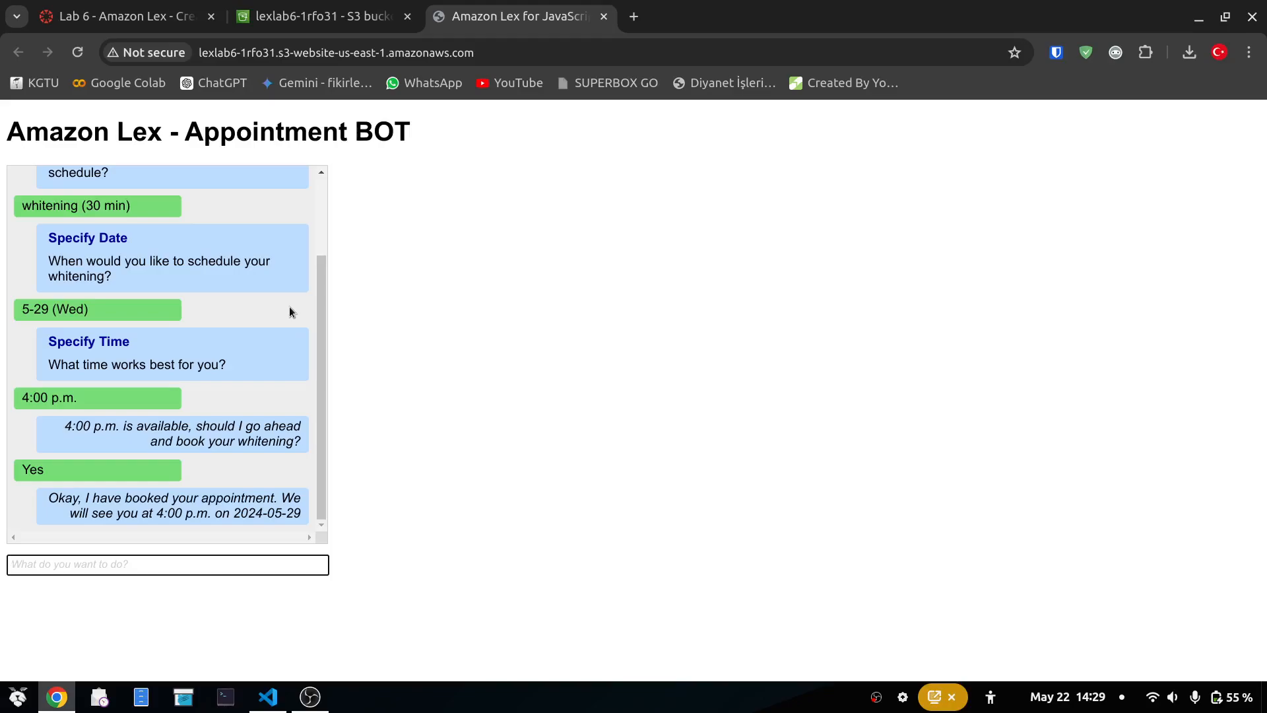
{"action": "left_click", "coordinate": [310, 696]}
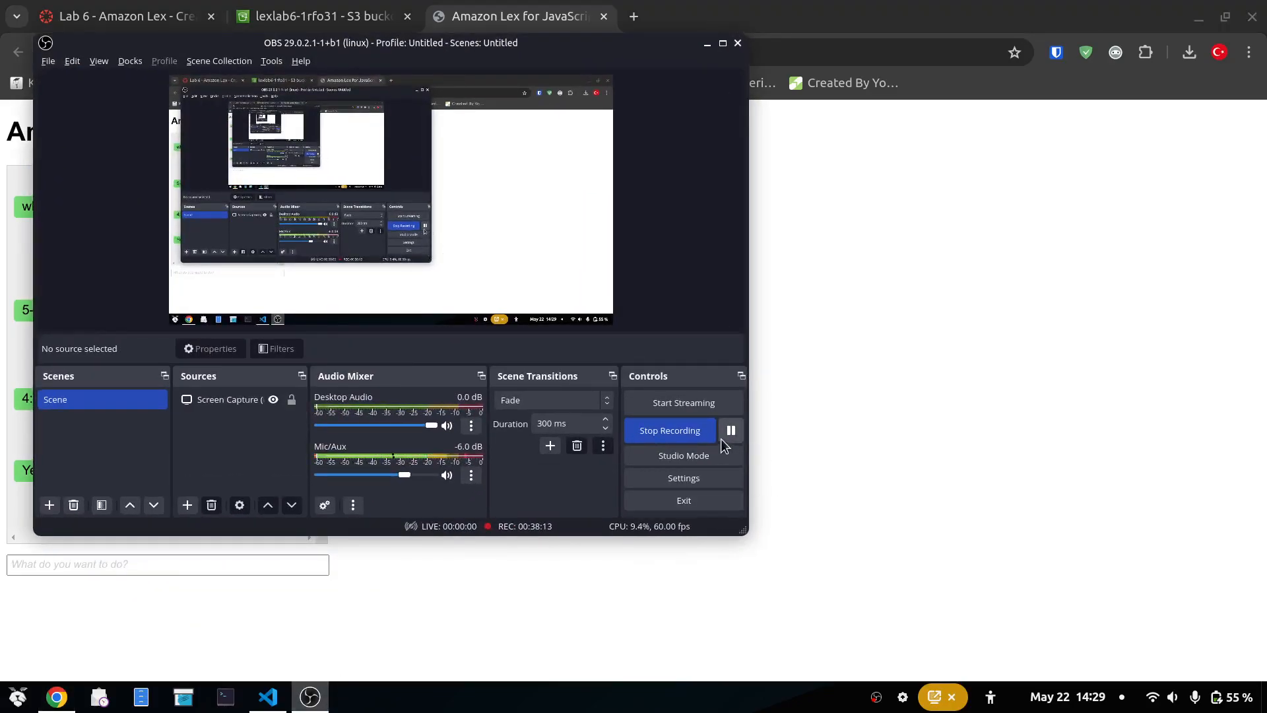